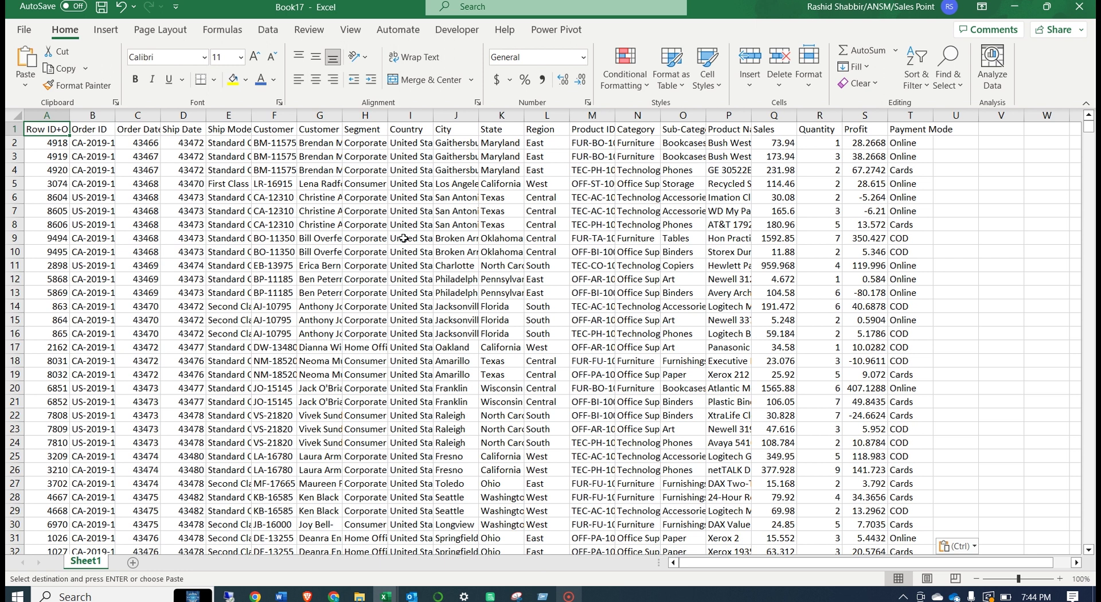
Convert the data range to a table with headers and rename the worksheet to SalesData.
key("ctrl+t")
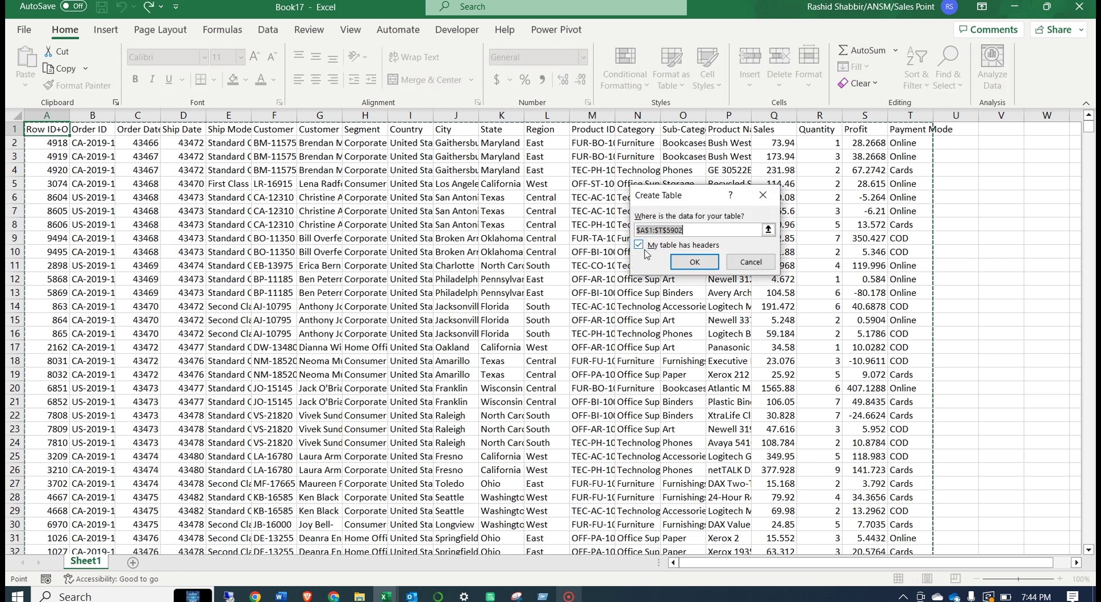
left_click(694, 263)
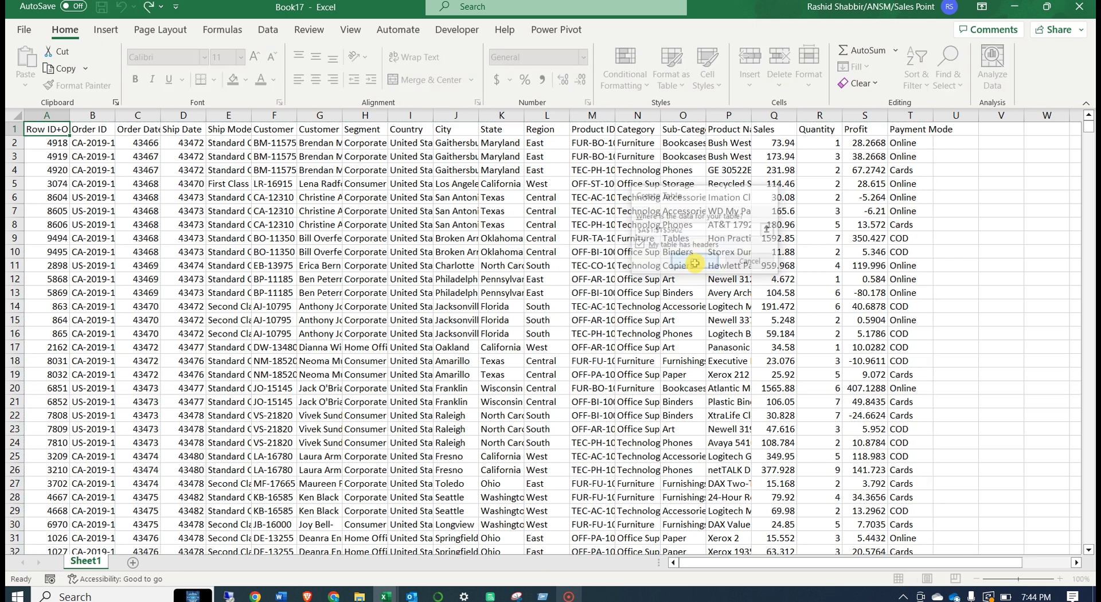
double_click(103, 561)
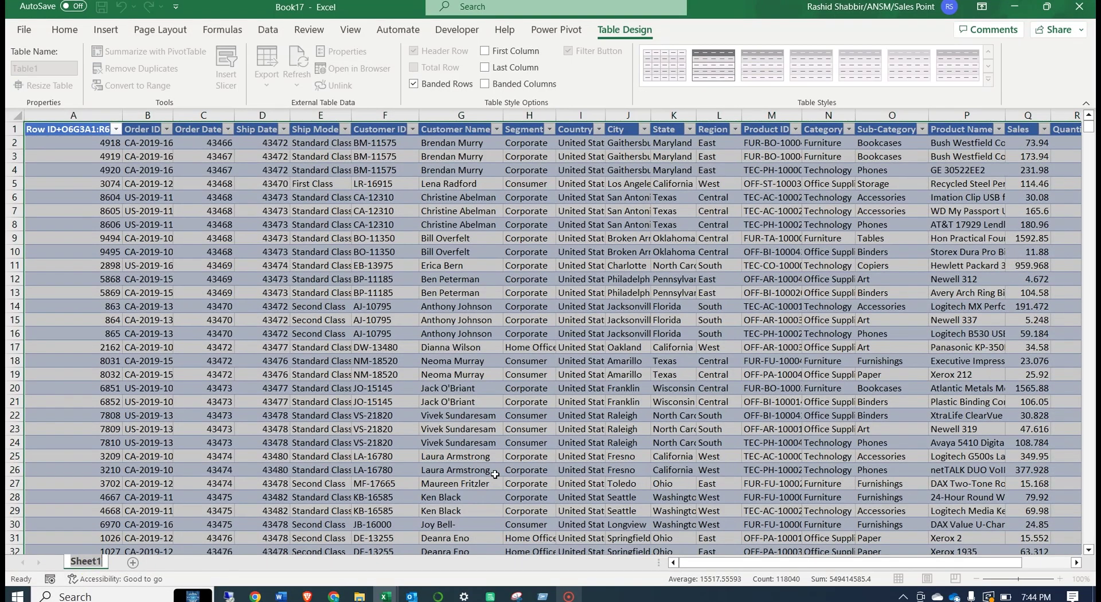
type("SalesData")
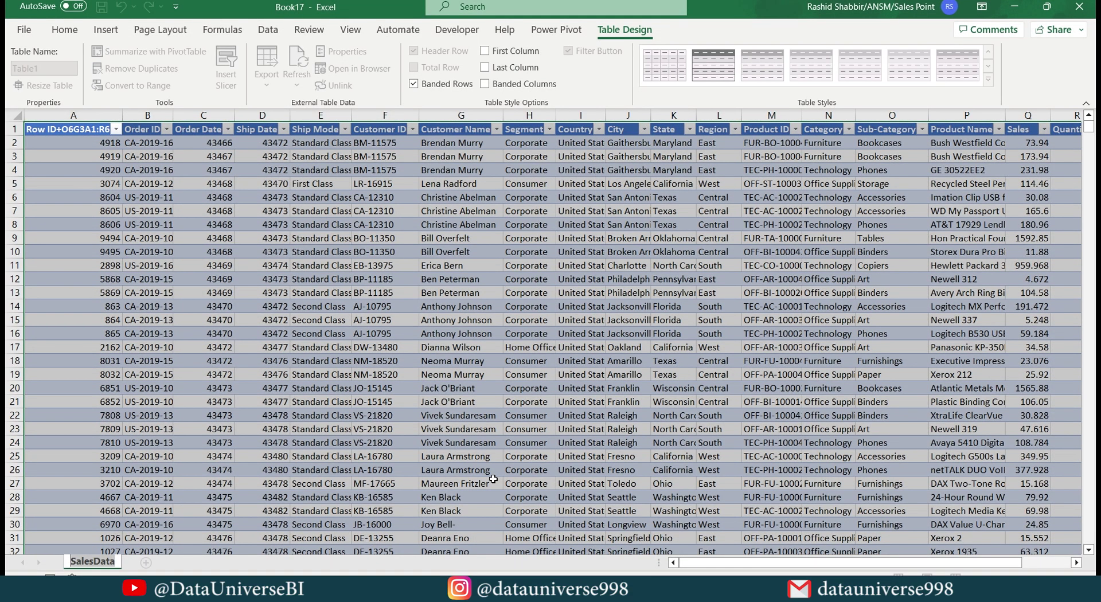
key("Return")
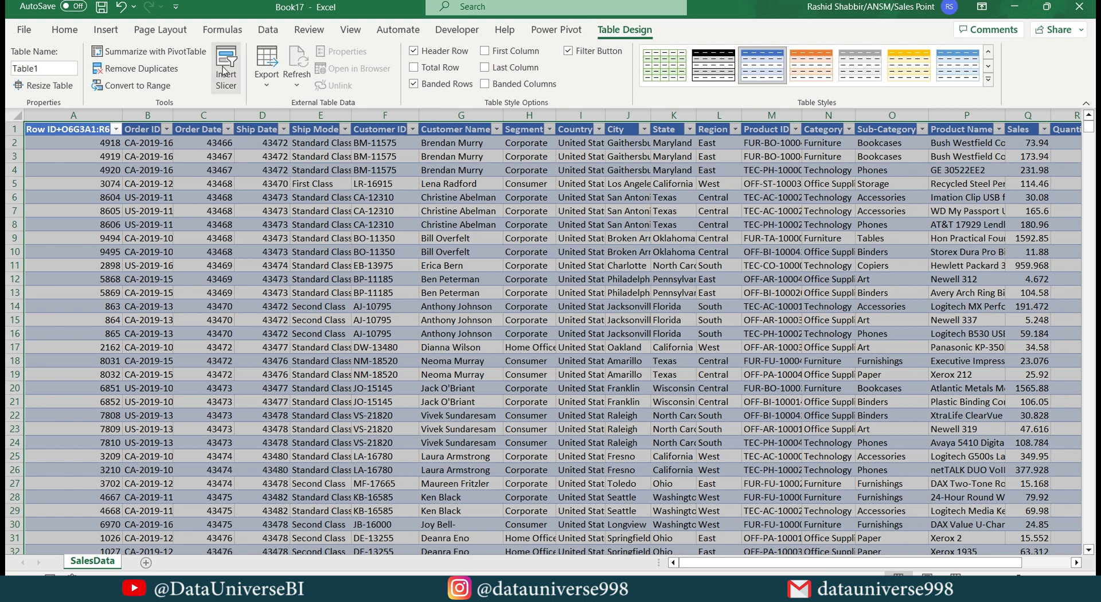
Name the table SalesData in Table Design.
left_click(60, 67)
type("SalesData")
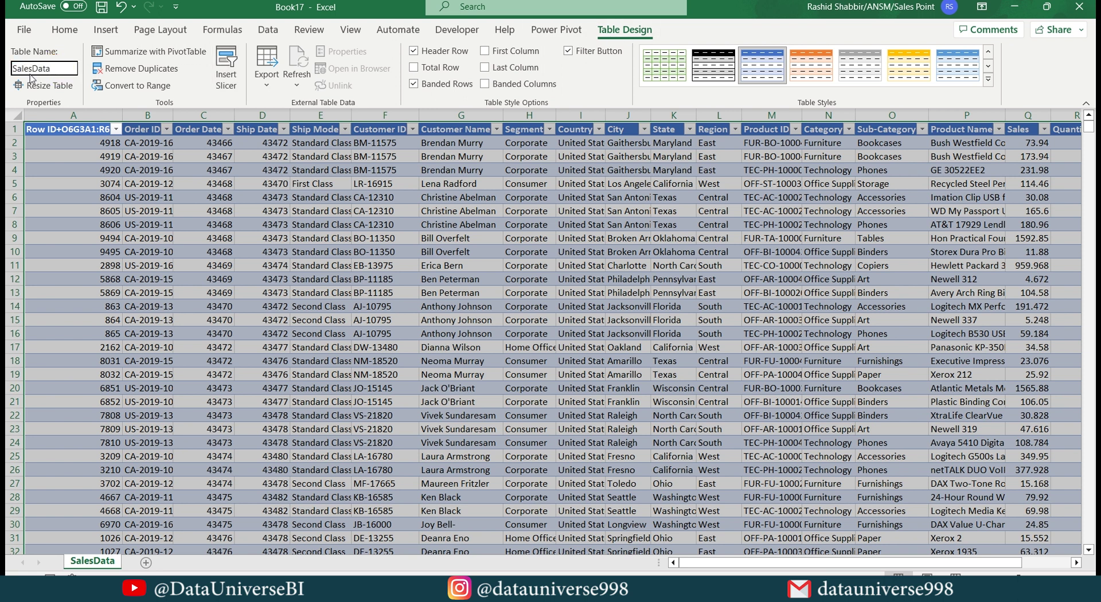
key("Return")
Format the Order Date and Ship Date values (C2:D5902) with the 14-Mar-12 date style.
left_click(216, 142)
key("shift+Right")
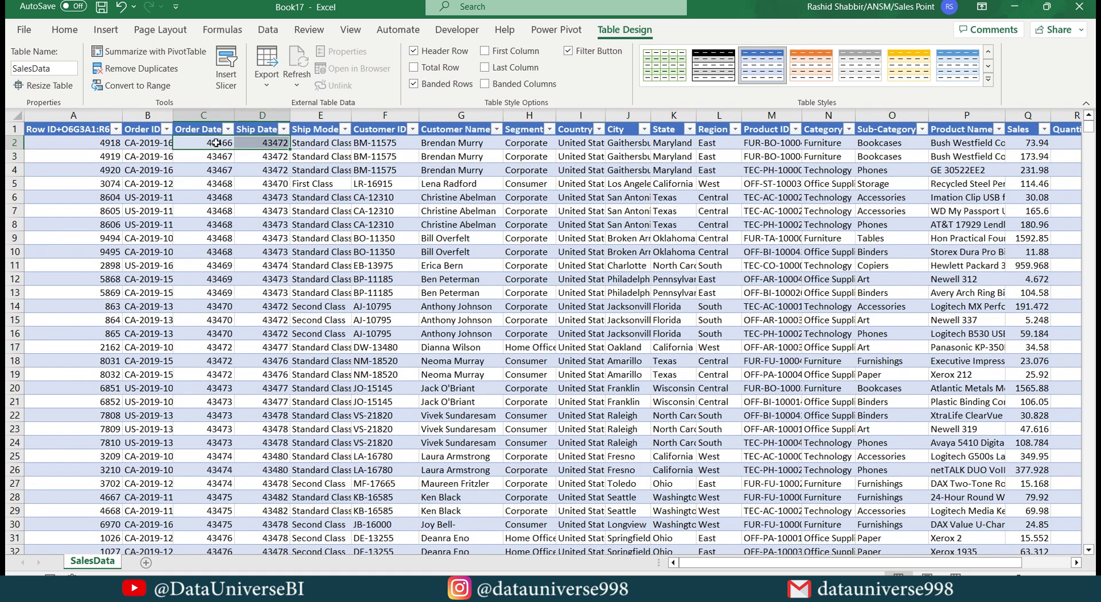
key("ctrl+shift+Down")
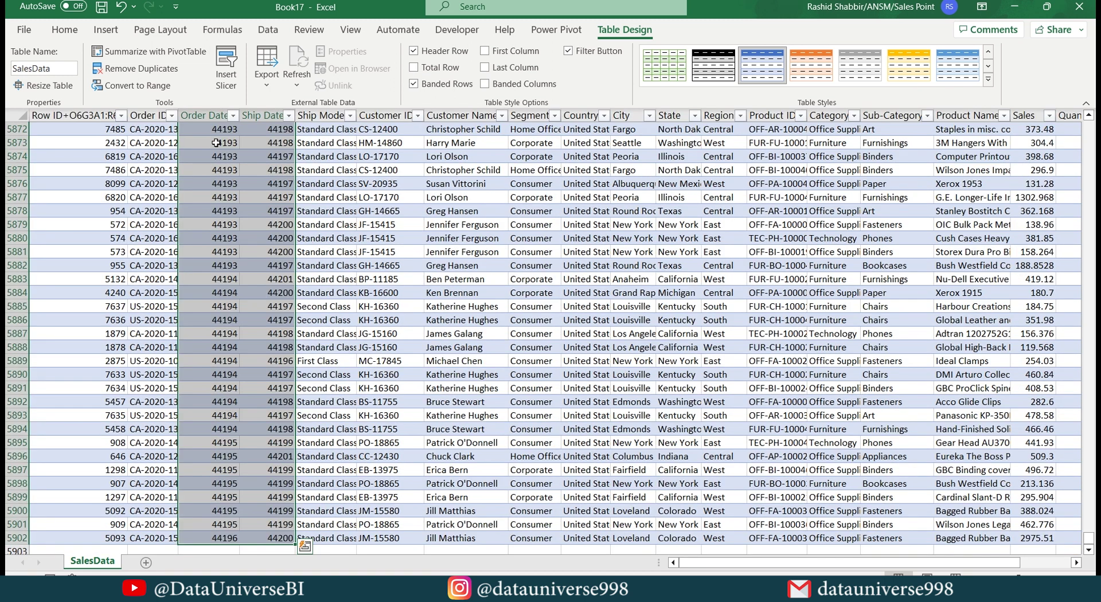
key("ctrl+BackSpace")
key("ctrl+1")
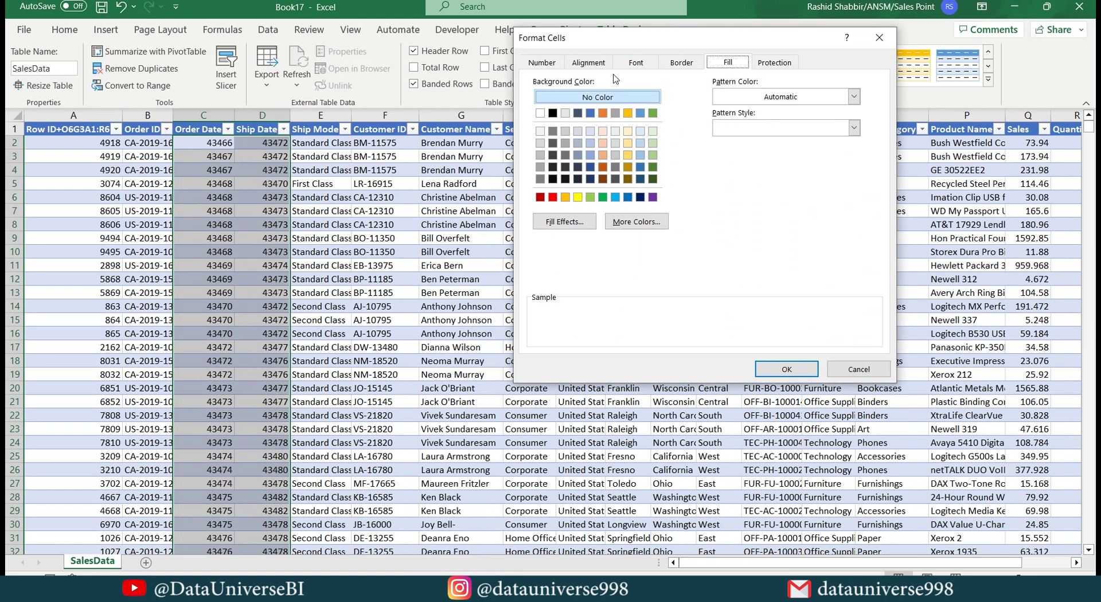
left_click(546, 64)
left_click(538, 134)
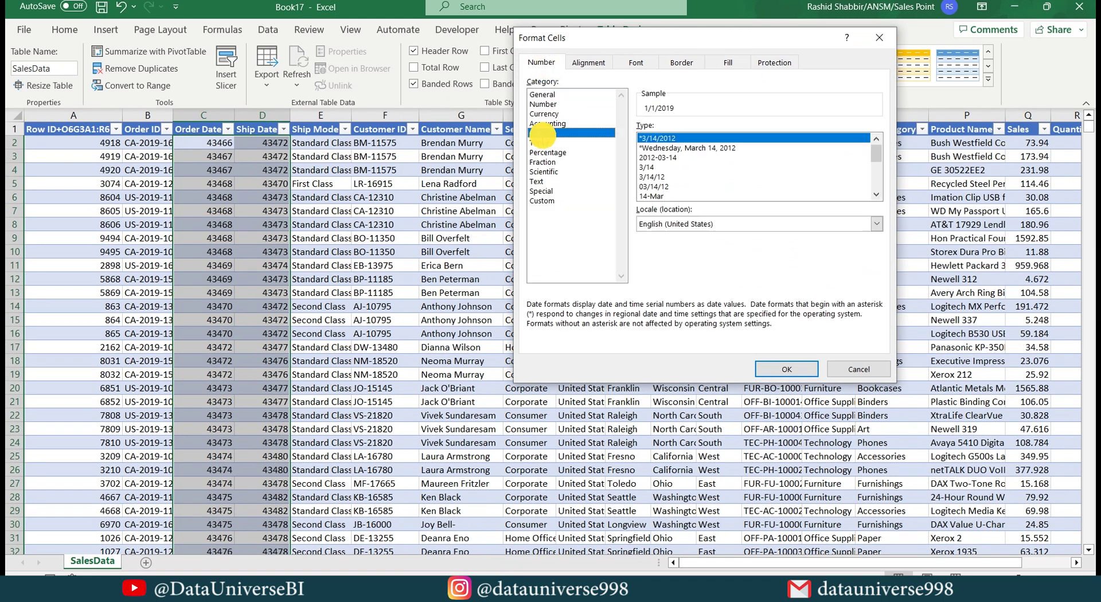
scroll(877, 165, "down", 1)
scroll(877, 164, "down", 1)
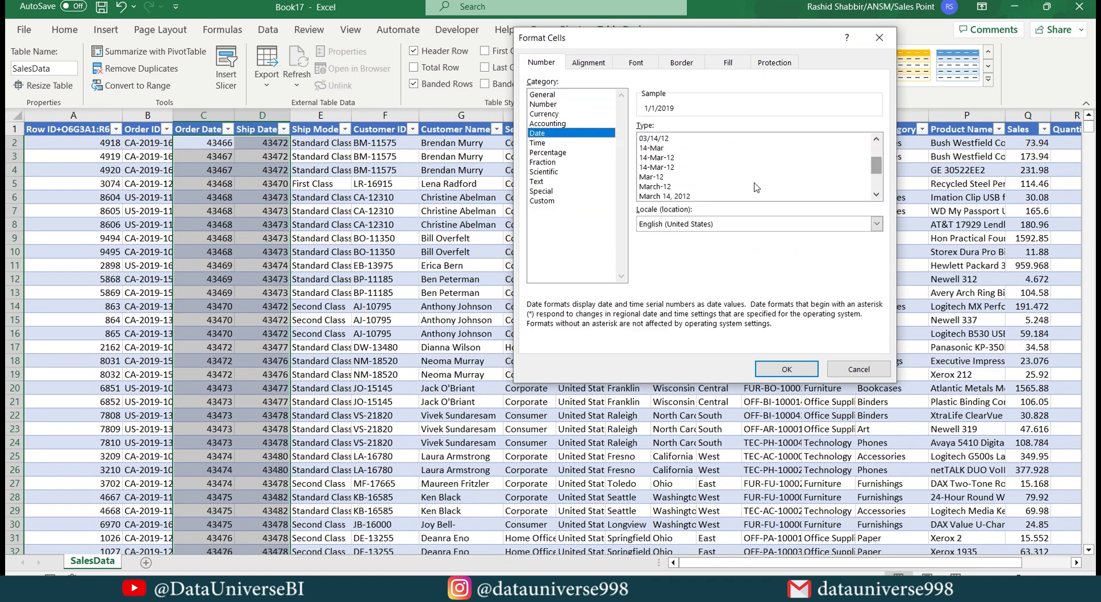
left_click(668, 167)
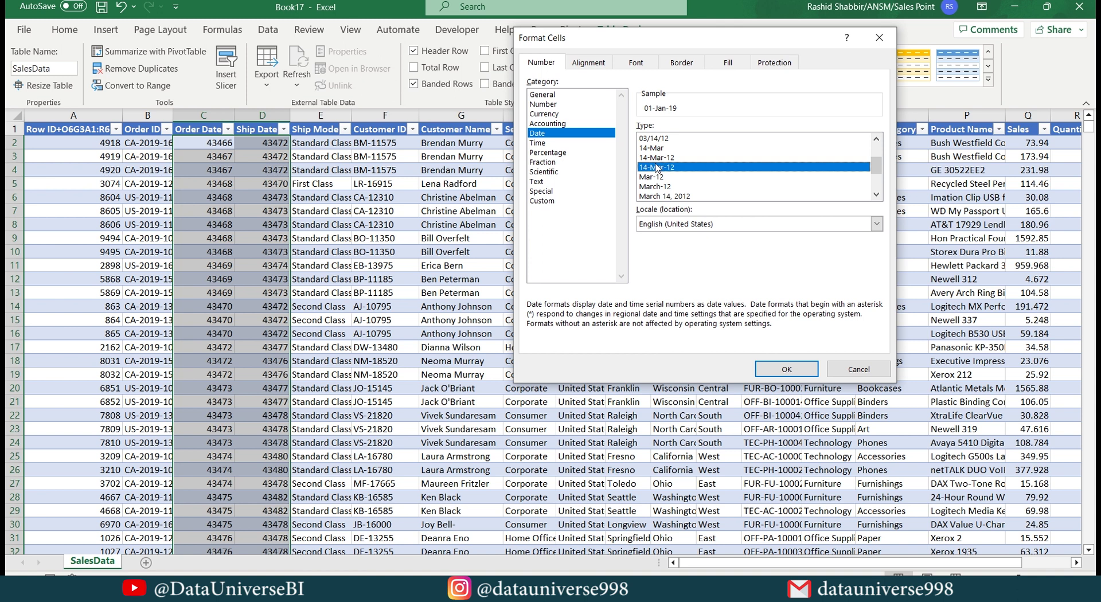
left_click(786, 369)
left_click(554, 34)
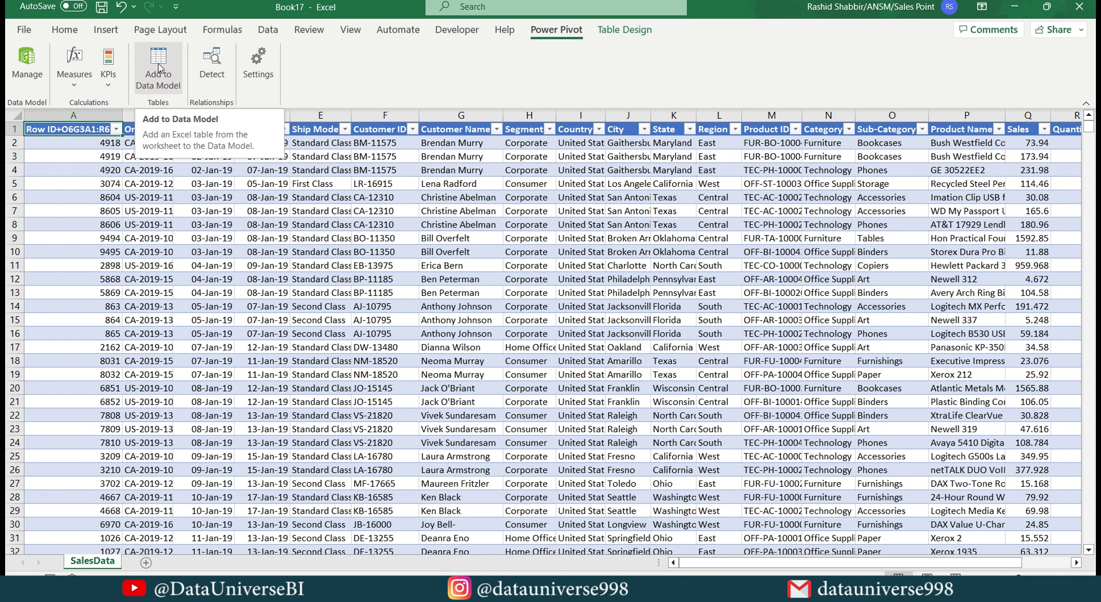
Add SalesData to the data model and create a new Calendar date table.
left_click(159, 67)
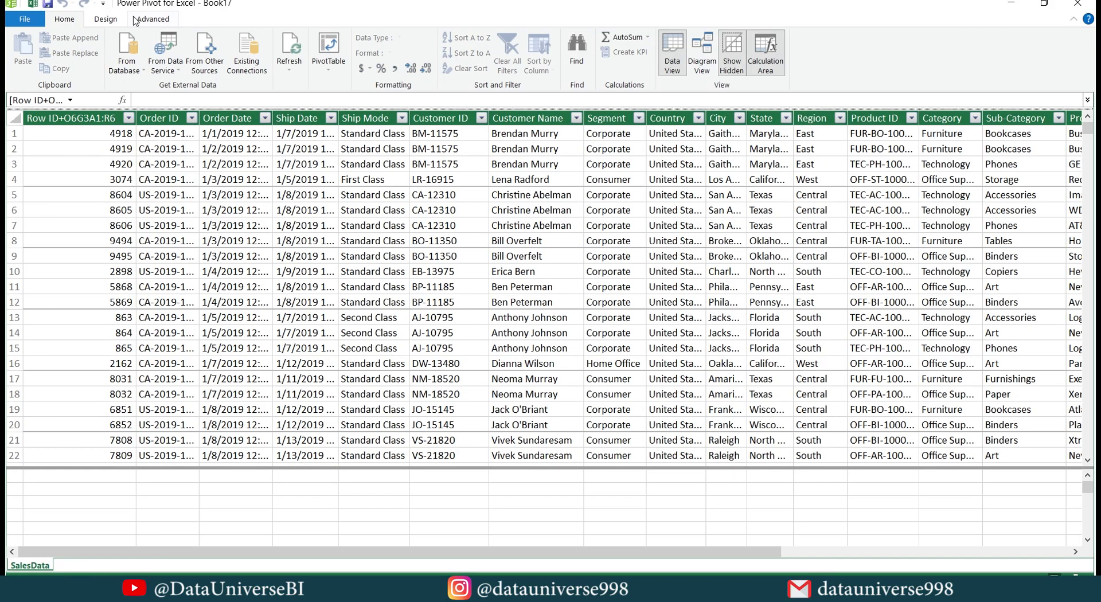
left_click(106, 20)
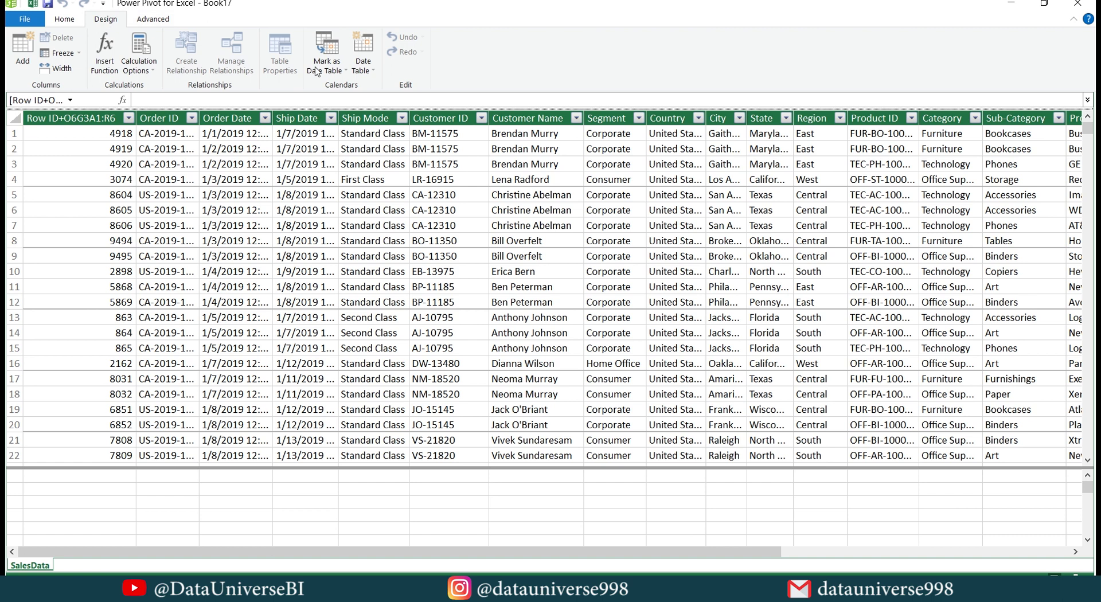
left_click(364, 68)
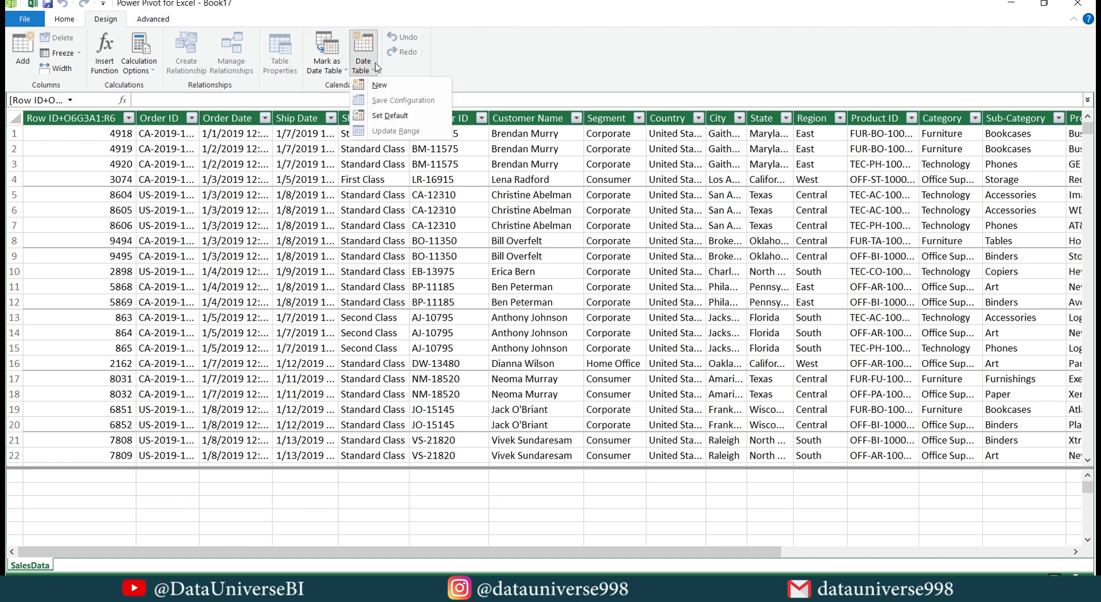
left_click(378, 85)
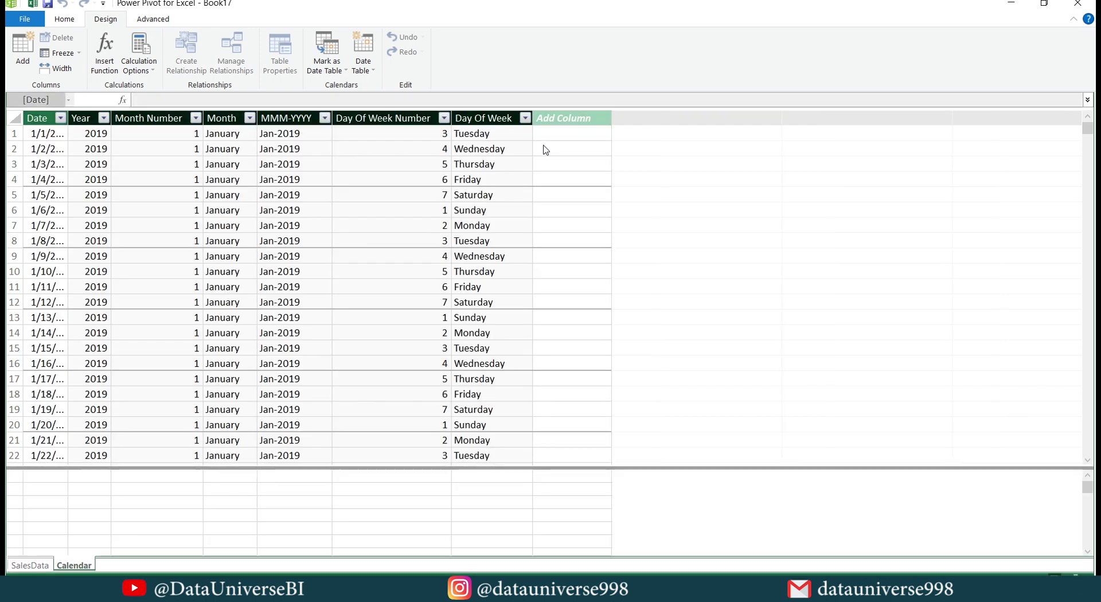
Add a MonthName column to Calendar with formula =FORMAT('Calendar'[Date],"MMM").
left_click(566, 120)
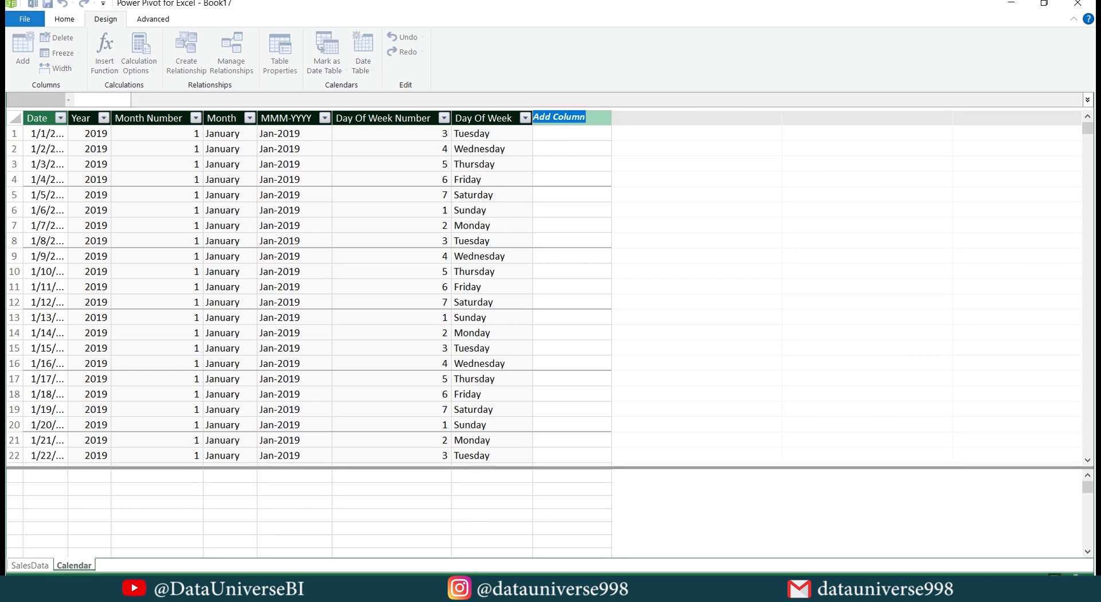
type("MonthName")
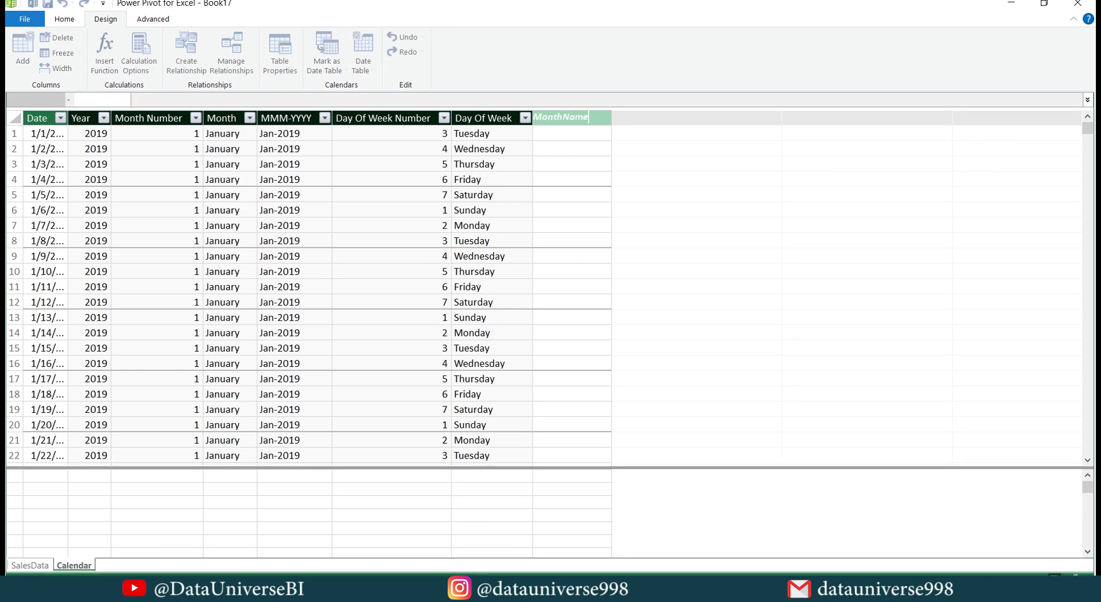
key("Return")
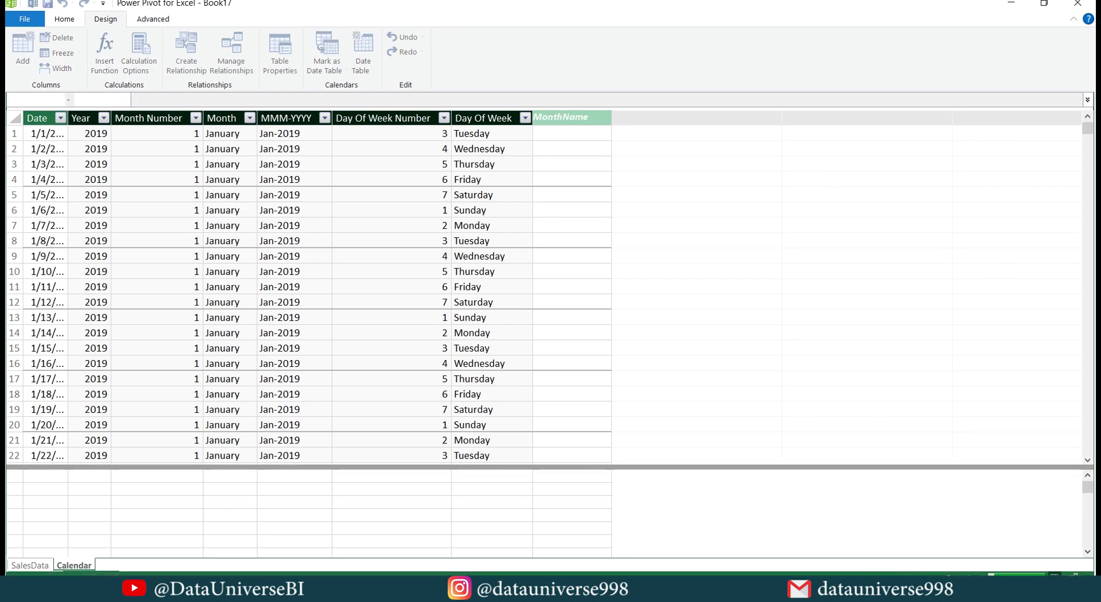
left_click(245, 99)
type("o")
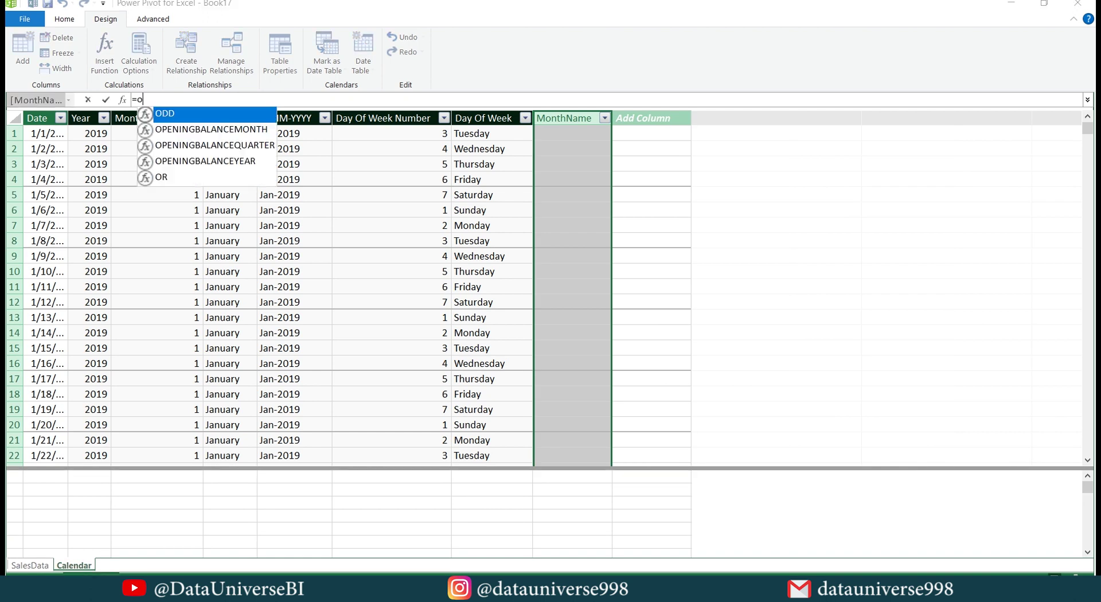
key("BackSpace")
type("FORMAT(")
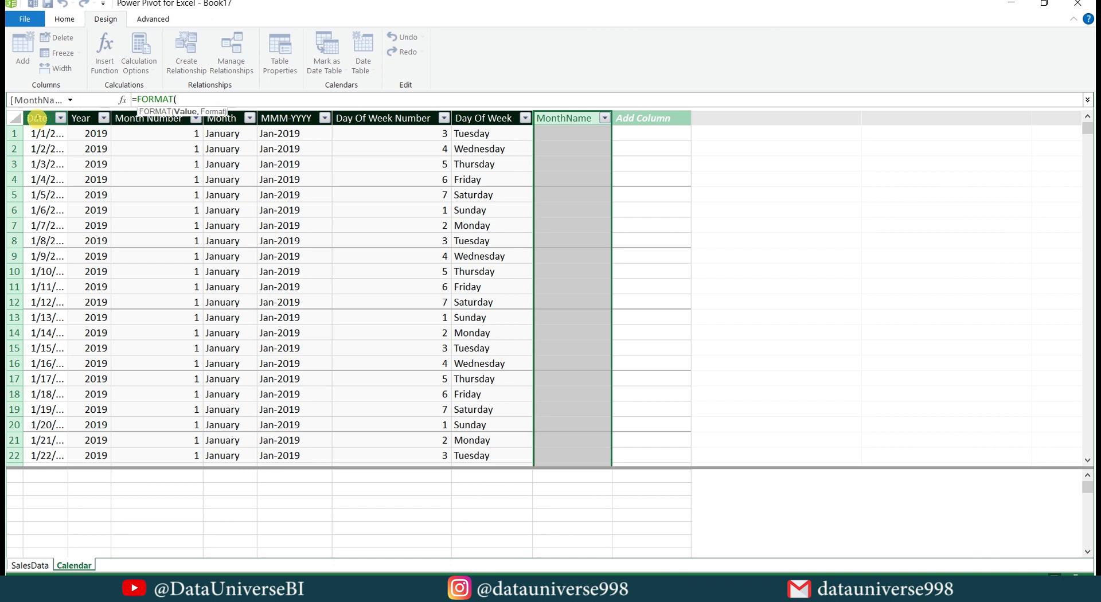
left_click(37, 117)
type(",")
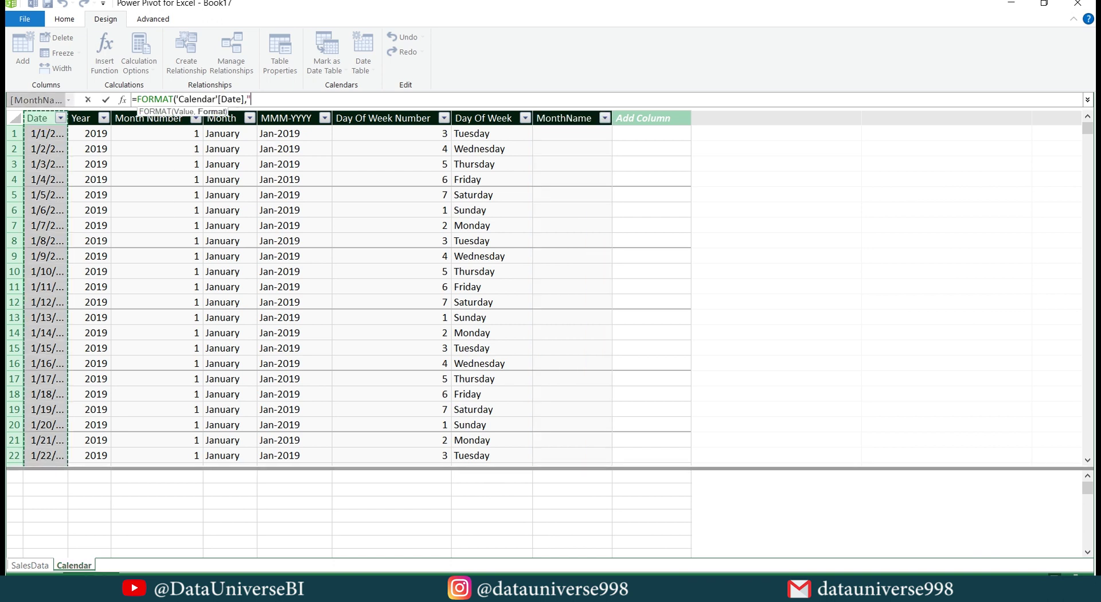
type("\"MM")
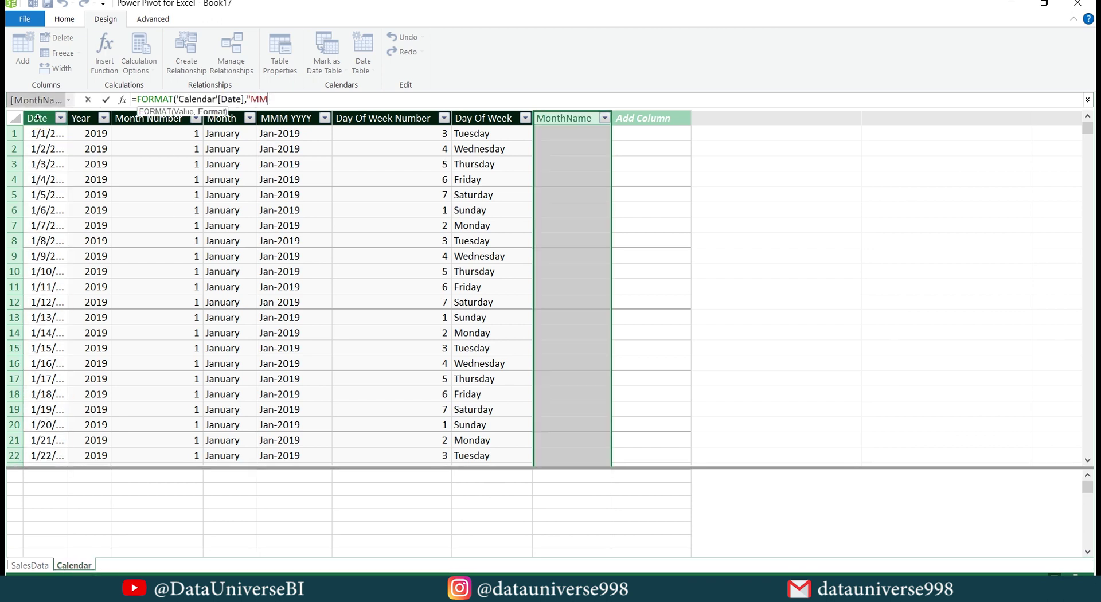
type("M\")")
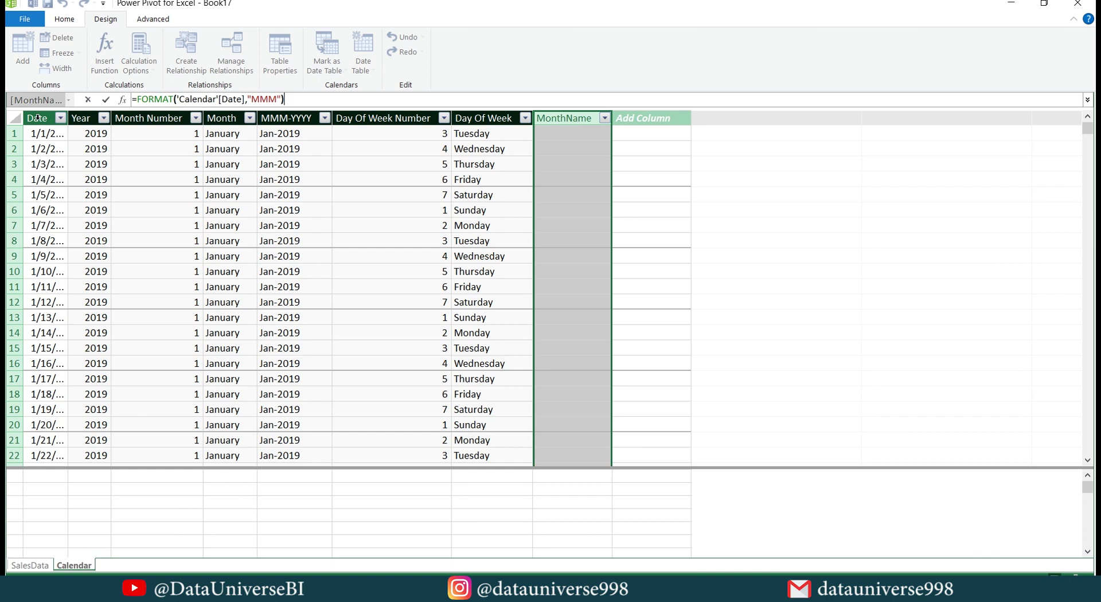
key("Return")
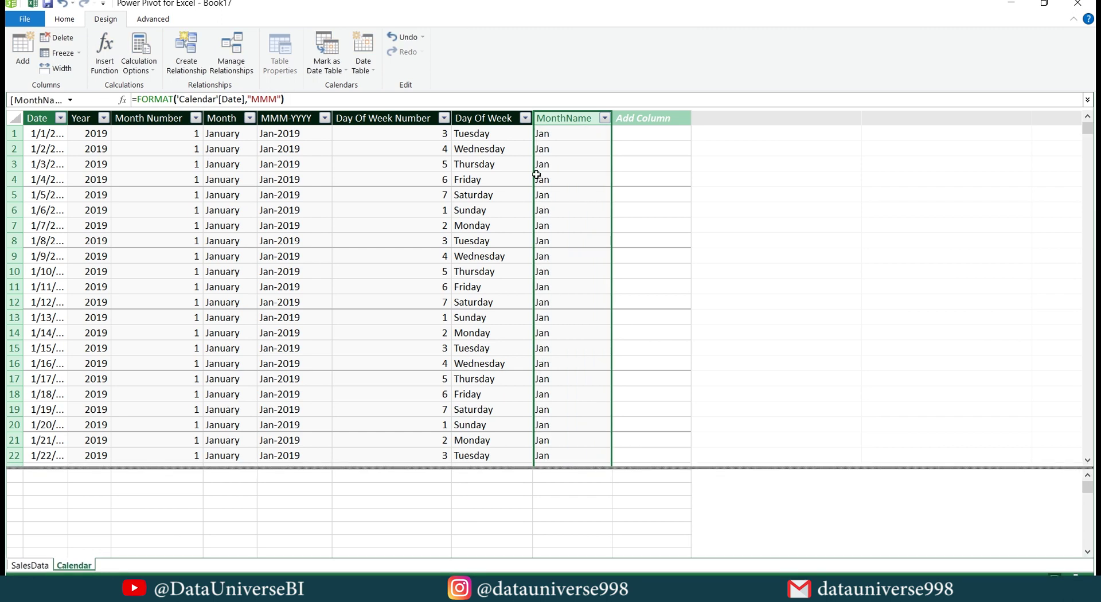
left_click(65, 20)
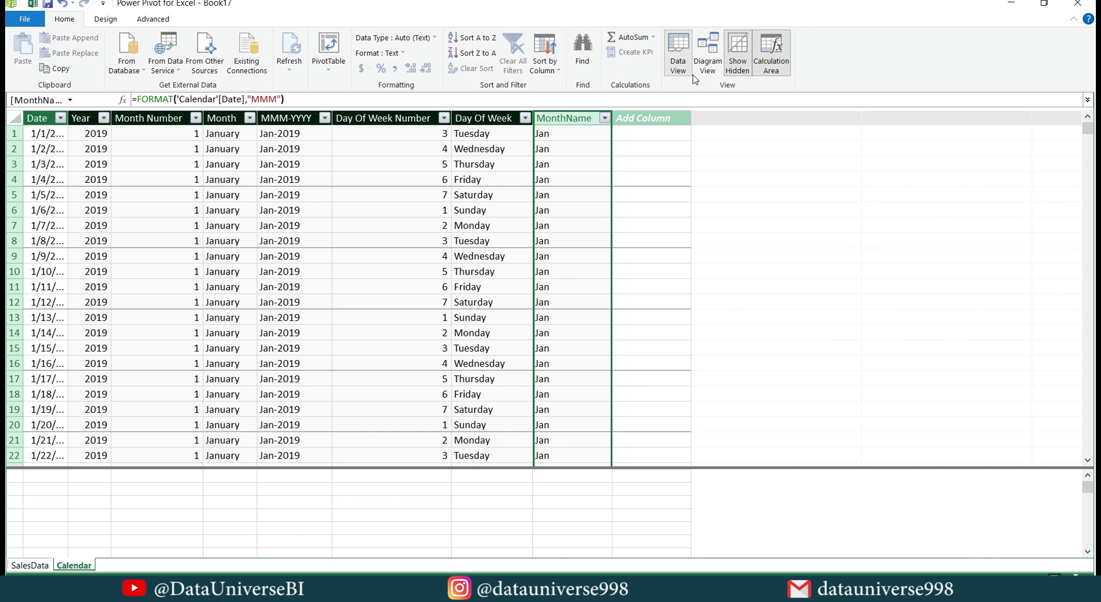
In diagram view, relate Calendar's Date to SalesData's Order Date, then show the data grid.
left_click(714, 53)
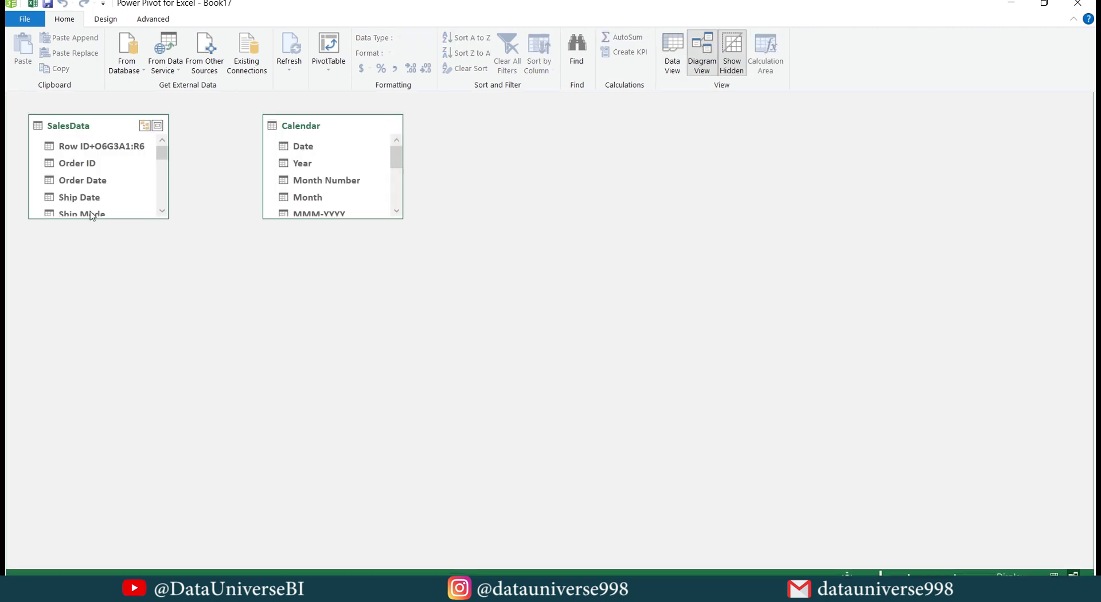
left_click_drag(81, 219, 95, 380)
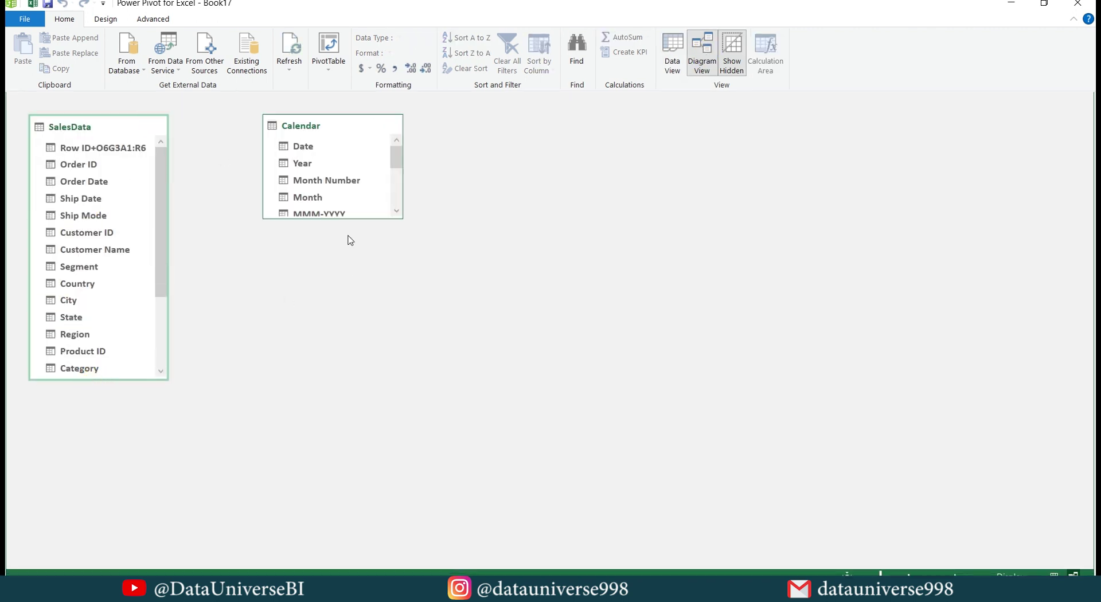
left_click_drag(329, 221, 332, 383)
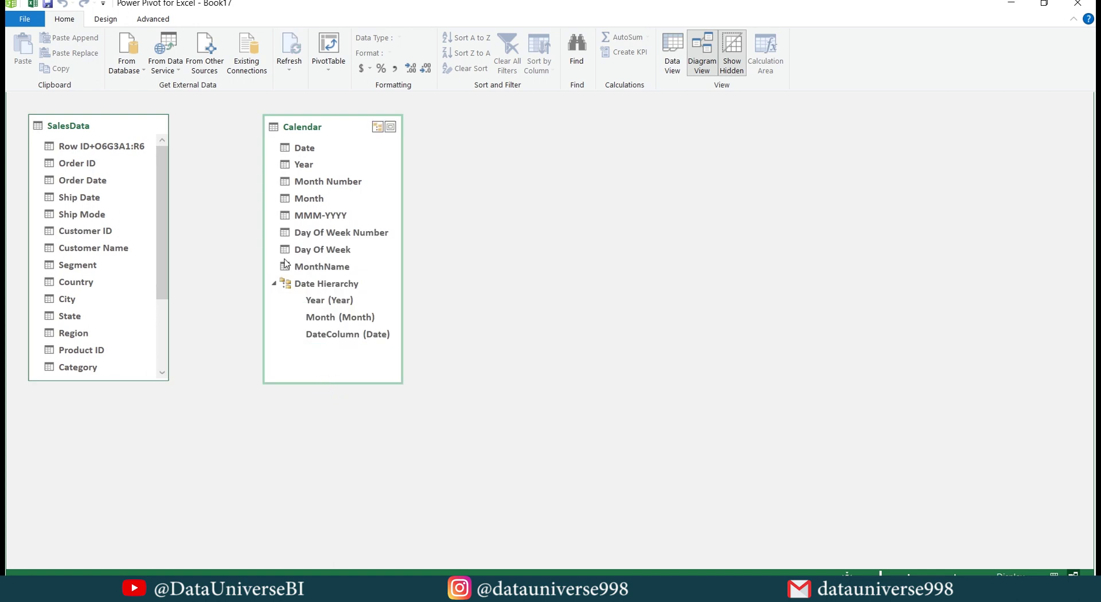
left_click_drag(308, 153, 74, 180)
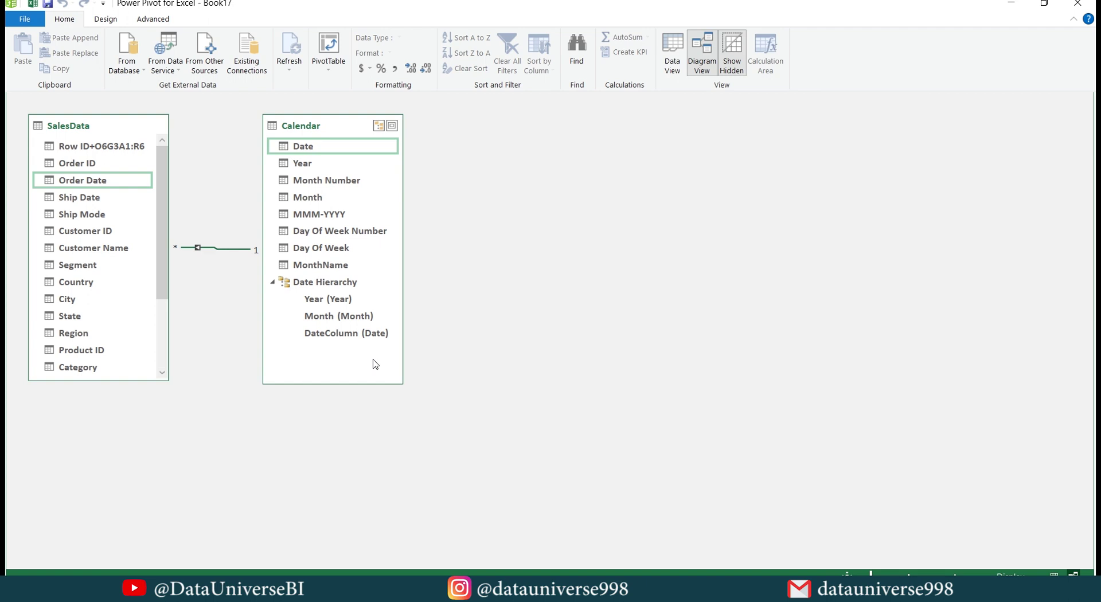
left_click(672, 53)
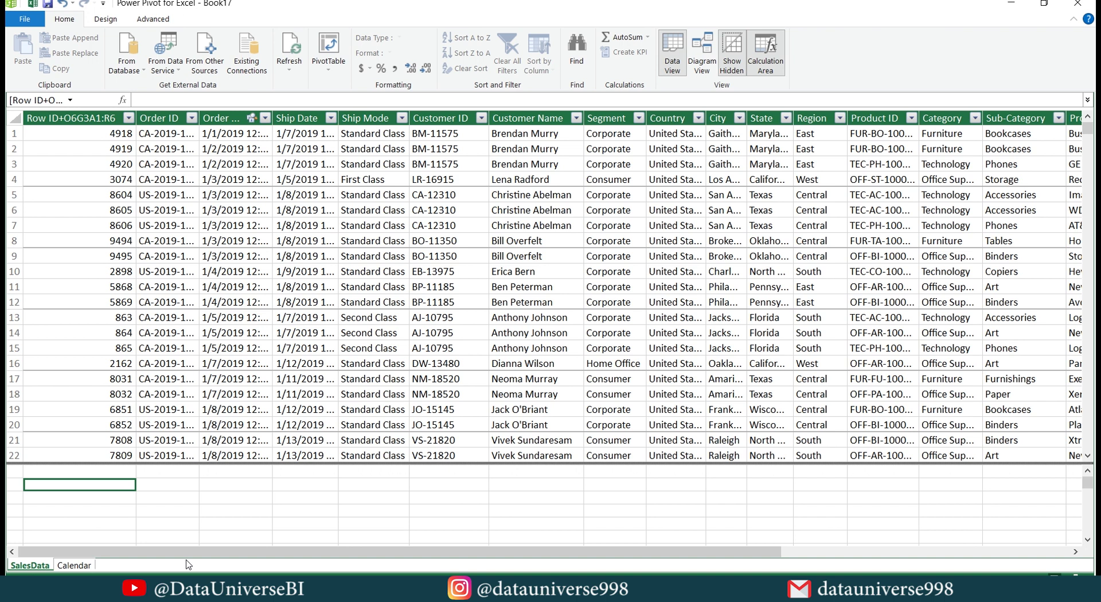
Create the measure Sale := SUM(SalesData[Sales]) in the calculation area.
left_click(227, 101)
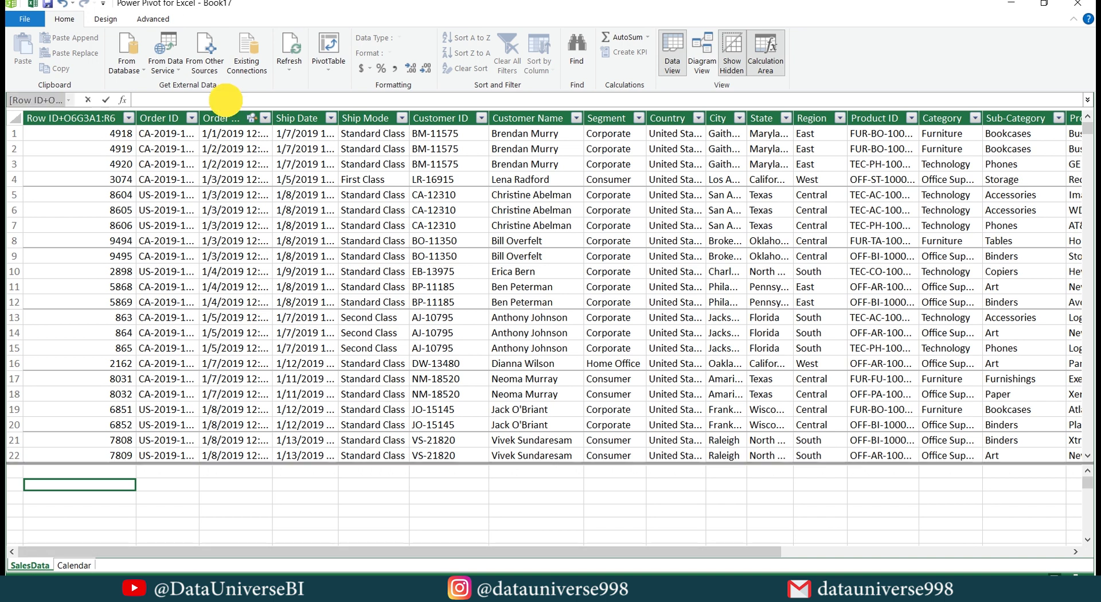
type("S")
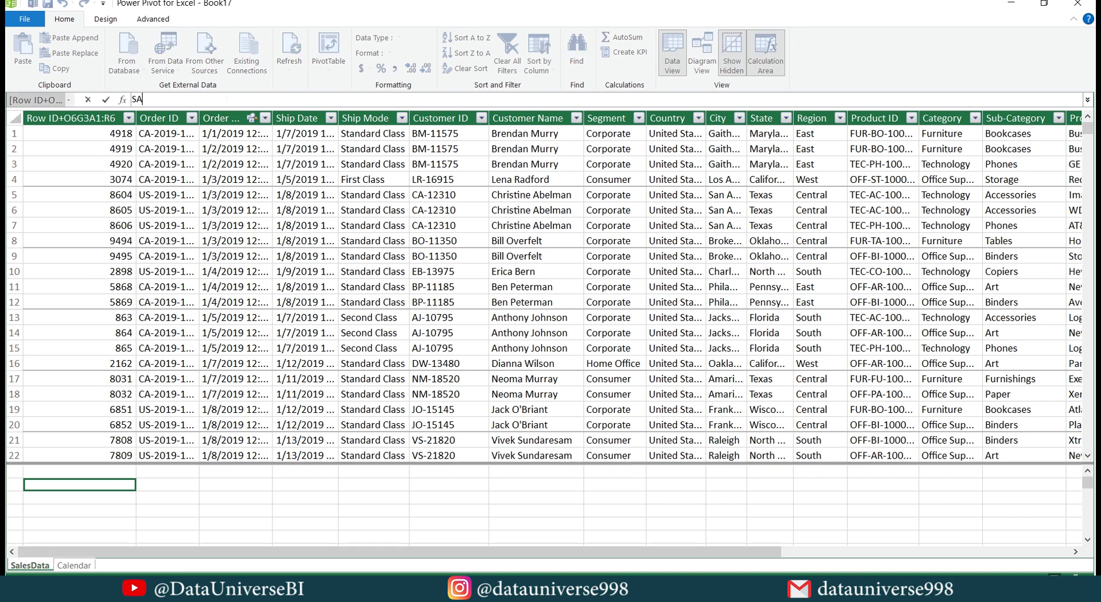
type("ale := sum")
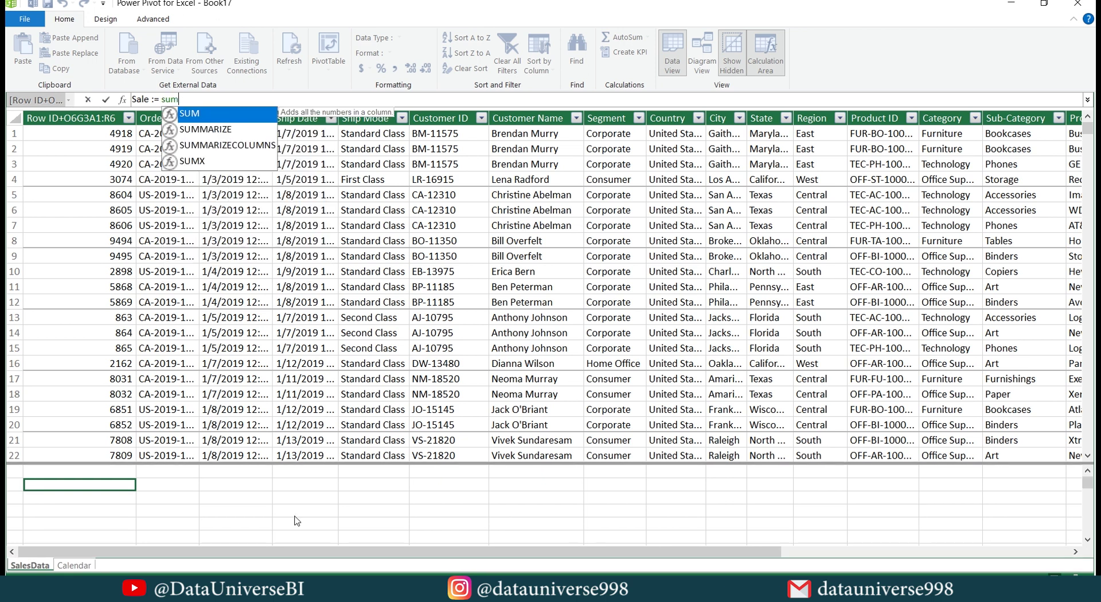
key("Tab")
left_click_drag(325, 552, 631, 549)
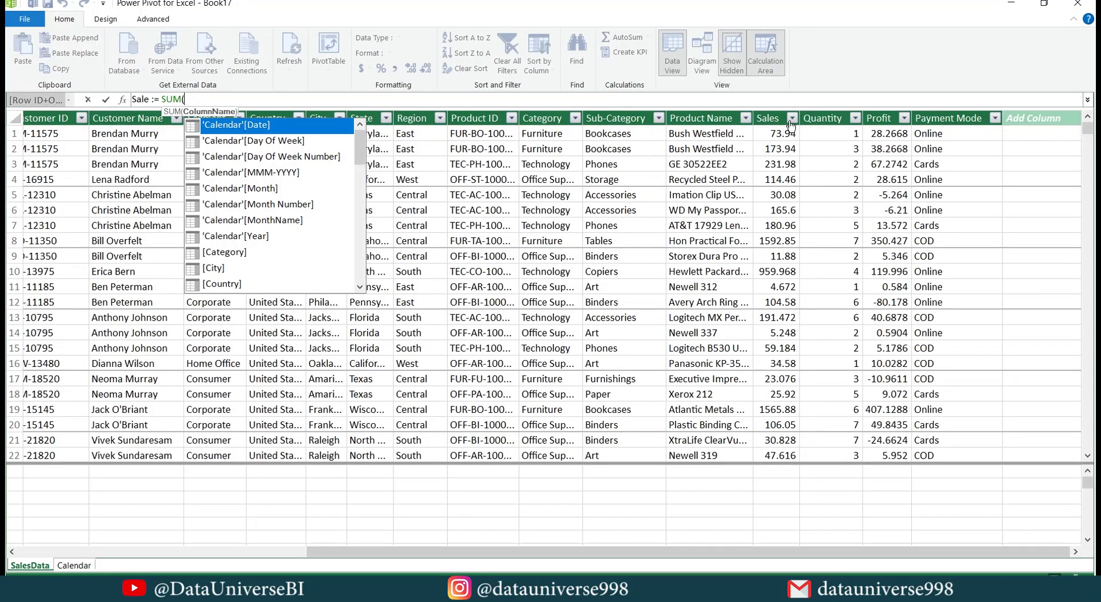
left_click(772, 114)
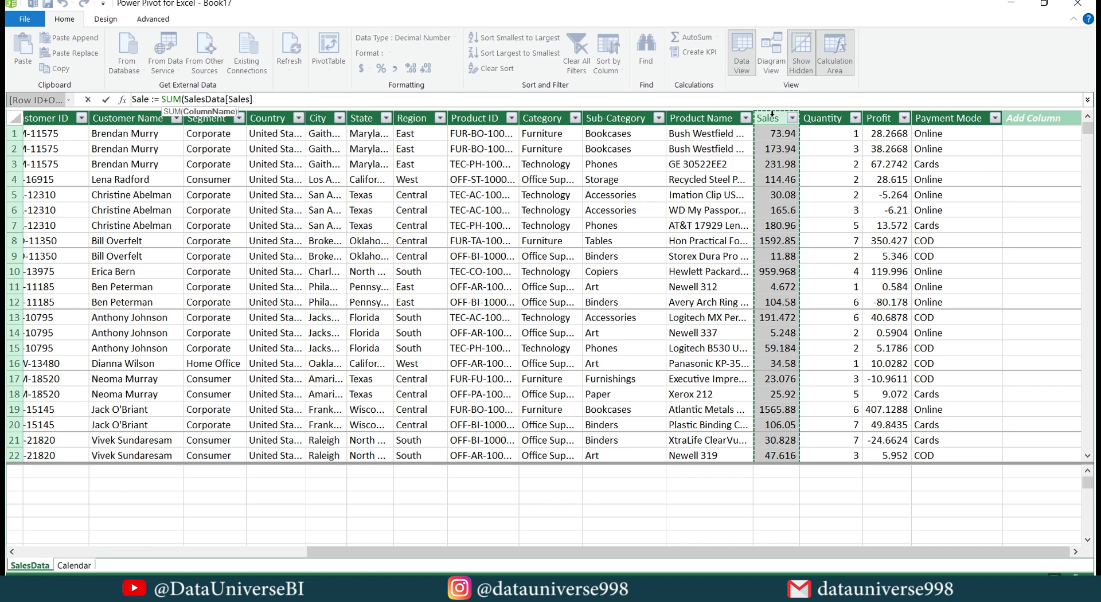
type(")")
key("Return")
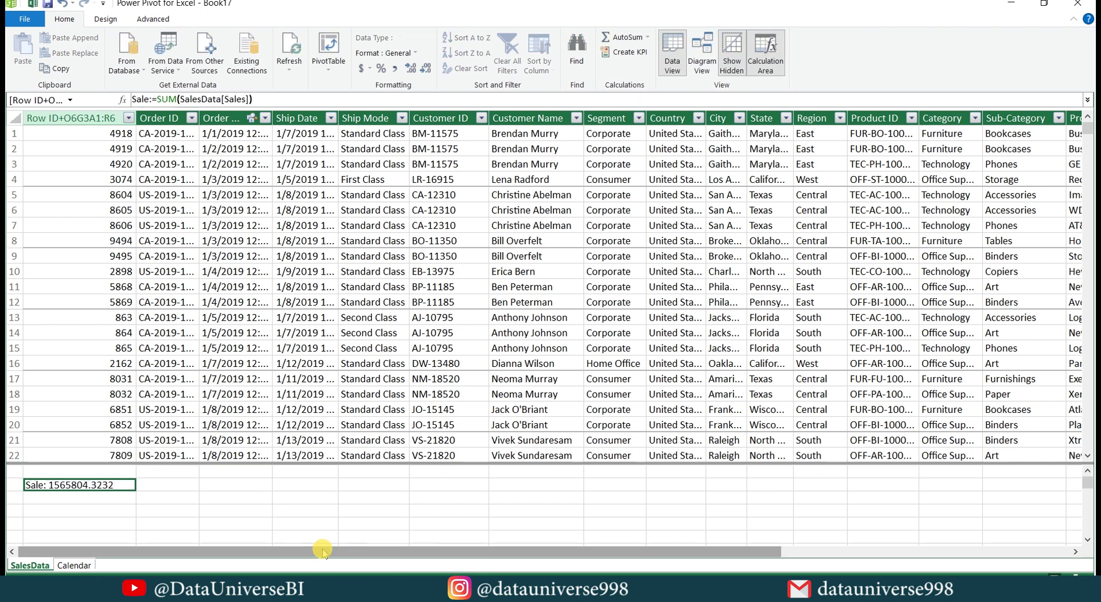
Create the measure Order := COUNT(SalesData[Order ID]) below Sale.
left_click(100, 504)
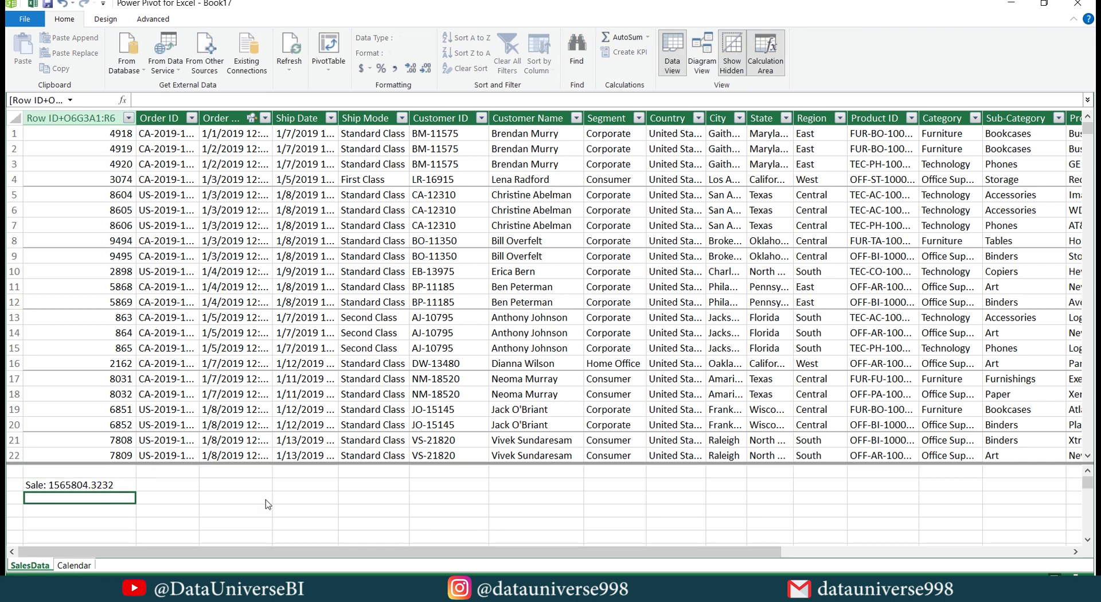
type("Order")
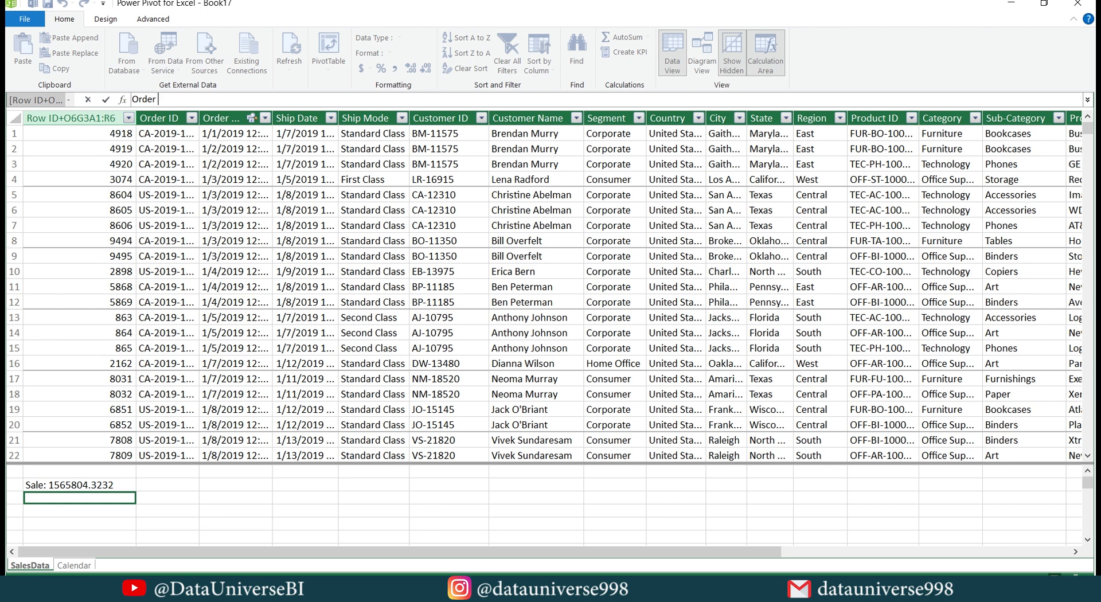
type(" :=")
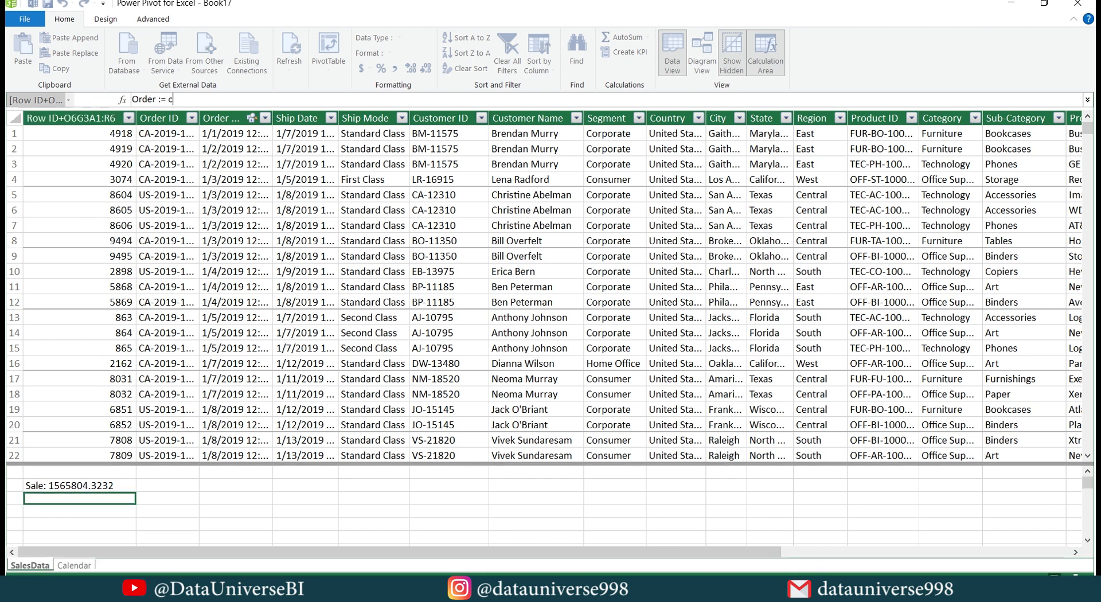
type(" count")
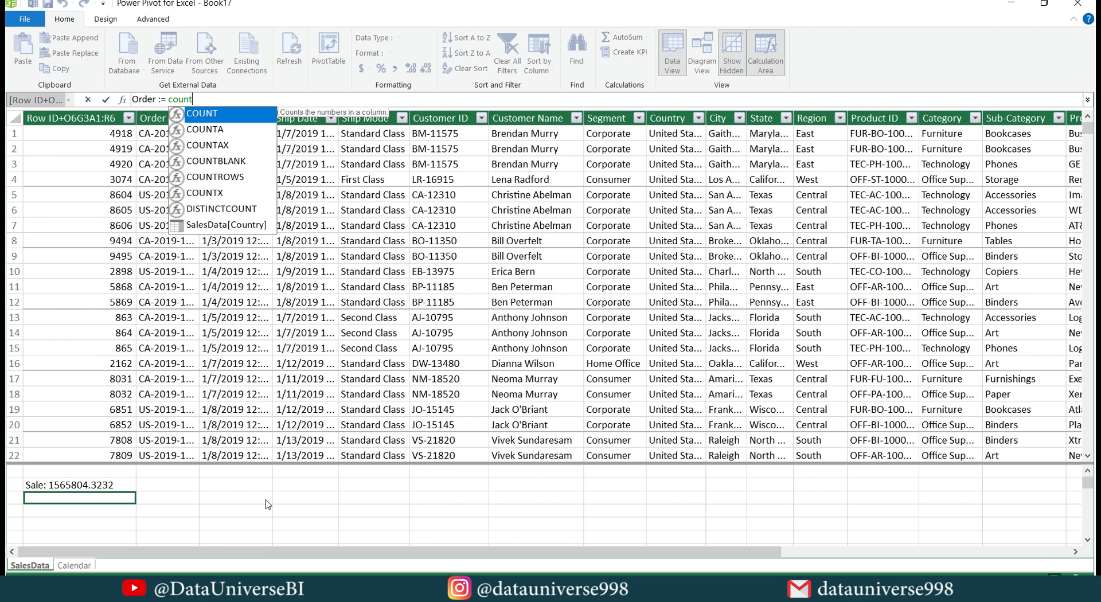
type("(")
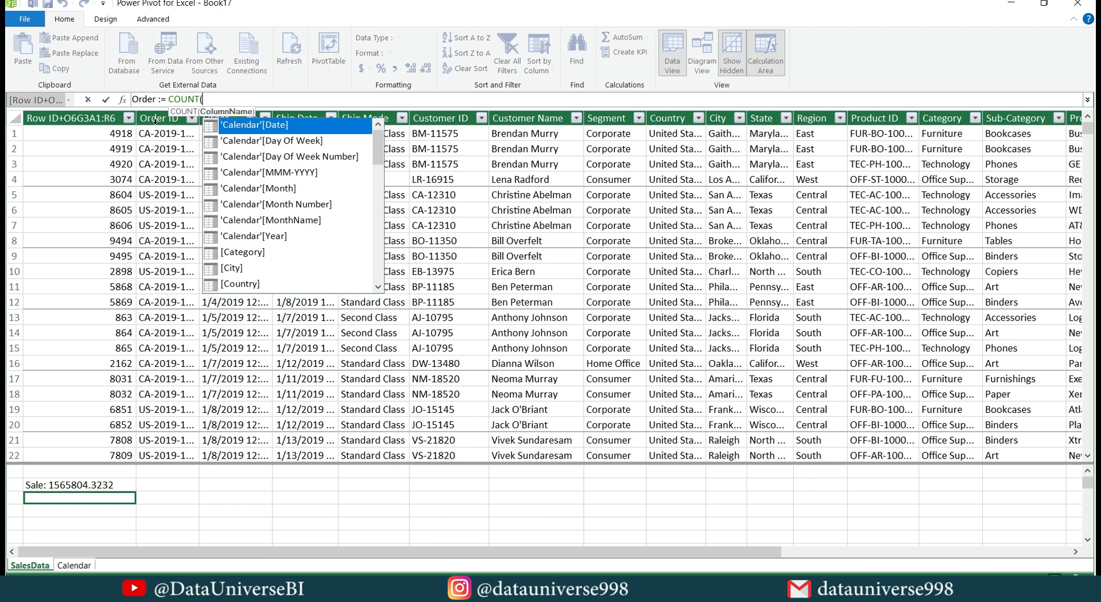
left_click(155, 119)
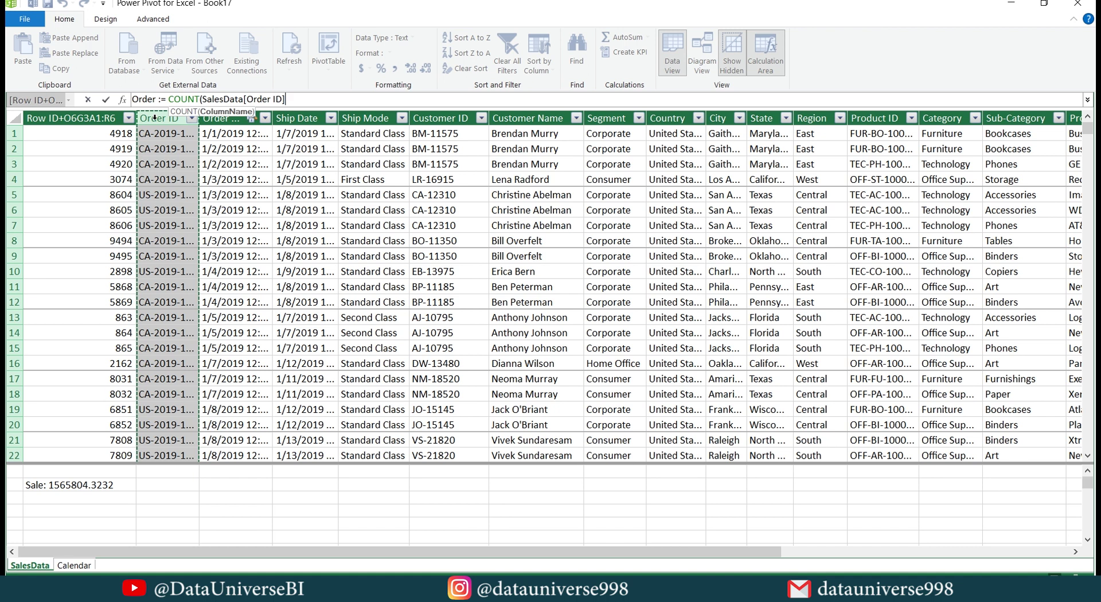
type(")")
key("Return")
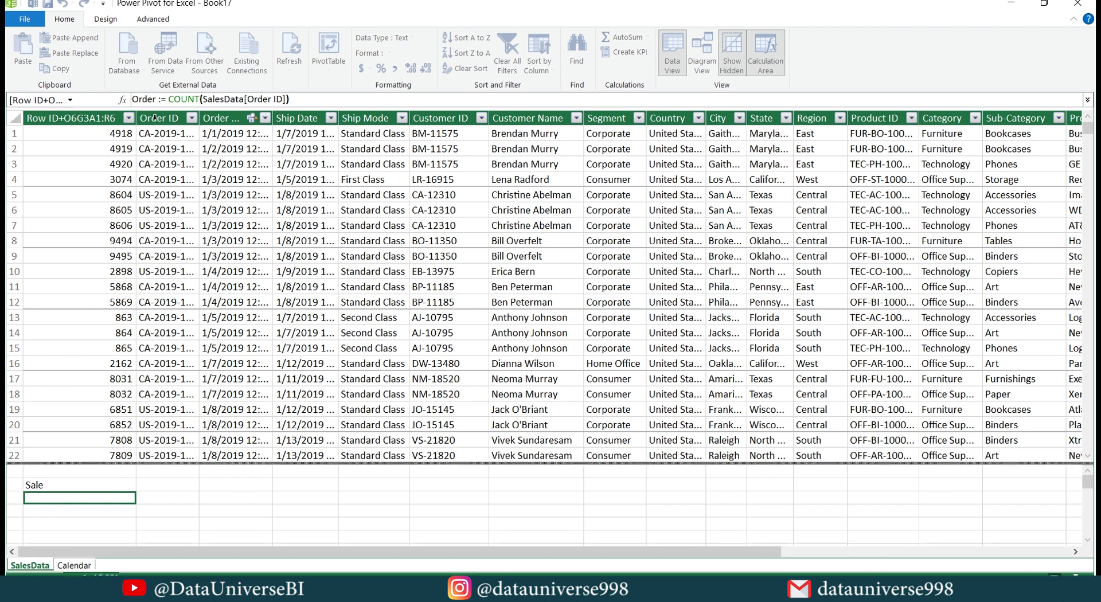
Add a SUM(SalesData[Profit]) measure, renaming it Profit_ after the duplicate-name error.
key("Down")
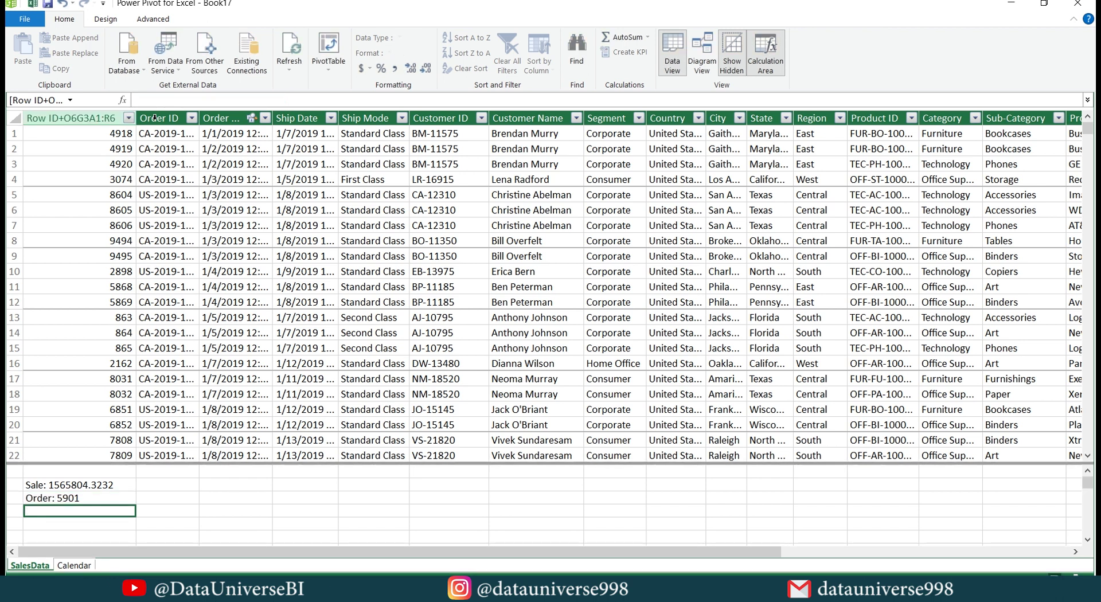
type("Prof")
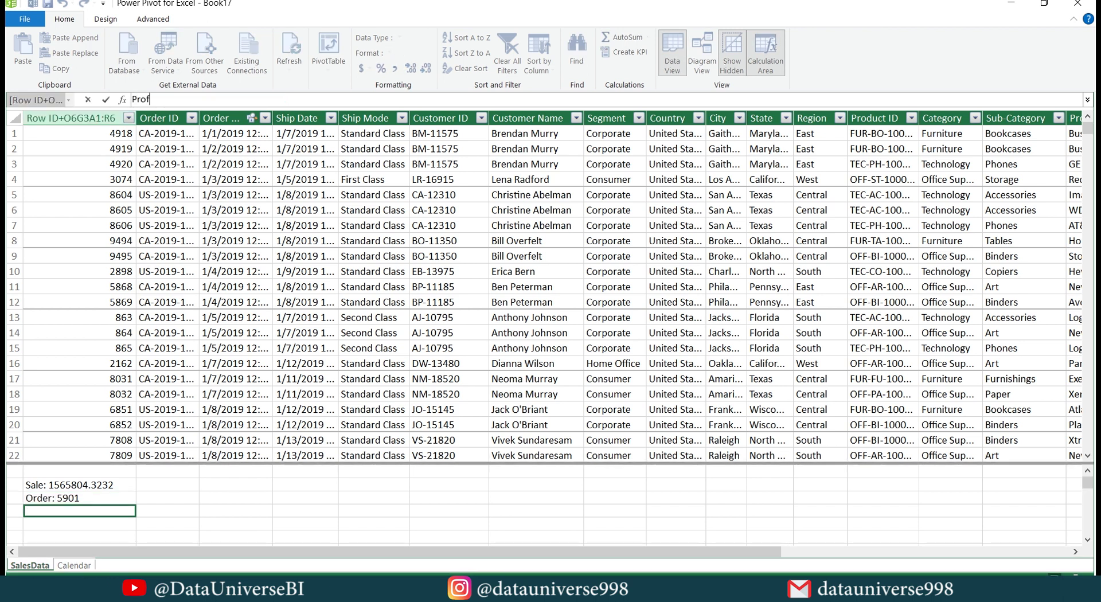
type("it := sum")
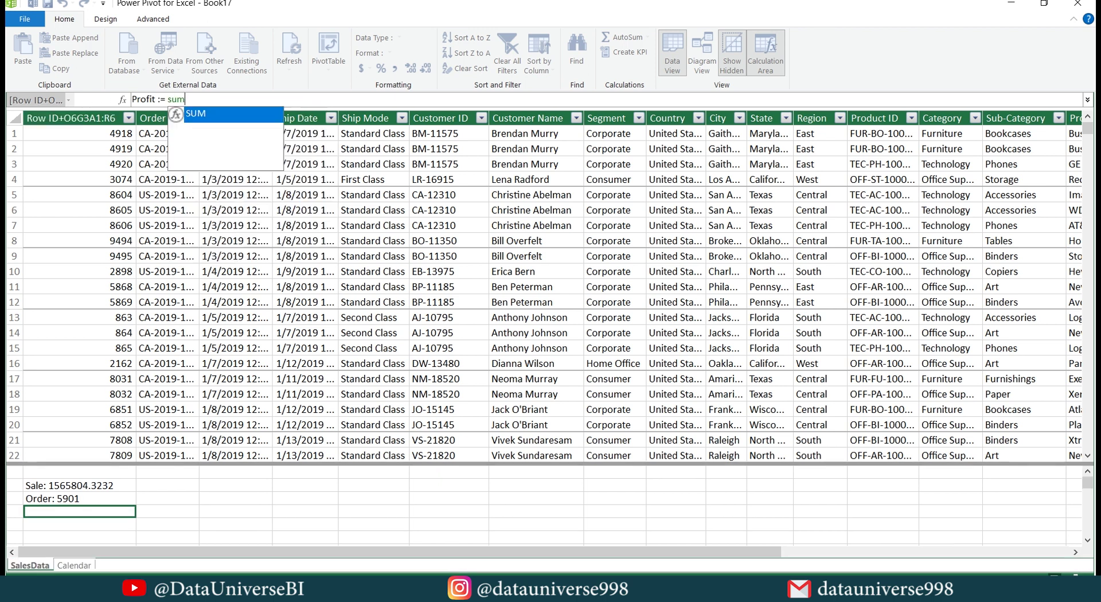
key("Tab")
left_click_drag(548, 552, 852, 575)
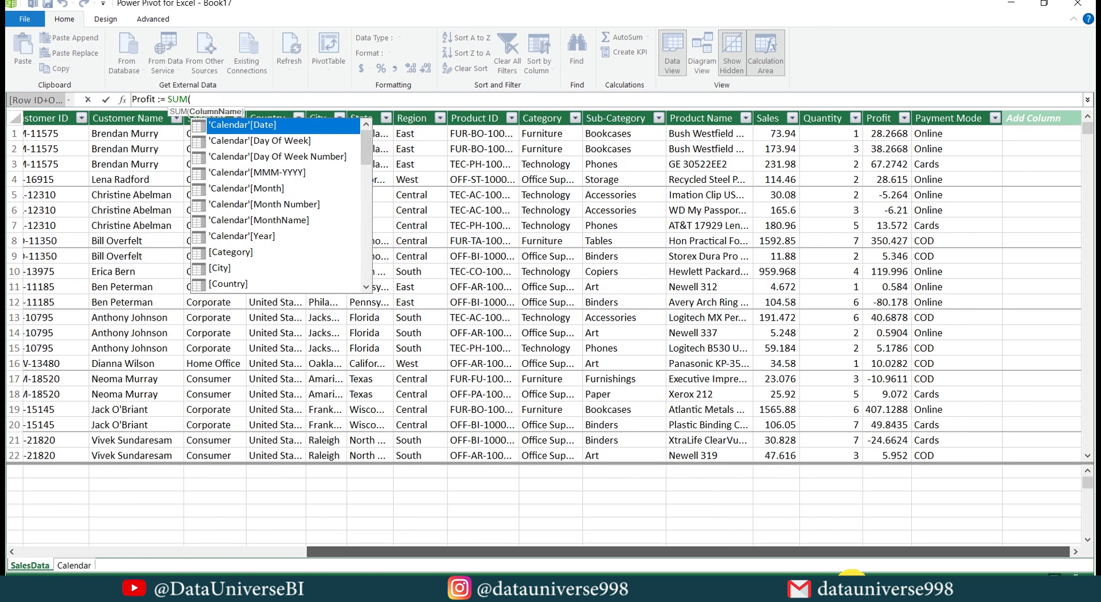
left_click(882, 117)
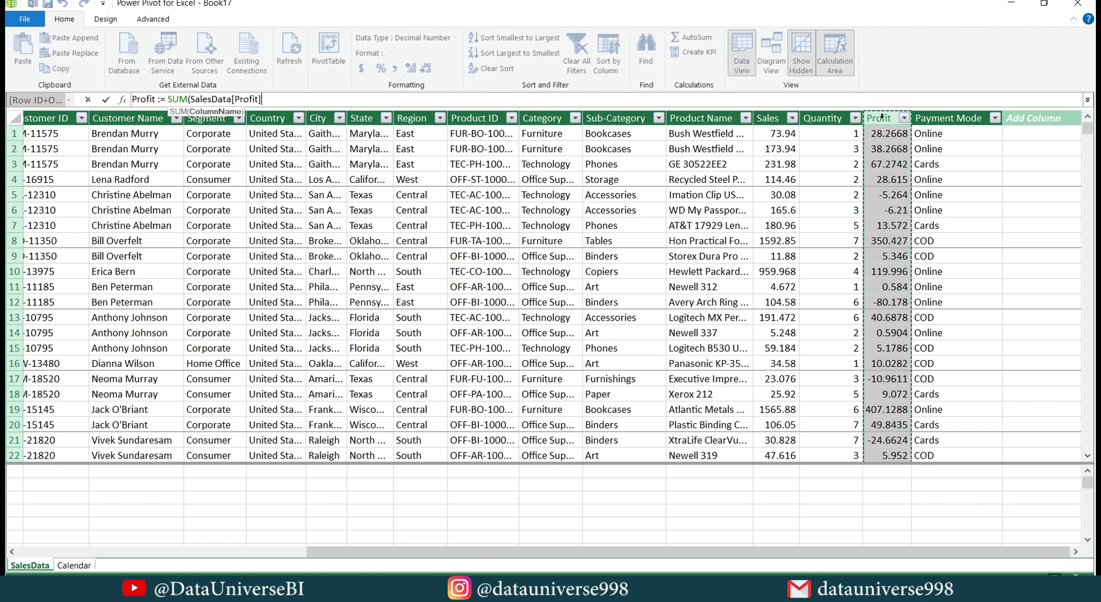
type(")")
key("Return")
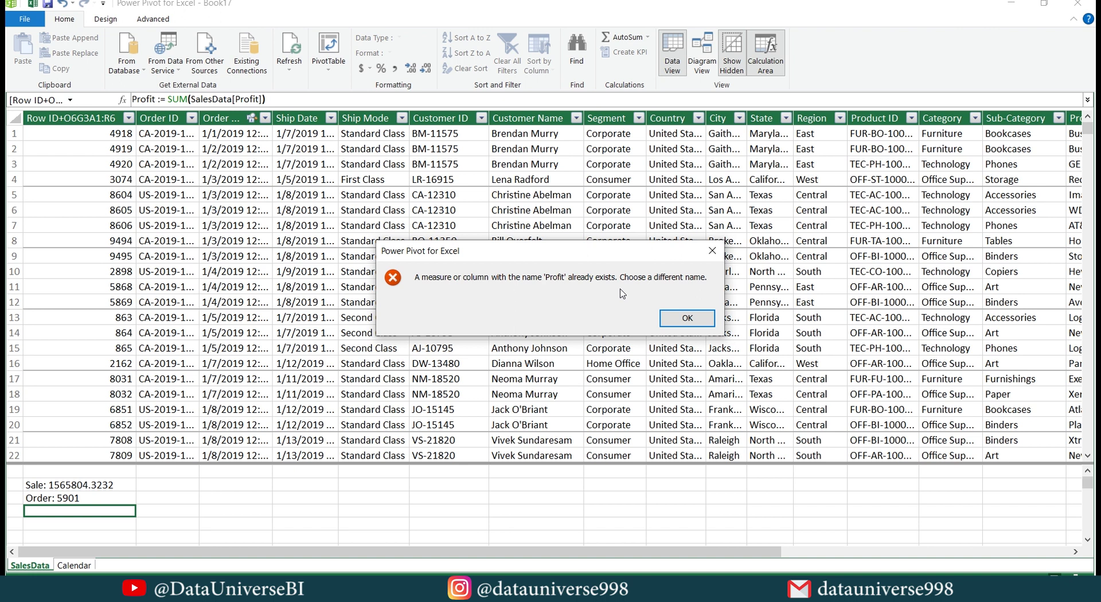
left_click(686, 317)
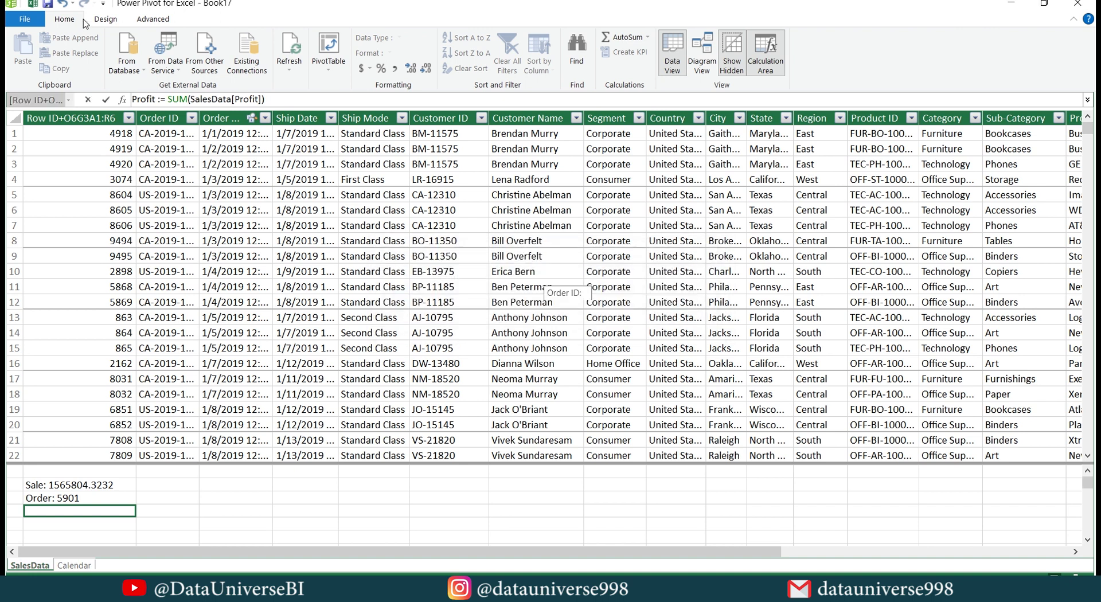
key("Home")
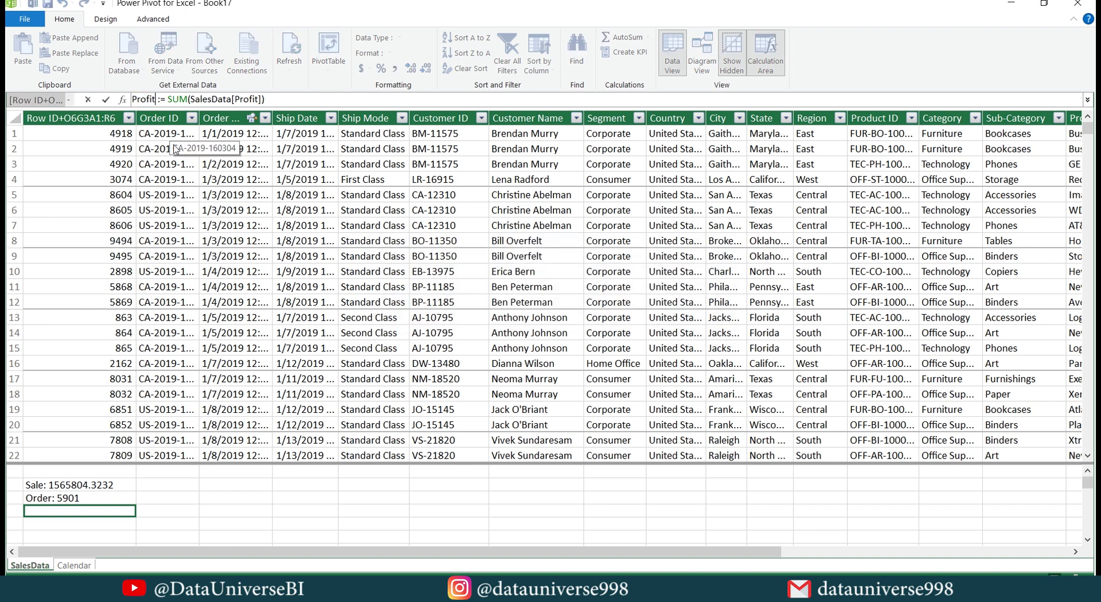
type("_")
key("Return")
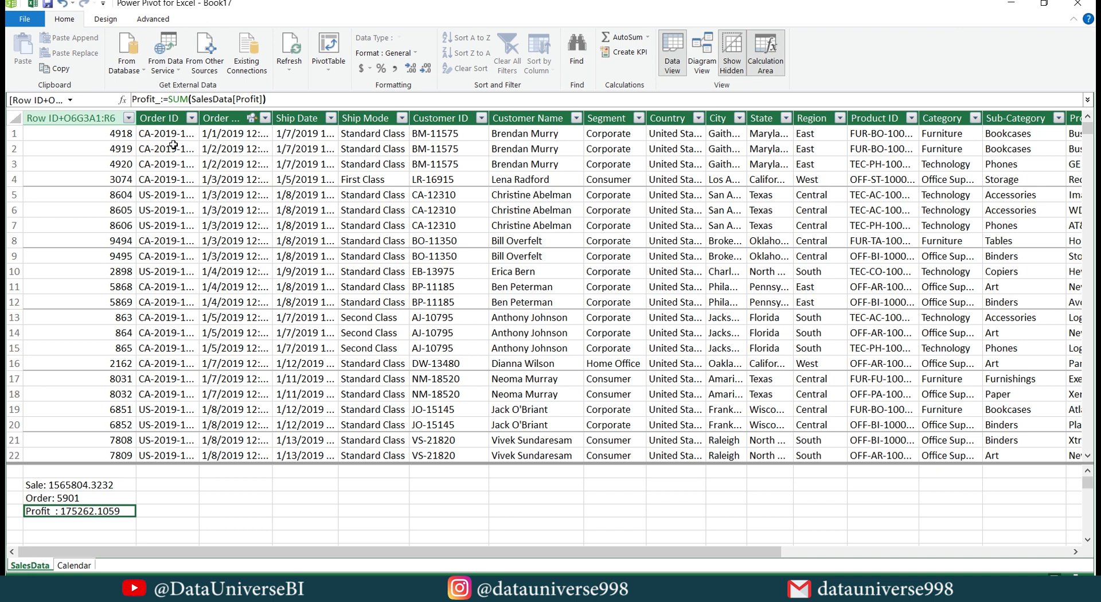
left_click_drag(542, 550, 918, 541)
Add a Days calculated column defined as =SalesData[Ship Date]-SalesData[Order Date].
double_click(1031, 117)
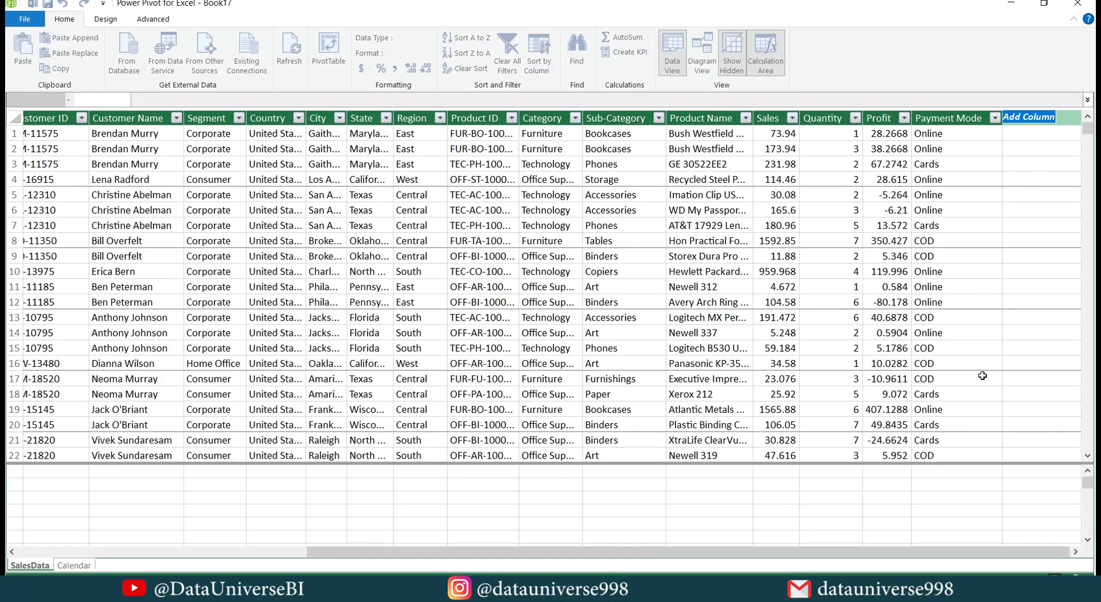
type("Days")
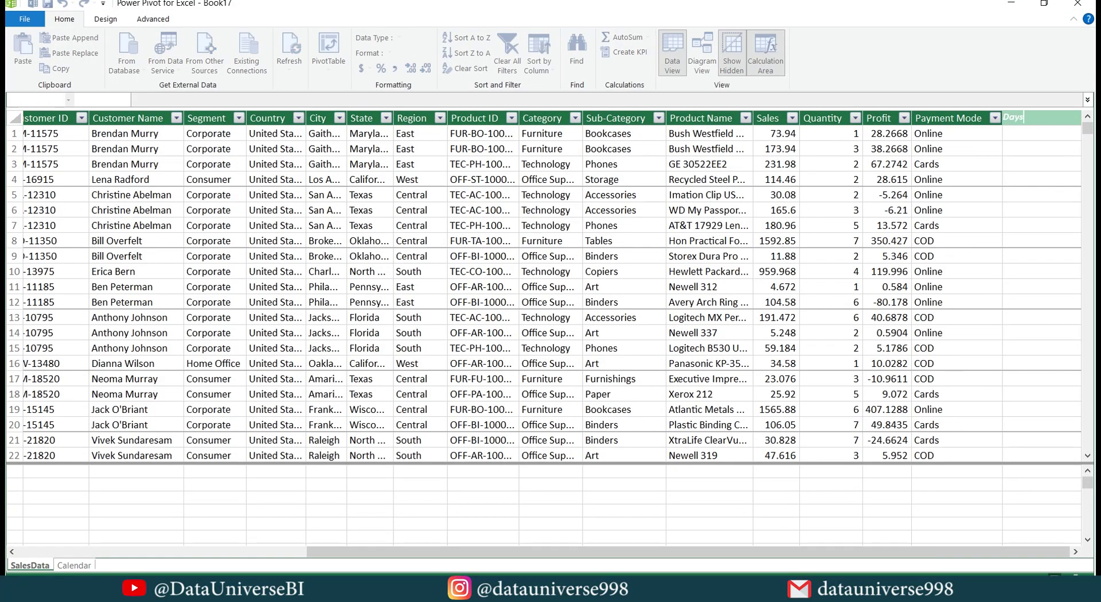
key("Return")
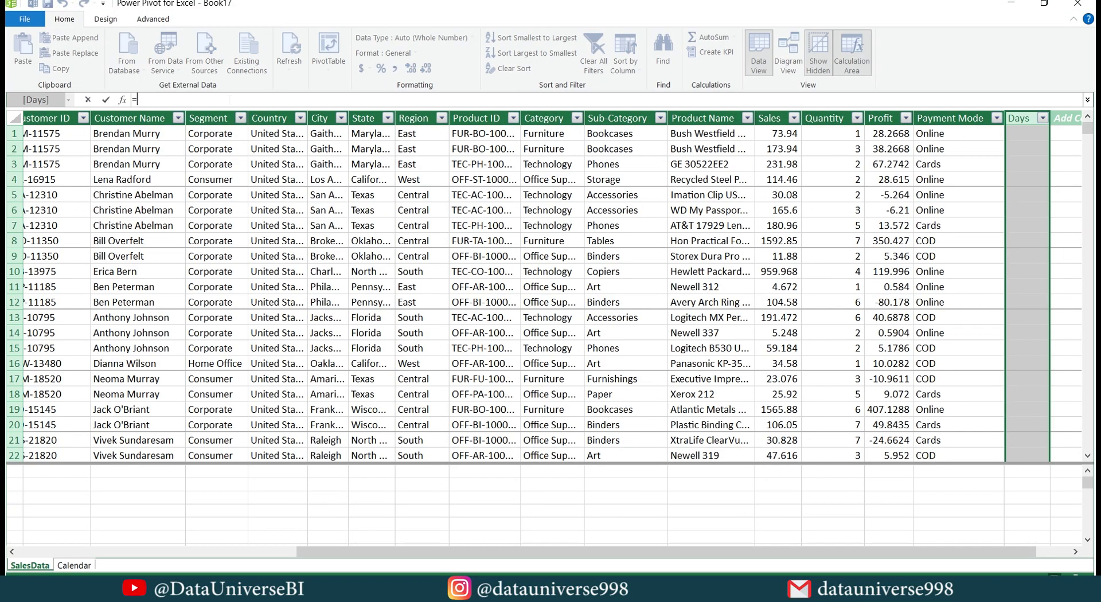
left_click_drag(363, 552, 86, 551)
left_click(291, 118)
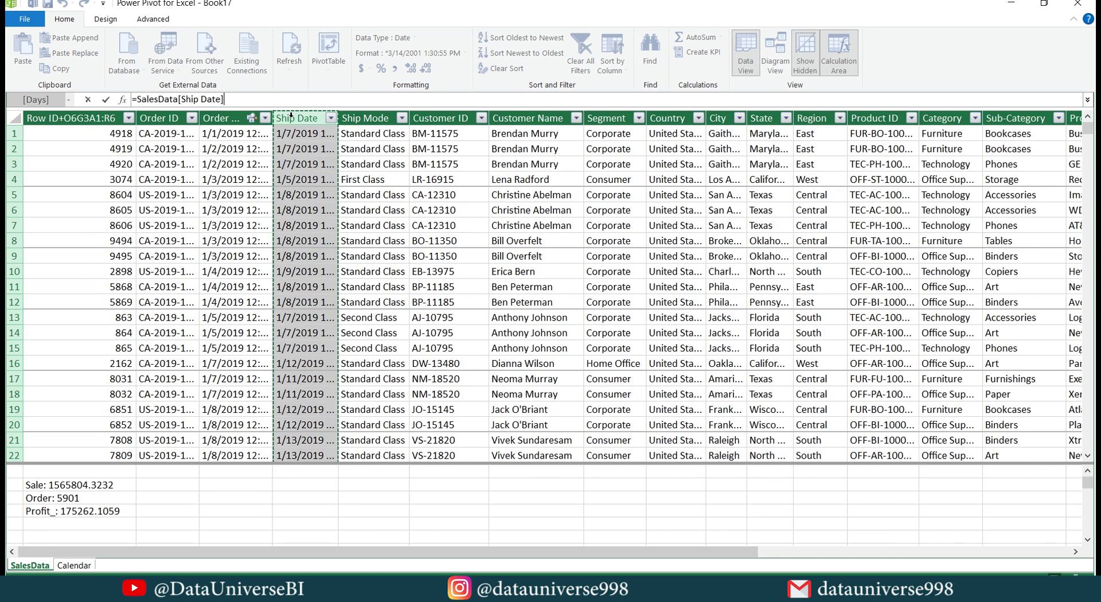
type("-")
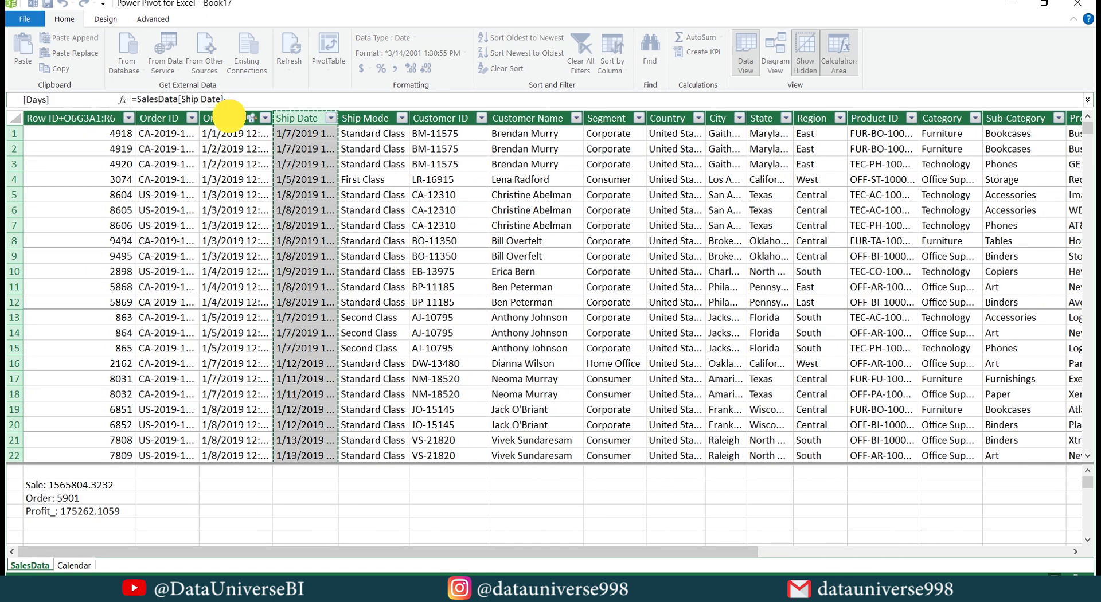
left_click(229, 117)
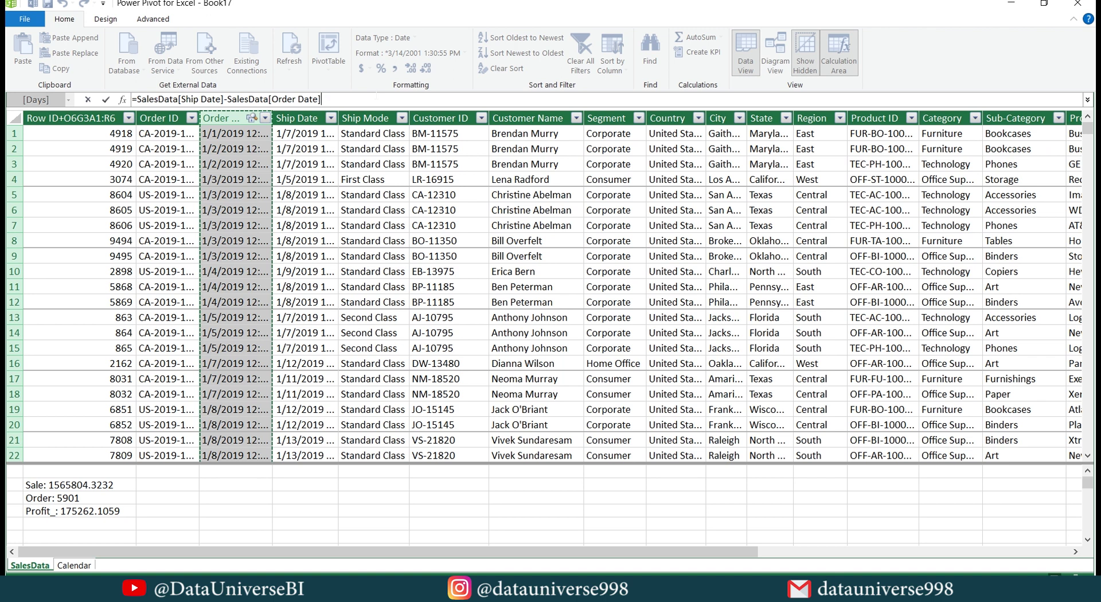
left_click(52, 522)
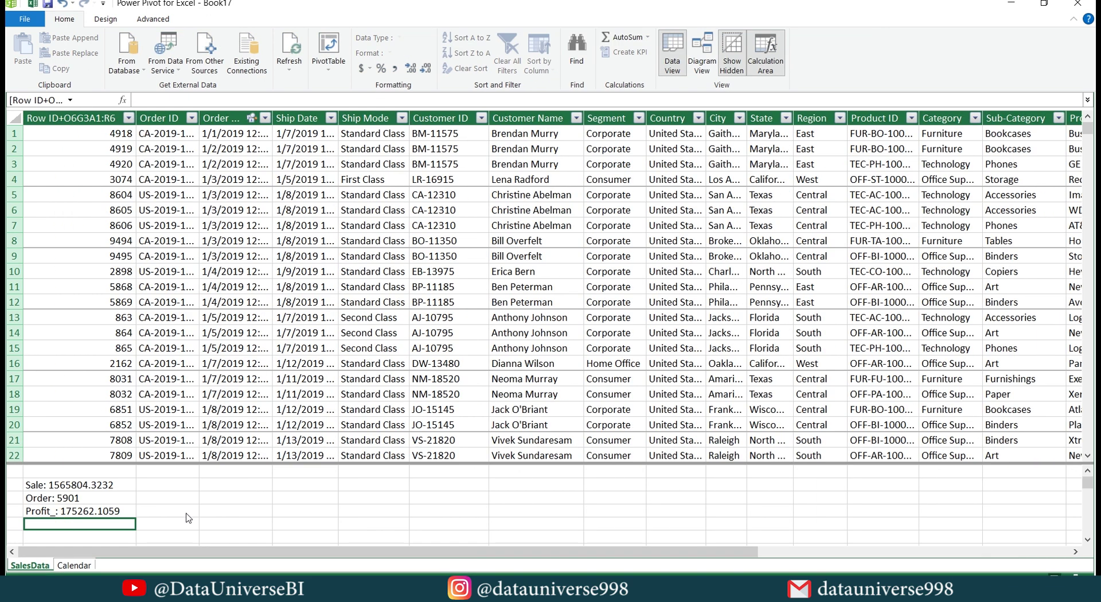
Create the measure Ship_Day := AVERAGE(SalesData[Days]) under the other measures.
type("Ship_Day")
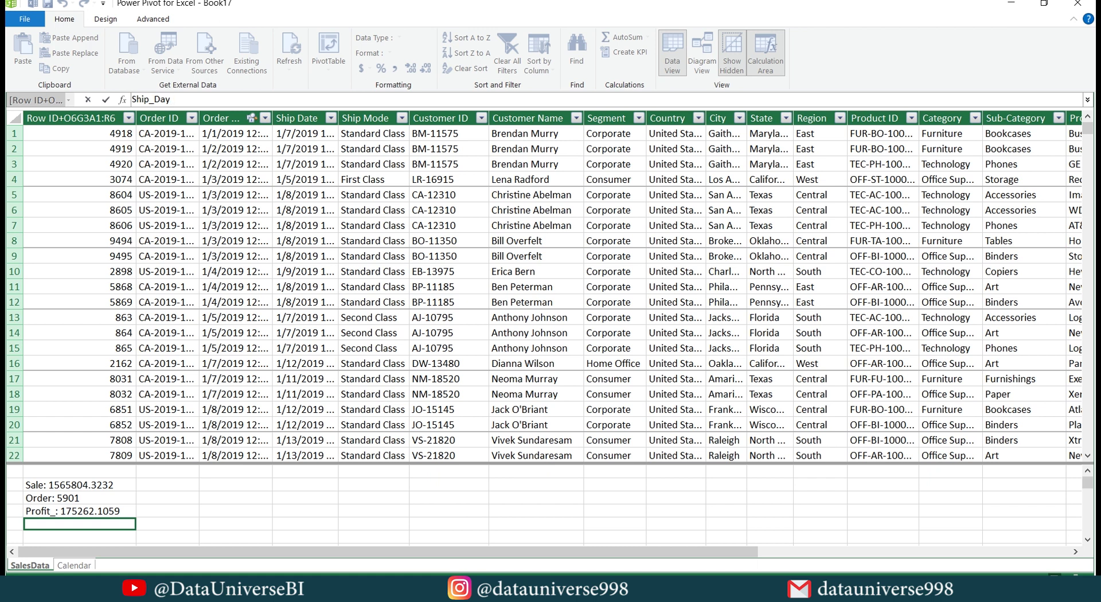
type(" := a")
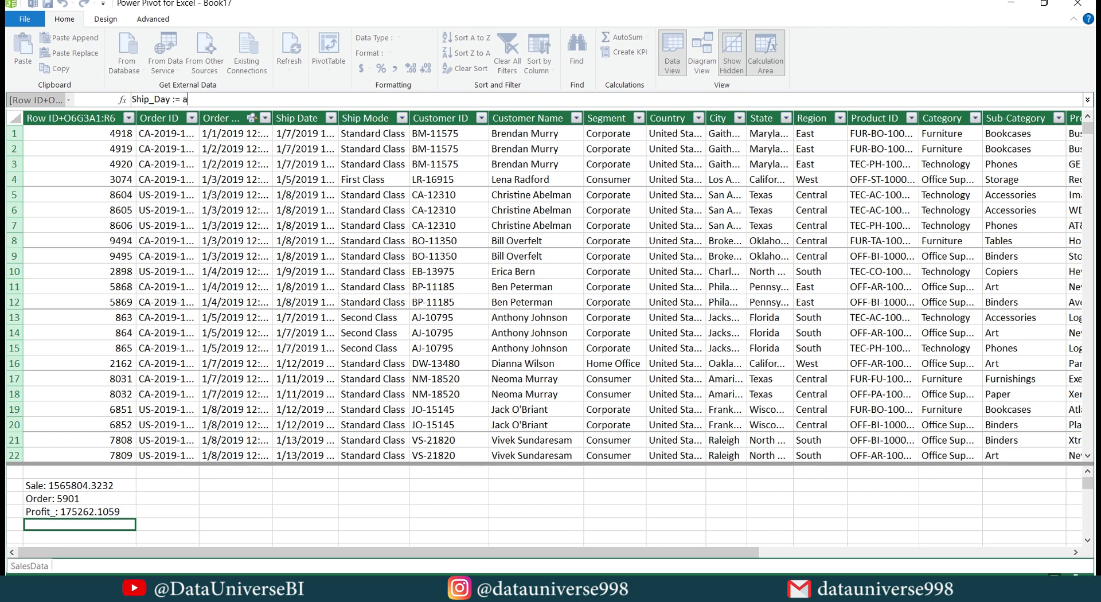
type("verage(")
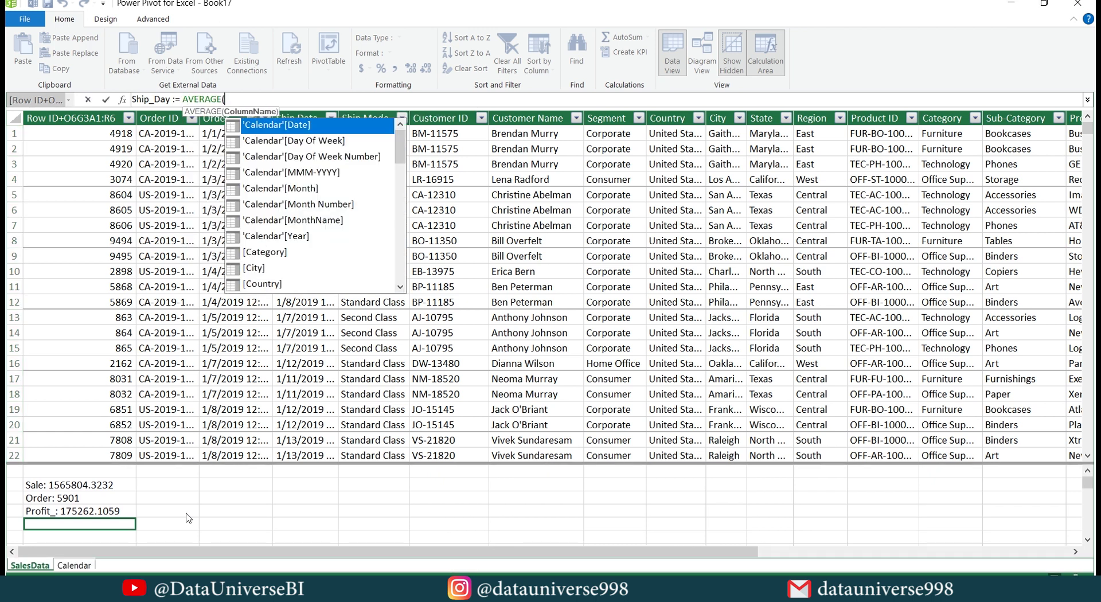
left_click_drag(230, 553, 541, 551)
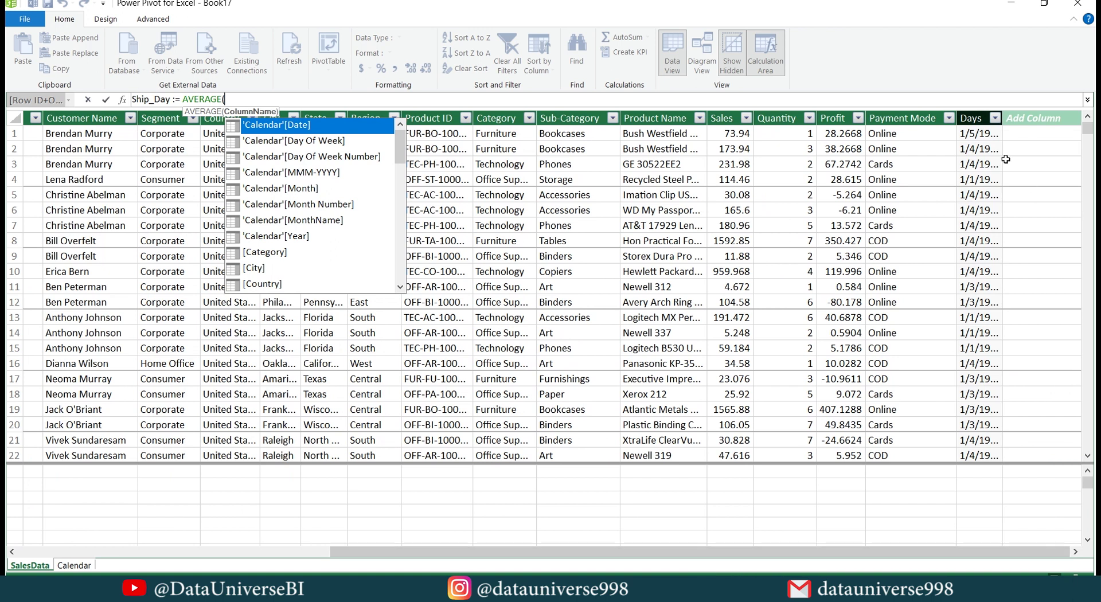
left_click(973, 119)
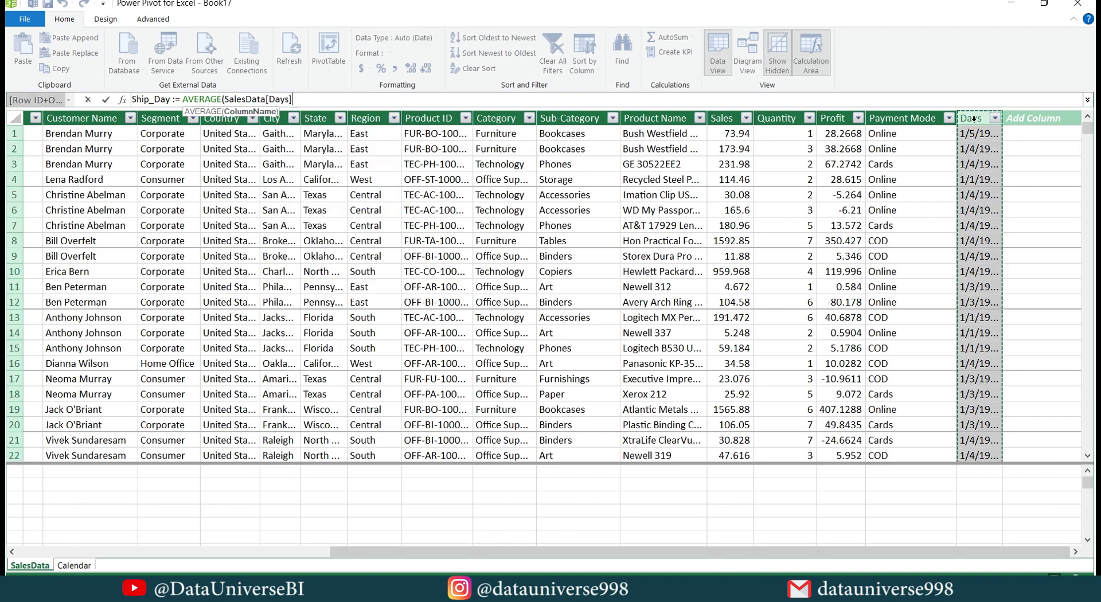
type(")")
key("Return")
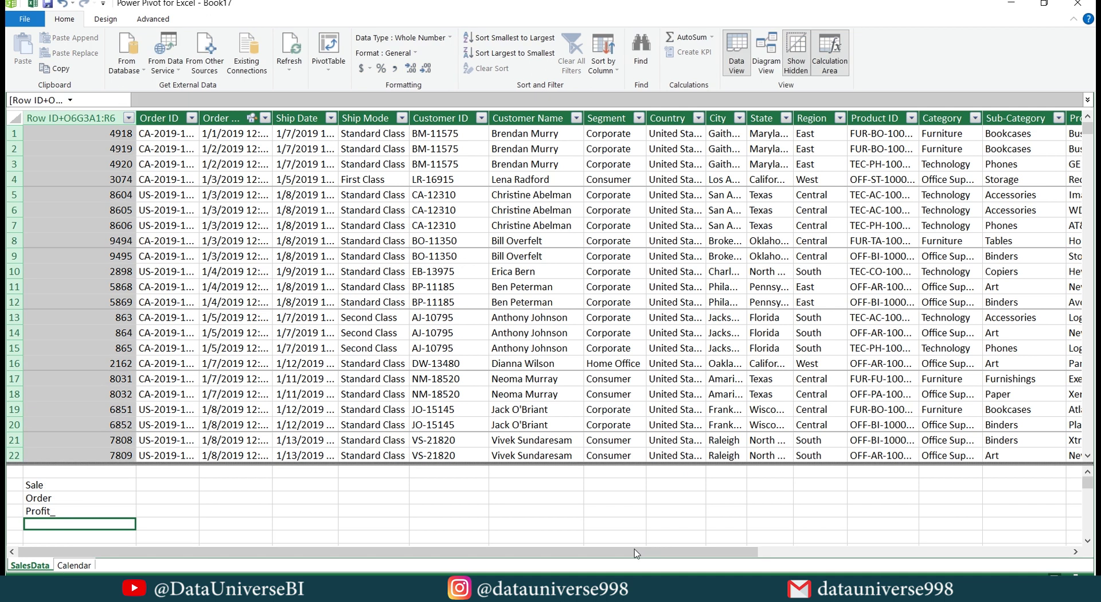
Check the Days column's data type options without changing them.
left_click_drag(619, 557, 1049, 552)
left_click(976, 120)
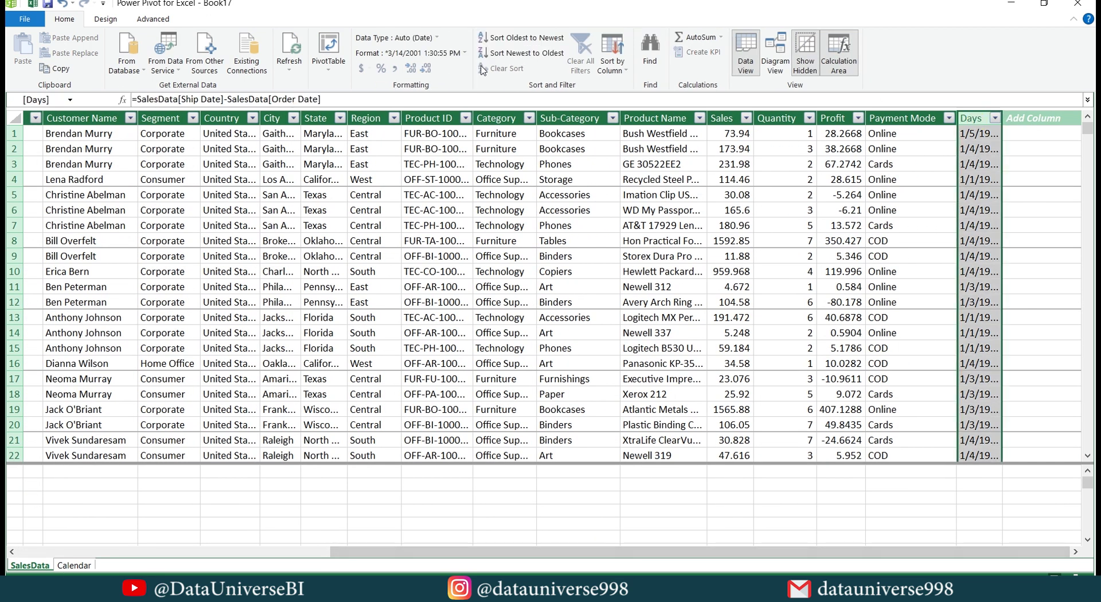
left_click(395, 37)
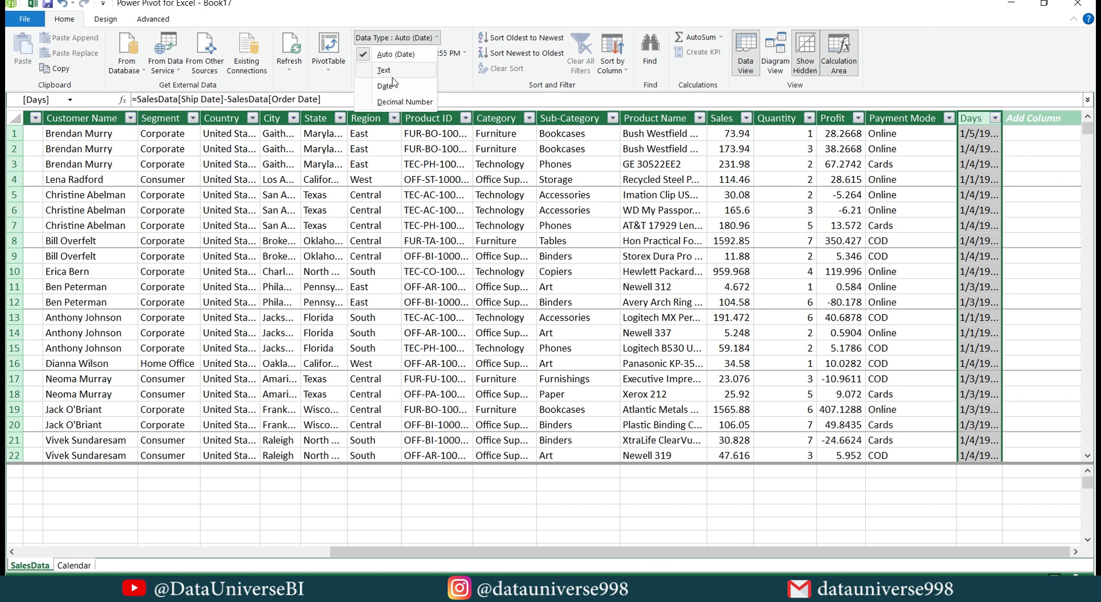
left_click(393, 103)
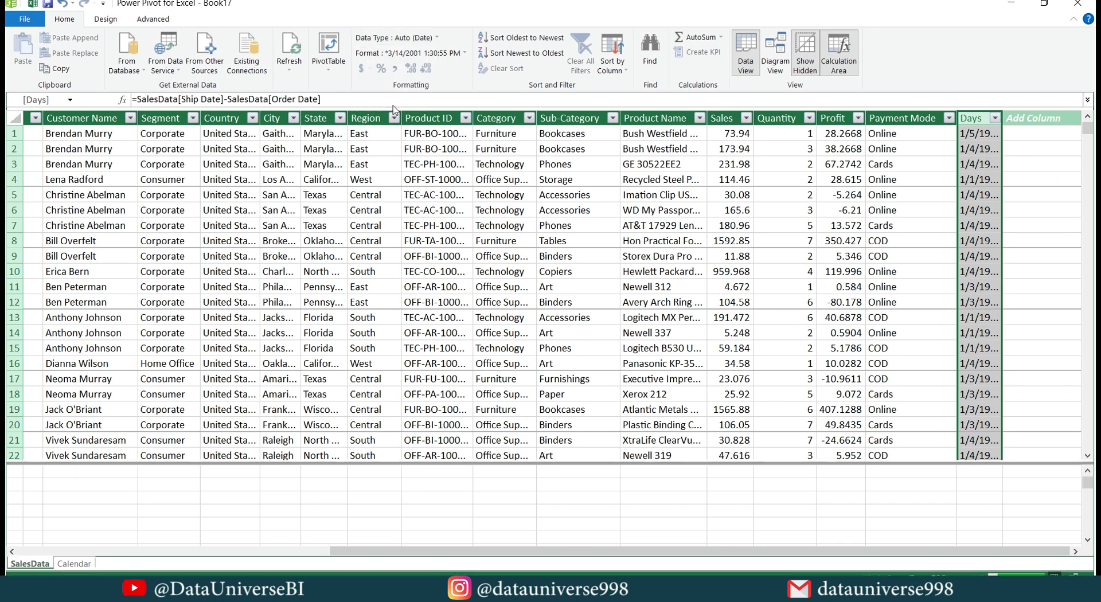
left_click(123, 551)
Format Sale, Order, Profit_ and Ship_Day as decimal numbers with zero decimal places.
left_click(118, 488)
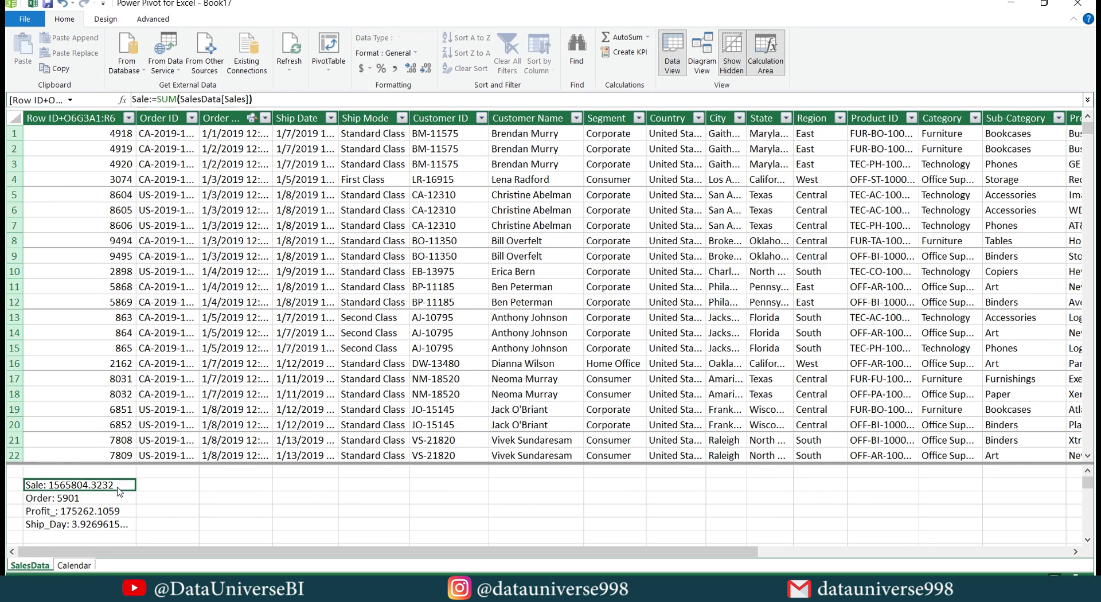
left_click_drag(119, 491, 119, 524)
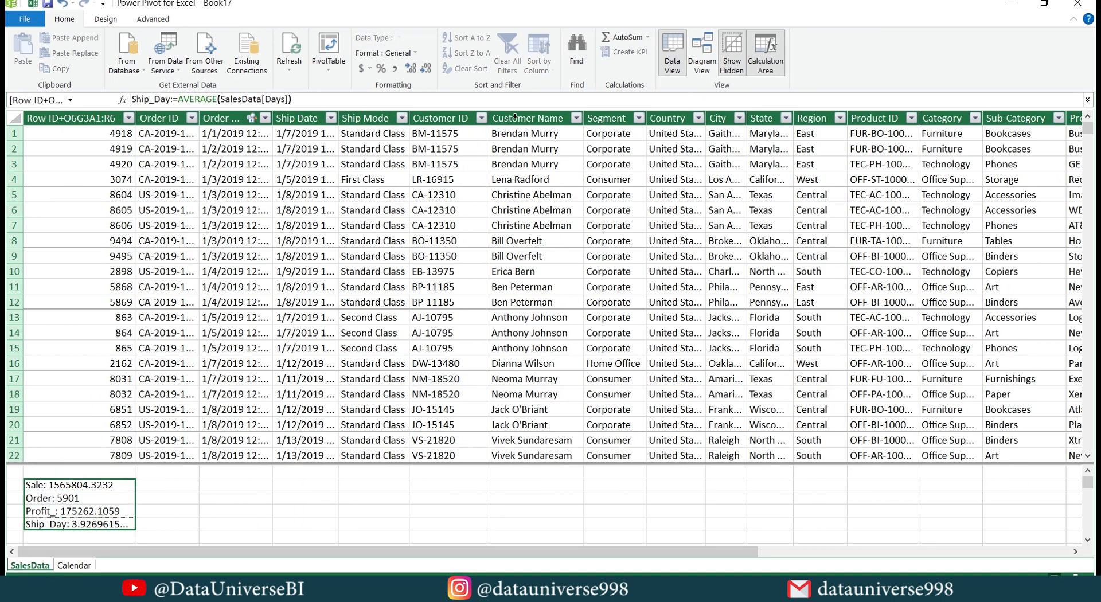
left_click(396, 68)
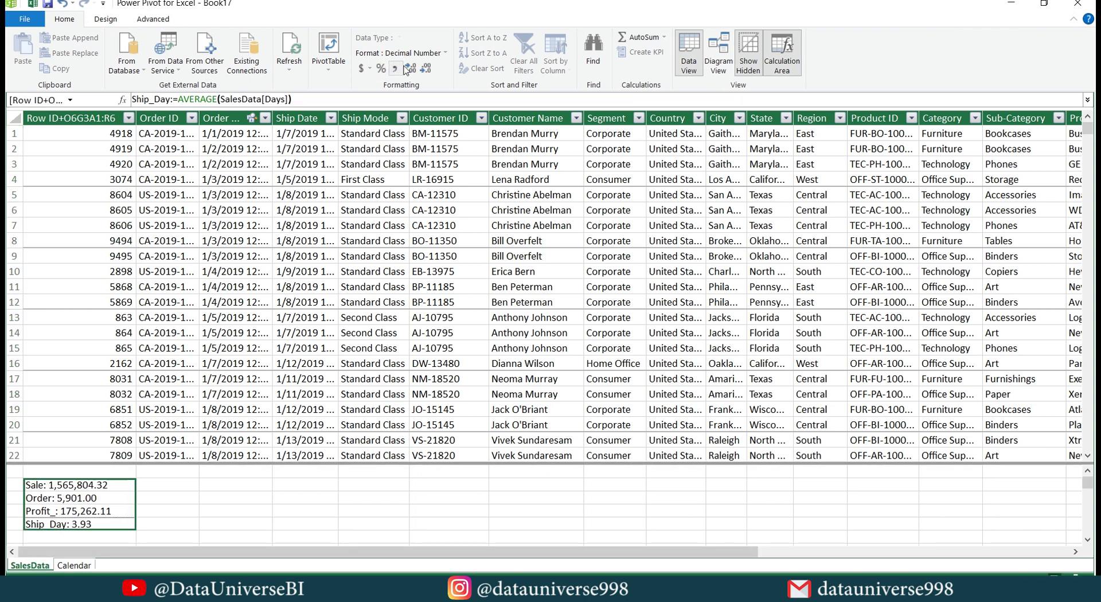
left_click(425, 69)
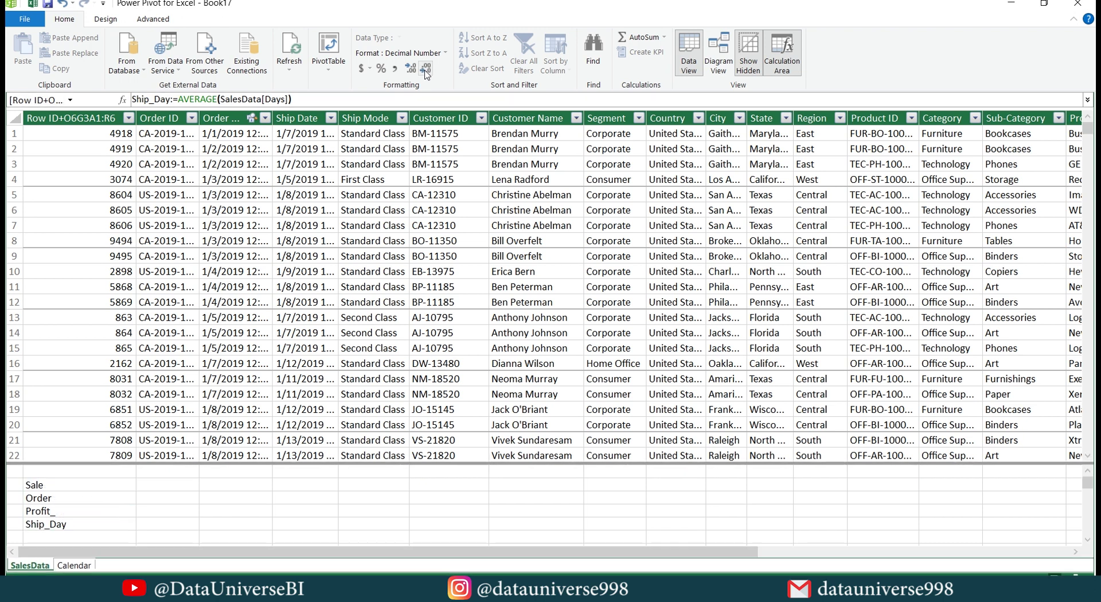
left_click(425, 69)
left_click(425, 69)
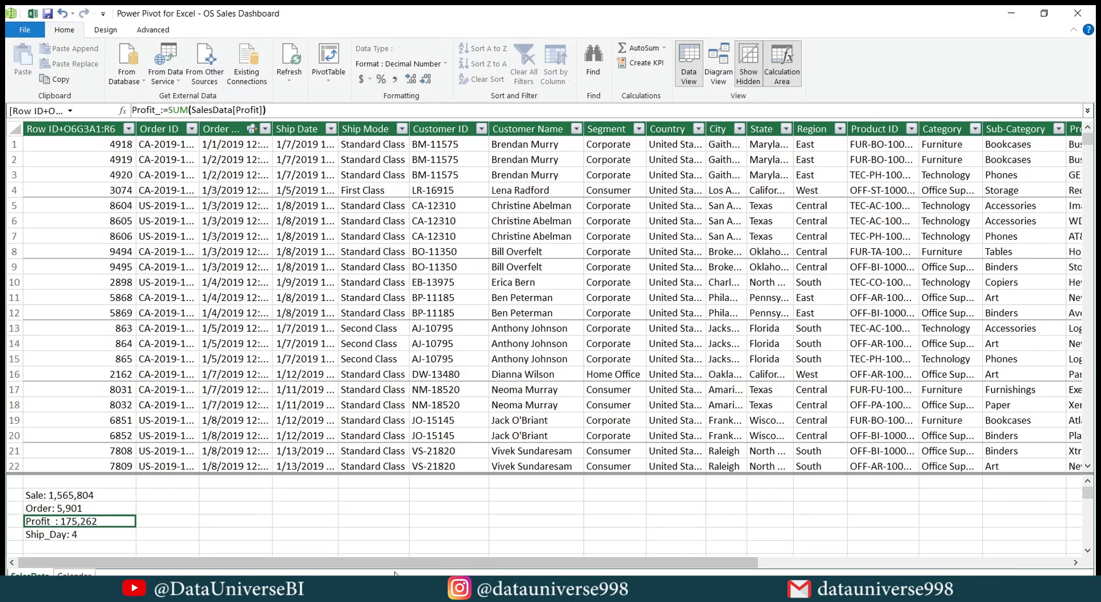
Apply the Red theme colours to the workbook and reopen the Power Pivot window.
mouse_move(347, 569)
left_click(275, 513)
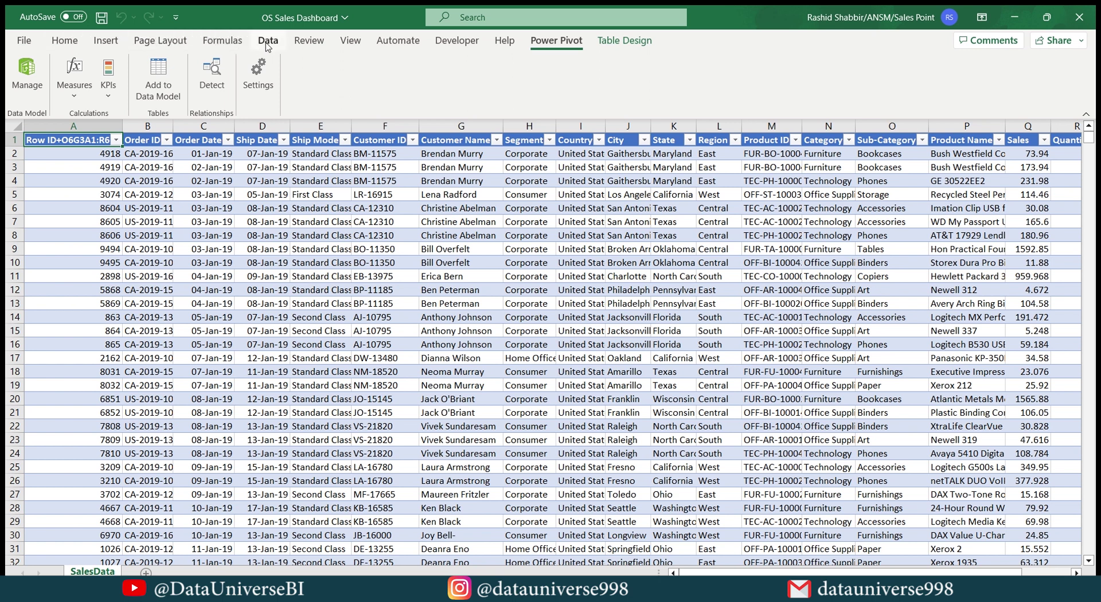
left_click(160, 40)
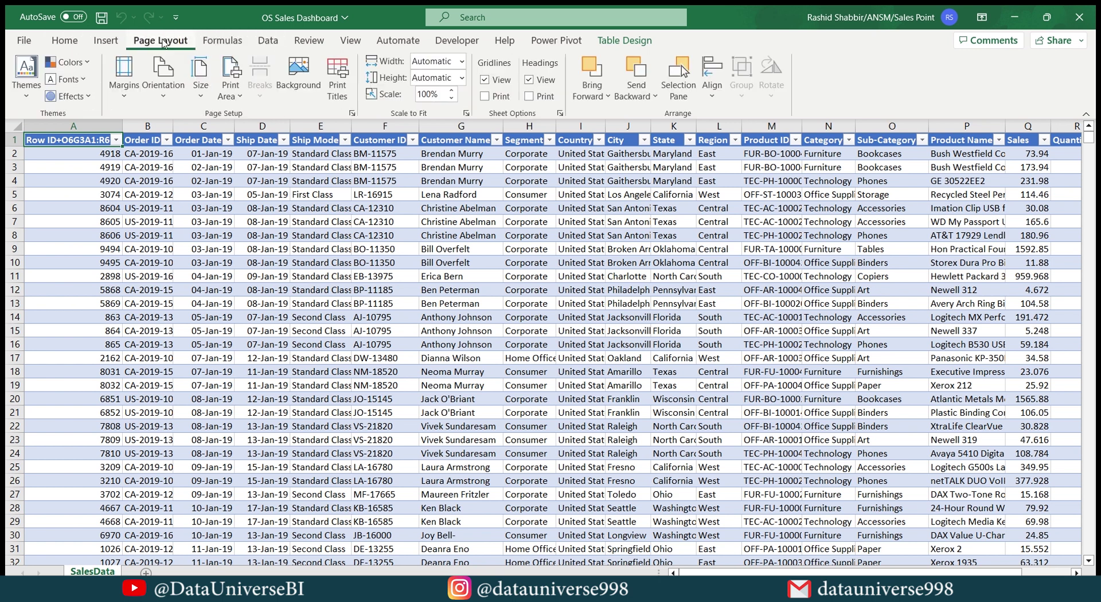
left_click(90, 63)
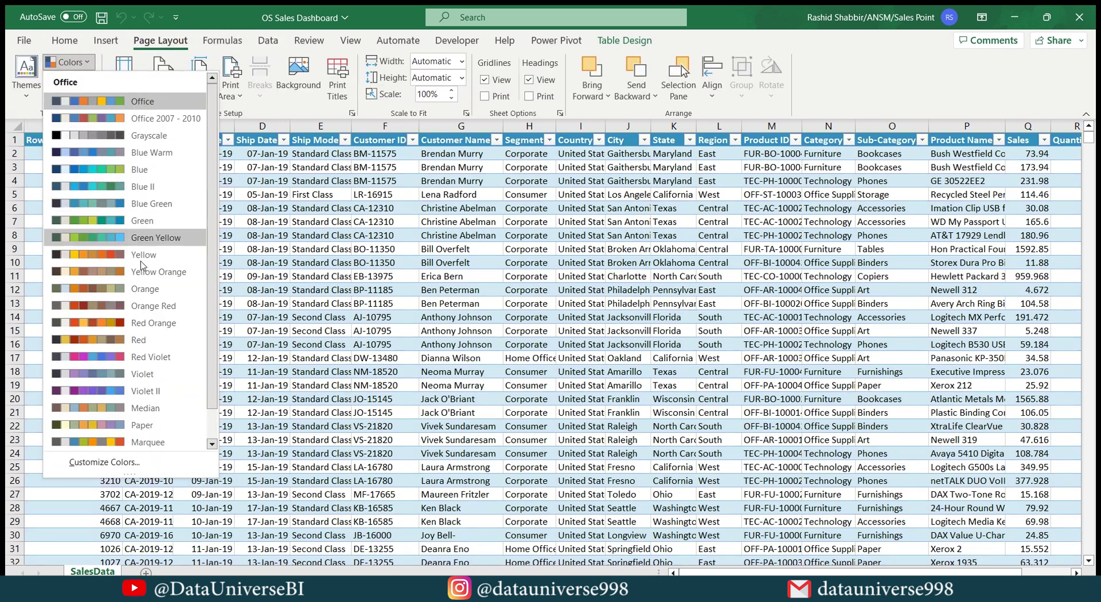
left_click(145, 341)
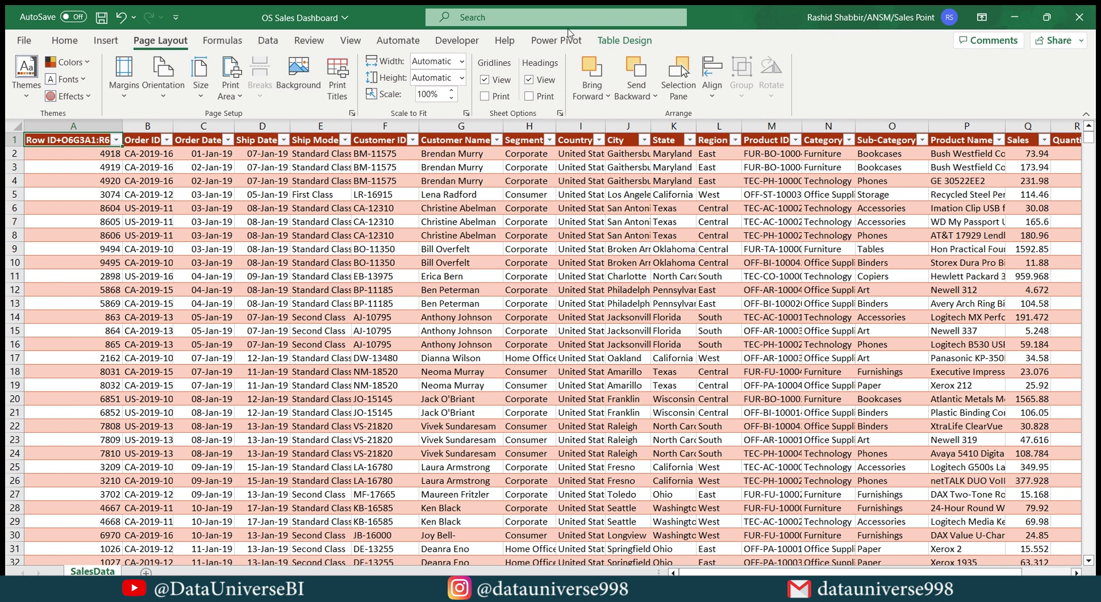
left_click(557, 39)
left_click(25, 74)
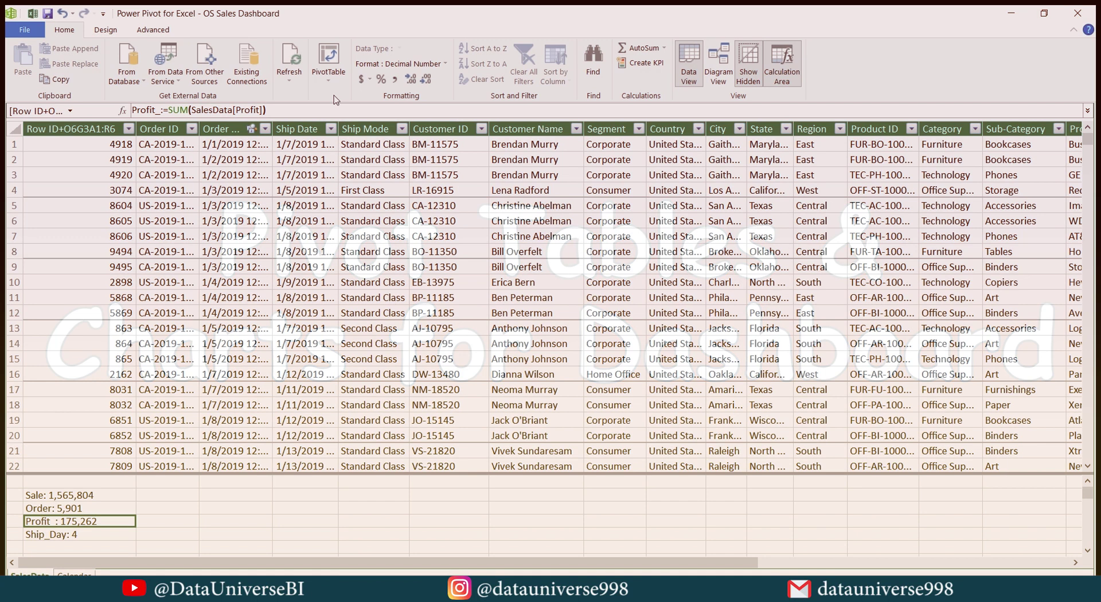
Insert a data-model PivotTable on a new sheet, naming both the sheet and PivotTable SaleByMode.
left_click(325, 79)
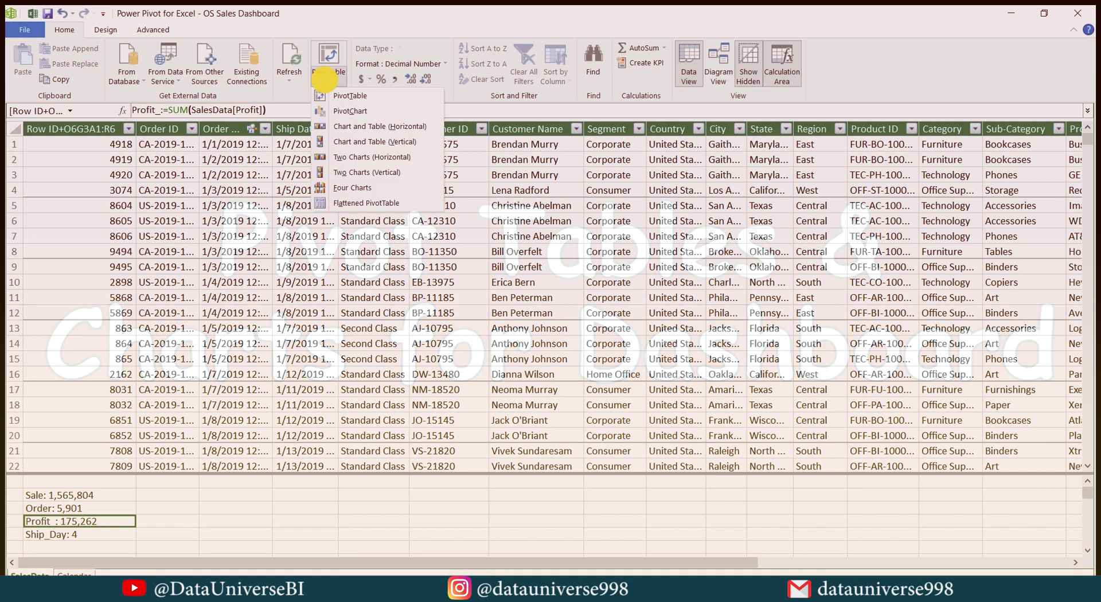
left_click(347, 95)
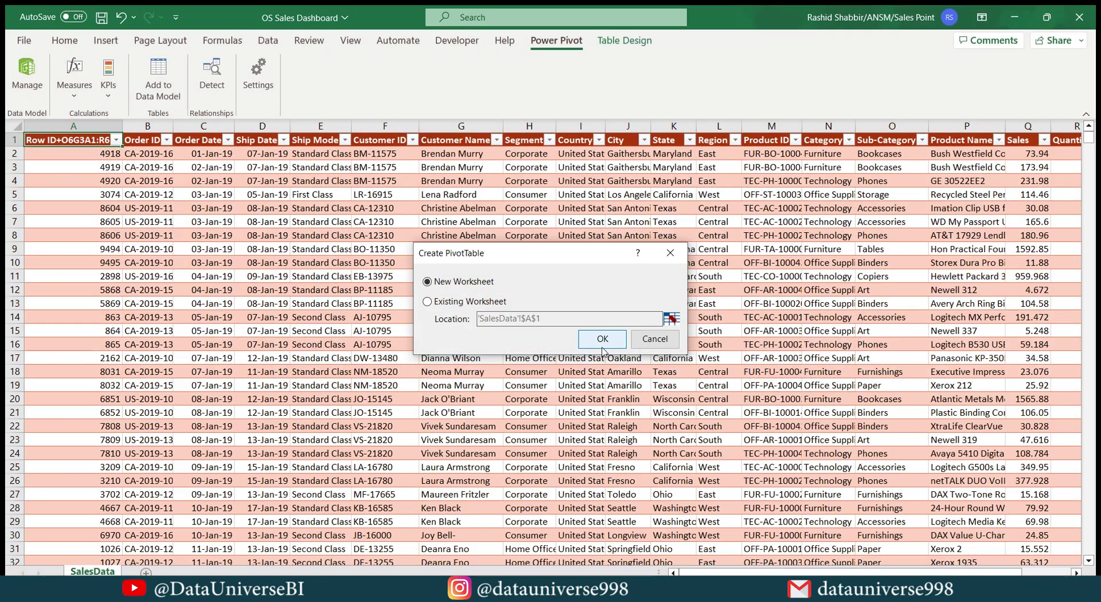
left_click(601, 339)
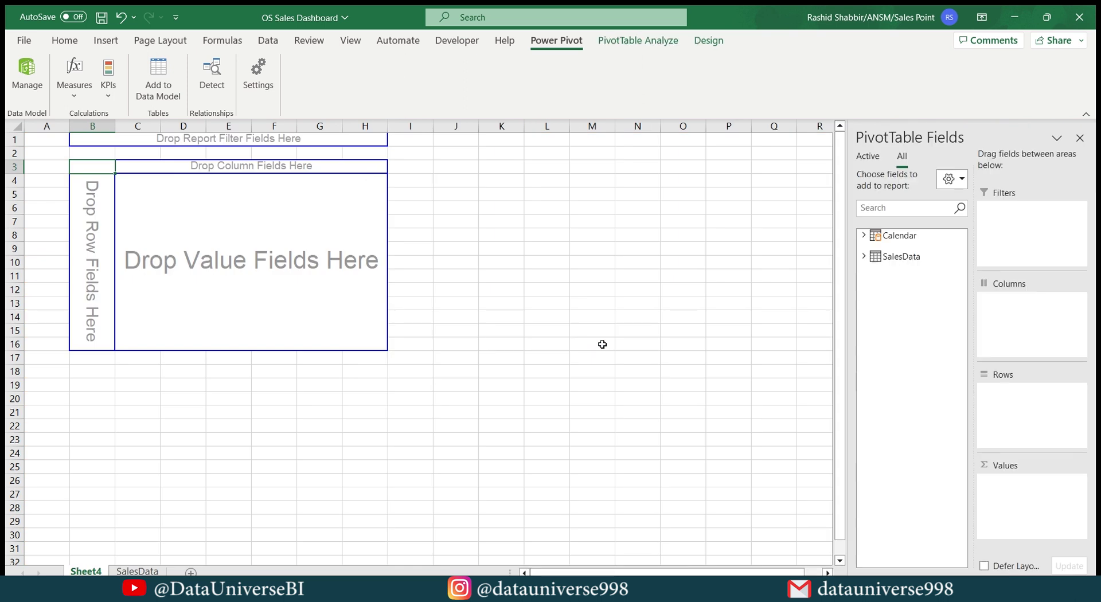
double_click(86, 571)
type("SalesByMode")
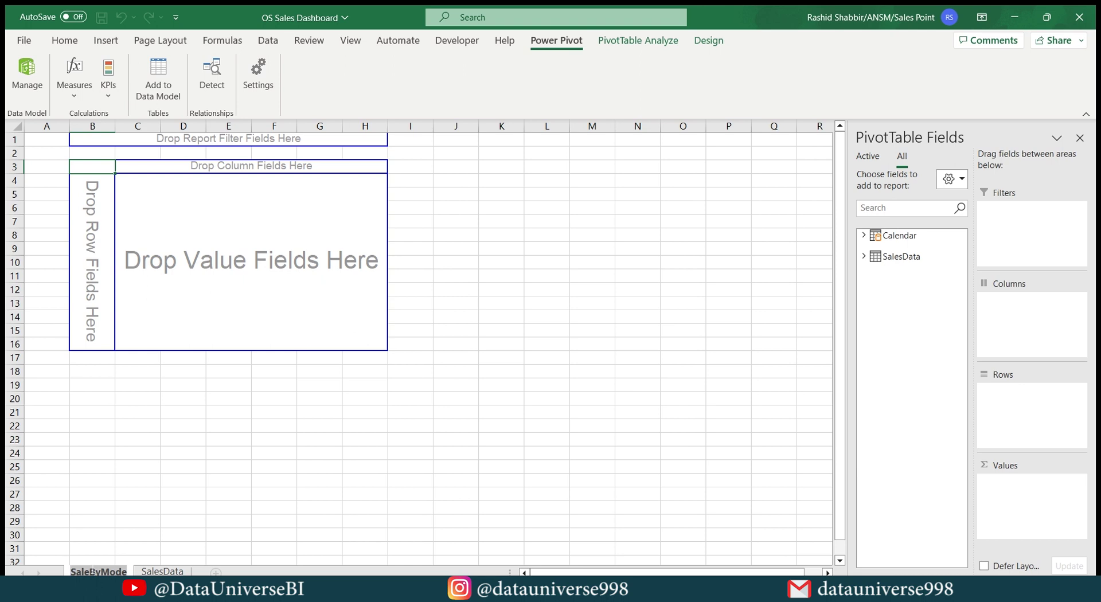
key("Return")
left_click(101, 232)
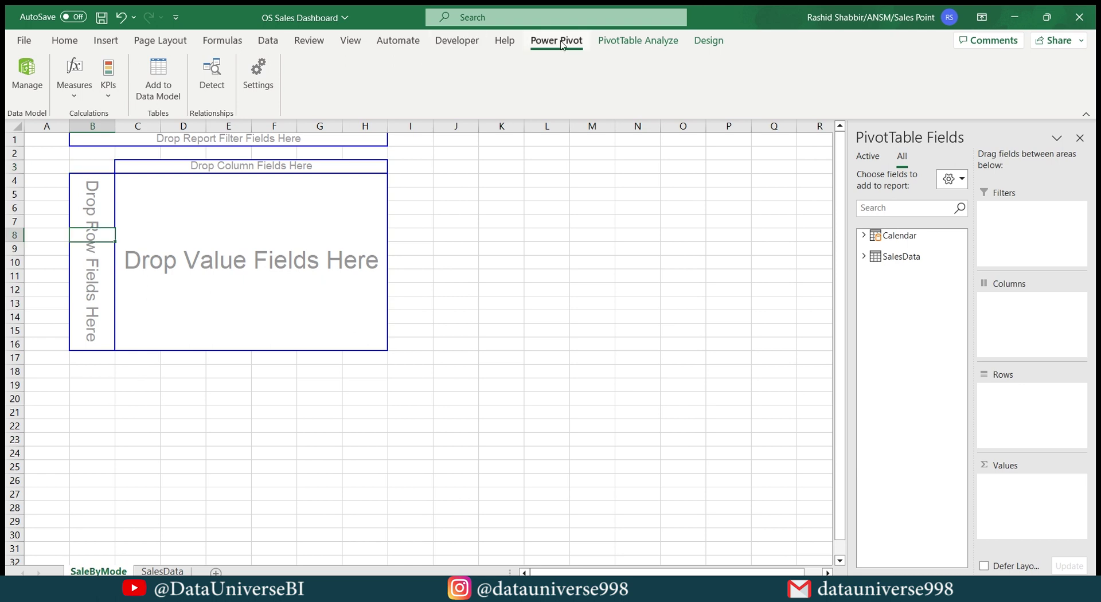
left_click(626, 41)
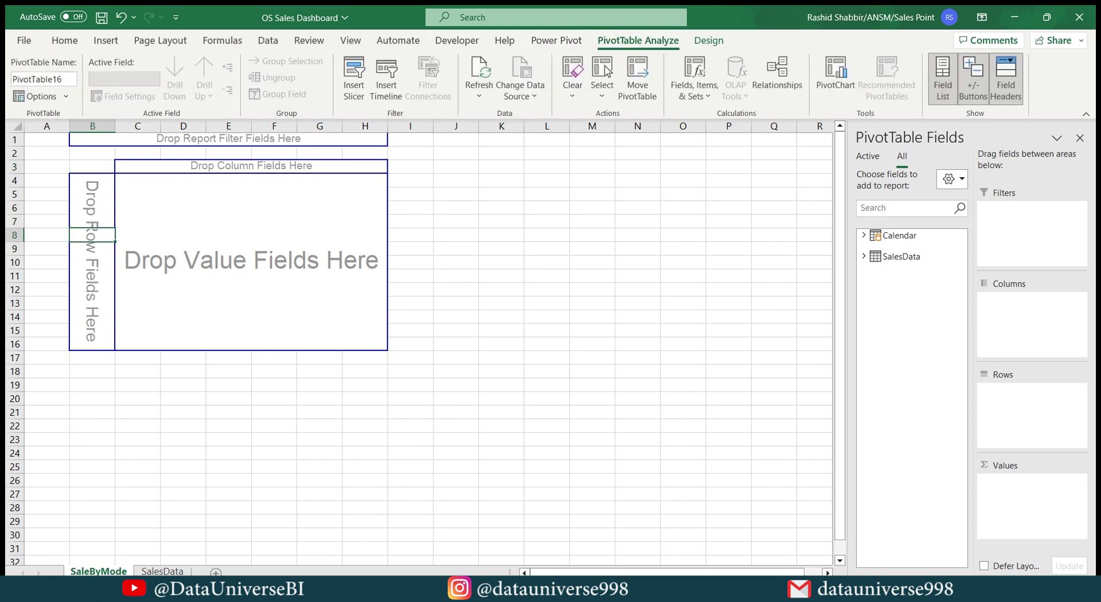
left_click(44, 78)
type("SaleByMode")
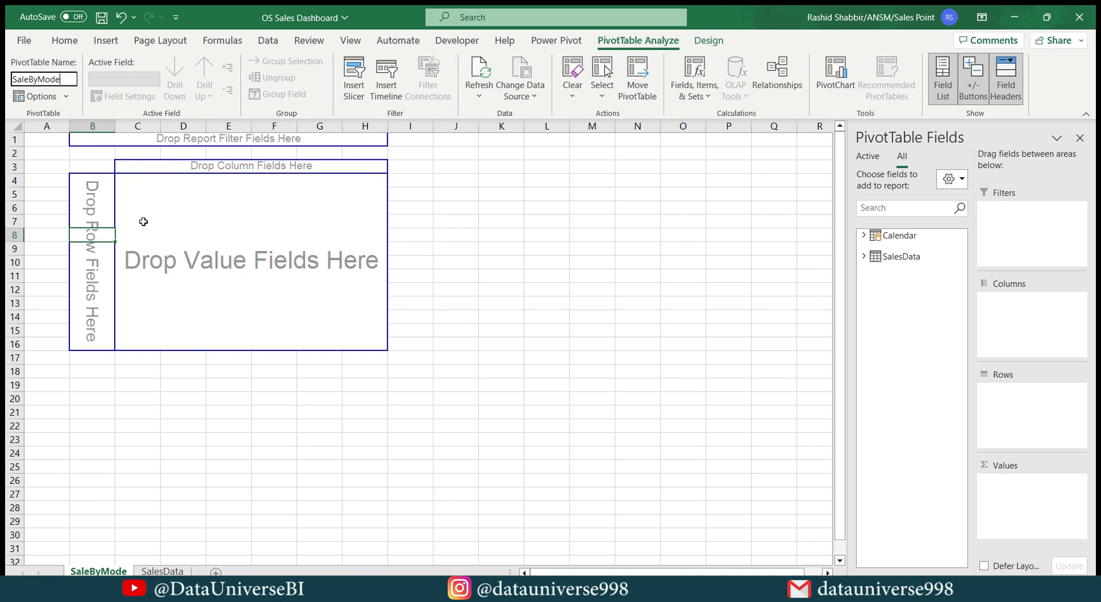
Put Payment Mode in the pivot rows and the Sale measure in Values.
left_click(863, 257)
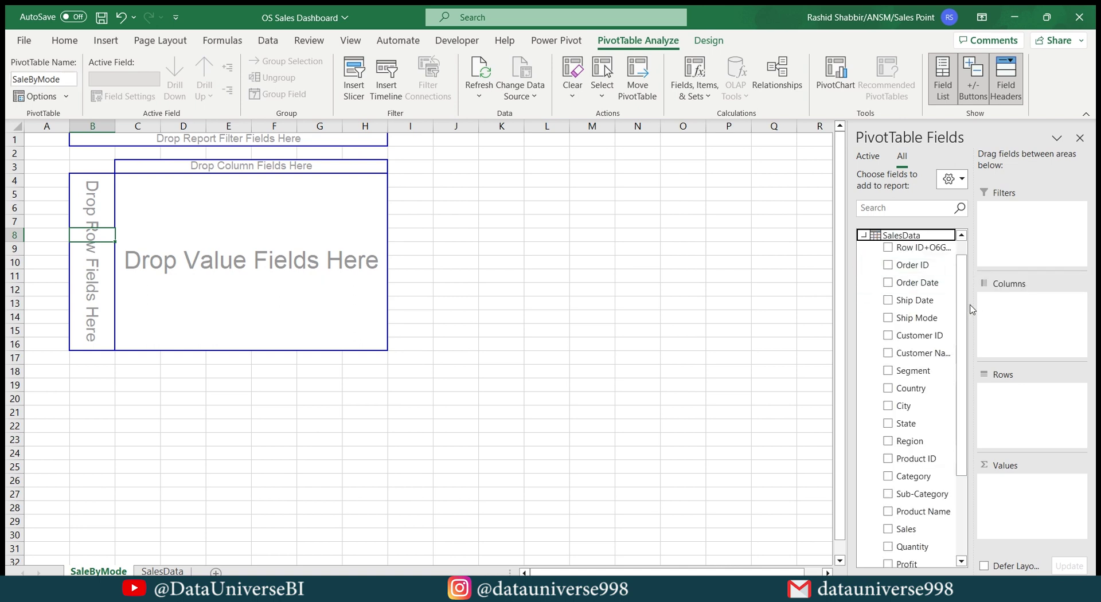
left_click(920, 206)
type("pa")
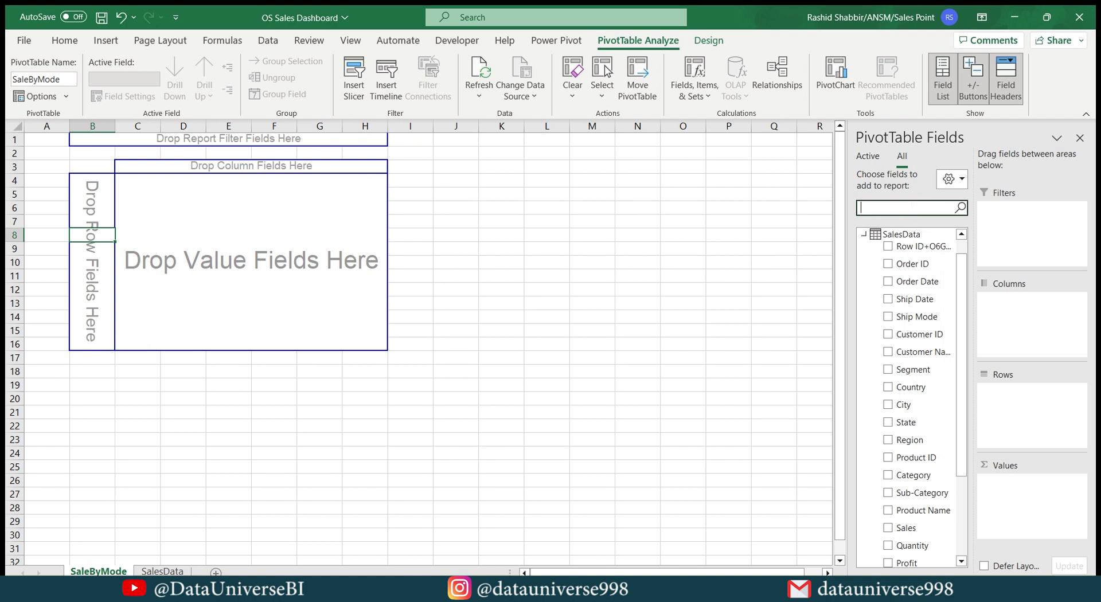
type("yment")
left_click_drag(914, 247, 1035, 421)
left_click(956, 208)
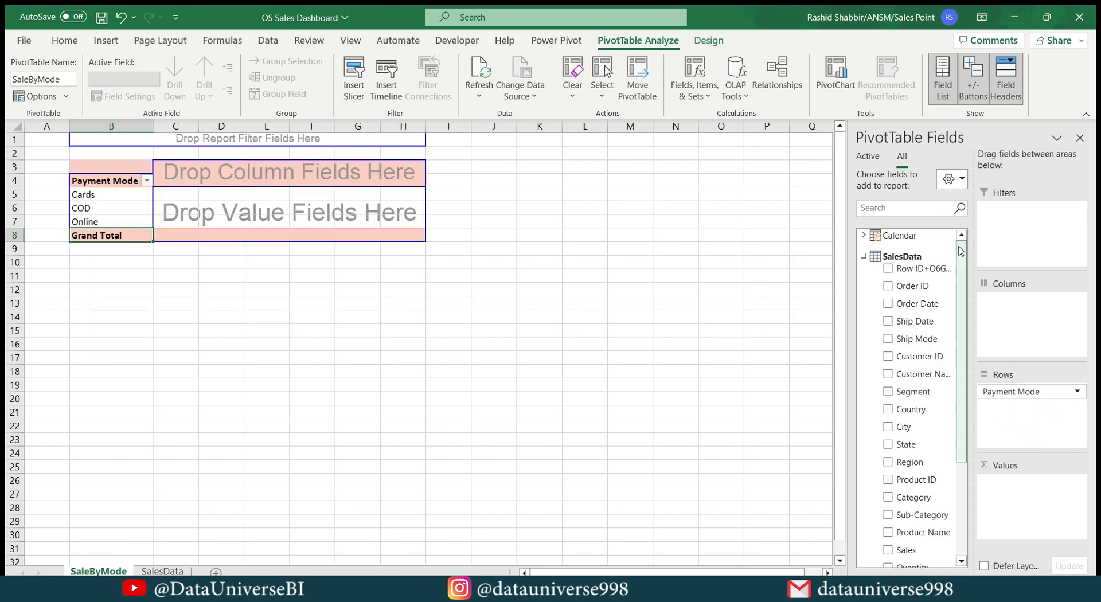
scroll(968, 327, "down", 4)
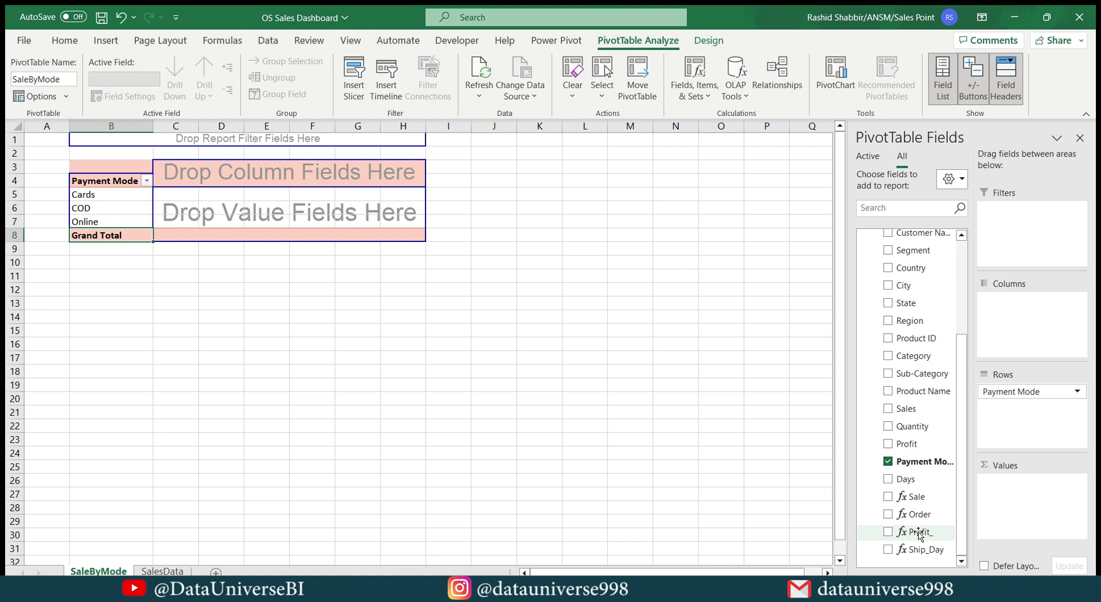
left_click_drag(916, 496, 1018, 507)
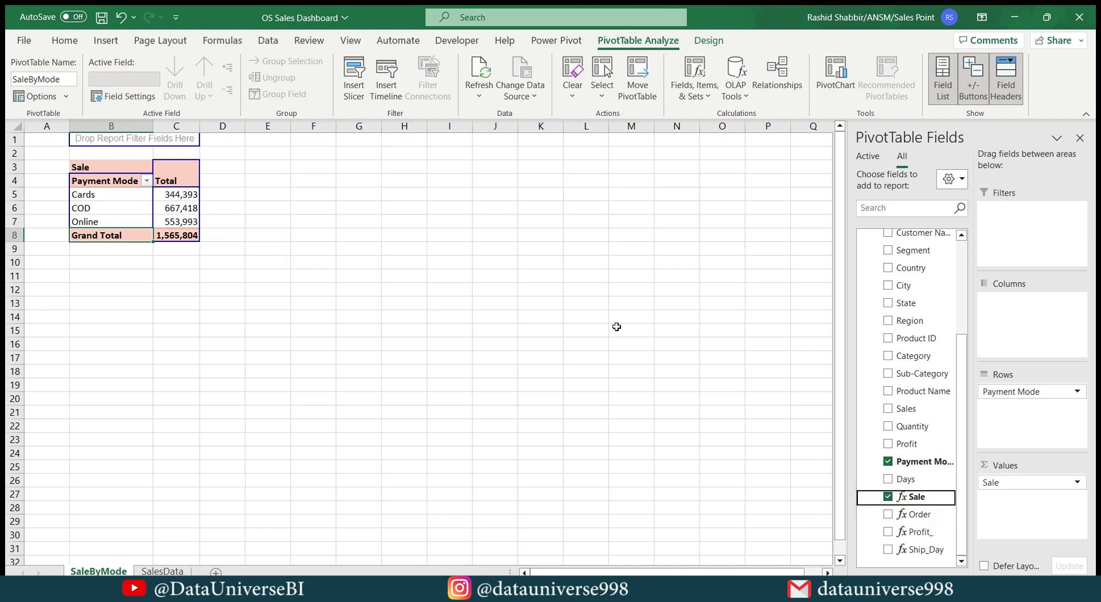
Insert a doughnut PivotChart of Sale beside the pivot table and hide all its field buttons.
left_click(106, 40)
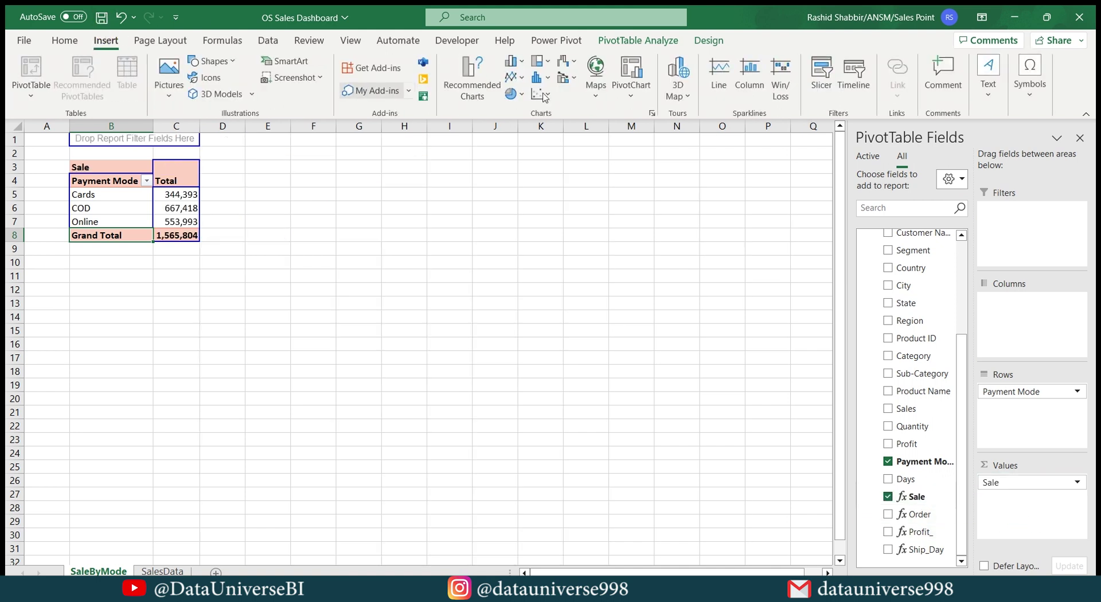
left_click(511, 93)
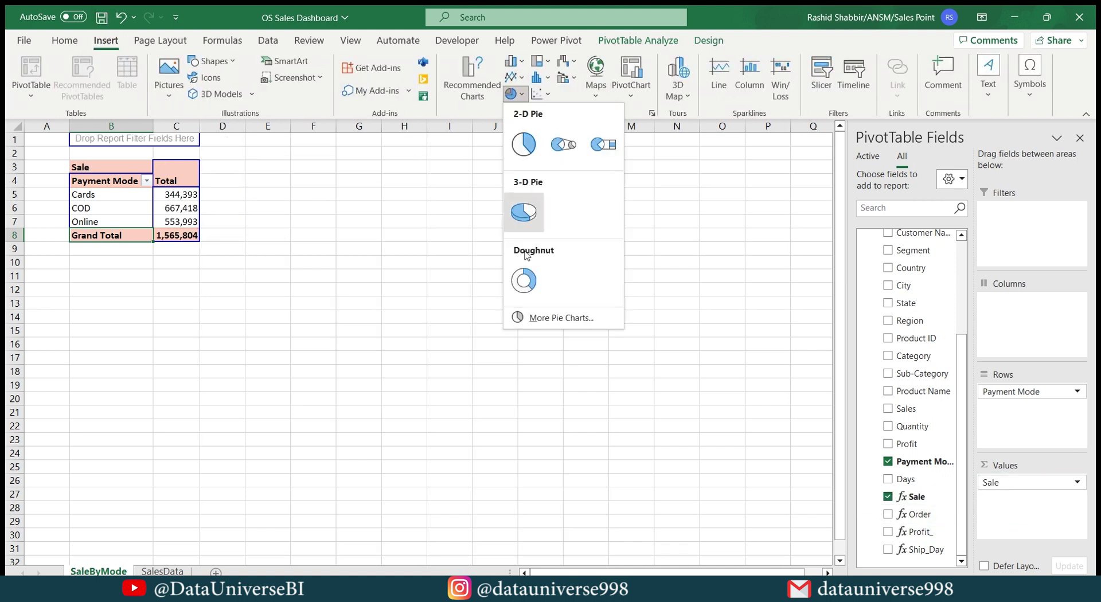
left_click(524, 280)
left_click_drag(361, 270, 350, 187)
right_click(265, 181)
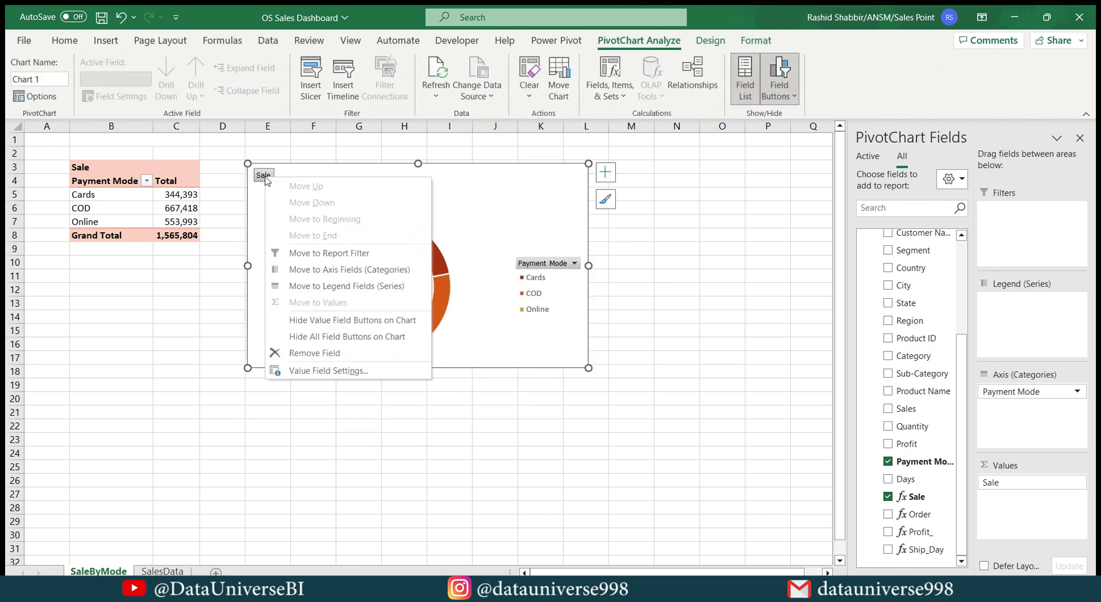
left_click(303, 339)
Delete the doughnut's legend and change its title from Total to SaleByMode.
left_click(559, 280)
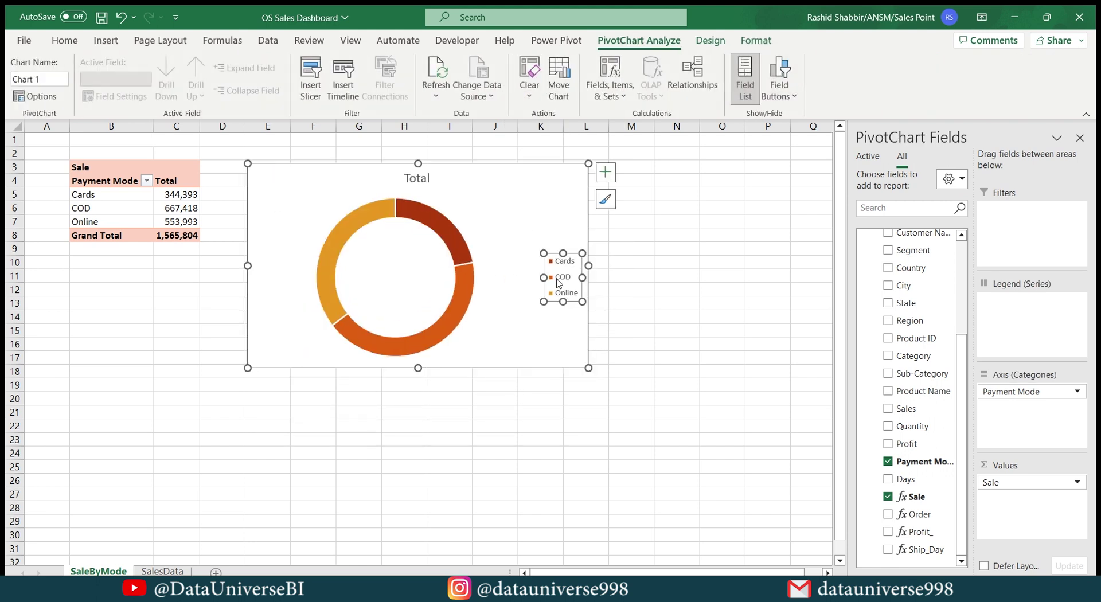
key("Delete")
left_click_drag(118, 571, 138, 539)
left_click(421, 179)
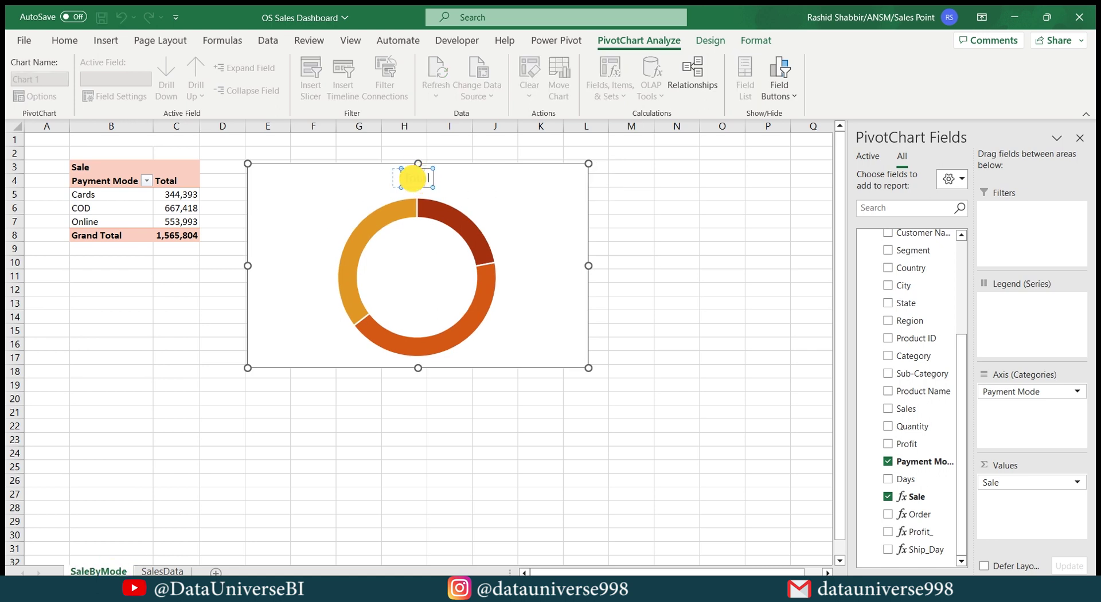
double_click(413, 180)
type("SaleByMode")
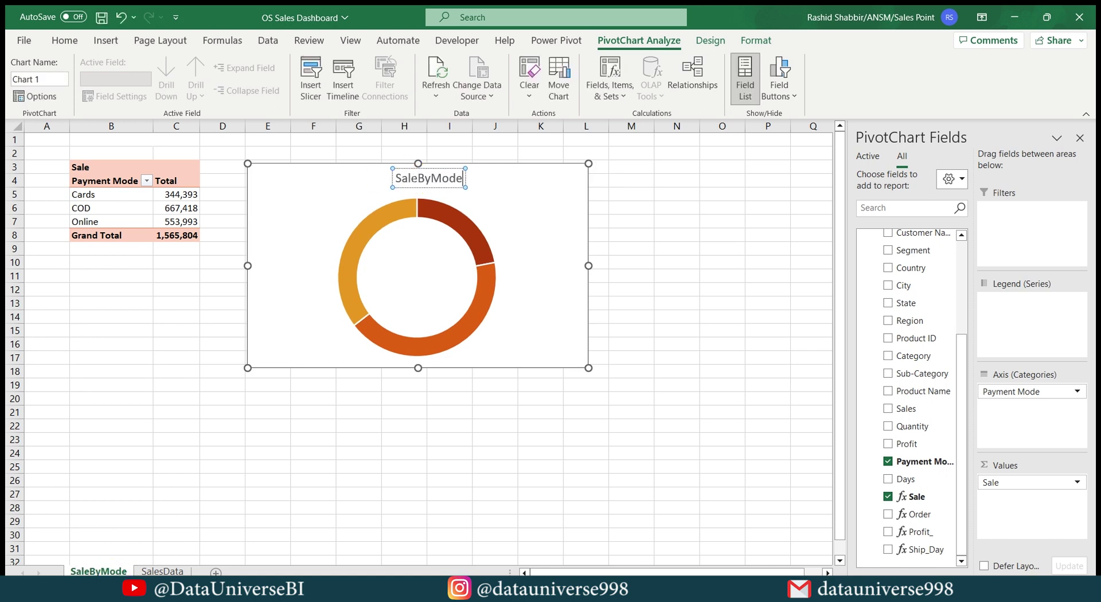
left_click(571, 183)
left_click(606, 170)
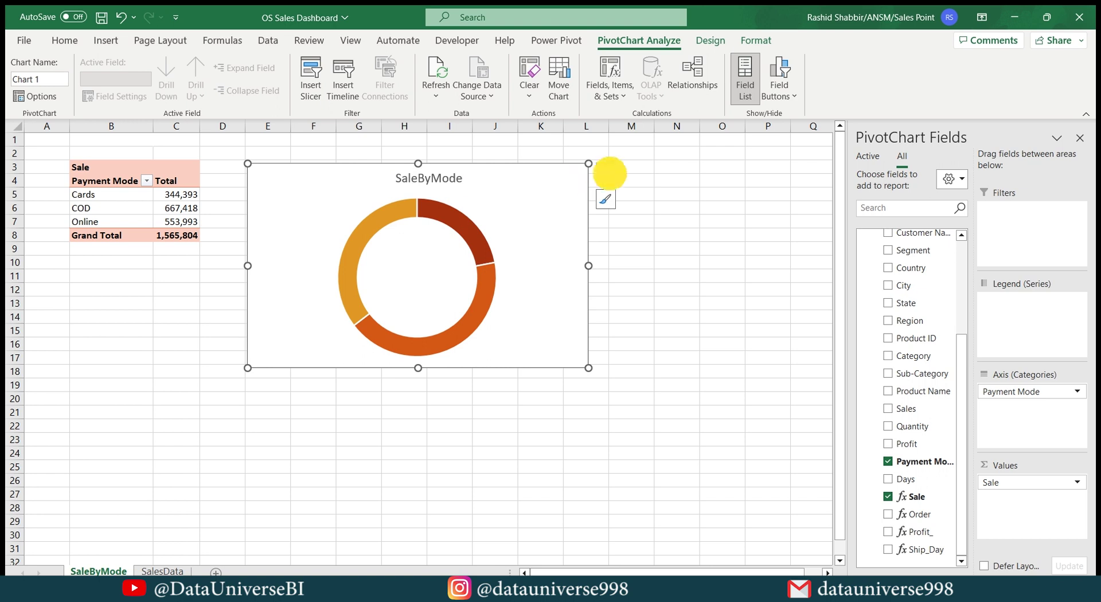
Add bold doughnut data labels showing category name, value and percentage.
left_click(637, 205)
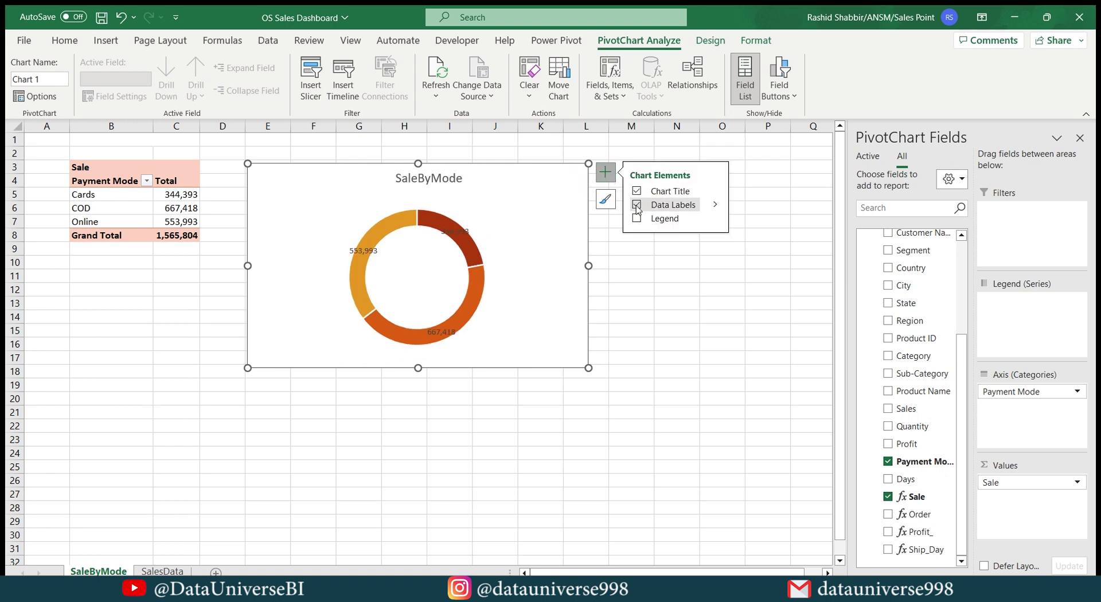
double_click(505, 172)
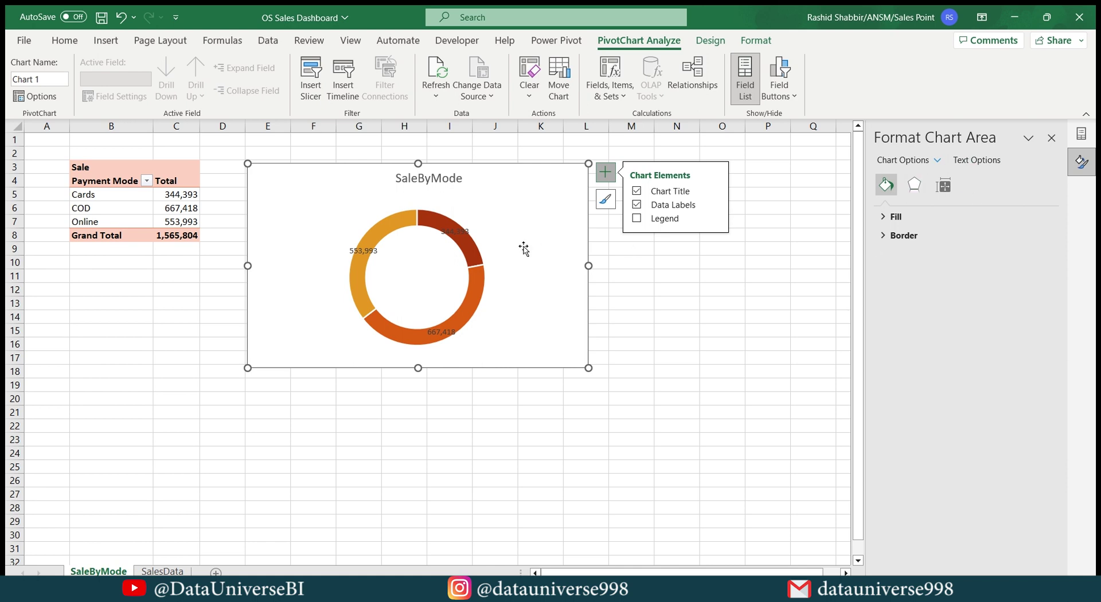
left_click(365, 253)
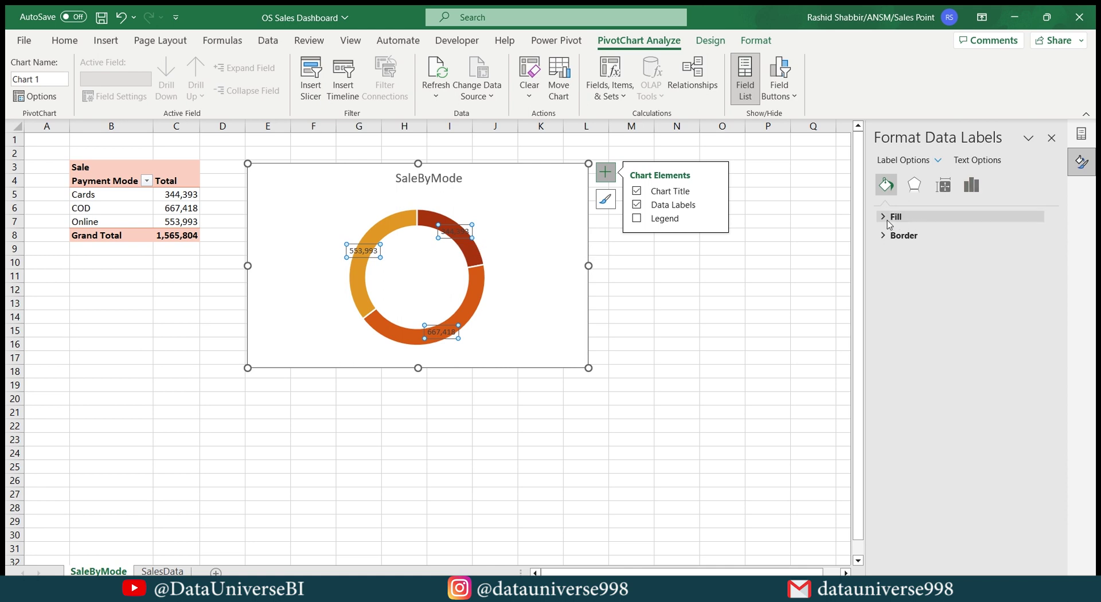
left_click(970, 185)
left_click(883, 216)
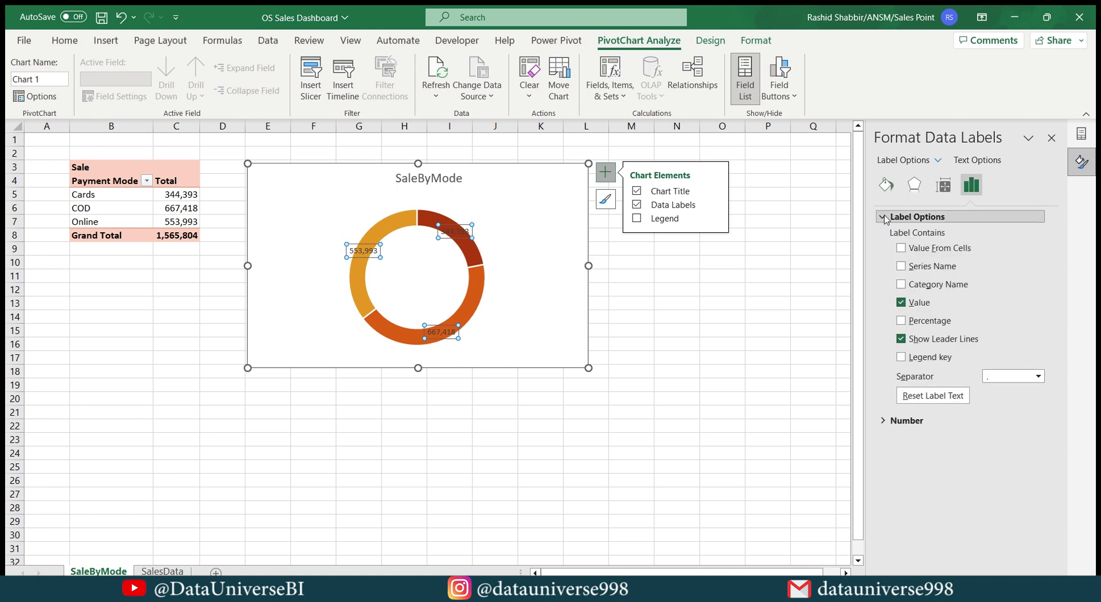
left_click(902, 284)
left_click(901, 321)
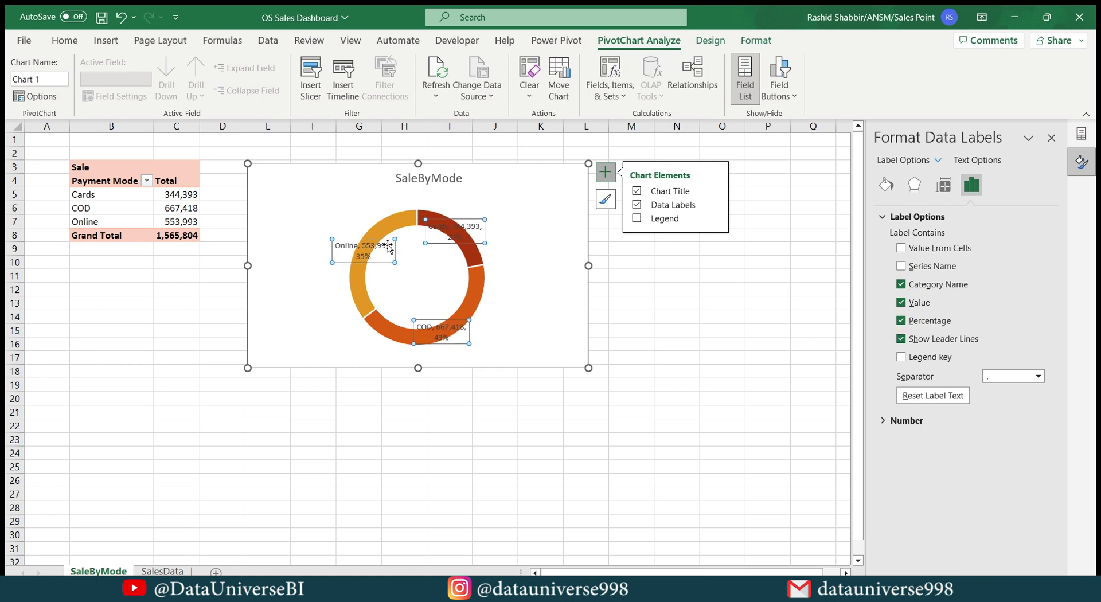
left_click(65, 40)
left_click(135, 92)
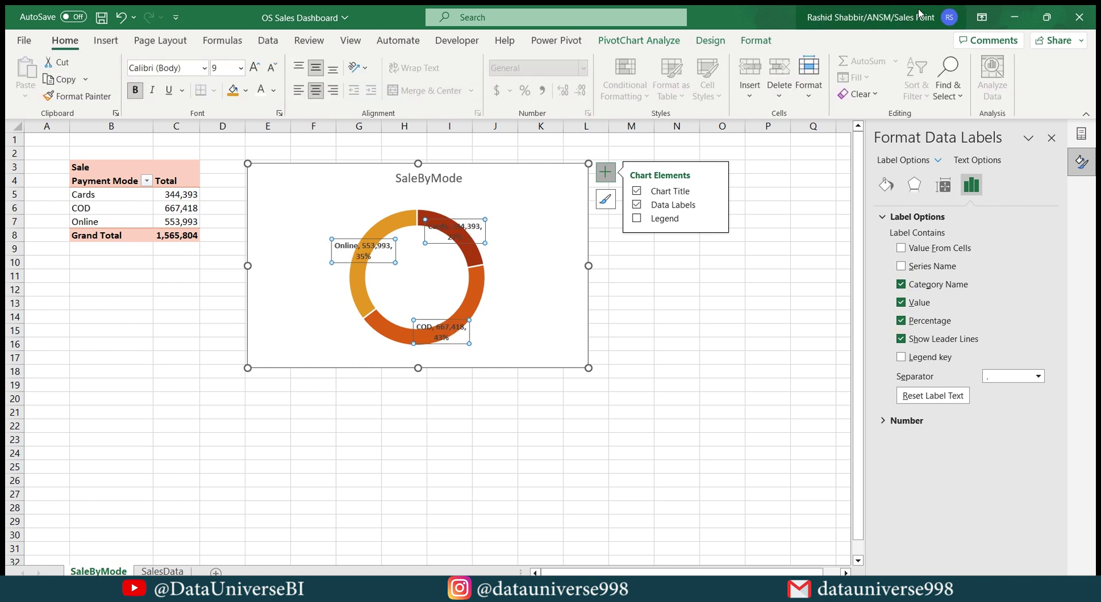
Resize the chart to 2.37 in high by 3.15 in wide.
left_click(755, 40)
left_click(573, 173)
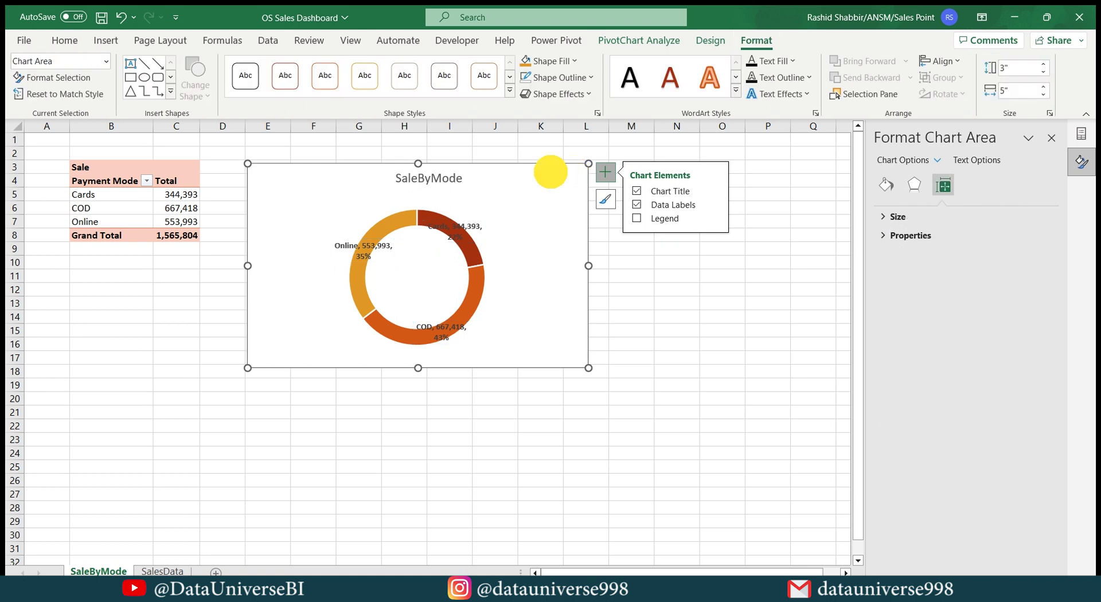
left_click(1019, 67)
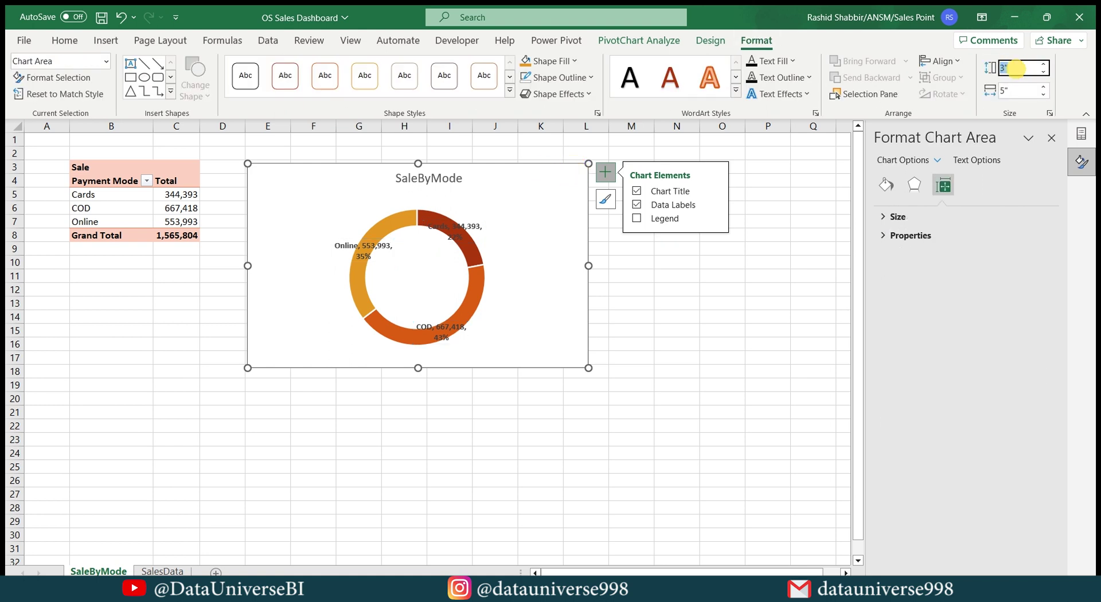
type("2.37")
key("Tab")
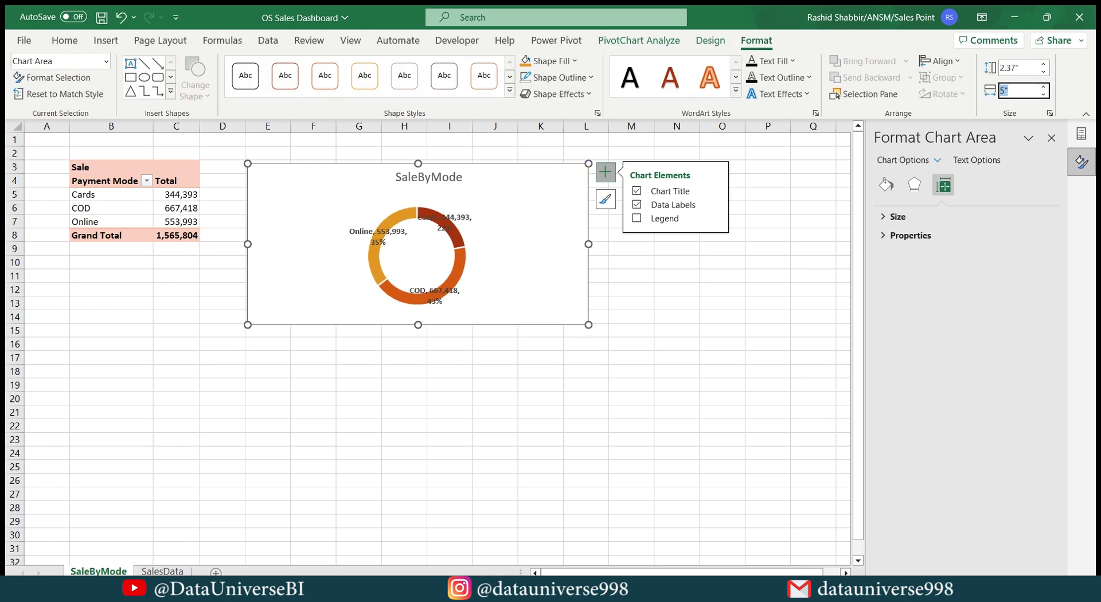
type("3.15")
key("Return")
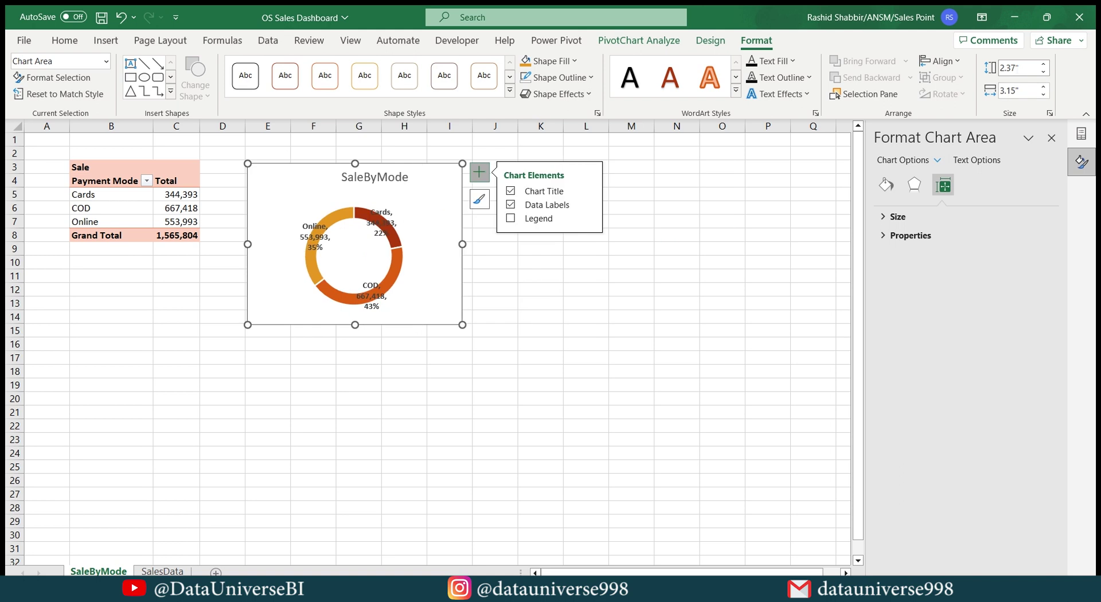
Drag the Cards and COD data labels outside the doughnut ring.
left_click(315, 226)
left_click(315, 226)
left_click_drag(390, 223, 417, 213)
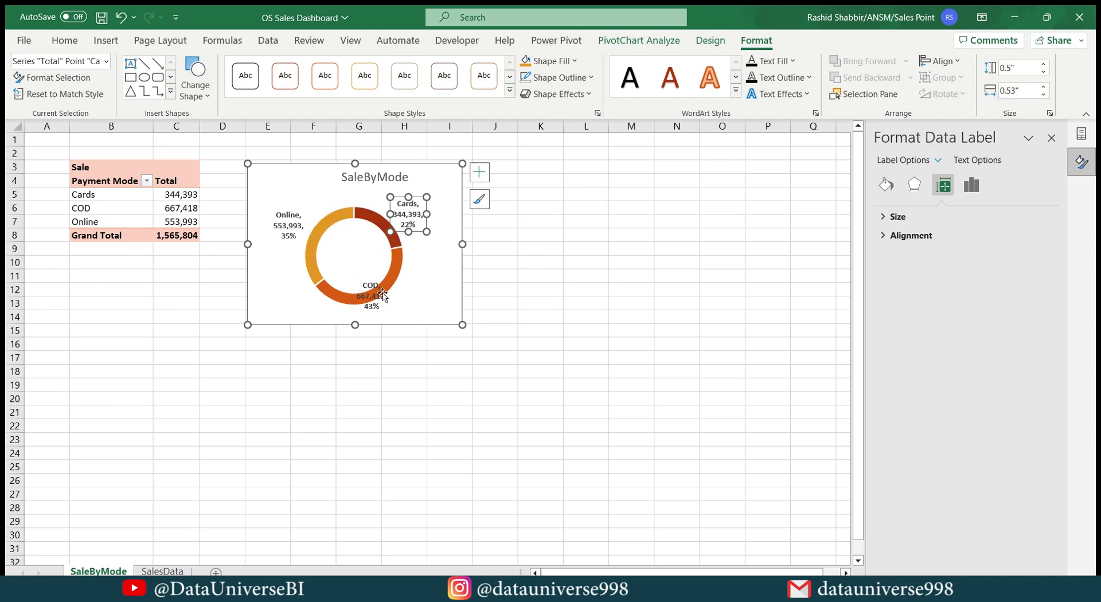
left_click(392, 281)
left_click(370, 284)
left_click_drag(370, 283, 410, 292)
left_click(438, 172)
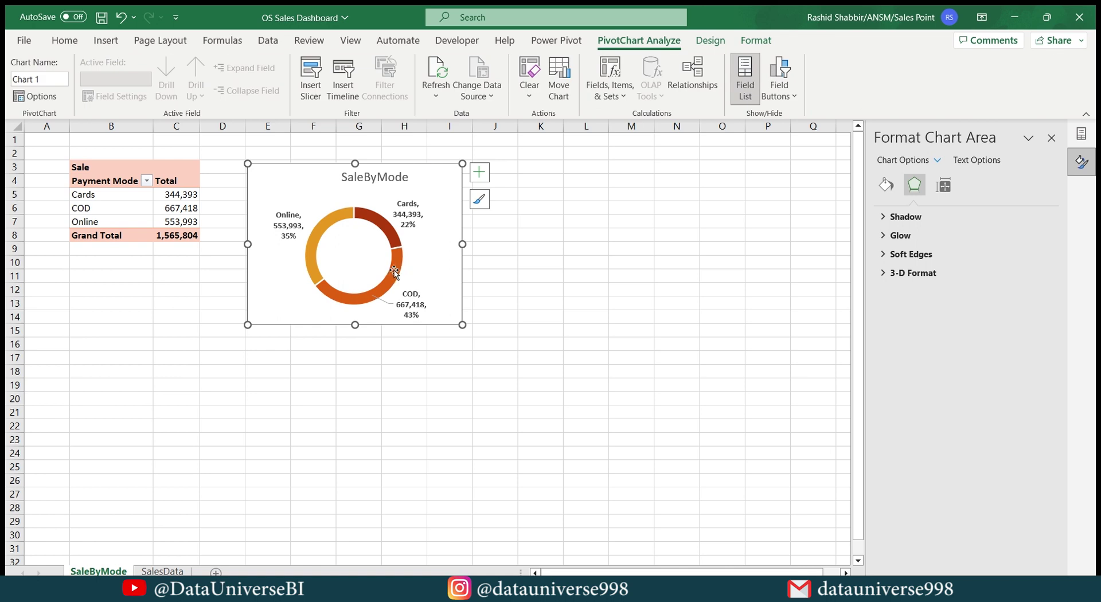
left_click(395, 267)
left_click(392, 273)
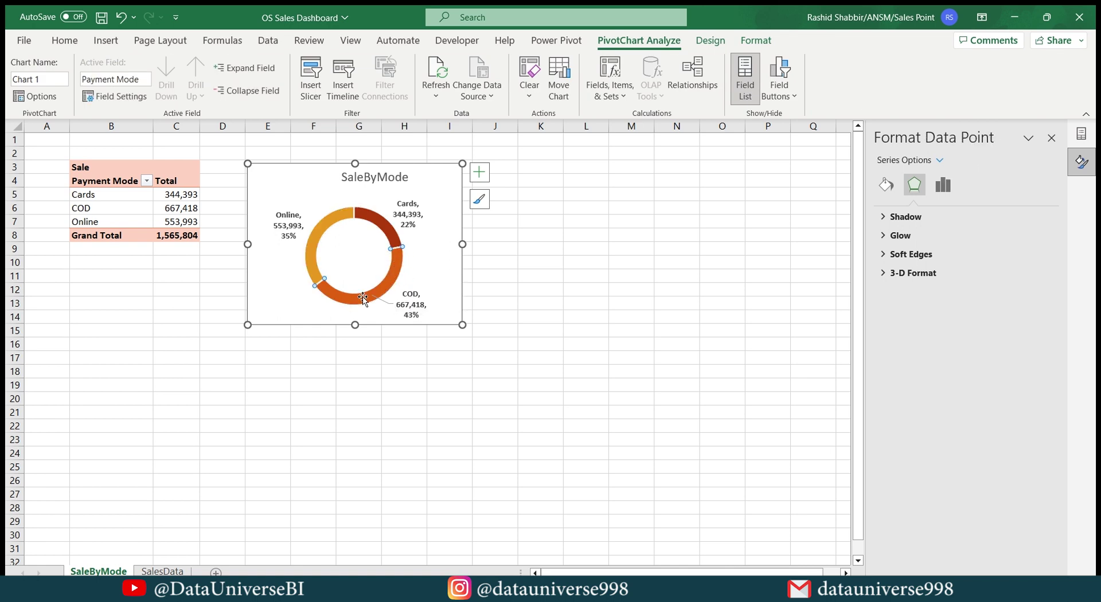
Give the COD slice a solid orange-red border 6 pt wide.
left_click(886, 187)
left_click(882, 235)
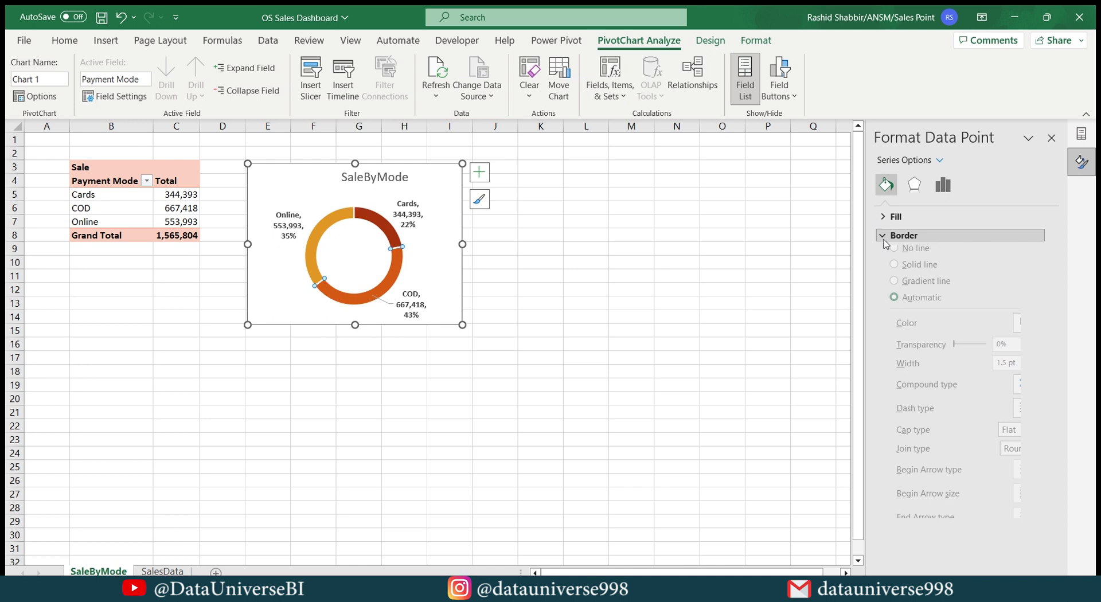
left_click(894, 273)
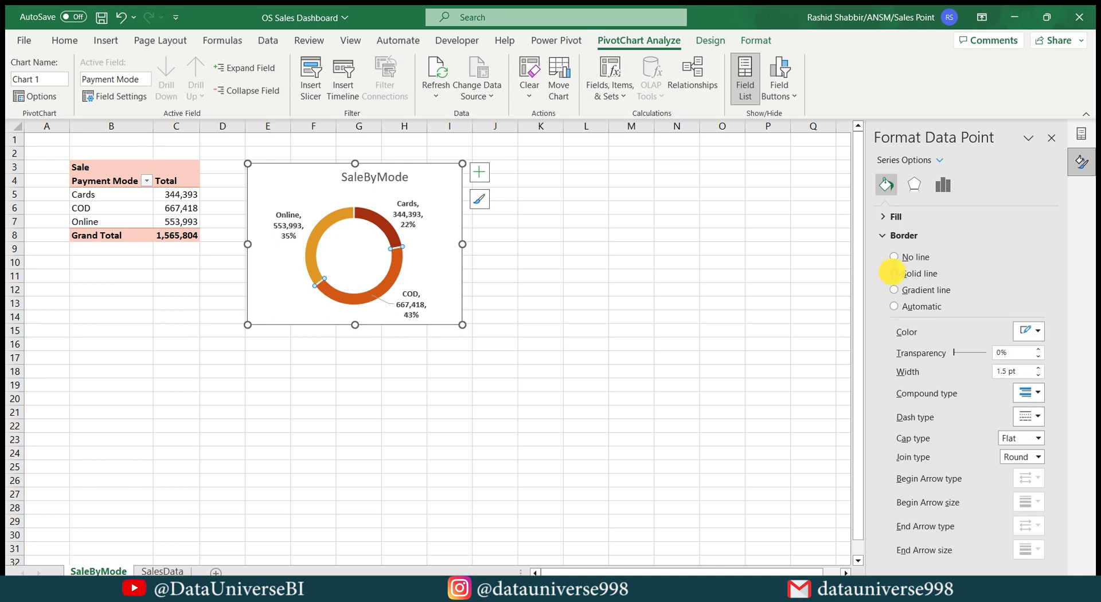
left_click(1038, 332)
left_click(1037, 368)
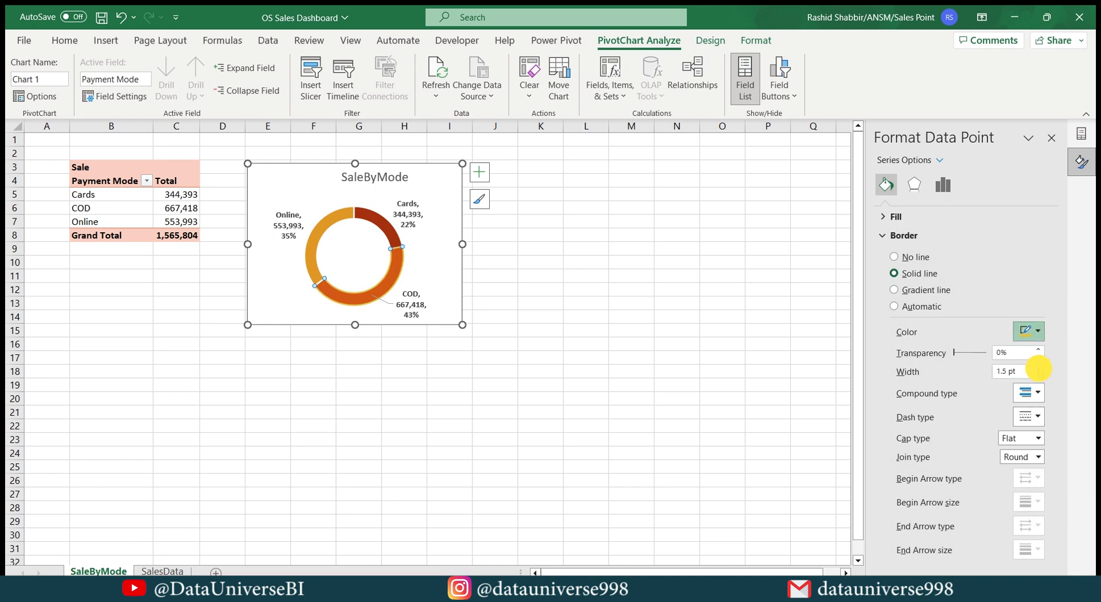
left_click(1012, 371)
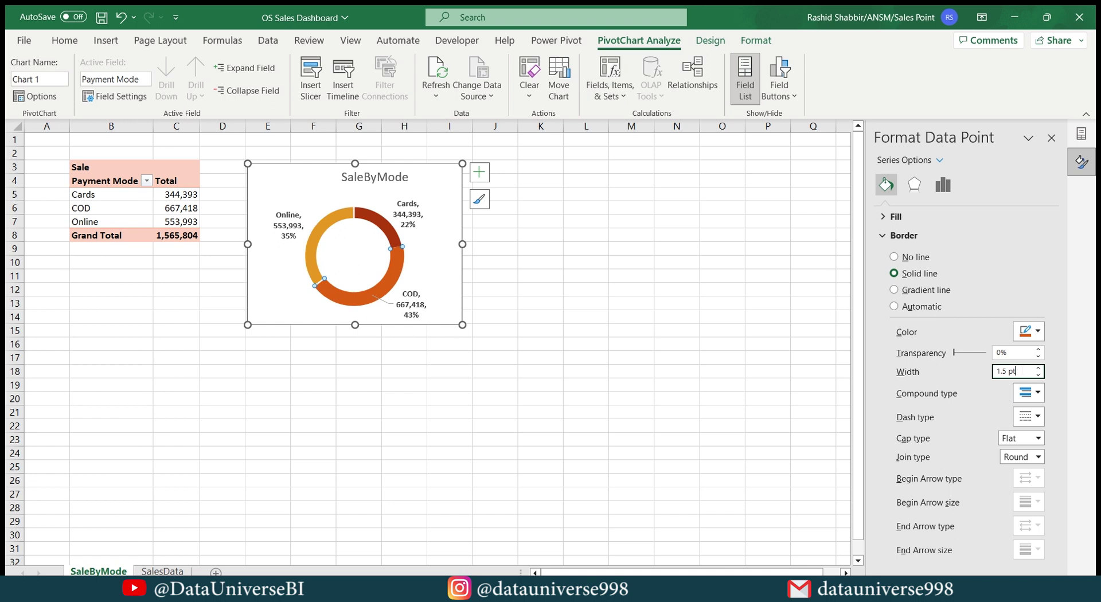
type("6")
key("Return")
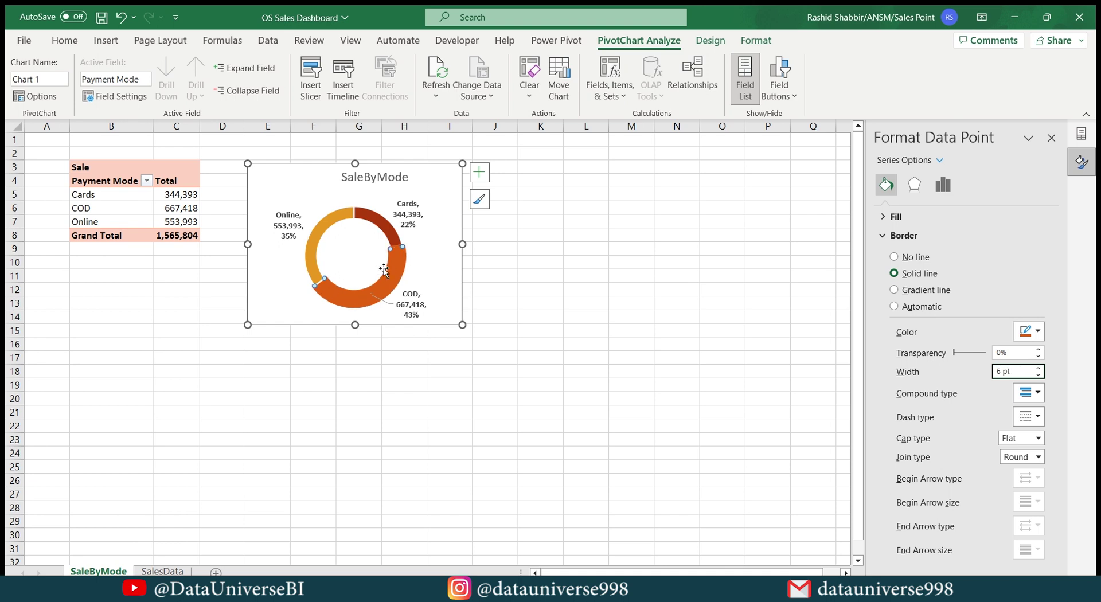
Give the Online slice a solid gold border 3 pt wide.
left_click(323, 234)
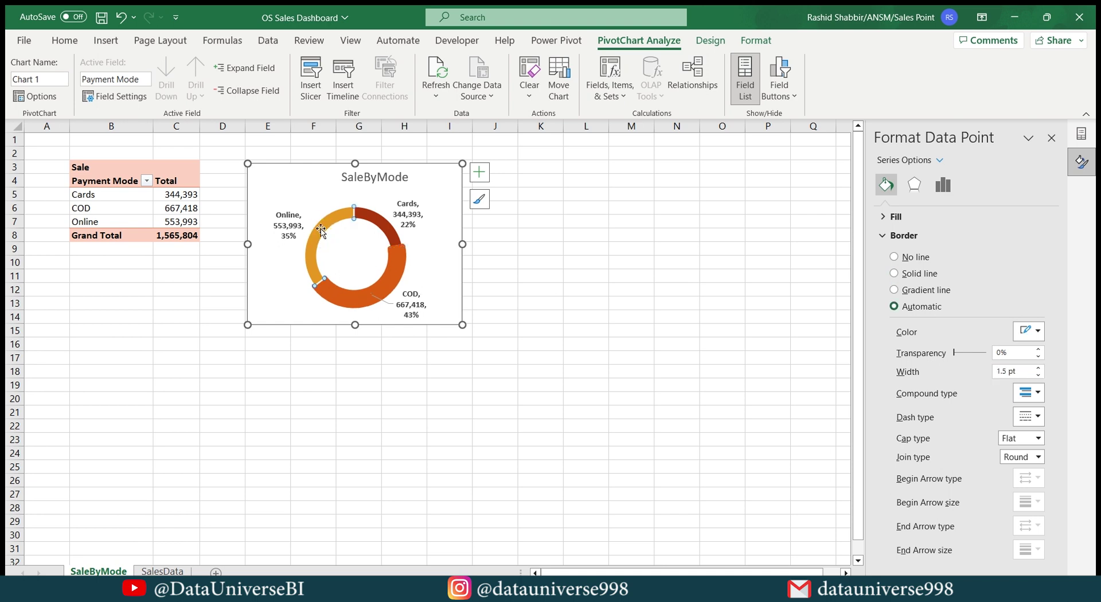
left_click(895, 274)
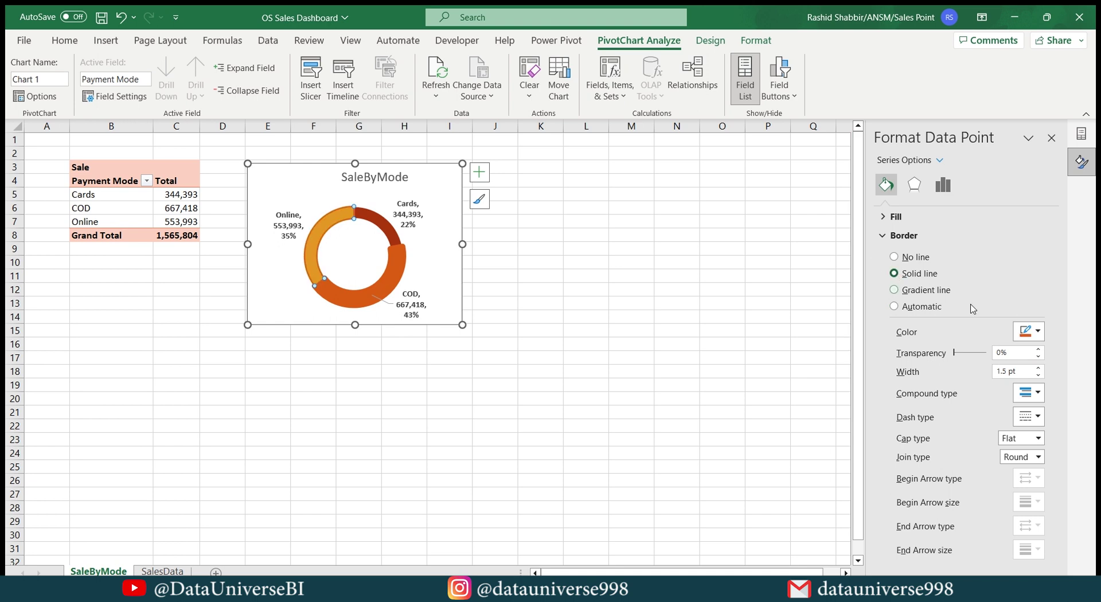
left_click(1038, 332)
left_click(1018, 369)
left_click(1012, 371)
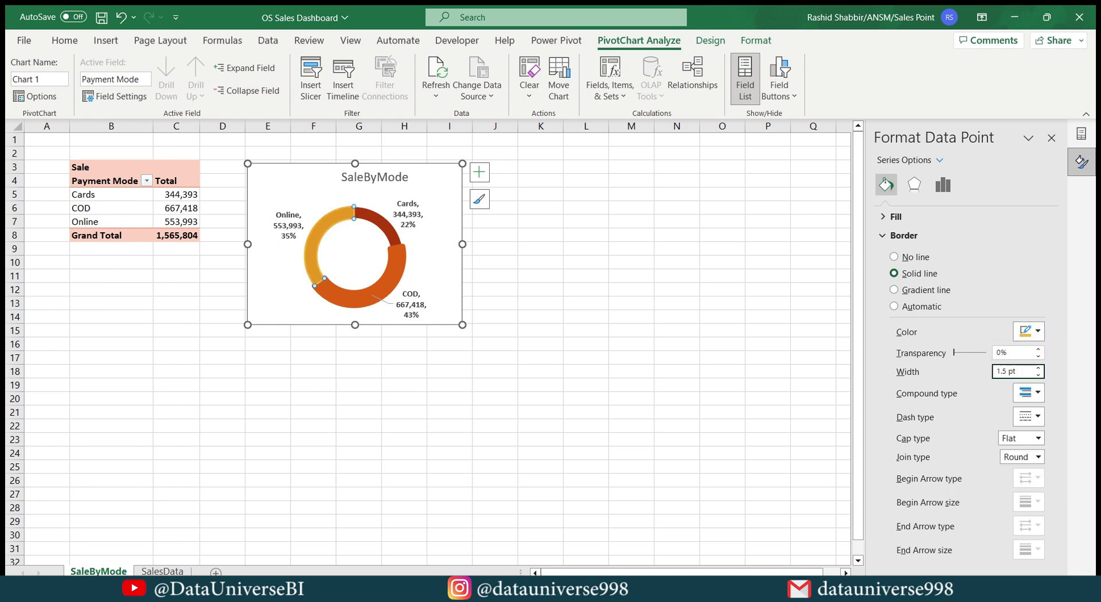
type("3")
key("Return")
left_click(1038, 331)
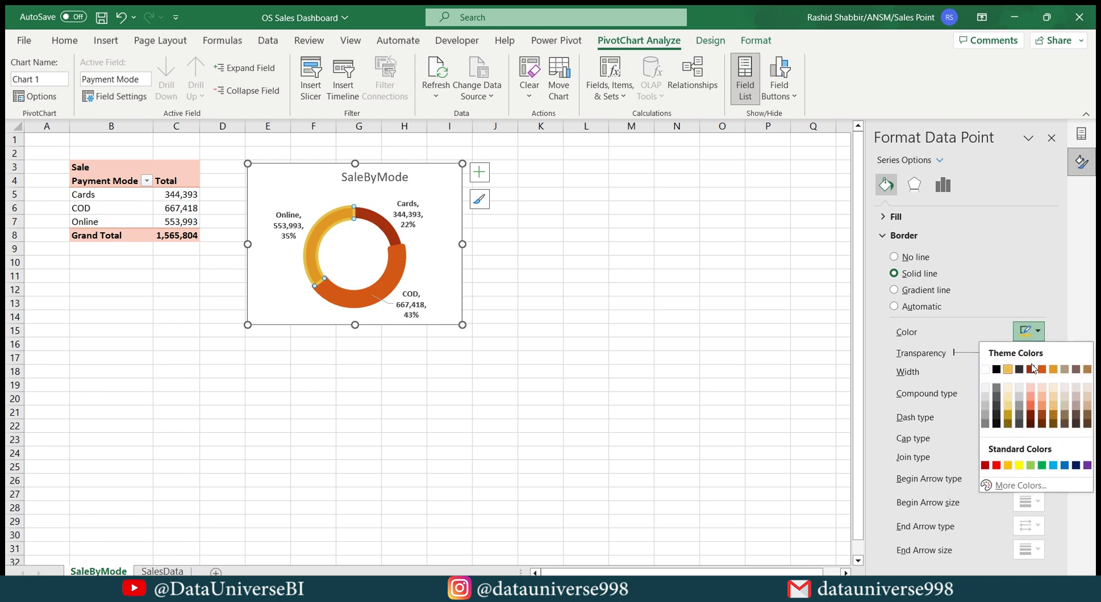
left_click(1053, 369)
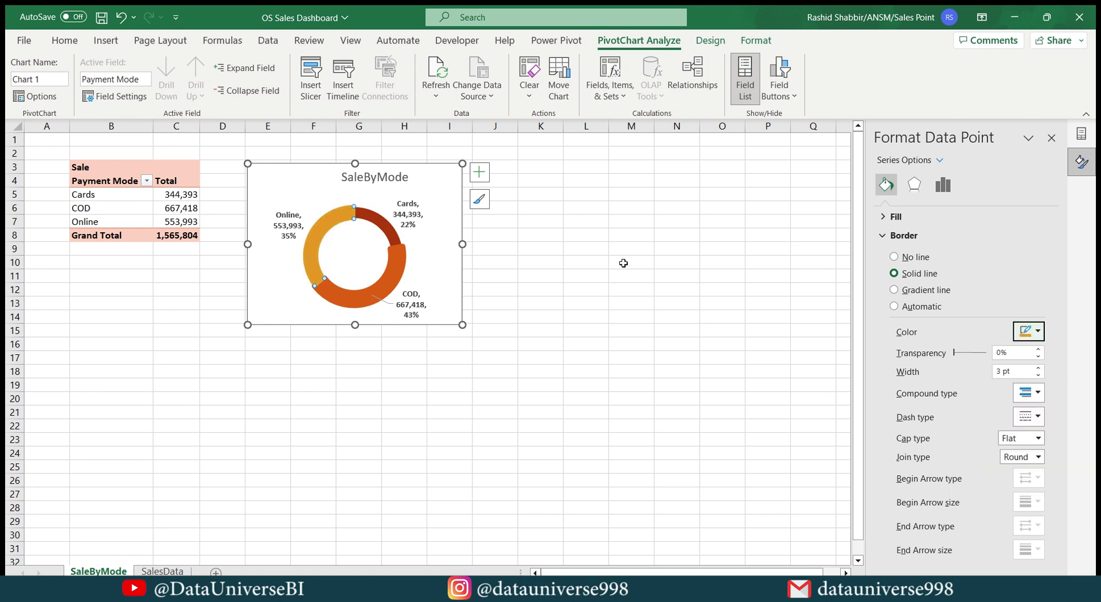
Give the Cards slice a dark border 0.5 pt wide.
left_click(385, 227)
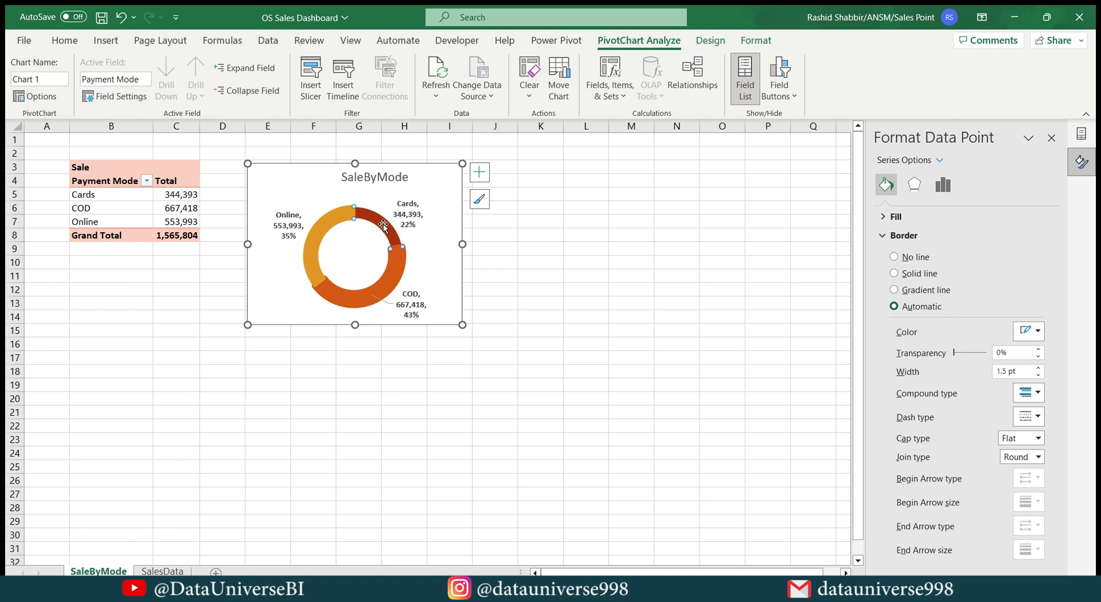
left_click(1039, 332)
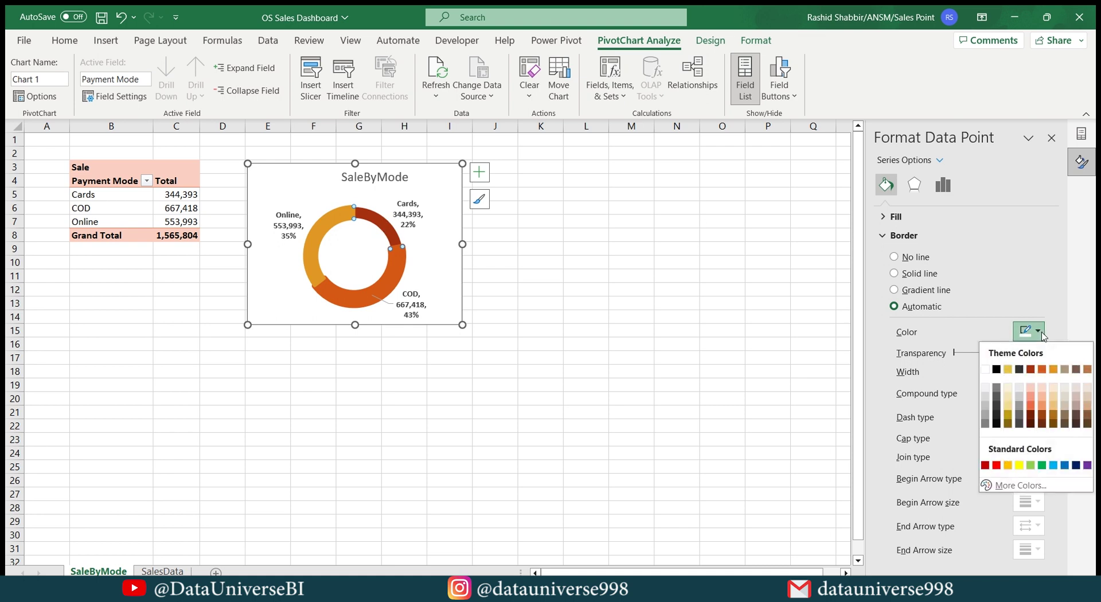
left_click(1020, 367)
left_click(1023, 372)
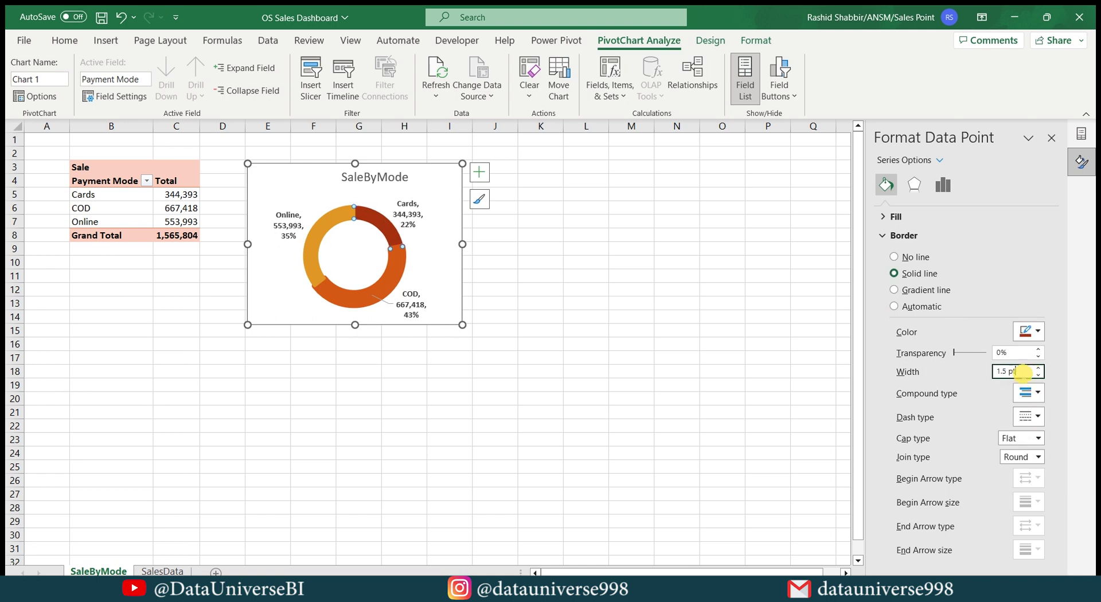
type(".5")
left_click(568, 253)
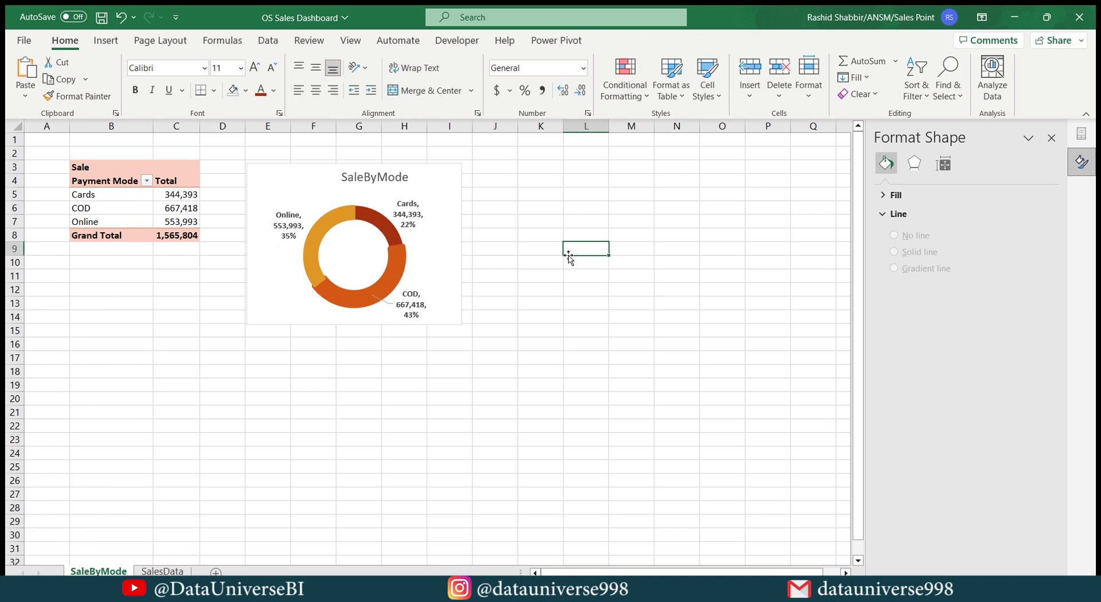
Duplicate the SaleByMode sheet and name the copy SalesByRegion.
left_click(268, 357)
right_click(108, 571)
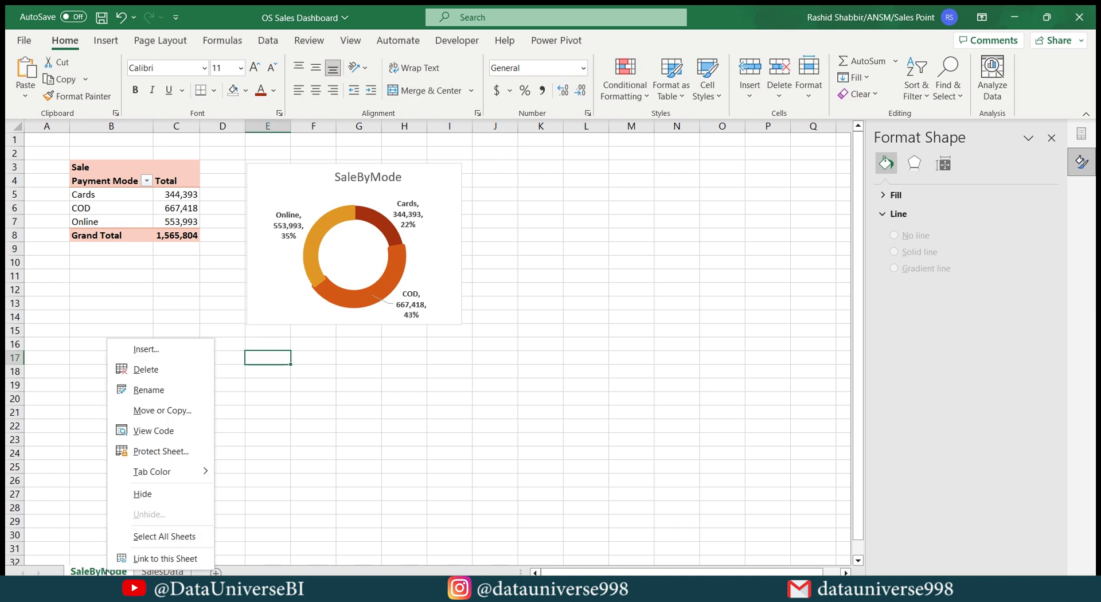
left_click(152, 408)
left_click(52, 491)
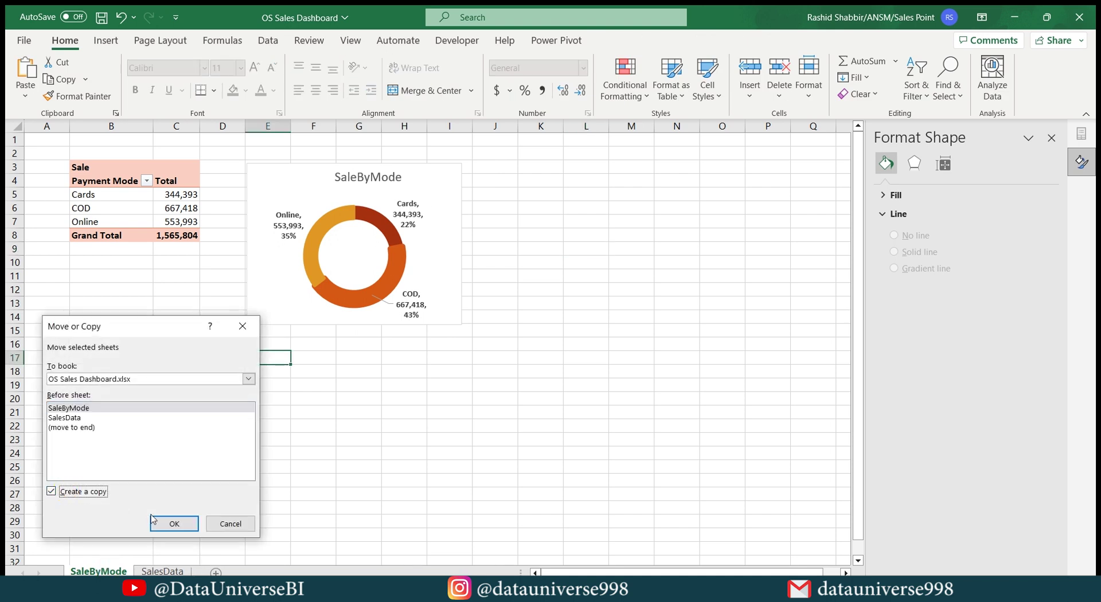
left_click(163, 523)
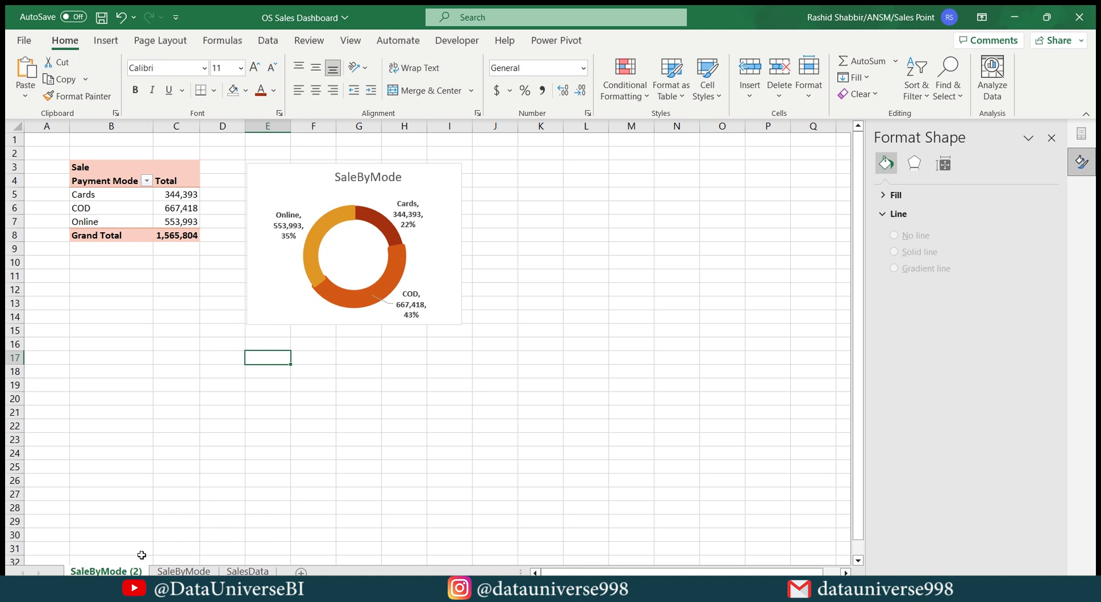
double_click(106, 571)
type("SalesBy")
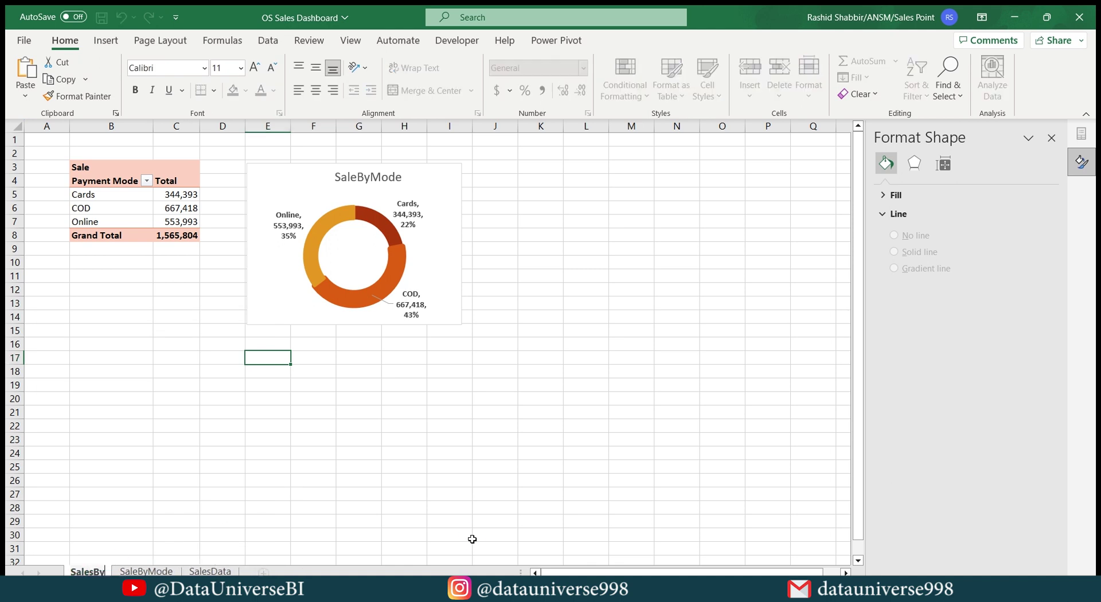
type("Region")
key("Return")
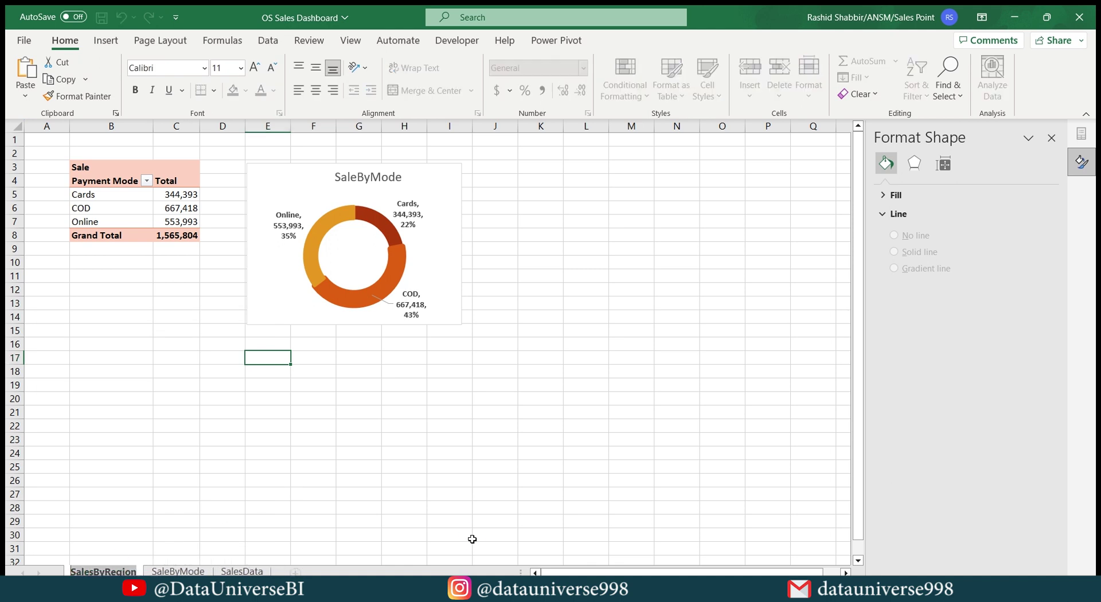
Rename the copied PivotTable to SalesByRegion.
left_click(176, 209)
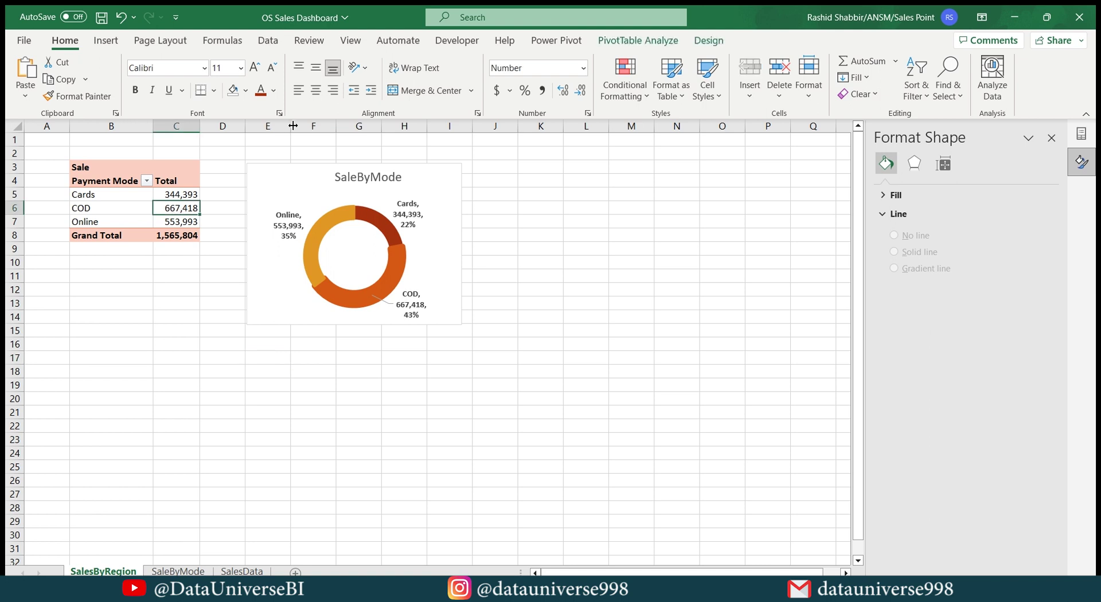
left_click(624, 41)
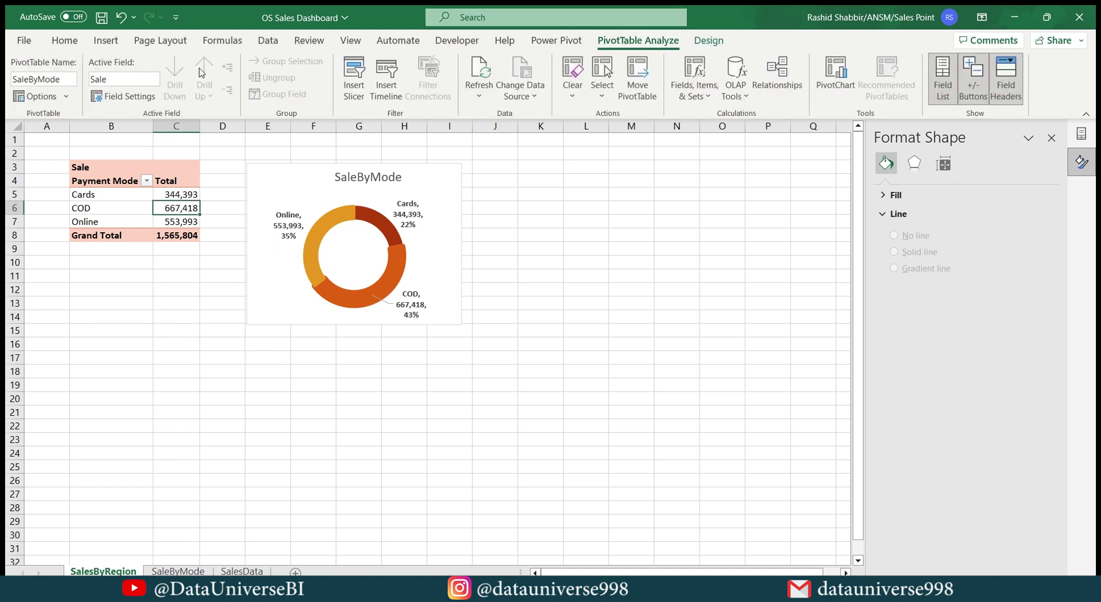
left_click(40, 79)
type("SalesByRegion")
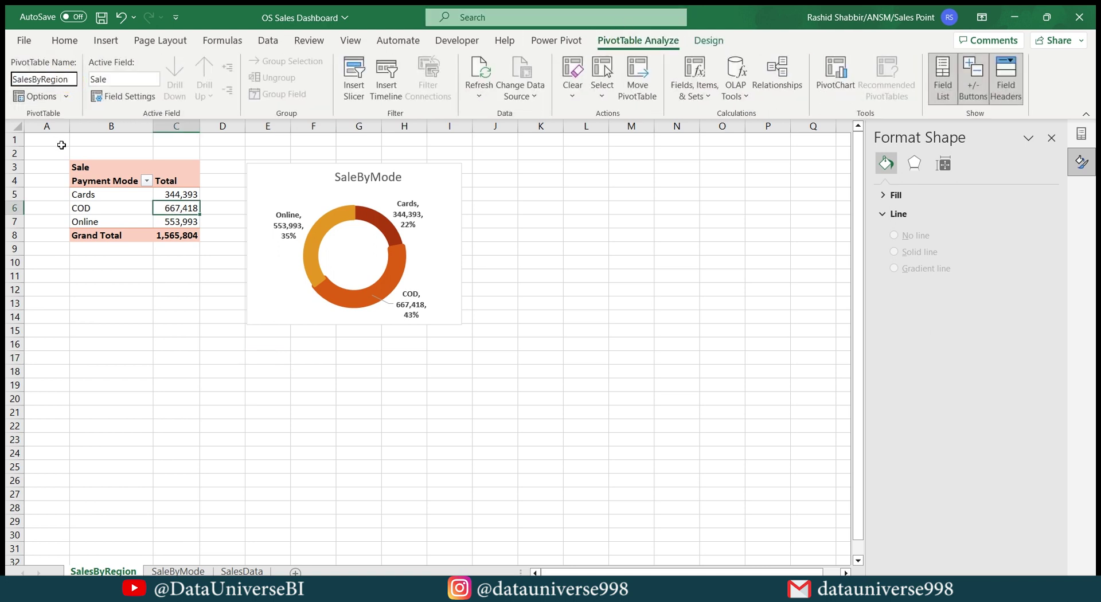
key("Return")
Replace Payment Mode with Region in the pivot rows.
left_click(112, 191)
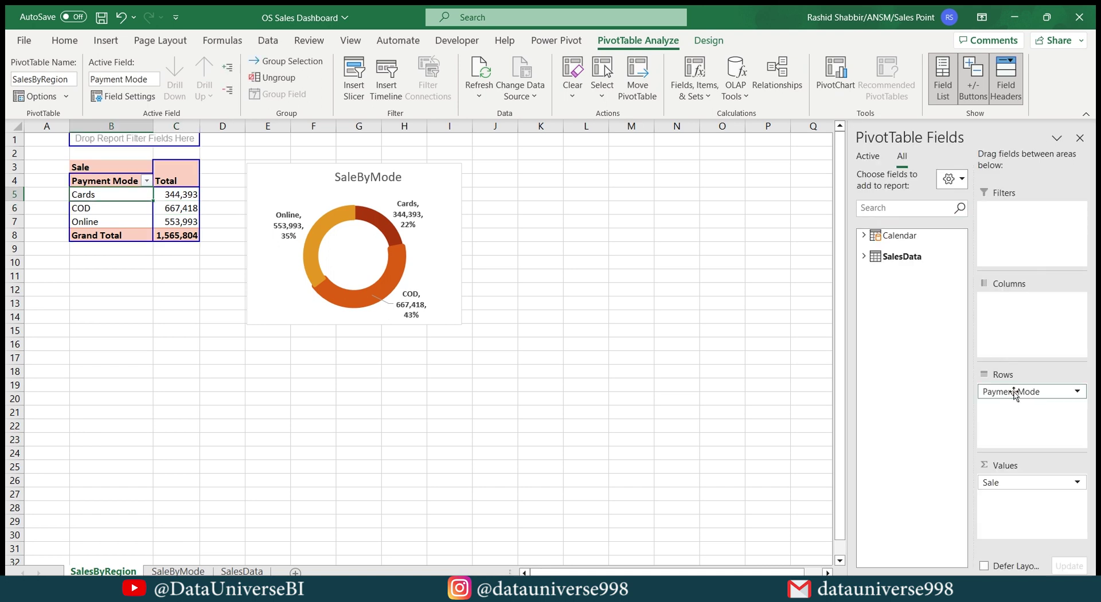
left_click_drag(1012, 392, 762, 281)
left_click(913, 207)
type("region")
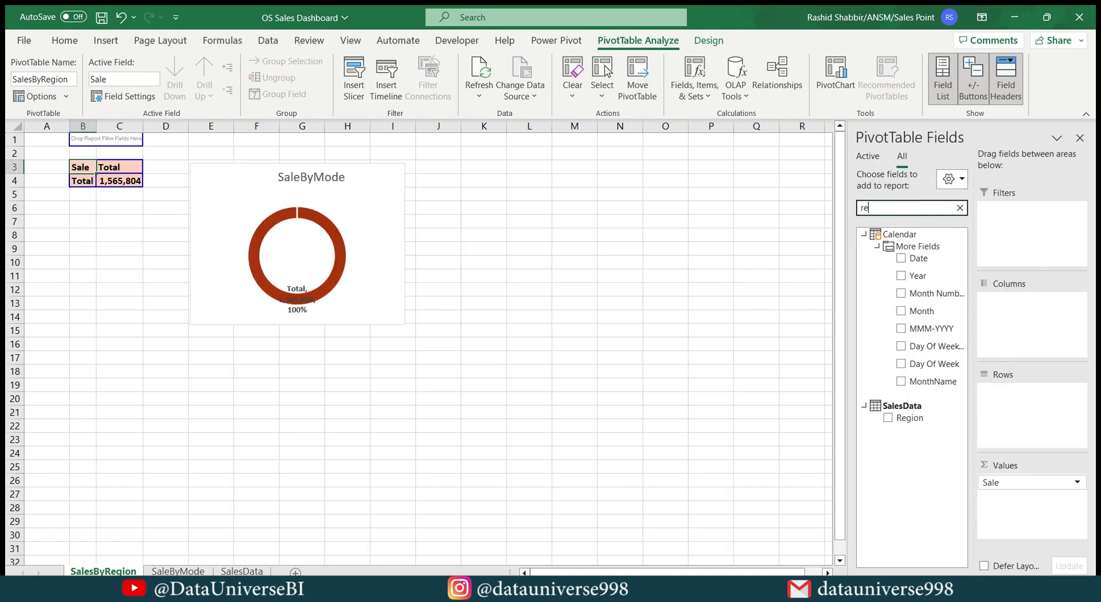
left_click(899, 244)
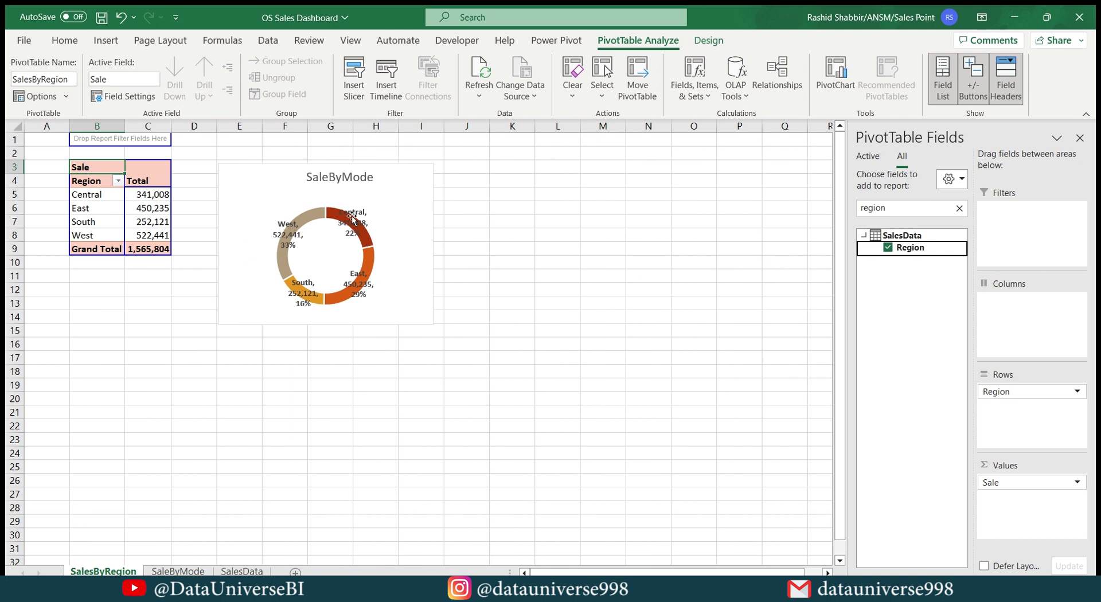
Move the South and East data labels outside the doughnut ring.
left_click(283, 222)
left_click(310, 277)
left_click_drag(310, 278, 284, 290)
left_click_drag(367, 271, 390, 283)
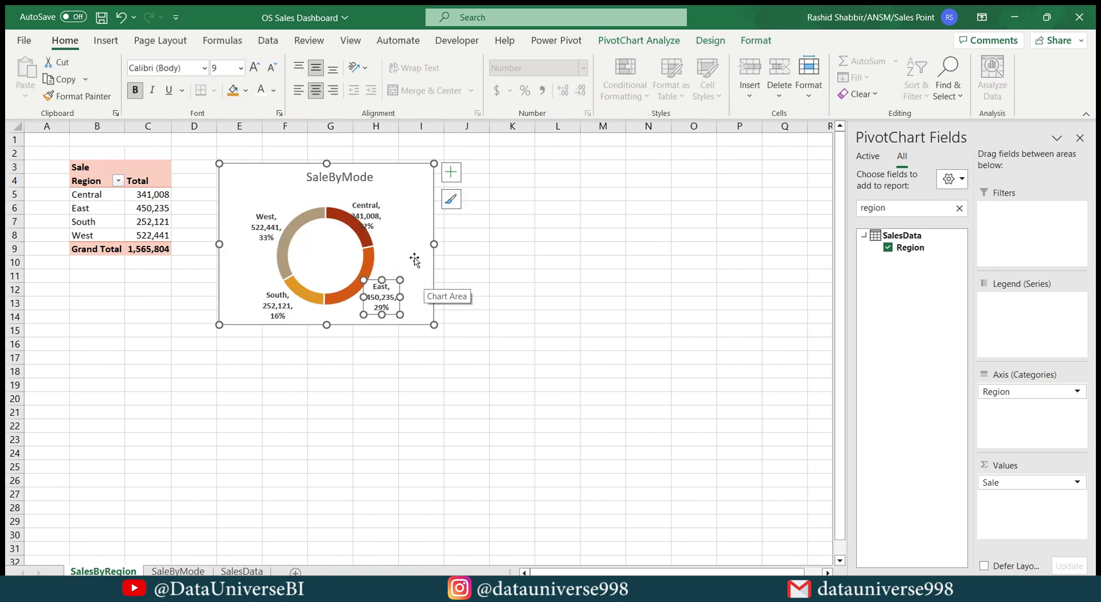
left_click(296, 224)
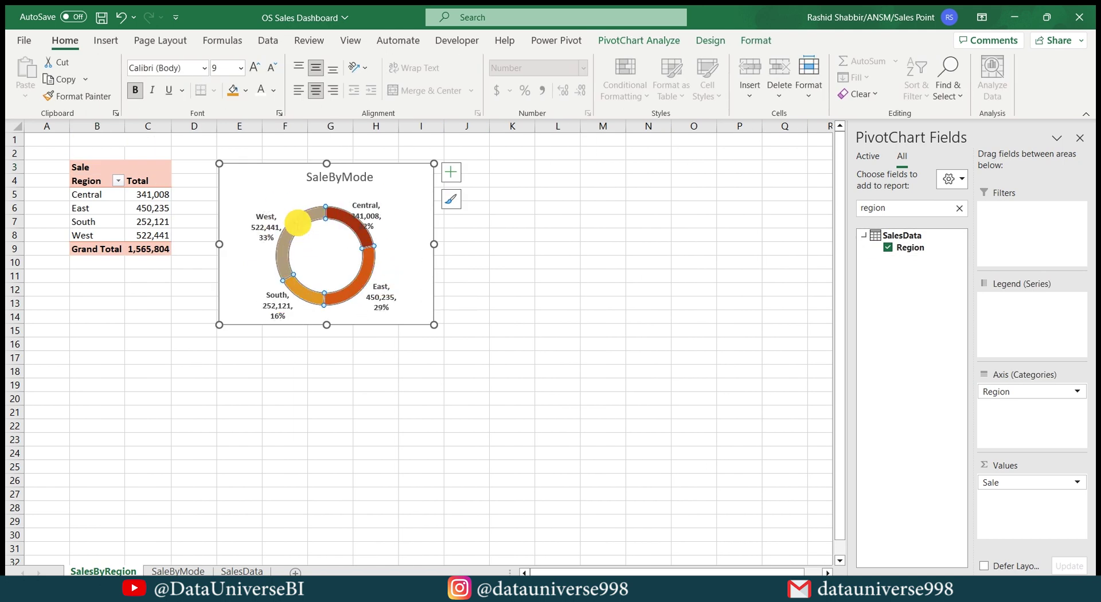
left_click(296, 224)
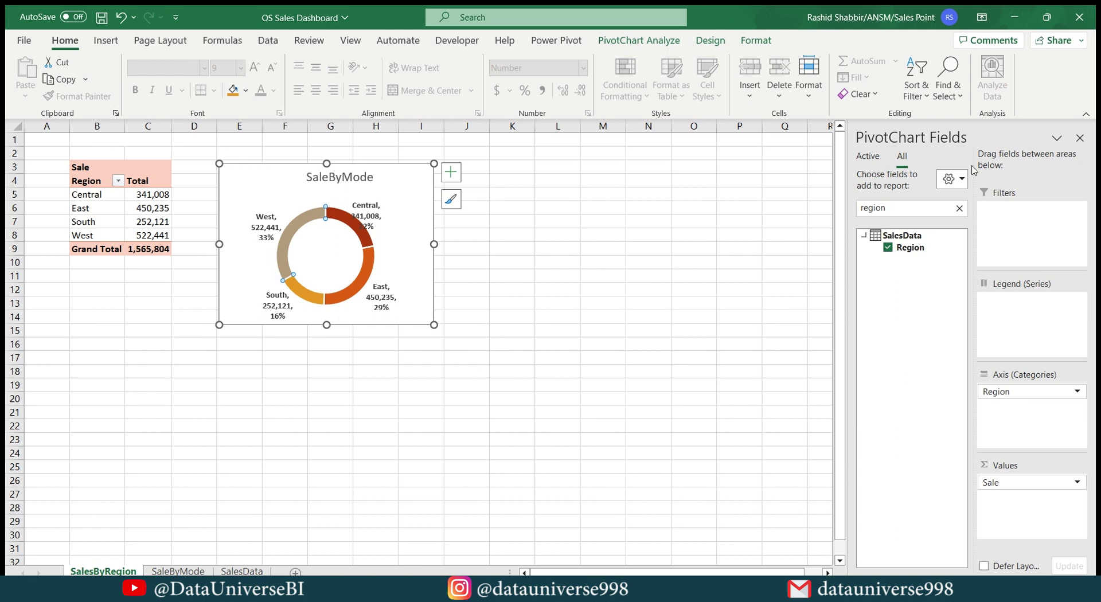
left_click(1079, 138)
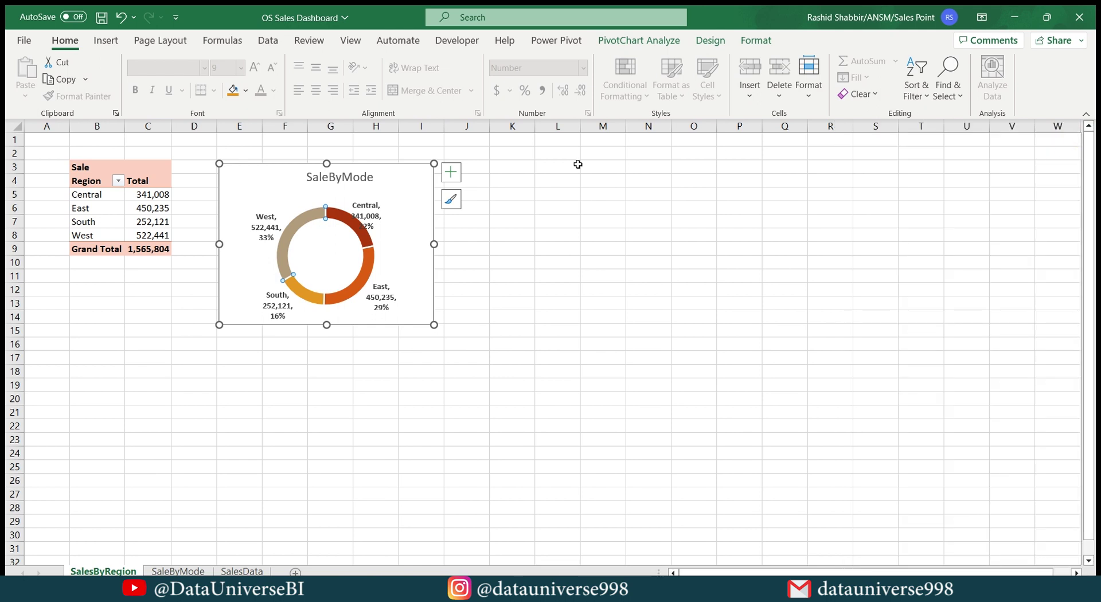
Give the West slice a solid tan border 6 pt wide.
double_click(408, 167)
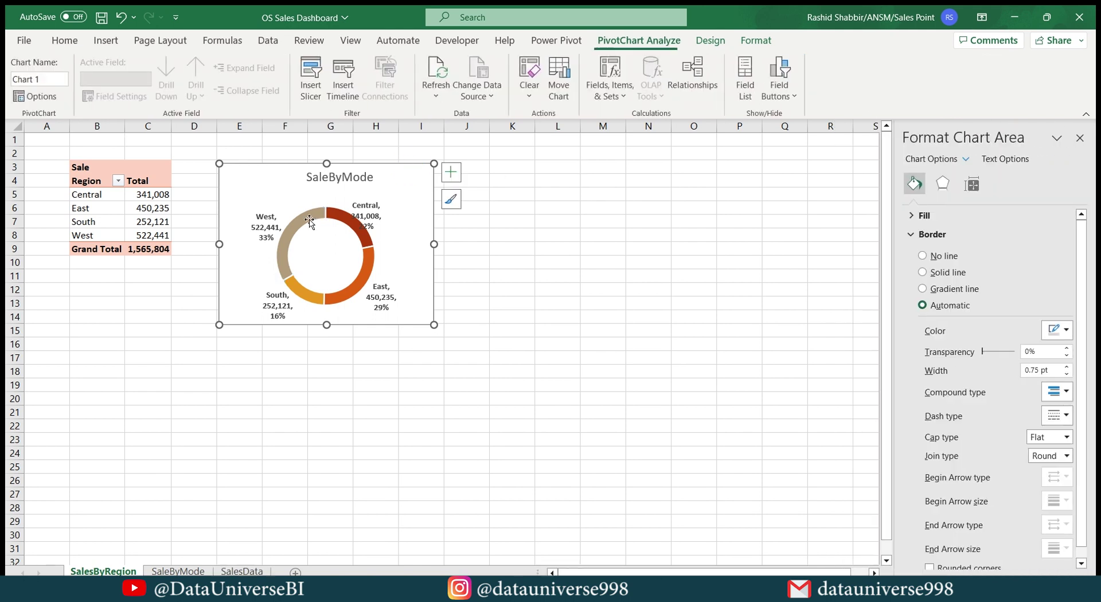
left_click(370, 270)
left_click(299, 218)
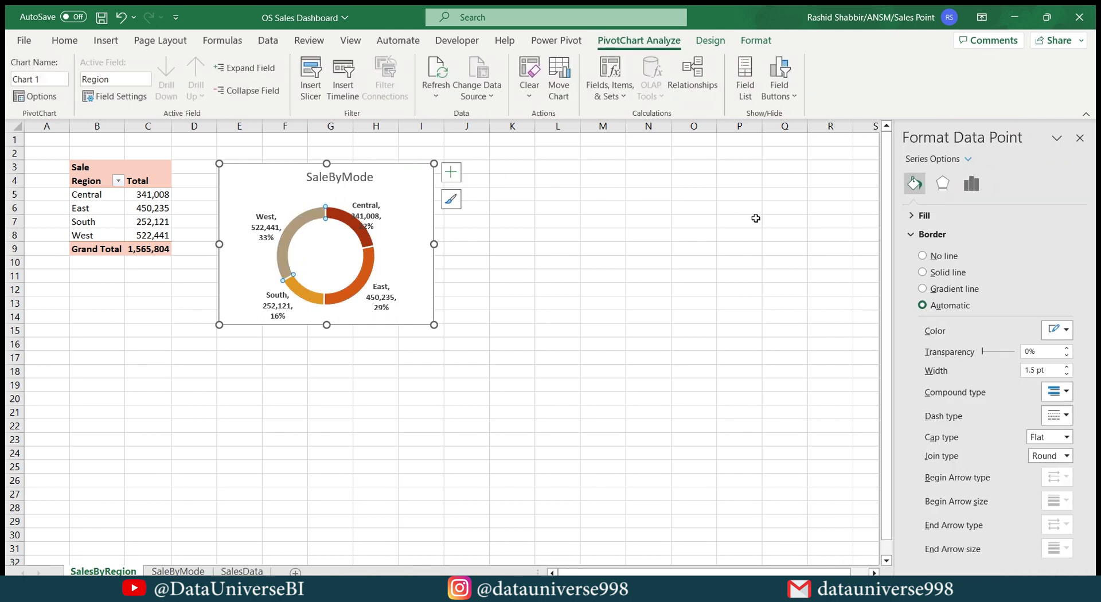
left_click(922, 272)
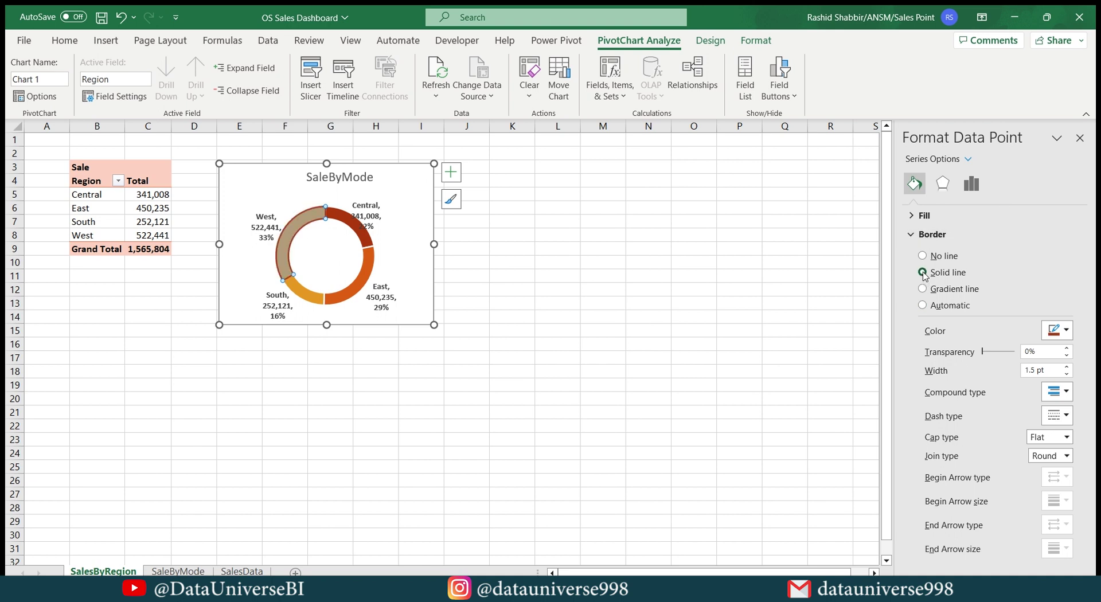
left_click(1066, 330)
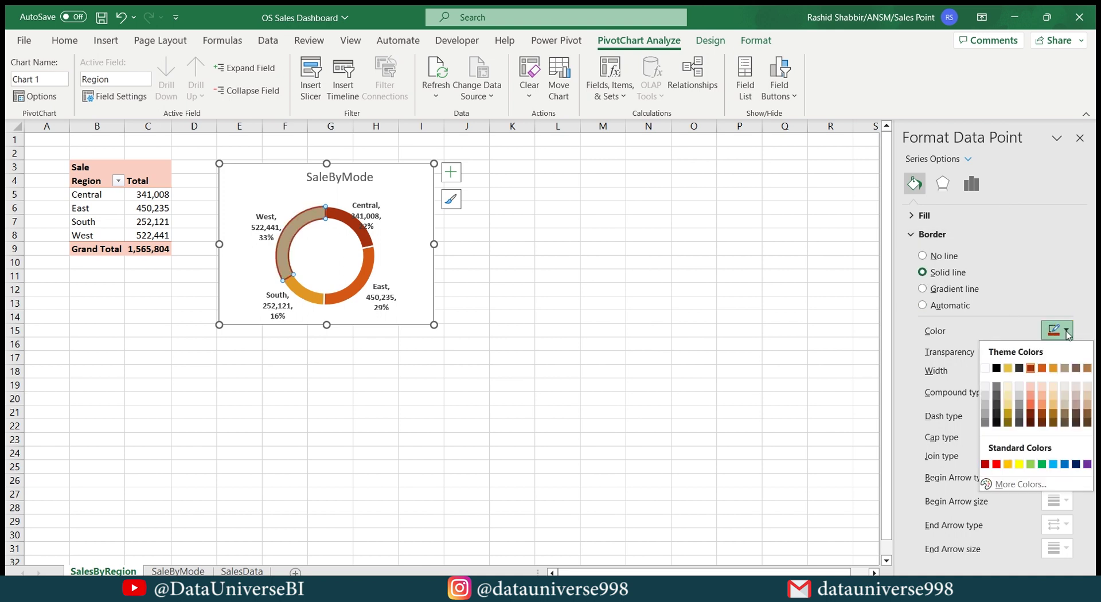
left_click(1064, 368)
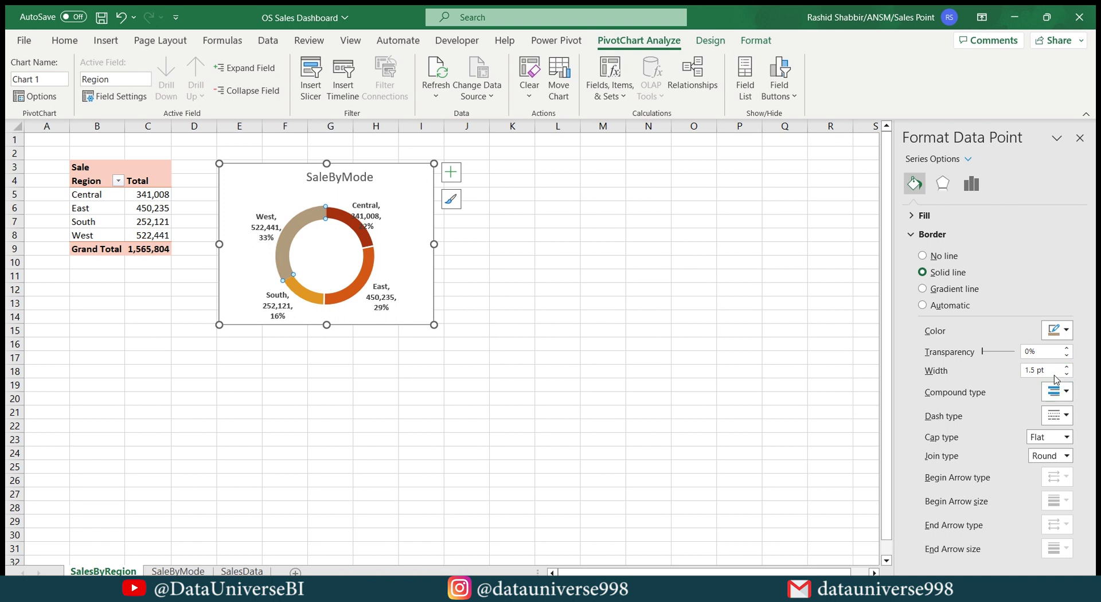
left_click(1042, 371)
key("ctrl+a")
type("6")
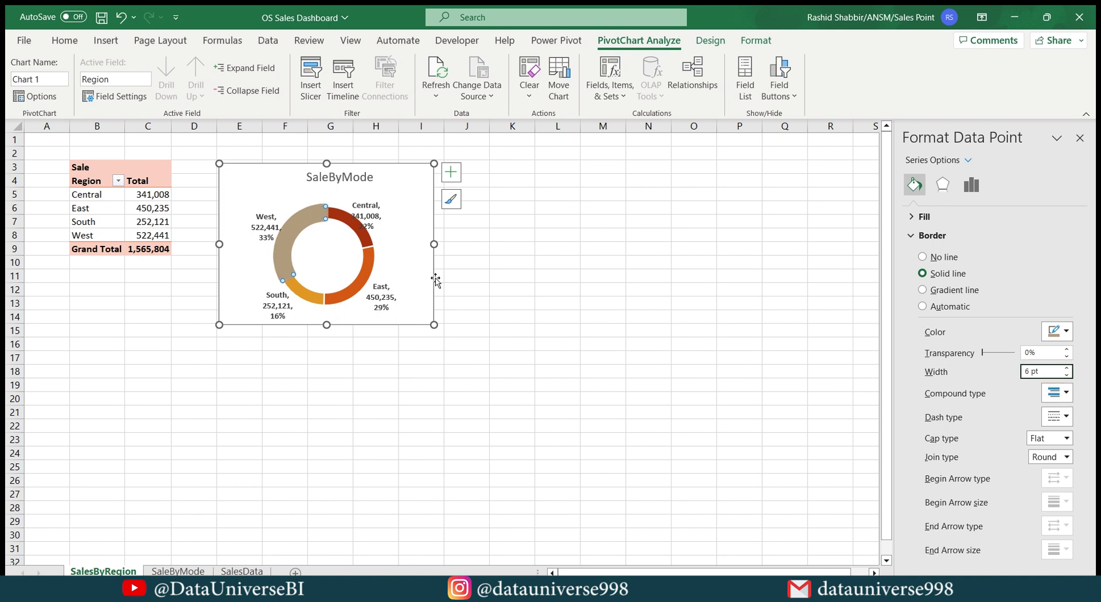
Give the East slice a solid orange border 4 pt wide.
left_click(362, 280)
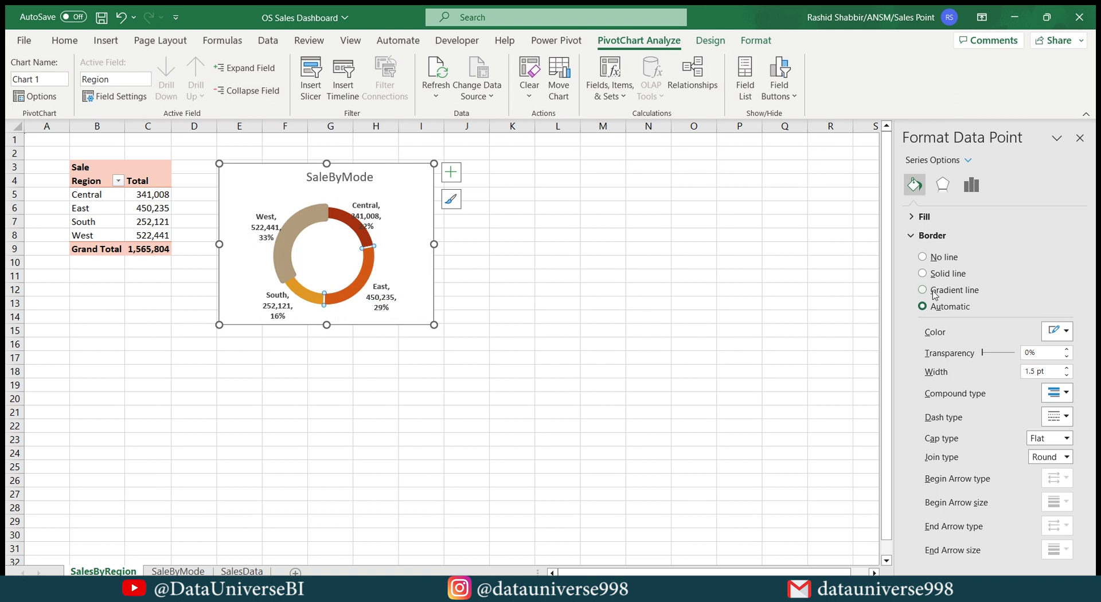
left_click(933, 273)
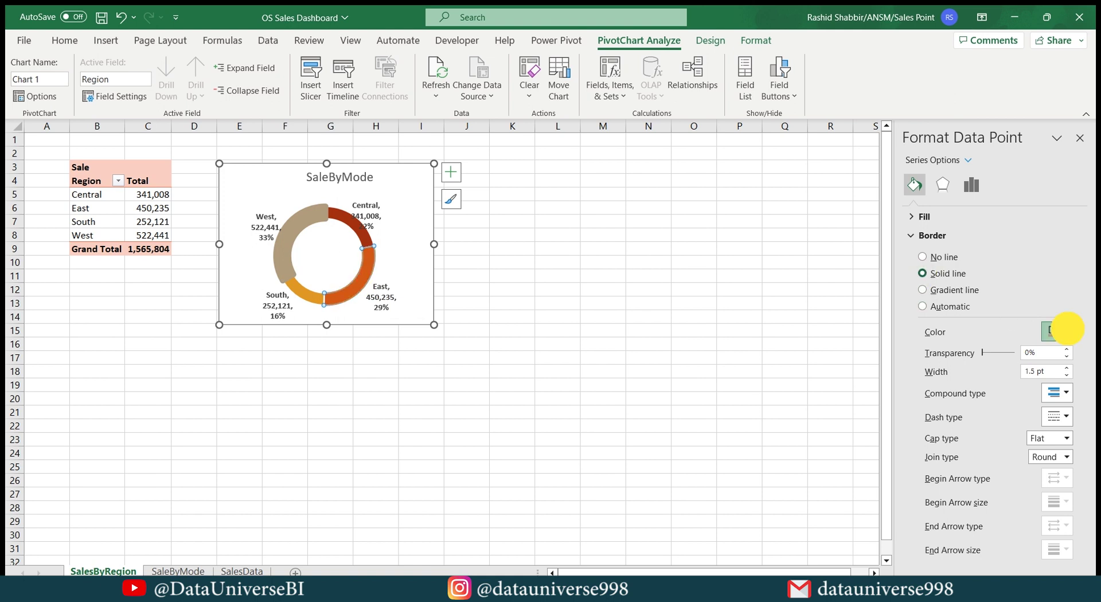
left_click(1066, 331)
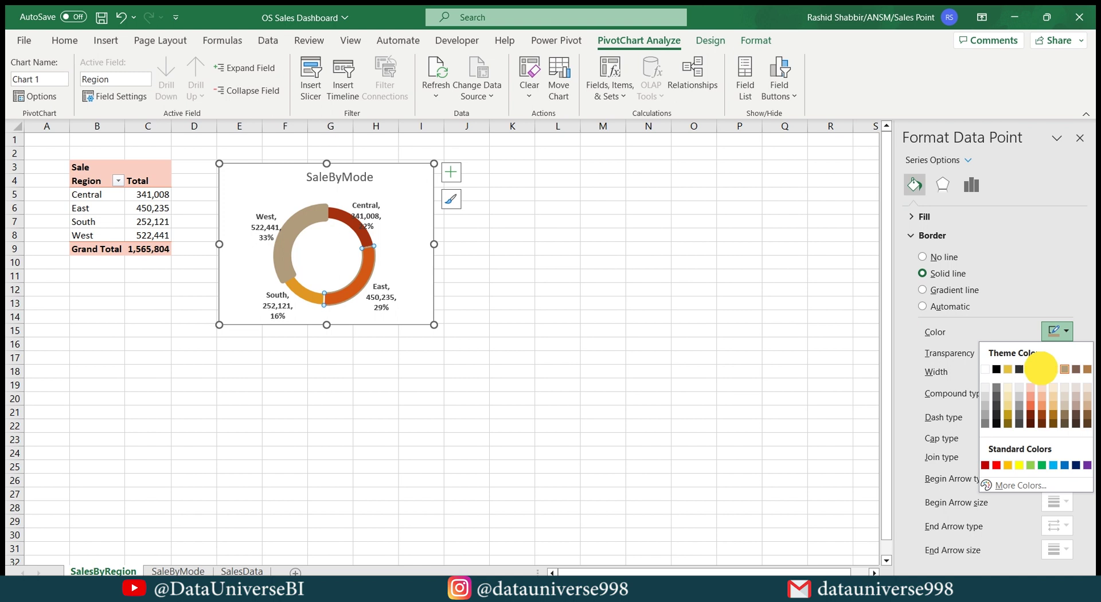
left_click(1041, 369)
triple_click(1045, 371)
type("4")
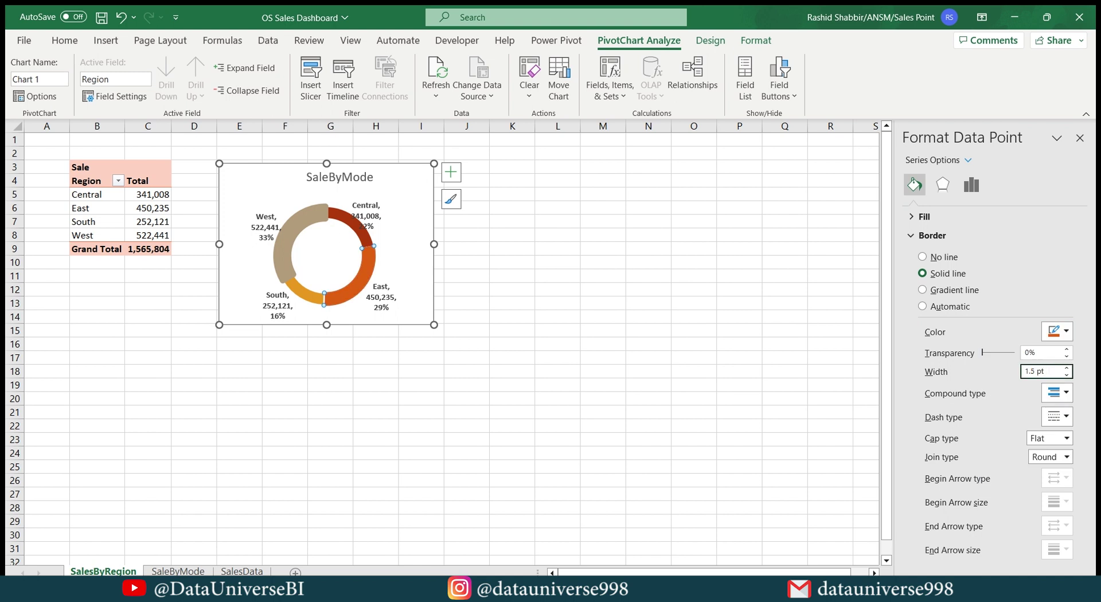
Give the Central slice a solid dark orange border 2 pt wide.
left_click(364, 242)
left_click(934, 274)
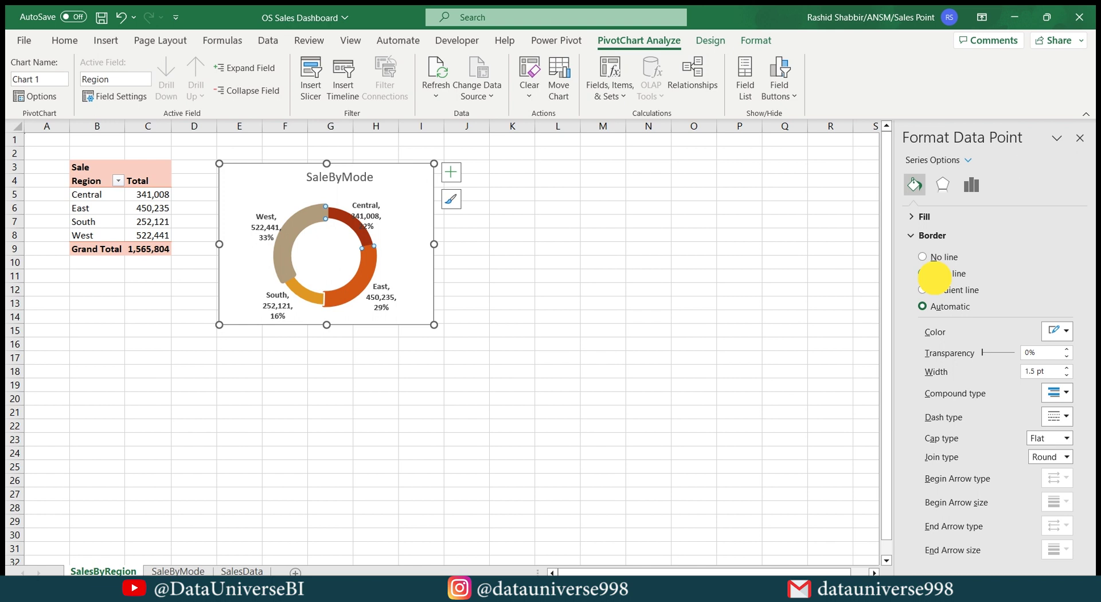
left_click(1066, 330)
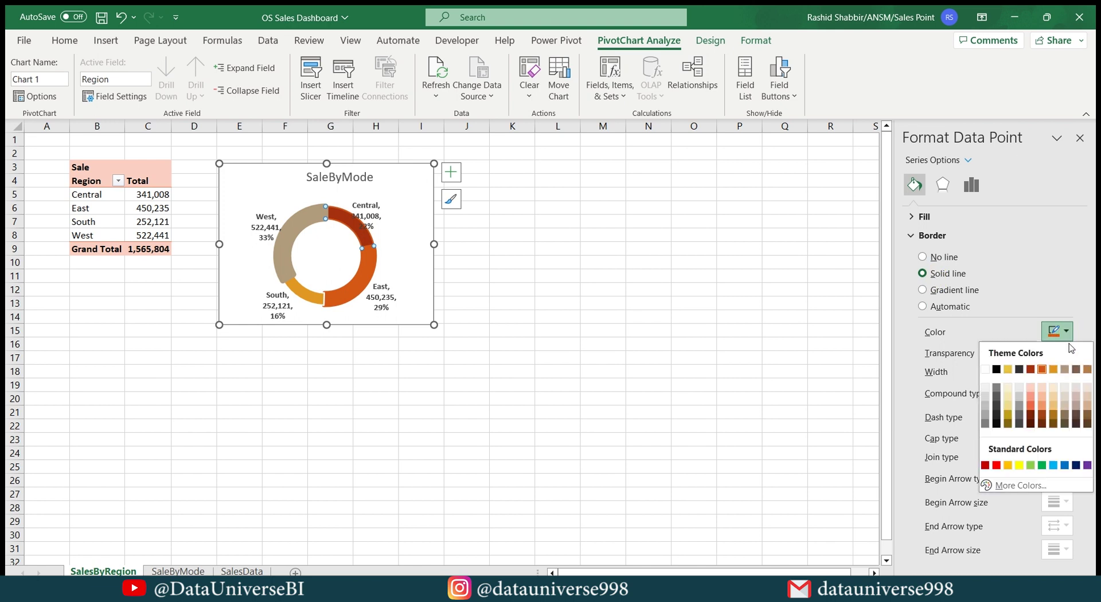
left_click(1030, 370)
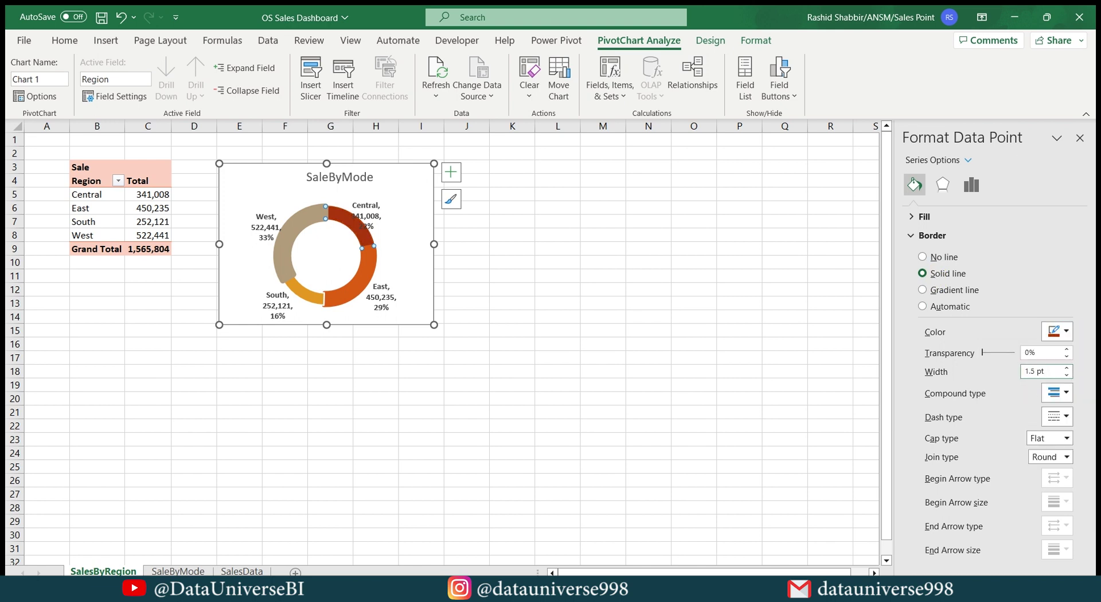
left_click(1044, 371)
key("ctrl+a")
type("2")
Give the South slice a gold border.
left_click(302, 290)
left_click(1068, 330)
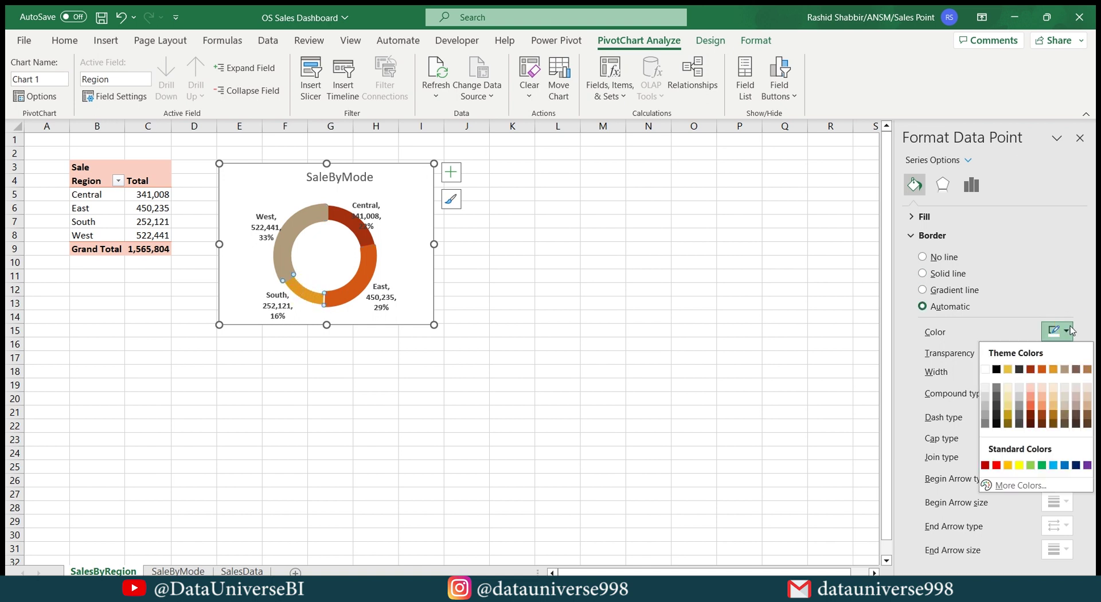
left_click(1053, 369)
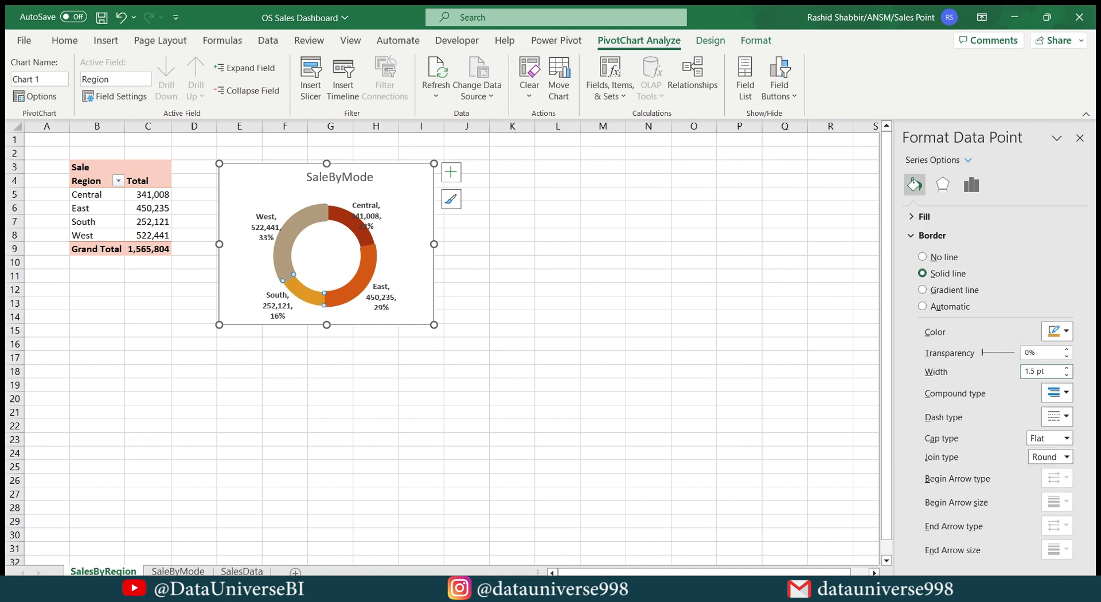
left_click(926, 373)
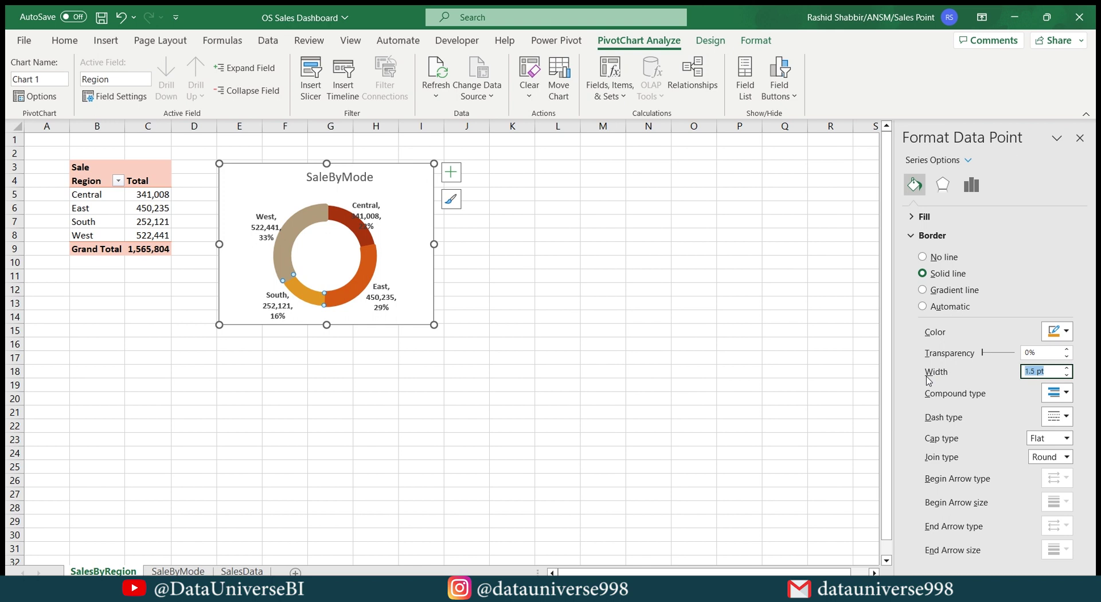
Review the SalesByRegion doughnut chart, selecting its data labels and then the Central label.
type("0")
left_click(514, 248)
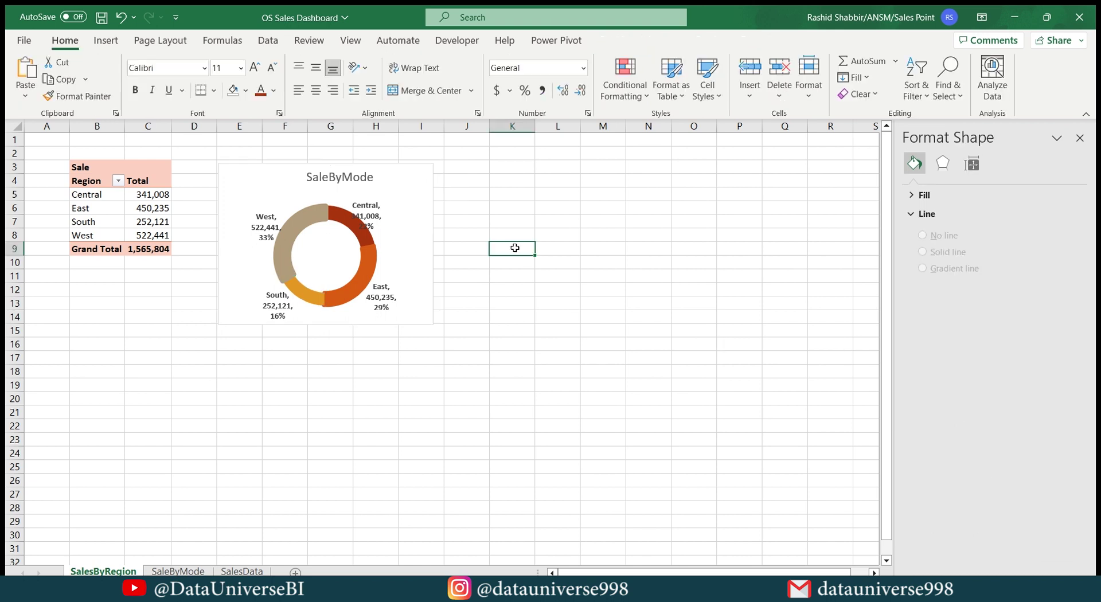
left_click(343, 216)
left_click(366, 216)
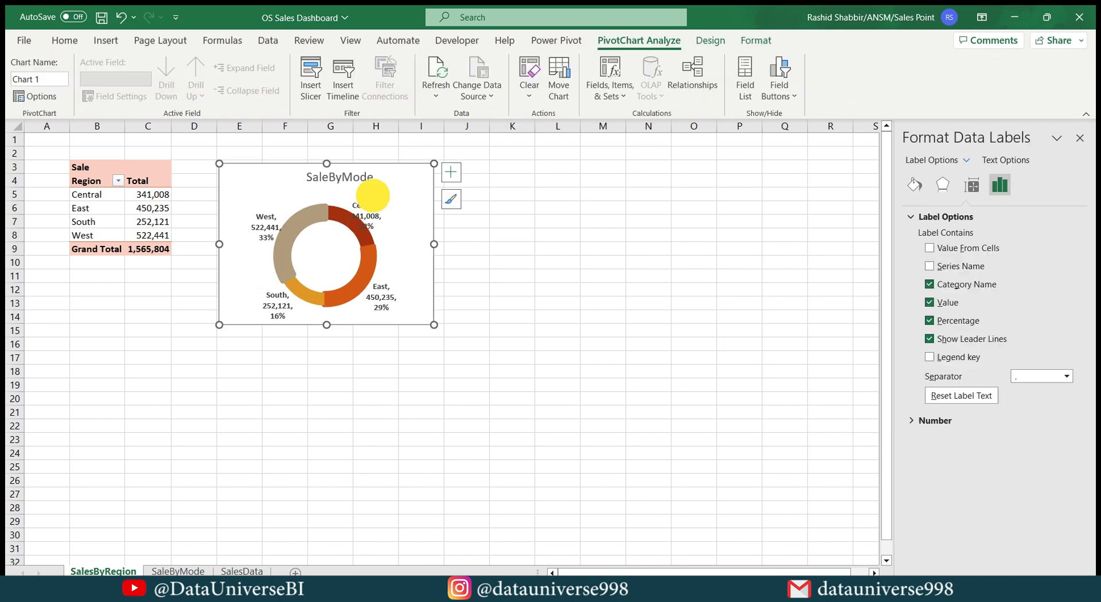
left_click(381, 211)
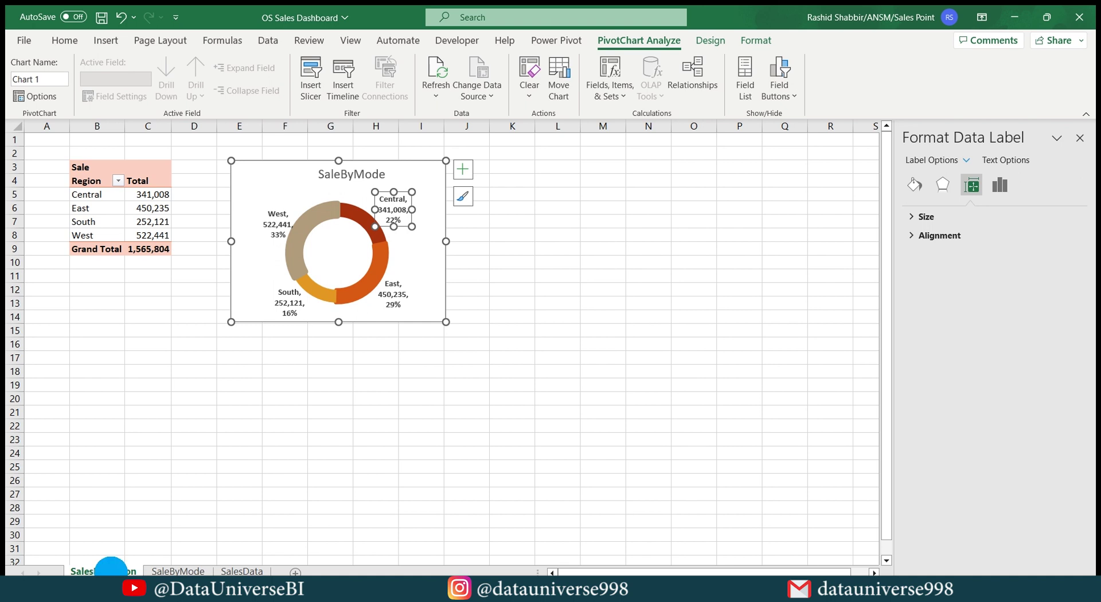
Duplicate the SalesByRegion sheet and name the copy SalesBySegment.
right_click(109, 571)
left_click(156, 442)
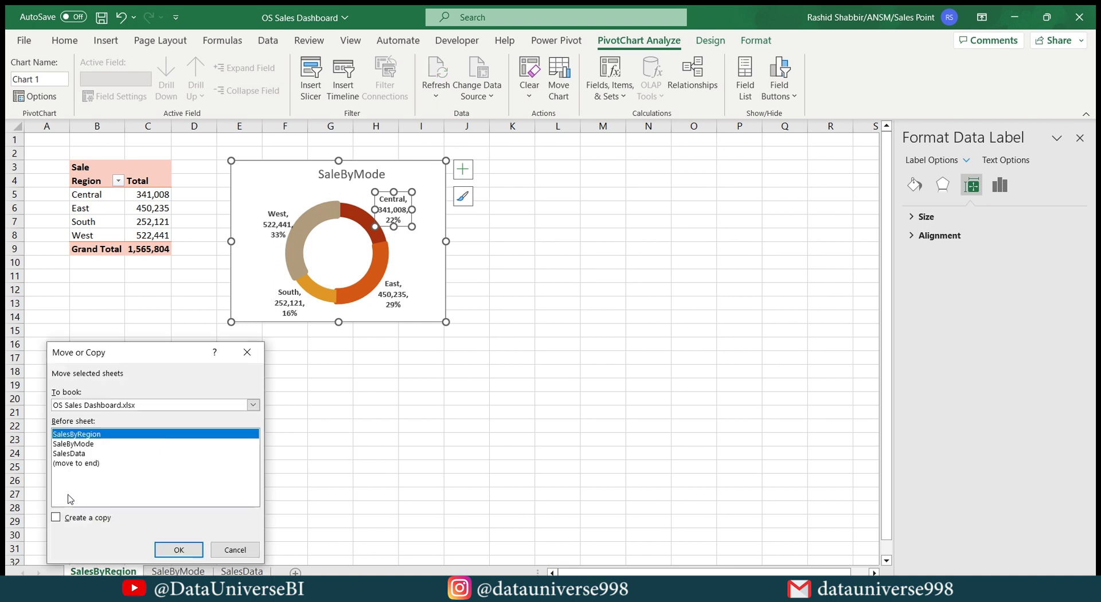
left_click(56, 518)
left_click(179, 550)
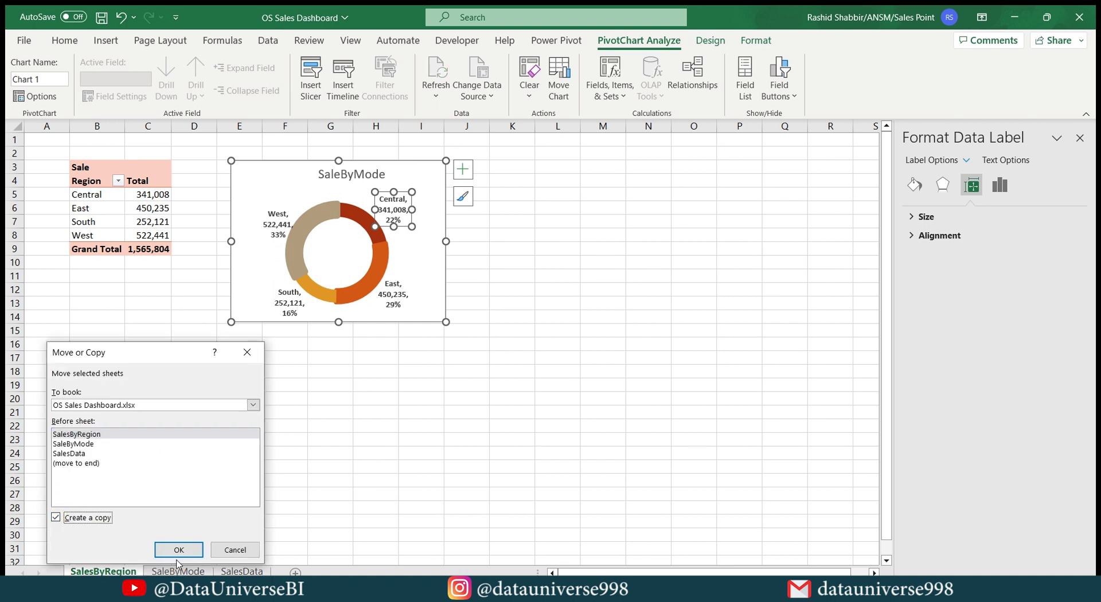
double_click(117, 572)
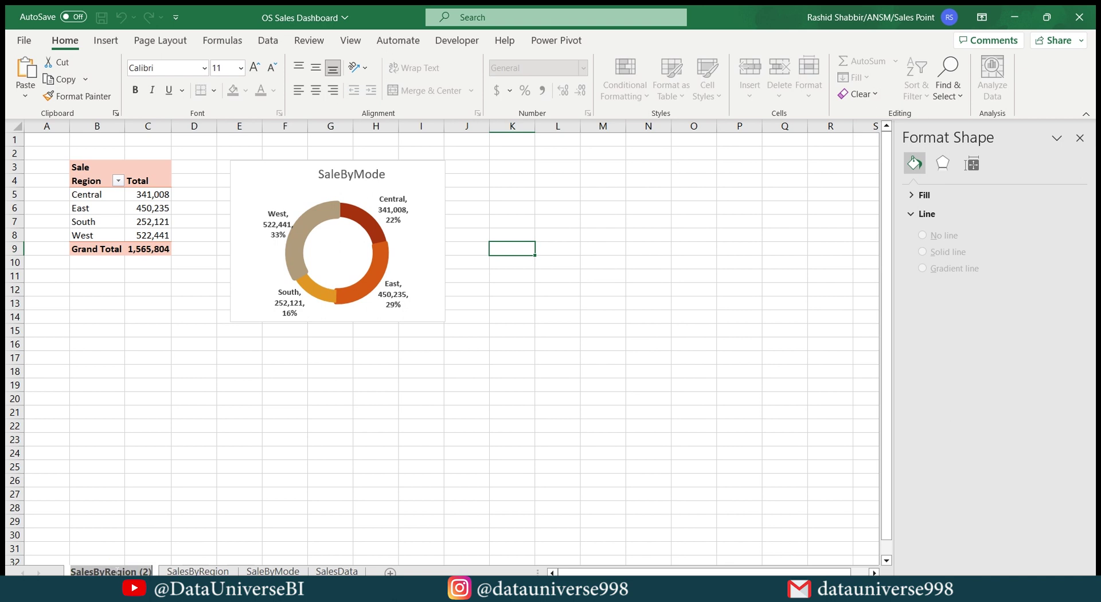
type("SalesB")
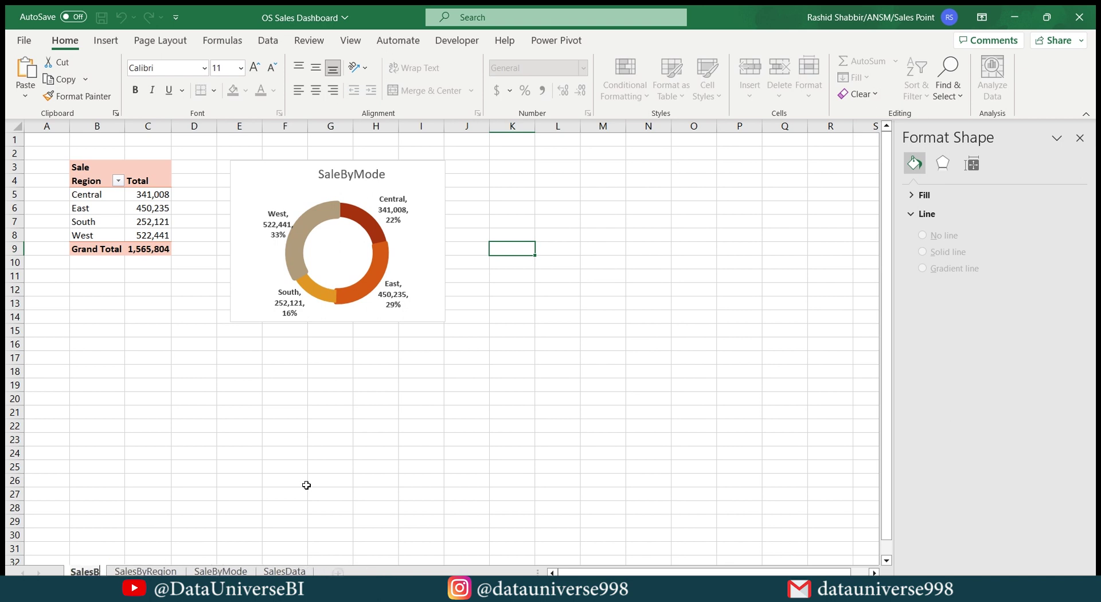
type("ySegment")
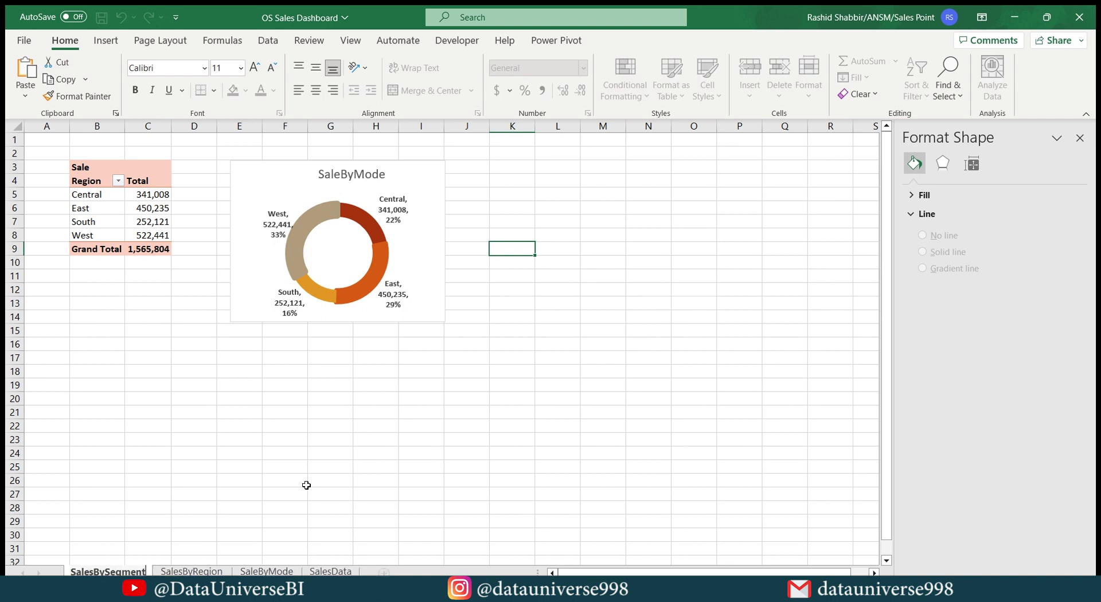
key("Return")
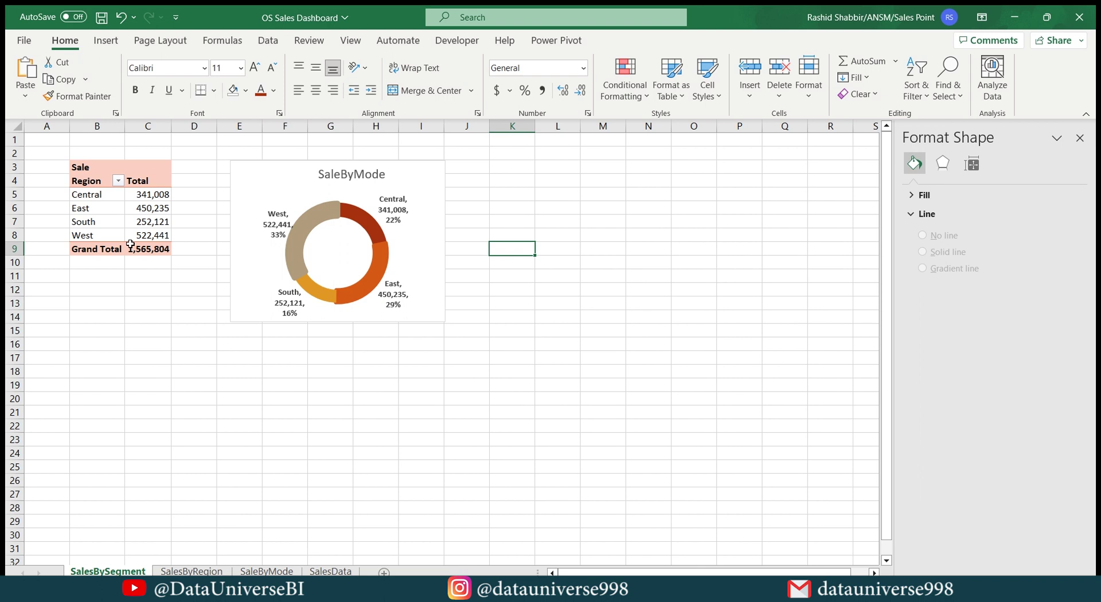
Rename the copied pivot table from SalesByRegion to SalesBySegment.
left_click(103, 208)
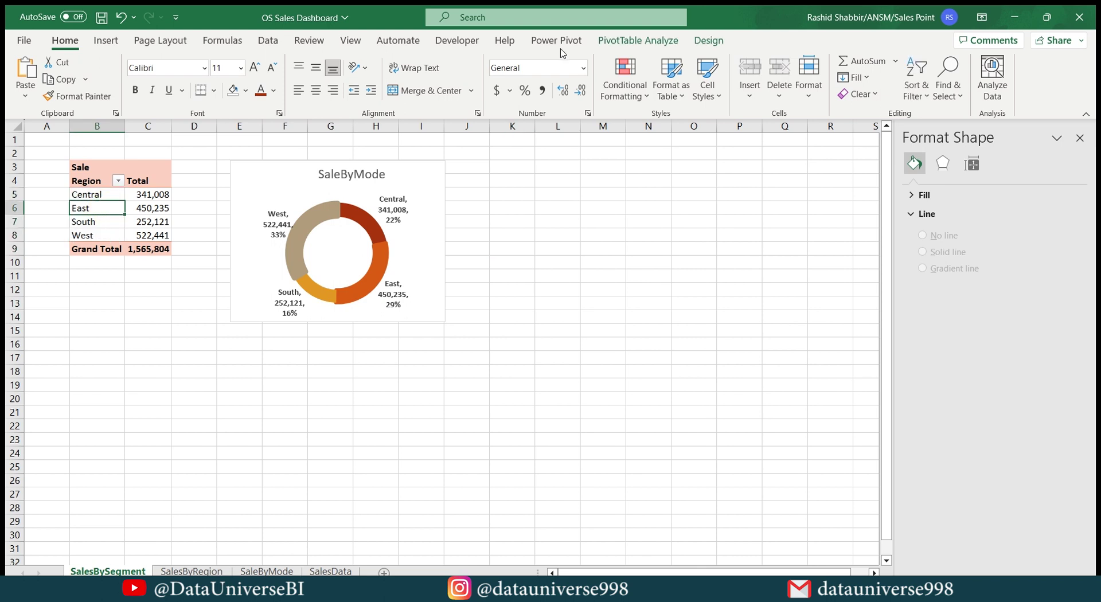
left_click(631, 40)
left_click(67, 81)
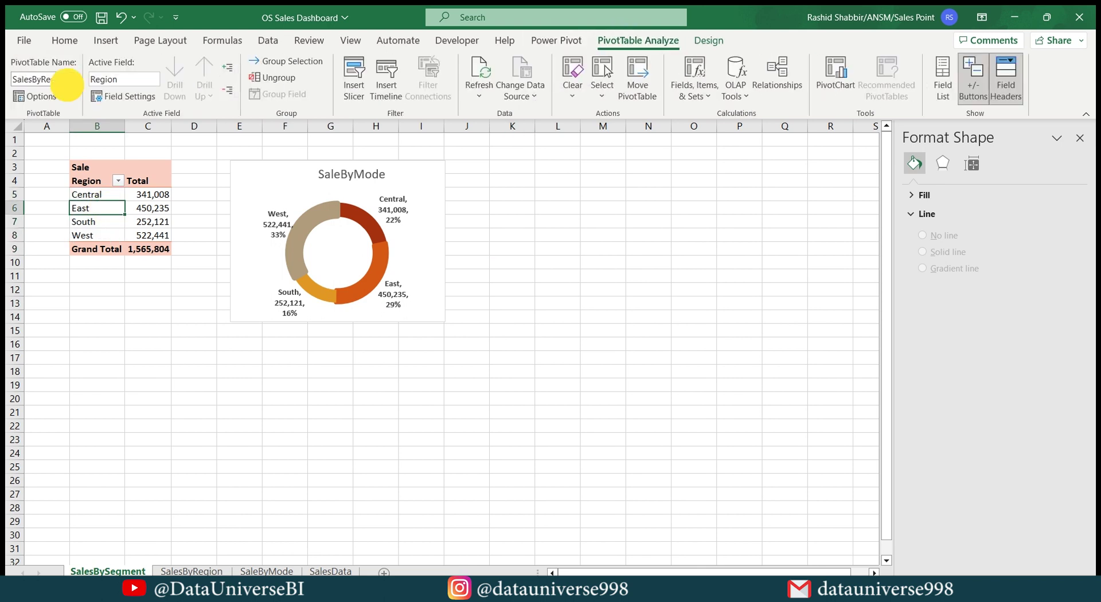
left_click(68, 80)
key("ctrl+v")
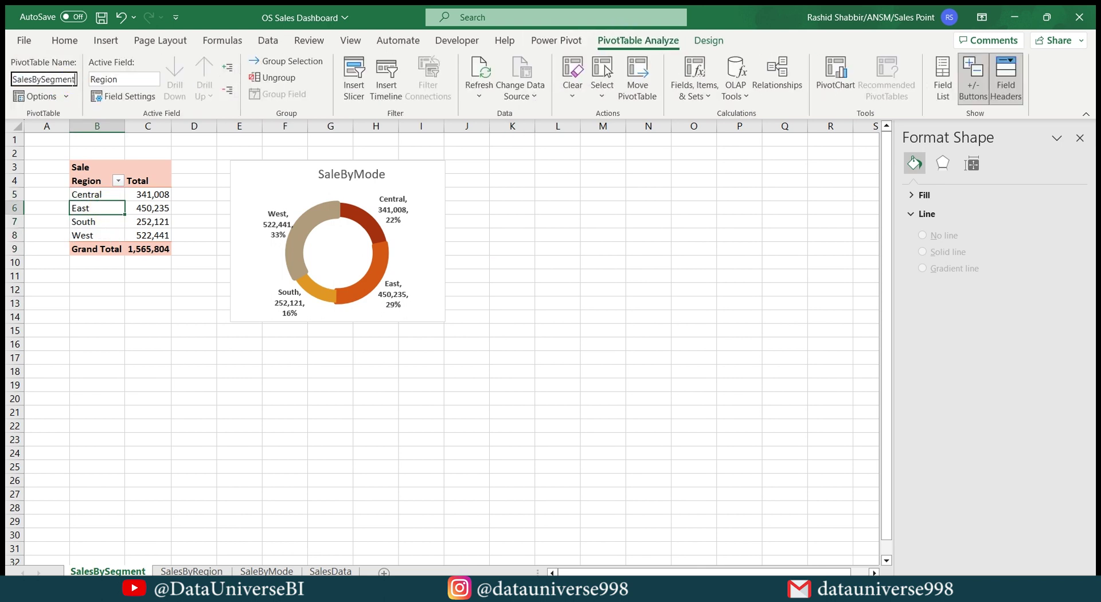
key("Return")
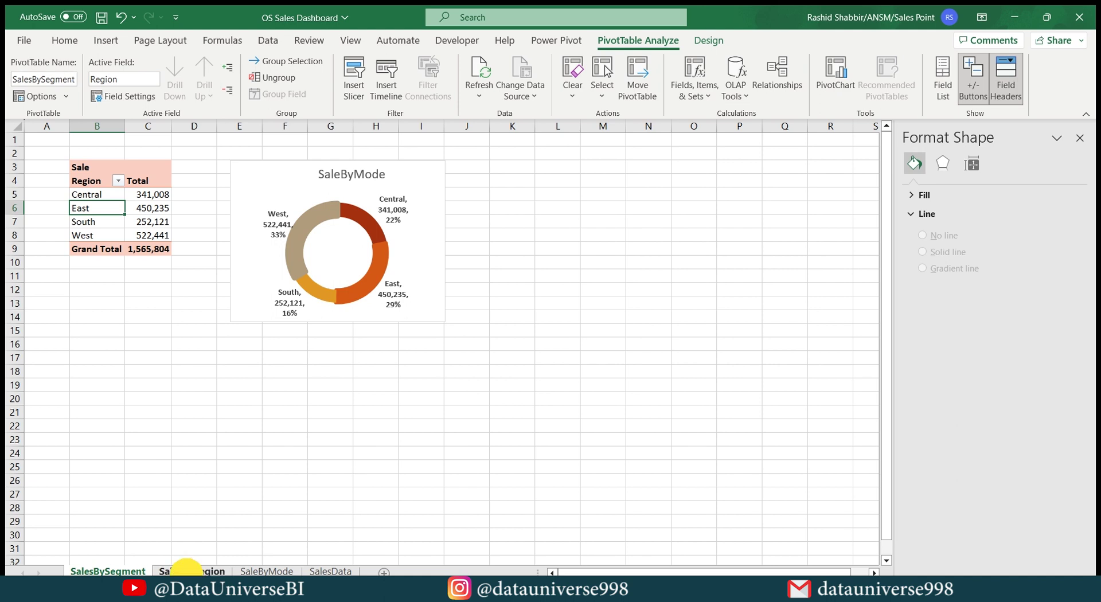
Change the chart title on the SalesByRegion sheet to SalesByRegion.
left_click(180, 571)
left_click(343, 176)
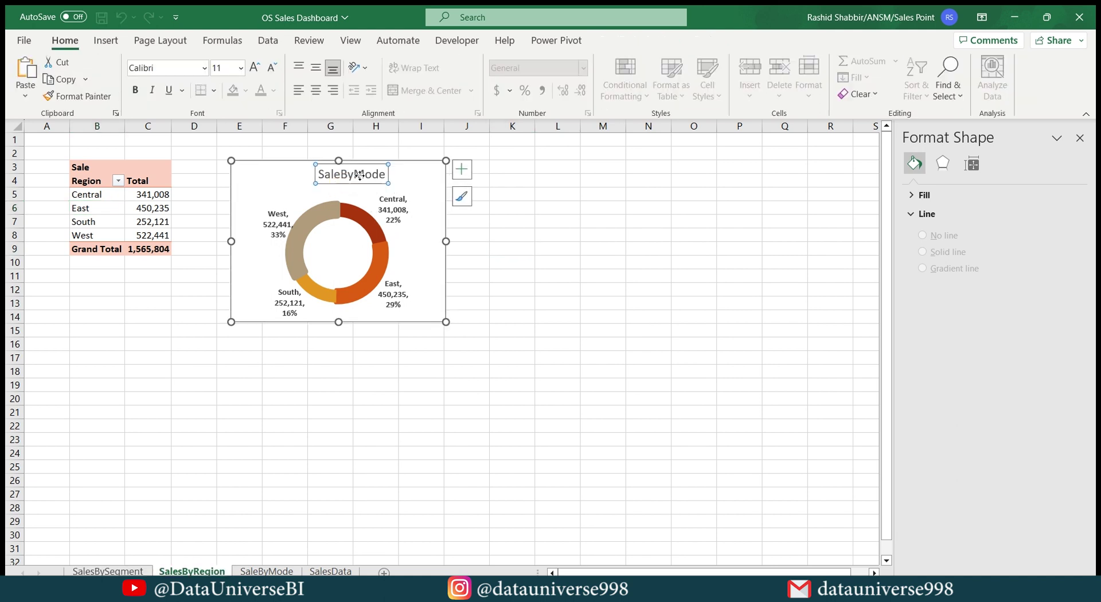
left_click(380, 172)
key("BackSpace")
key("BackSpace")
key("BackSpace")
key("BackSpace")
key("BackSpace")
key("BackSpace")
key("BackSpace")
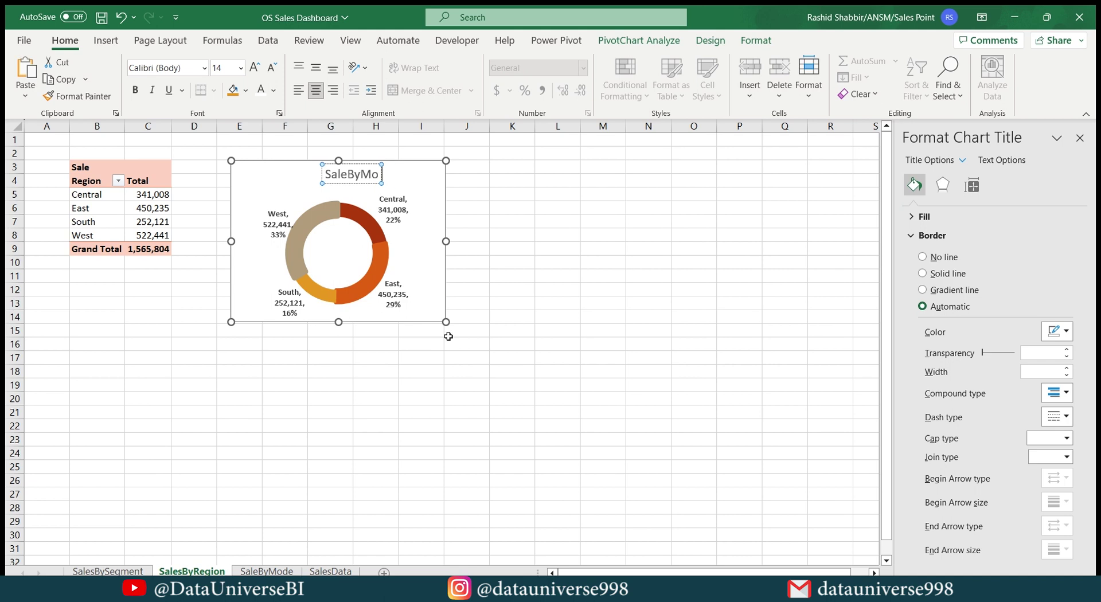
type("B")
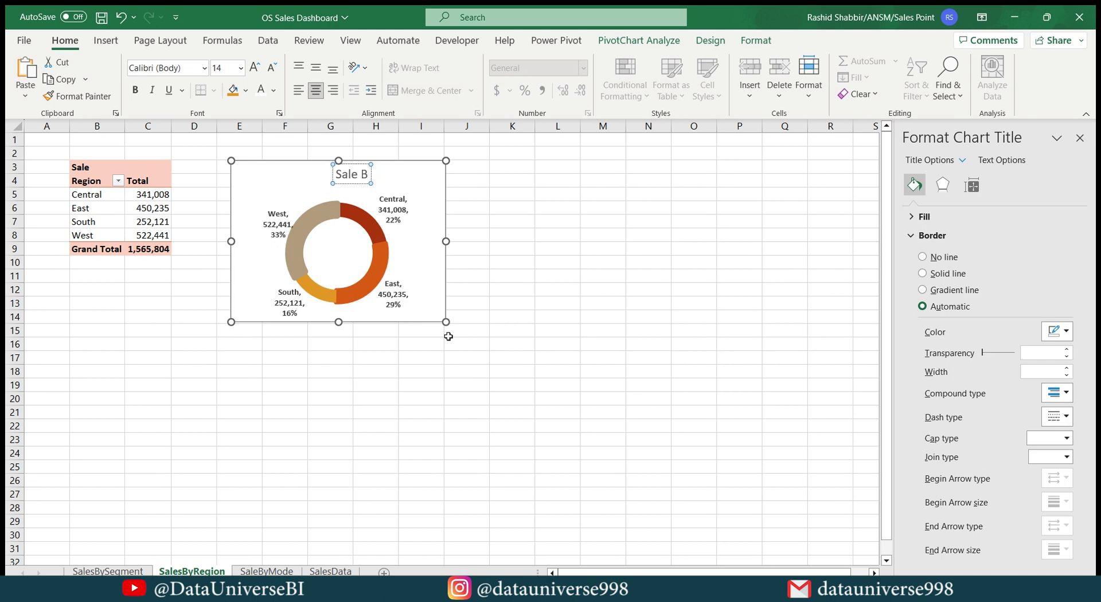
key("BackSpace")
key("BackSpace")
key("BackSpace")
key("BackSpace")
key("BackSpace")
key("BackSpace")
key("ctrl+v")
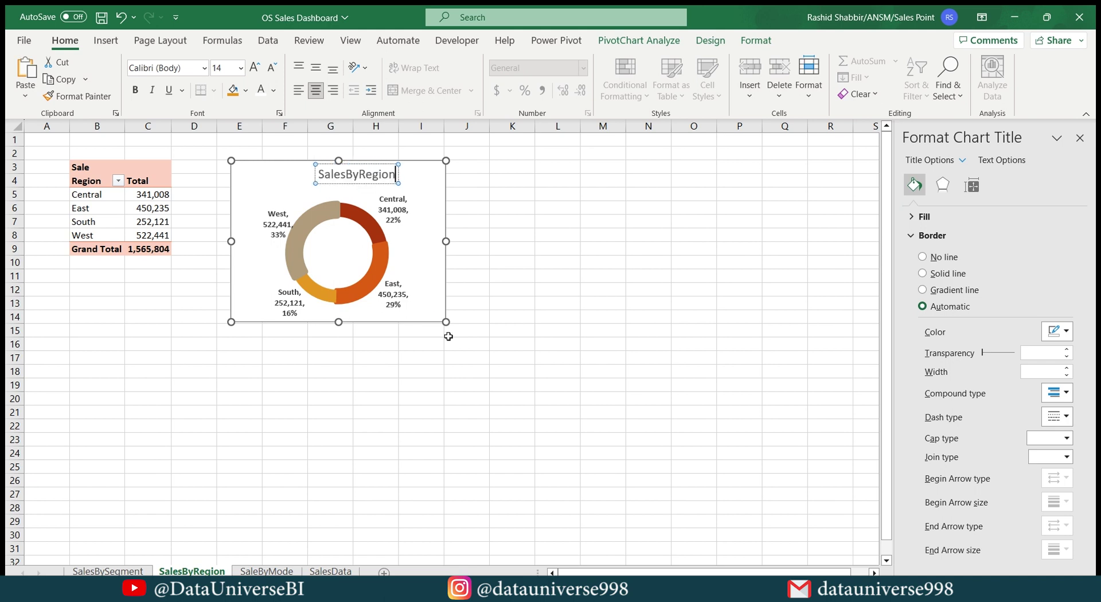
key("BackSpace")
key("BackSpace")
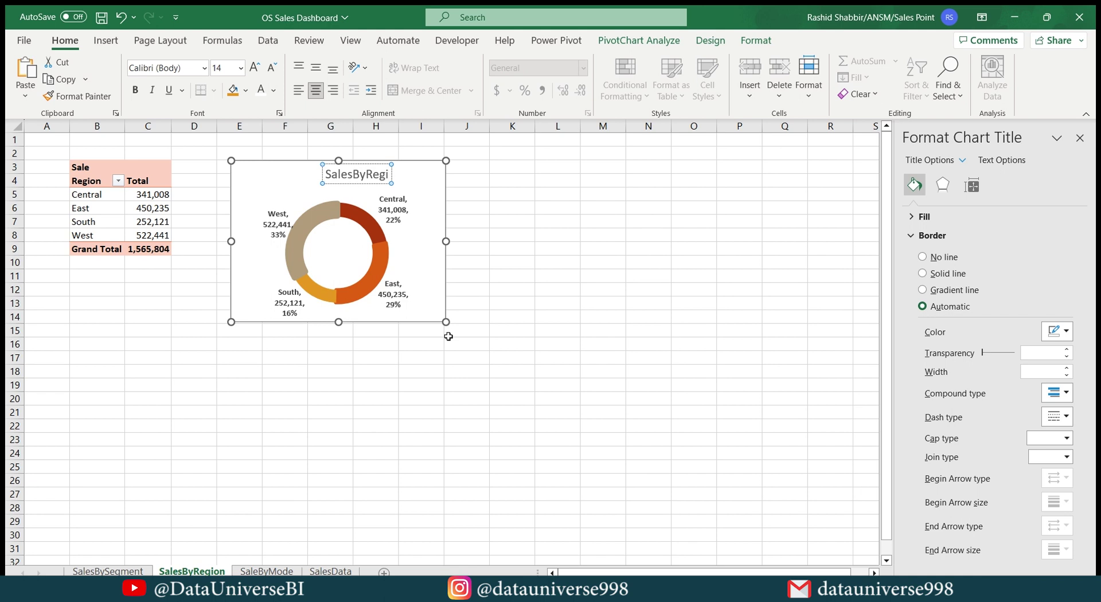
type("on")
Replace the SaleByMode chart title on the SalesBySegment sheet with SalesBySegment.
left_click(108, 571)
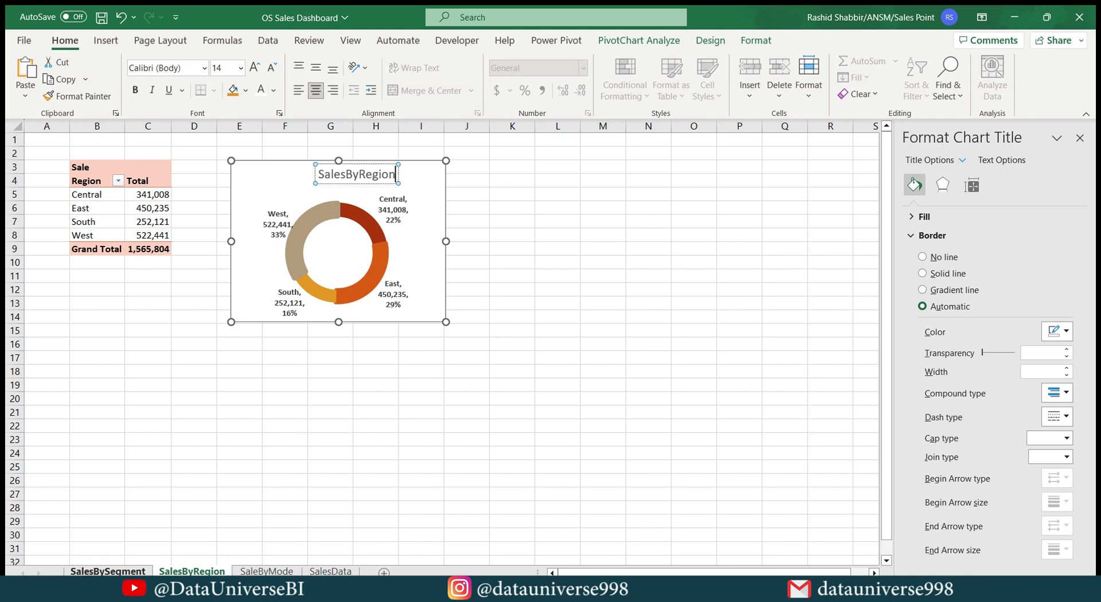
left_click(356, 175)
left_click(366, 174)
key("ctrl+v")
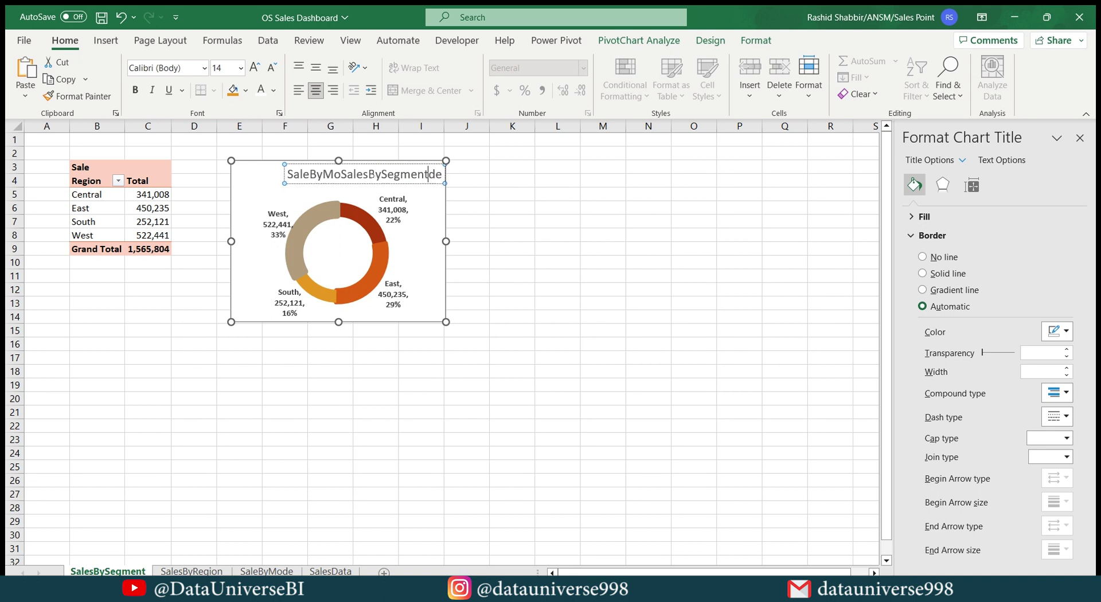
key("ctrl+a")
type("SalesBySegment")
Swap Region out of the pivot rows and add the Segment field instead.
right_click(92, 196)
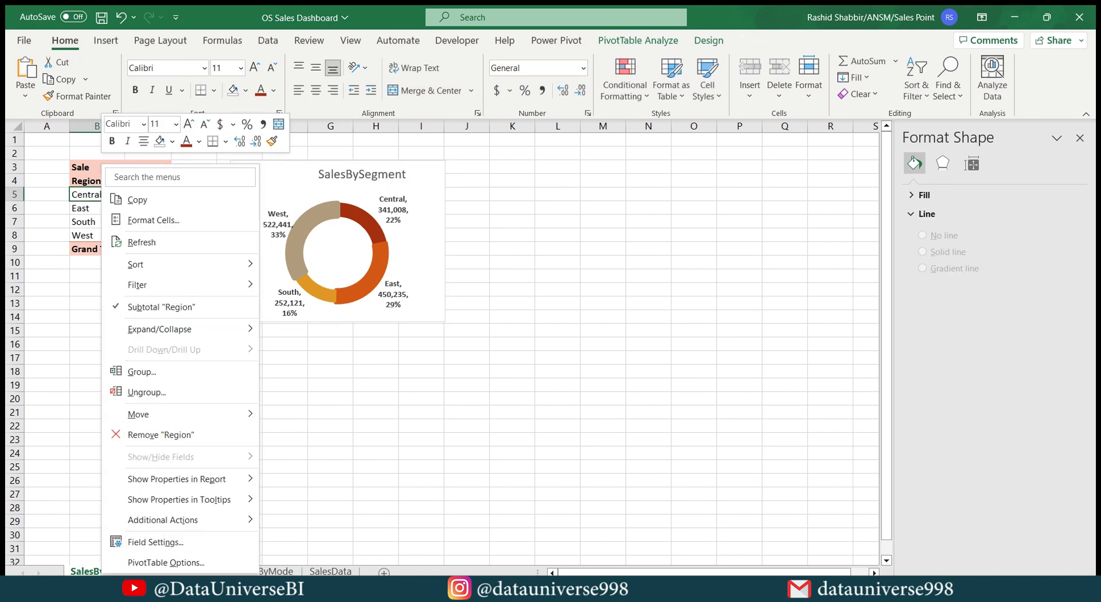
key("Escape")
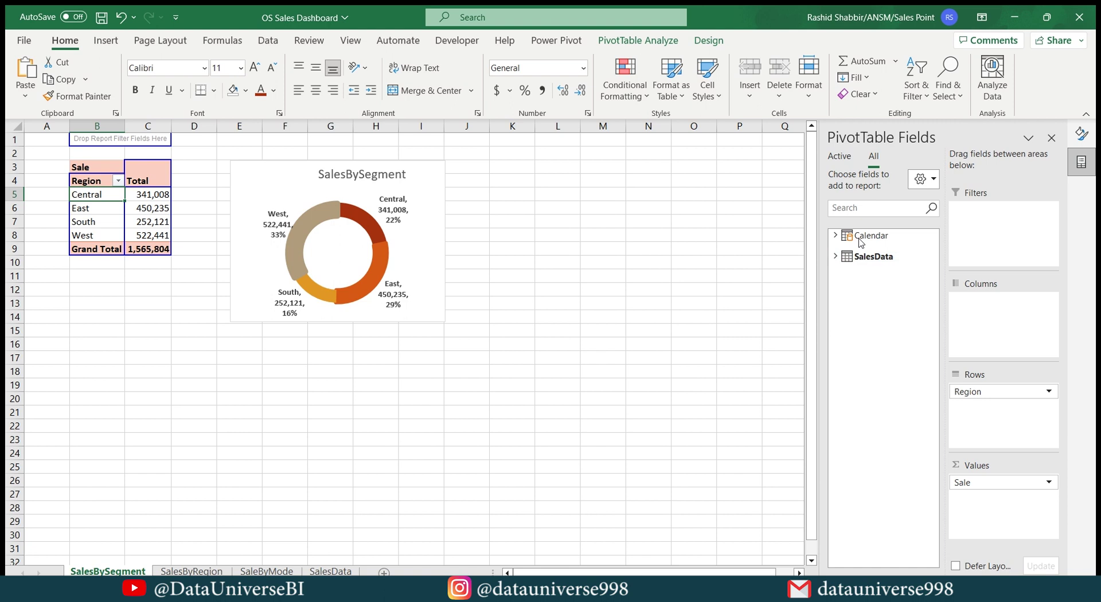
left_click_drag(972, 391, 797, 313)
left_click(871, 209)
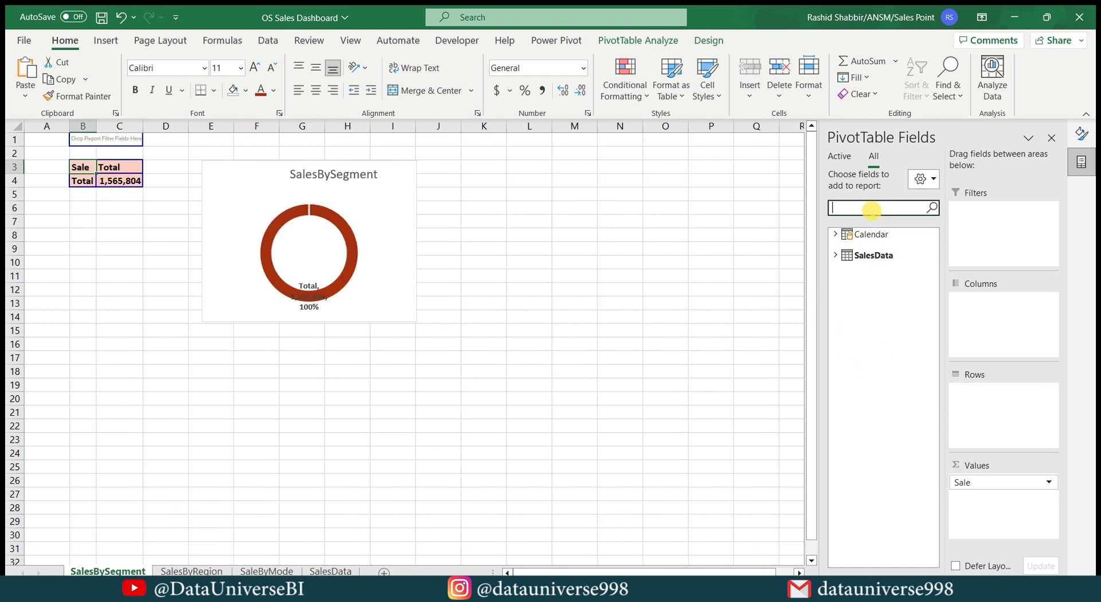
type("seg")
left_click(858, 246)
Drag the Consumer and Corporate labels outside the ring and open the doughnut series formatting.
left_click(302, 189)
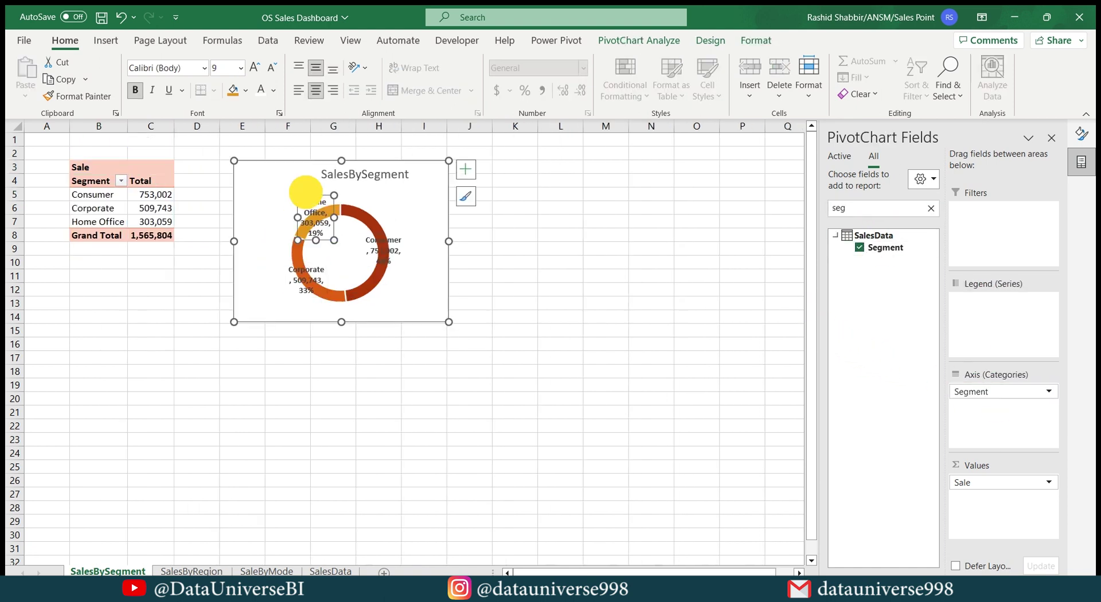
left_click(393, 228)
left_click_drag(410, 235, 434, 238)
left_click(324, 281)
left_click_drag(324, 280, 292, 286)
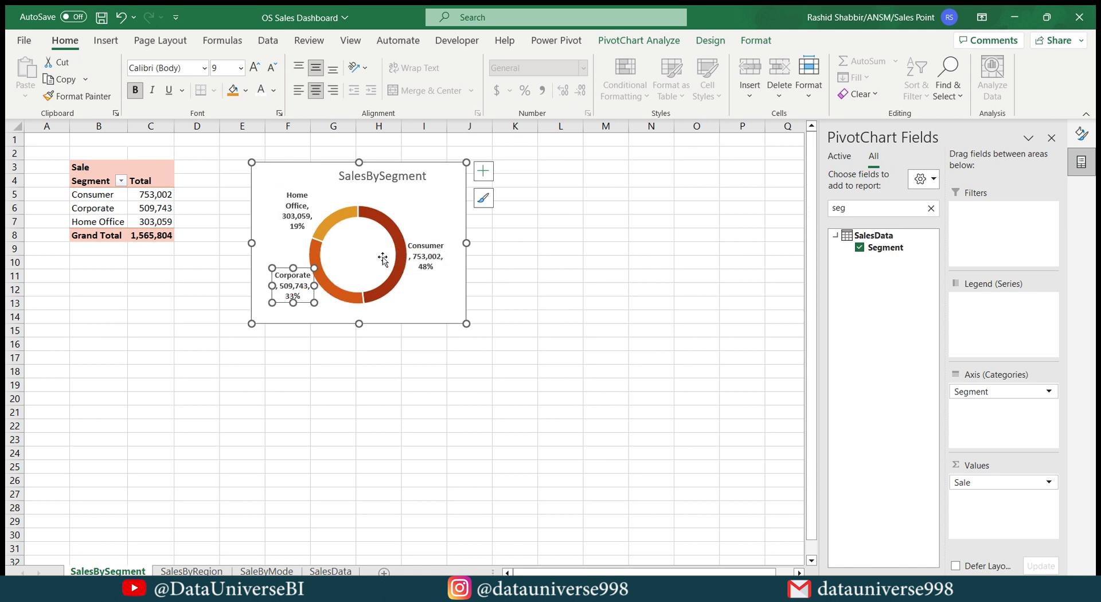
left_click(396, 239)
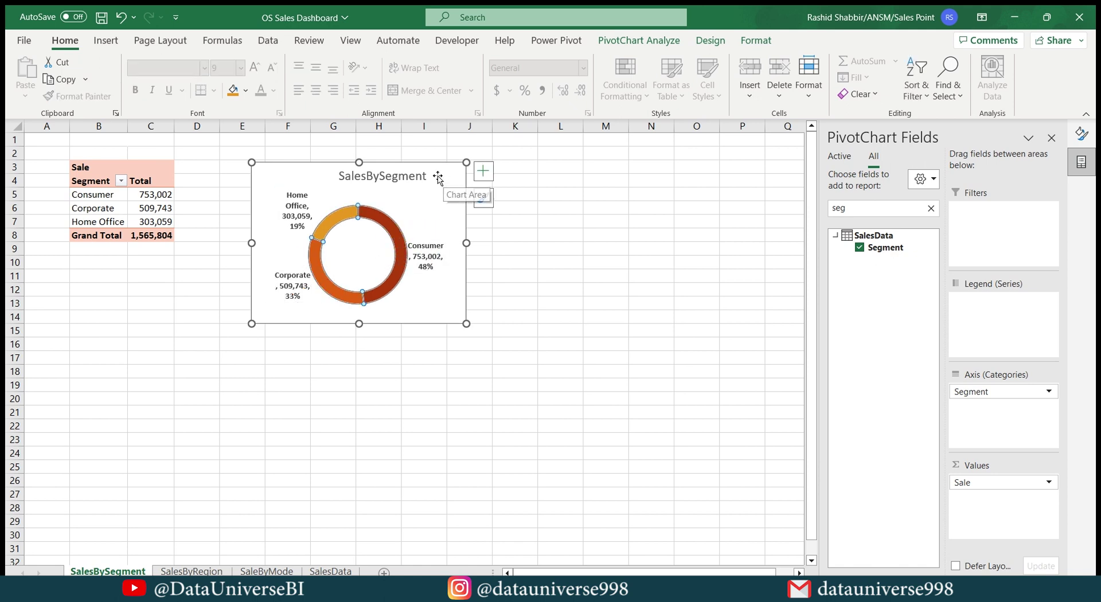
double_click(436, 178)
left_click(389, 227)
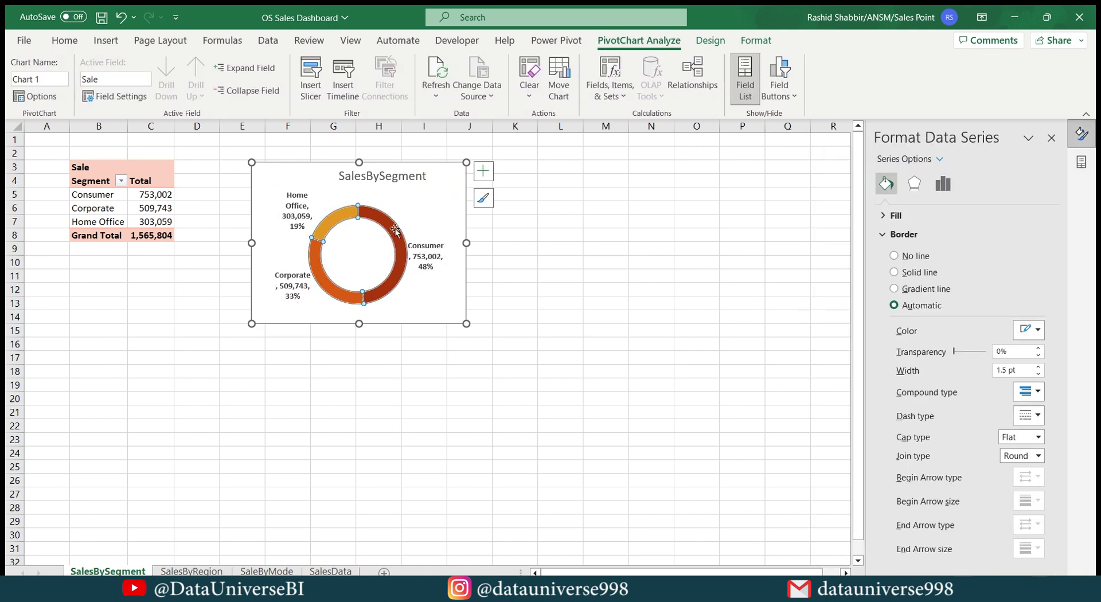
Give the Consumer slice a solid dark red 6 pt border.
left_click(395, 229)
left_click(894, 273)
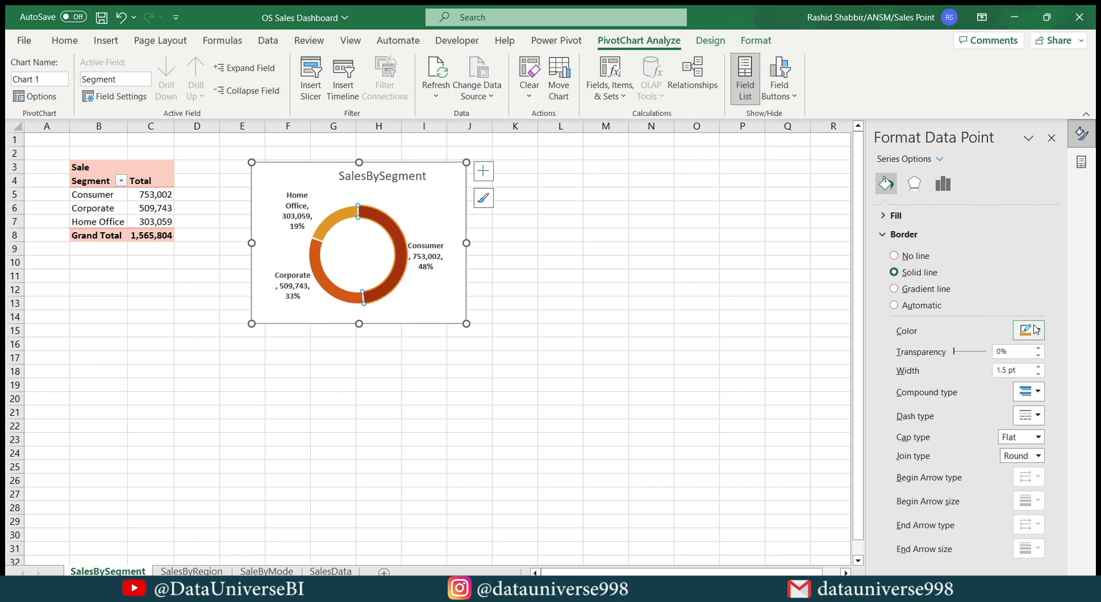
left_click(1034, 330)
left_click(1035, 372)
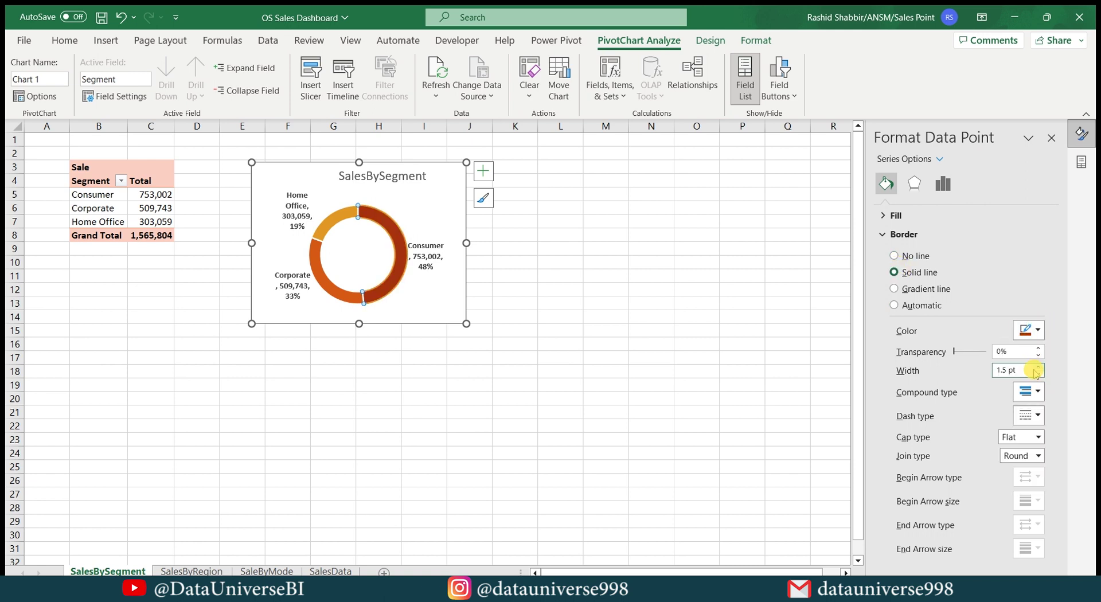
left_click(1014, 371)
left_click_drag(1015, 371, 996, 371)
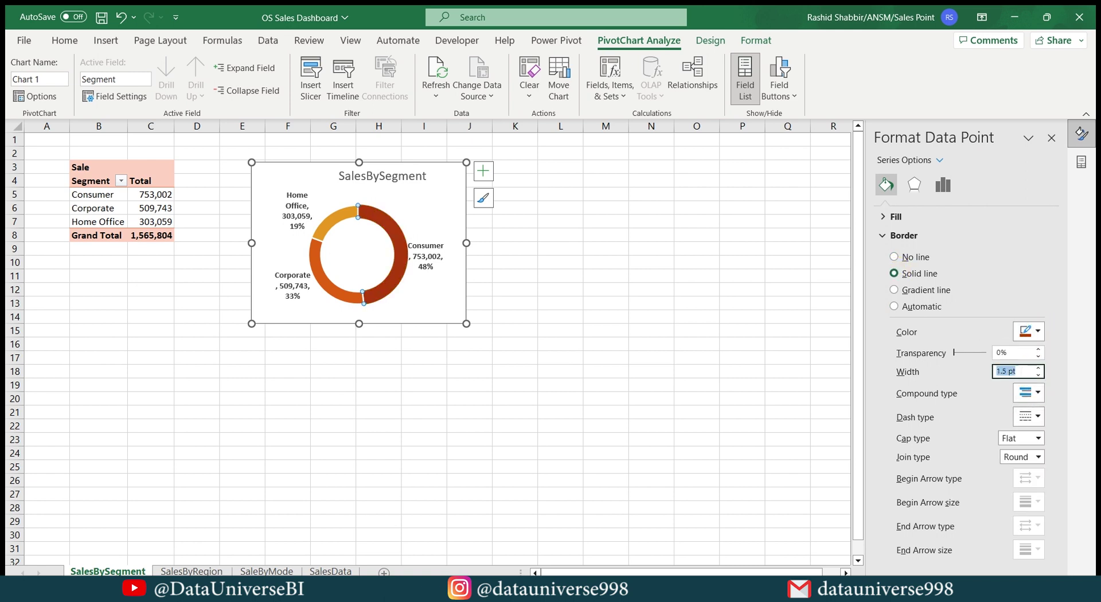
type("6")
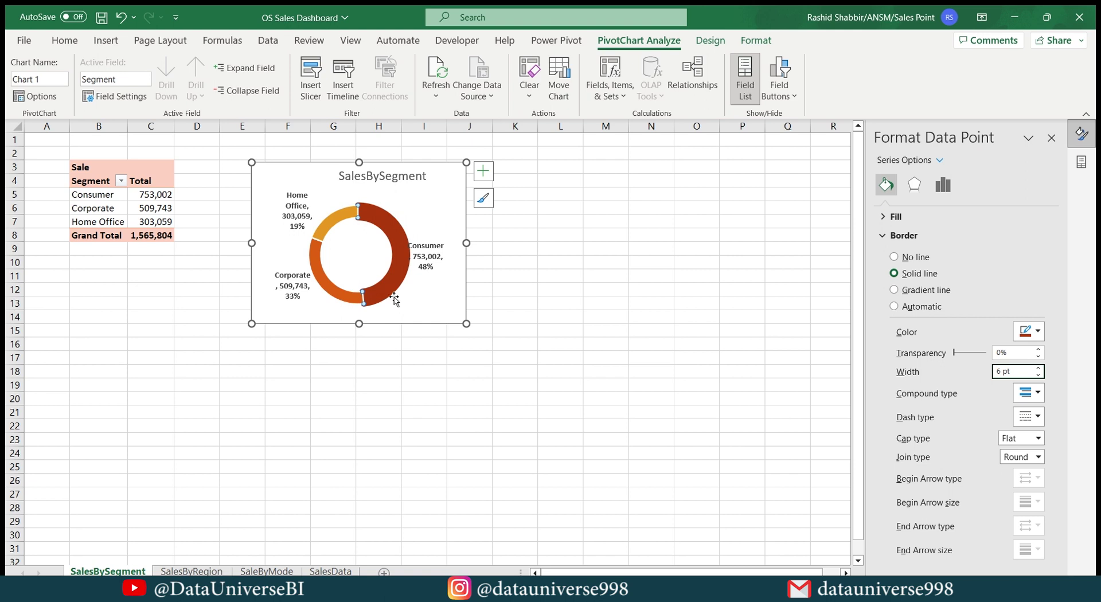
Give the Corporate slice a solid theme-coloured 3 pt border.
left_click(333, 291)
left_click(332, 291)
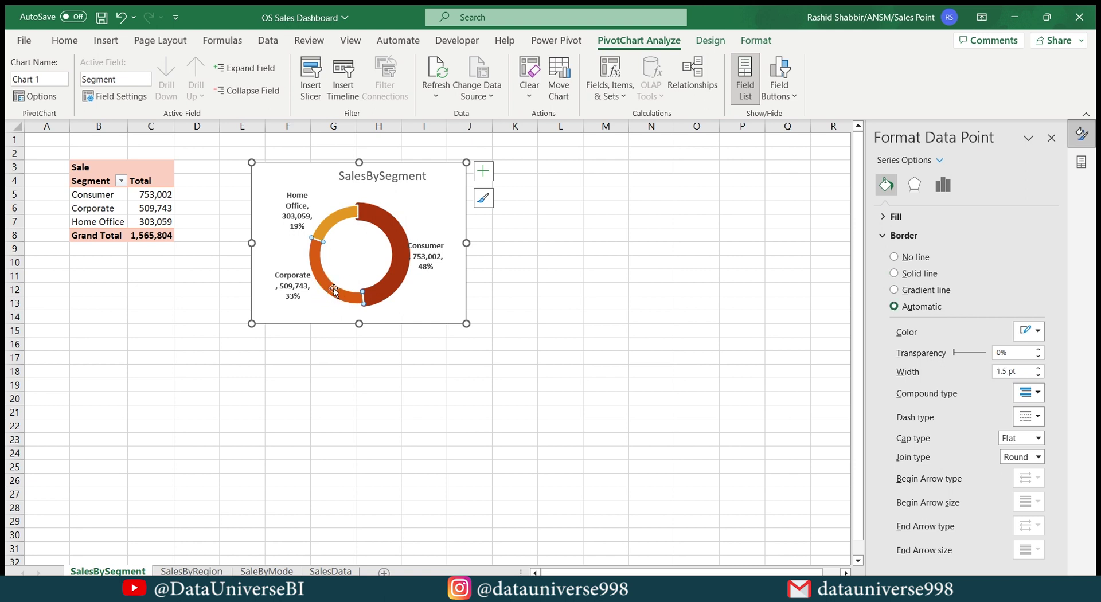
left_click(895, 273)
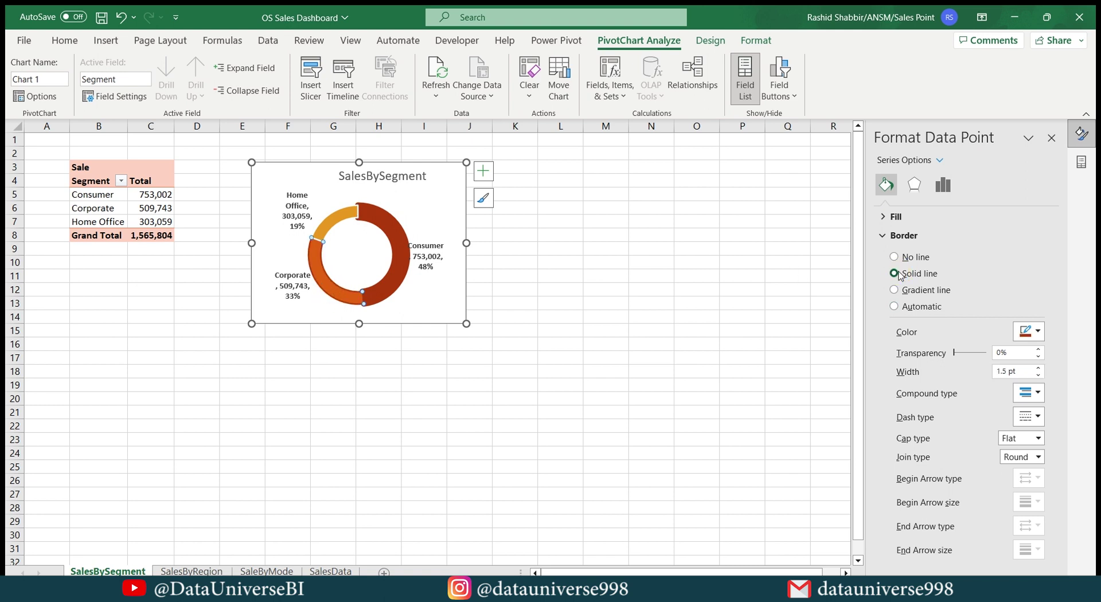
left_click(1038, 331)
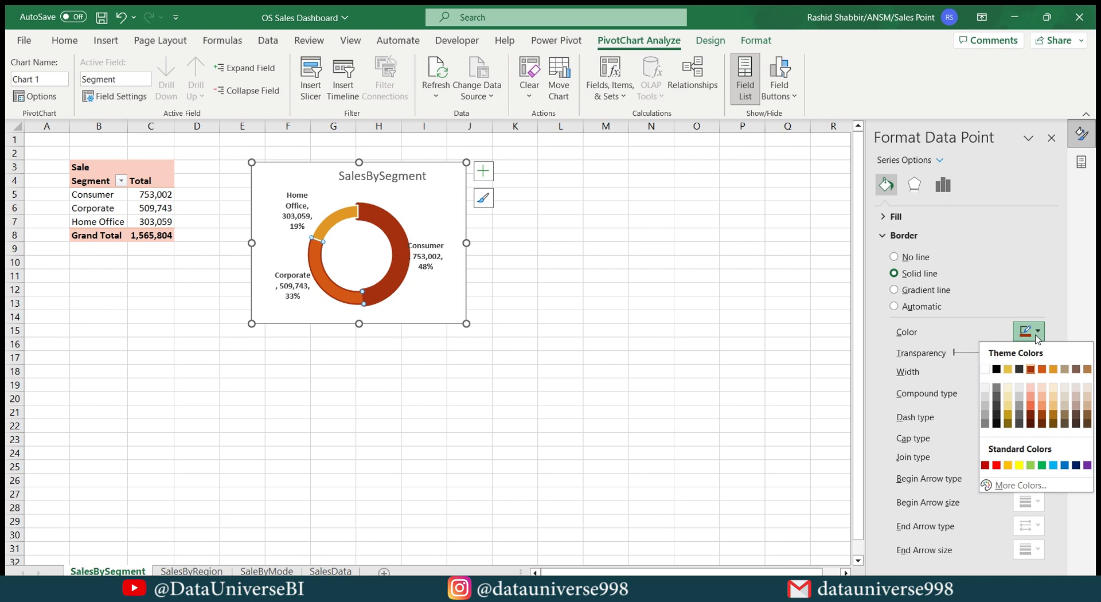
left_click(1041, 369)
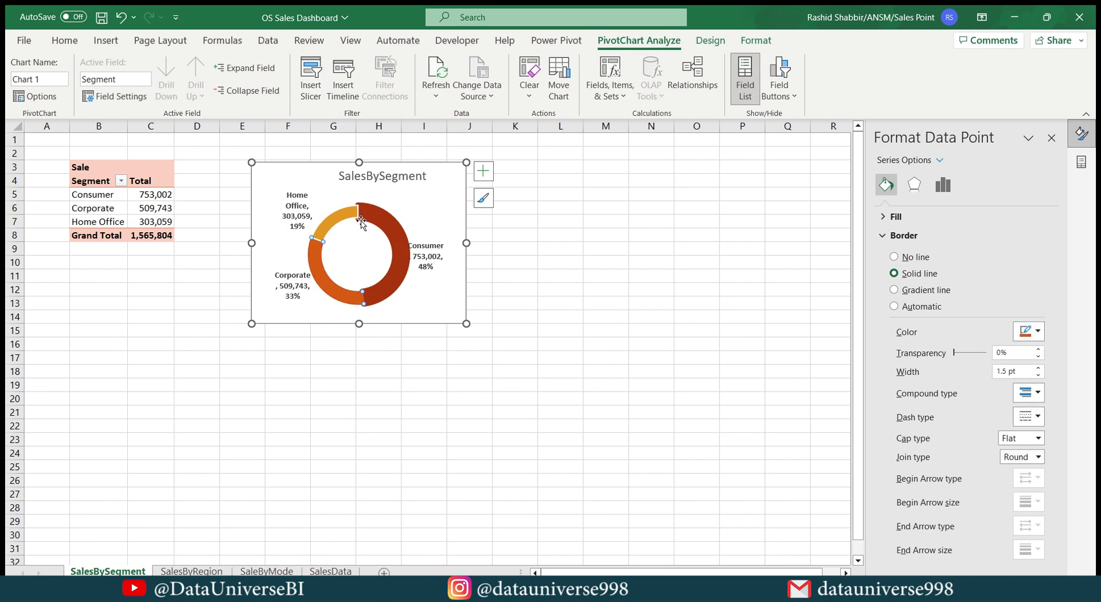
triple_click(1014, 371)
type("3")
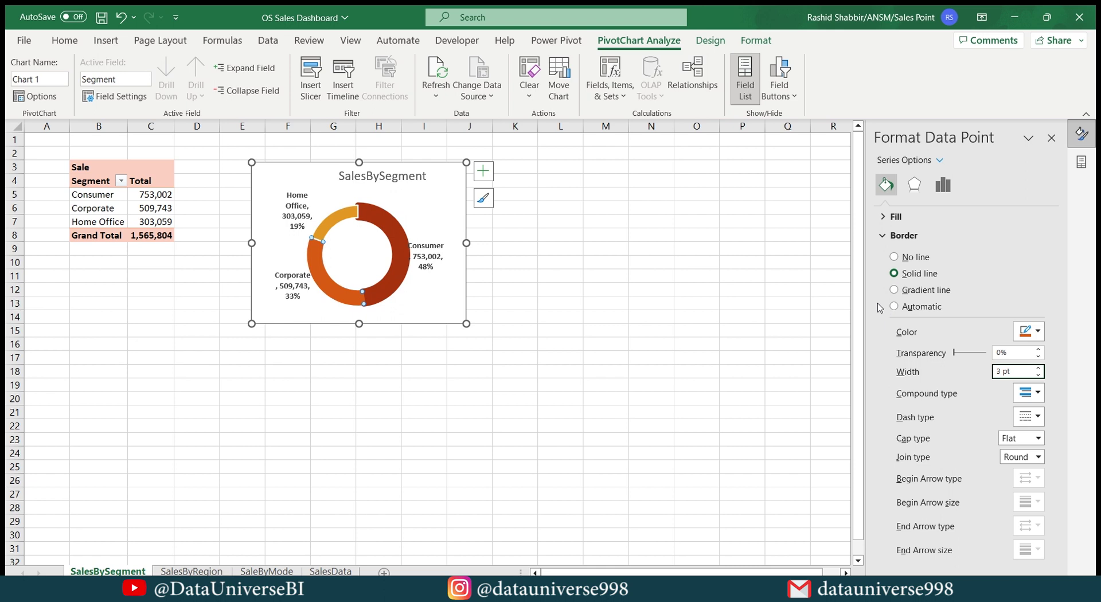
Give the Home Office slice a solid theme-coloured 1 pt border.
left_click(337, 219)
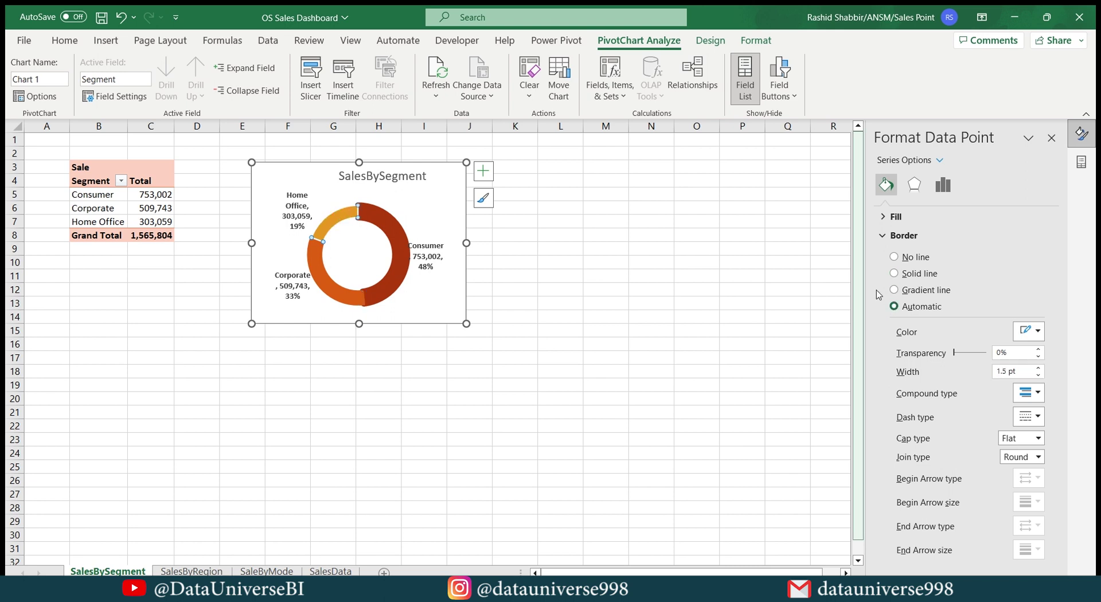
left_click(901, 273)
left_click(1037, 332)
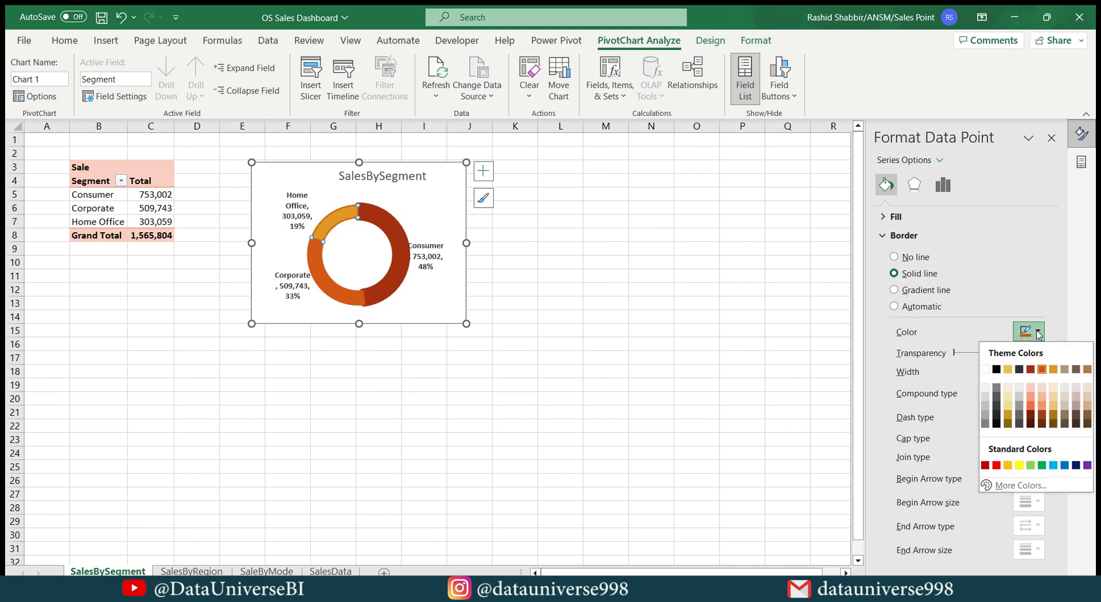
left_click(1007, 369)
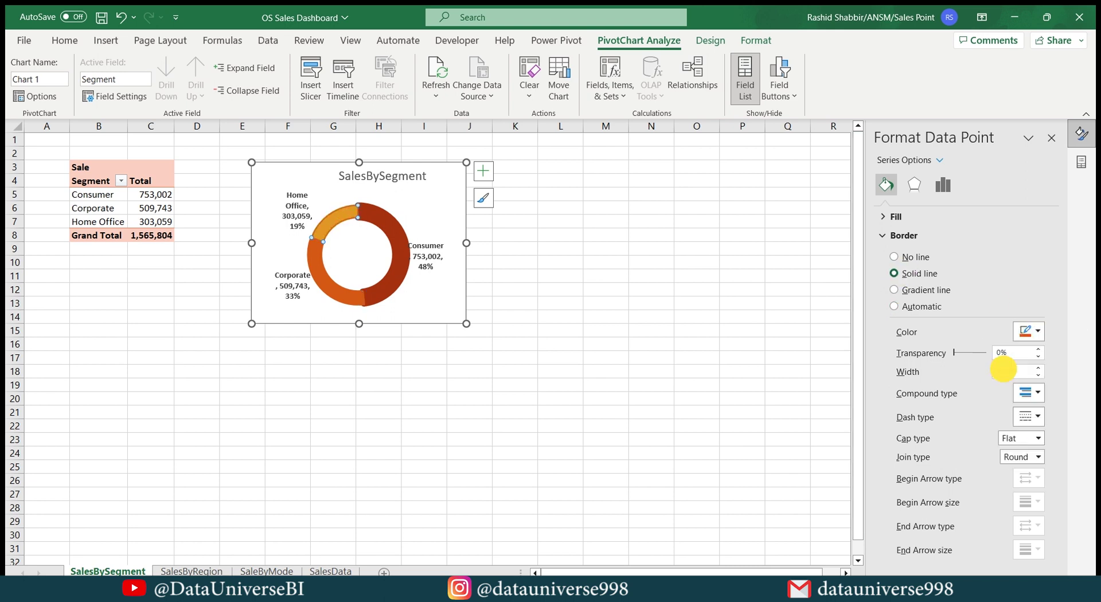
left_click(1031, 331)
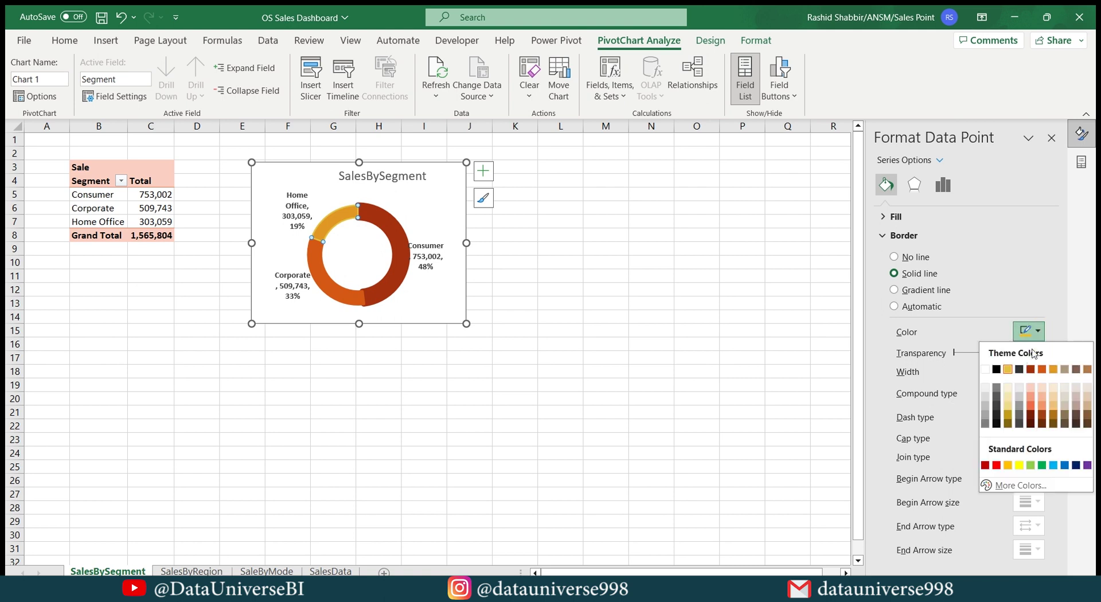
left_click(1052, 370)
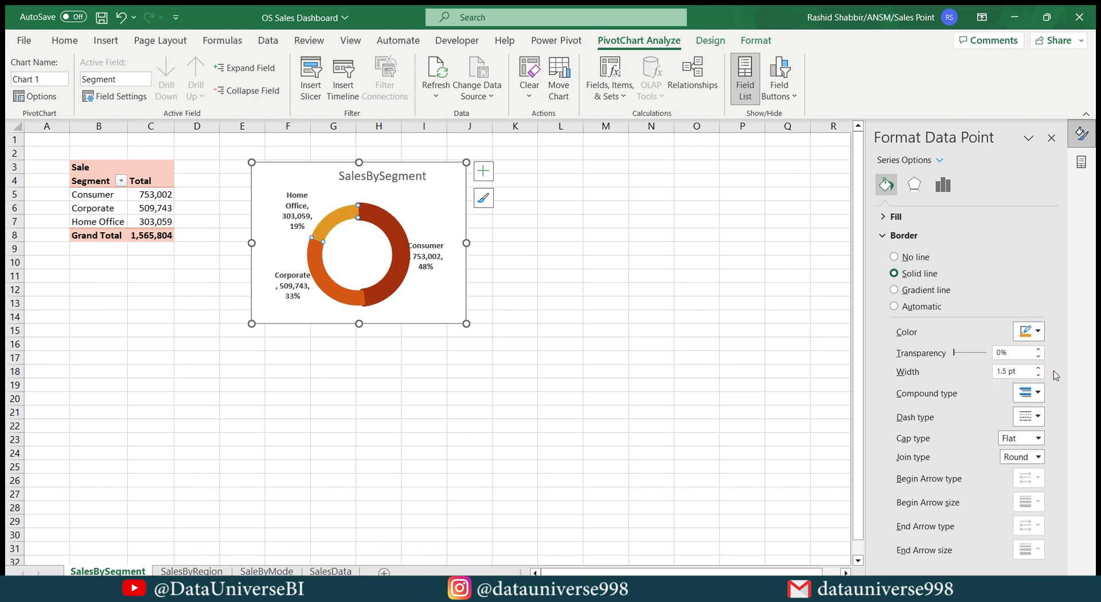
left_click(1026, 371)
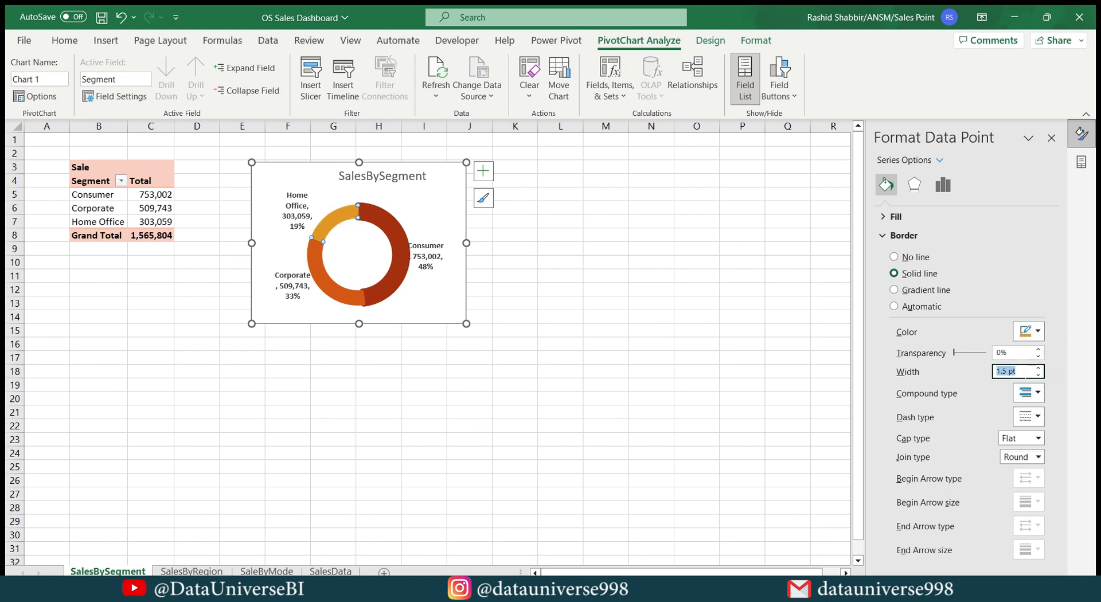
type("1")
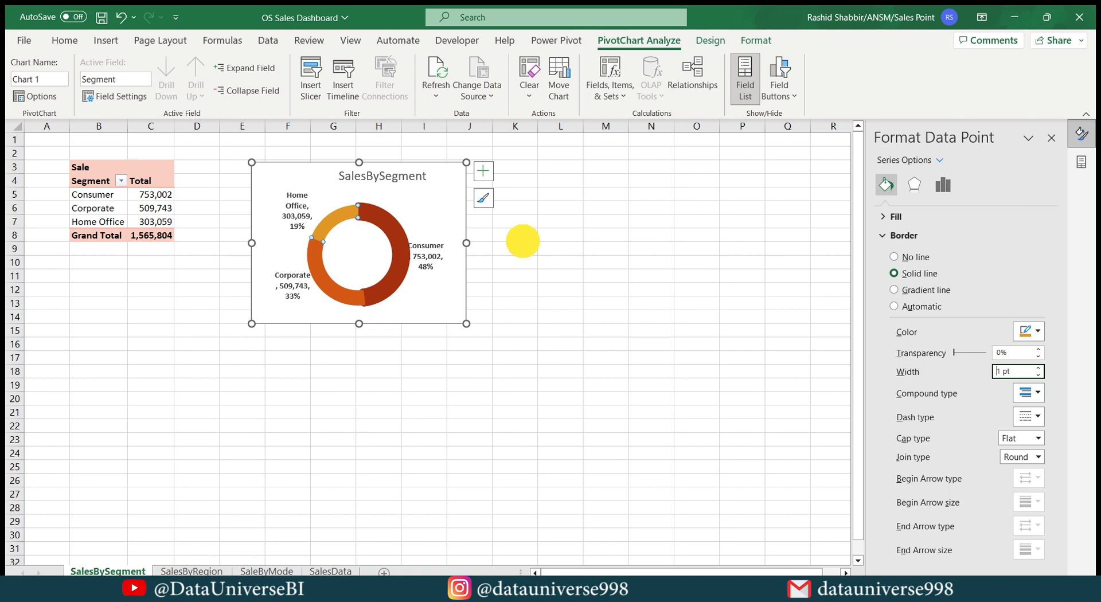
left_click(521, 236)
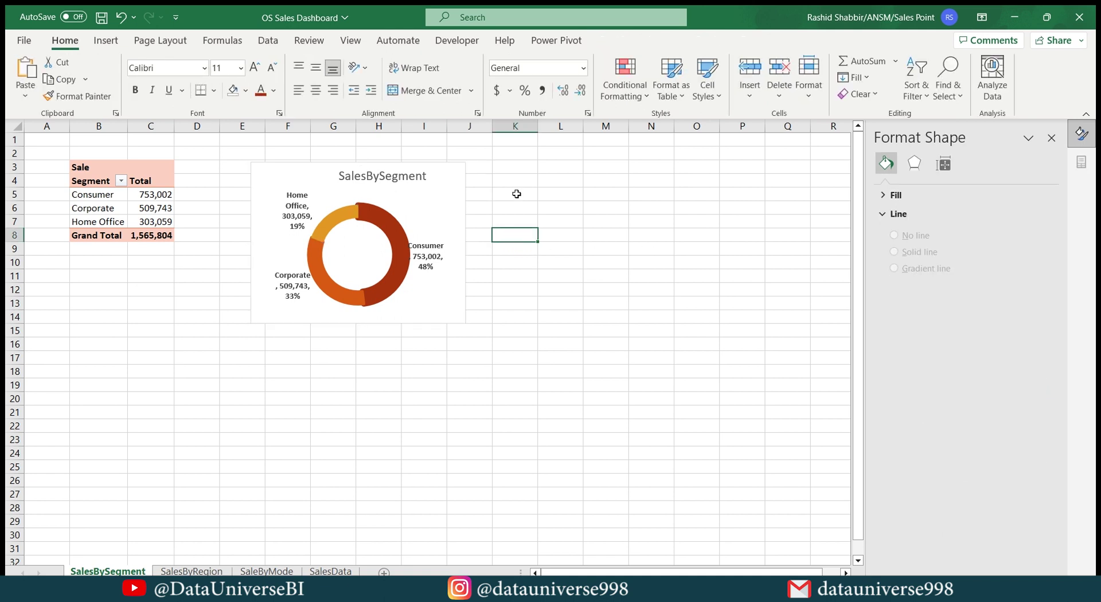
Copy the SalesBySegment sheet and name the new sheet MonthSalesTrend.
right_click(118, 571)
left_click(168, 411)
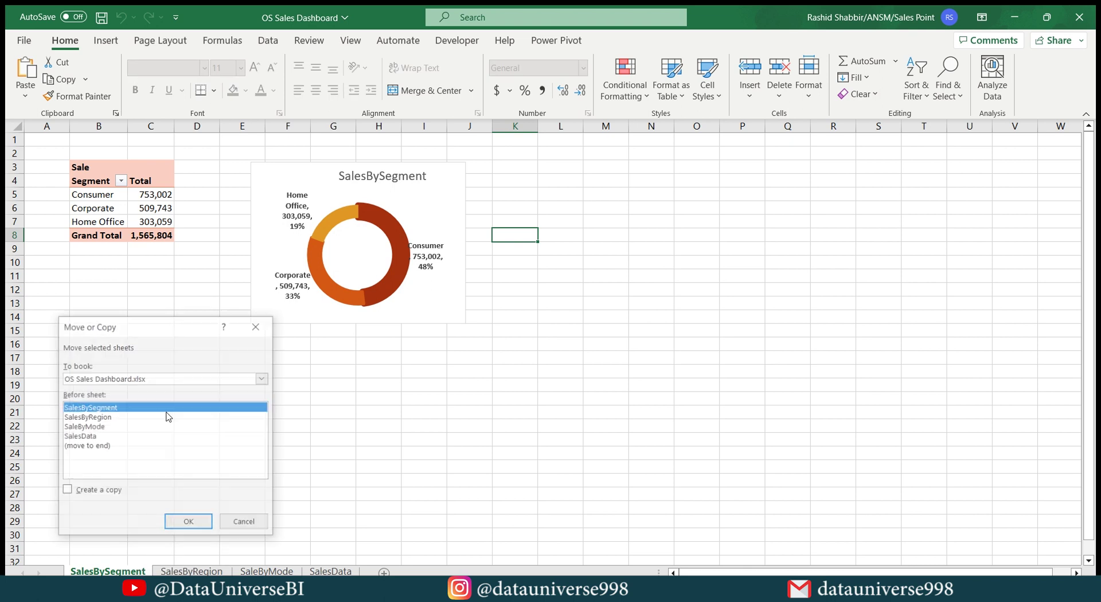
left_click(67, 489)
left_click(188, 521)
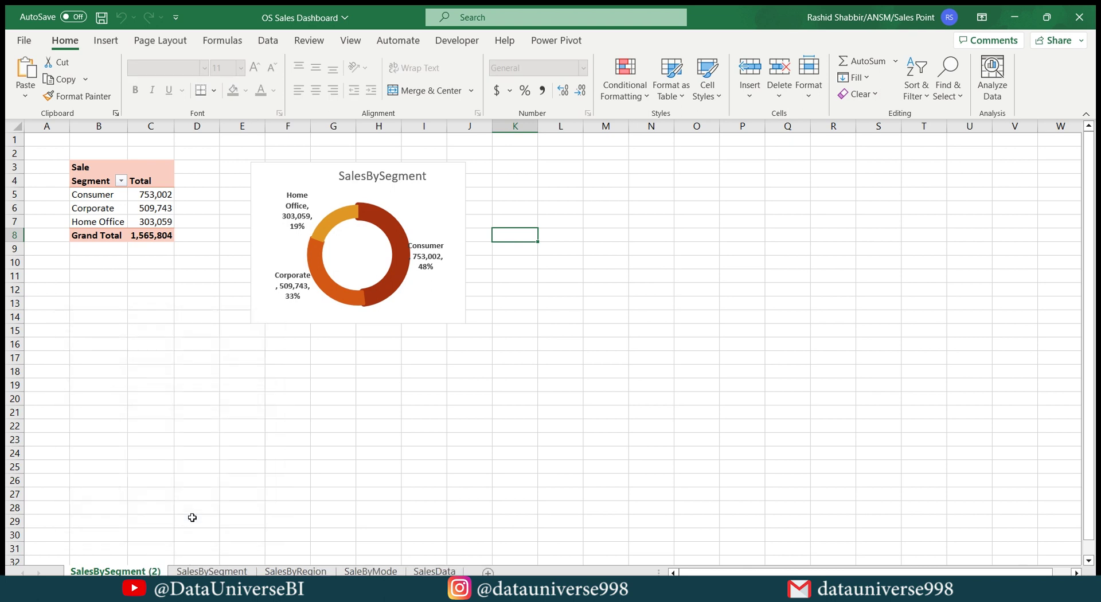
left_click(140, 568)
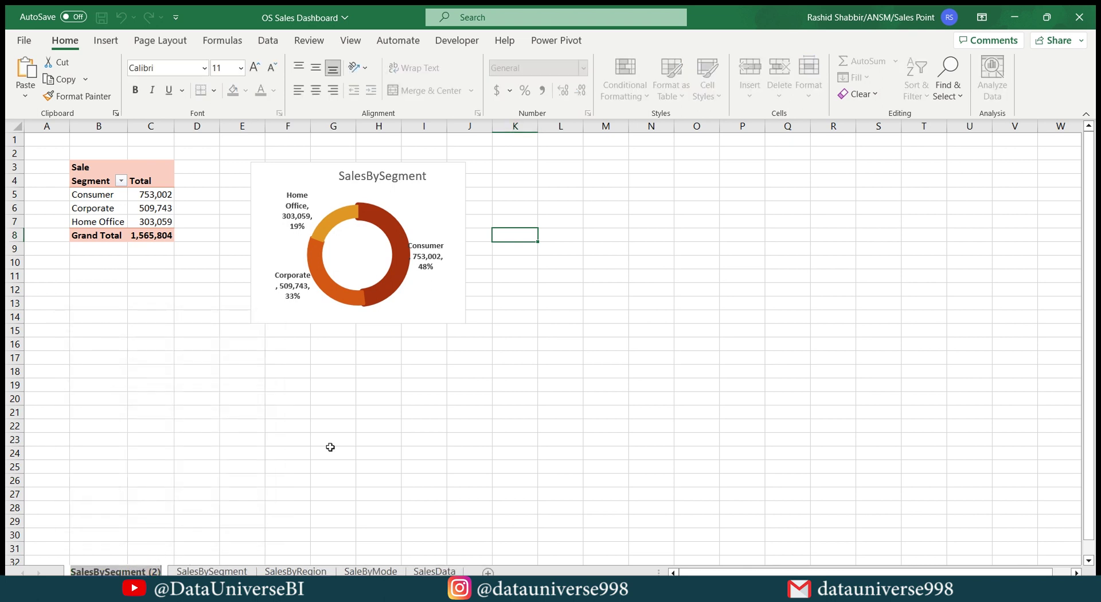
key("alt+h")
type("orMo")
type("SalesTrend")
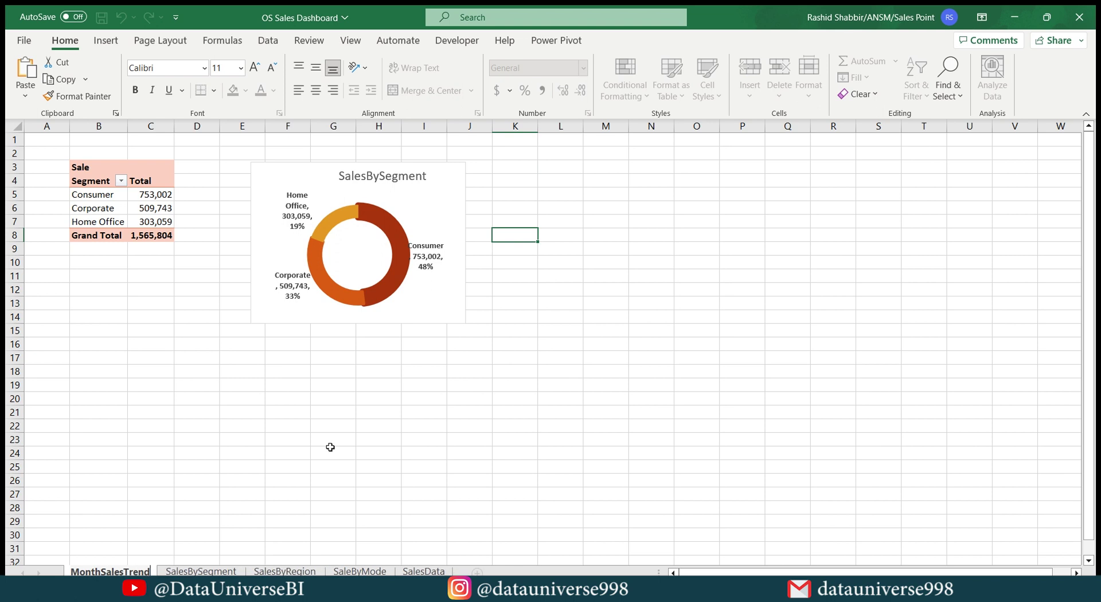
key("Return")
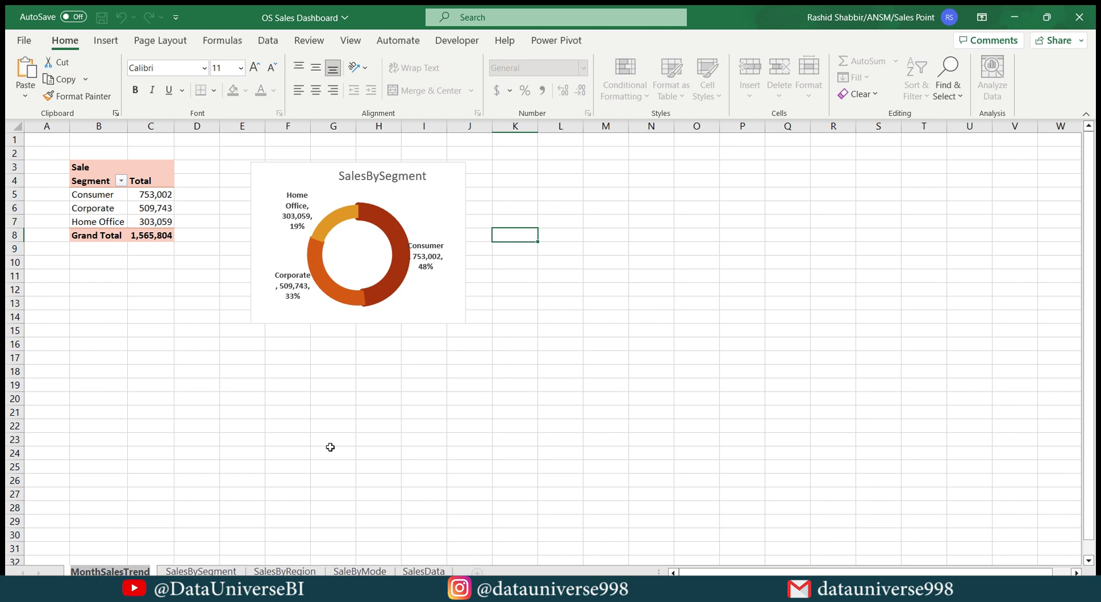
Rename the copied pivot table to MonthSalesTrend.
left_click(151, 195)
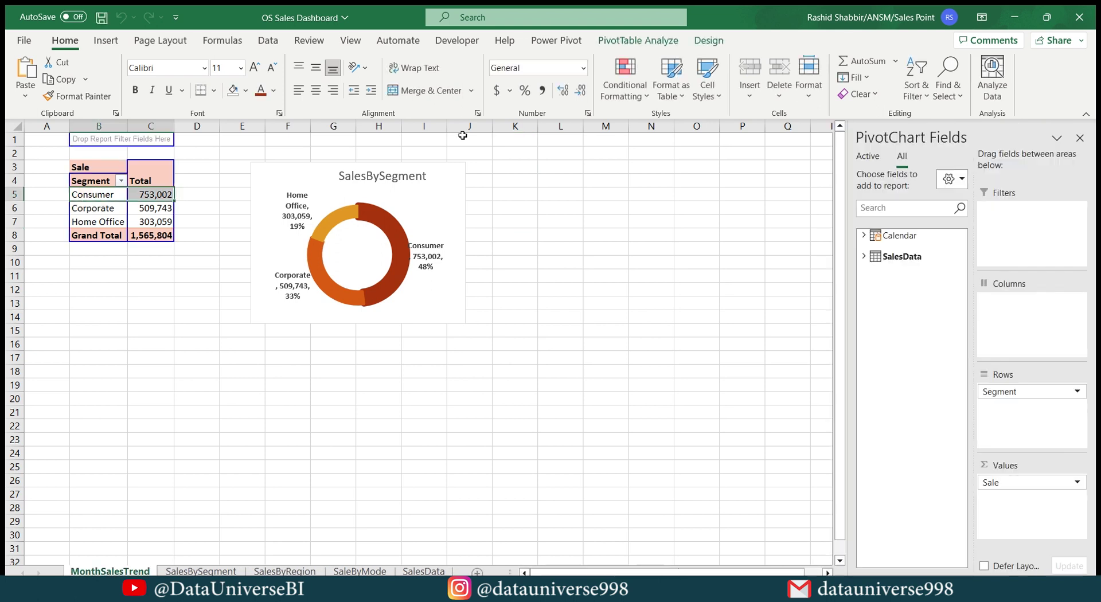
left_click(635, 41)
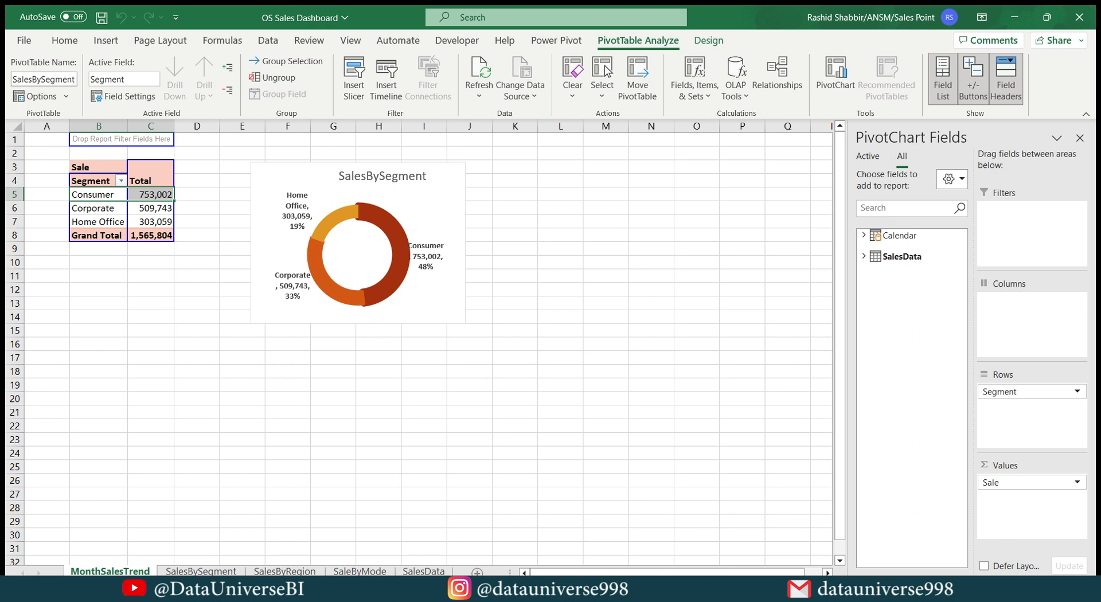
double_click(54, 76)
type("MonthSalesTrend")
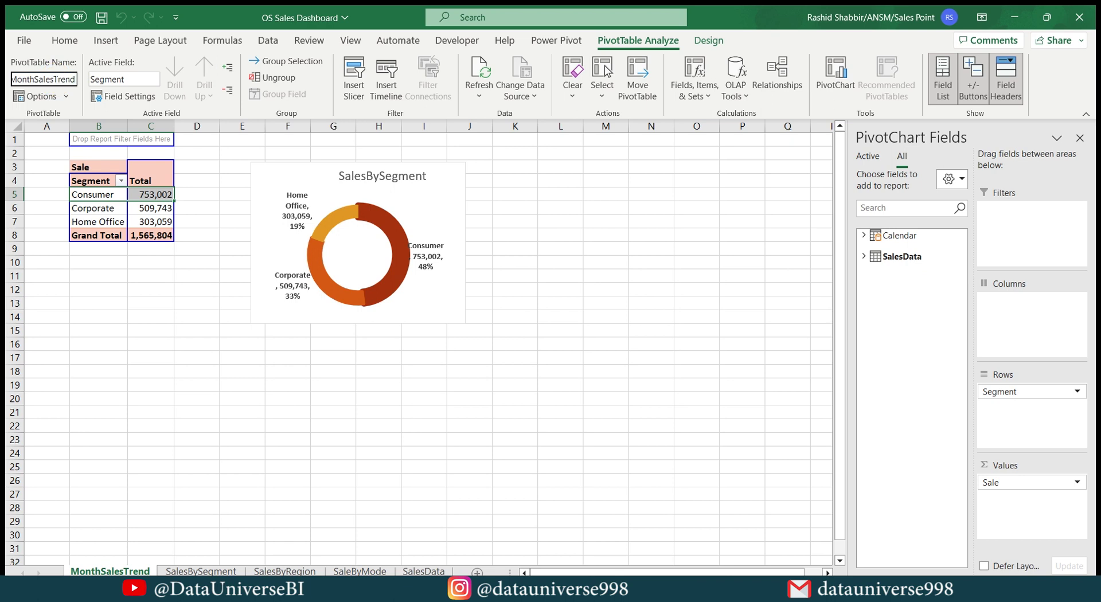
key("Return")
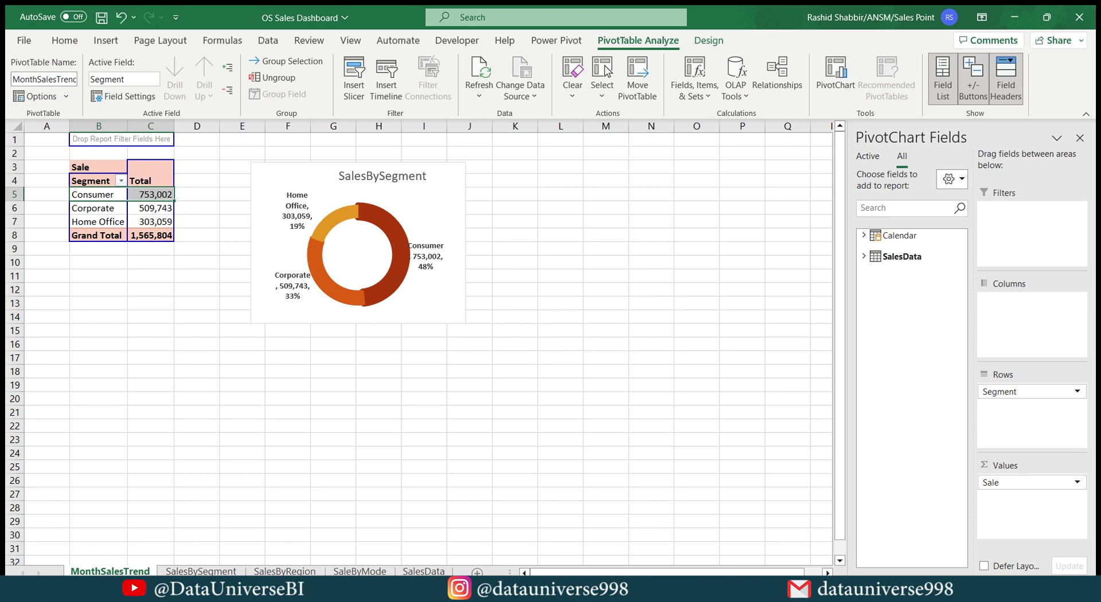
Replace Segment with Calendar's Month Number in rows and Year in columns.
right_click(88, 195)
left_click(90, 195)
left_click_drag(992, 390, 814, 318)
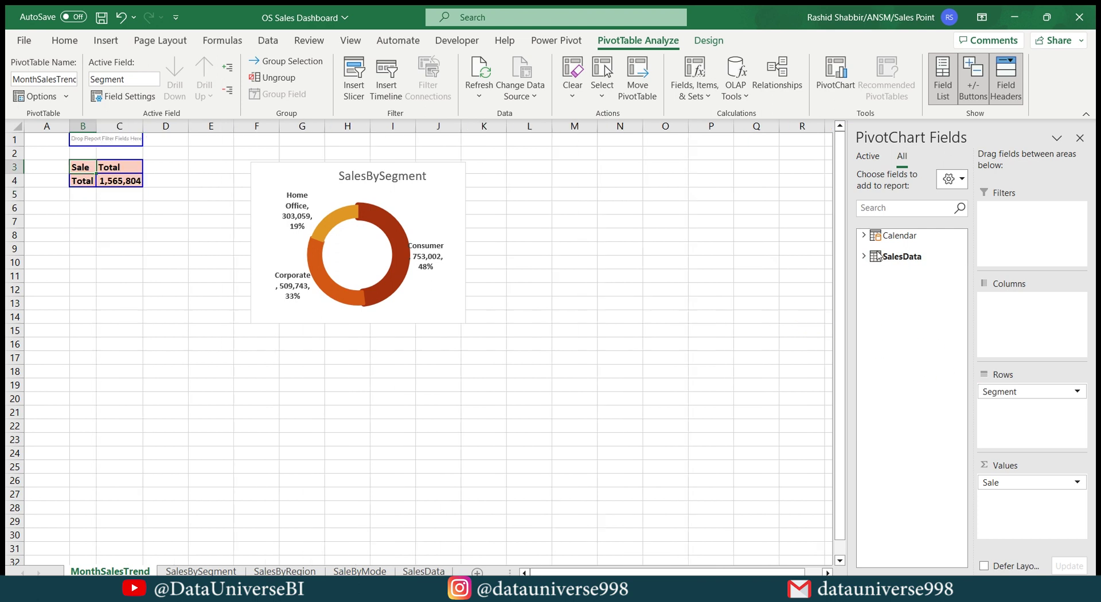
left_click(863, 235)
left_click(877, 265)
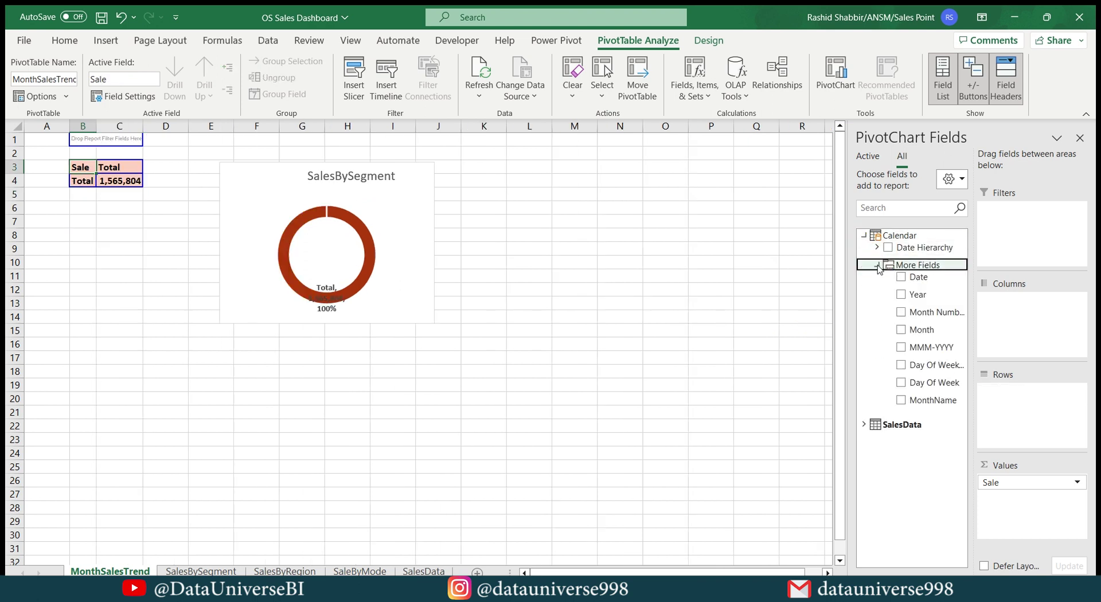
left_click_drag(934, 312, 997, 412)
left_click_drag(917, 294, 1038, 337)
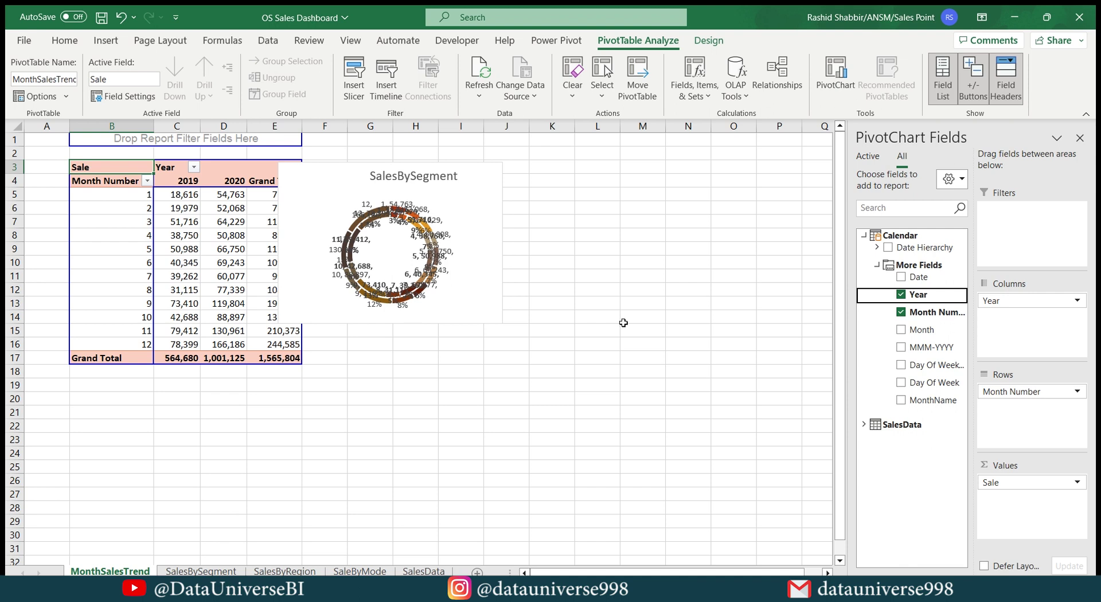
Change the pivot chart type to Stacked Area.
right_click(482, 175)
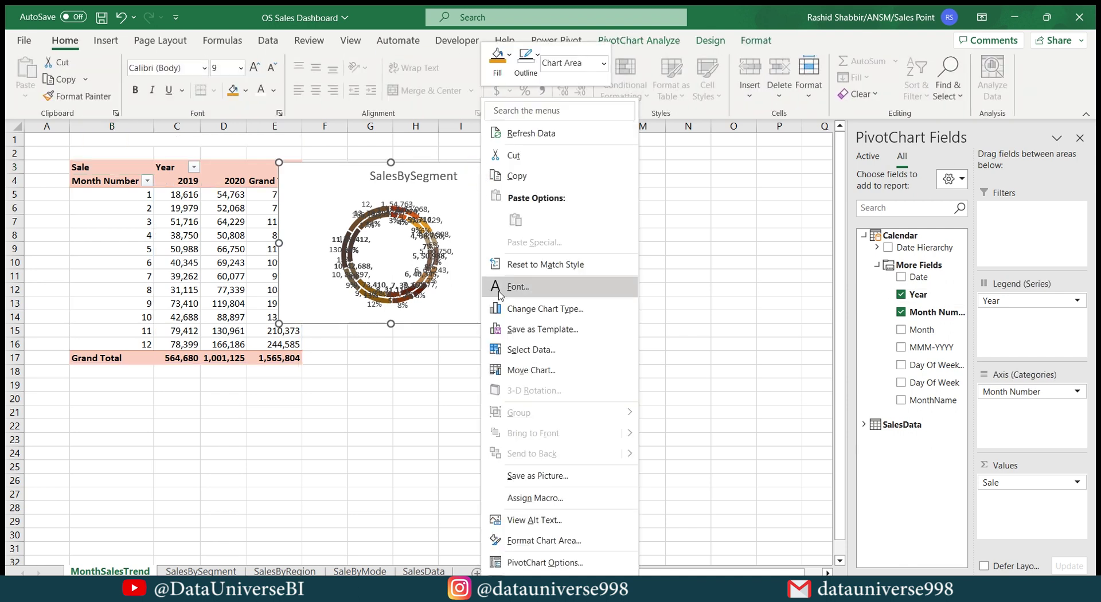
left_click(562, 311)
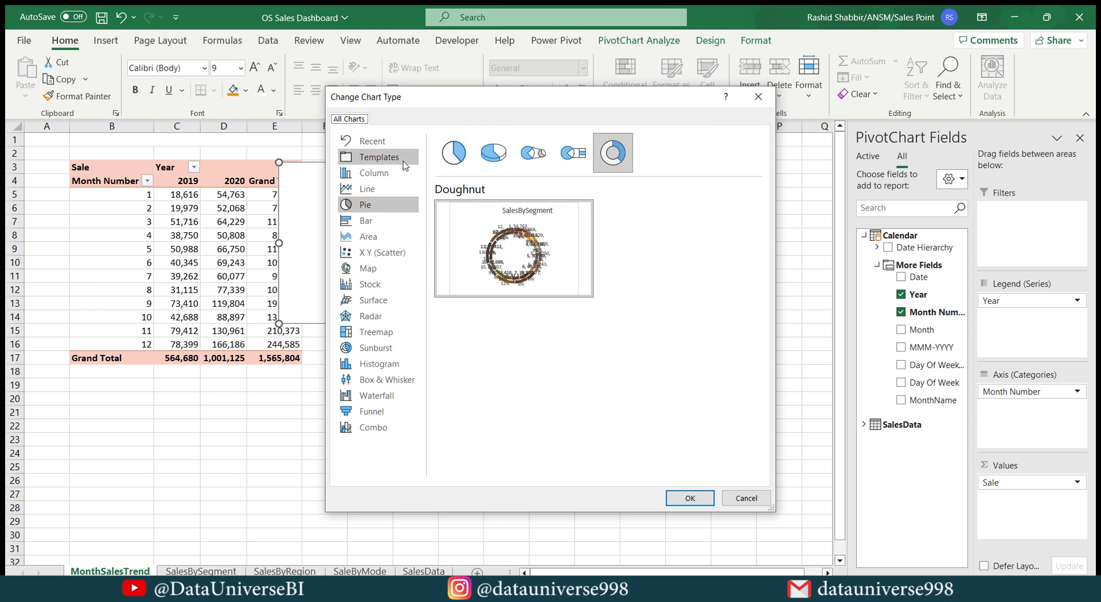
left_click(367, 236)
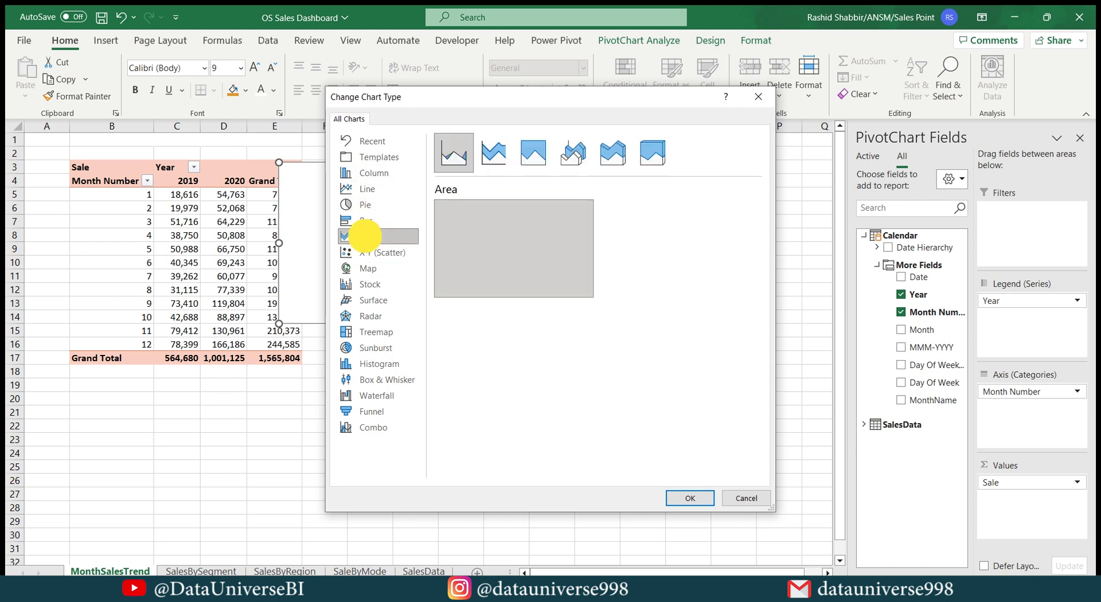
left_click(494, 150)
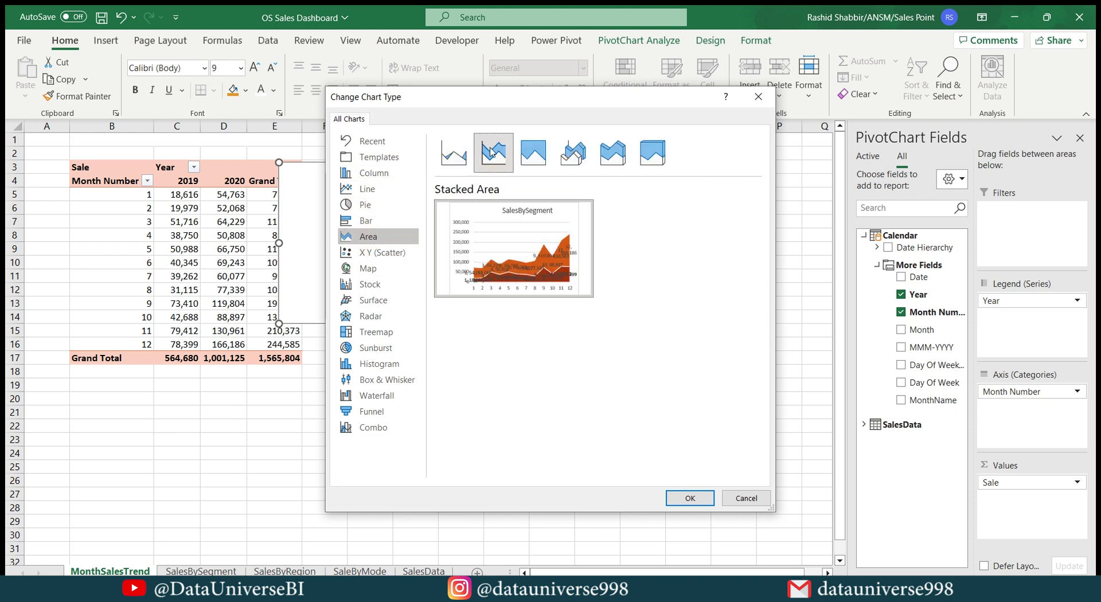
left_click(691, 497)
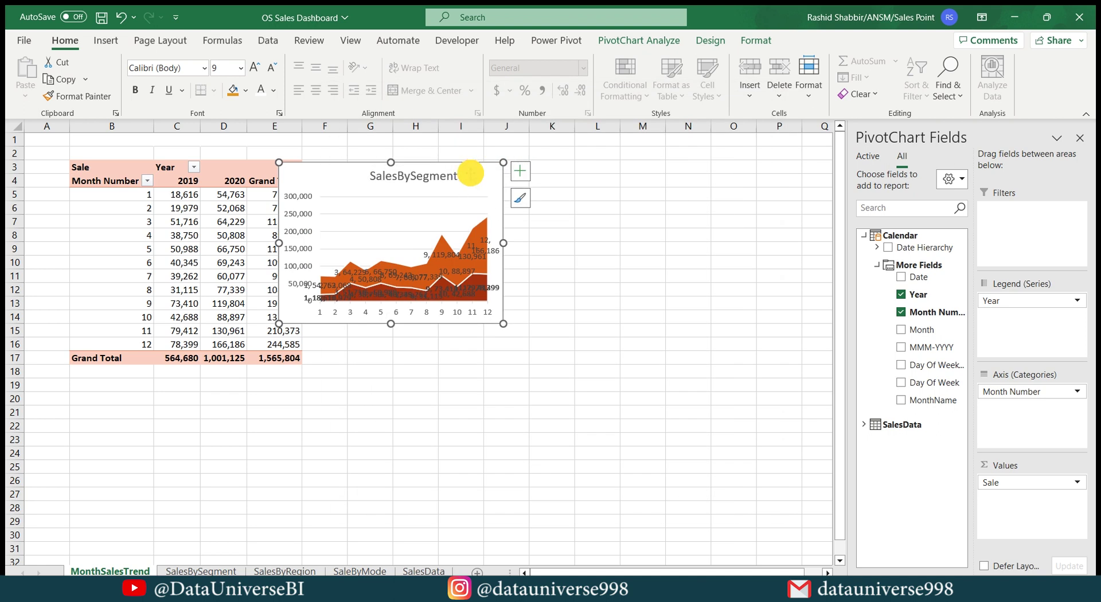
Resize the chart to 3" height and 5.7" width.
left_click(745, 40)
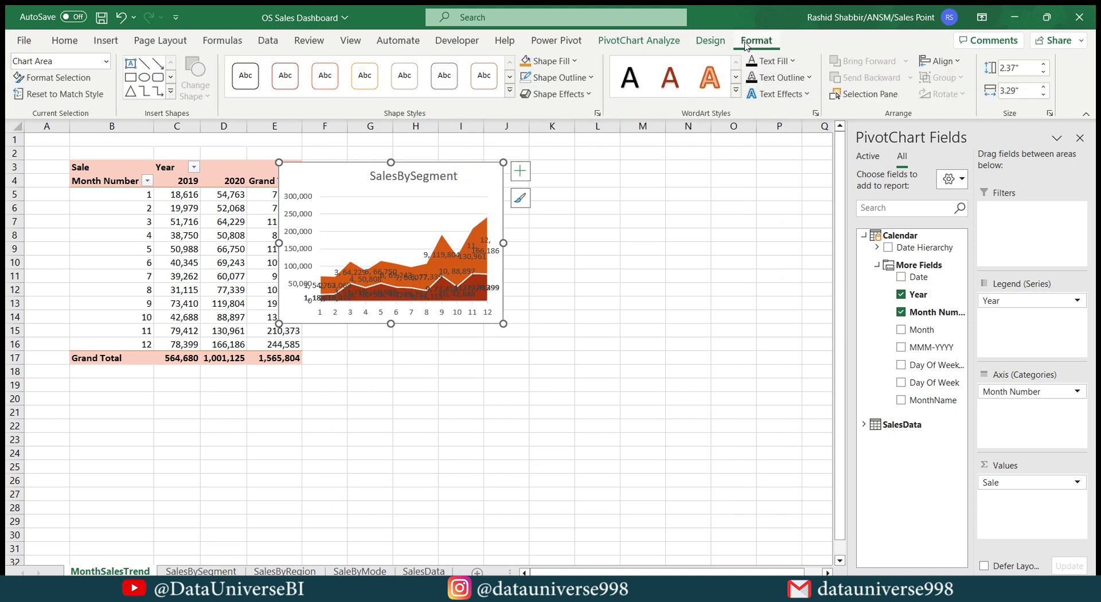
left_click(1000, 69)
type("3")
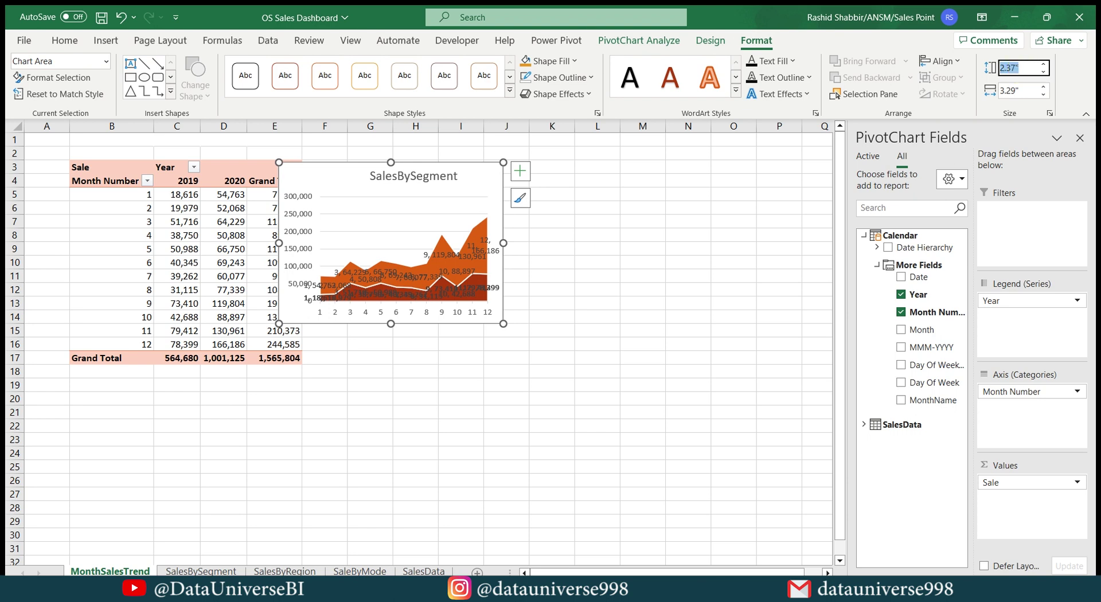
key("Tab")
type("5")
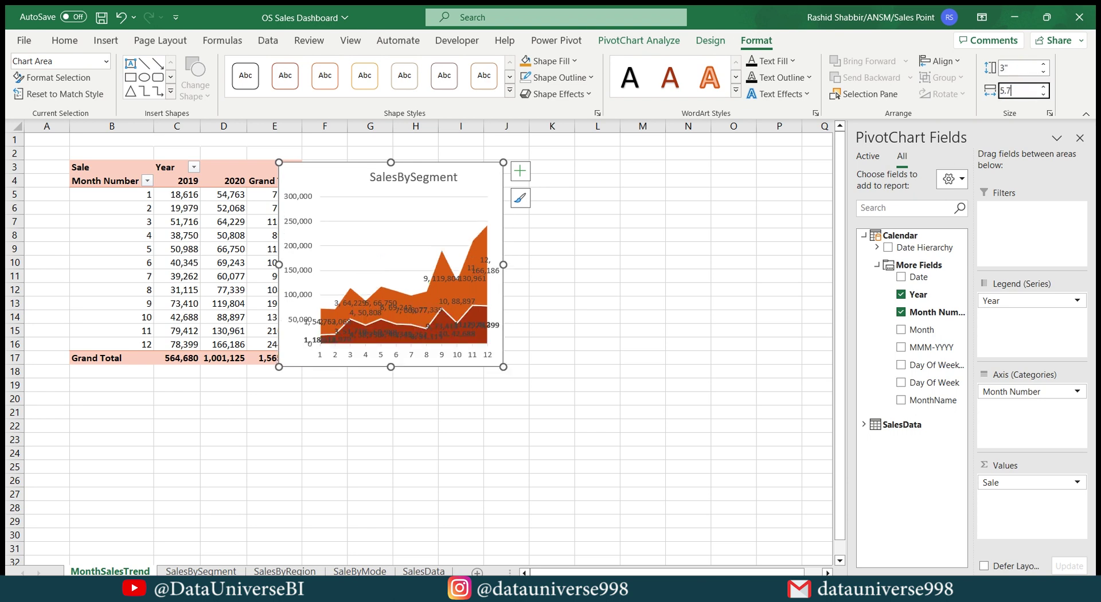
key("Return")
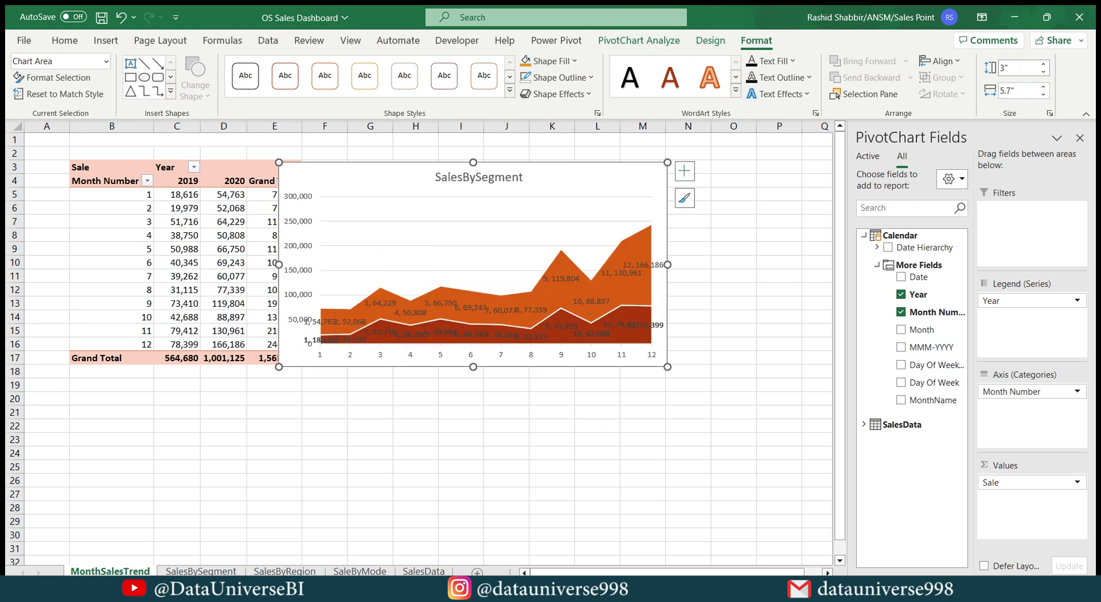
Turn off data labels and give the lower area series a solid black border.
left_click(690, 173)
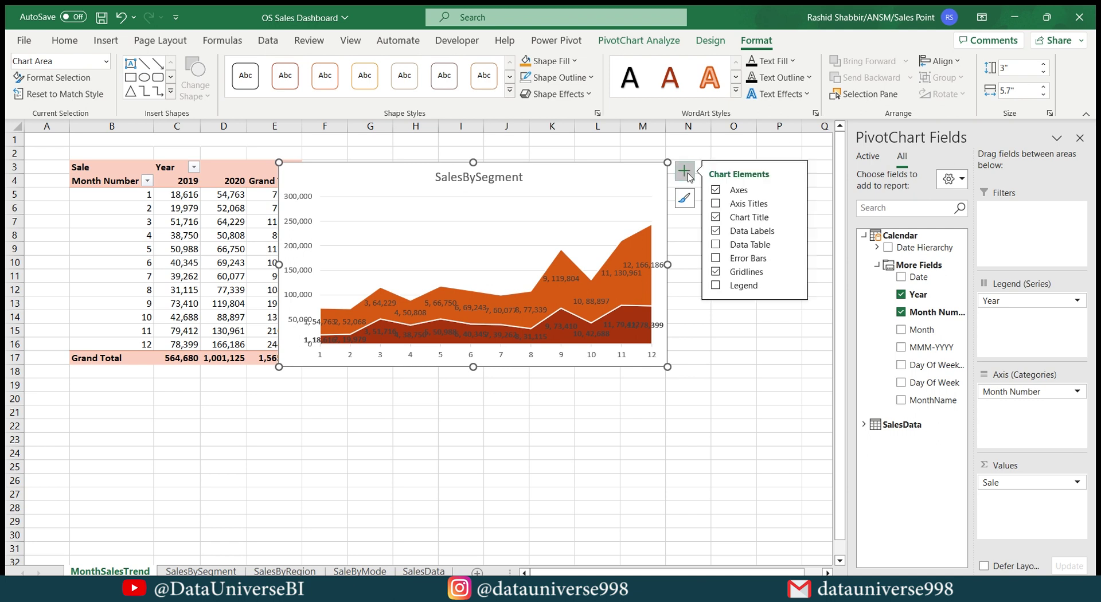
left_click(716, 231)
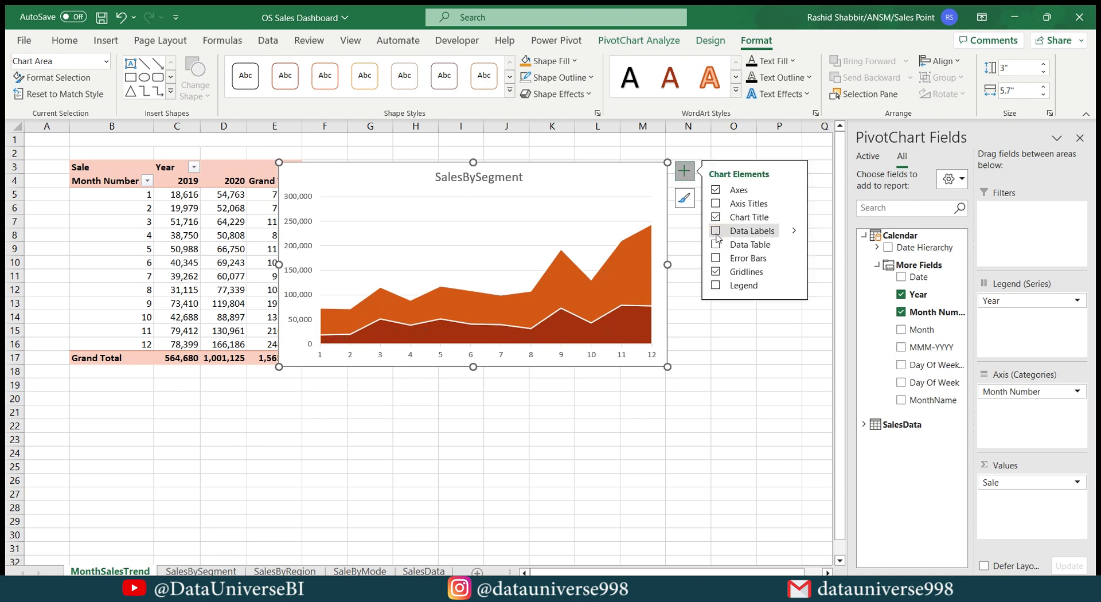
double_click(568, 179)
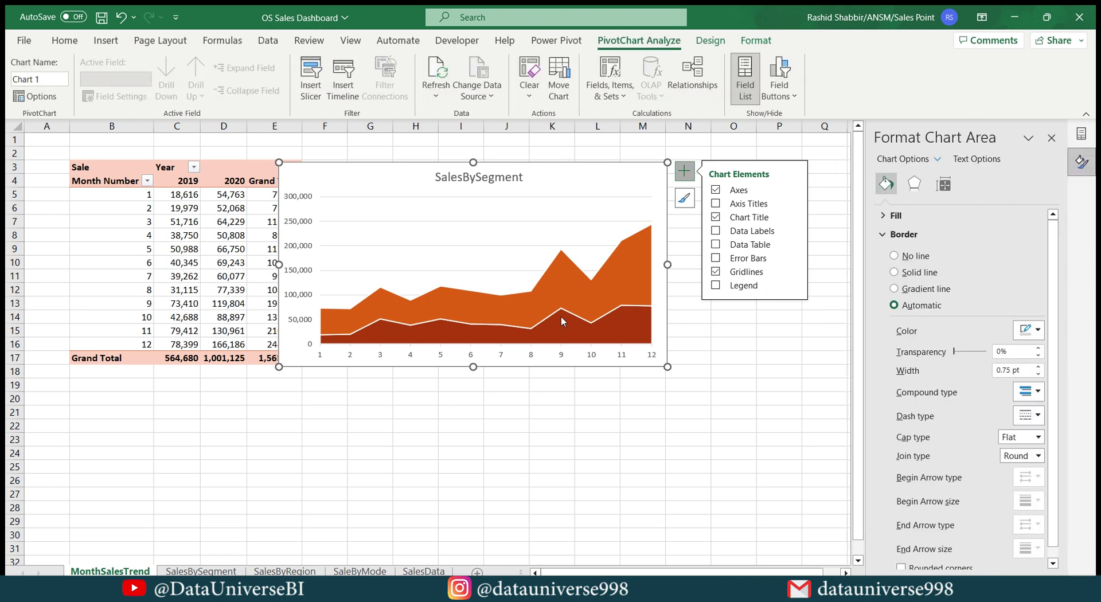
left_click(563, 321)
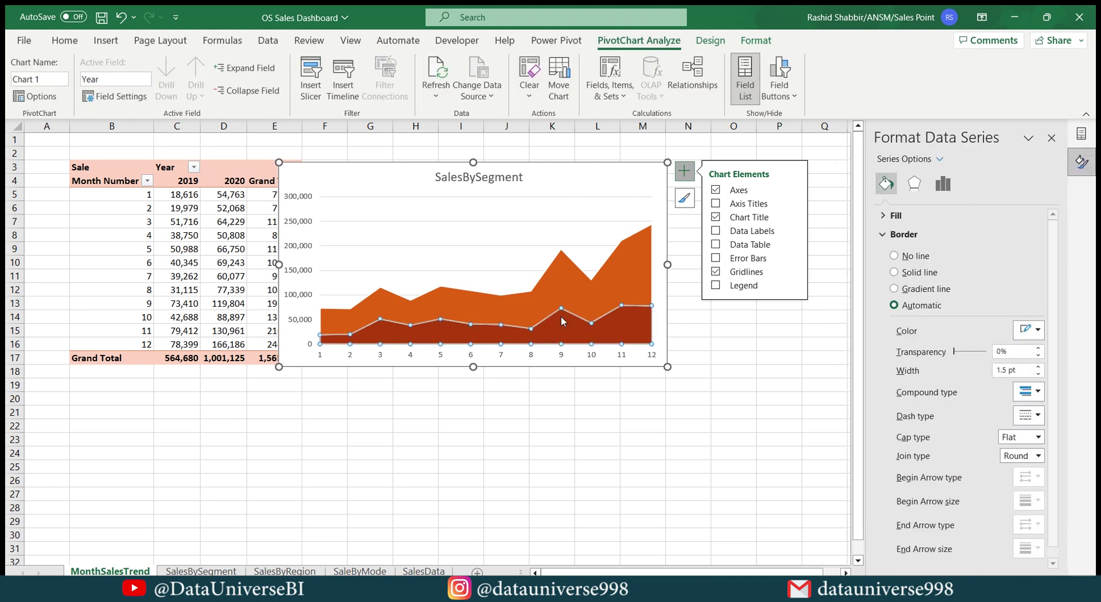
left_click(894, 273)
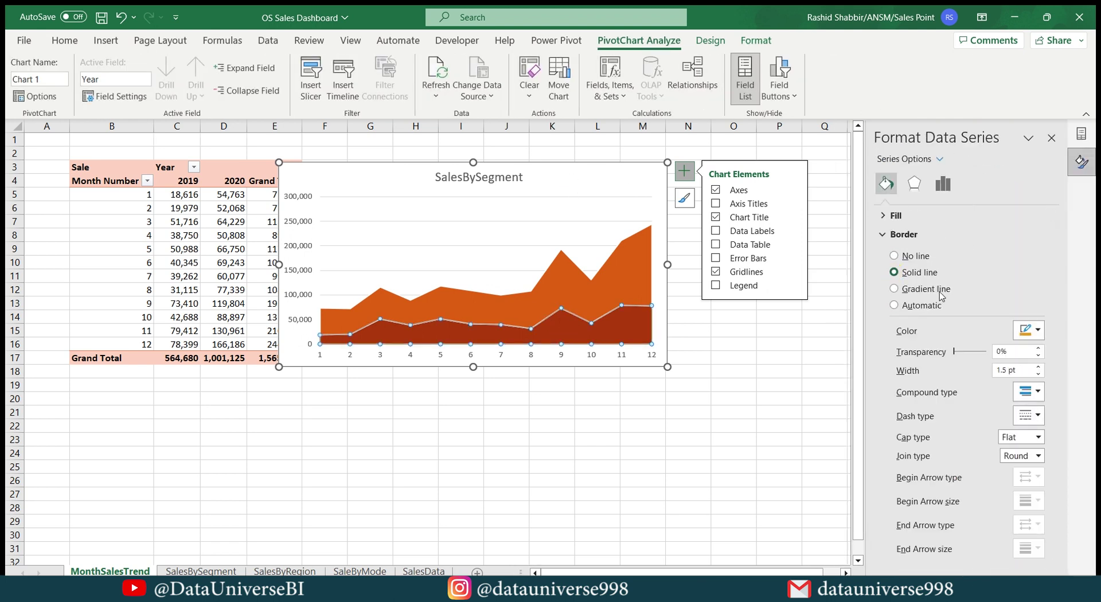
left_click(1038, 331)
left_click(1000, 365)
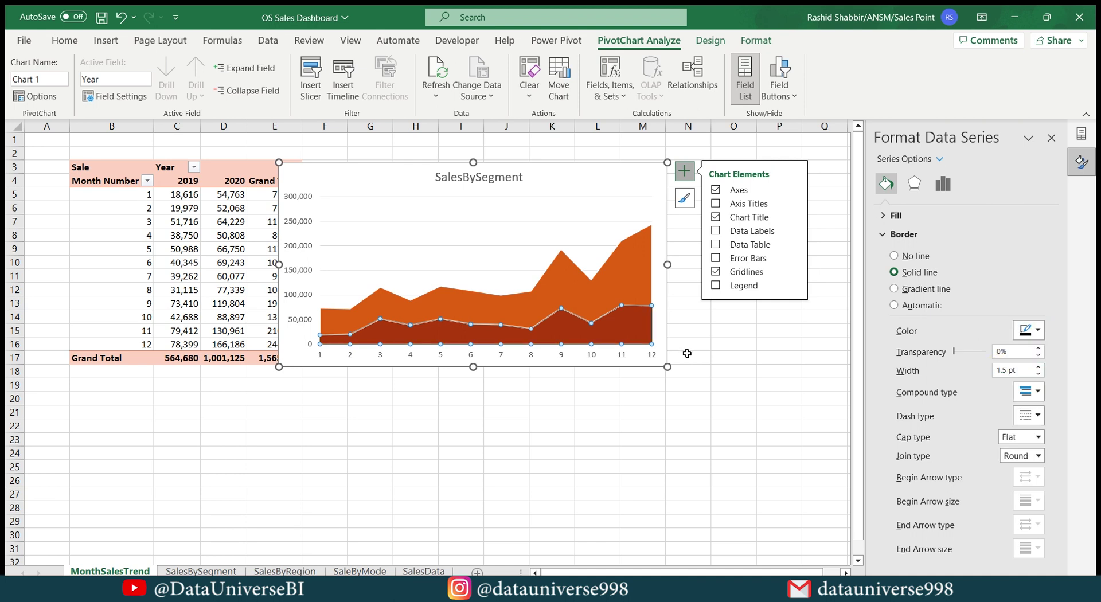
left_click(639, 407)
Give the upper area series a solid black border too.
left_click(561, 252)
left_click(943, 184)
left_click(885, 183)
left_click(894, 272)
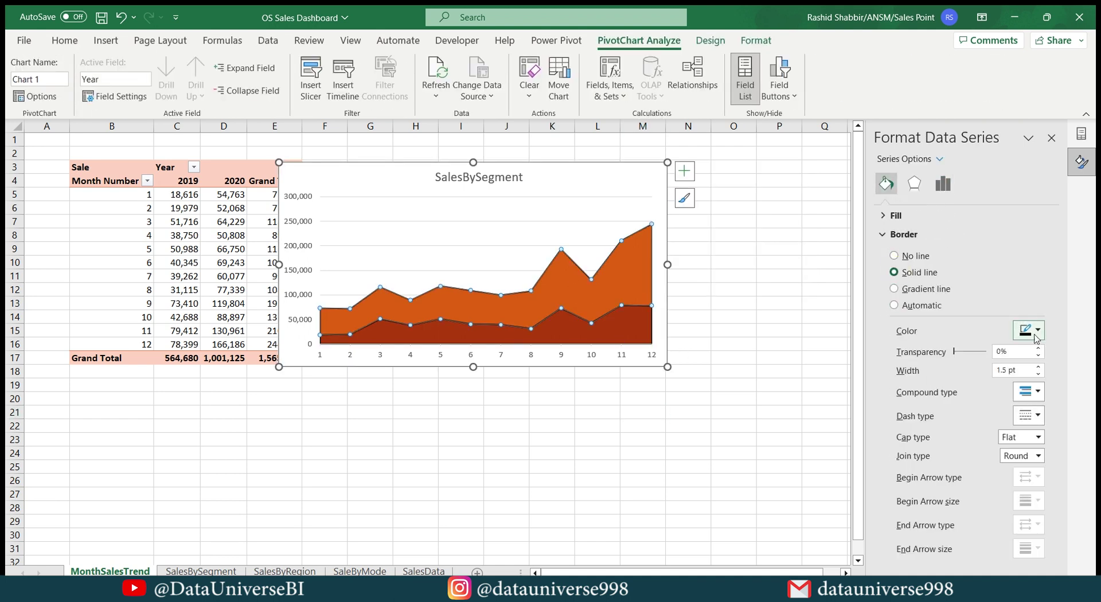
left_click(1037, 330)
left_click(996, 368)
left_click(729, 246)
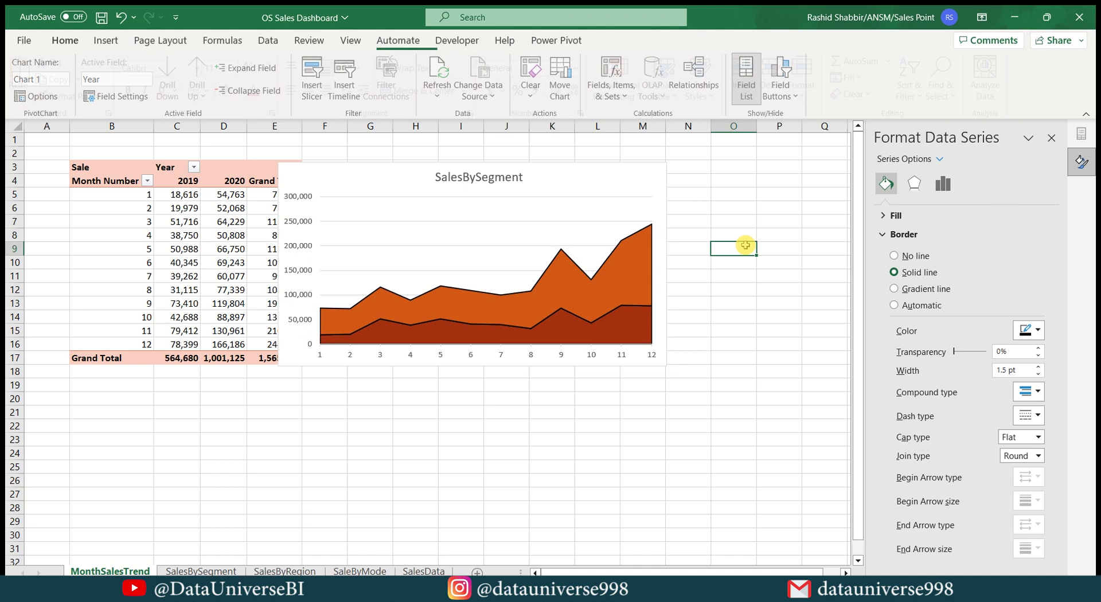
left_click(490, 179)
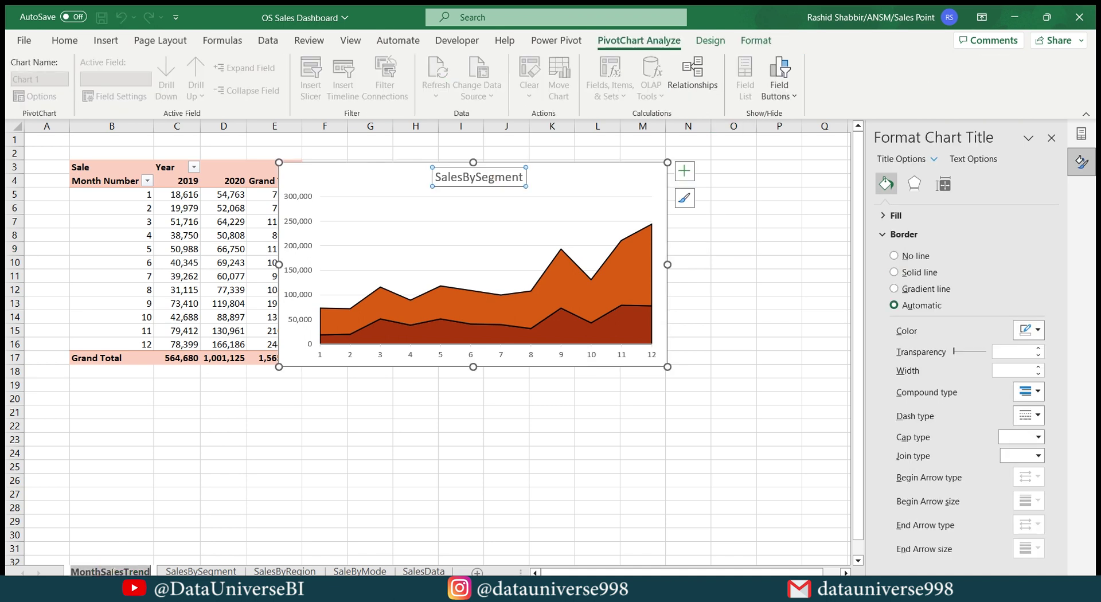
Retype the chart title as 'Month Sales Trend (2019 VS 2020)'.
double_click(465, 175)
type("Month S")
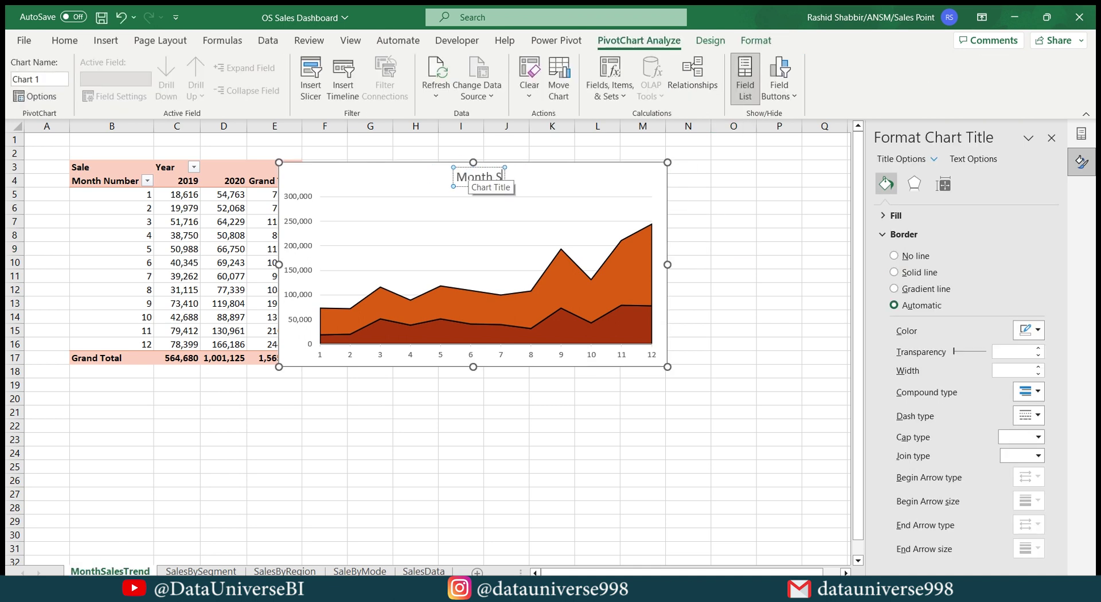
type("ales Tre")
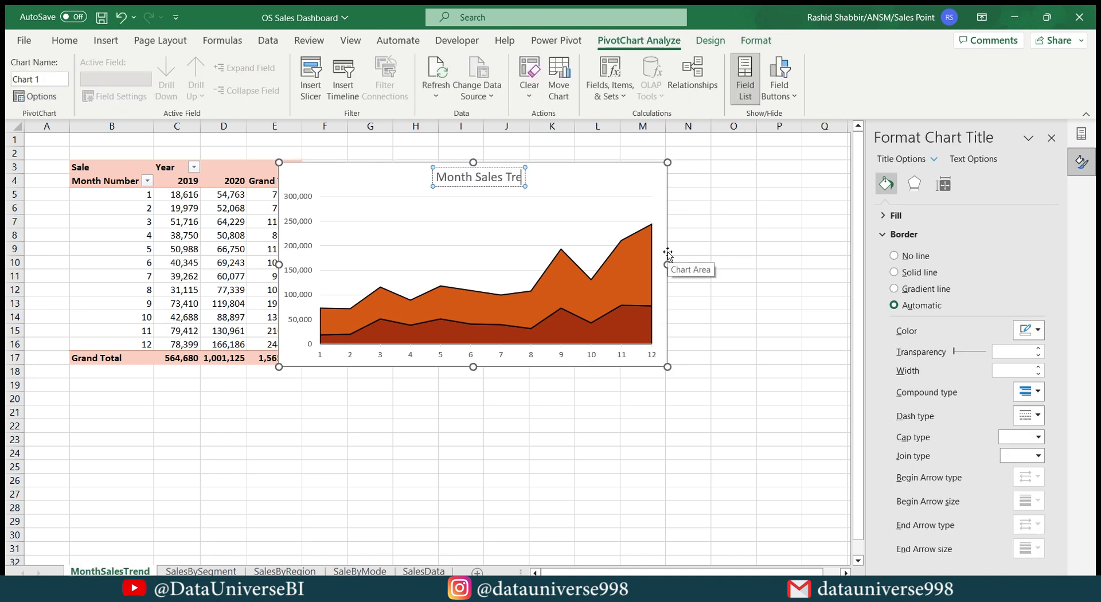
type("nd (20)")
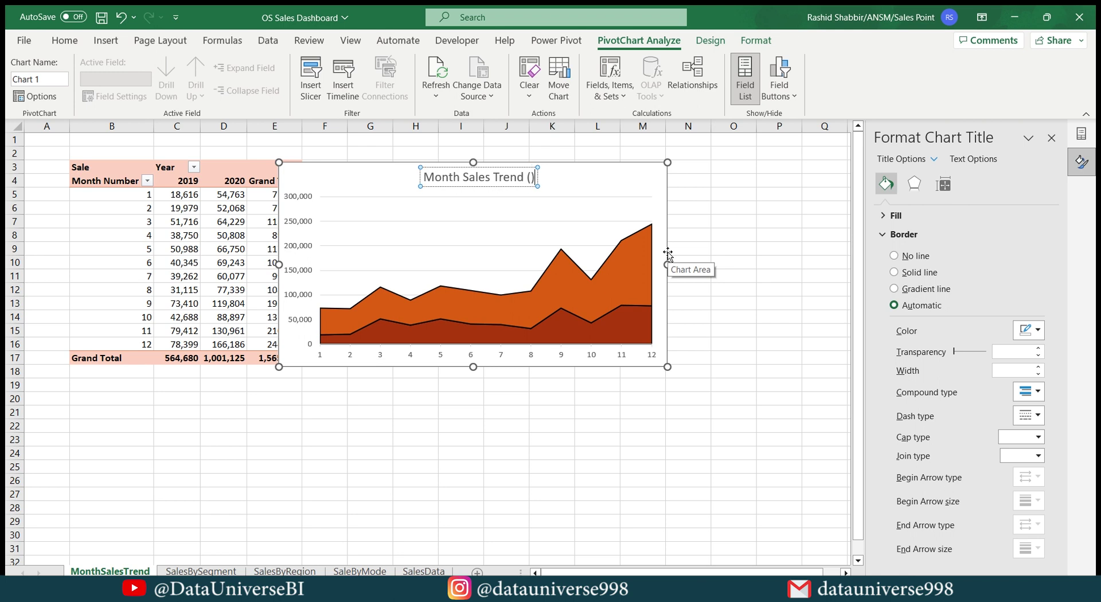
type("19")
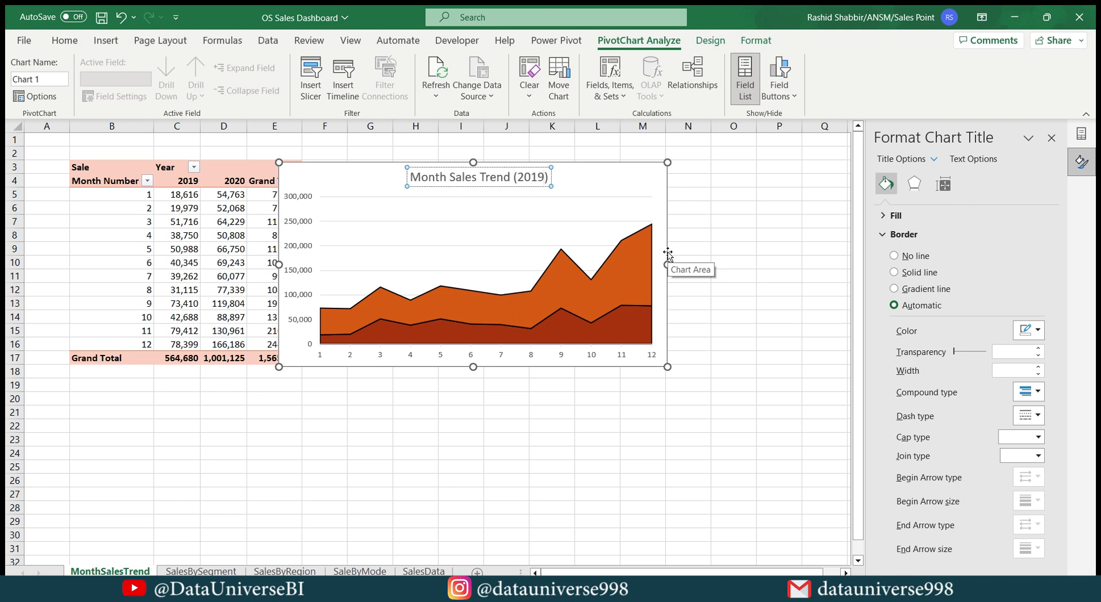
type(" VS 2020")
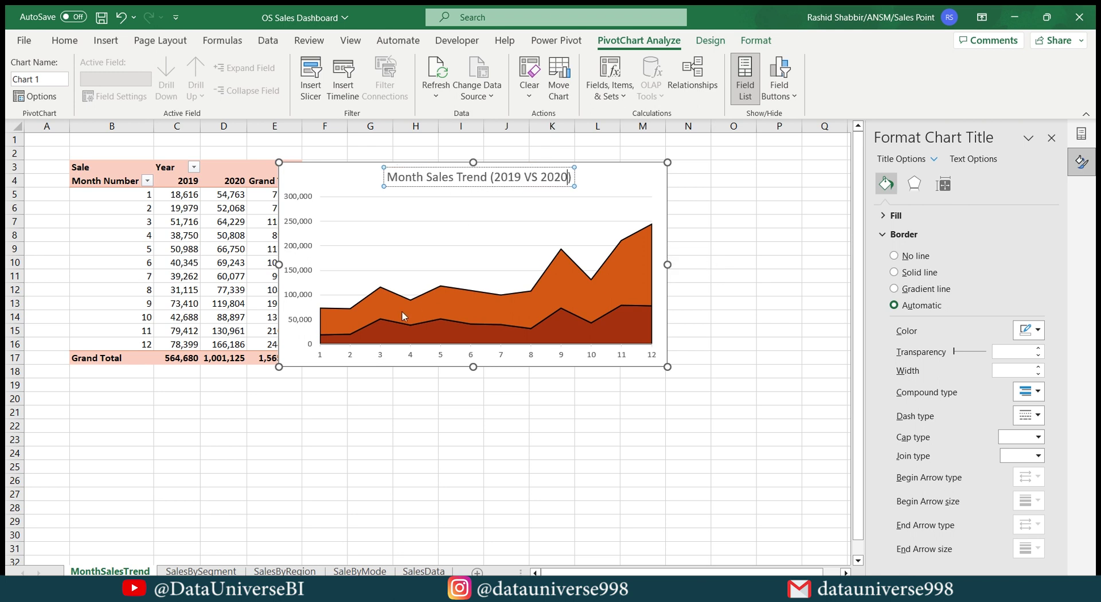
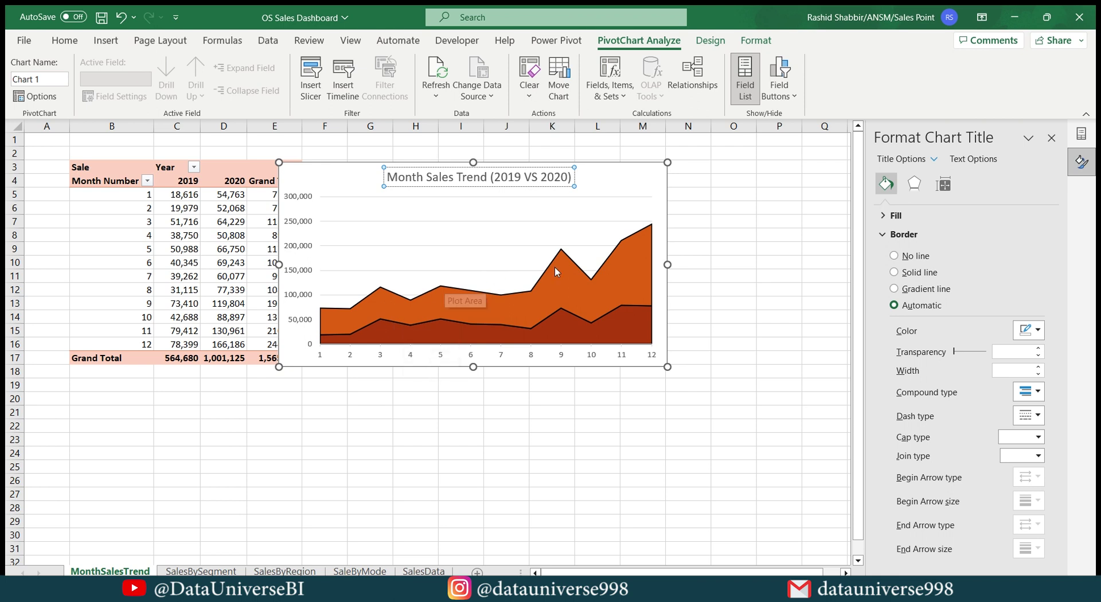
Drag the chart right so it no longer covers the pivot table's Grand Total column.
left_click(514, 387)
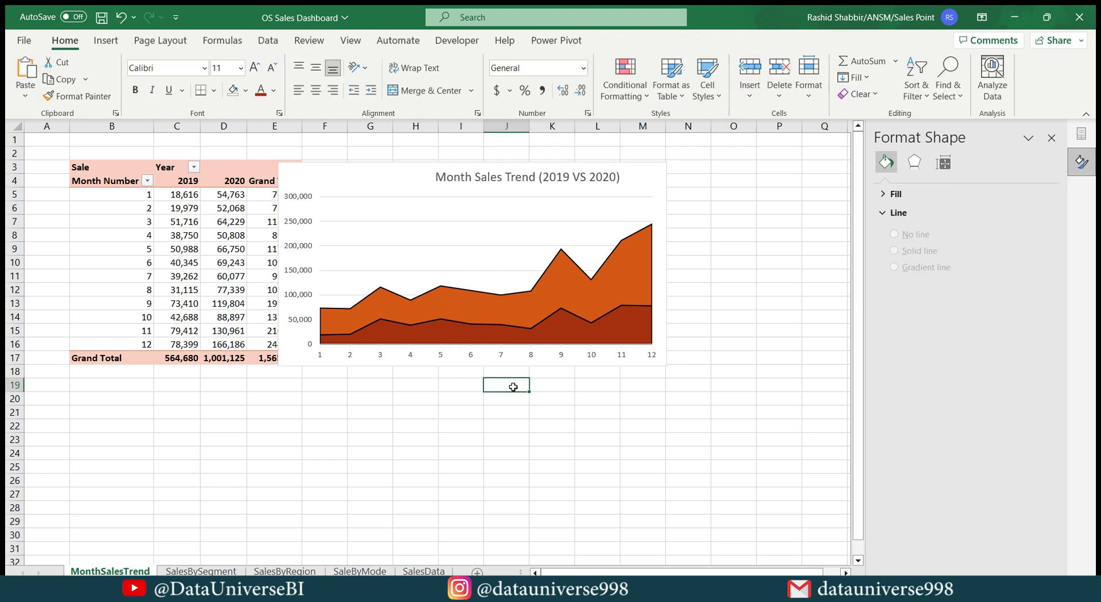
left_click_drag(380, 177, 462, 177)
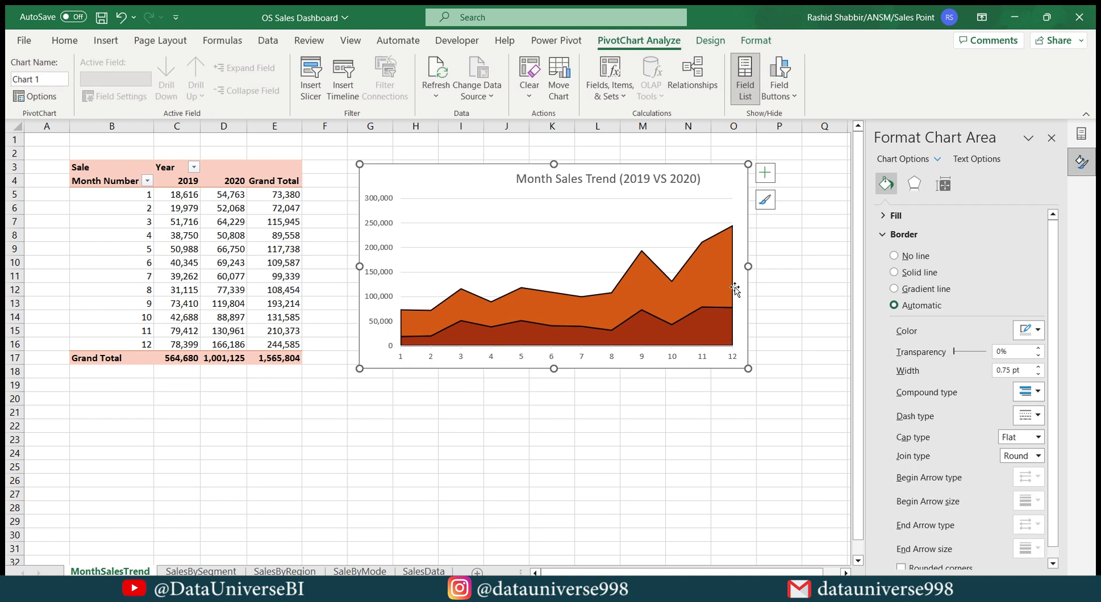
left_click(460, 153)
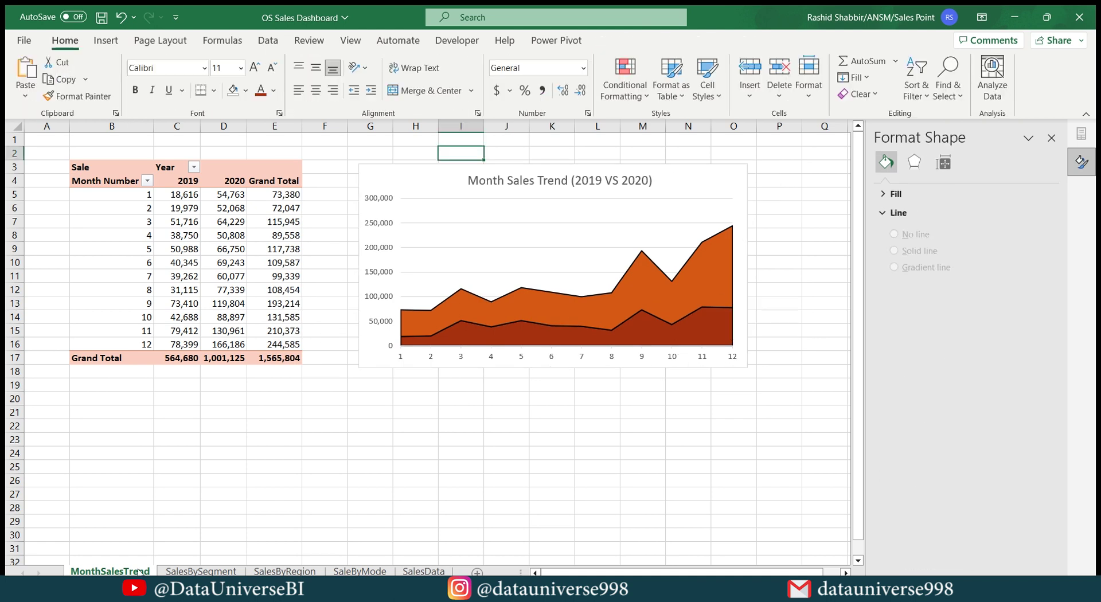
Make a copy of the MonthSalesTrend sheet.
right_click(139, 571)
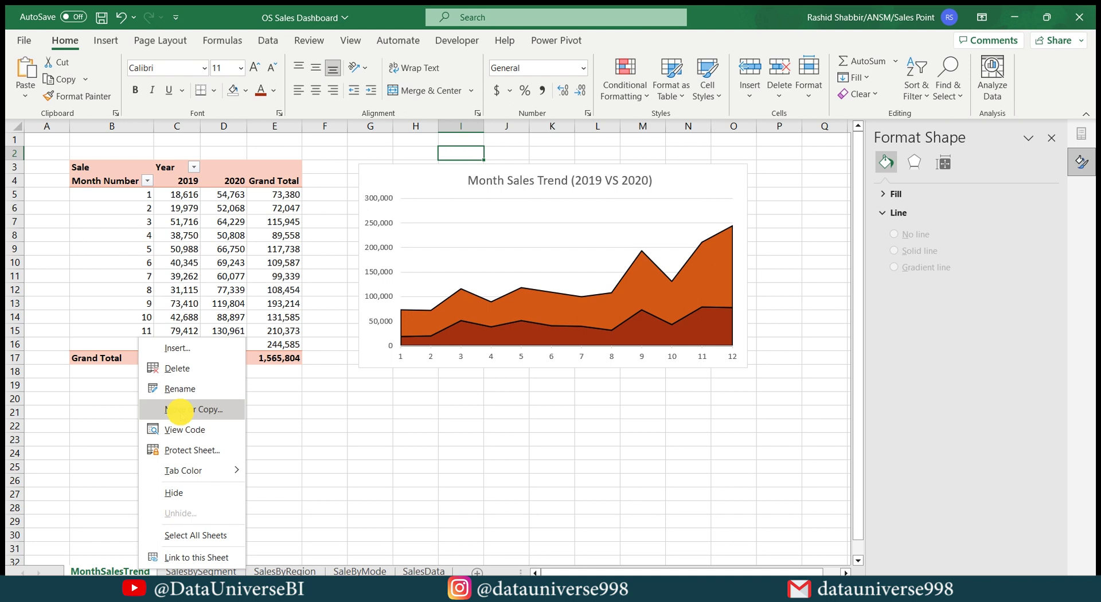
left_click(180, 409)
left_click(91, 494)
left_click(203, 523)
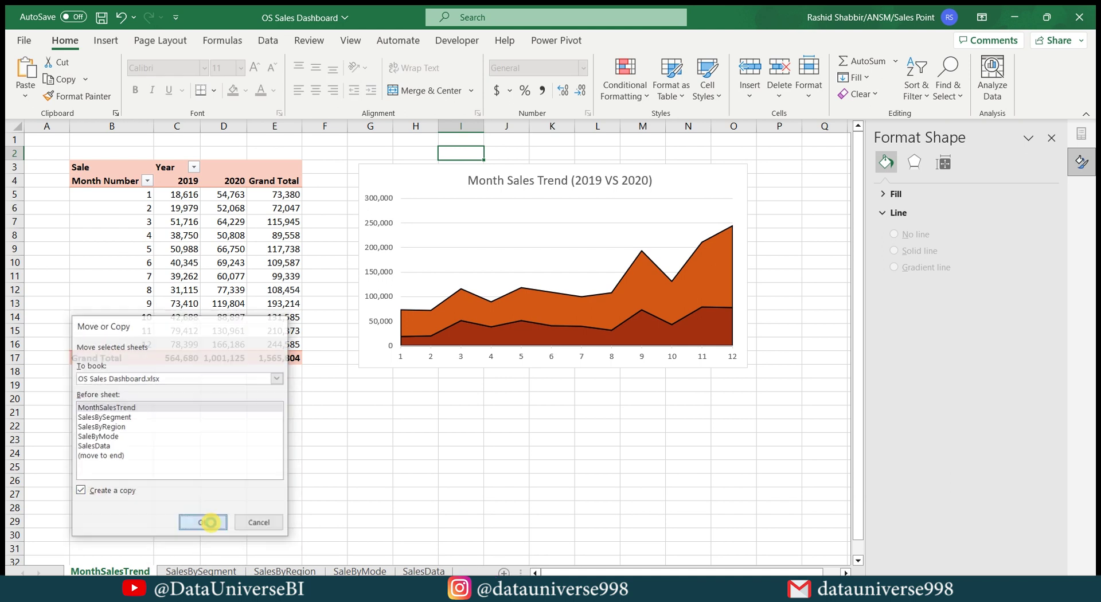
Rename the copied sheet MonthProfitTrend.
double_click(134, 570)
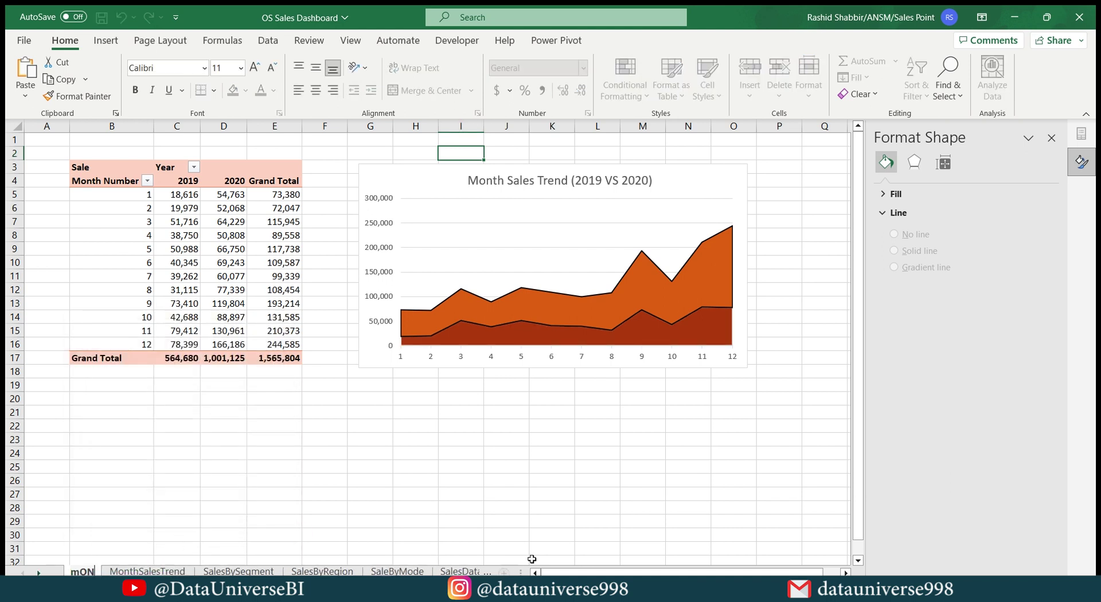
type("m")
key("BackSpace")
type("Month")
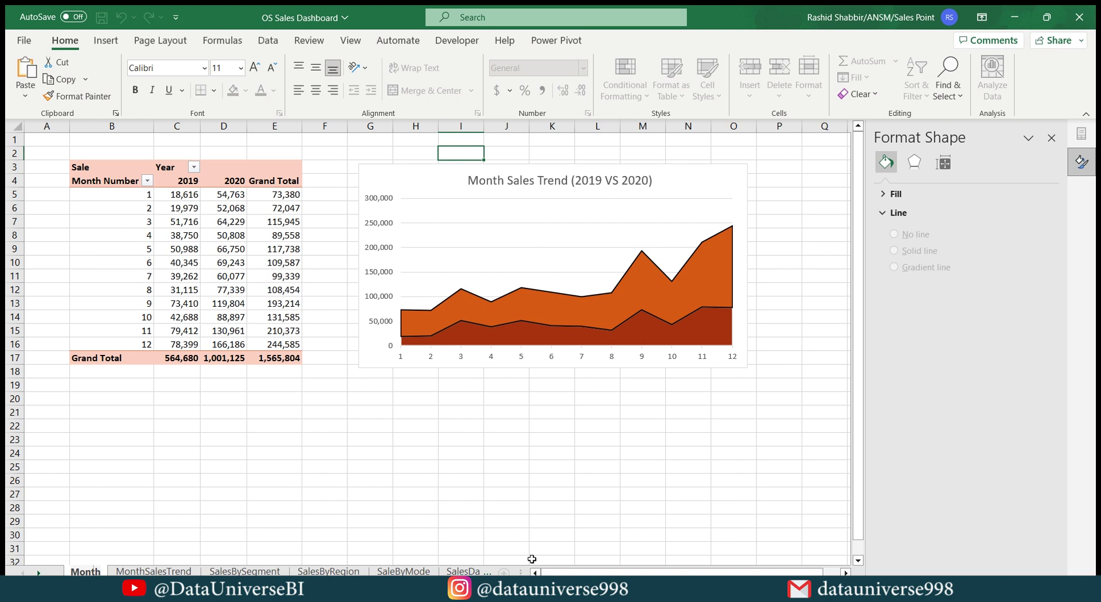
type("Pr4fit")
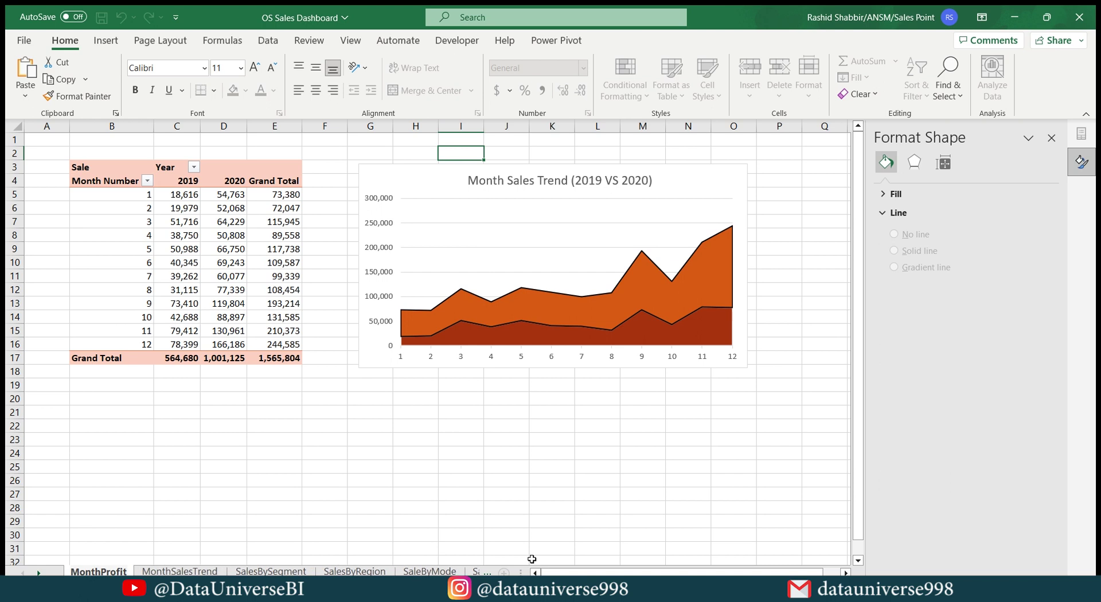
type("Trend")
key("Return")
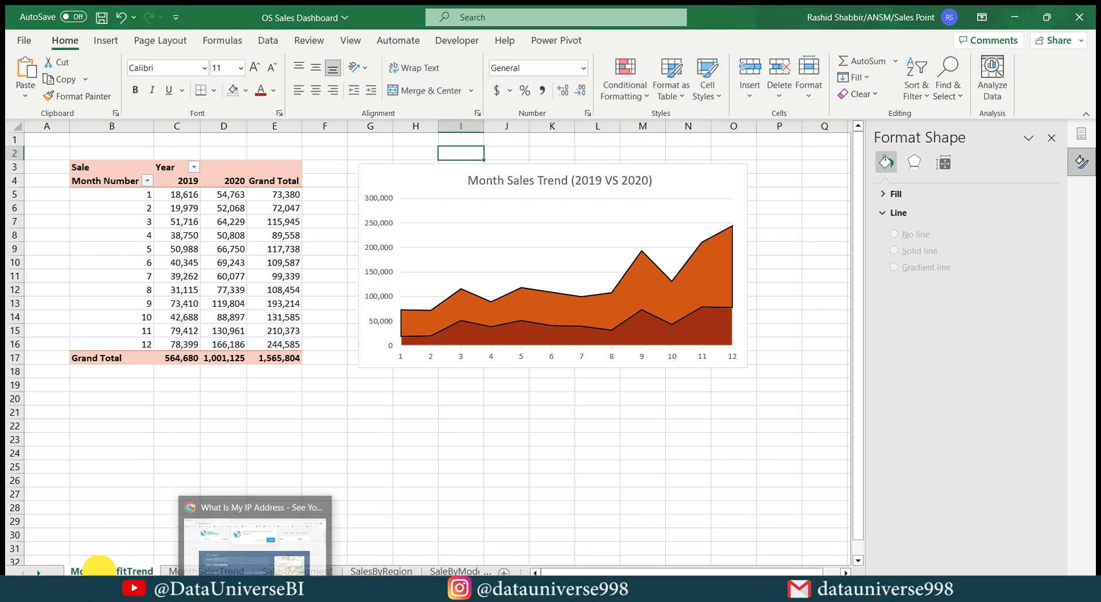
double_click(112, 571)
key("ctrl+c")
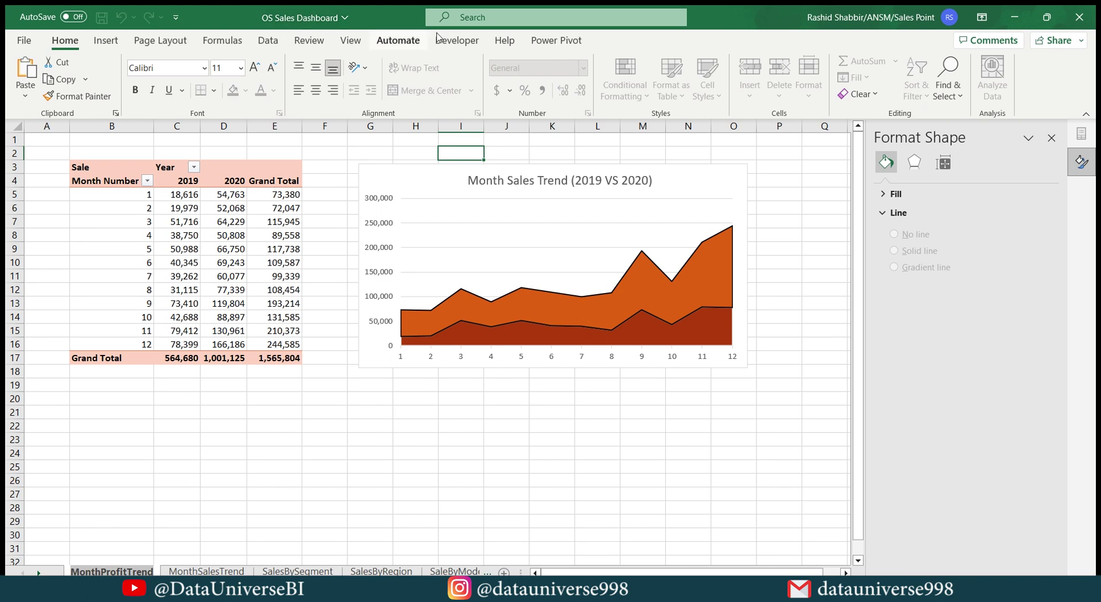
Name the pivot table MonthProfitTrend.
left_click(253, 206)
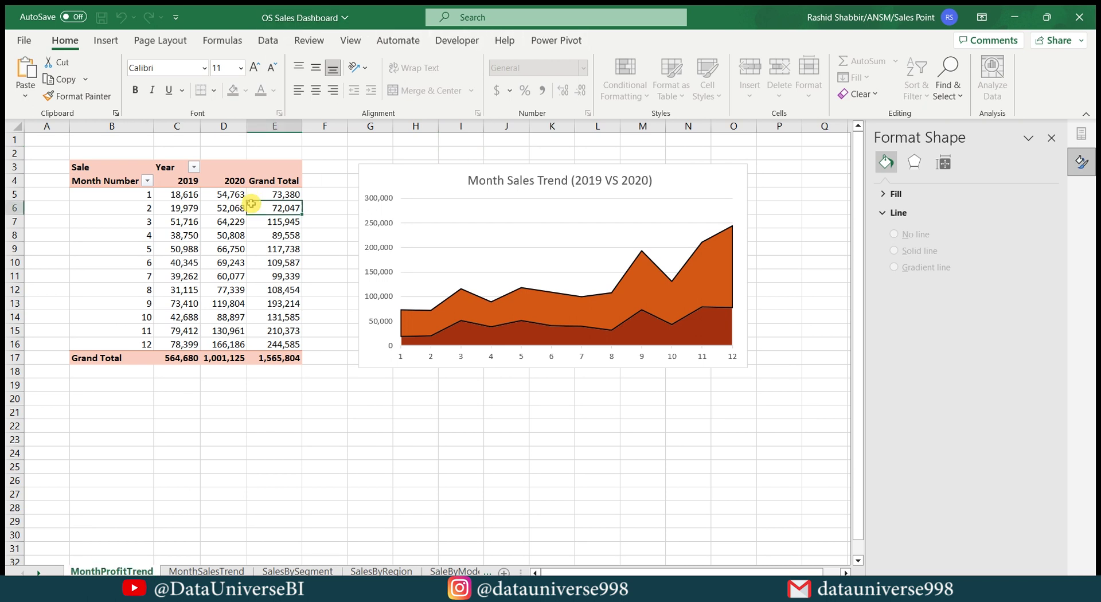
left_click(637, 40)
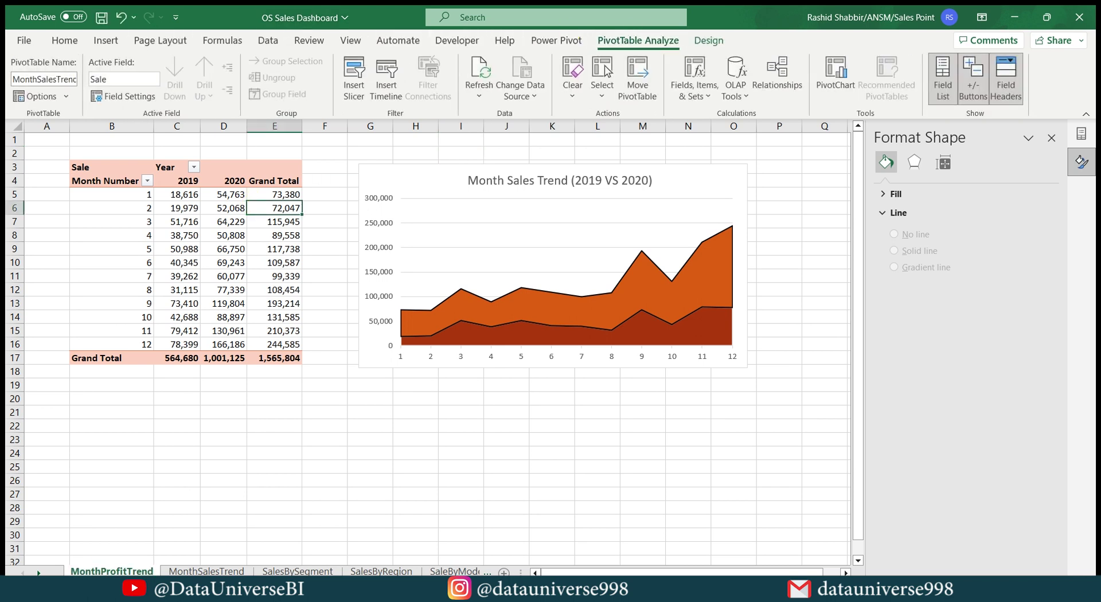
double_click(43, 79)
key("ctrl+v")
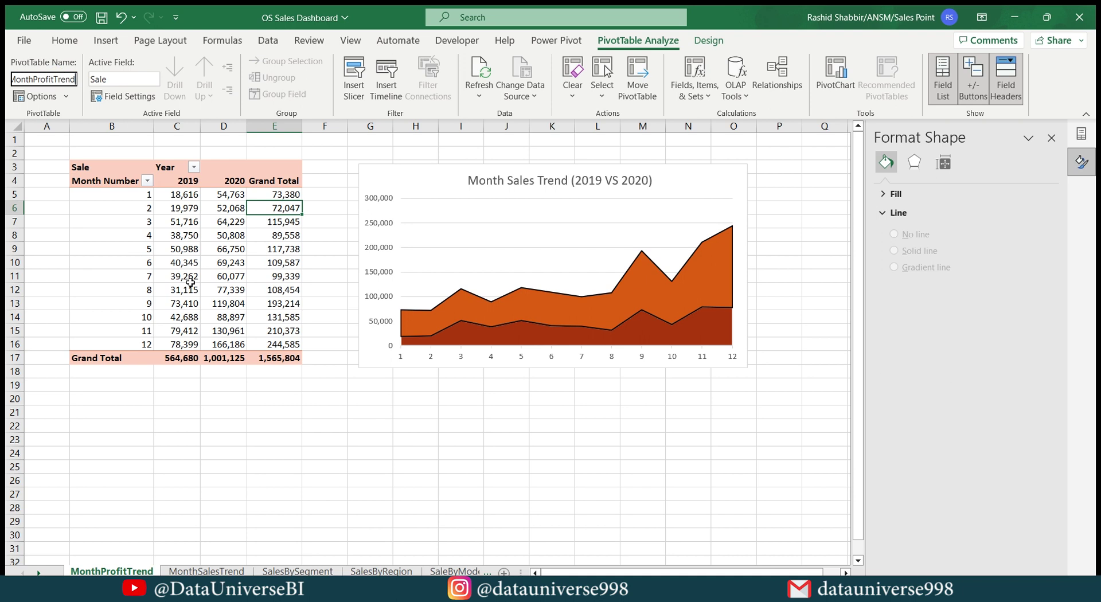
key("Return")
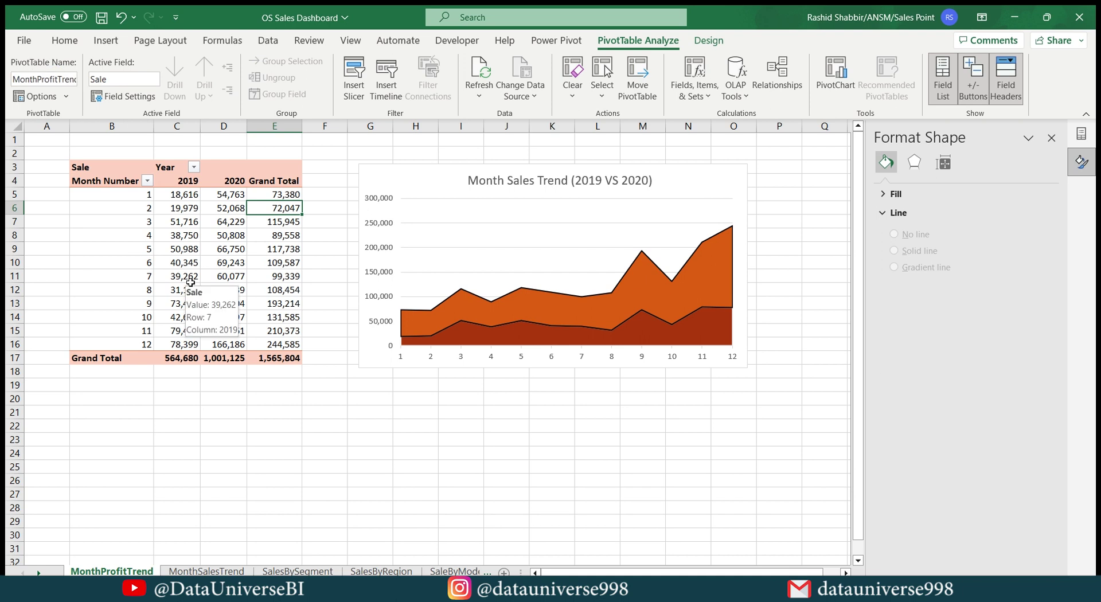
Replace Sale with Profit_ as the summed value in the pivot.
right_click(224, 198)
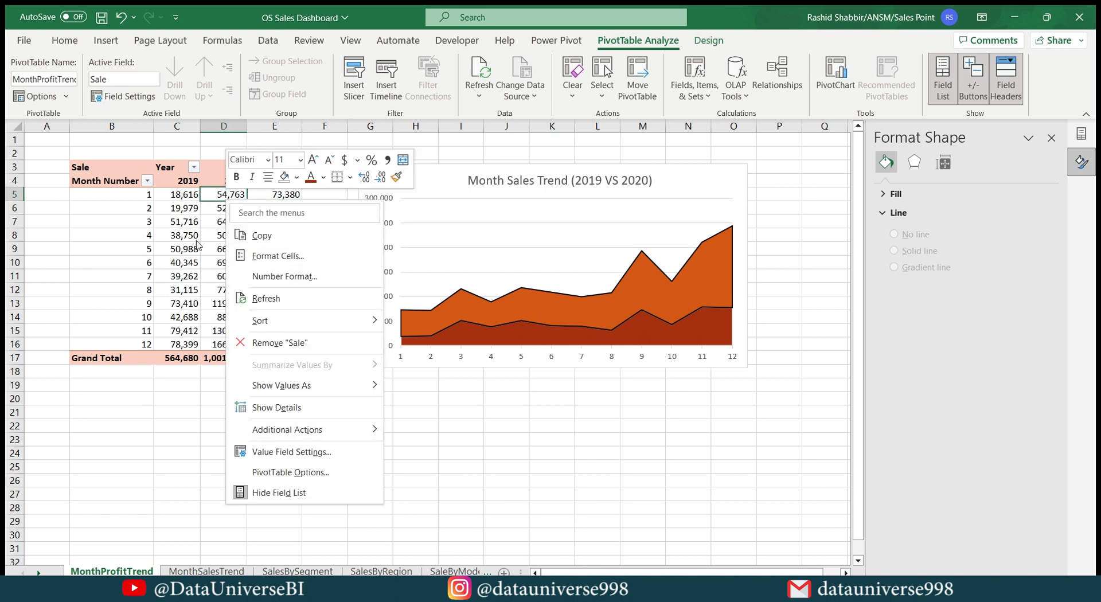
key("Escape")
left_click(1051, 137)
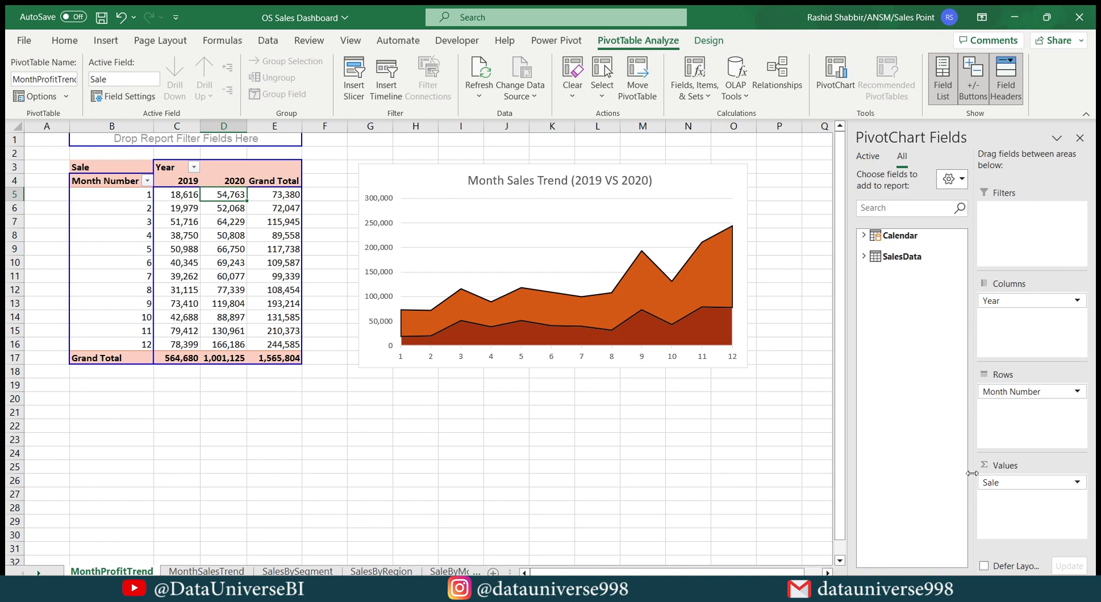
left_click_drag(1009, 482, 868, 269)
left_click(863, 256)
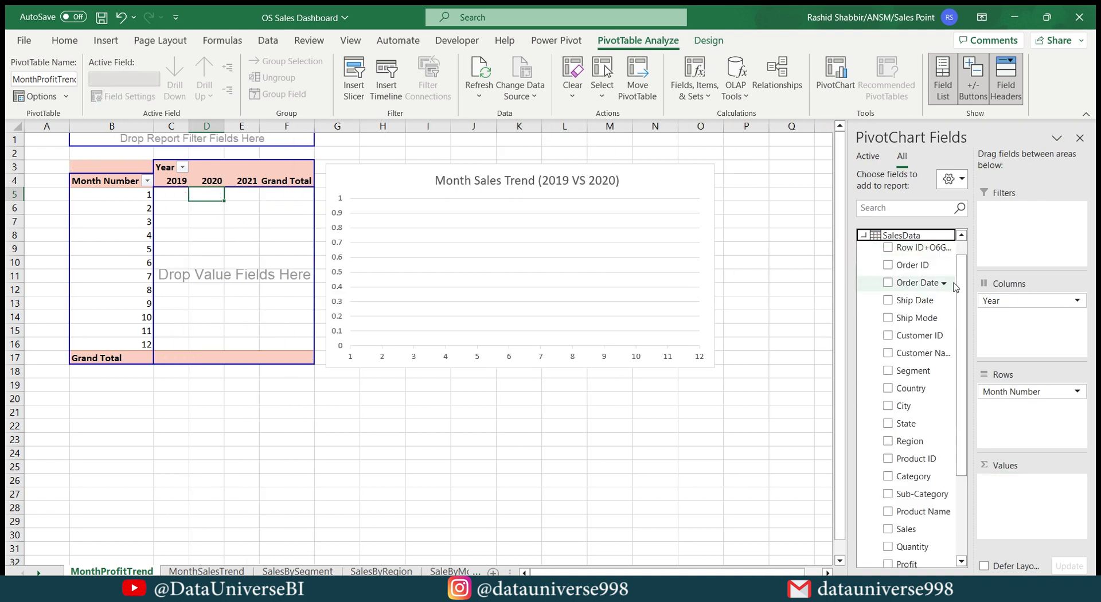
scroll(917, 401, "down", 3)
left_click_drag(920, 531, 1011, 496)
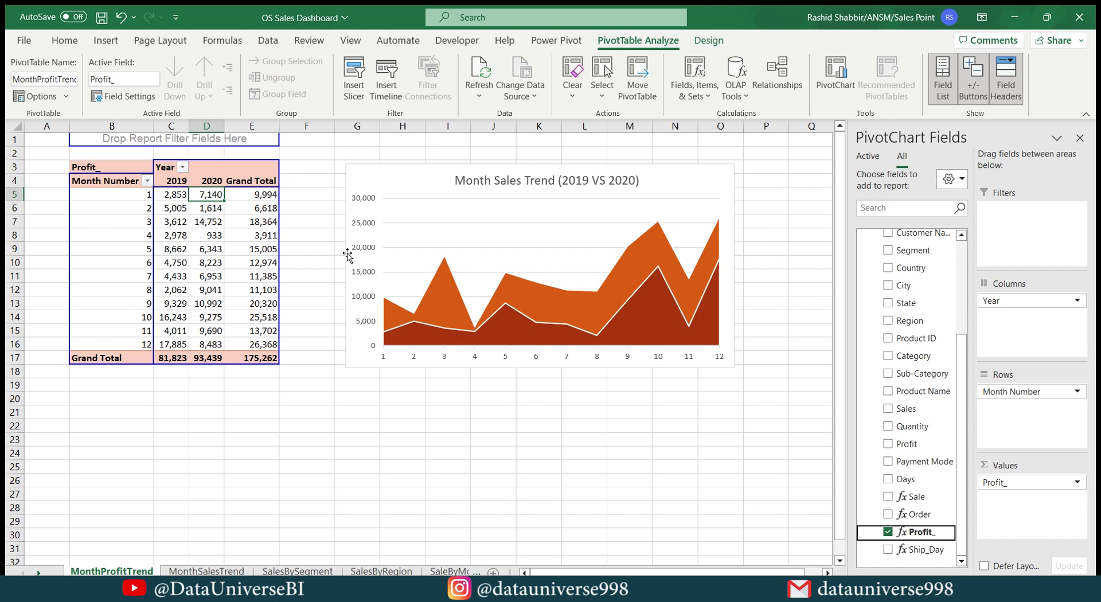
Give the 2020 area series a solid black outline.
double_click(696, 166)
left_click(648, 257)
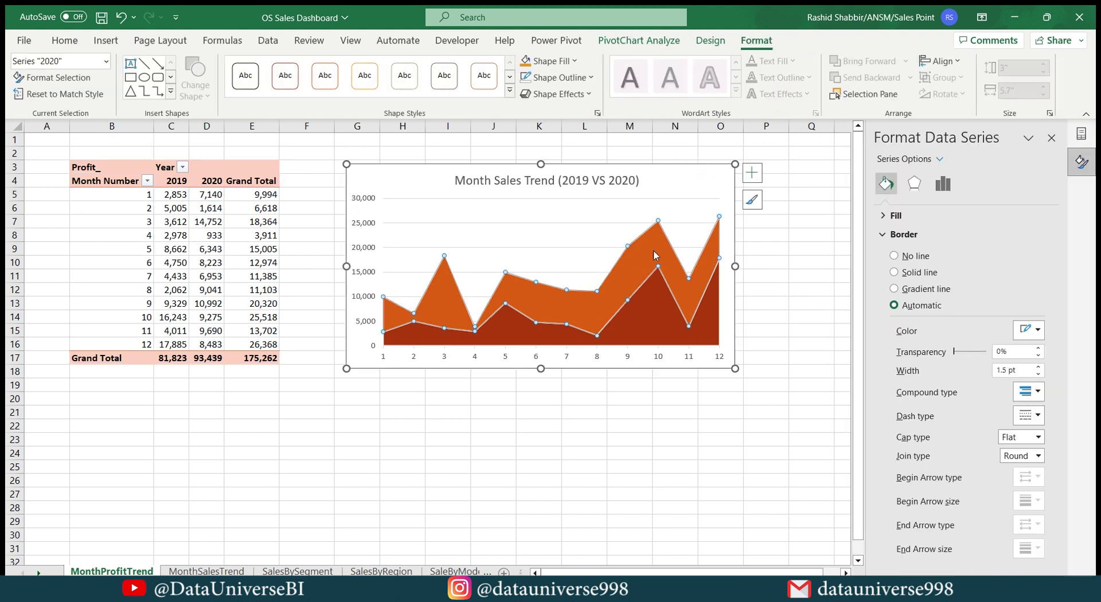
left_click(897, 271)
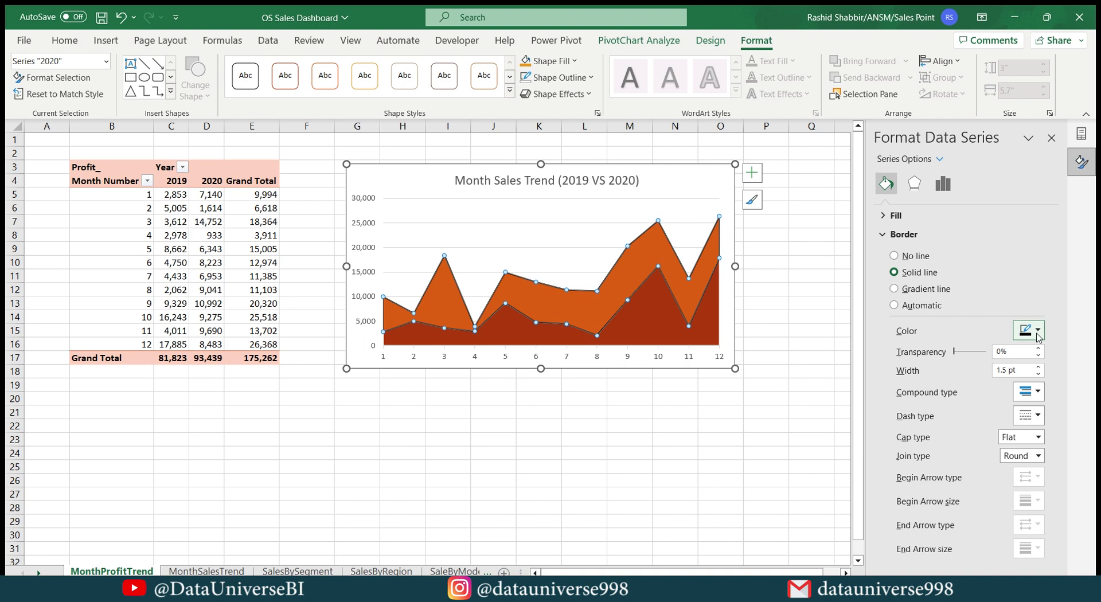
left_click(1032, 330)
left_click(1000, 356)
left_click(629, 438)
Change the chart title to 'Month Profit Trend (2019 VS 2020)'.
left_click(541, 181)
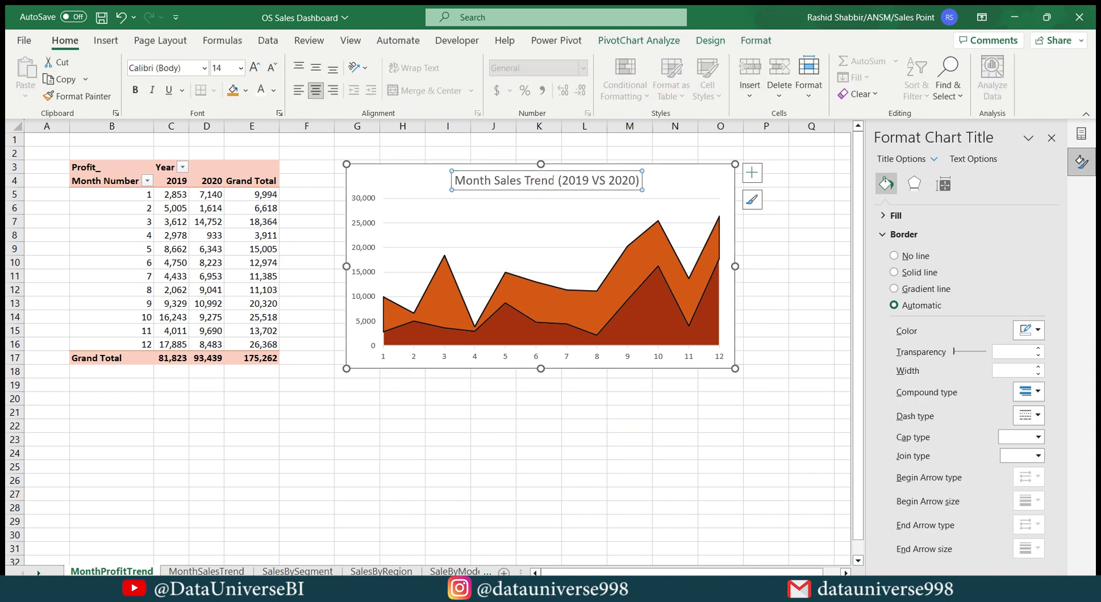
left_click(554, 181)
key("ctrl+shift+Left")
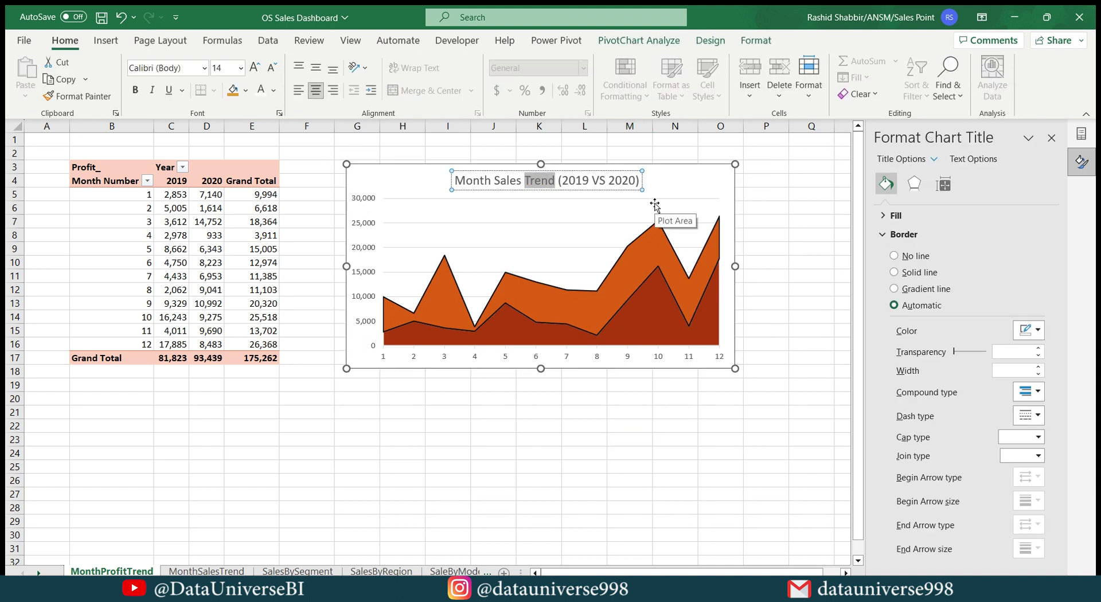
key("ctrl+Left")
key("ctrl+shift+Left")
type("Prf")
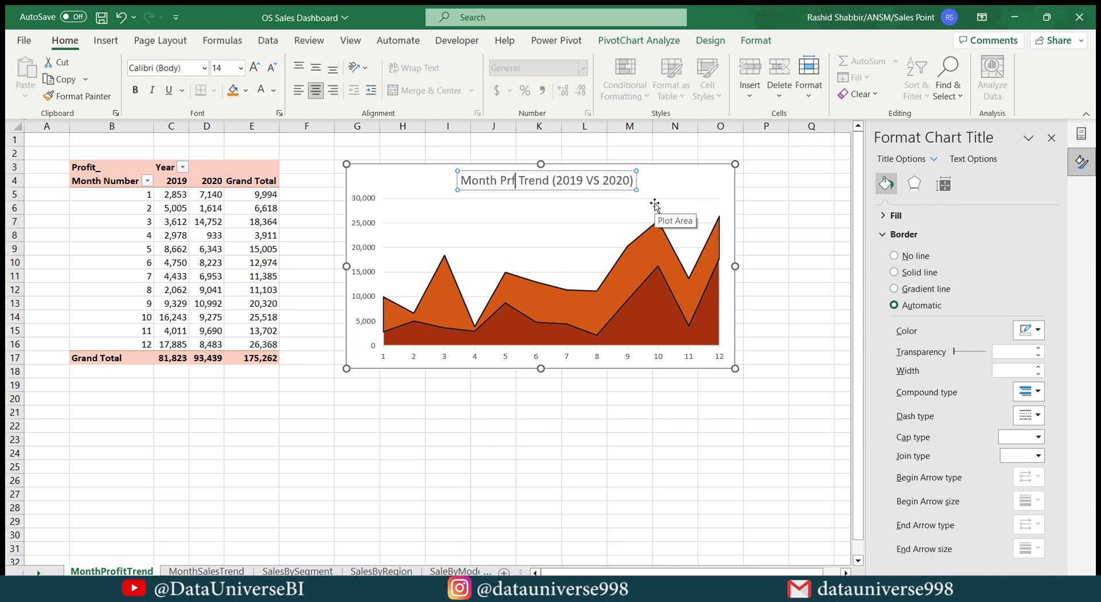
key("BackSpace")
type("ofit")
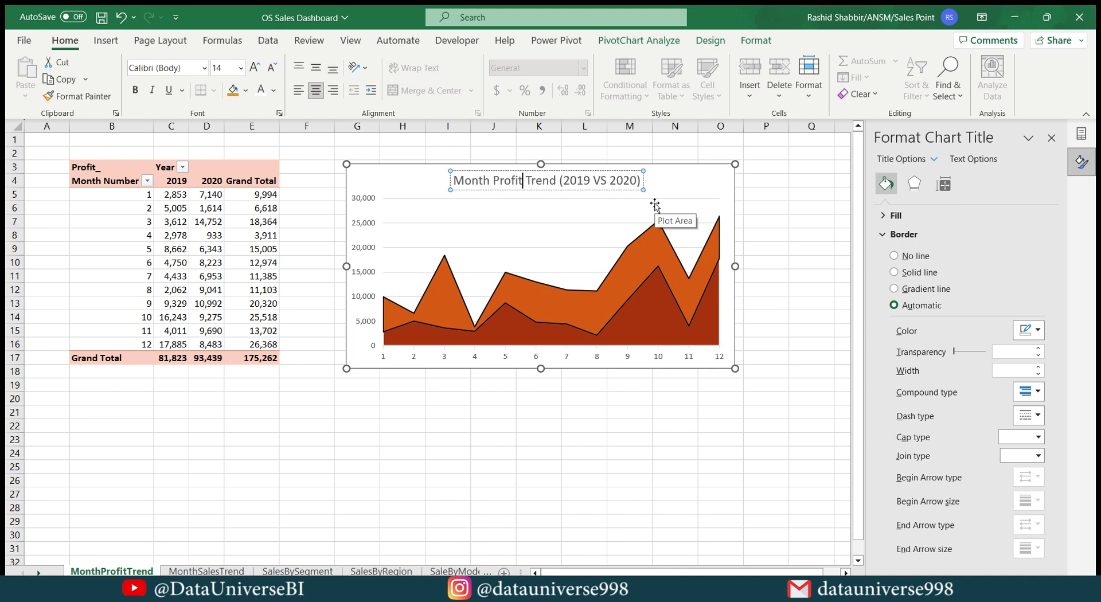
Copy the MonthProfitTrend sheet and name the copy SalesByCategory.
right_click(130, 572)
left_click(180, 442)
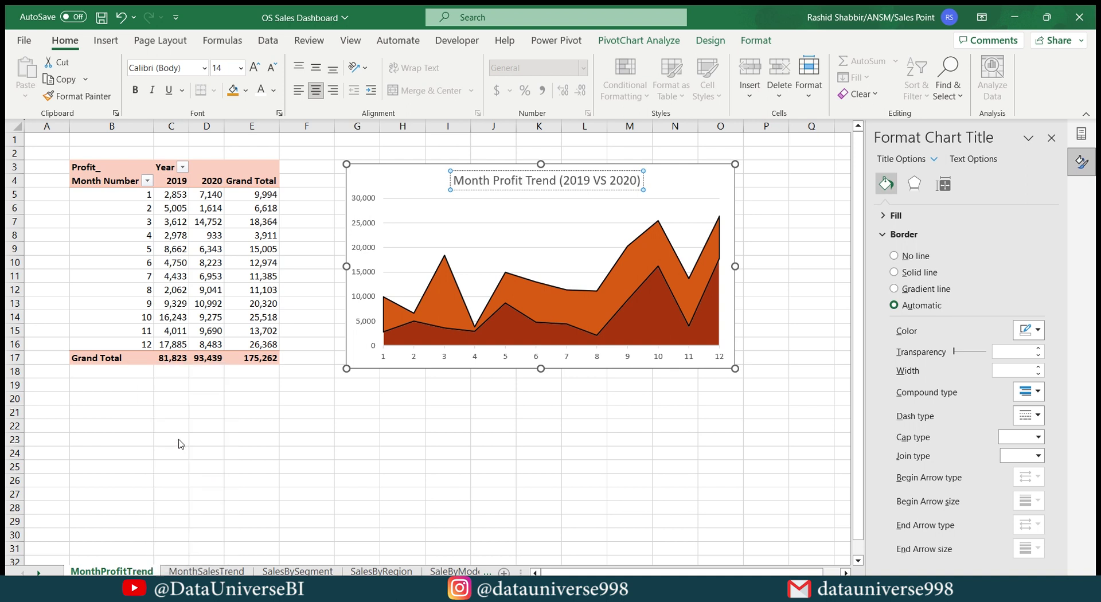
left_click(82, 517)
left_click(201, 548)
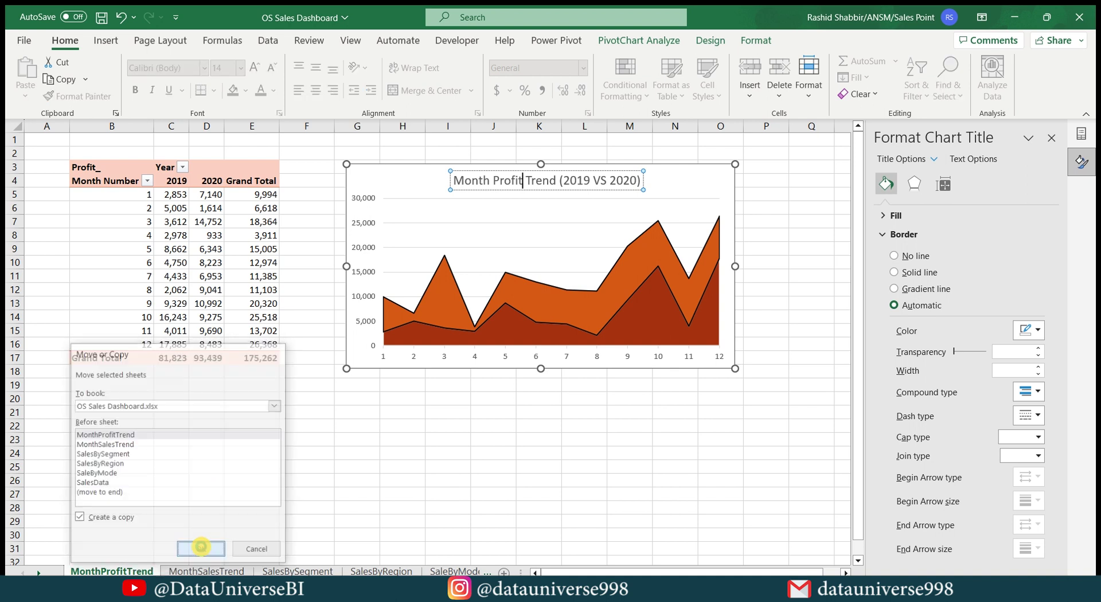
left_click(119, 571)
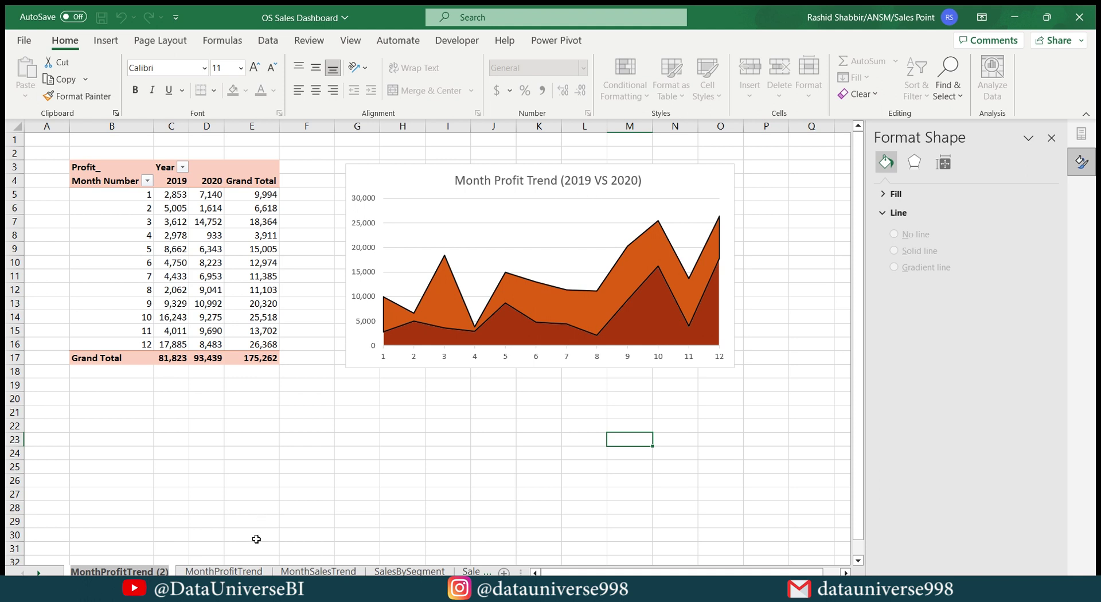
type("SalesB")
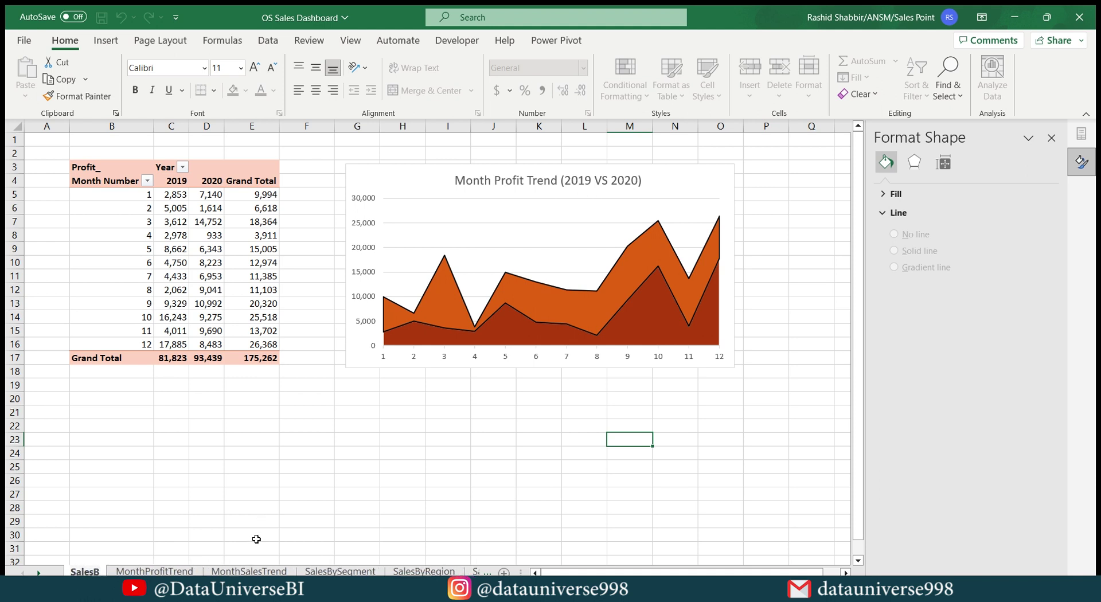
type("yCategor")
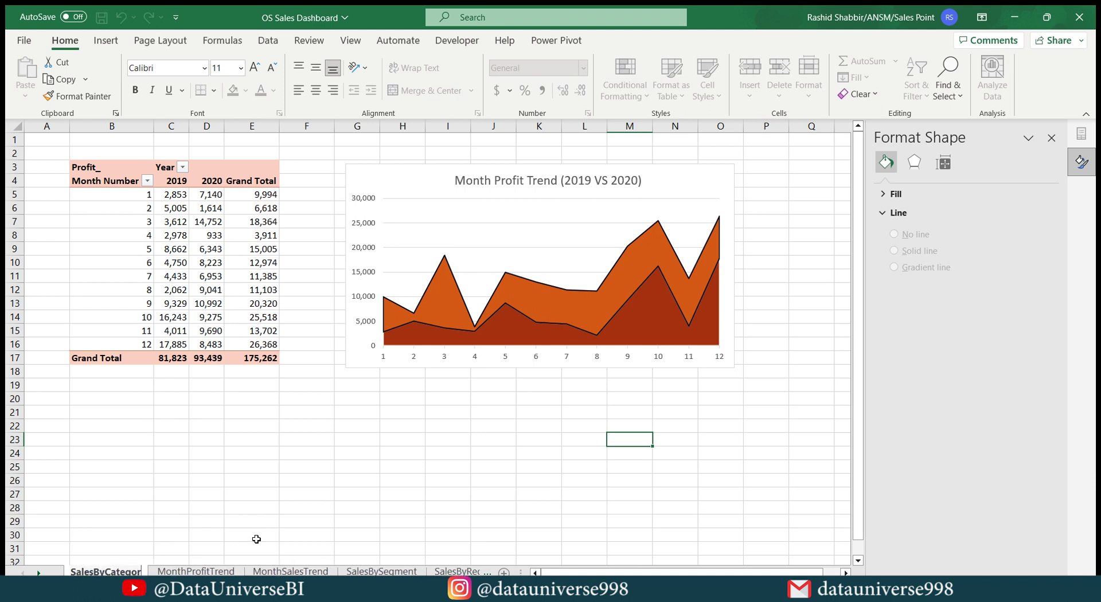
type("y")
key("Return")
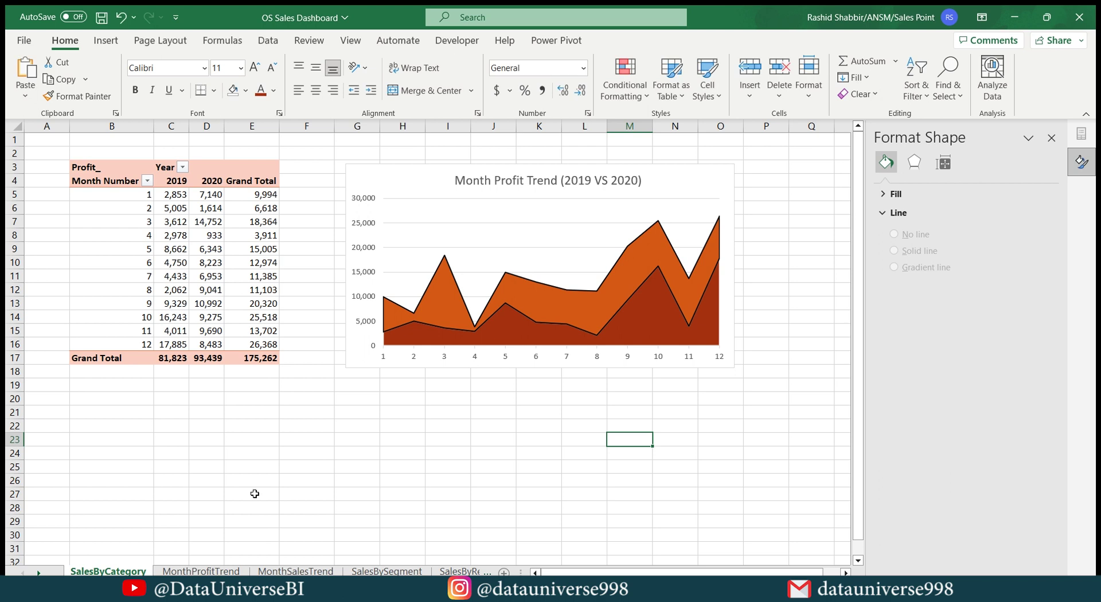
Name the new sheet's pivot table SalesByCategory.
left_click(207, 262)
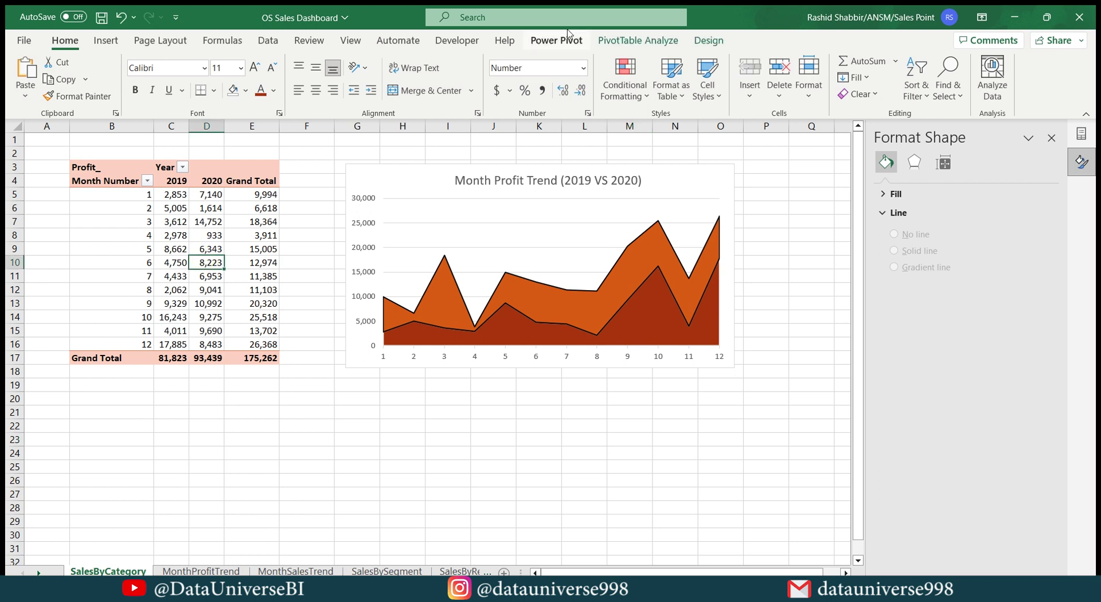
left_click(633, 39)
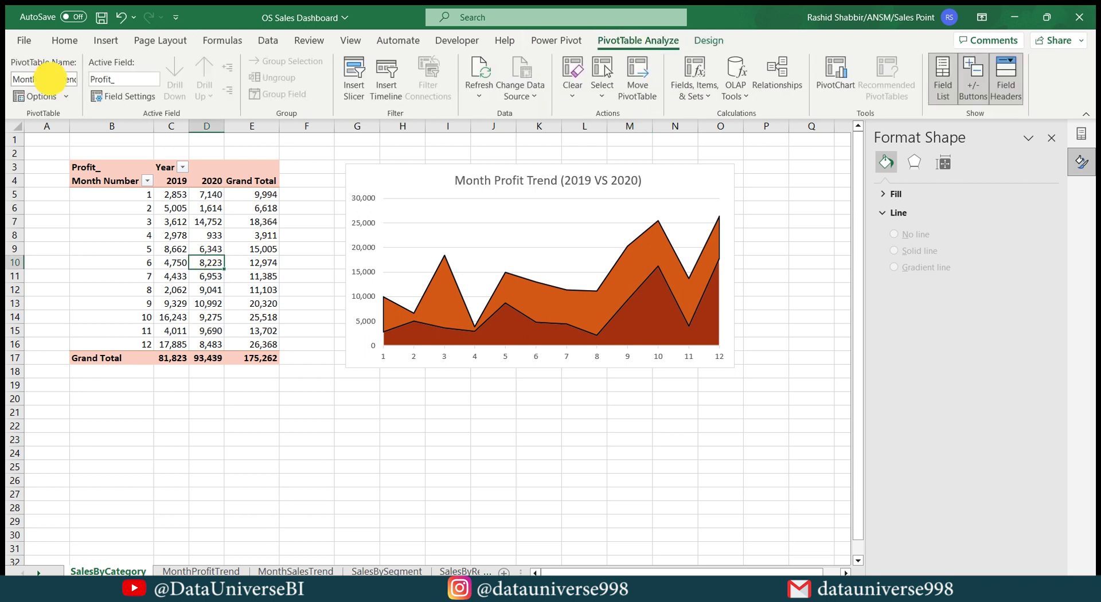
double_click(49, 78)
type("SalesByCategory")
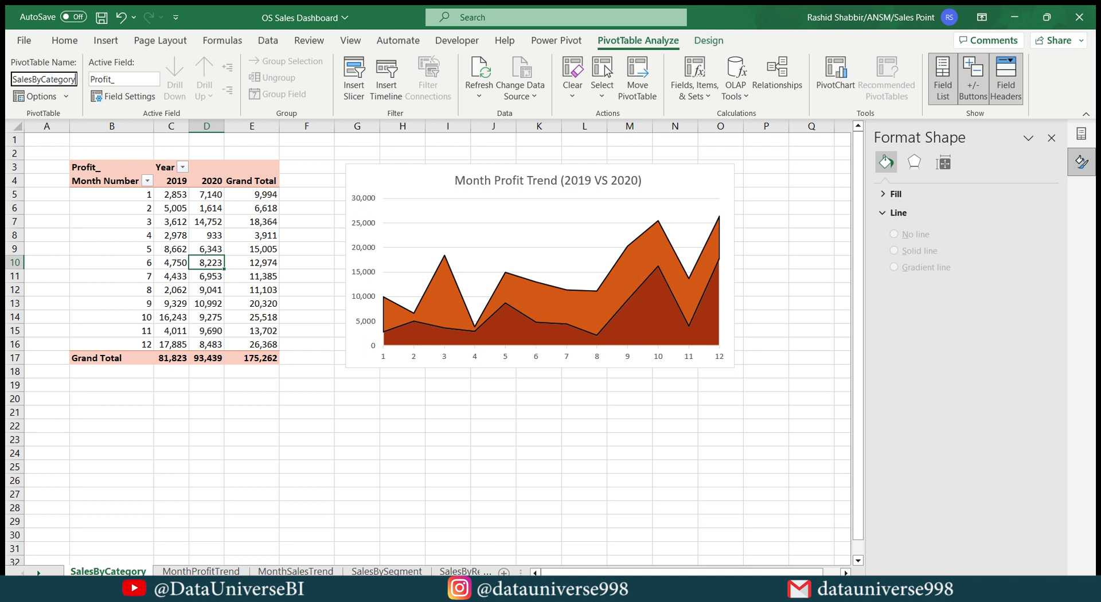
key("Return")
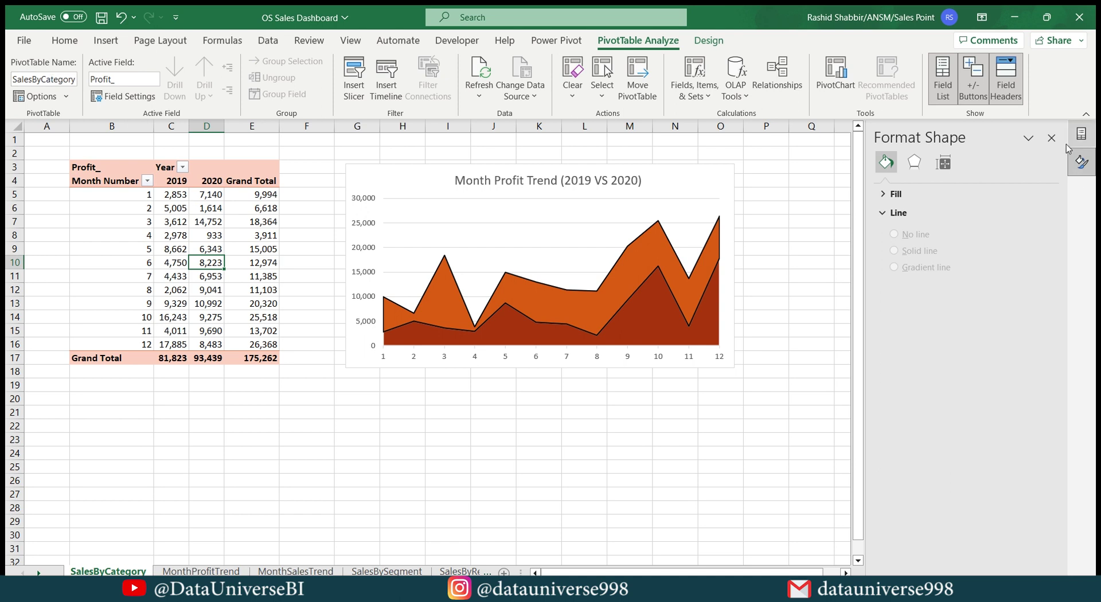
Rebuild the pivot with Category in rows and summed Sale, removing Month Number, Year and Profit_.
left_click(1081, 133)
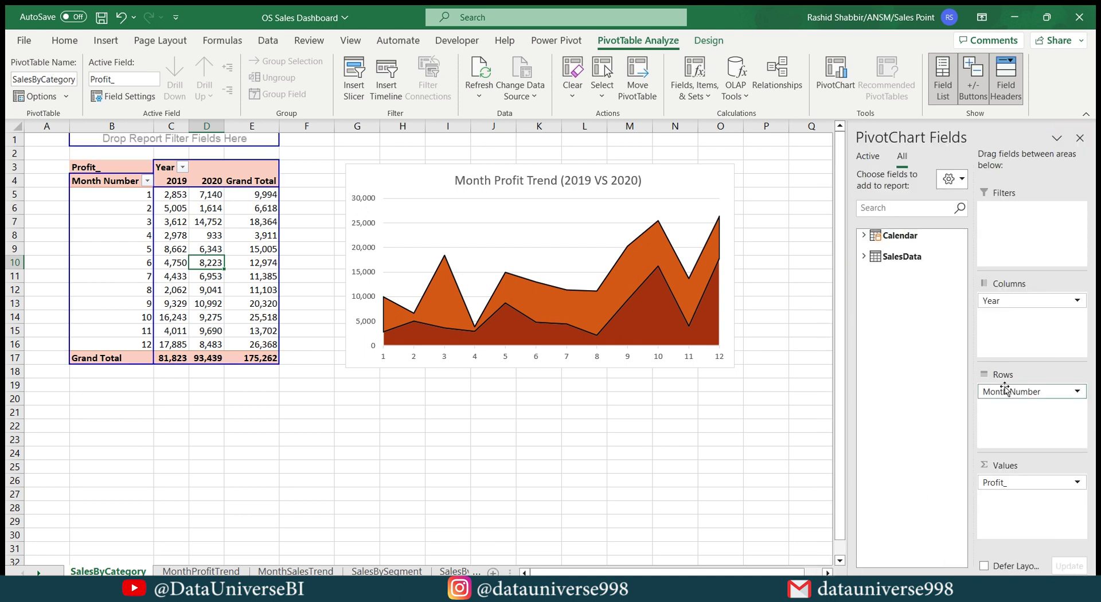
left_click_drag(1002, 388, 785, 318)
left_click(1003, 300)
left_click_drag(1003, 300, 802, 278)
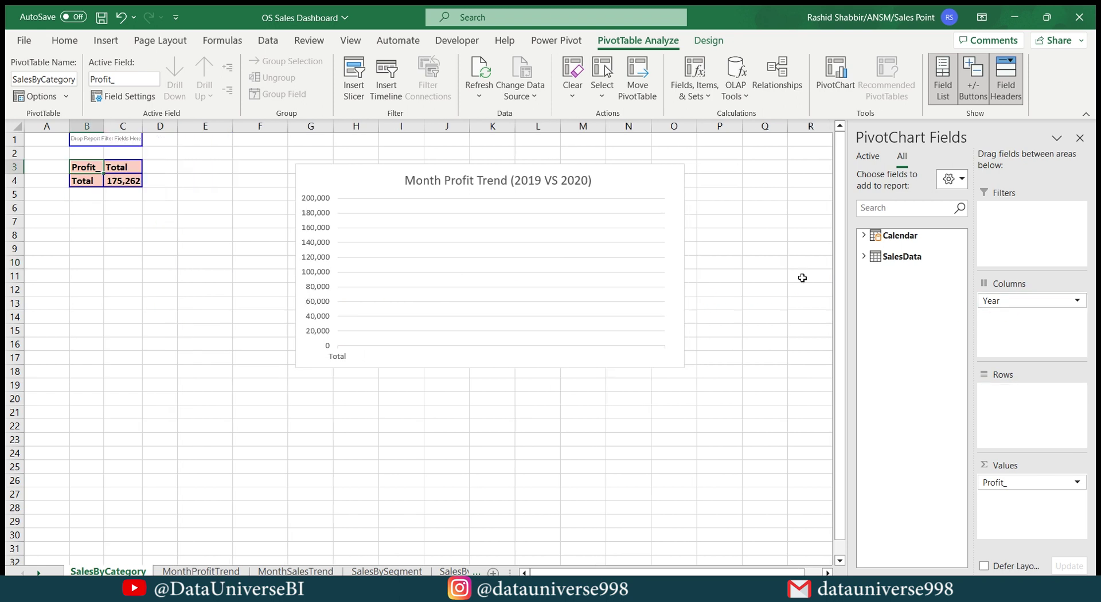
left_click(893, 209)
type("cate")
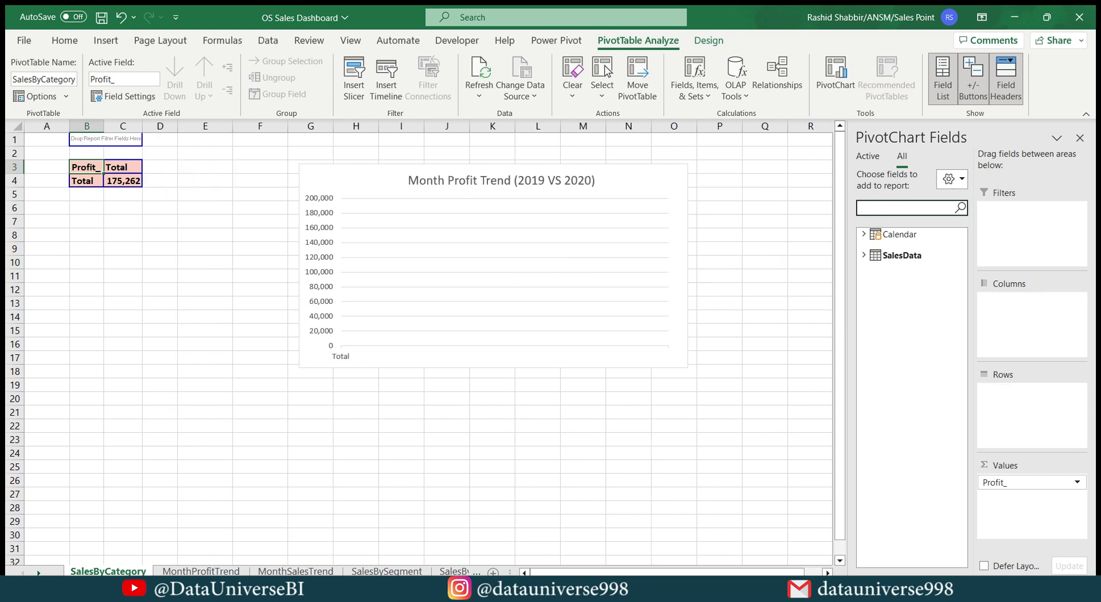
left_click_drag(948, 246, 1022, 425)
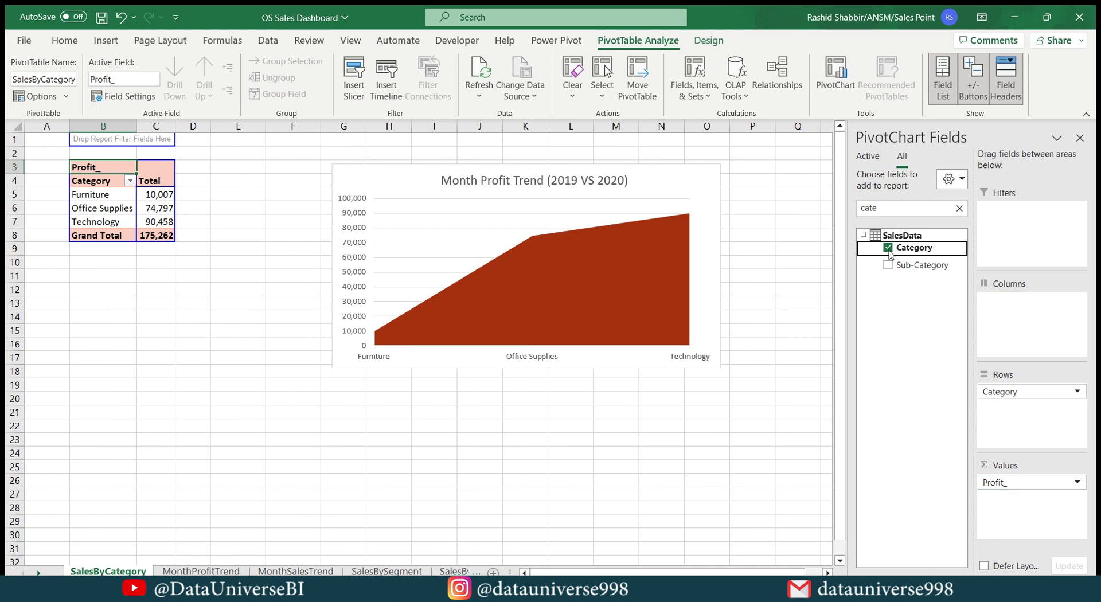
left_click(959, 208)
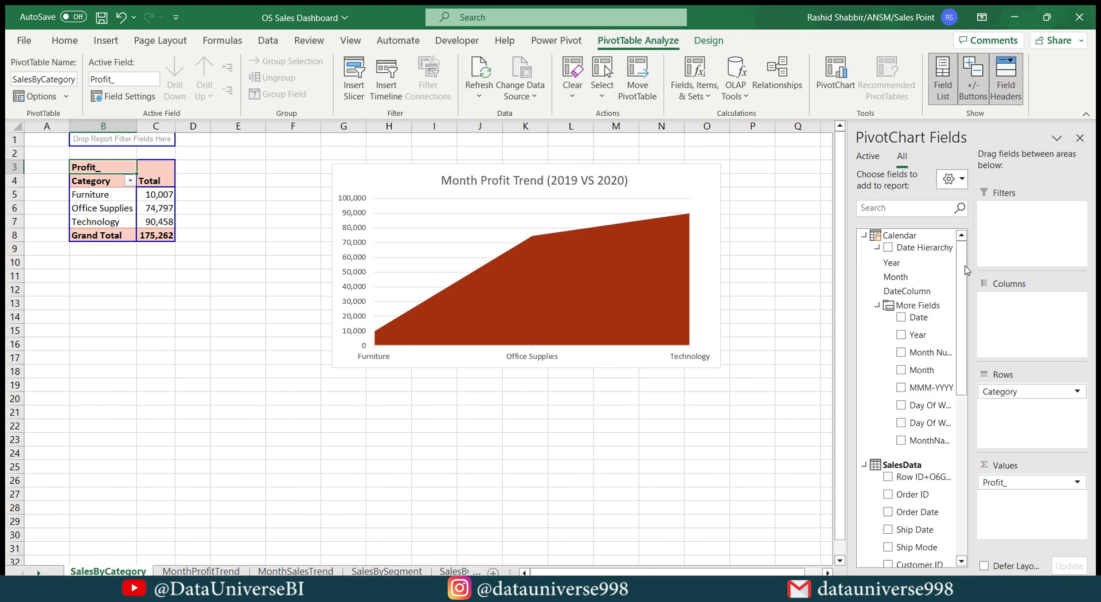
left_click_drag(965, 267, 963, 433)
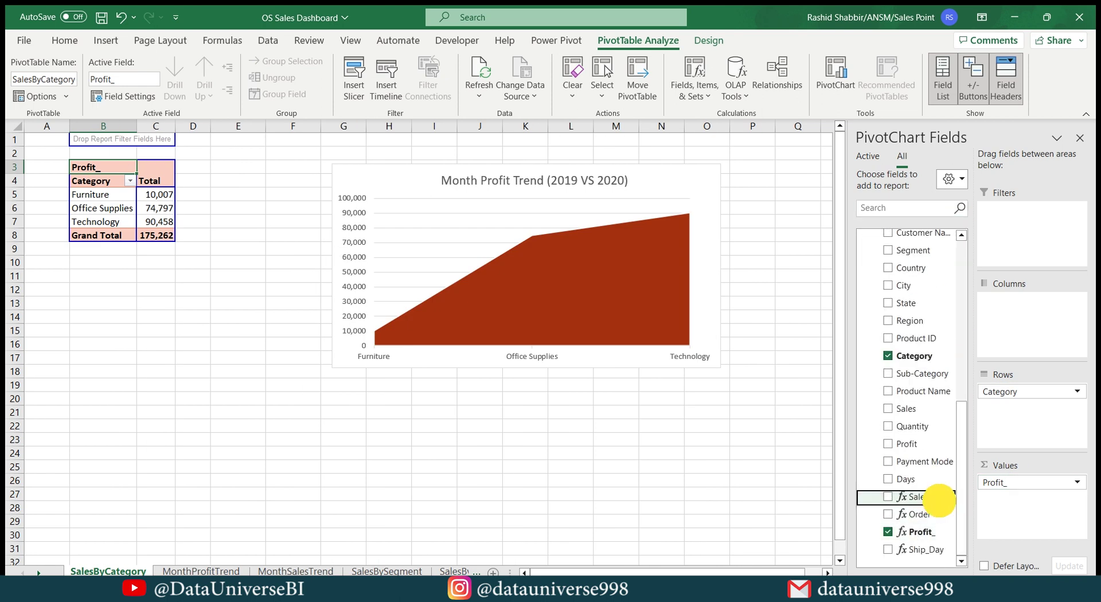
left_click(939, 496)
left_click_drag(1003, 482, 675, 170)
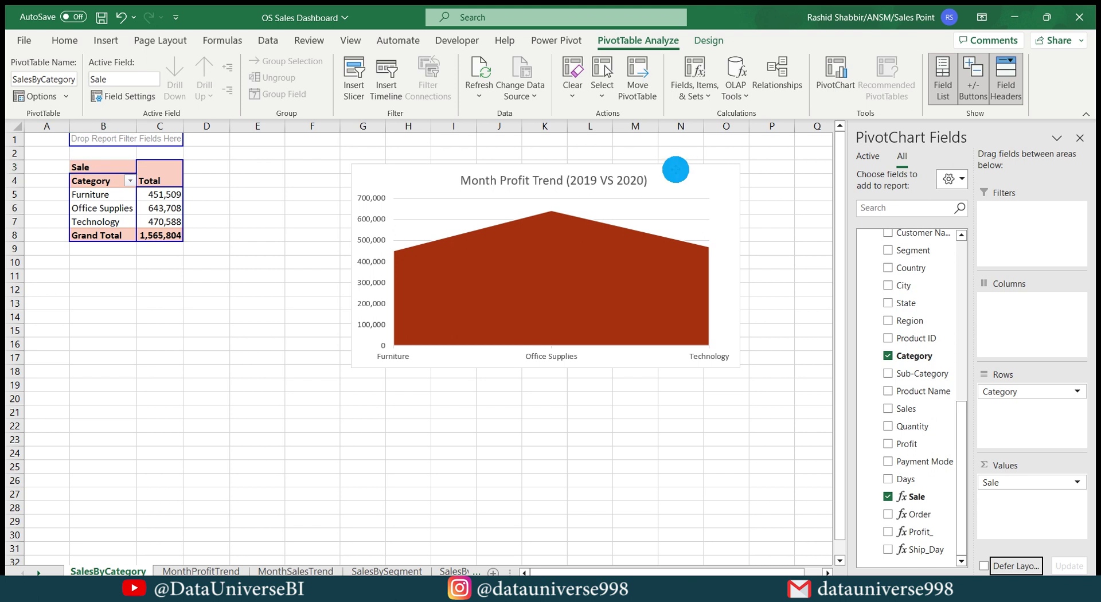
Change the pivot chart to a Clustered Bar chart.
right_click(675, 169)
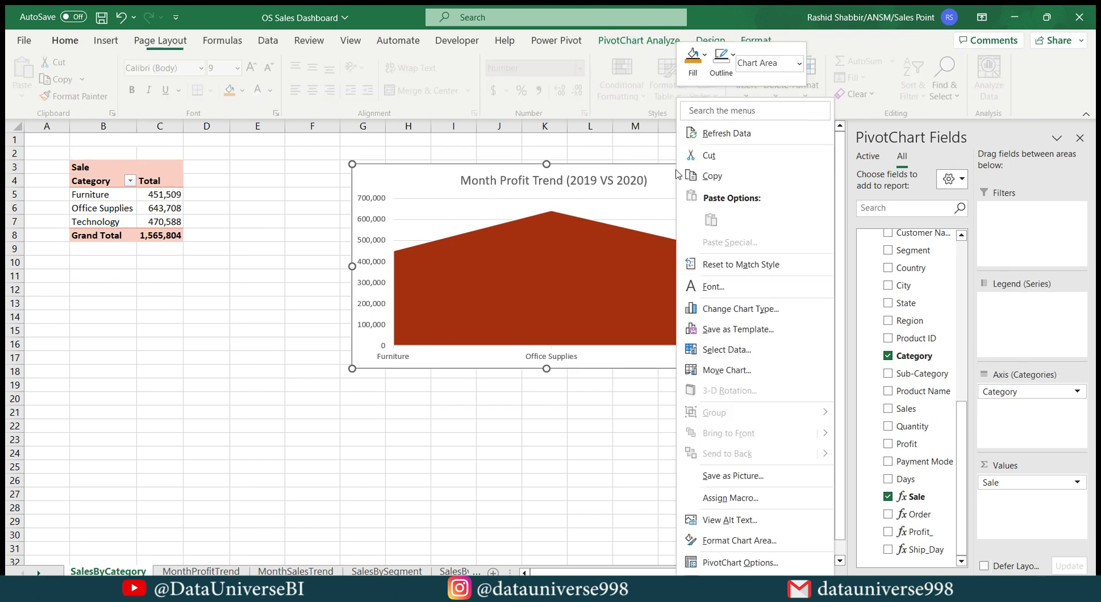
left_click(726, 309)
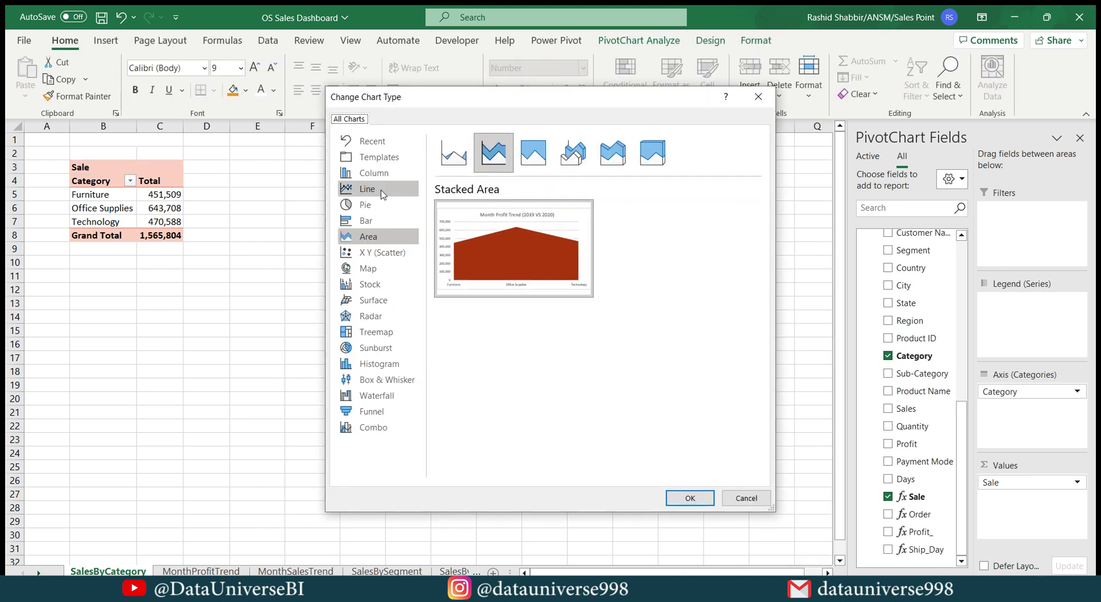
left_click(365, 220)
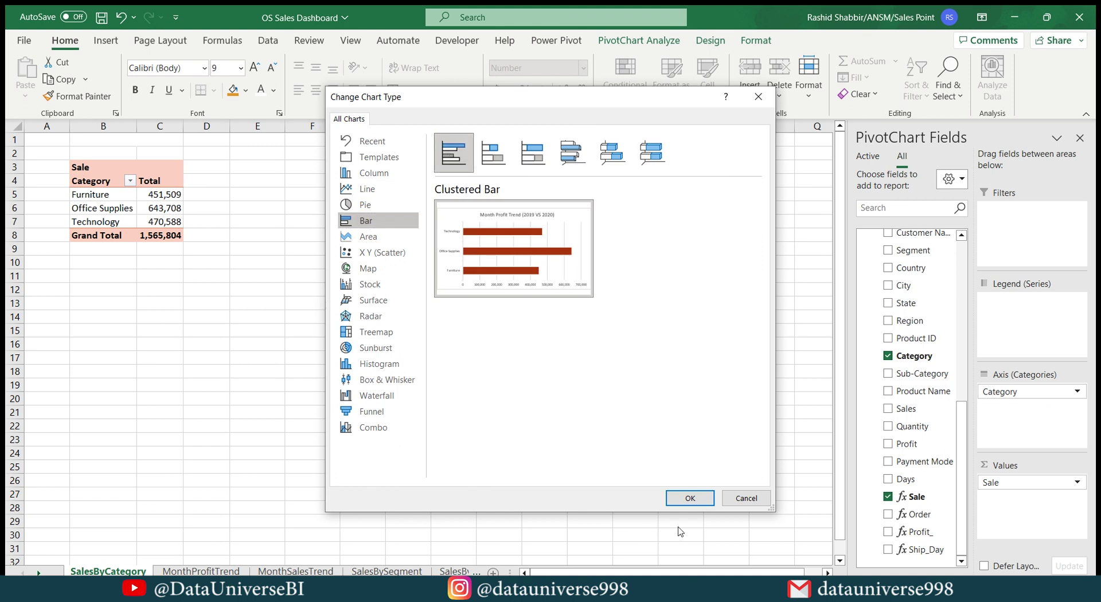
left_click(690, 497)
right_click(151, 195)
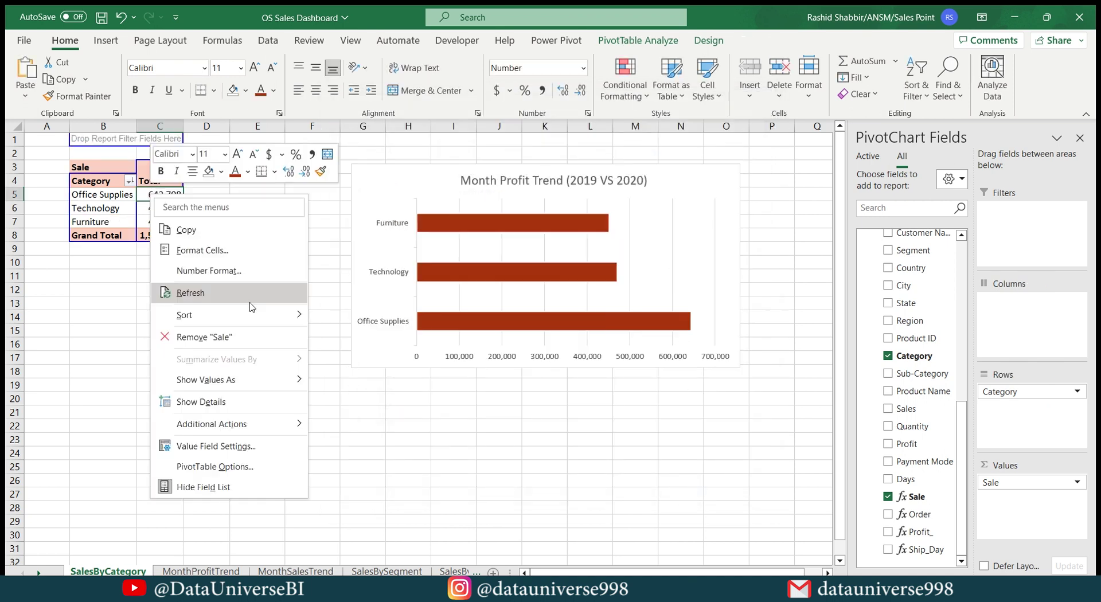
Sort categories smallest to largest and delete the chart's horizontal value axis.
mouse_move(266, 314)
left_click(358, 315)
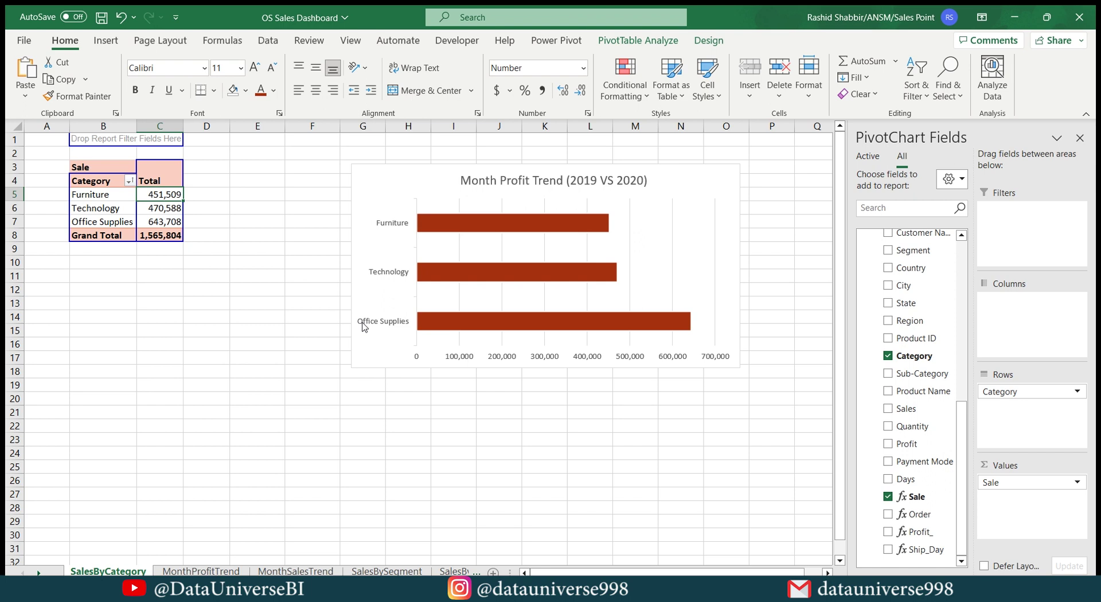
left_click(628, 357)
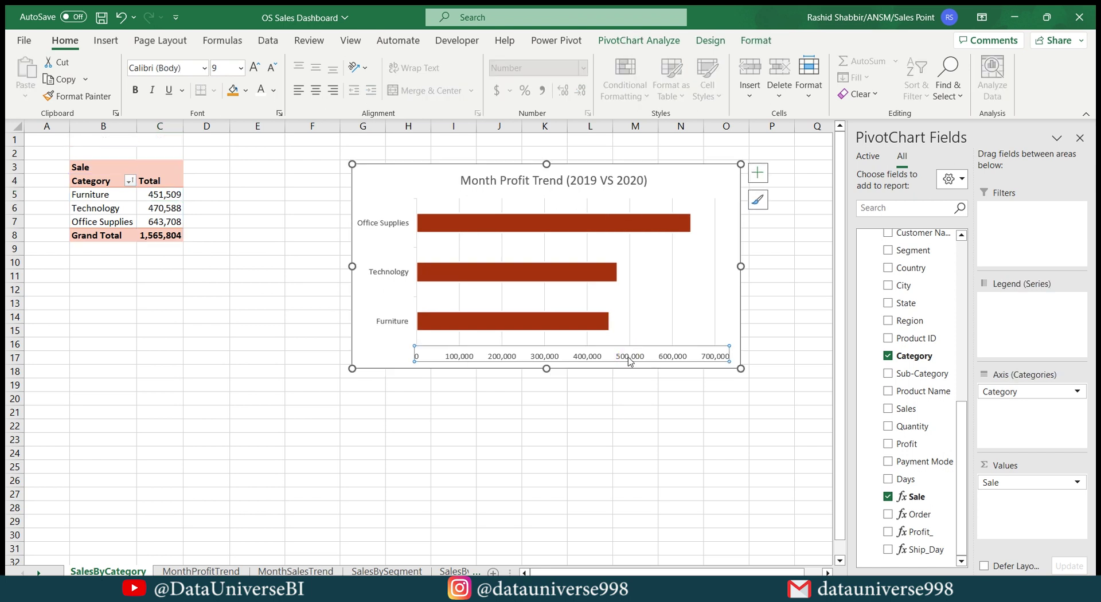
left_click(625, 355)
key("Delete")
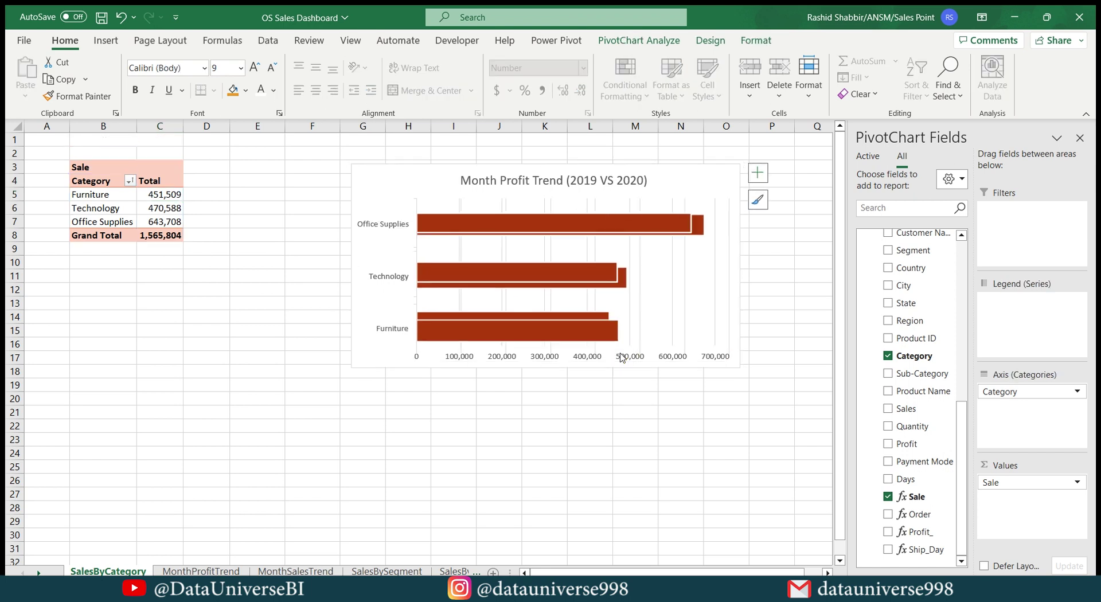
Resize the chart to 3" by 3".
left_click(765, 39)
double_click(1017, 68)
type("3")
key("Tab")
type("3")
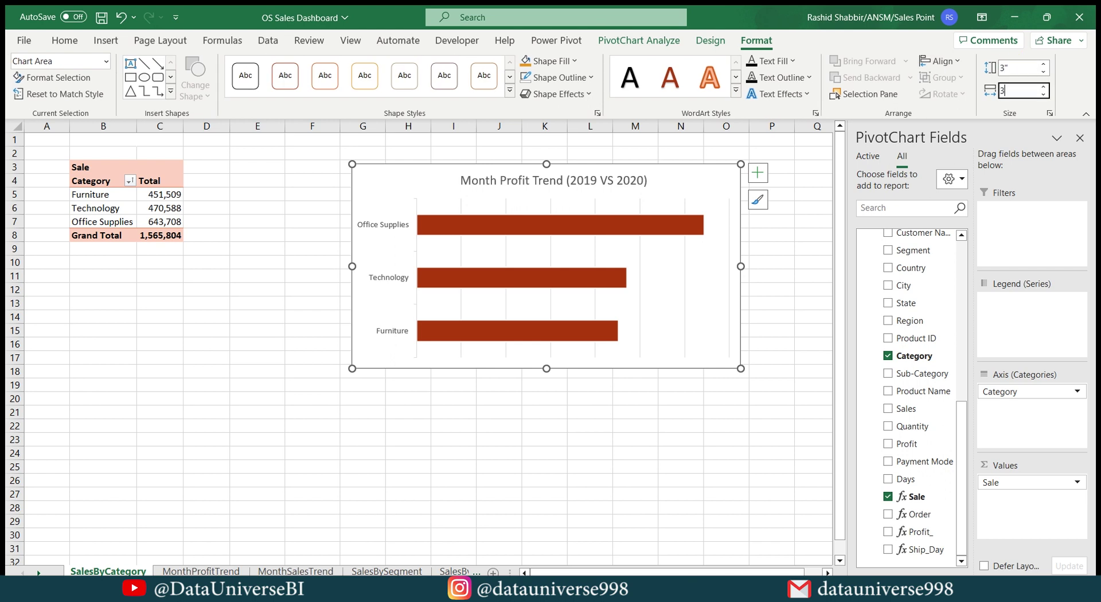
key("Return")
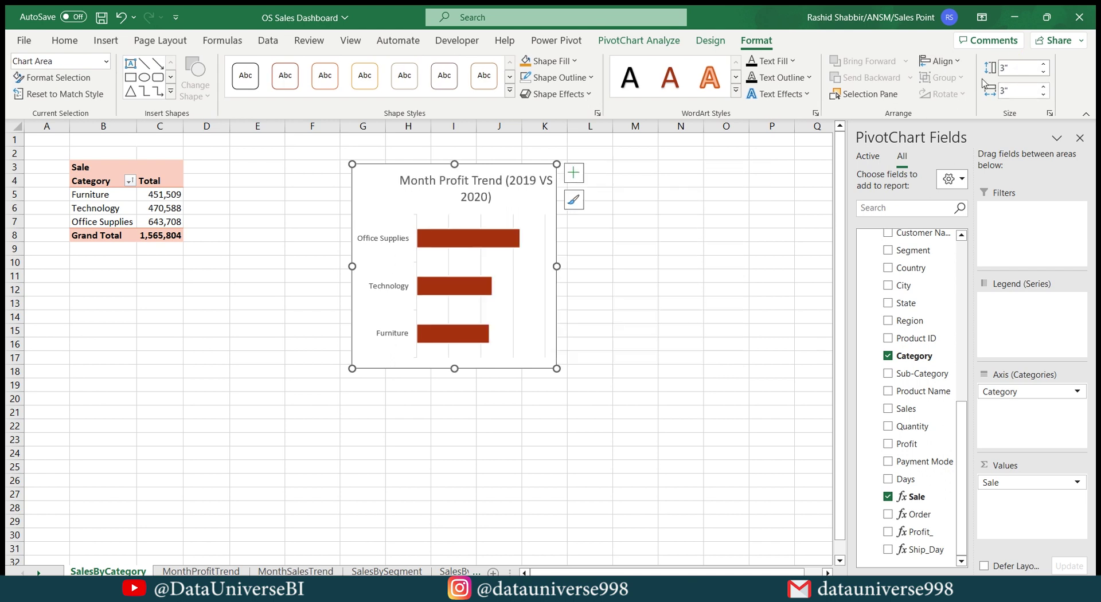
Retitle the chart 'SaleByCategory'.
left_click(493, 181)
left_click(476, 181)
key("ctrl+a")
type("S")
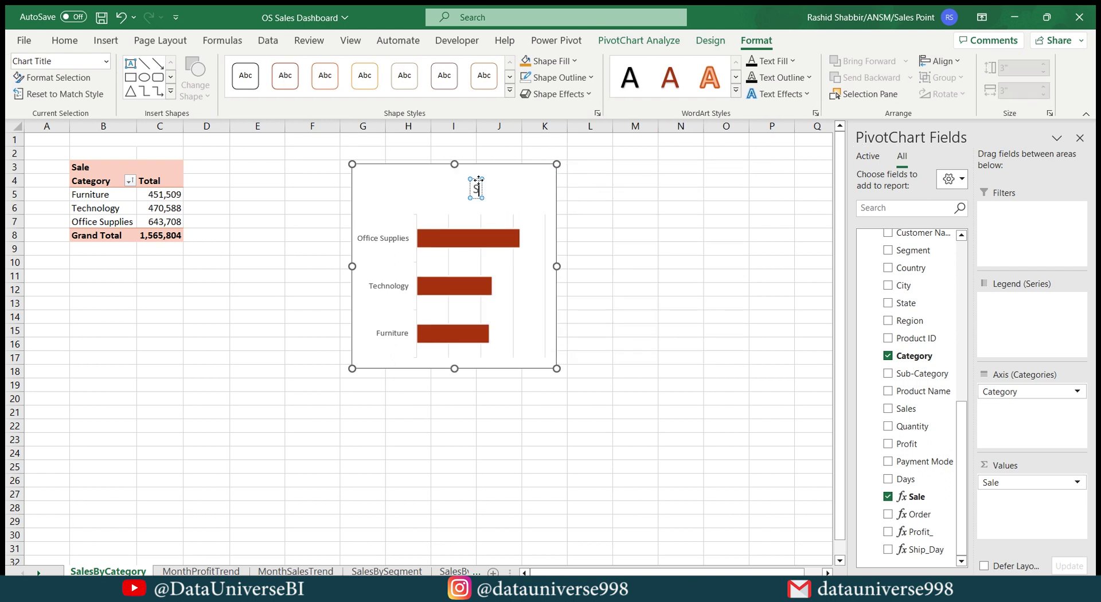
type("ale By C")
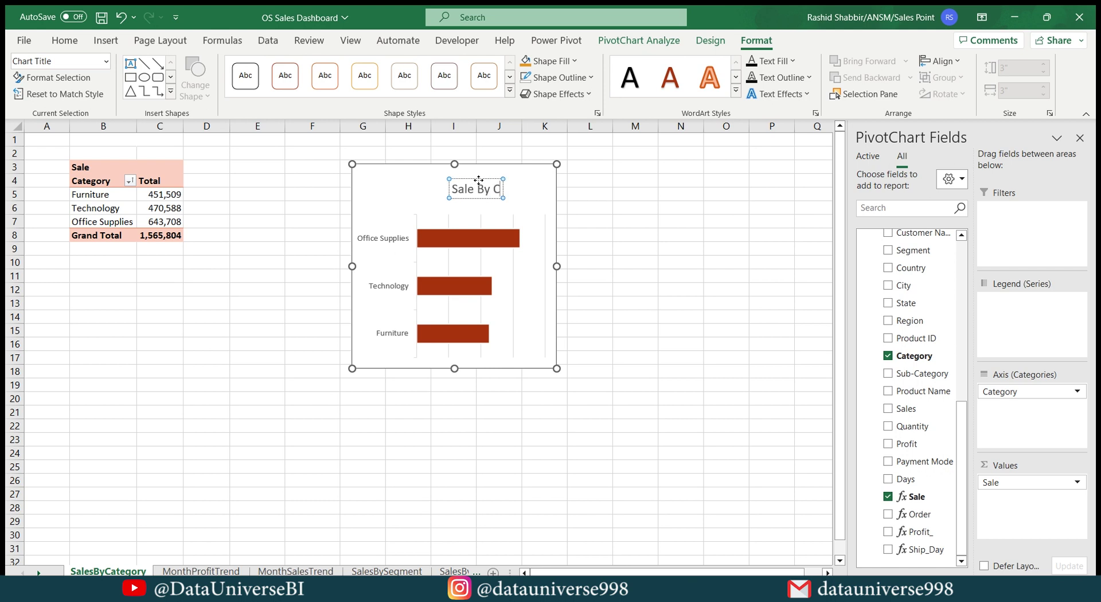
key("BackSpace")
key("BackSpace")
key("BackSpace")
key("BackSpace")
key("BackSpace")
type("by")
key("BackSpace")
key("BackSpace")
type("ByCategory")
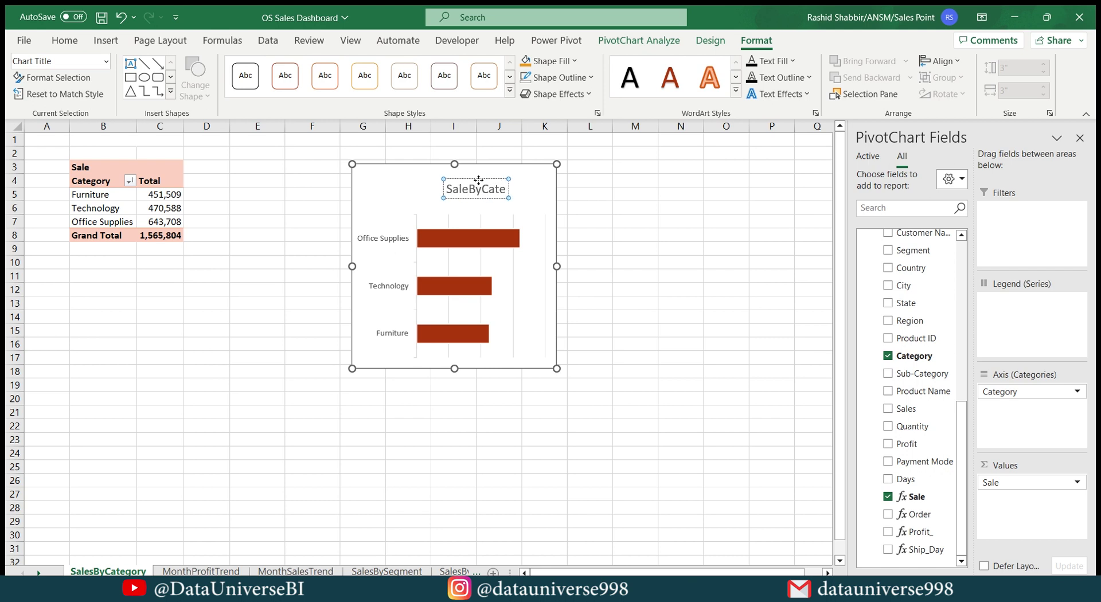
key("Escape")
key("Escape")
Copy the SalesByCategory sheet and rename the copy SalesBySubCategory.
right_click(112, 568)
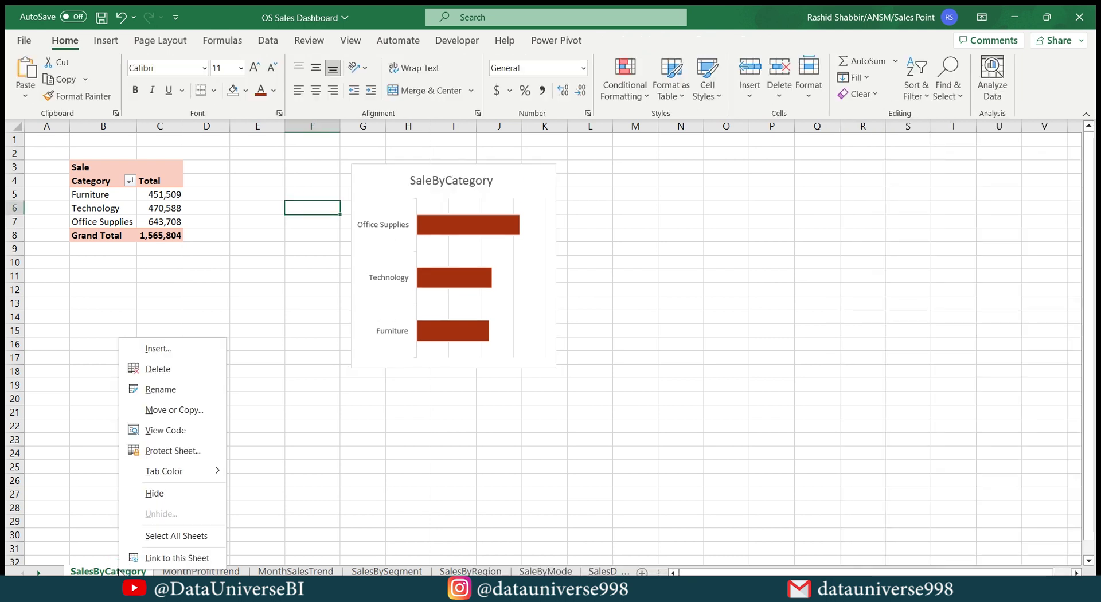
left_click(170, 410)
left_click(119, 496)
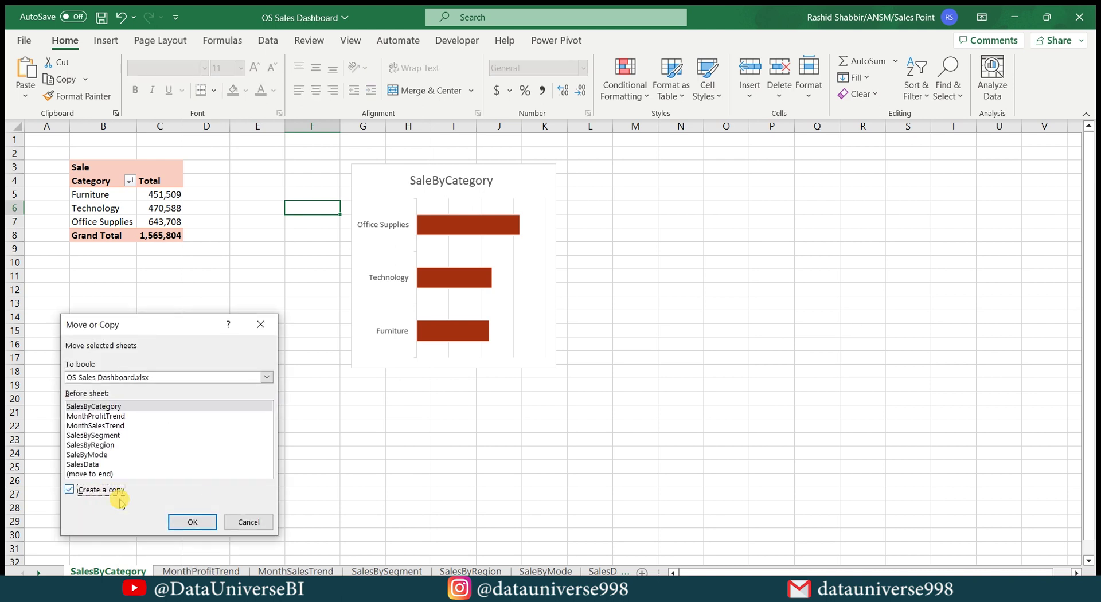
left_click(192, 521)
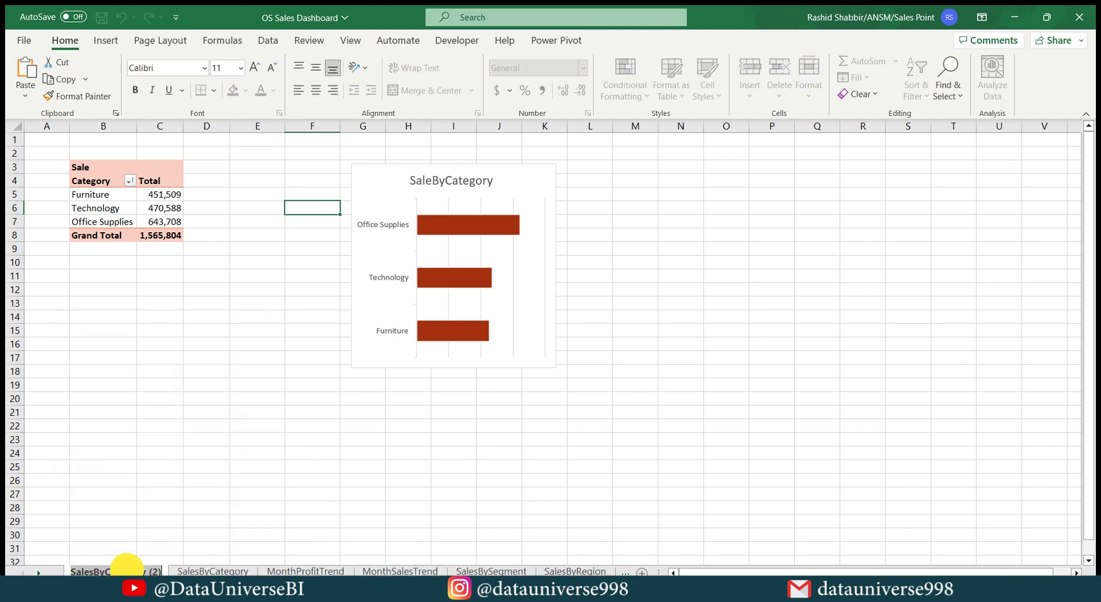
double_click(127, 564)
key("End")
key("BackSpace")
key("BackSpace")
key("BackSpace")
key("BackSpace")
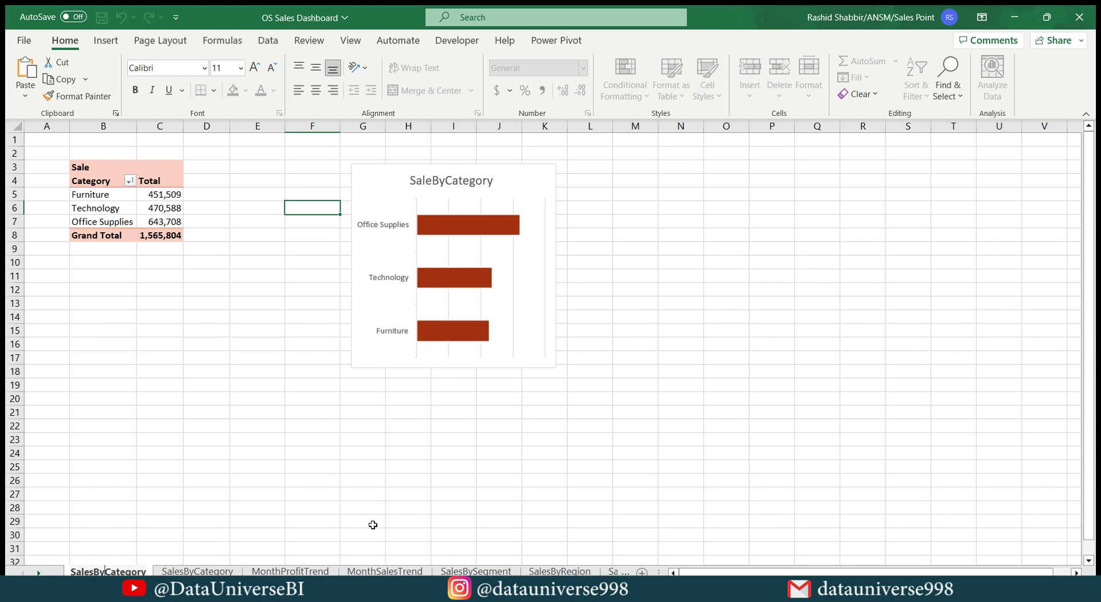
type("Sub")
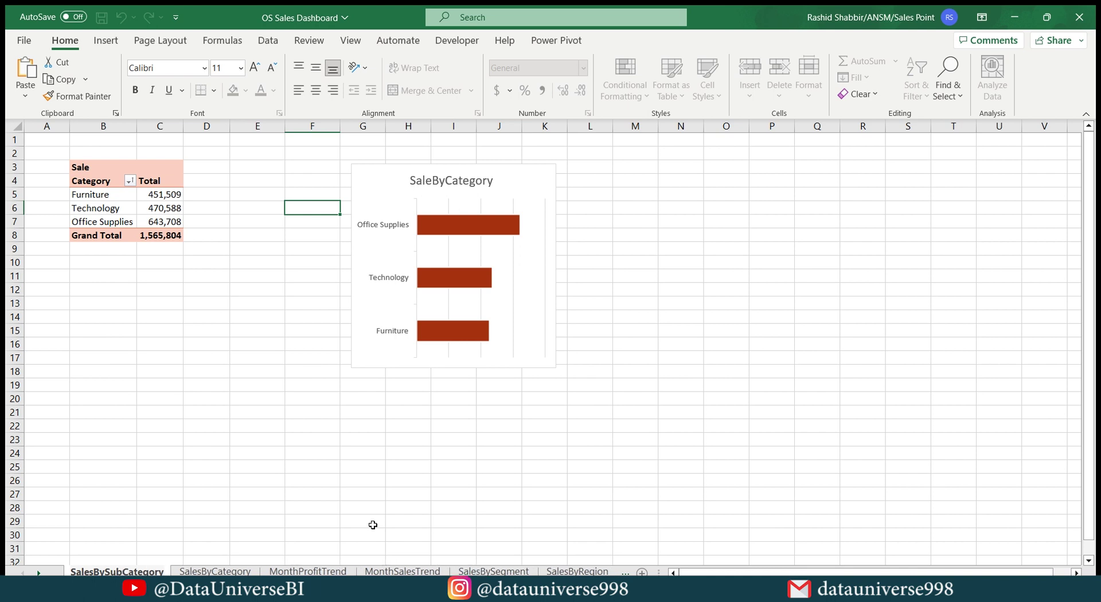
key("Return")
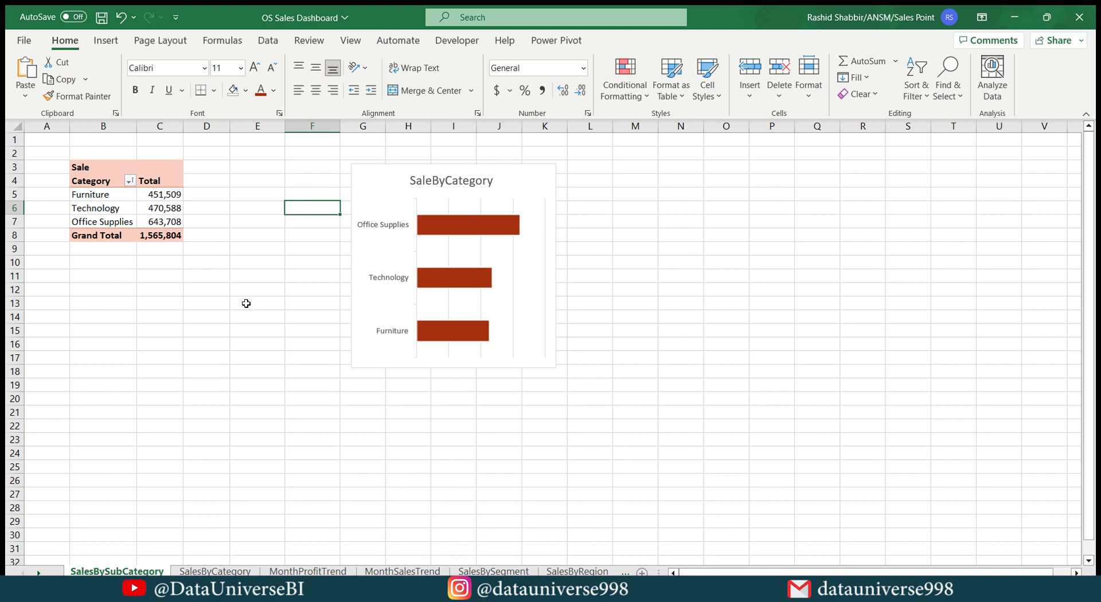
Name the new sheet's pivot table SalesBySubCategory.
left_click(114, 208)
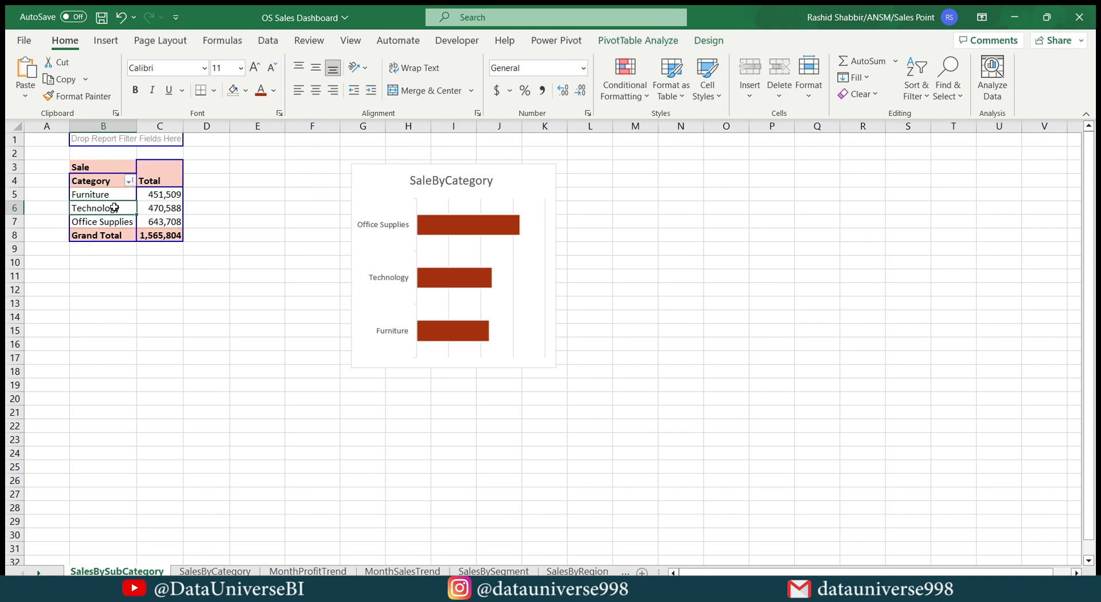
left_click(709, 41)
left_click(657, 42)
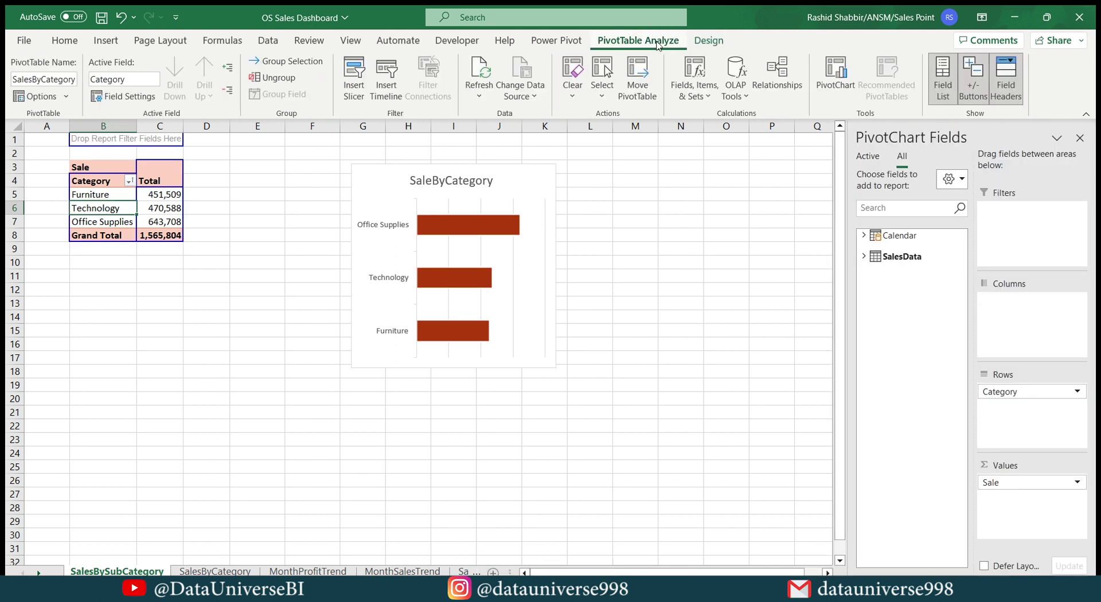
left_click(54, 80)
type("SalesBySubCategory")
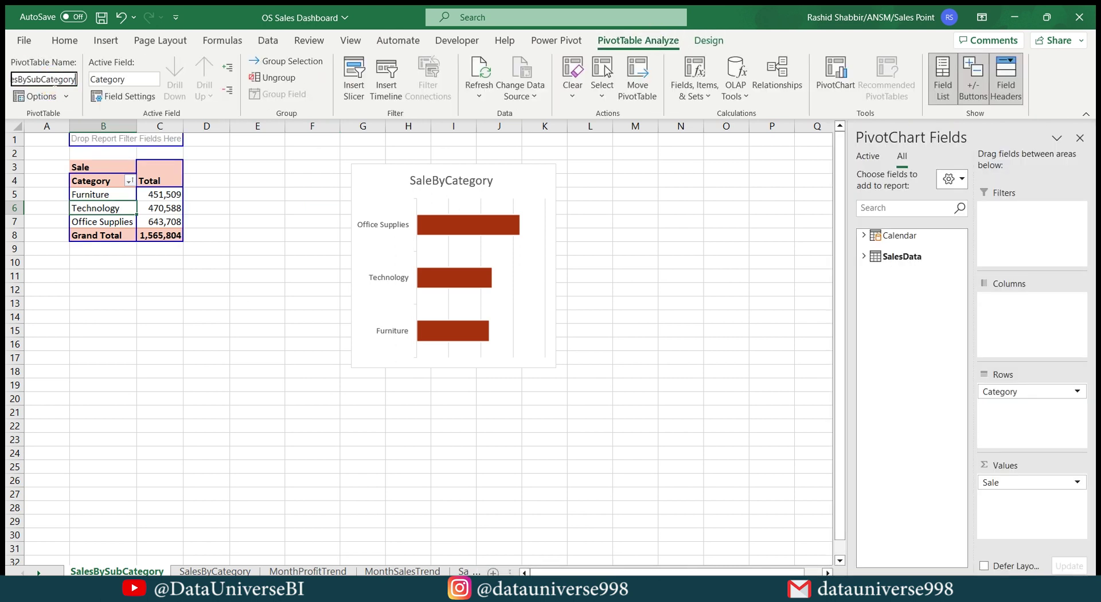
key("Return")
Set the chart title to 'SalesBySubCategory'.
left_click(449, 191)
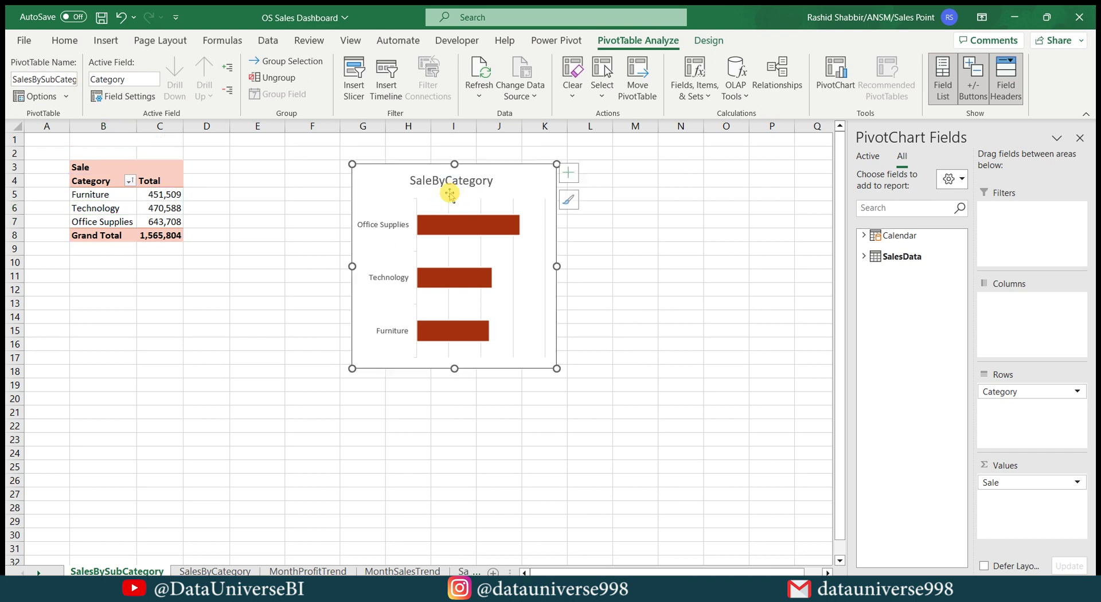
left_click(462, 180)
key("ctrl+a")
type("SalesBySubCategory")
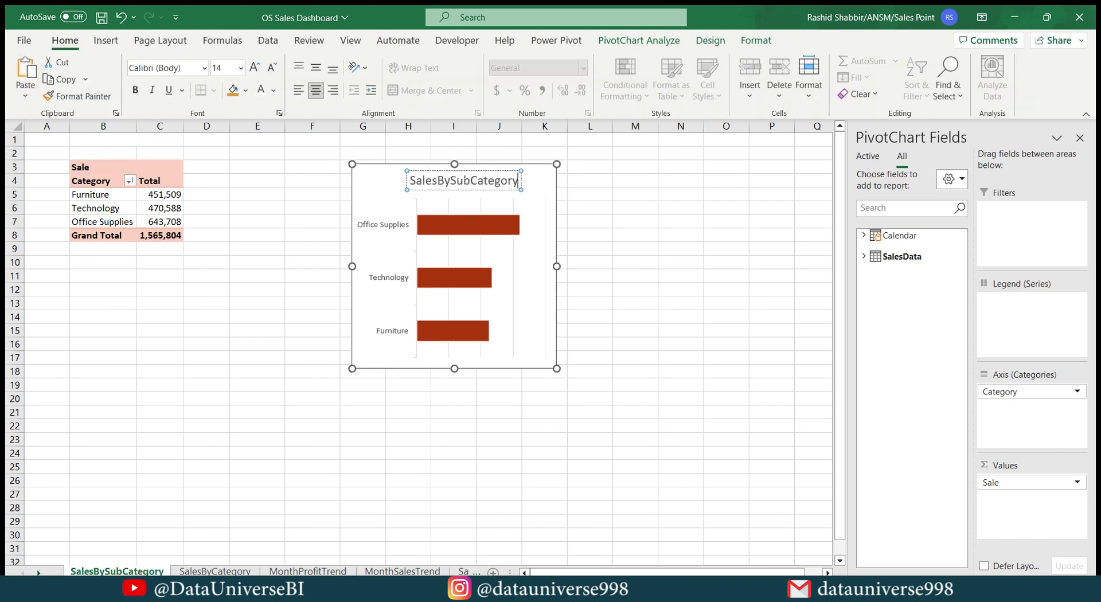
left_click(541, 180)
left_click(123, 194)
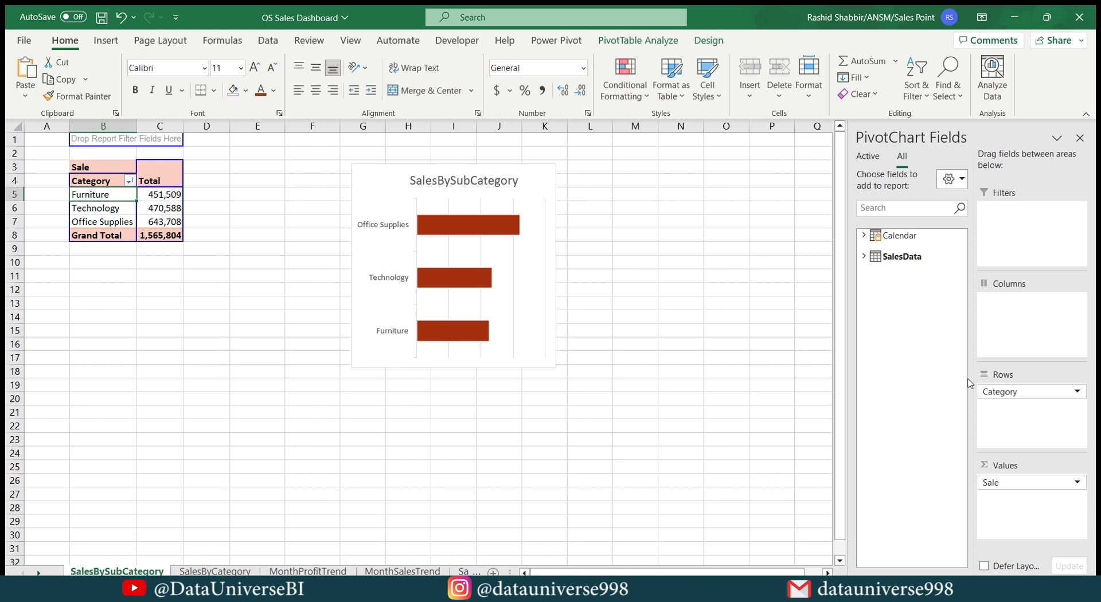
Replace Category with Sub-Category in the pivot rows.
left_click_drag(974, 390, 798, 321)
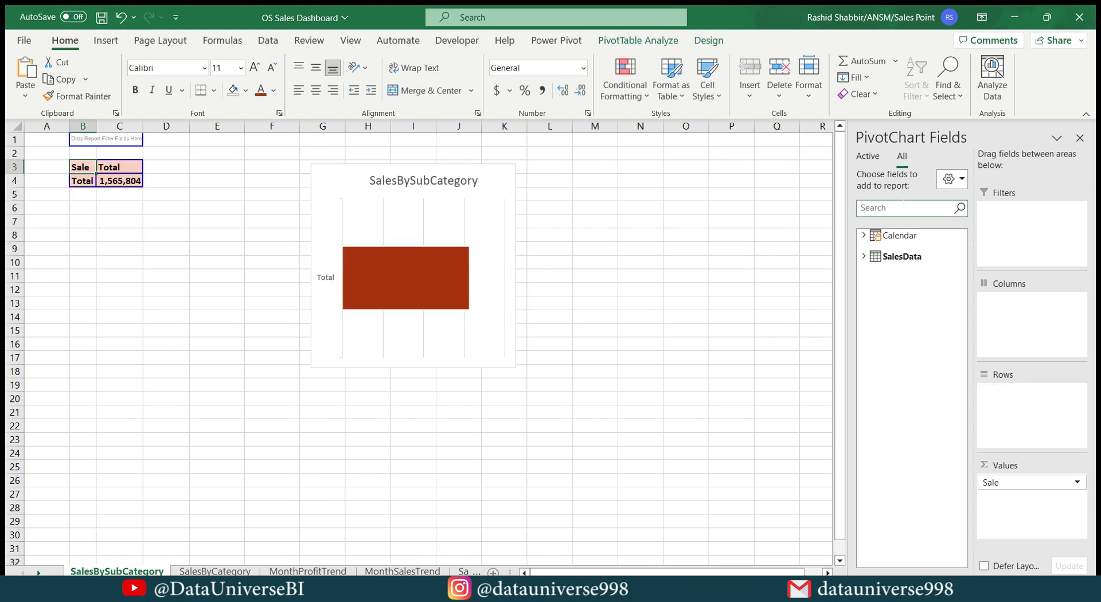
left_click(904, 207)
type("sub")
left_click(904, 240)
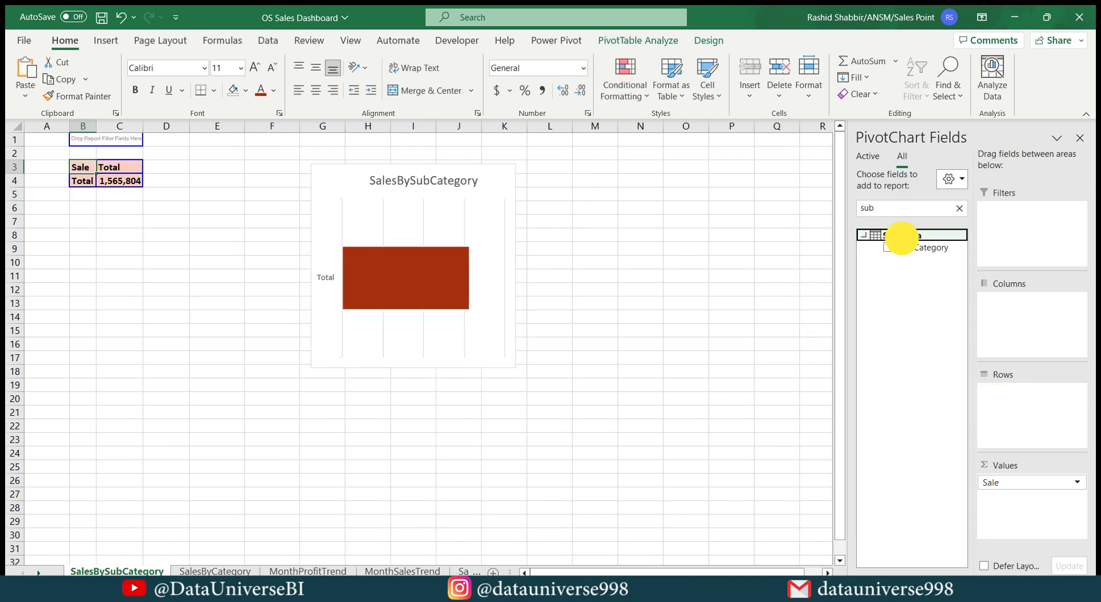
left_click(886, 238)
left_click_drag(917, 247, 1009, 395)
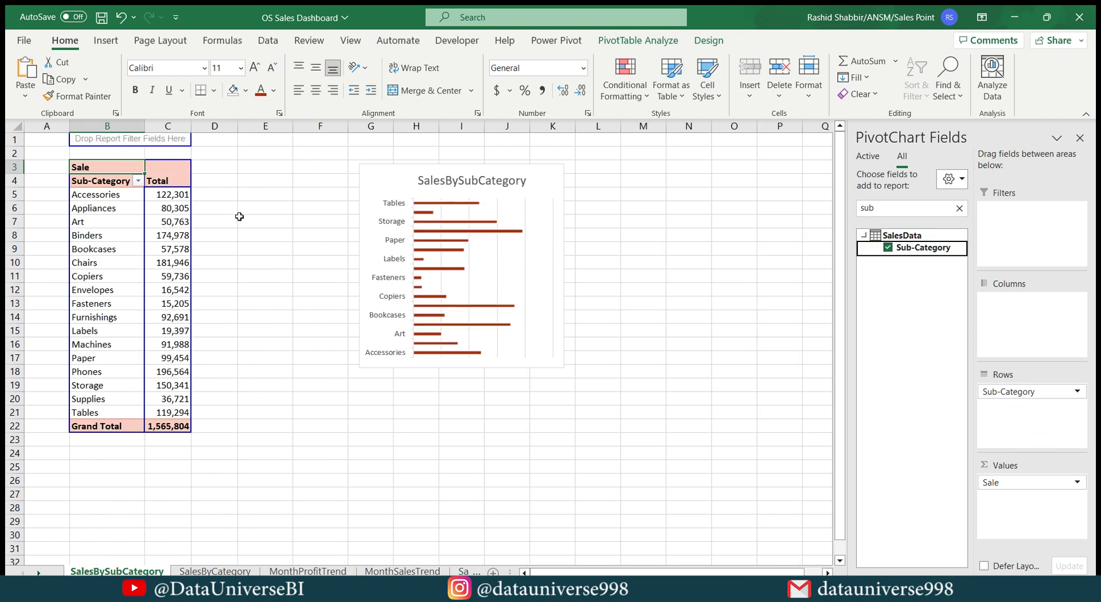
Sort the sub-category totals from smallest to largest.
right_click(165, 196)
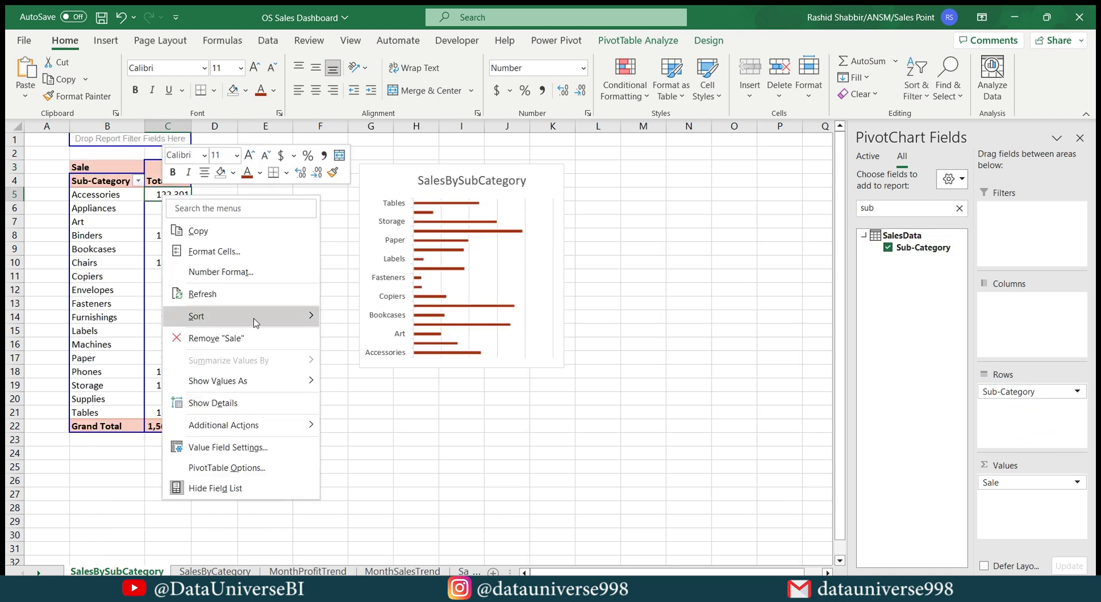
mouse_move(267, 323)
left_click(357, 316)
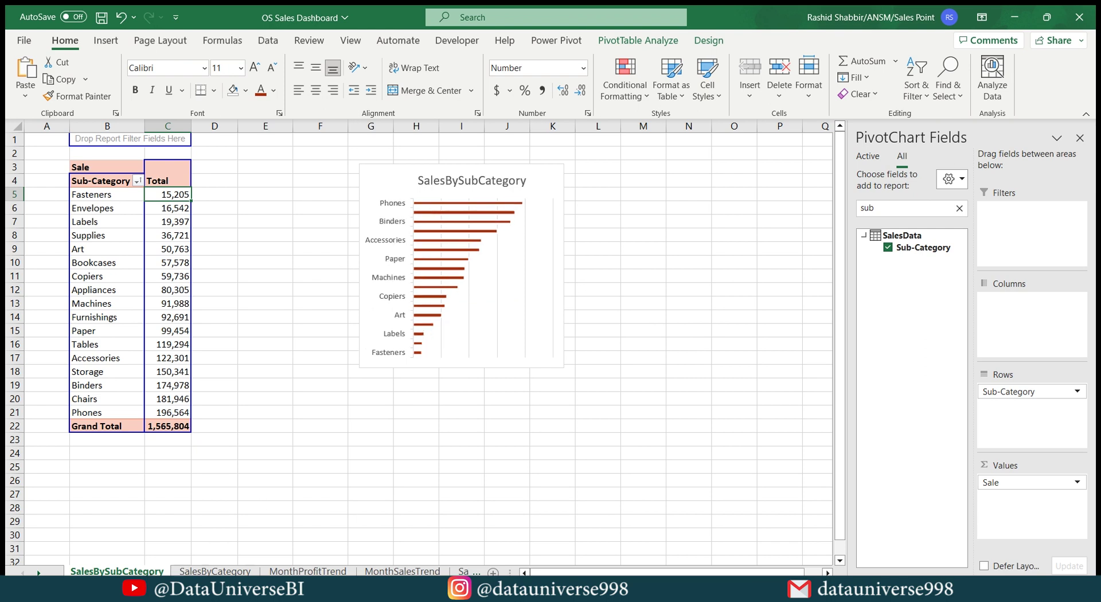
right_click(121, 570)
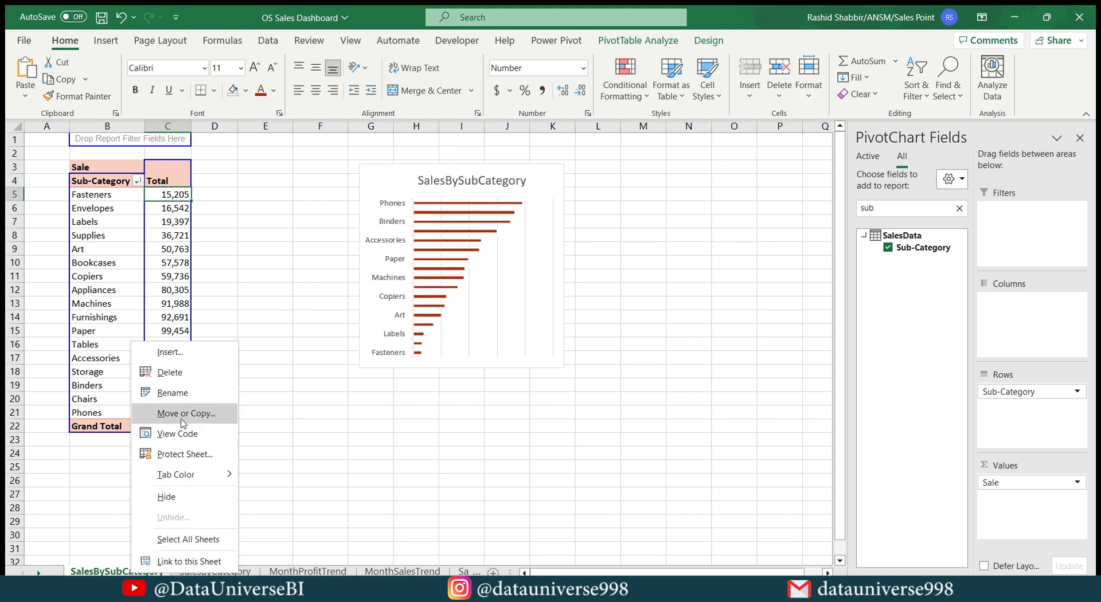
Copy the SalesBySubCategory sheet and name the copy SalesByShipMode.
left_click(182, 423)
left_click(107, 496)
left_click(212, 526)
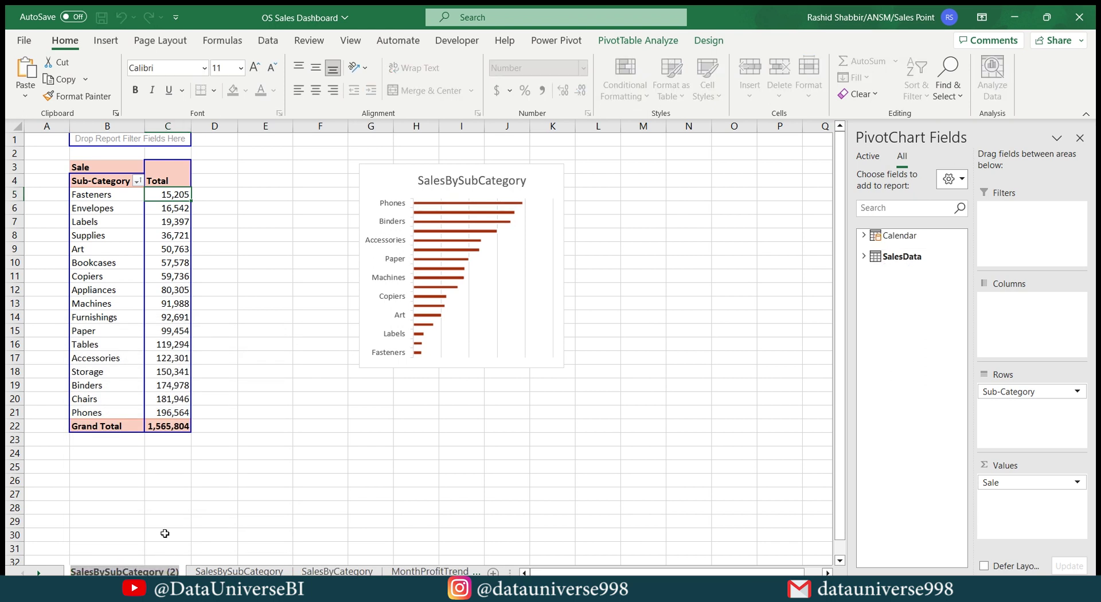
key("alt+h")
type("orSalesByS")
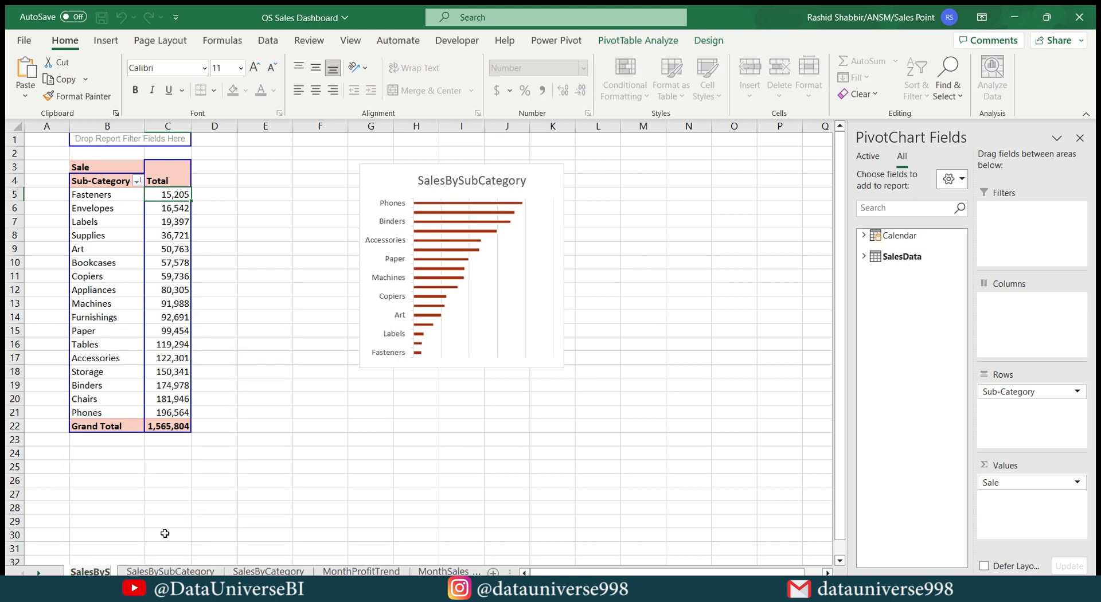
type("hipMO")
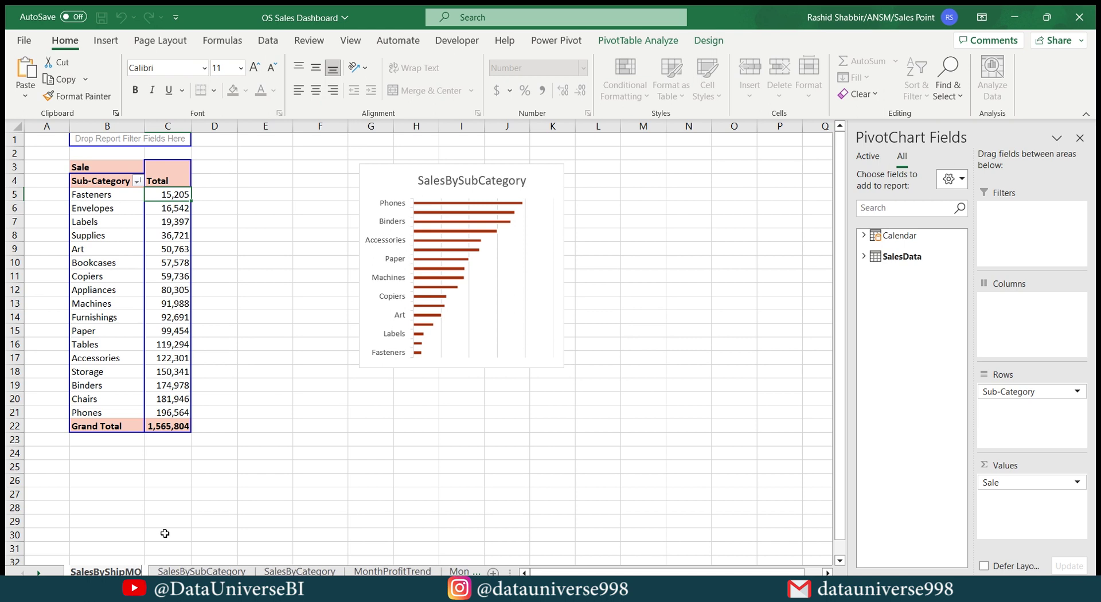
key("BackSpace")
type("ode")
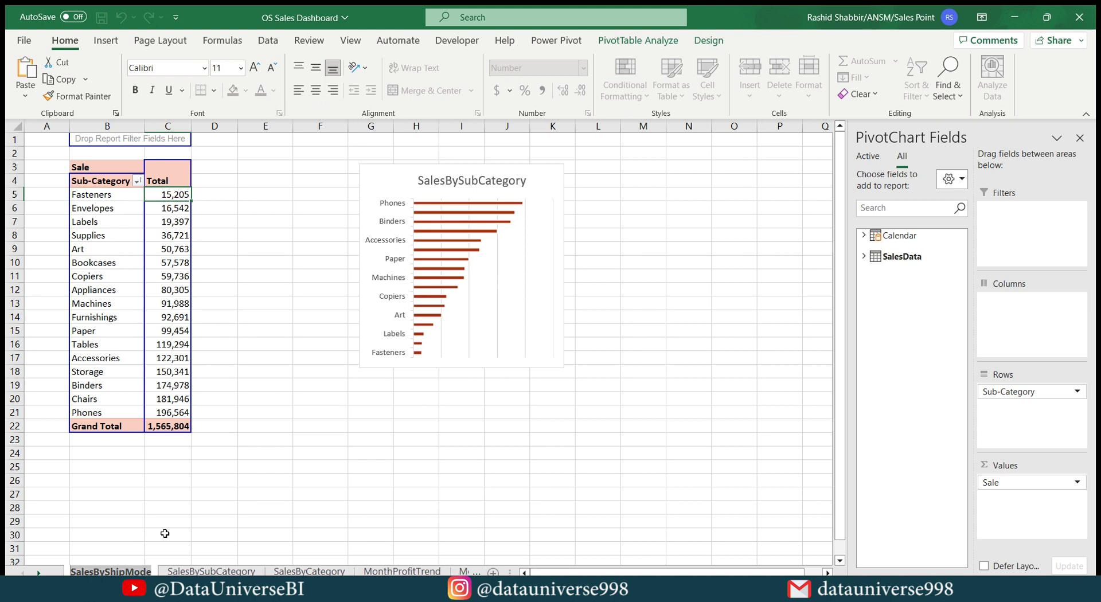
key("Return")
Name the new sheet's pivot table SalesByShipMode.
left_click(118, 221)
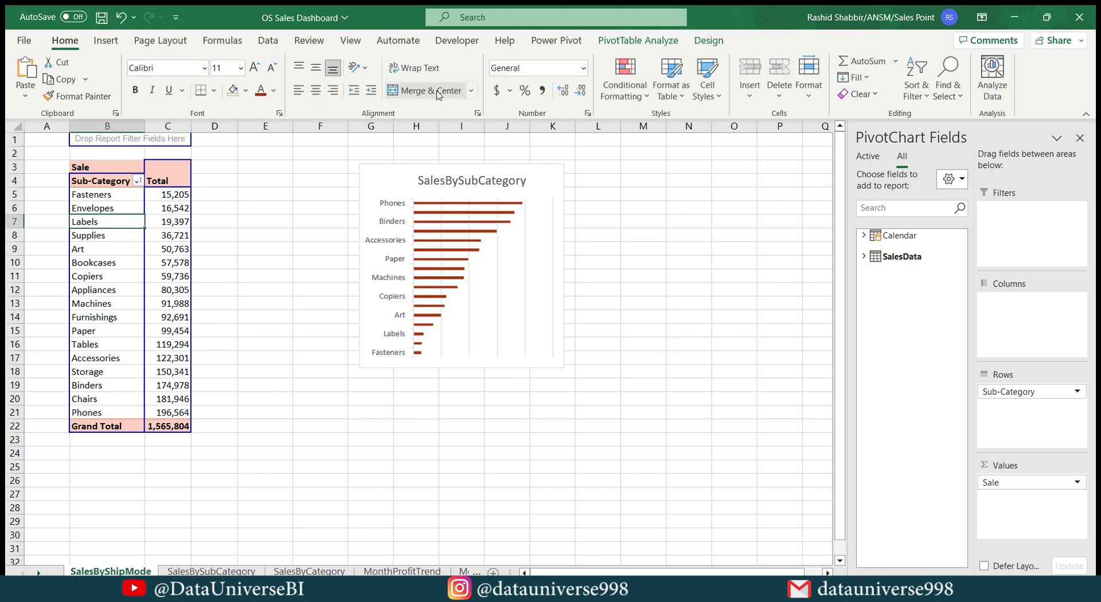
left_click(662, 39)
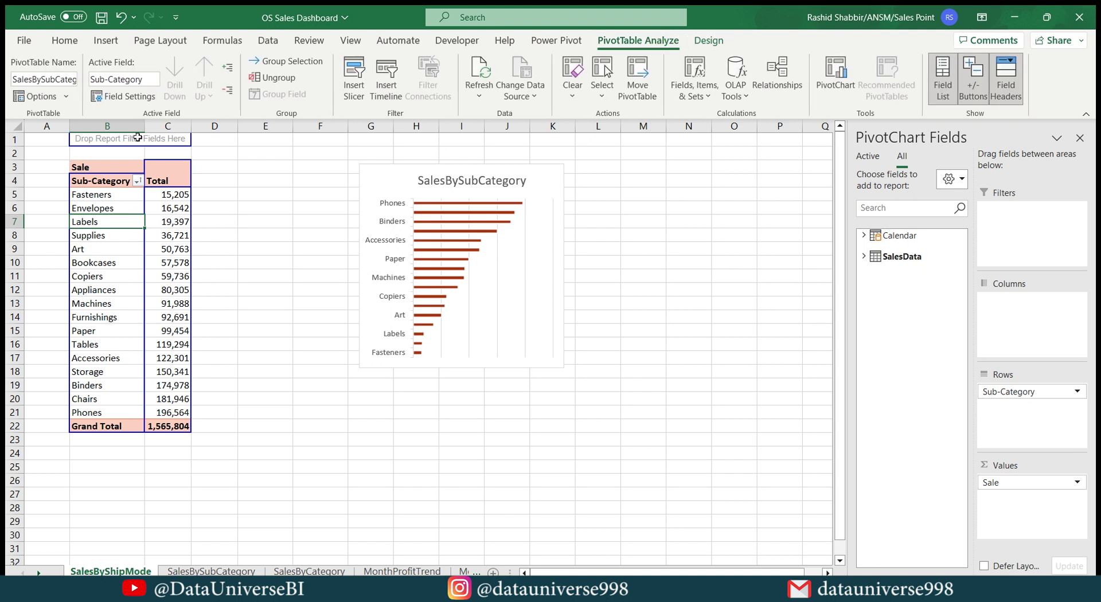
left_click(51, 80)
type("SalesByShipMode")
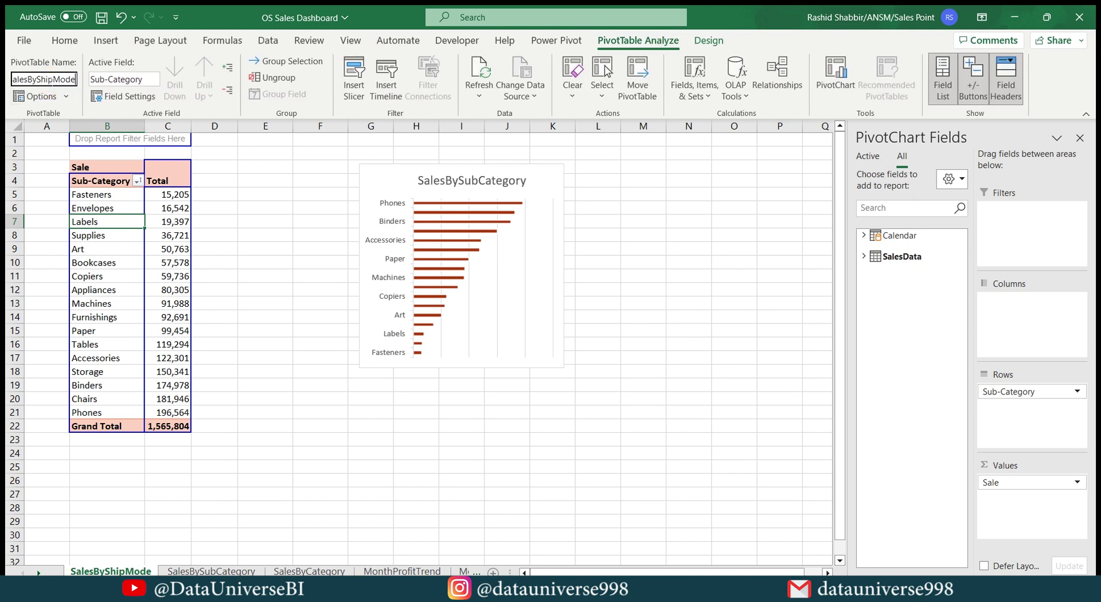
key("Return")
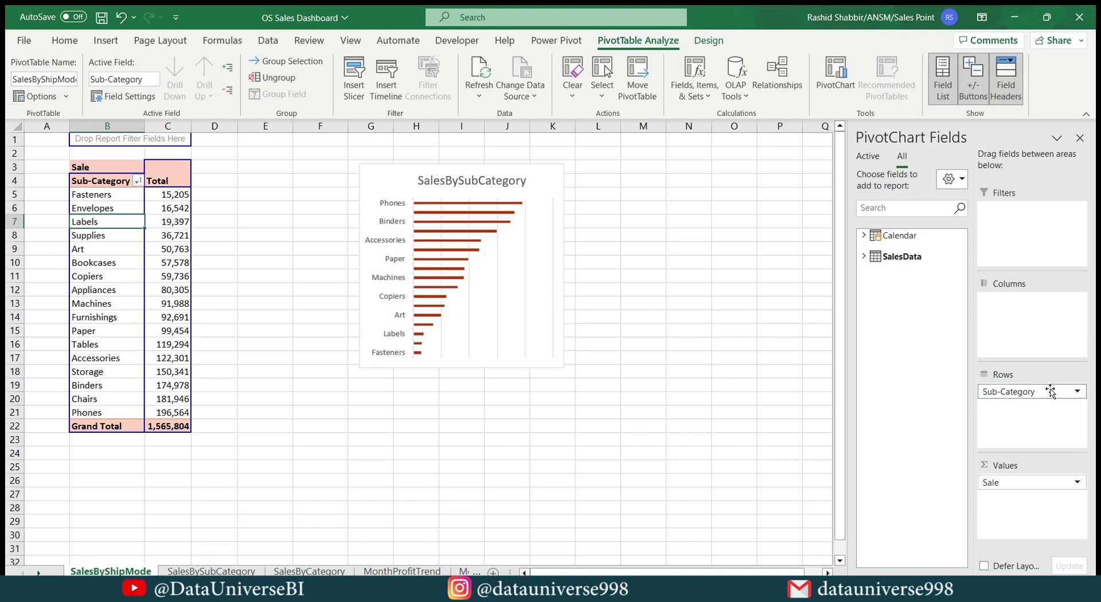
Replace Sub-Category with Ship Mode in the pivot rows.
left_click_drag(1009, 391, 728, 314)
left_click(891, 207)
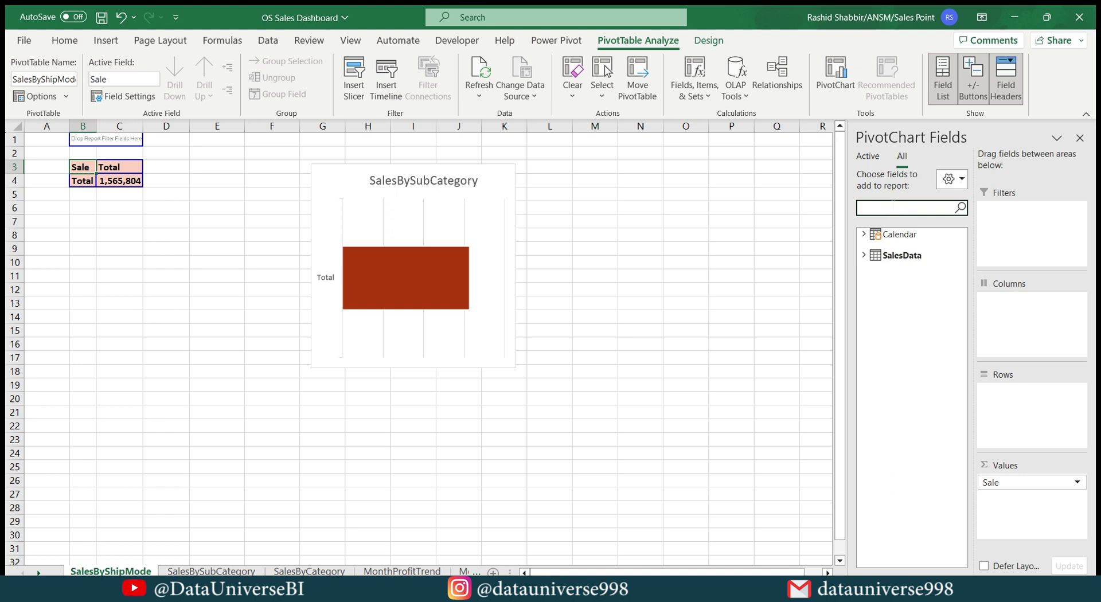
type("shipm")
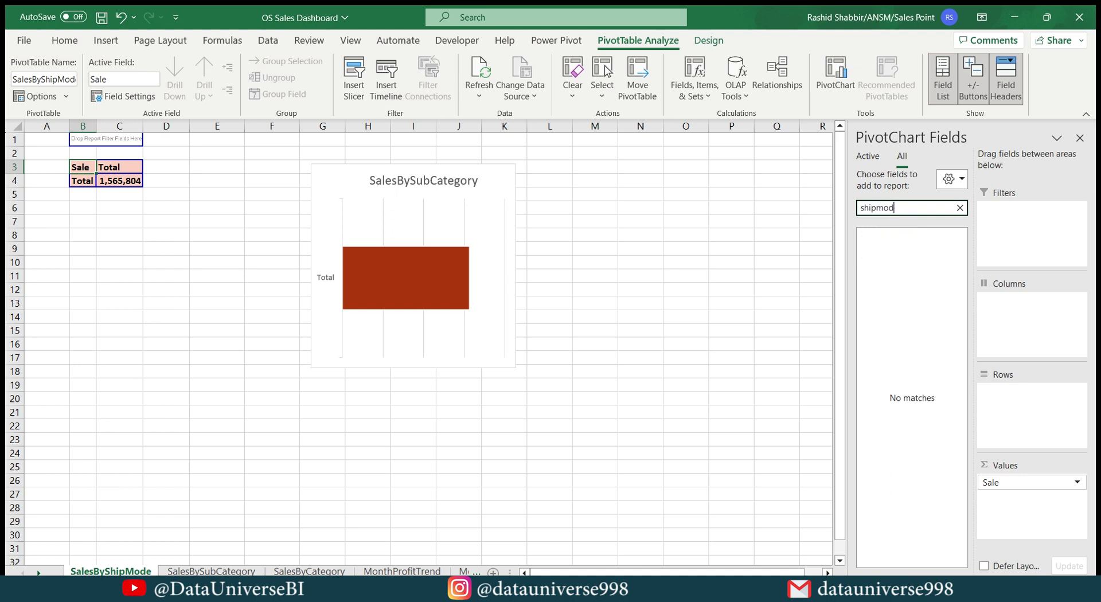
type("od")
key("BackSpace")
key("BackSpace")
key("BackSpace")
left_click_drag(916, 264, 1017, 415)
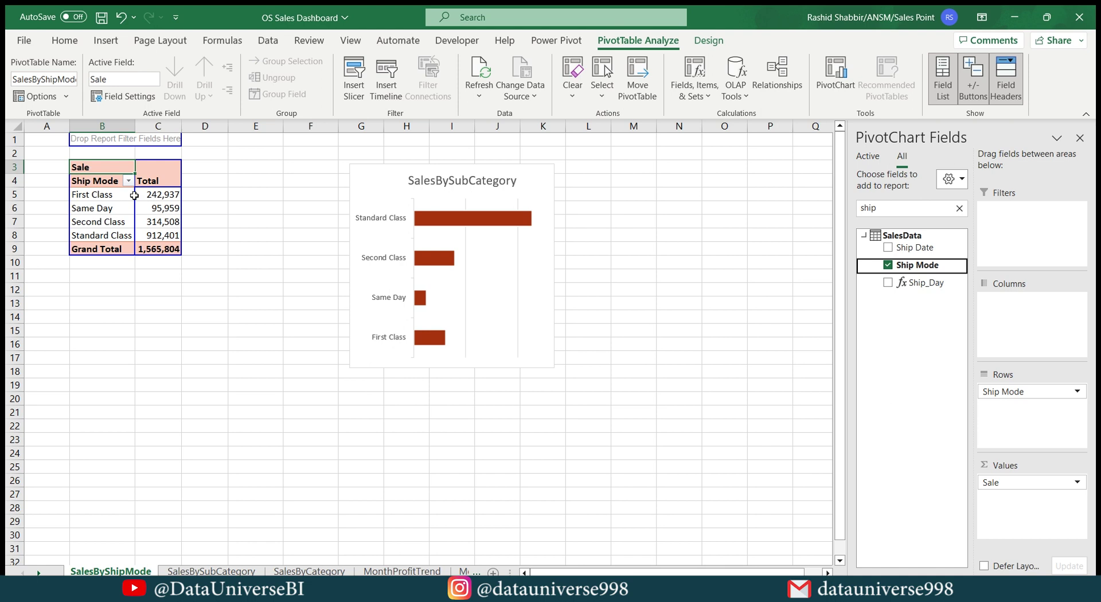
Sort ship-mode totals smallest to largest, from Same Day up to Standard Class.
right_click(152, 195)
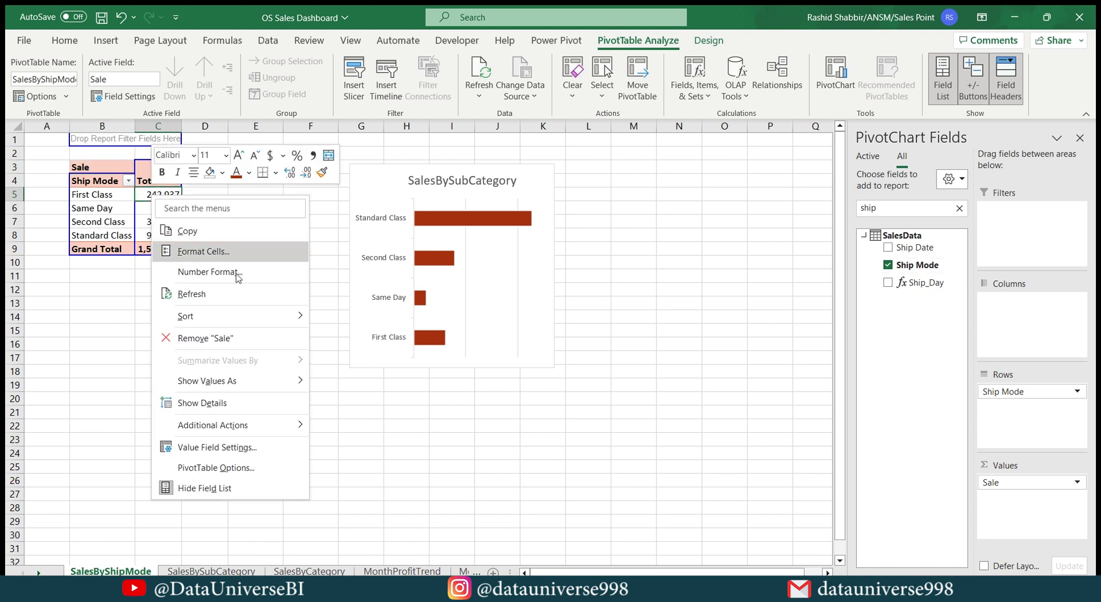
mouse_move(256, 319)
left_click(338, 314)
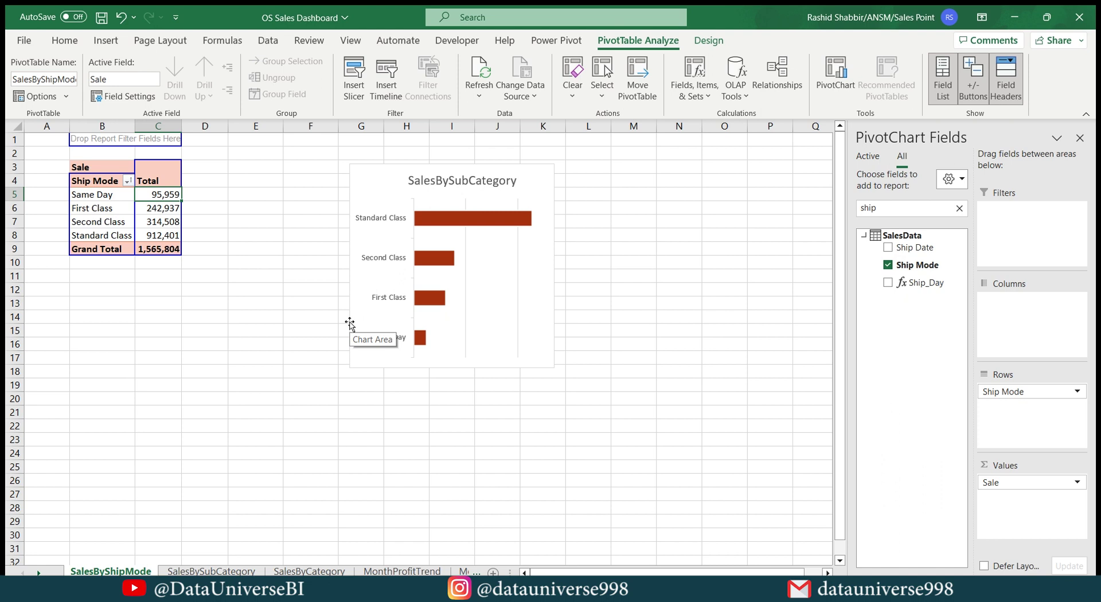
Add data labels to the ship-mode bar chart.
left_click(533, 179)
left_click(572, 172)
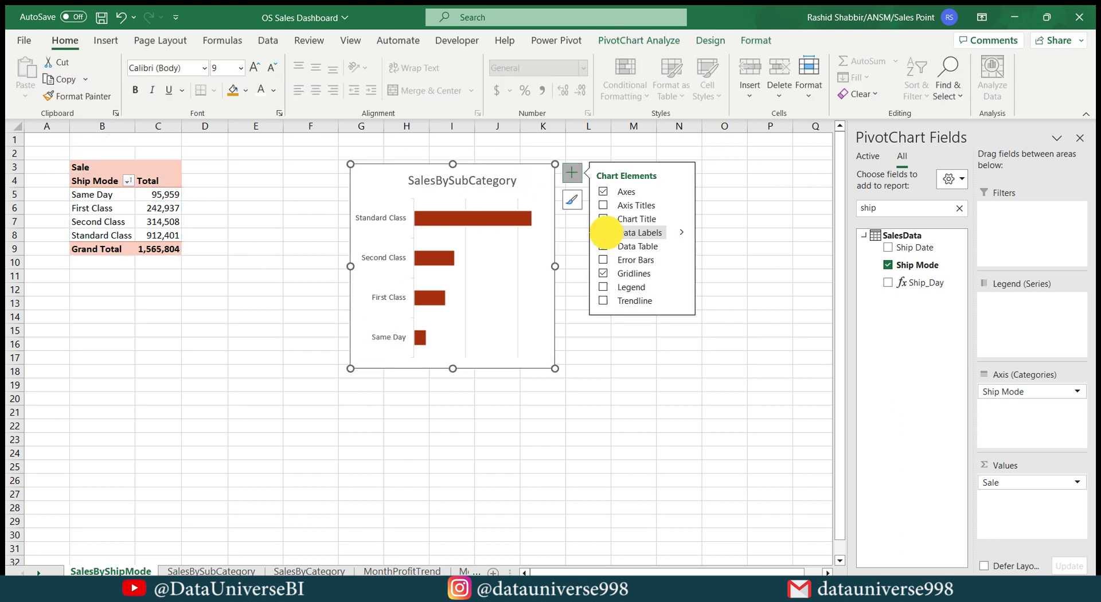
left_click(602, 232)
left_click(543, 221)
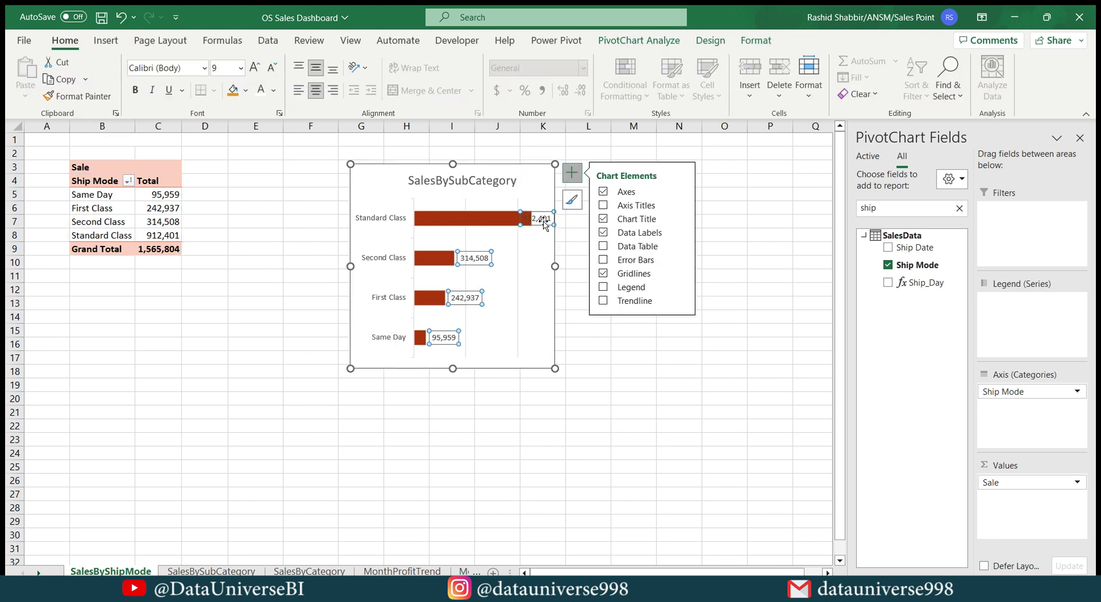
Add bold data labels to the sub-category bar chart.
key("ctrl+Page_Down")
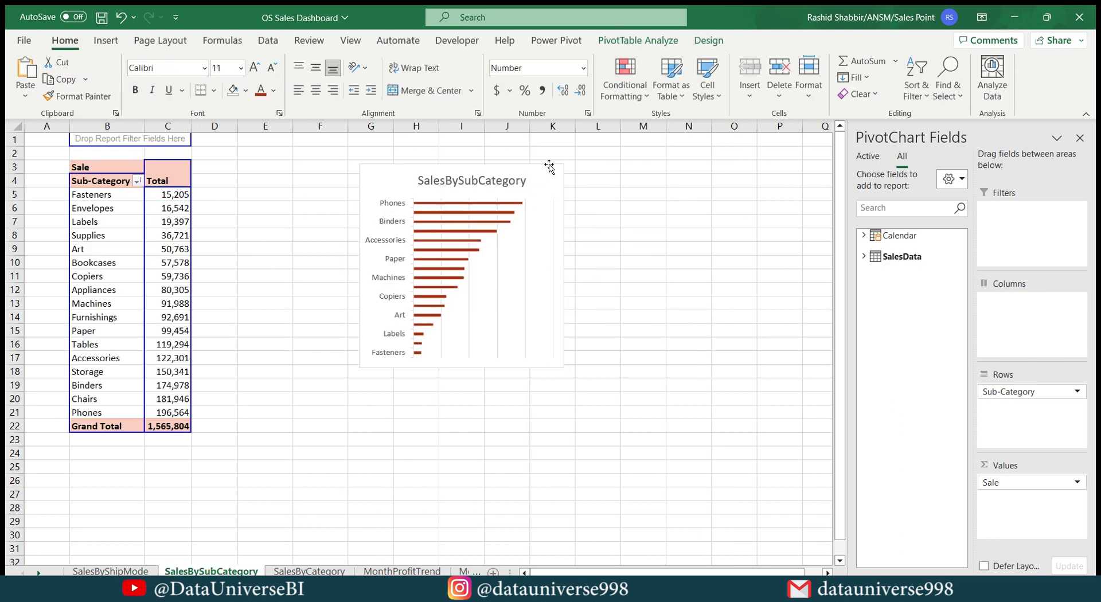
left_click(549, 166)
left_click(581, 172)
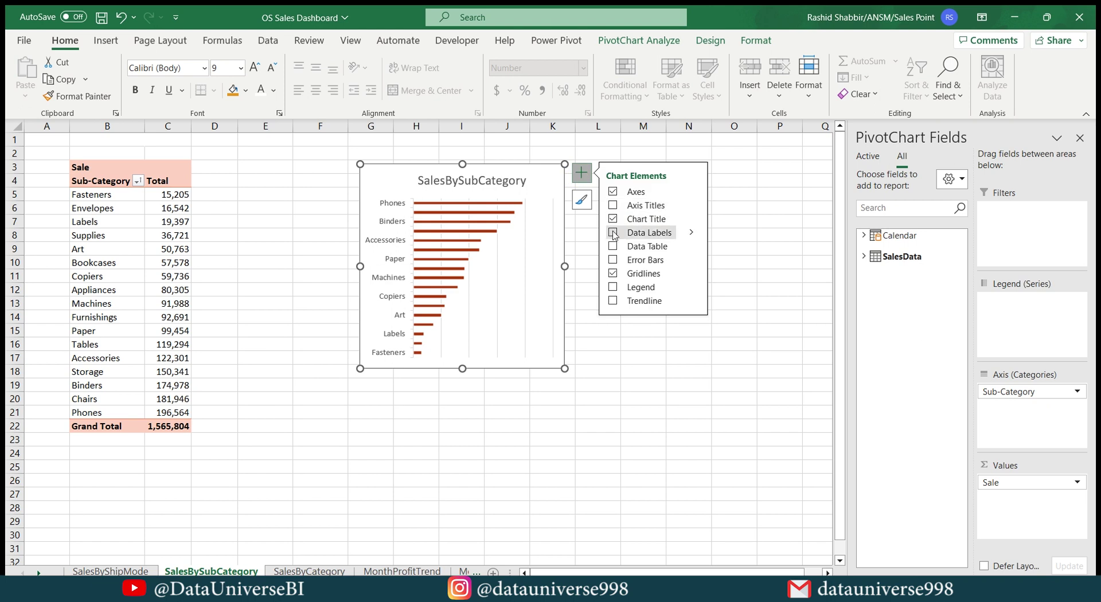
left_click(613, 233)
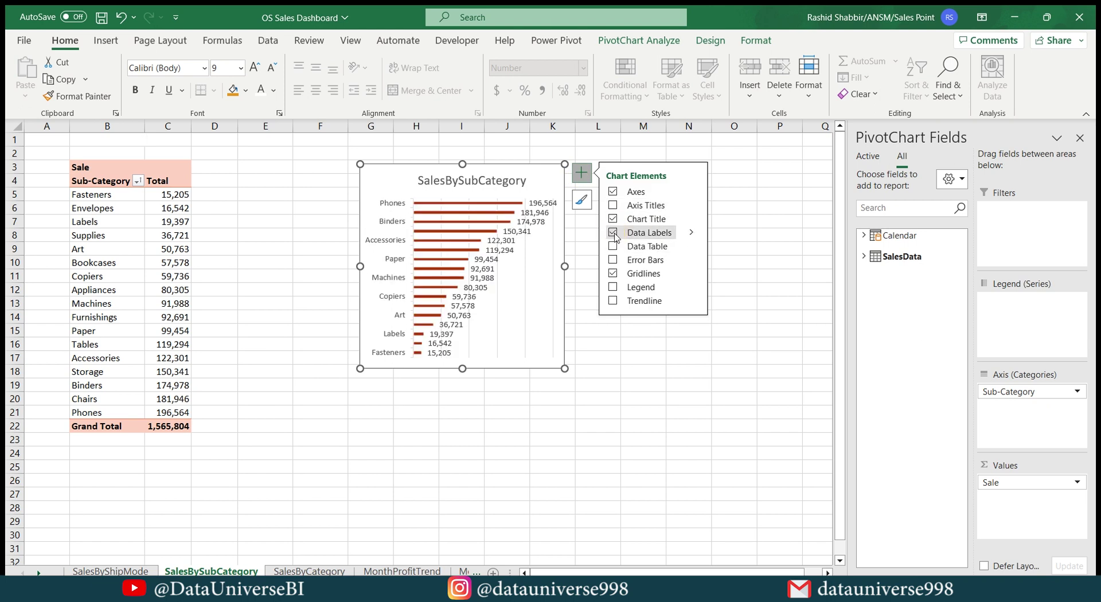
left_click(541, 204)
key("ctrl+b")
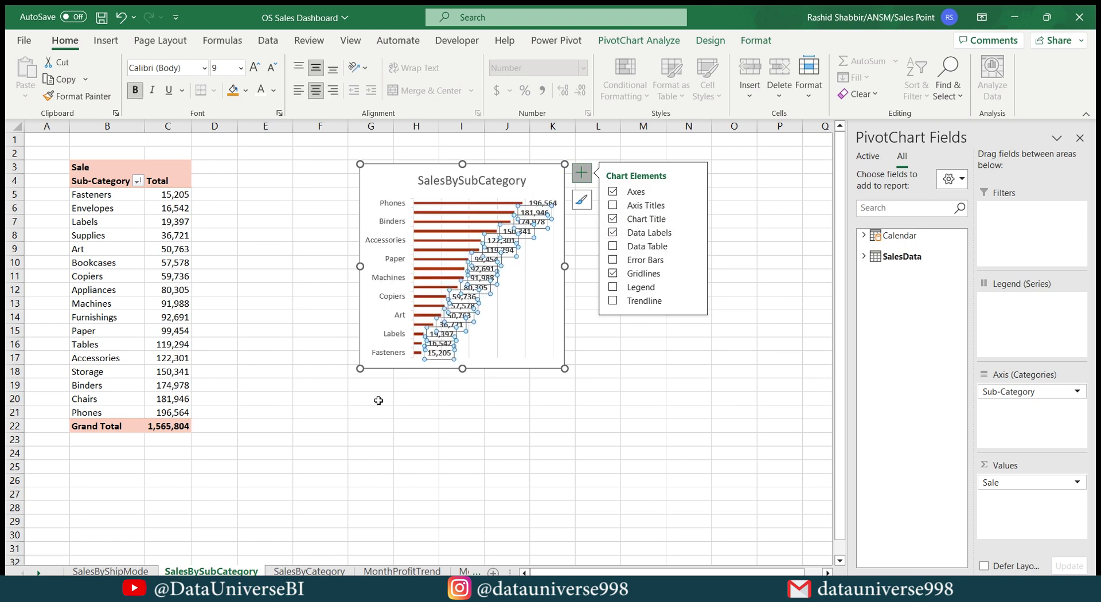
Add bold data labels to the category bar chart.
left_click(310, 571)
left_click(526, 195)
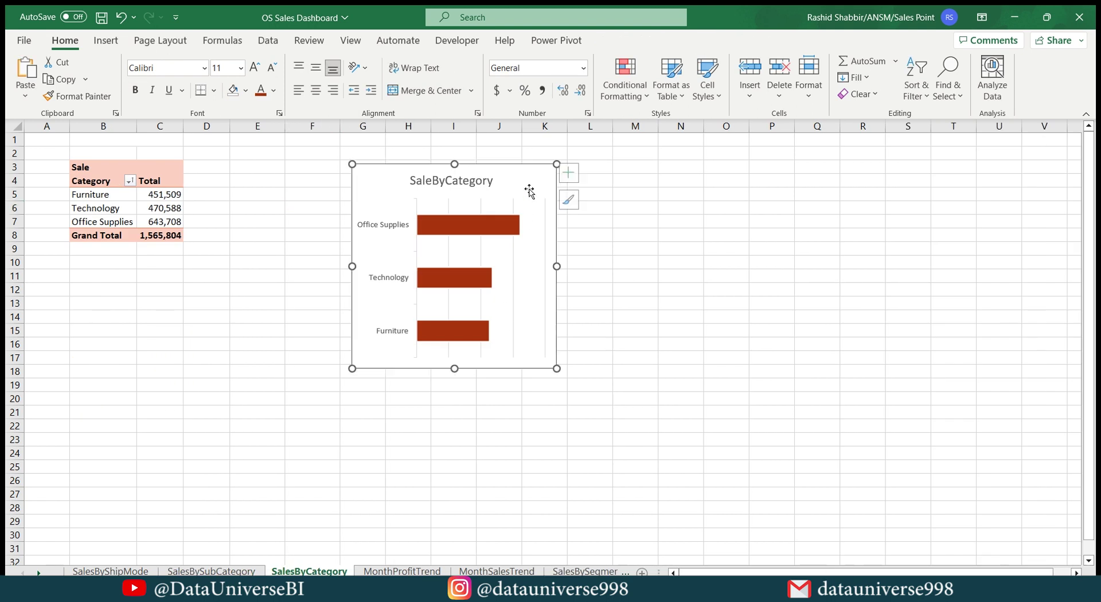
left_click(573, 173)
left_click(606, 232)
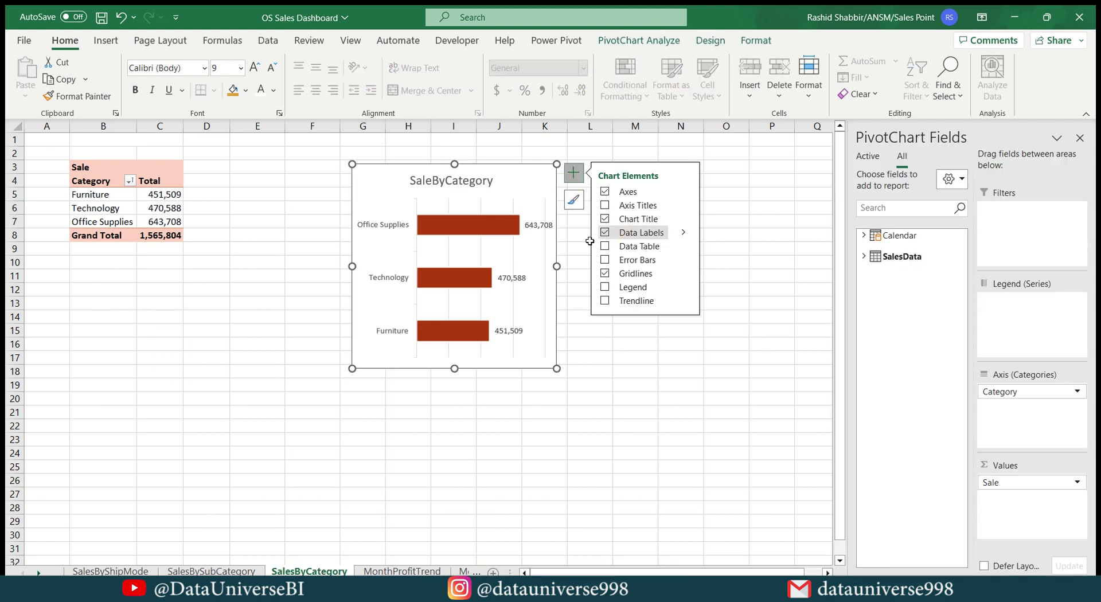
left_click(540, 225)
key("ctrl+b")
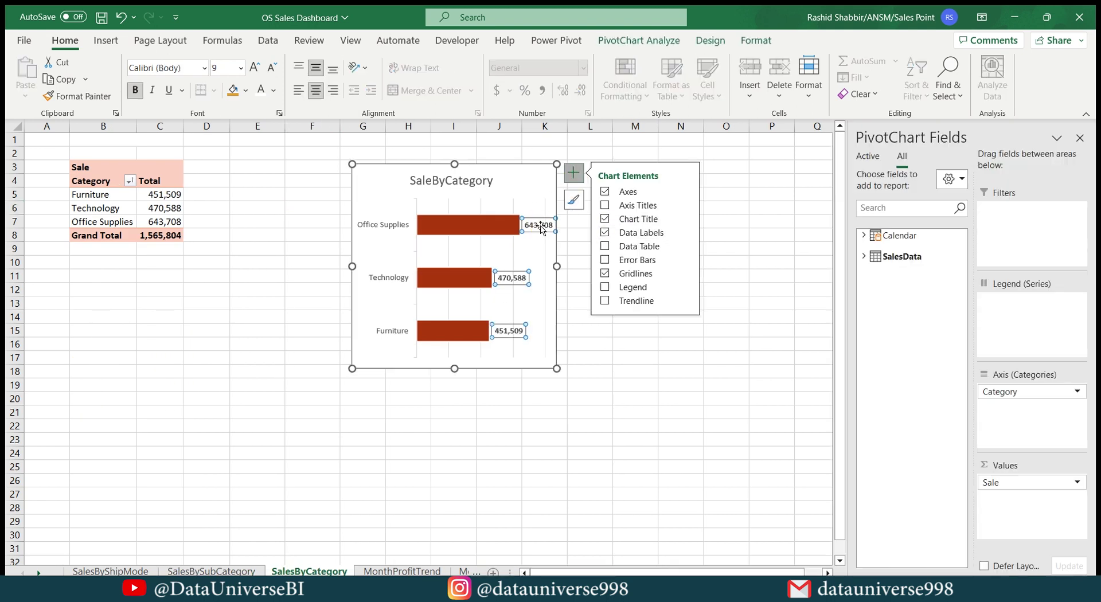
left_click(132, 571)
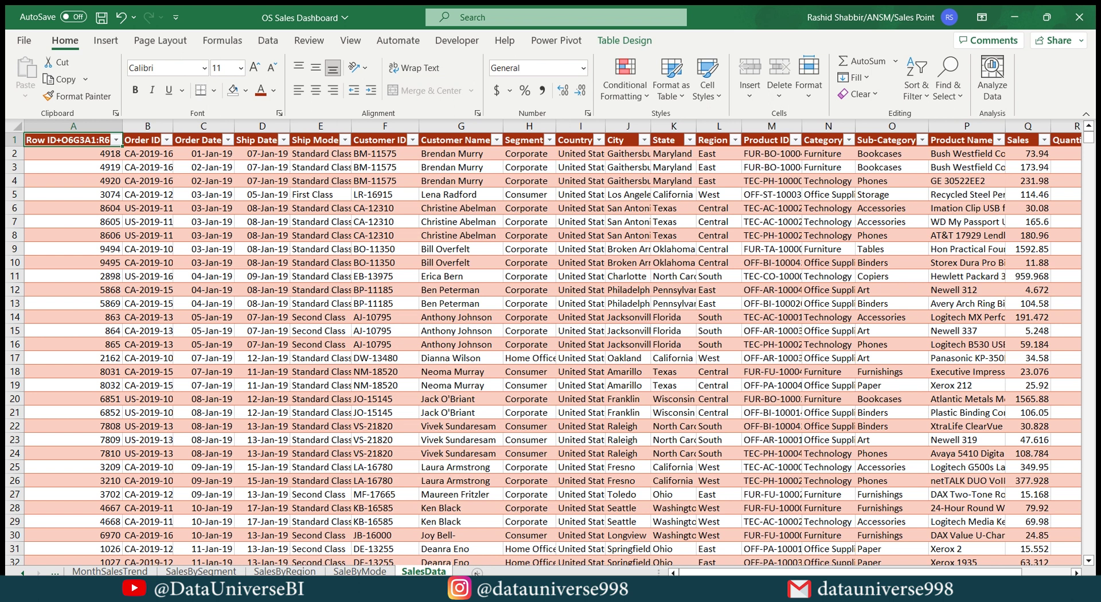
Add a new sheet named KPI and move it before SalesData.
left_click(476, 572)
double_click(479, 572)
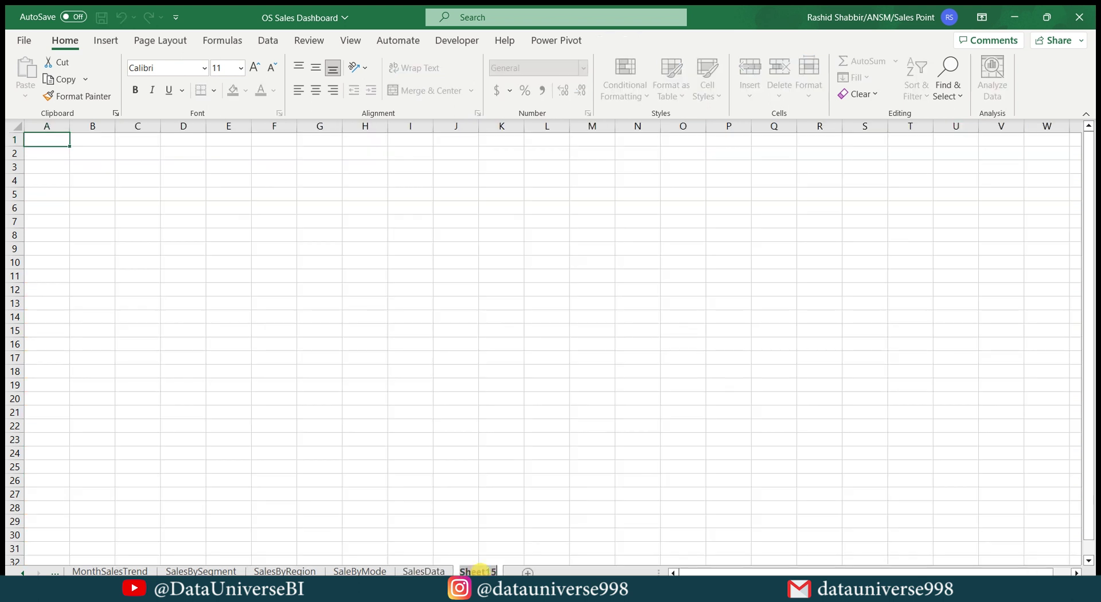
type("KPI")
key("Return")
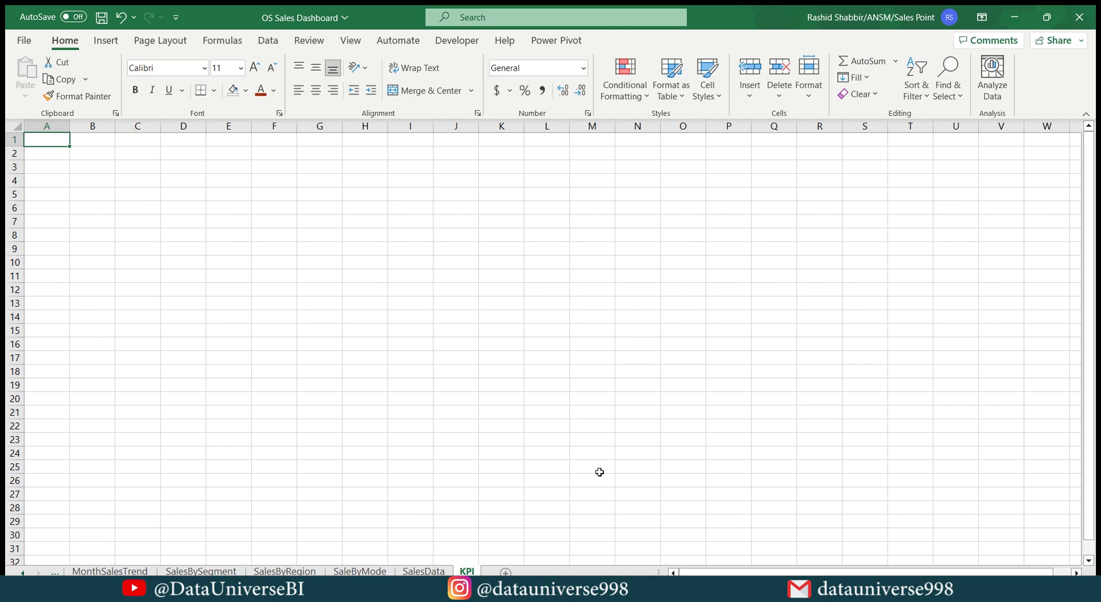
left_click_drag(467, 571, 398, 568)
Copy the SalesByRegion pivot table into cell B2 of the KPI sheet.
left_click(359, 571)
left_click(285, 571)
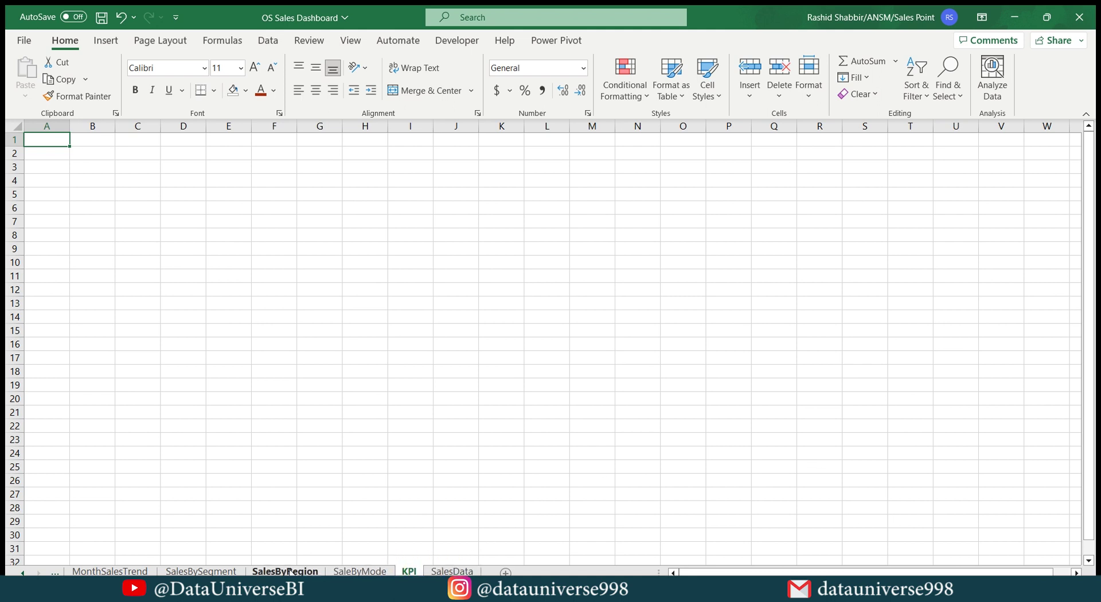
left_click(278, 433)
left_click(312, 275)
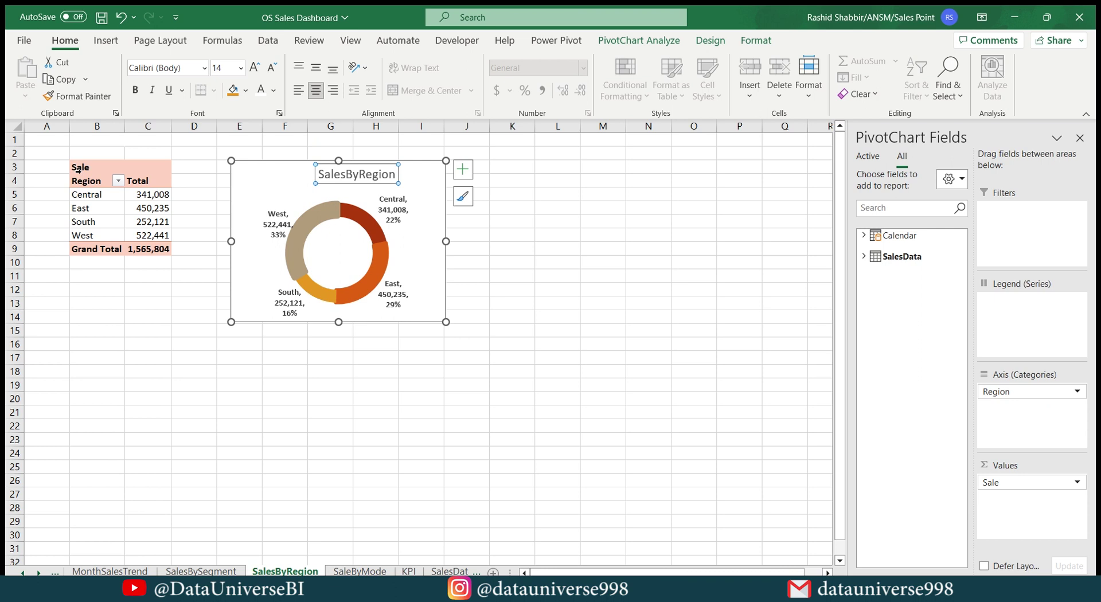
left_click(78, 167)
key("ctrl+c")
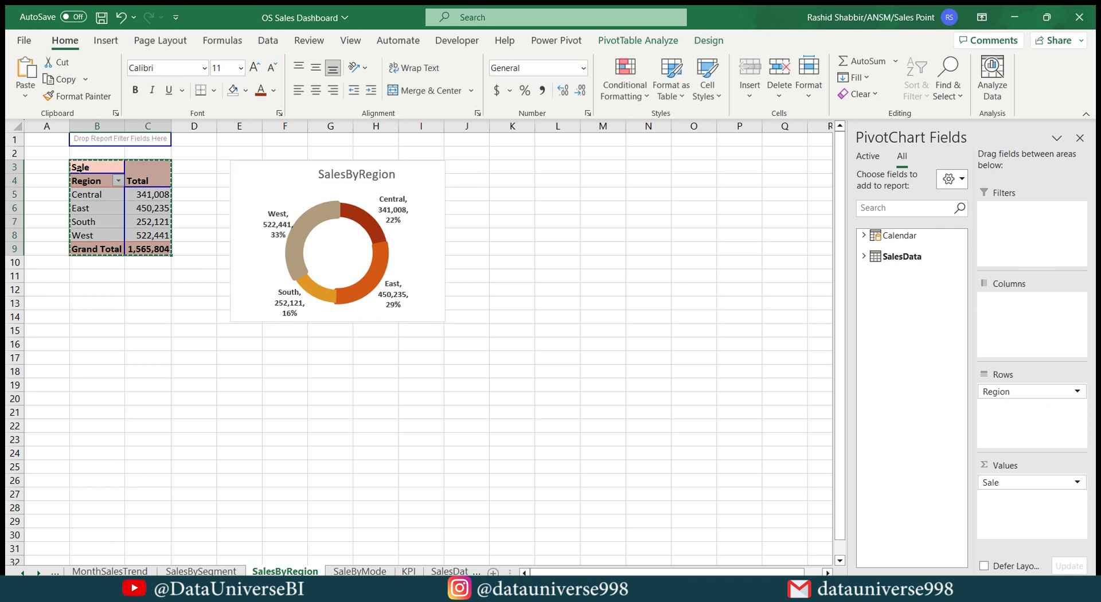
left_click(407, 570)
left_click(90, 153)
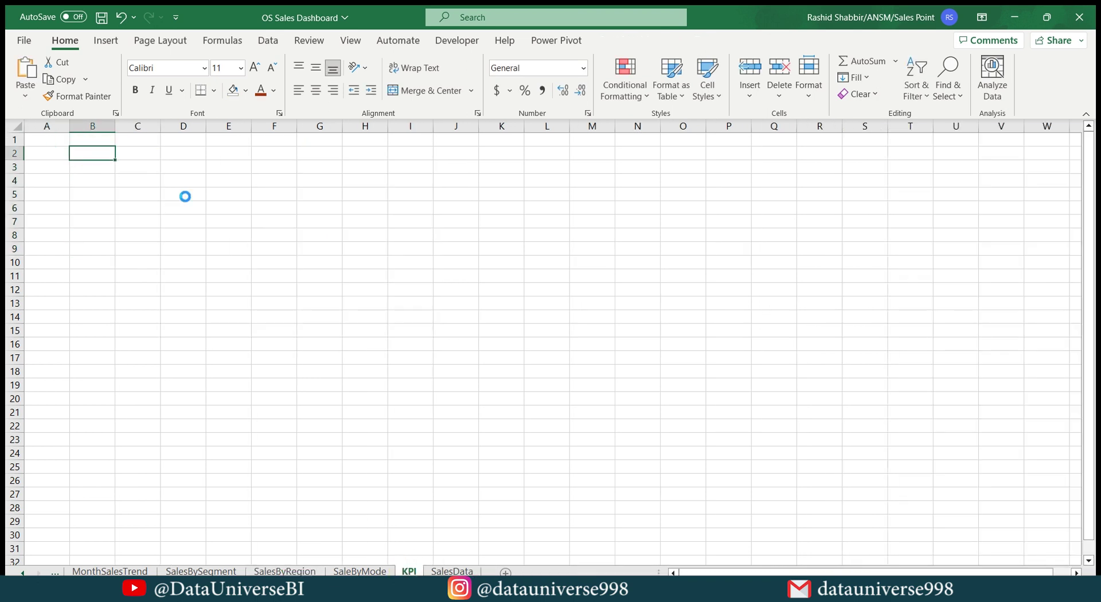
key("ctrl+v")
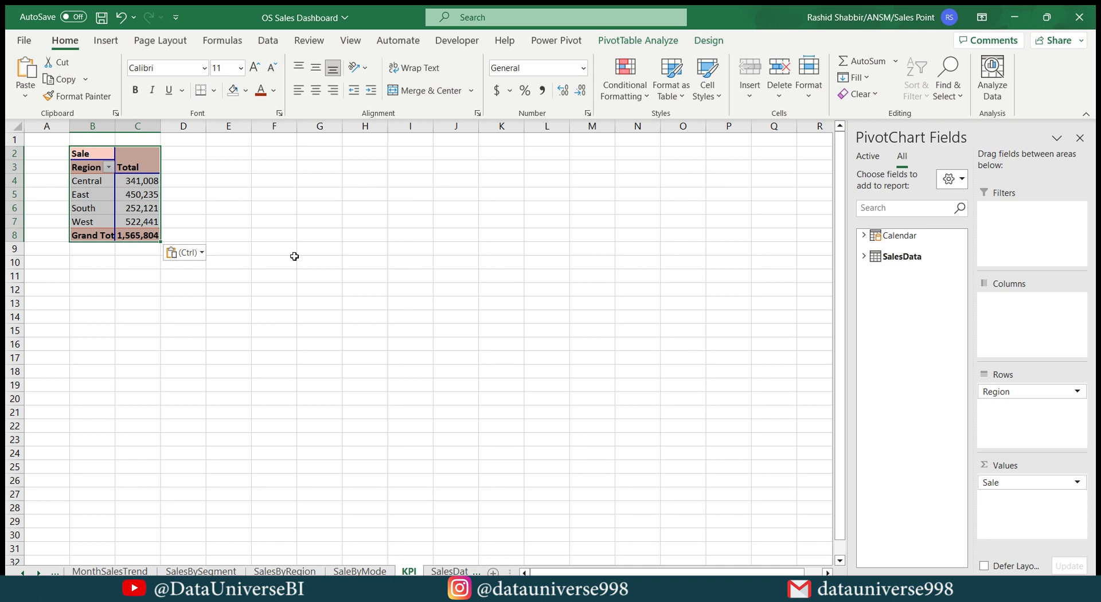
Remove the Region and Sale fields from the copied pivot table.
left_click(863, 256)
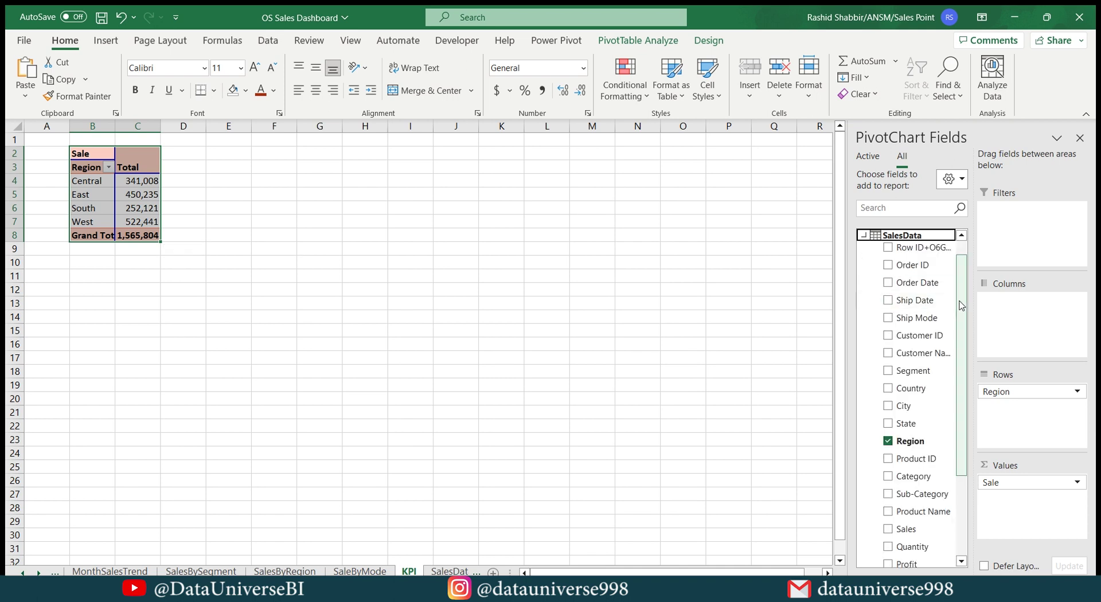
left_click_drag(960, 285, 823, 368)
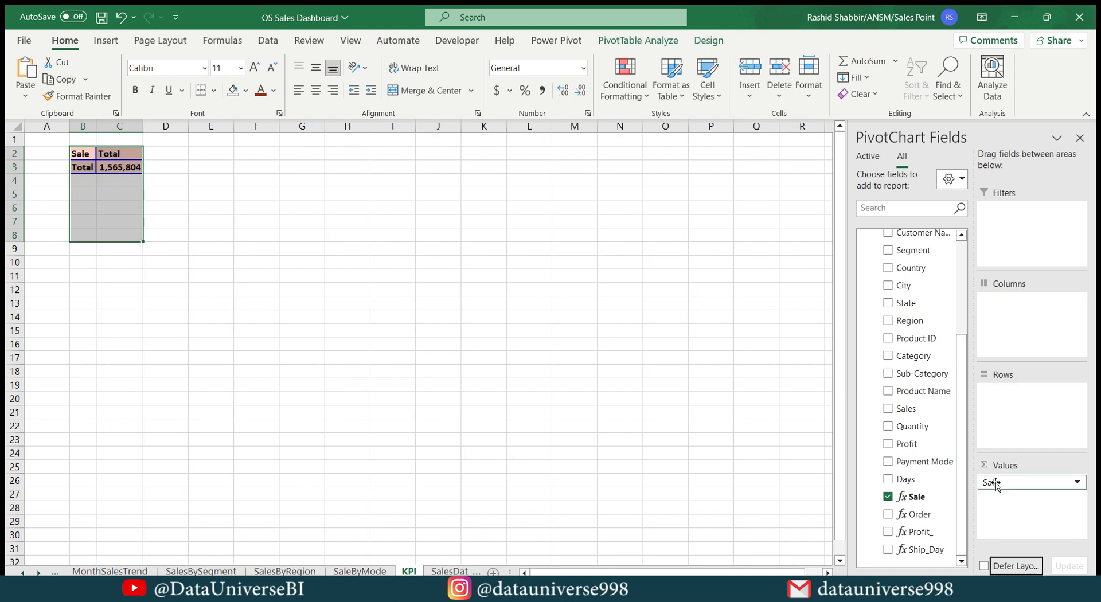
left_click_drag(1000, 482, 745, 421)
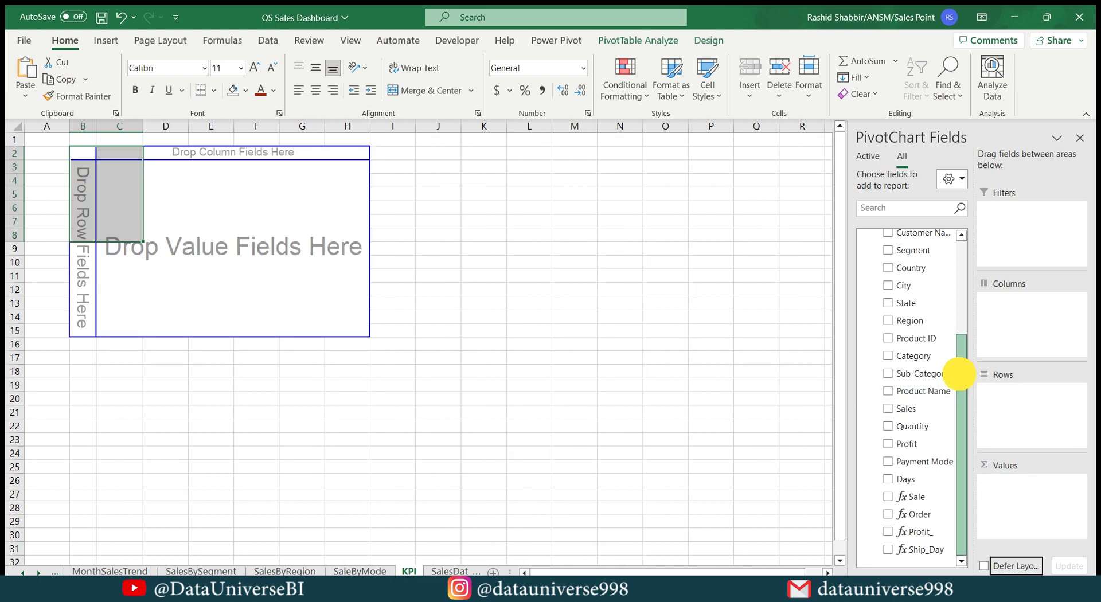
Add the Order field to the KPI pivot's Values, totalling 5,901.
left_click_drag(963, 356, 971, 251)
left_click_drag(918, 281, 1041, 493)
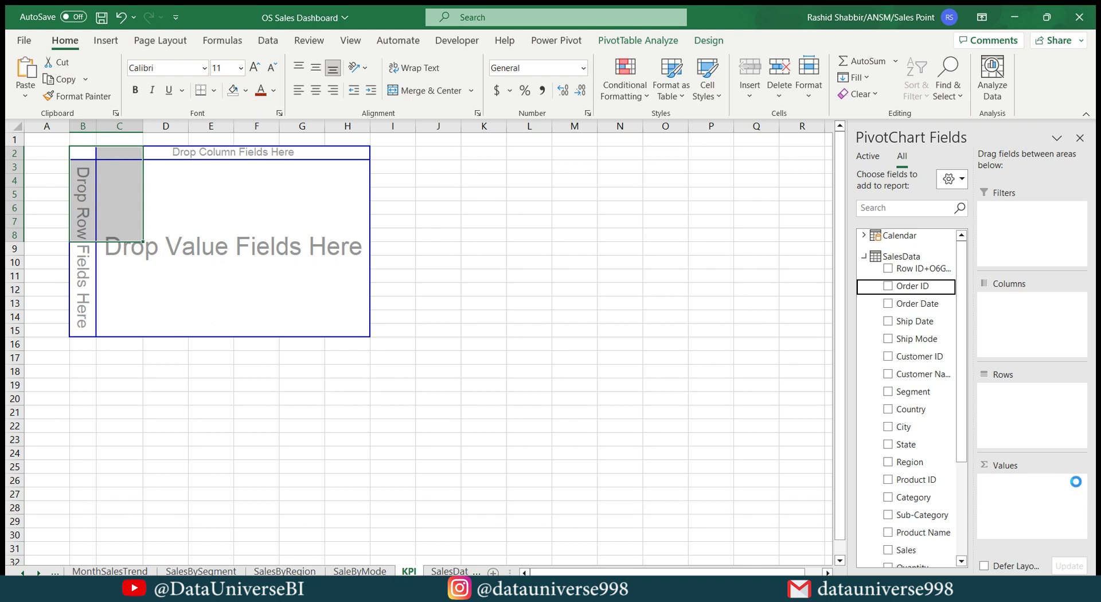
left_click_drag(1067, 481, 955, 429)
scroll(955, 429, "down", 3)
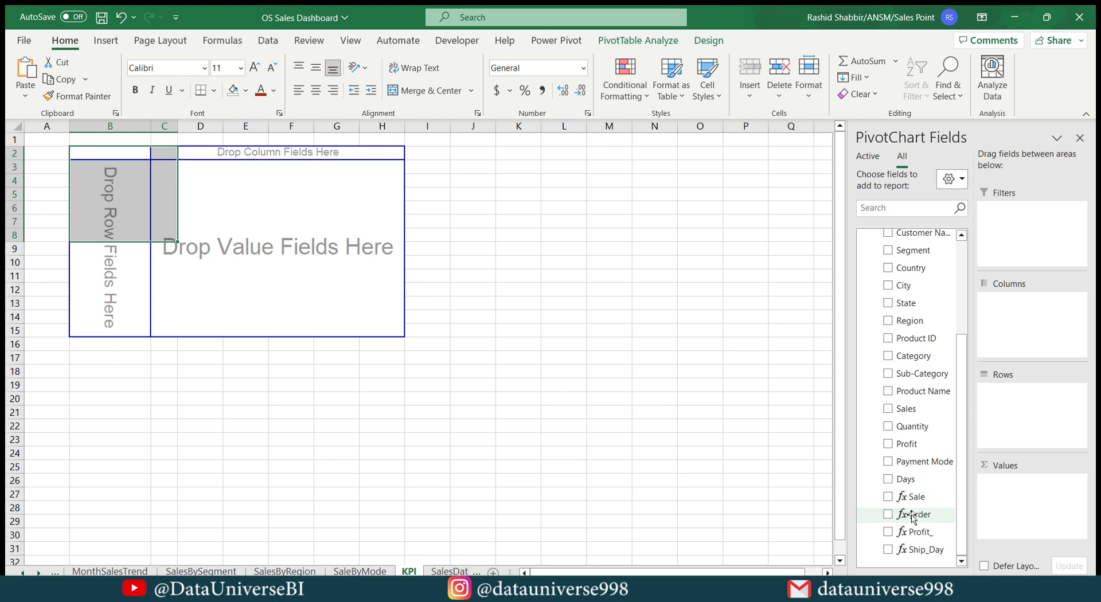
left_click_drag(912, 516, 1007, 507)
Rename the KPI pivot table to 'Orders'.
left_click(85, 167)
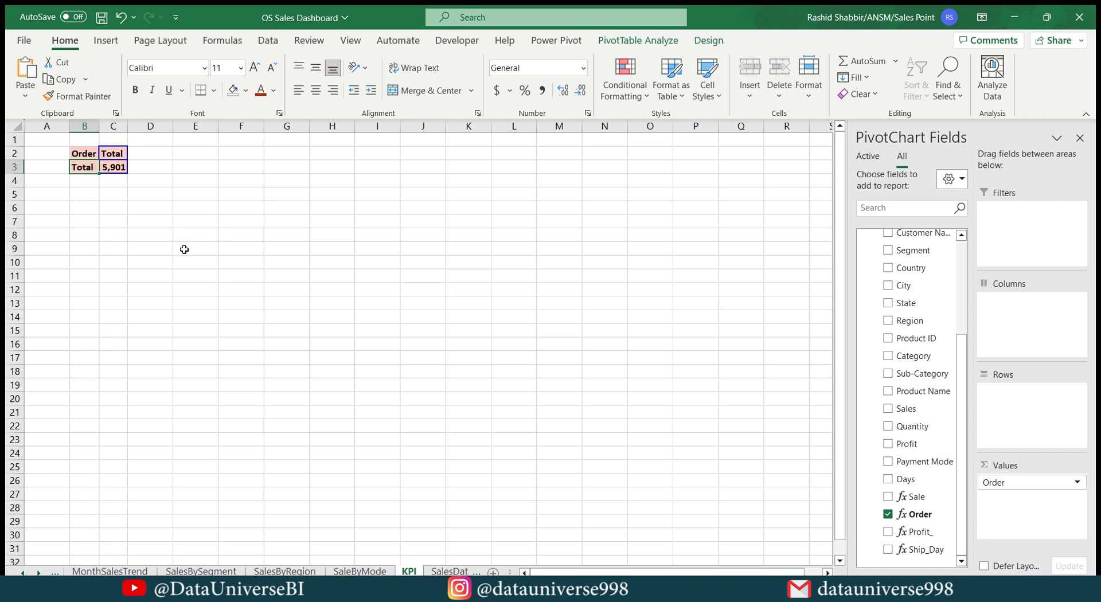
key("ctrl+a")
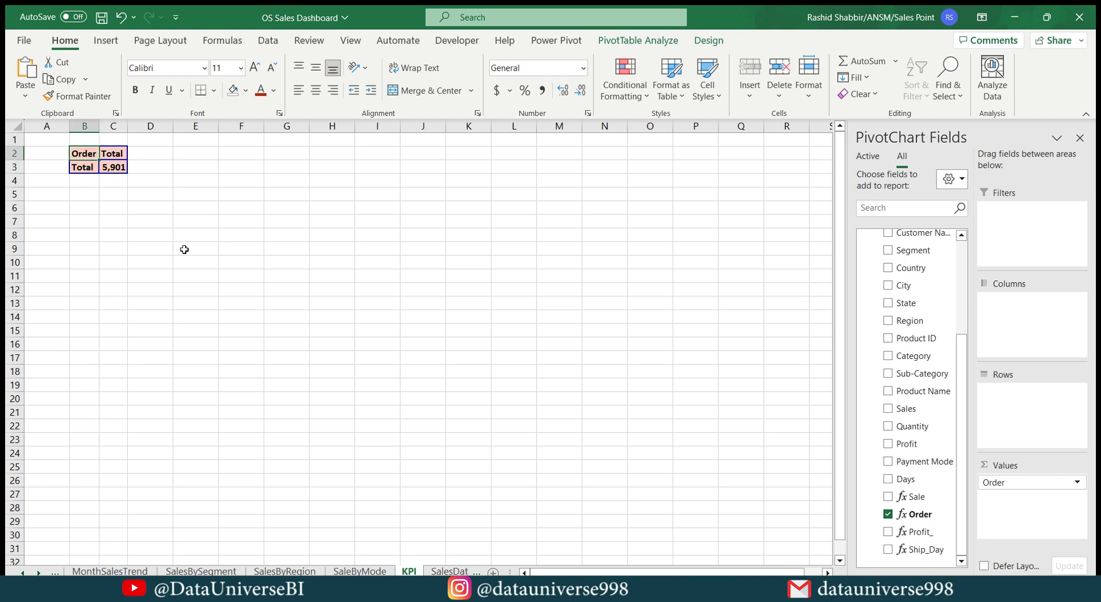
left_click(636, 40)
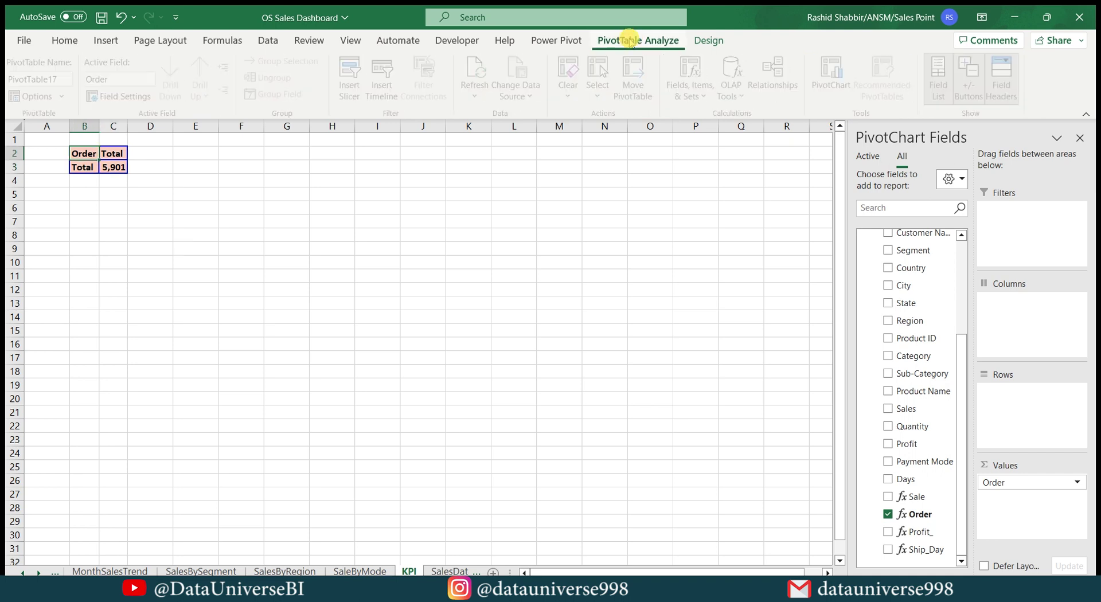
left_click(43, 79)
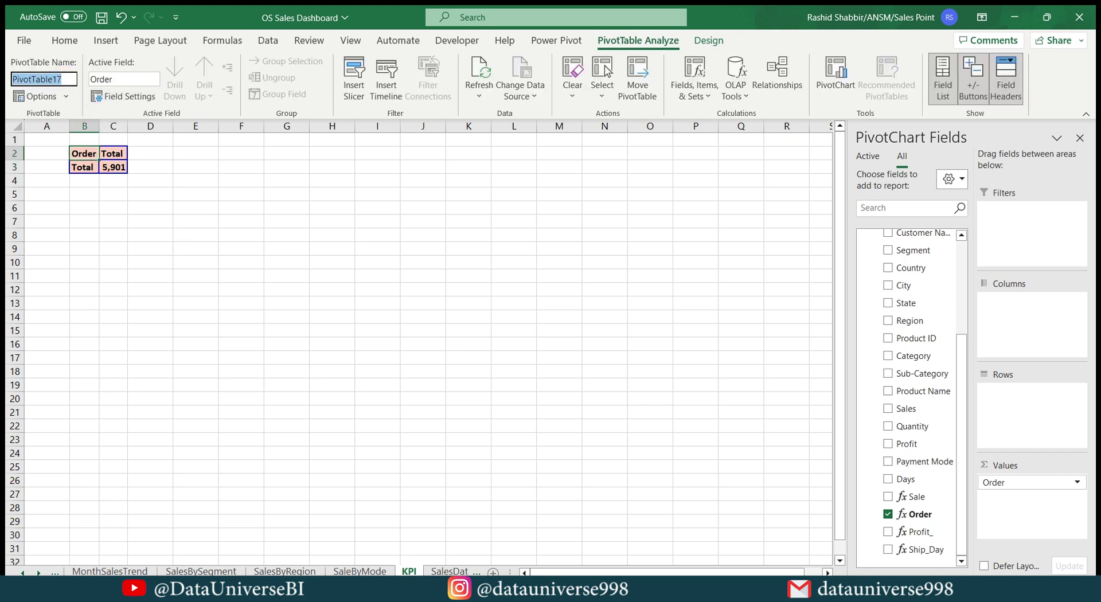
type("o")
key("Return")
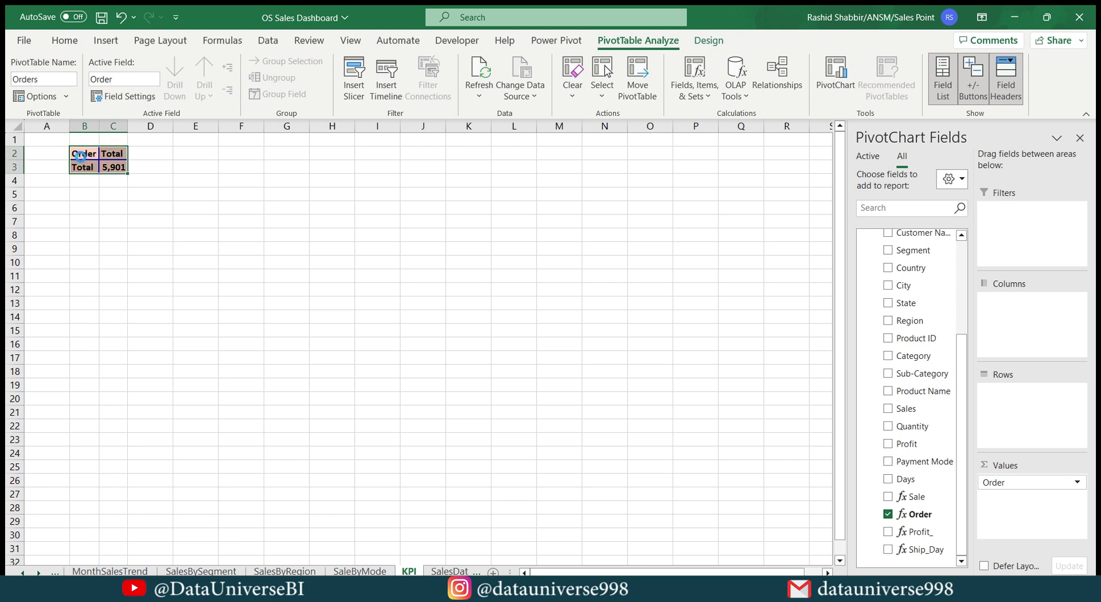
Paste a copy of the Orders pivot at B5.
key("ctrl+c")
key("Down")
key("Down")
key("Down")
key("ctrl+v")
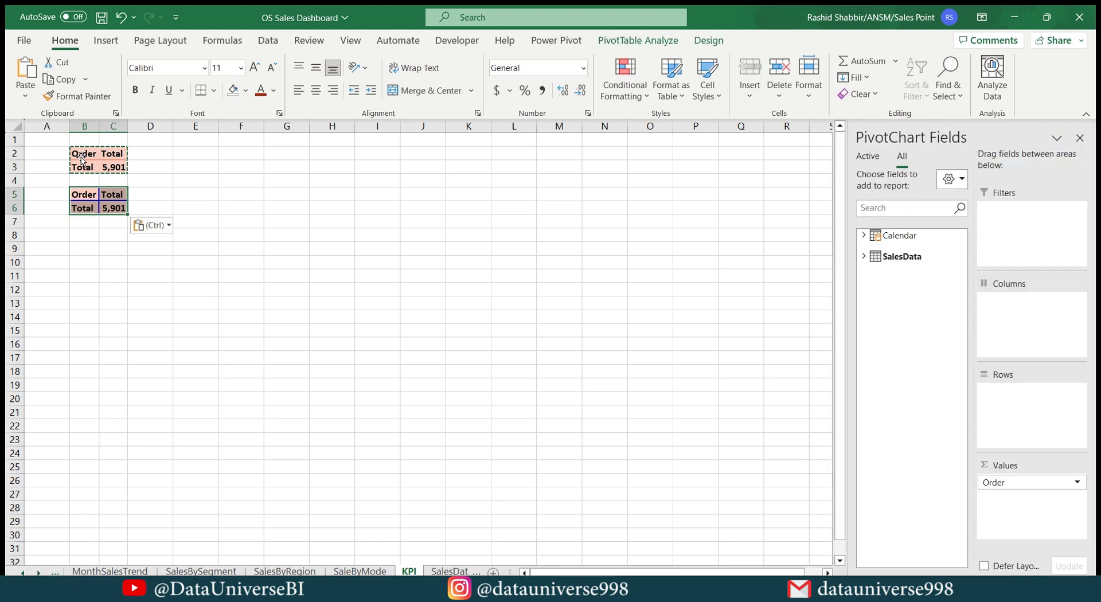
Replace Order with Sale in the B5 pivot's Values, totalling 1,565,804.
left_click(864, 256)
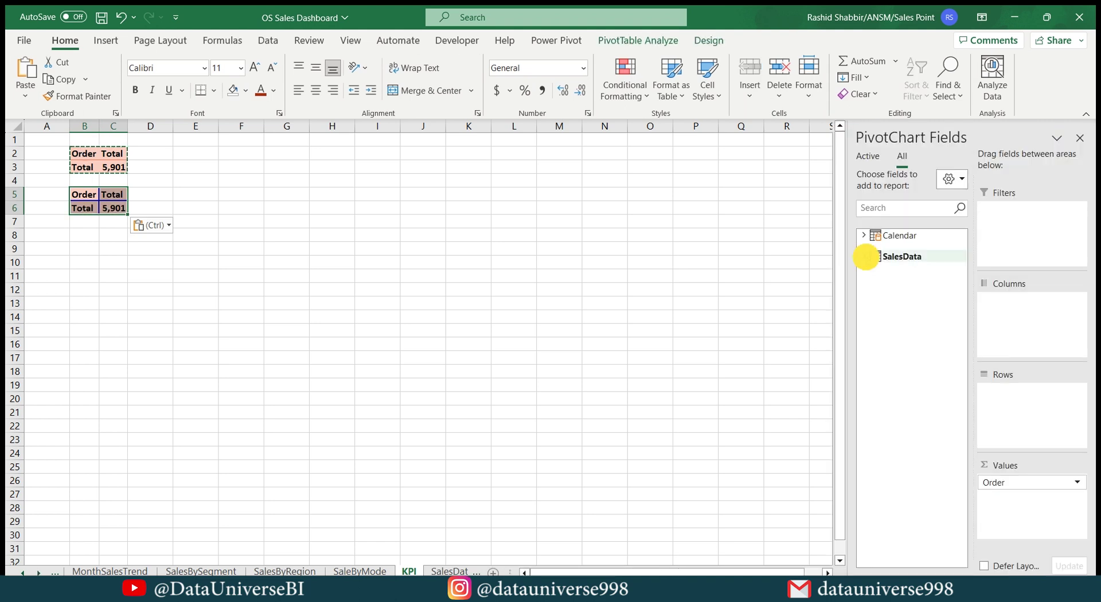
left_click_drag(961, 344, 982, 475)
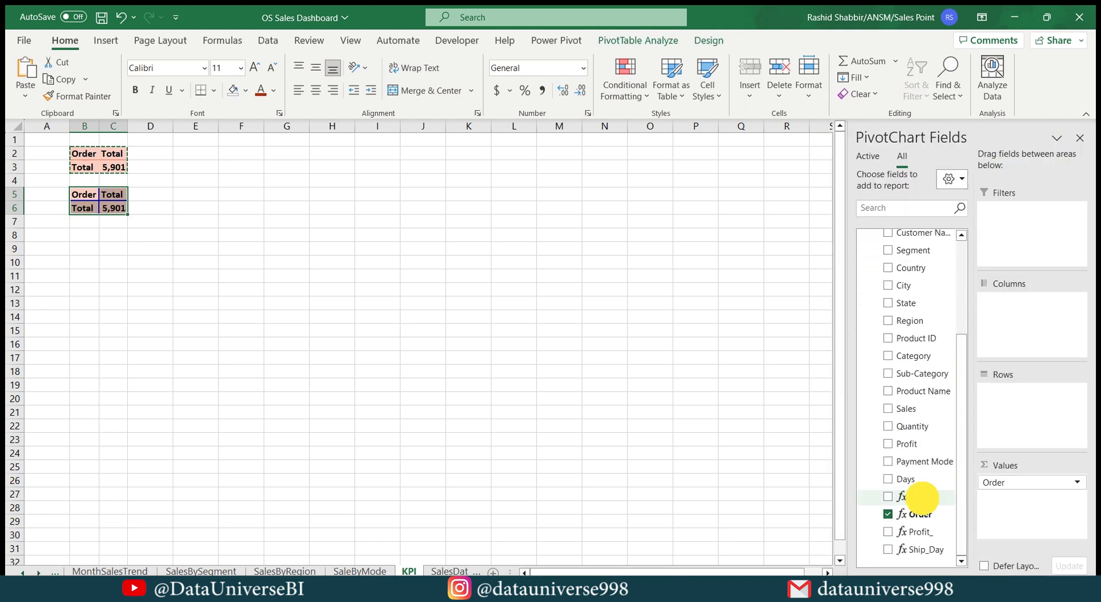
left_click_drag(917, 496, 1062, 516)
left_click_drag(1009, 482, 765, 433)
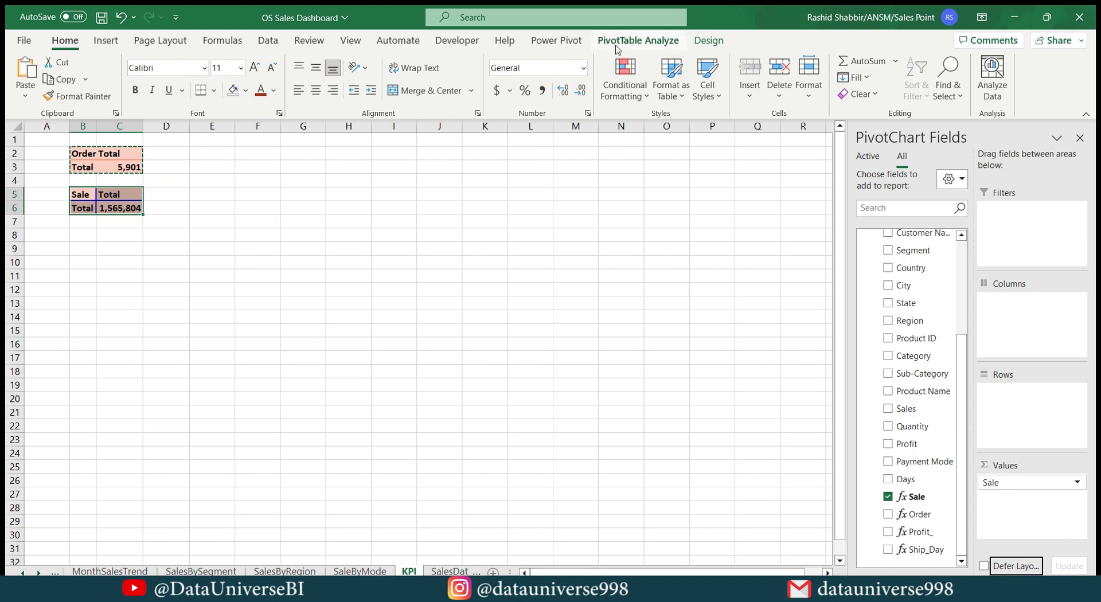
Rename the B5 pivot 'Sales' and paste a copy at B8.
left_click(637, 40)
left_click(67, 78)
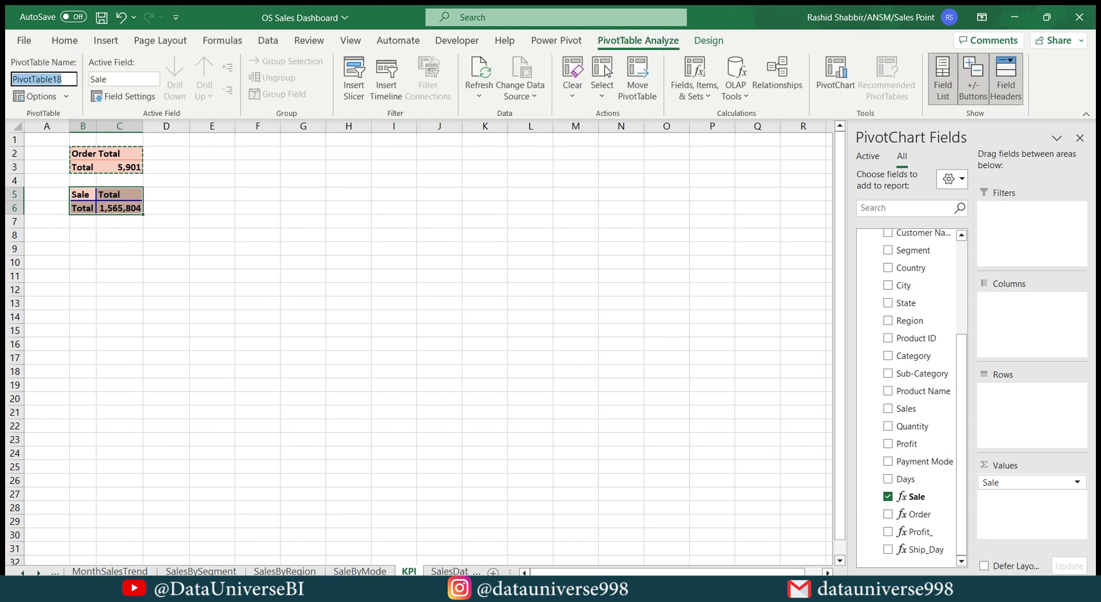
type("Sales")
key("Return")
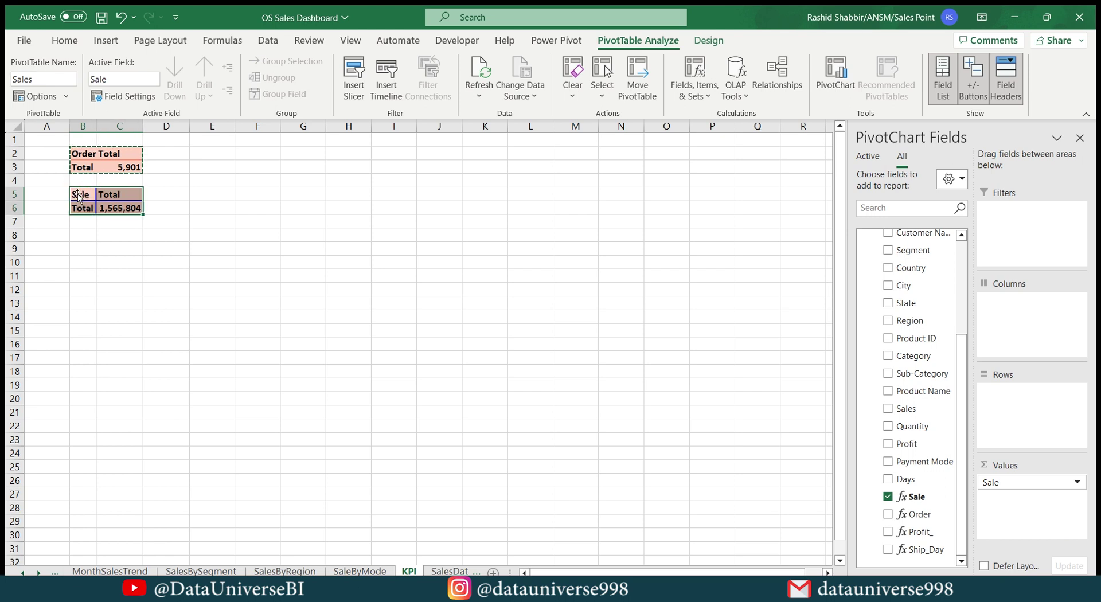
key("Down")
key("Down")
key("Down")
key("ctrl+v")
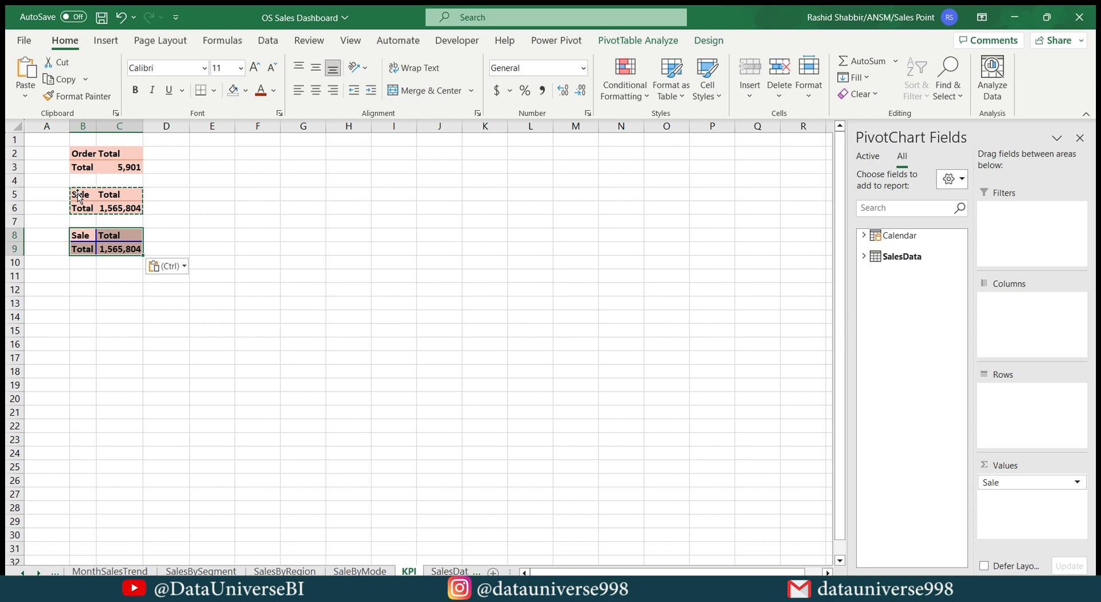
Replace Sale with Profit_ in the B8 pivot's Values, totalling 175,262.
left_click(863, 256)
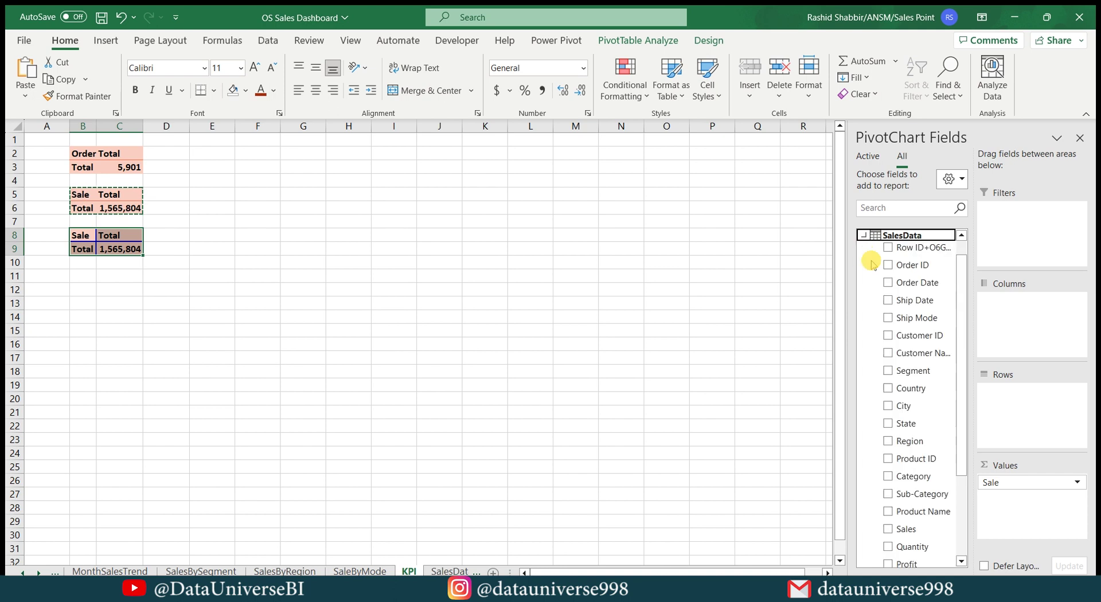
left_click_drag(958, 290, 973, 456)
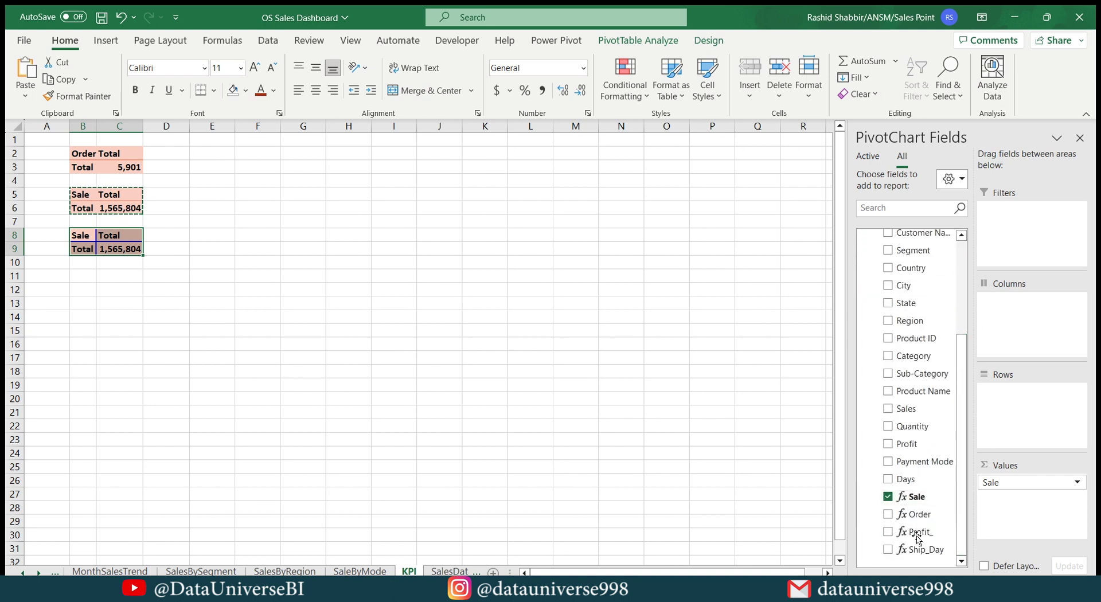
left_click_drag(916, 532, 989, 518)
left_click_drag(1008, 482, 449, 315)
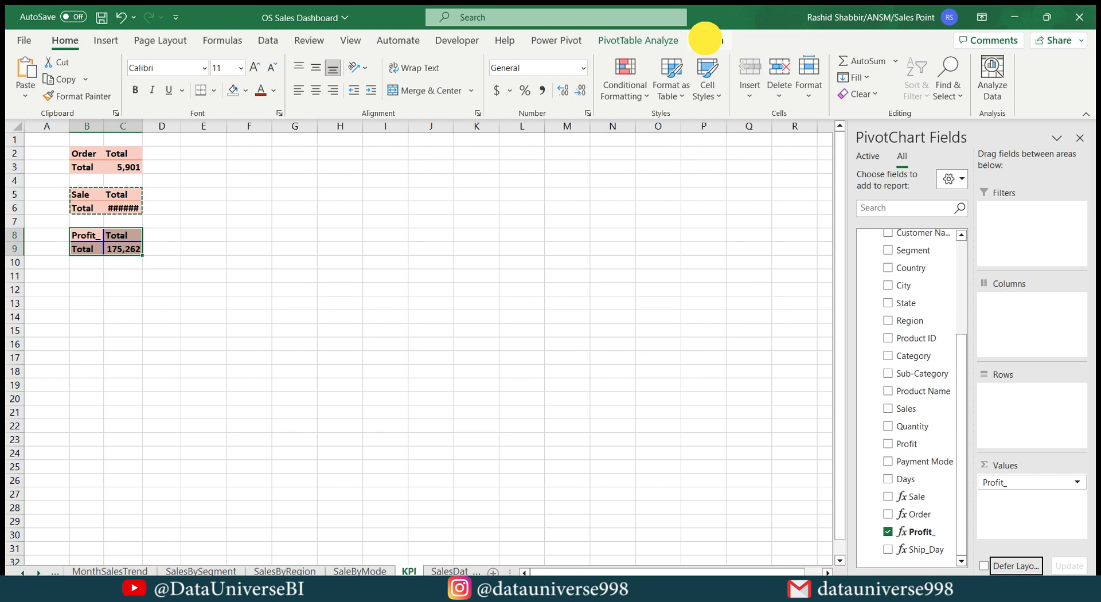
Rename the B8 pivot table to 'Profit'.
left_click(708, 38)
left_click(662, 42)
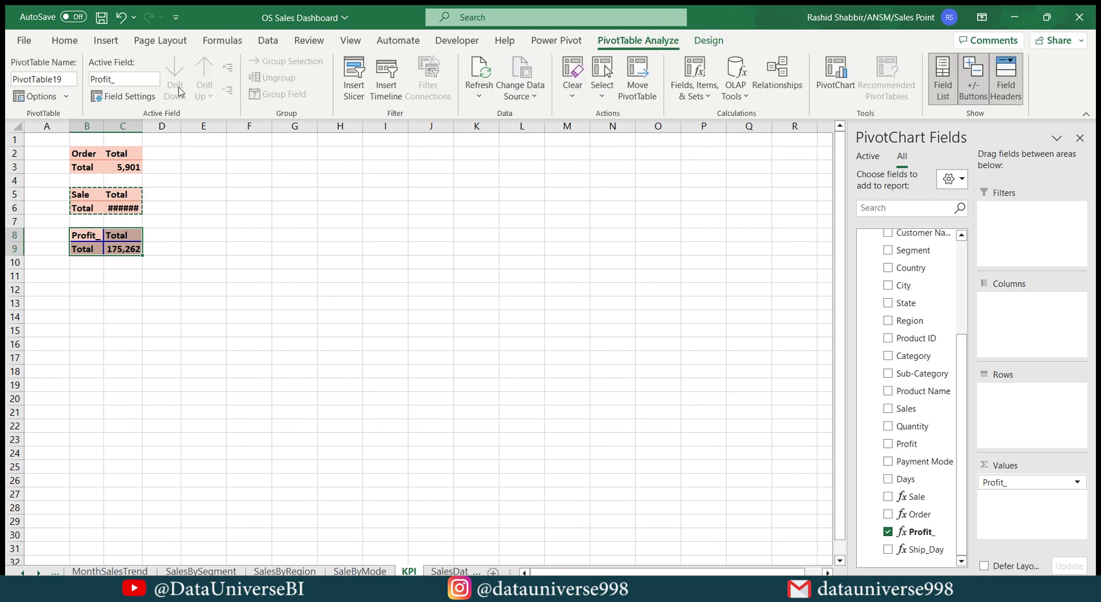
left_click(12, 79)
key("BackSpace")
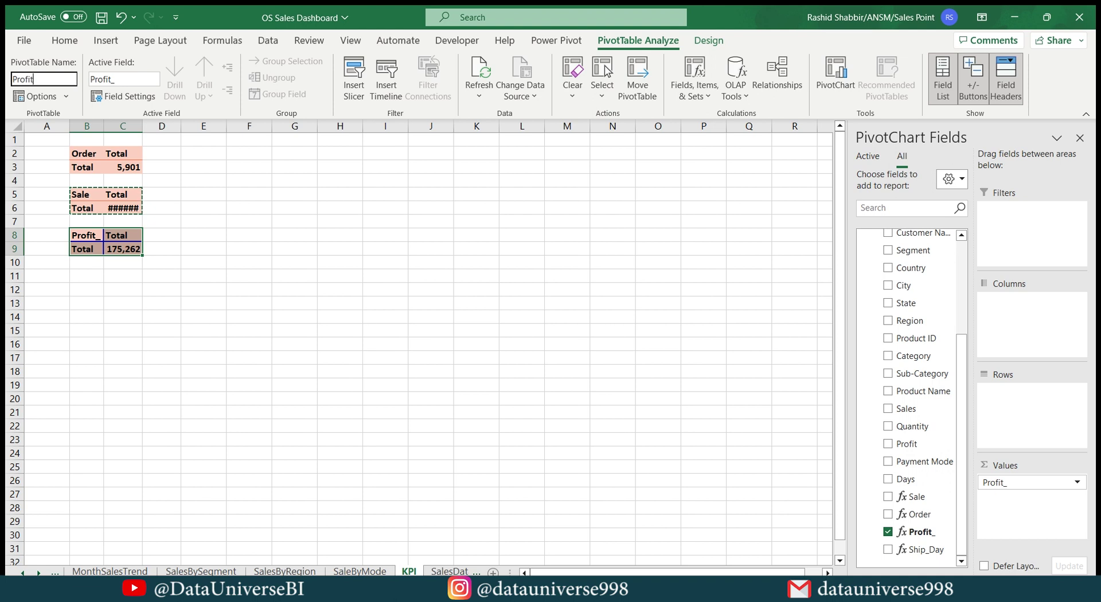
key("Return")
Copy the Profit pivot B8:C9 to cell B11.
left_click(81, 238)
left_click_drag(81, 237, 123, 249)
key("ctrl+c")
left_click(86, 275)
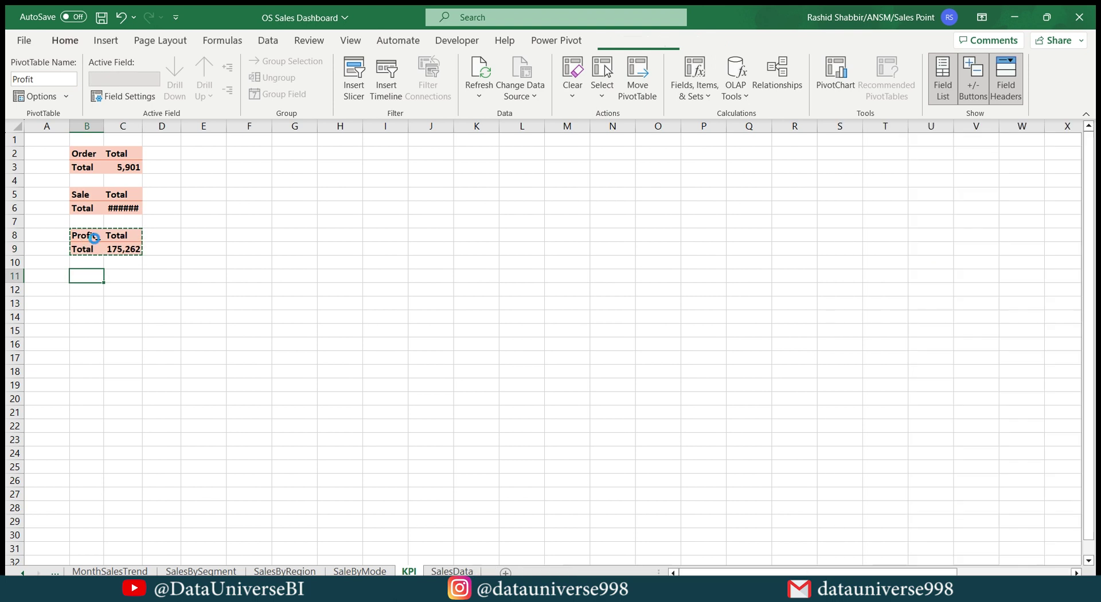
key("ctrl+v")
Swap Profit_ for Ship_Day in the B11 pivot and autofit column C.
left_click(864, 256)
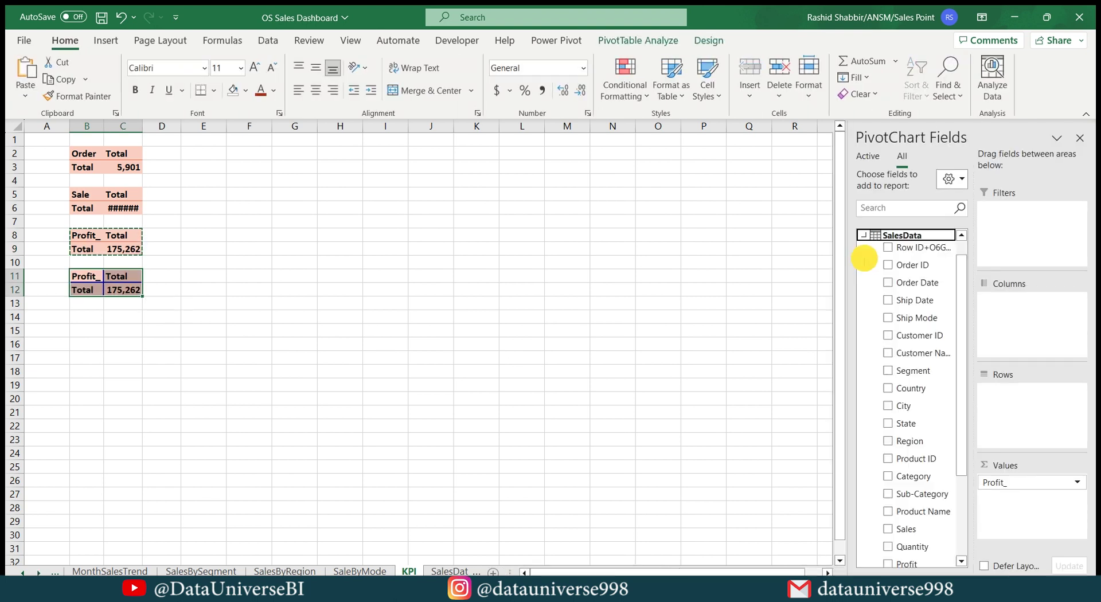
left_click_drag(961, 298, 969, 388)
left_click_drag(941, 547, 138, 129)
double_click(138, 129)
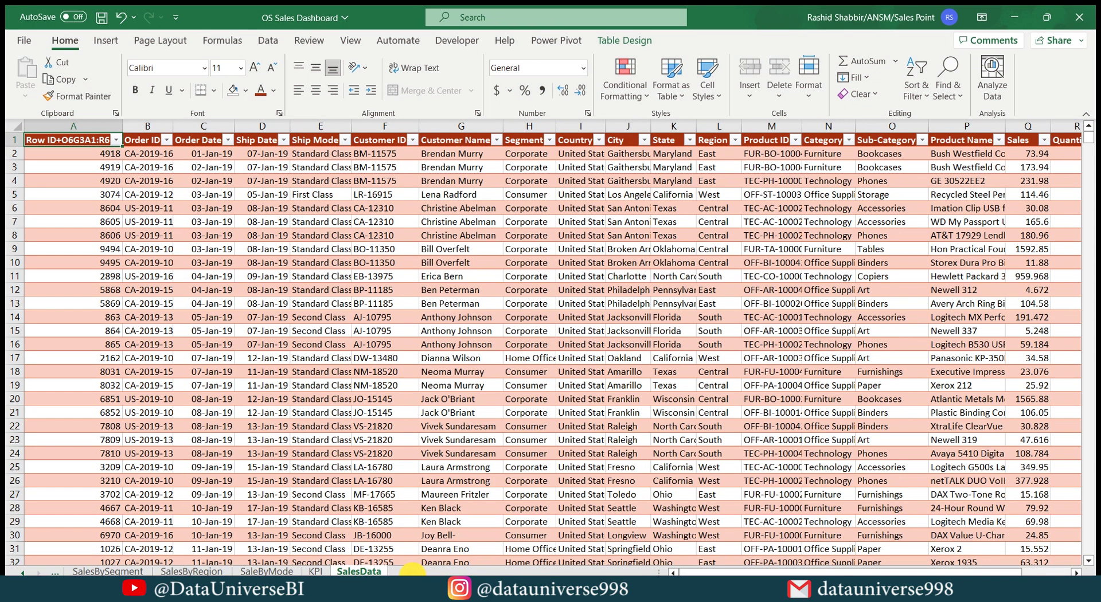
Add a new worksheet named Dashboard.
left_click(411, 572)
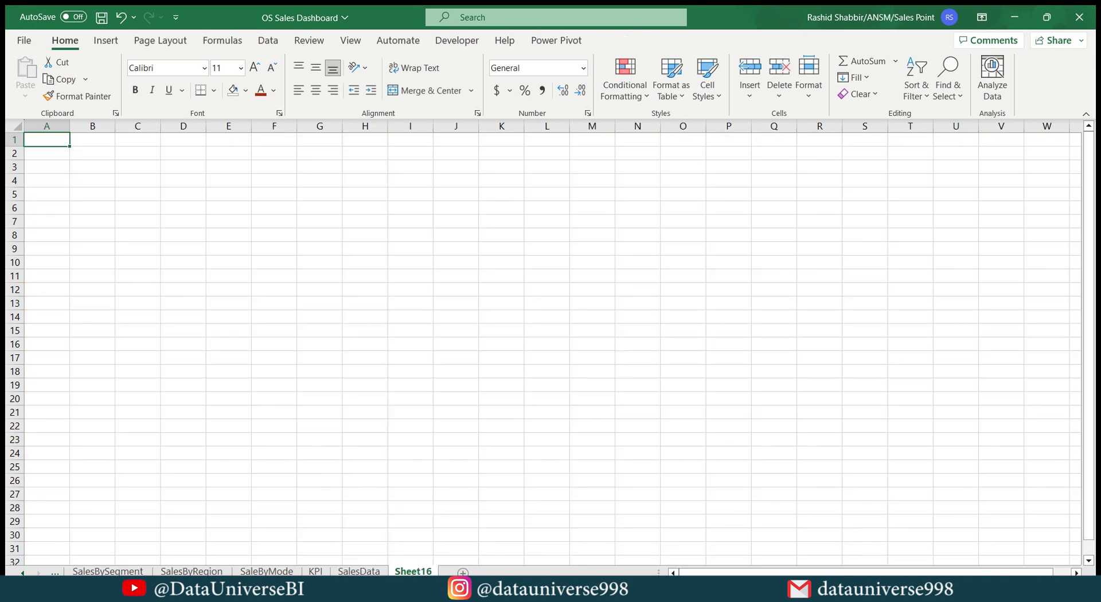
double_click(412, 570)
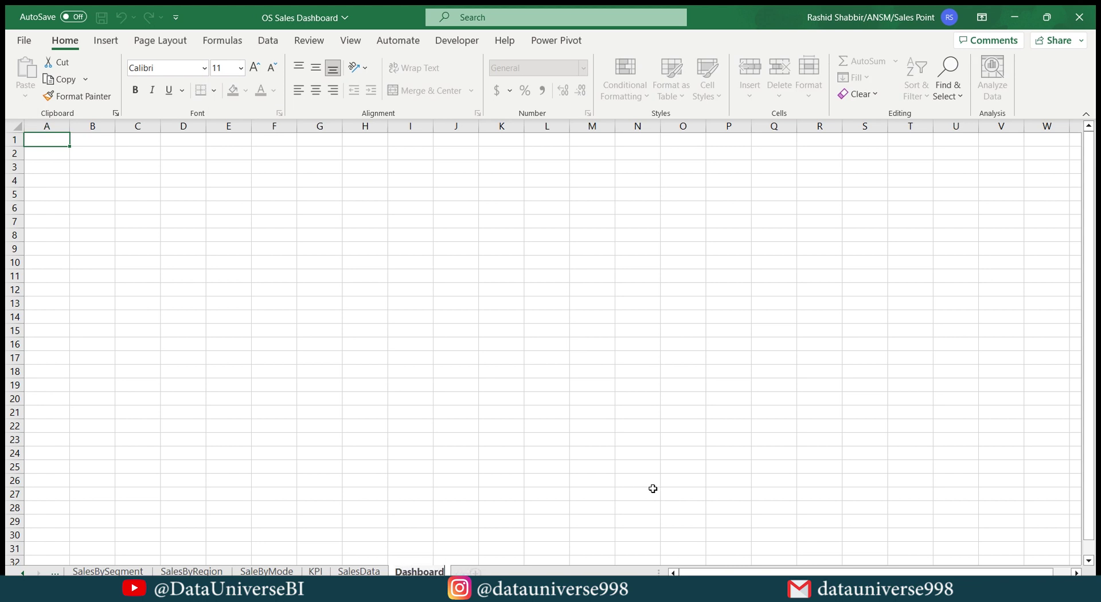
key("Return")
Set the ribbon display to Auto-hide Ribbon.
left_click(981, 17)
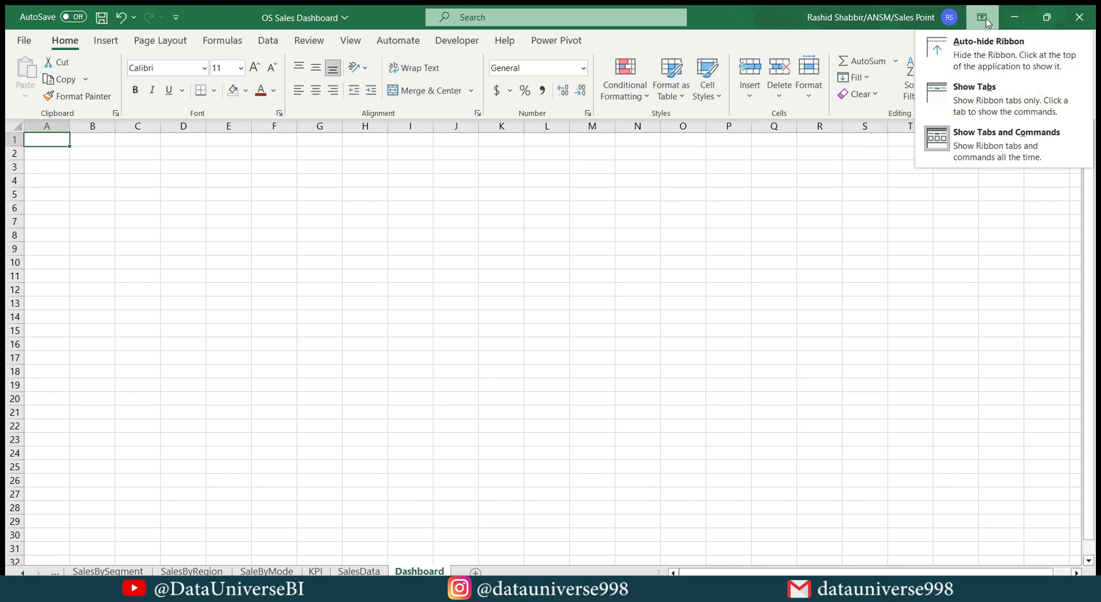
left_click(967, 50)
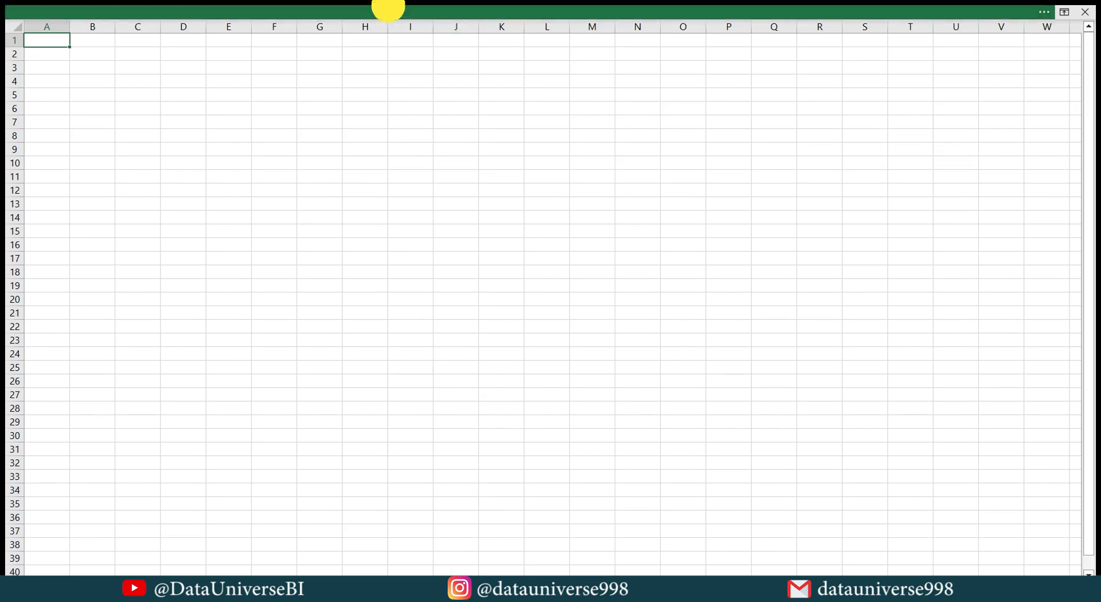
left_click(388, 8)
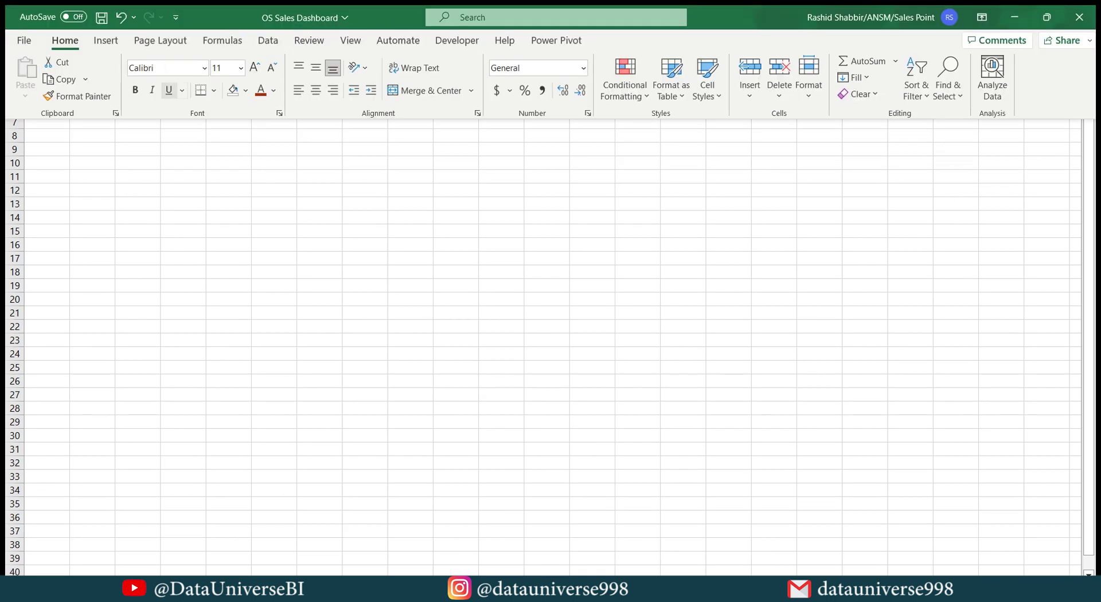
Search Bing images for 'blackgradient' as a sheet background.
left_click(162, 41)
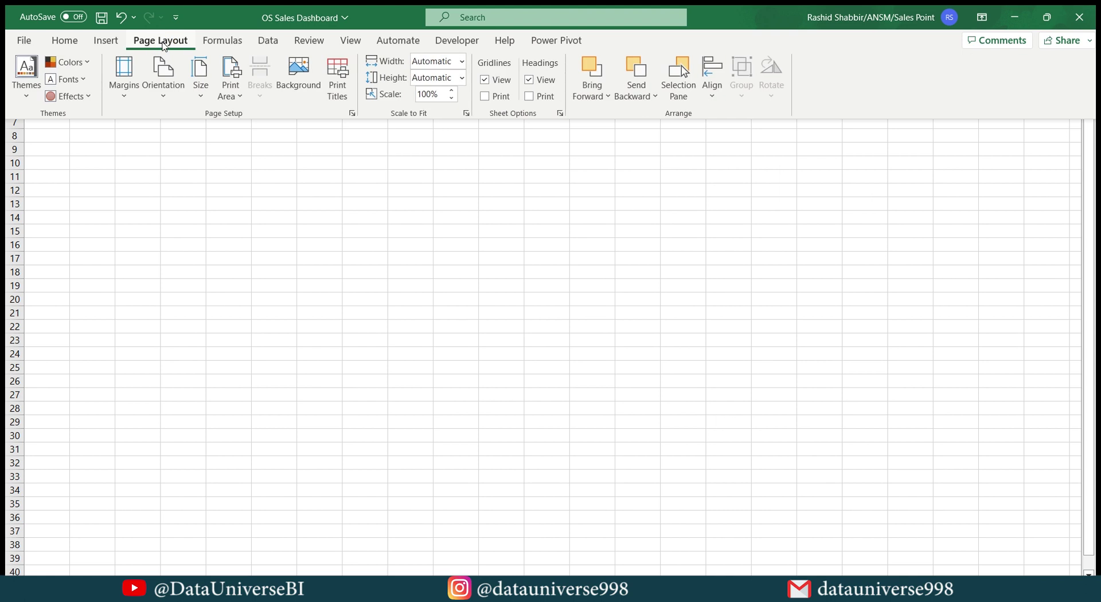
left_click(298, 88)
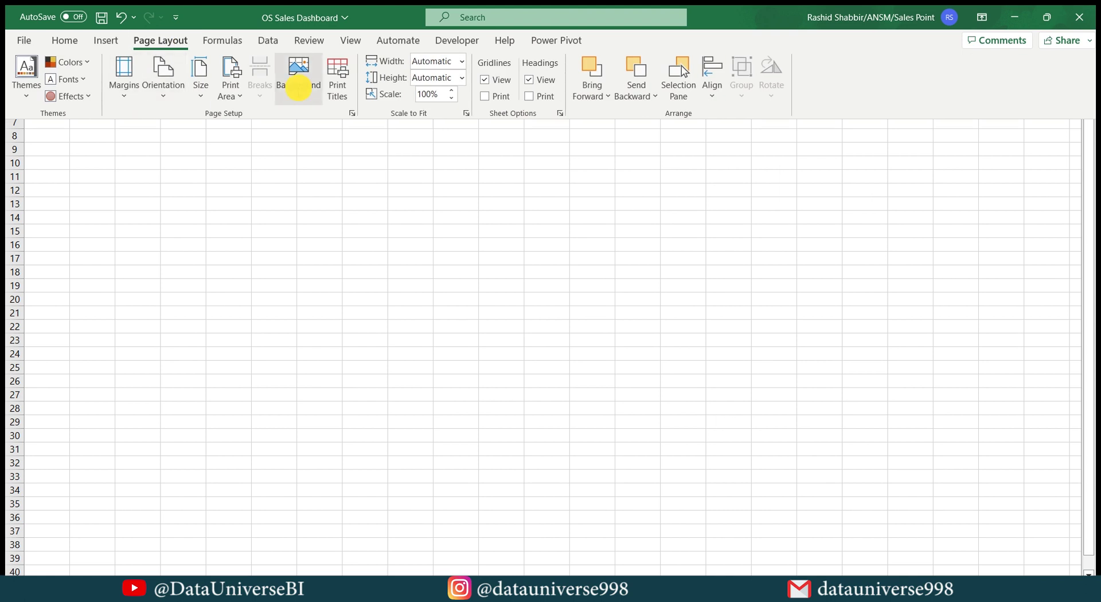
type("ba")
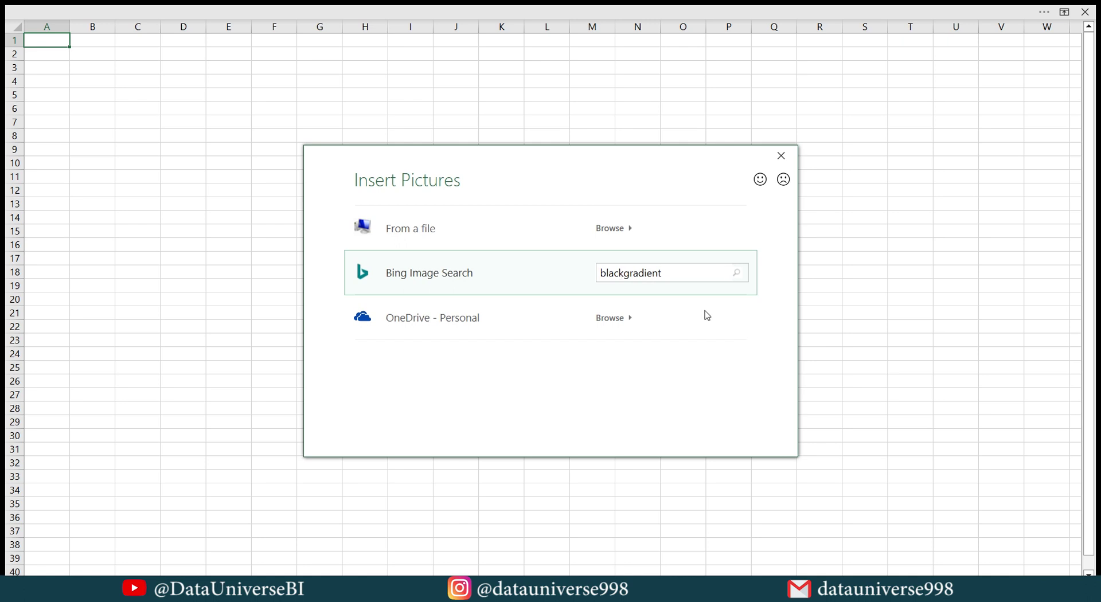
key("Return")
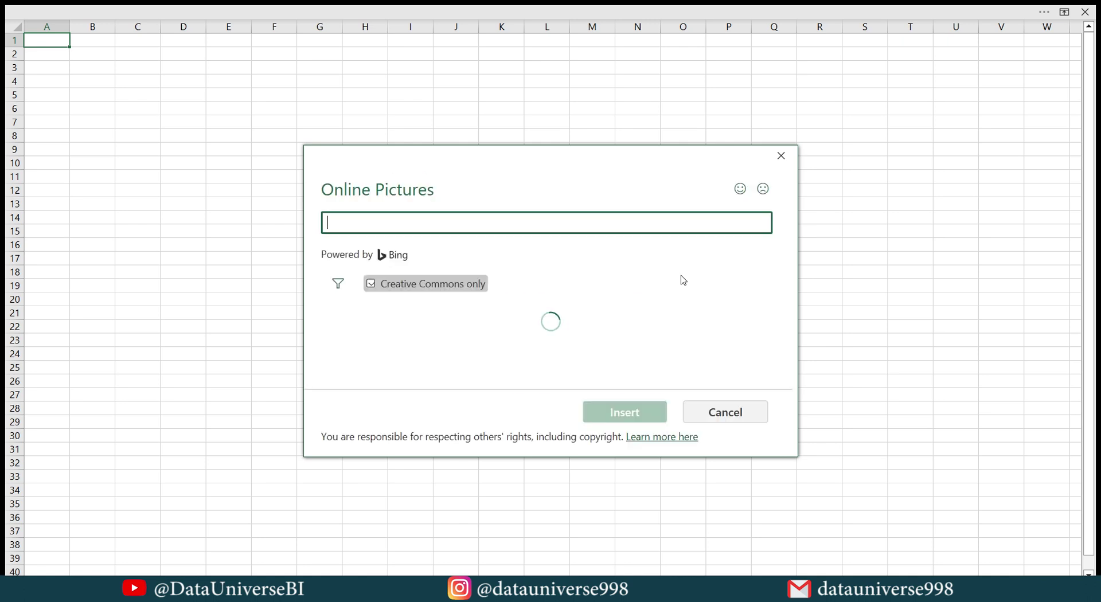
Insert the dark teal gradient image as the Dashboard sheet background.
left_click(791, 375)
left_click(791, 376)
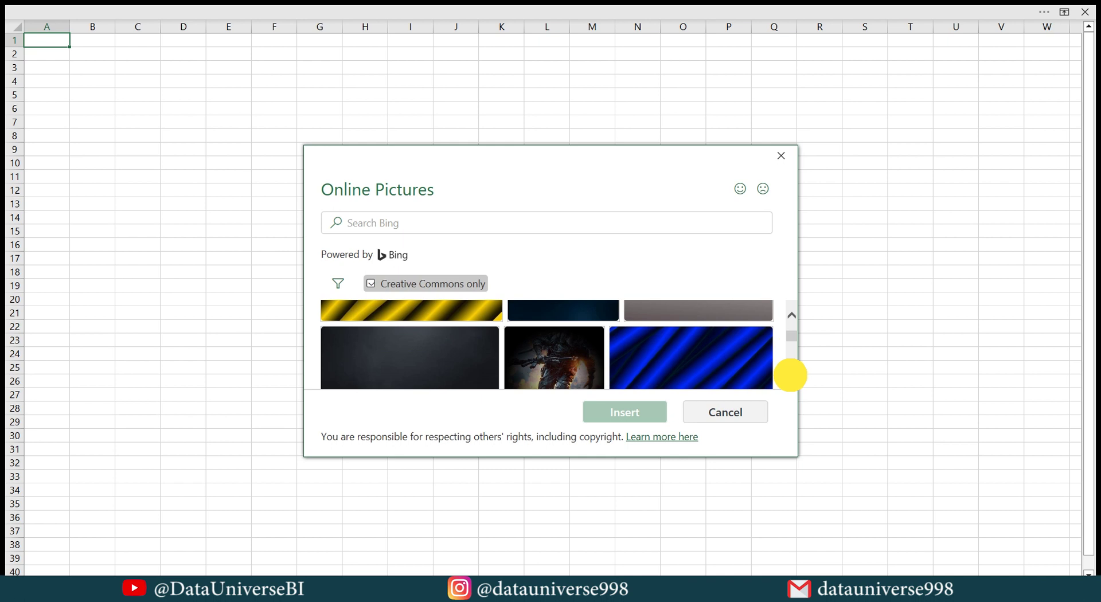
left_click(791, 375)
left_click(791, 375)
left_click(791, 376)
left_click(791, 375)
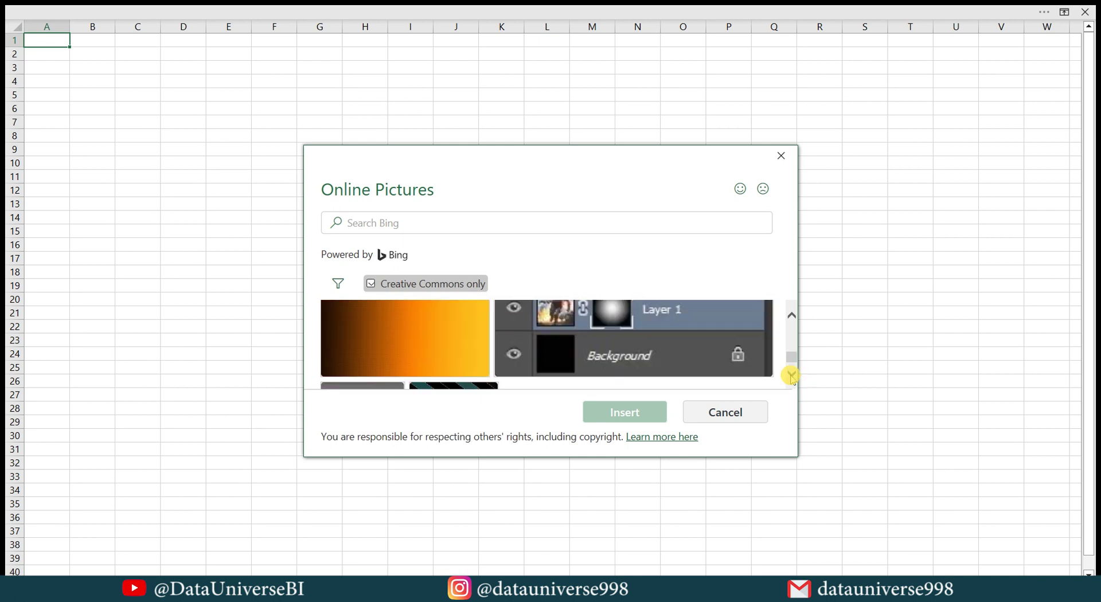
left_click(791, 375)
left_click(791, 376)
left_click(791, 376)
left_click(791, 376)
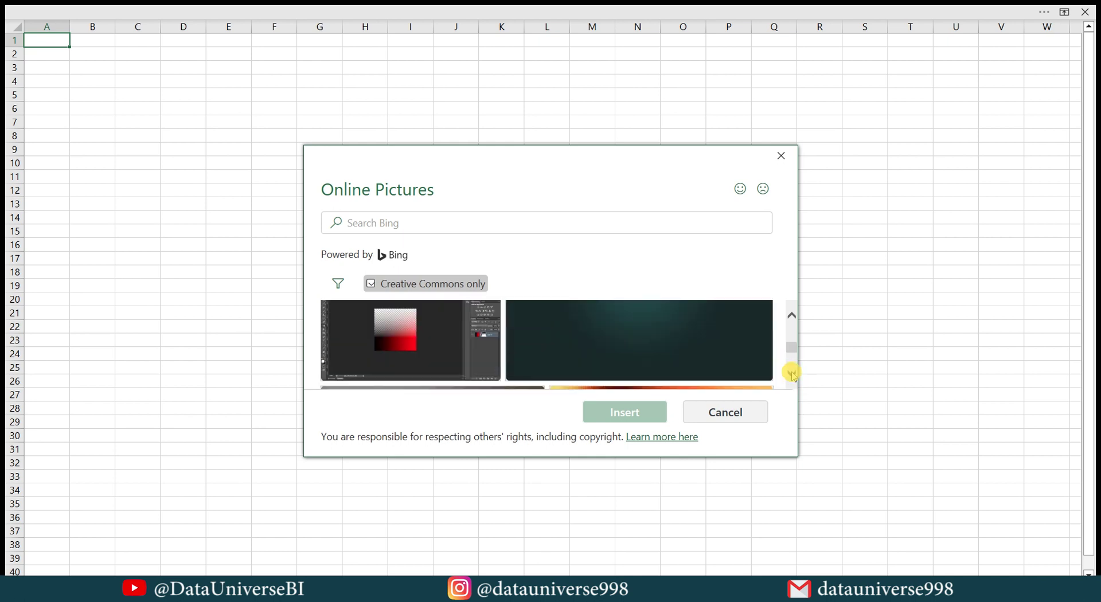
left_click(791, 315)
left_click(649, 340)
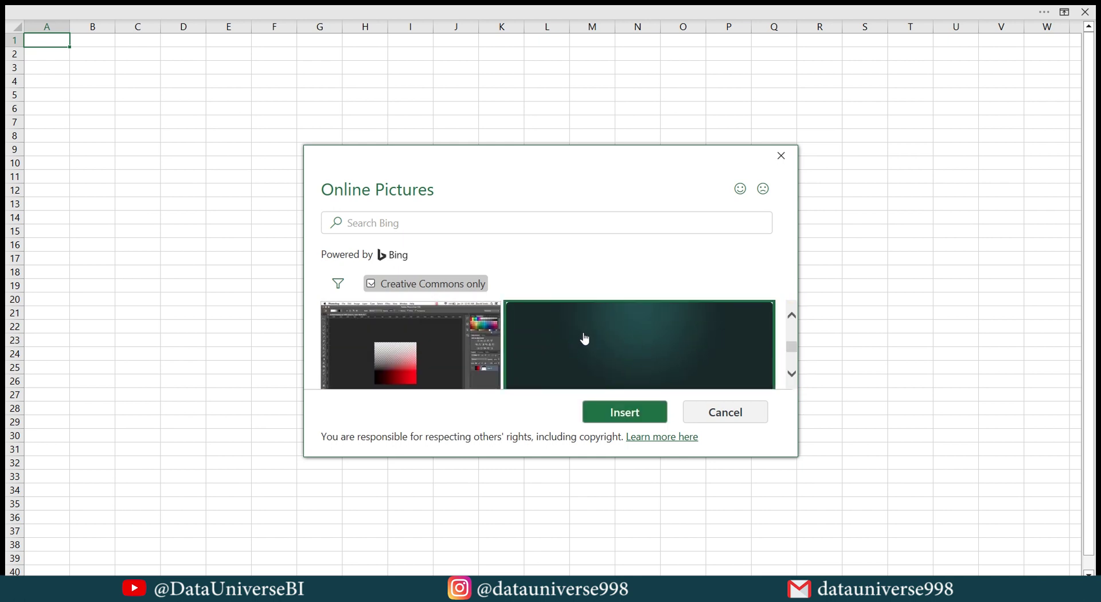
left_click(624, 412)
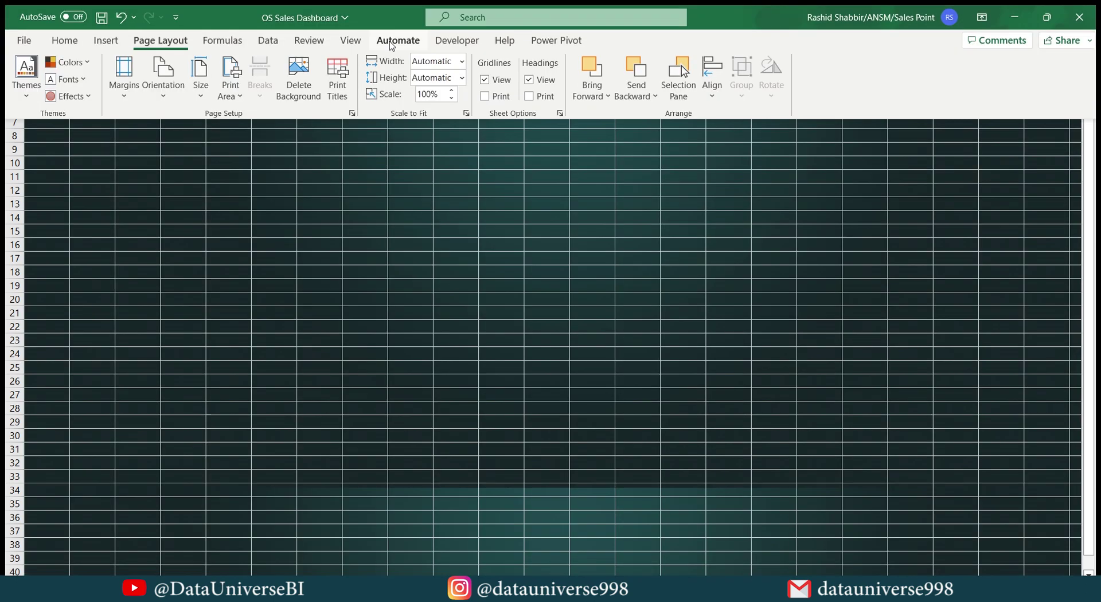
Hide the Dashboard sheet's gridlines and switch Excel to full screen.
left_click(344, 40)
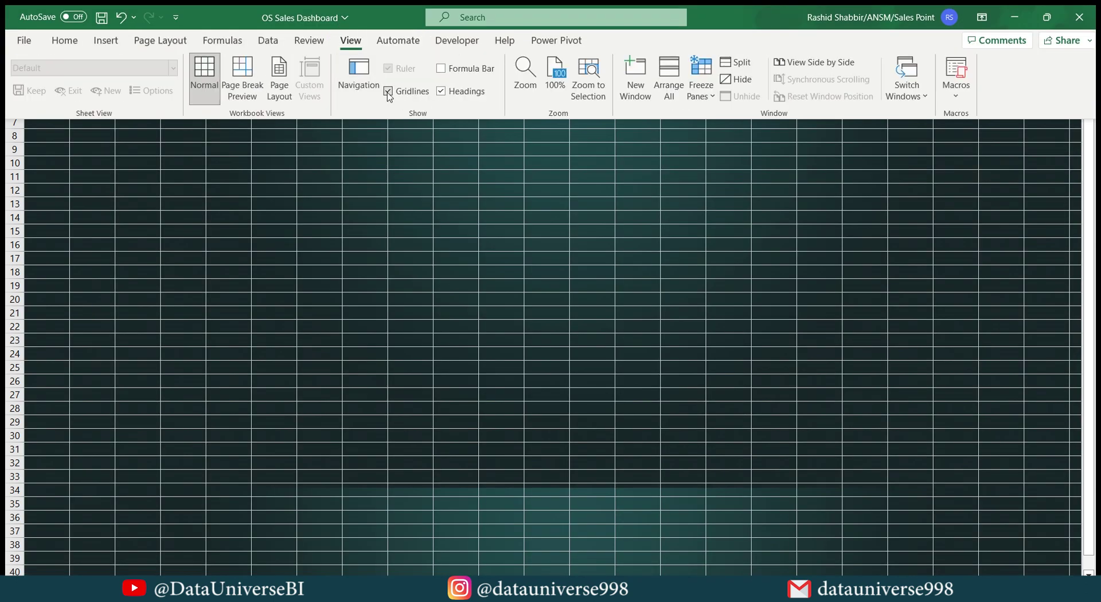
left_click(388, 92)
key("ctrl+shift+F1")
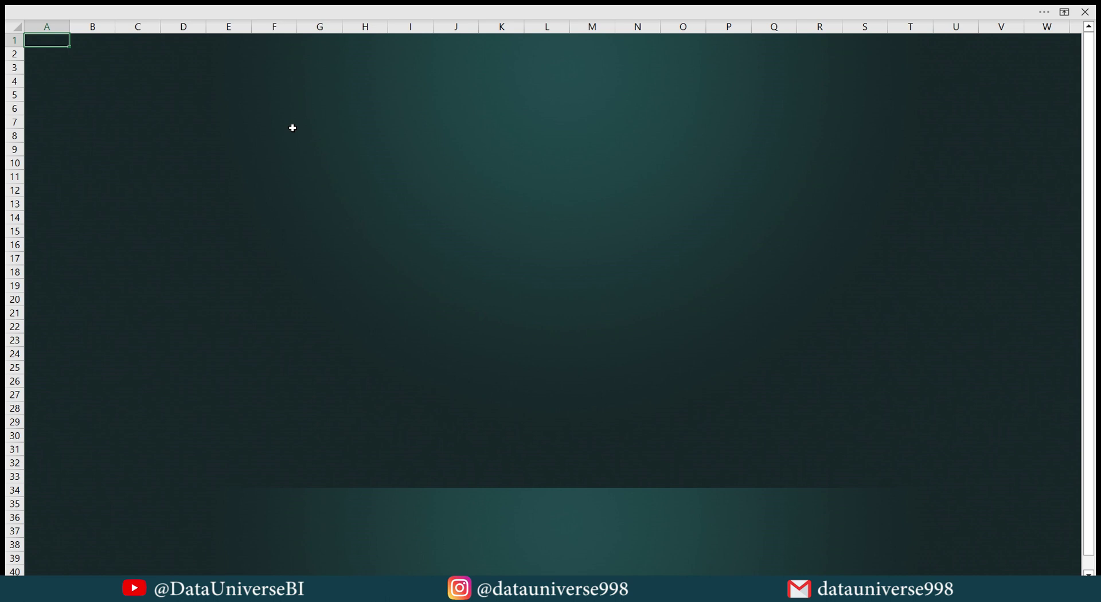
Move the SaleByMode doughnut chart to the top-left of the dashboard.
left_click(307, 74)
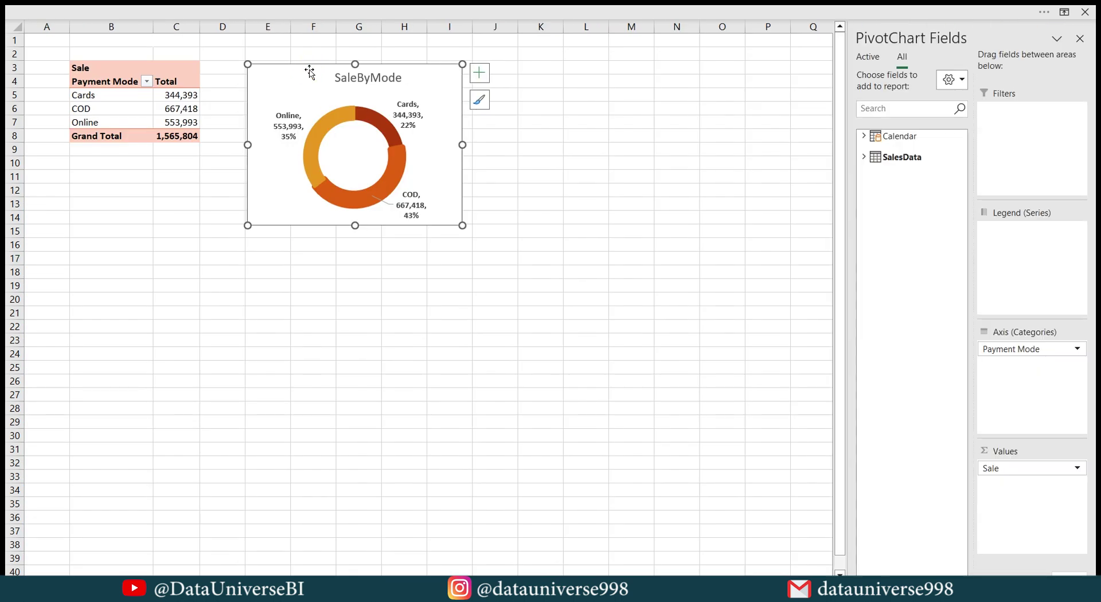
key("Delete")
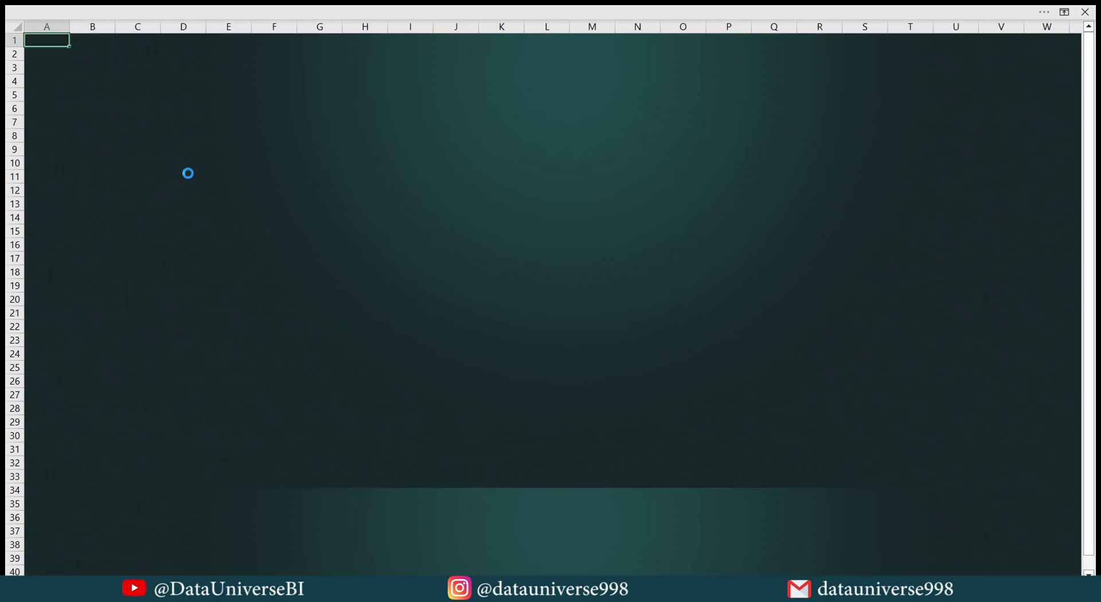
key("ctrl+v")
mouse_move(184, 42)
left_mouse_down()
mouse_move(179, 120)
mouse_move(190, 109)
left_mouse_up()
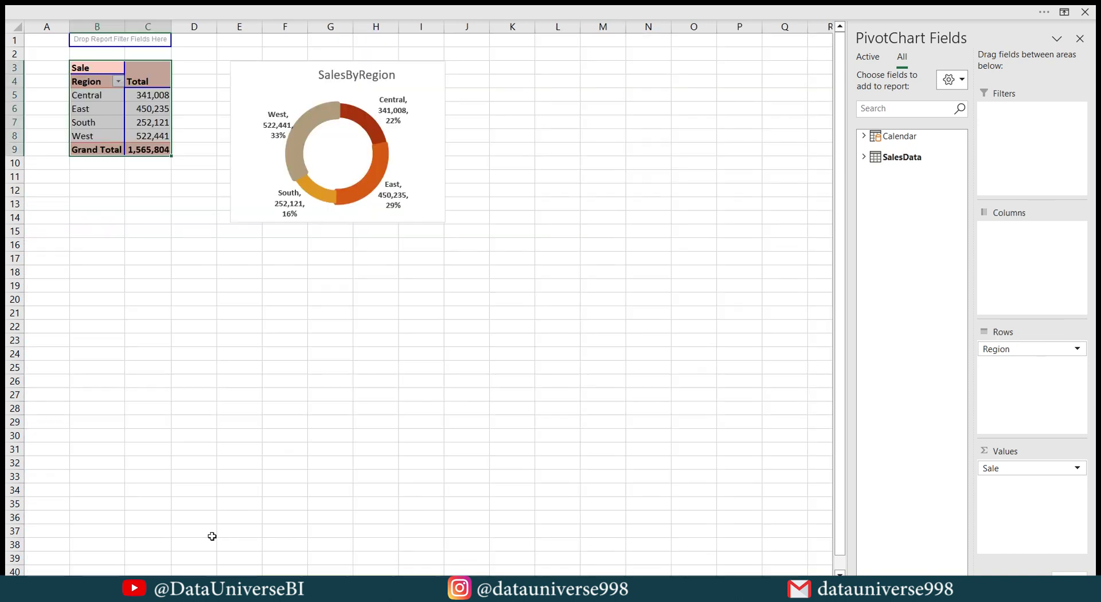
Move the SalesByRegion chart onto the dashboard below SaleByMode.
left_click(289, 72)
key("ctrl+x")
key("ctrl+Page_Up")
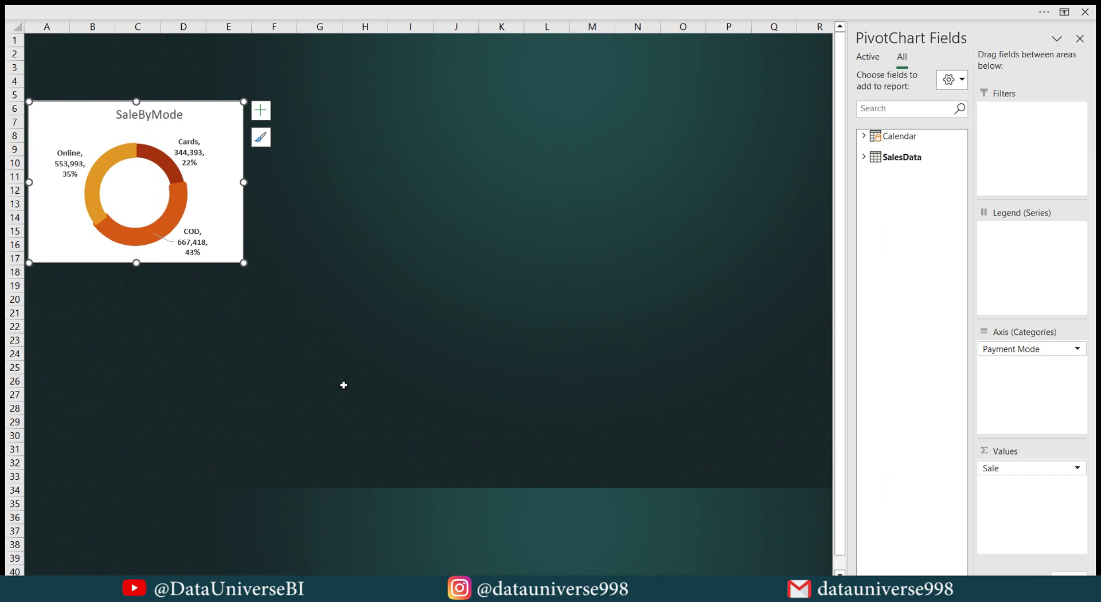
left_click(343, 382)
key("ctrl+v")
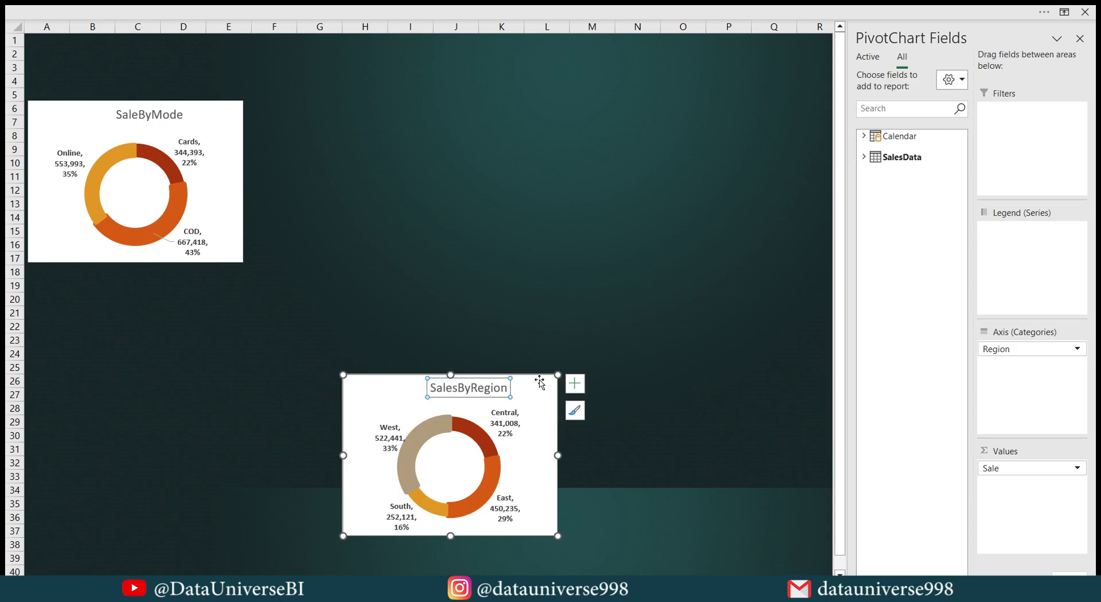
left_click_drag(541, 380, 226, 275)
left_click(387, 323)
Move the SalesBySegment chart onto the dashboard below SalesByRegion.
key("ctrl+Page_Down")
key("ctrl+Page_Down")
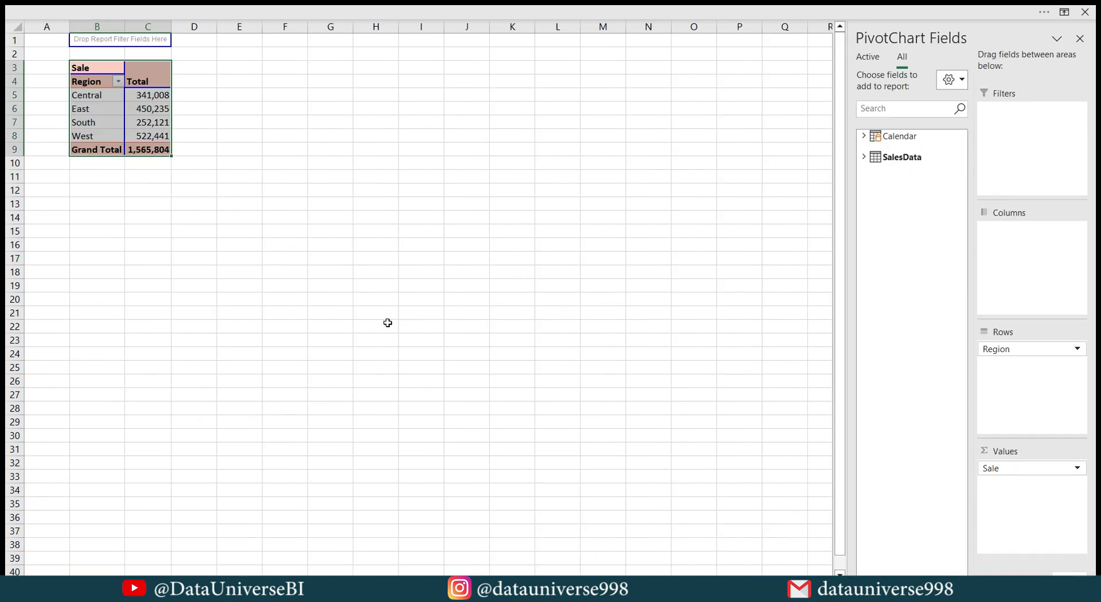
key("ctrl+Page_Down")
left_click(457, 78)
key("ctrl+x")
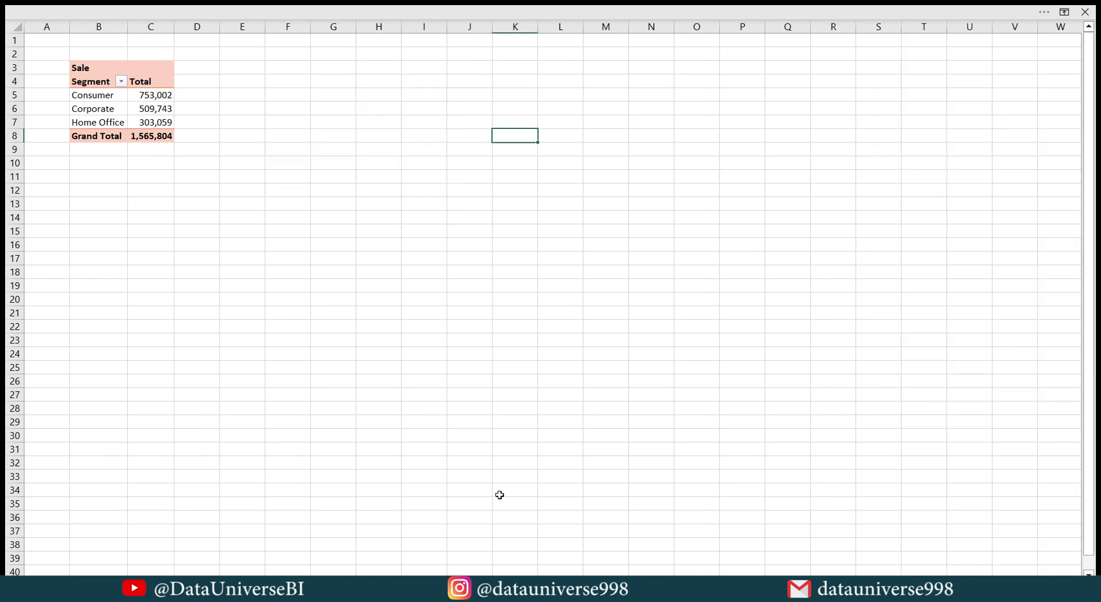
key("ctrl+Page_Up")
key("ctrl+Page_Up")
key("ctrl+Page_Up")
key("ctrl+v")
left_click_drag(497, 337, 191, 436)
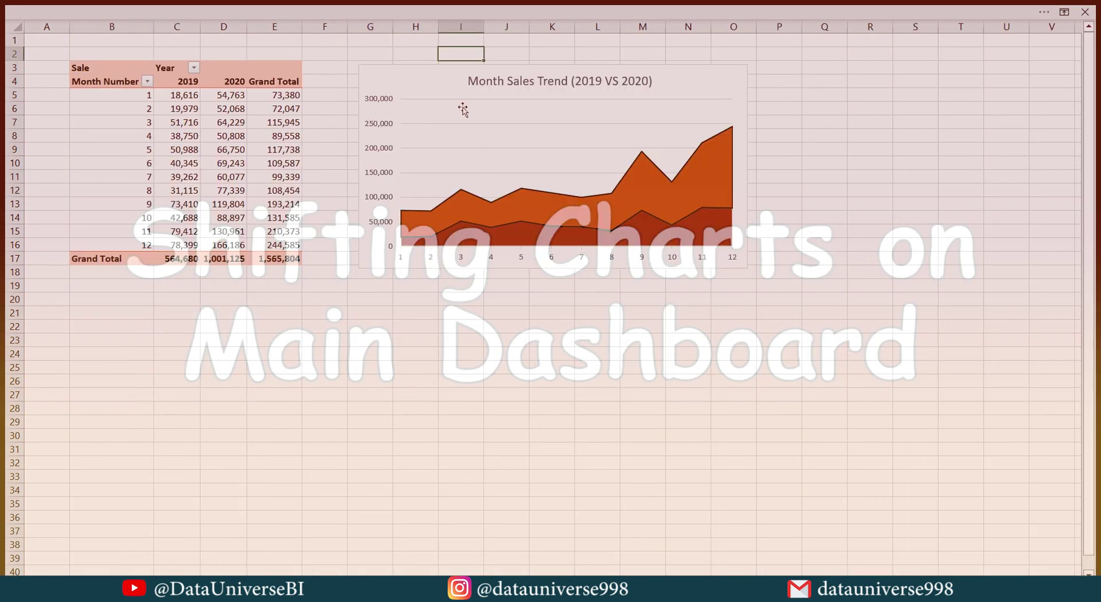
Move the Month Sales Trend chart onto the dashboard's upper middle.
left_click(462, 109)
key("ctrl+x")
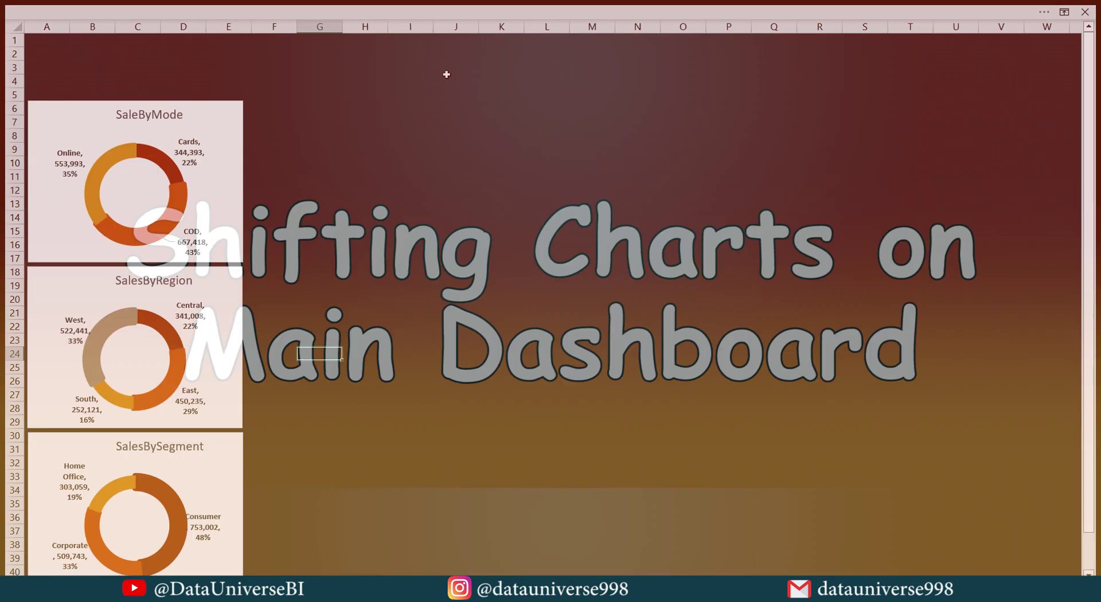
key("ctrl+v")
left_click_drag(553, 346, 506, 180)
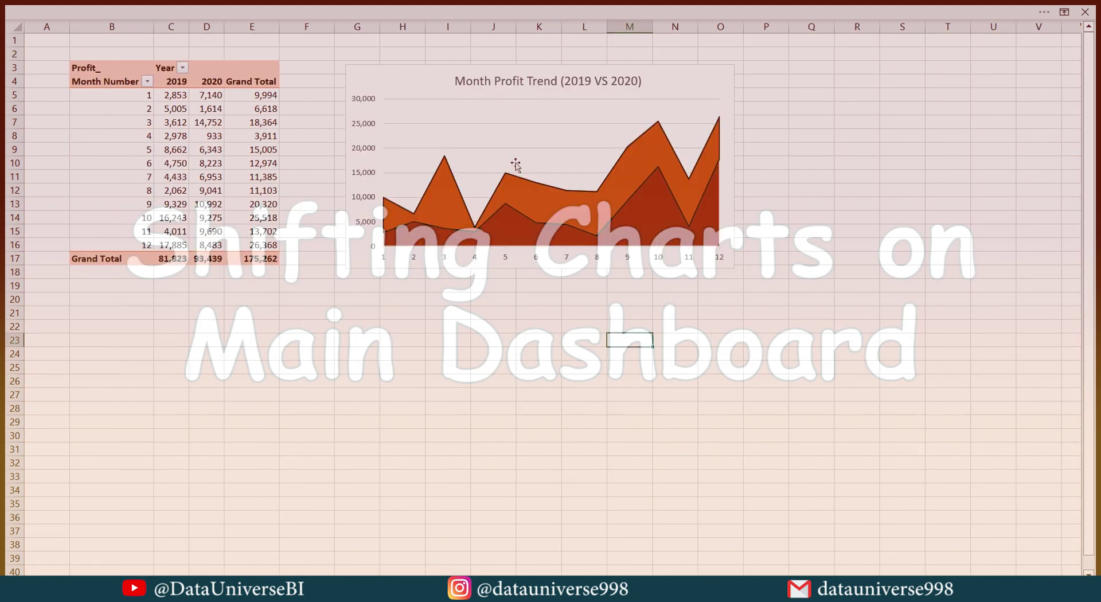
Paste the Month Profit Trend chart onto the dashboard below the sales trend.
left_click(430, 71)
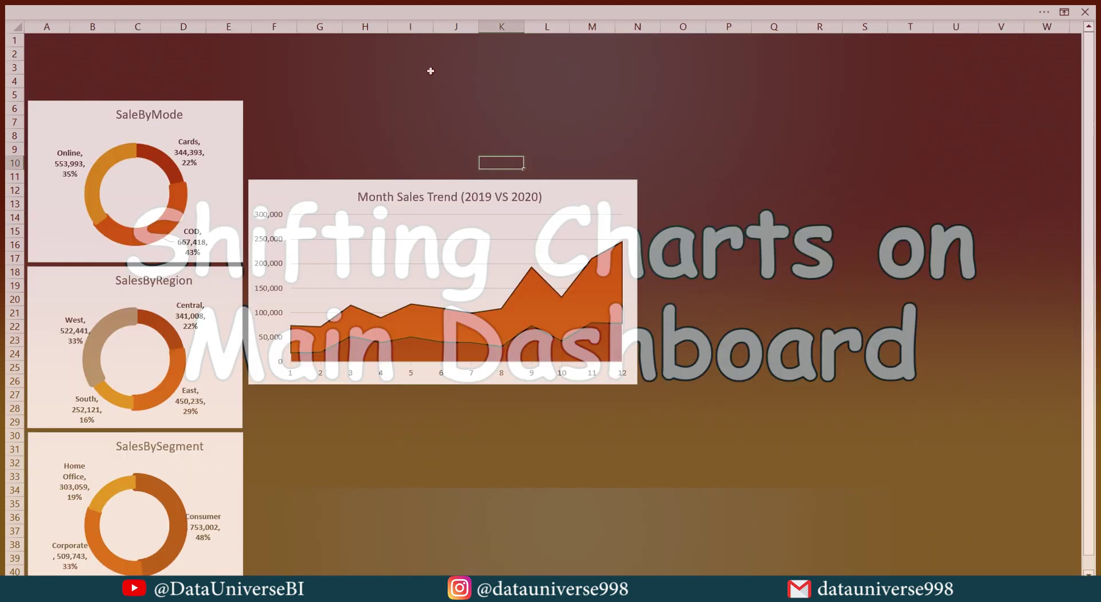
key("ctrl+v")
left_click(1079, 38)
left_click_drag(839, 157, 610, 390)
left_click(575, 192)
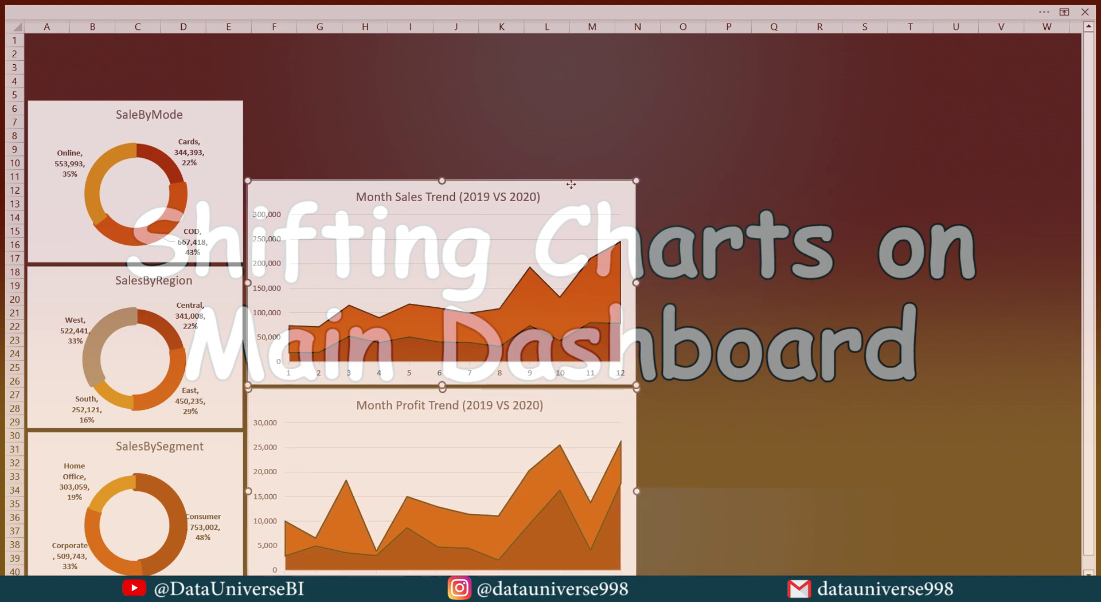
left_click(757, 222)
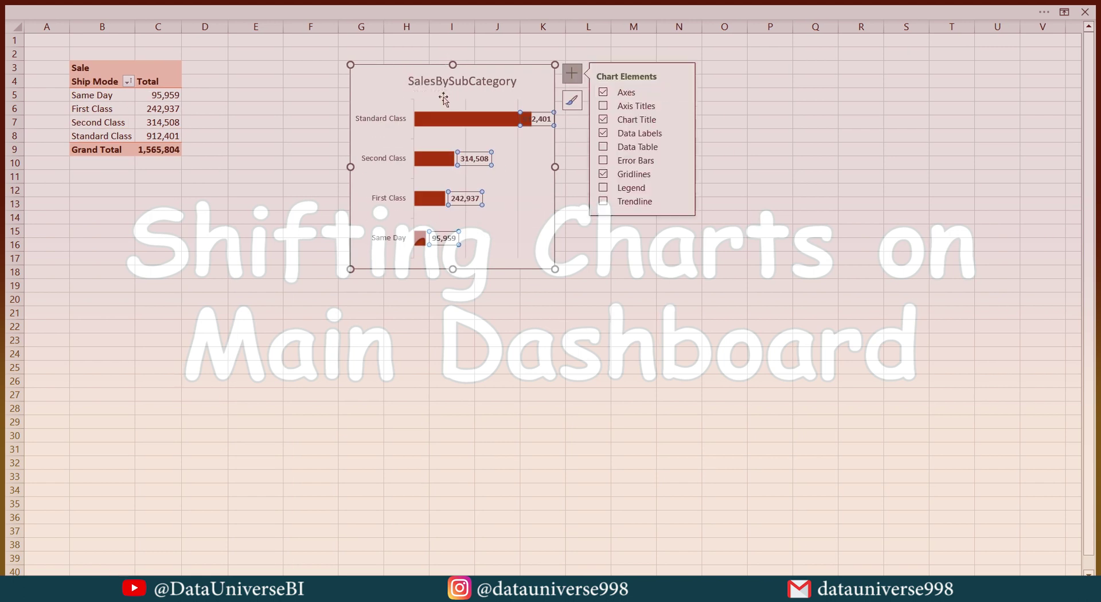
Place the SalesByShipMode chart beside the Month Sales Trend chart.
left_click(444, 86)
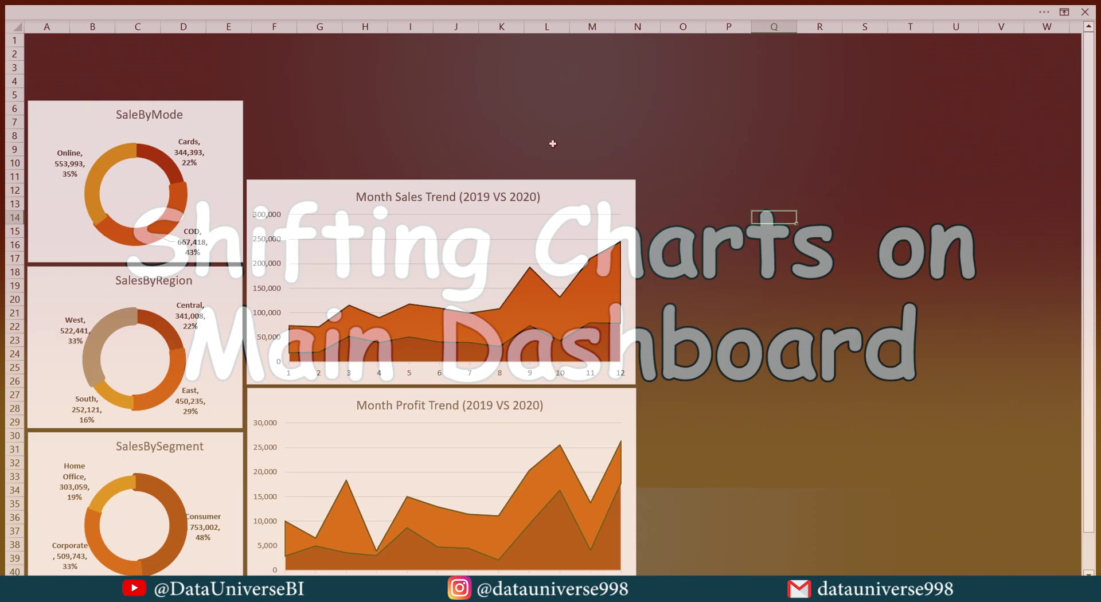
key("ctrl+v")
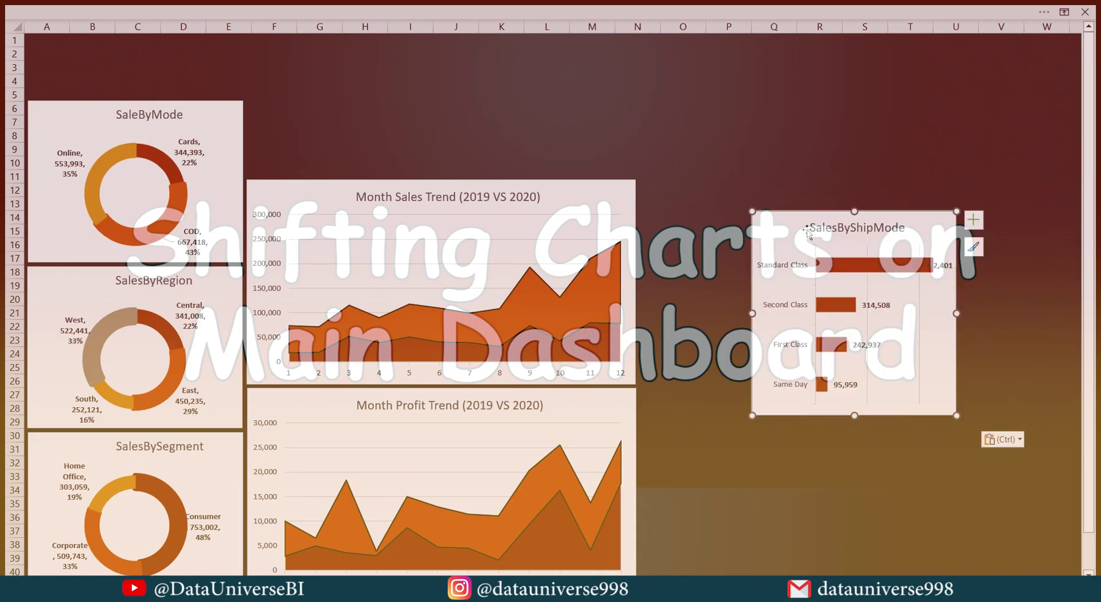
left_click_drag(811, 208, 699, 182)
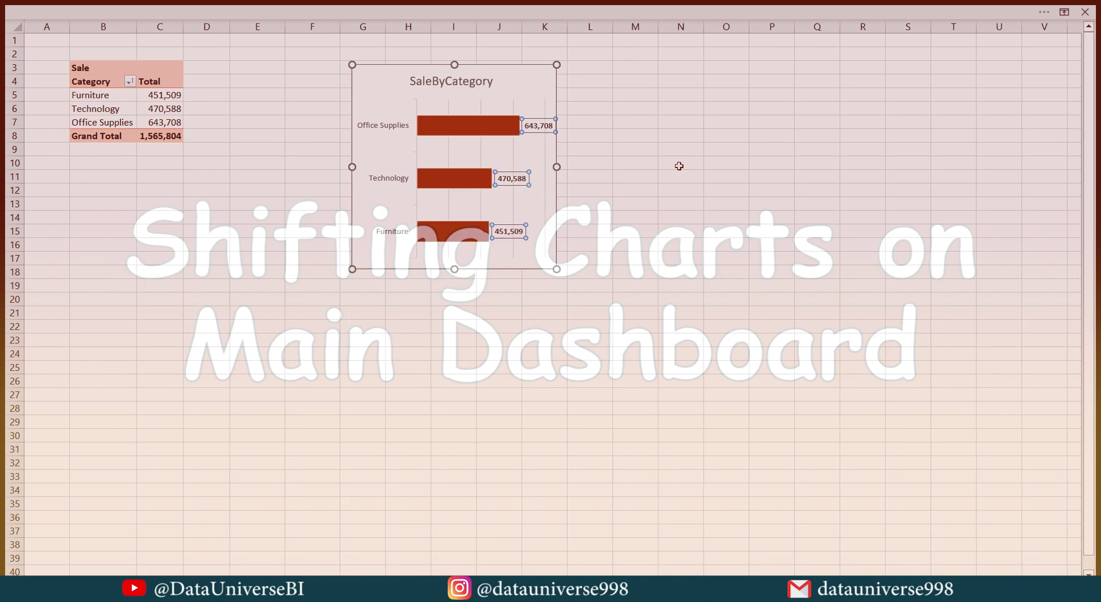
Move the SaleByCategory chart onto the dashboard under SalesByShipMode.
left_click(517, 71)
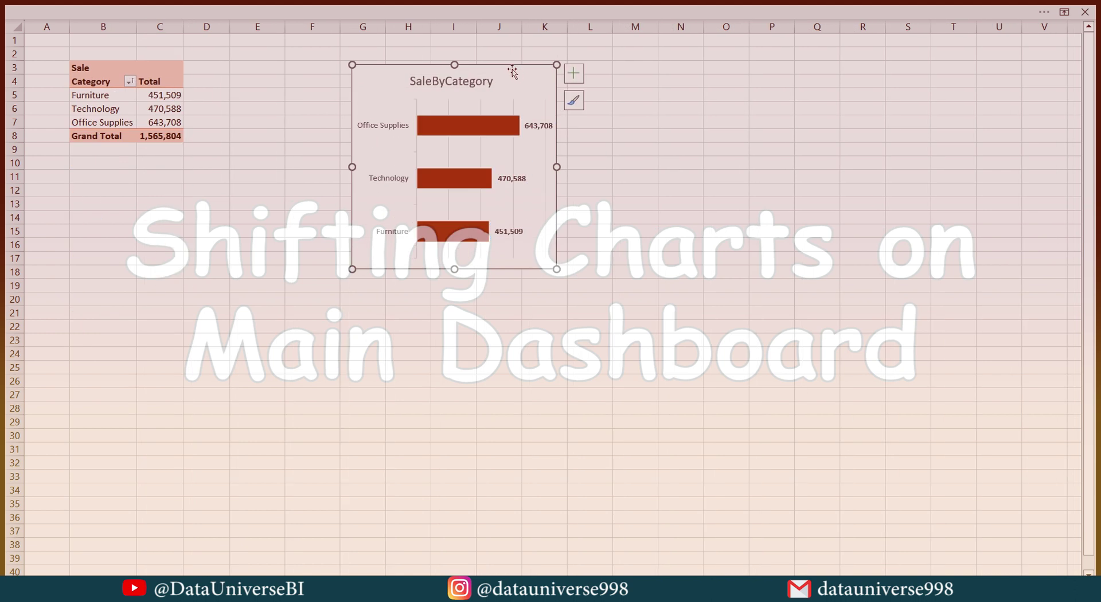
key("ctrl+x")
key("ctrl+Page_Up")
key("ctrl+Page_Up")
key("ctrl+Page_Up")
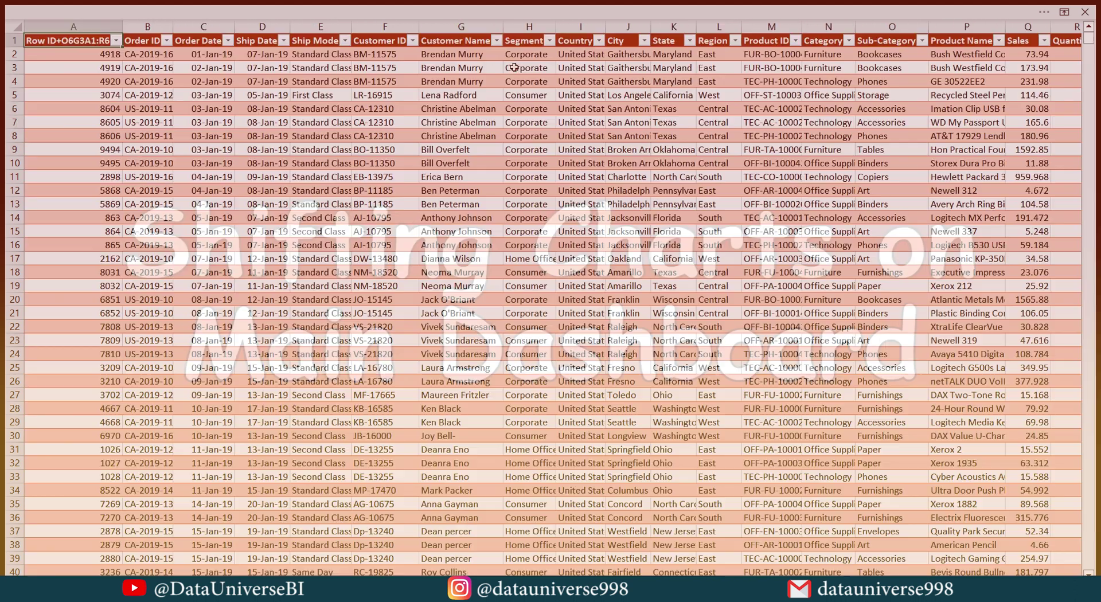
key("ctrl+Page_Up")
key("ctrl+v")
left_click_drag(808, 183, 793, 393)
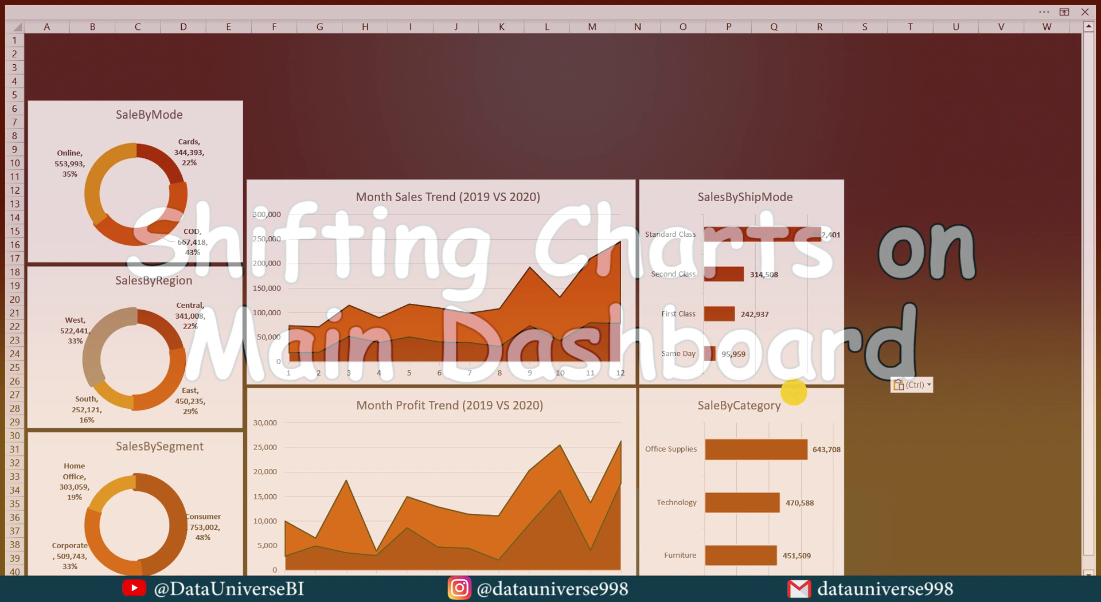
Cut the SalesBySubCategory chart and paste it near S13, beside SalesByShipMode.
key("ctrl+Page_Down")
key("ctrl+Page_Down")
key("ctrl+Page_Down")
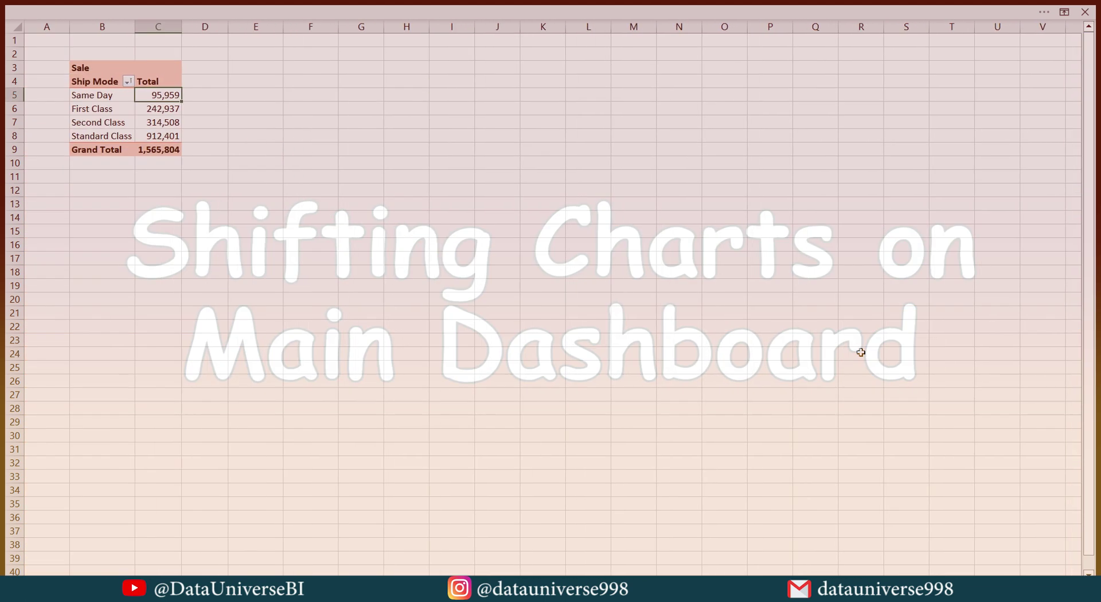
key("ctrl+Page_Down")
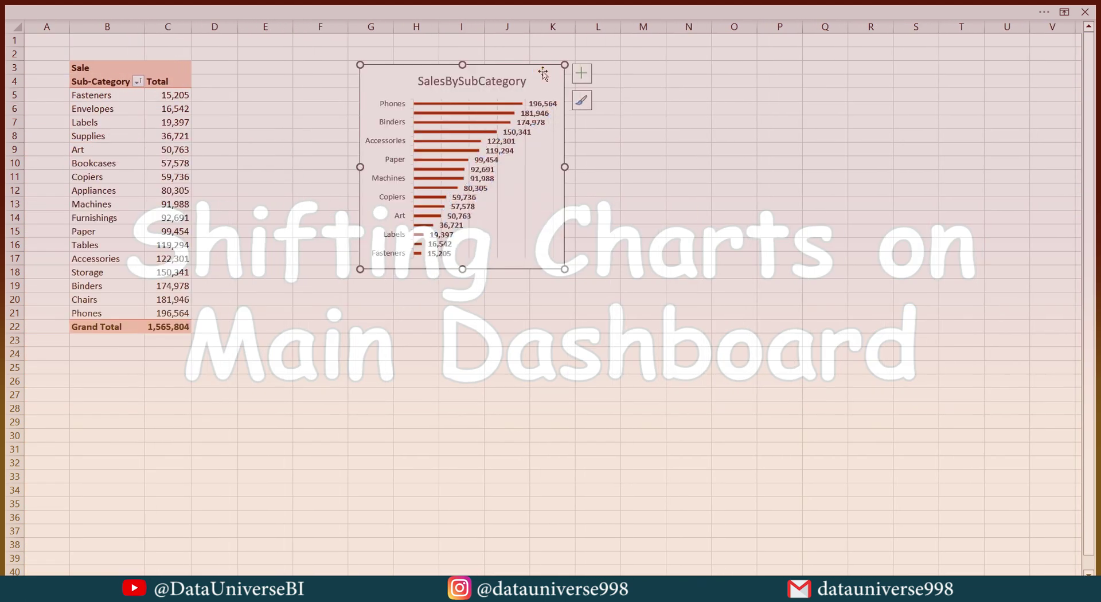
key("ctrl+x")
key("ctrl+Page_Down")
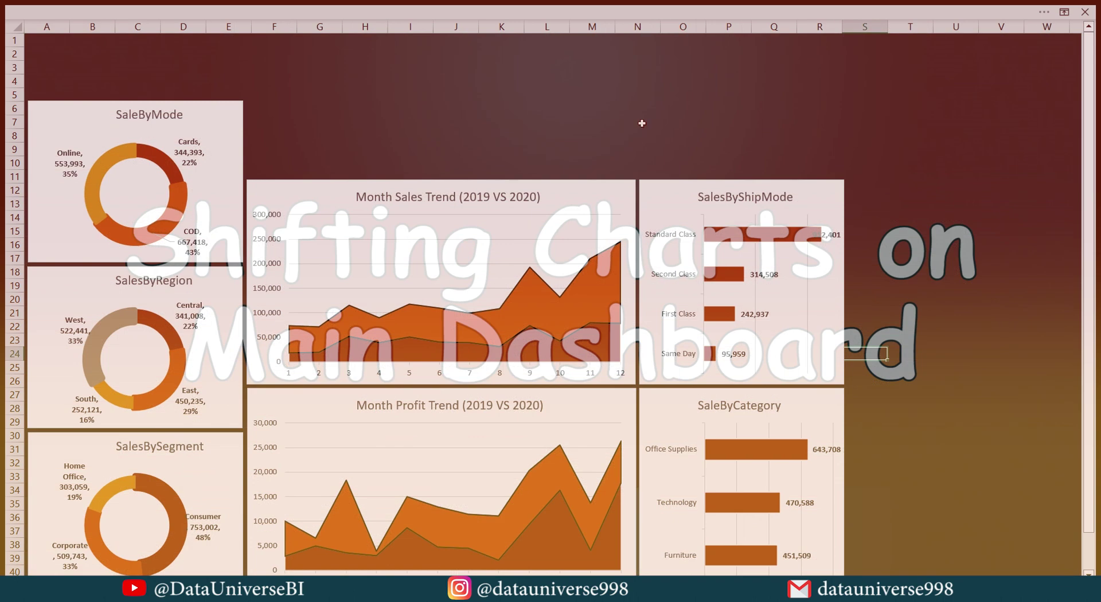
left_click(860, 201)
key("ctrl+v")
left_click_drag(896, 202, 900, 183)
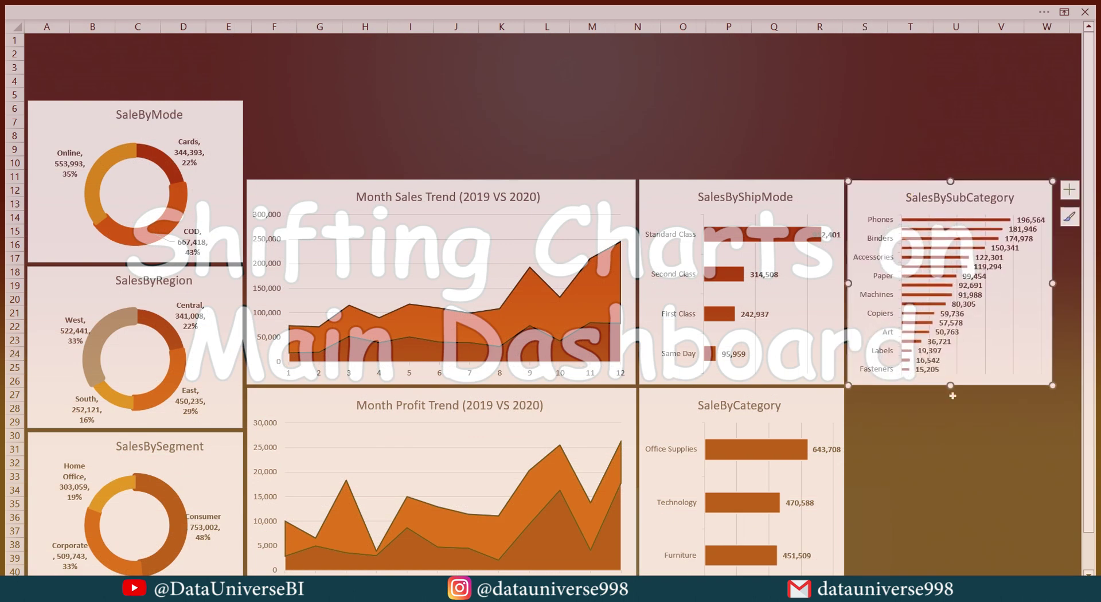
Hide the row and column headings on the dashboard sheet.
left_click(367, 14)
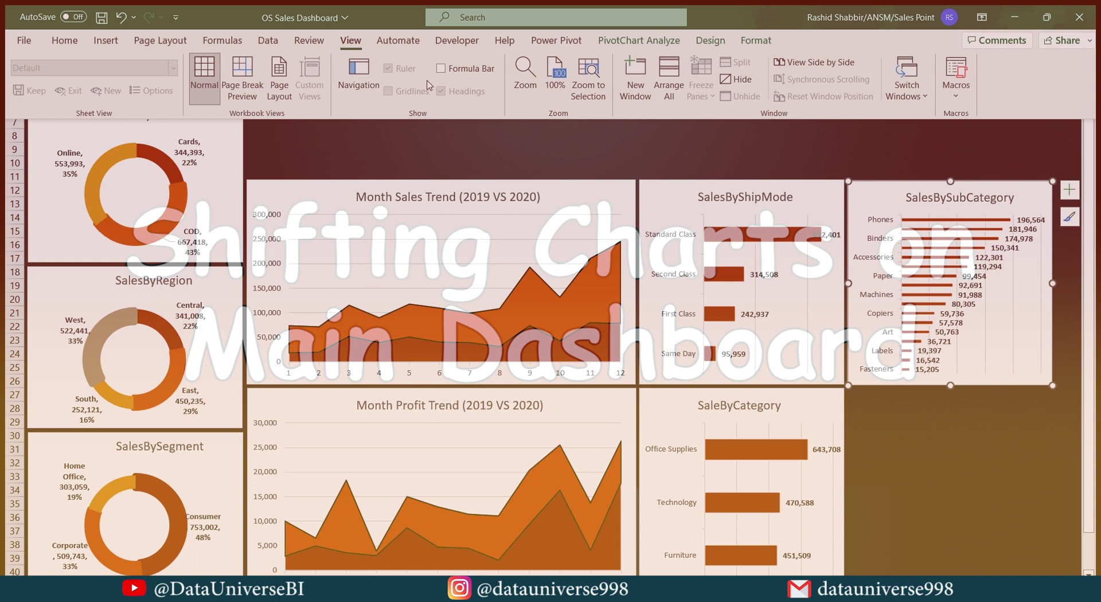
left_click(449, 135)
left_click(427, 12)
left_click(406, 151)
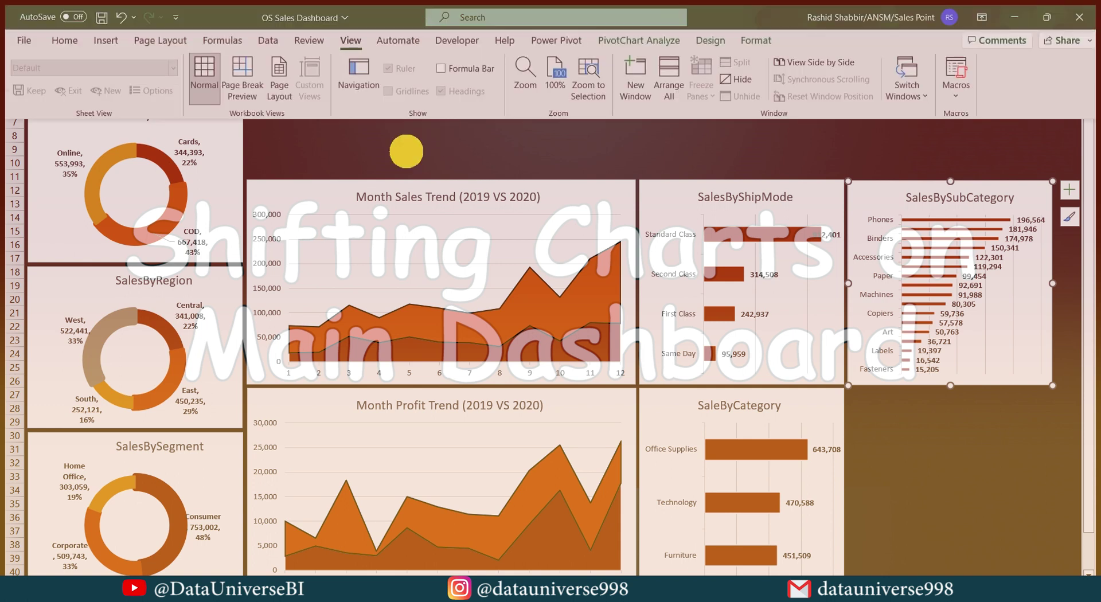
left_click(442, 6)
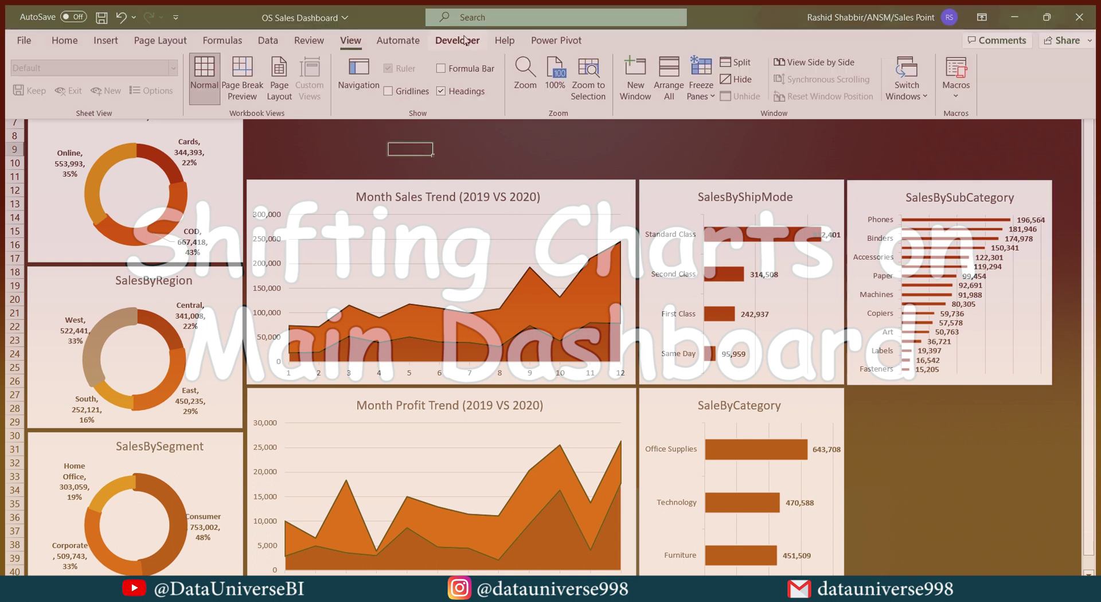
left_click(441, 92)
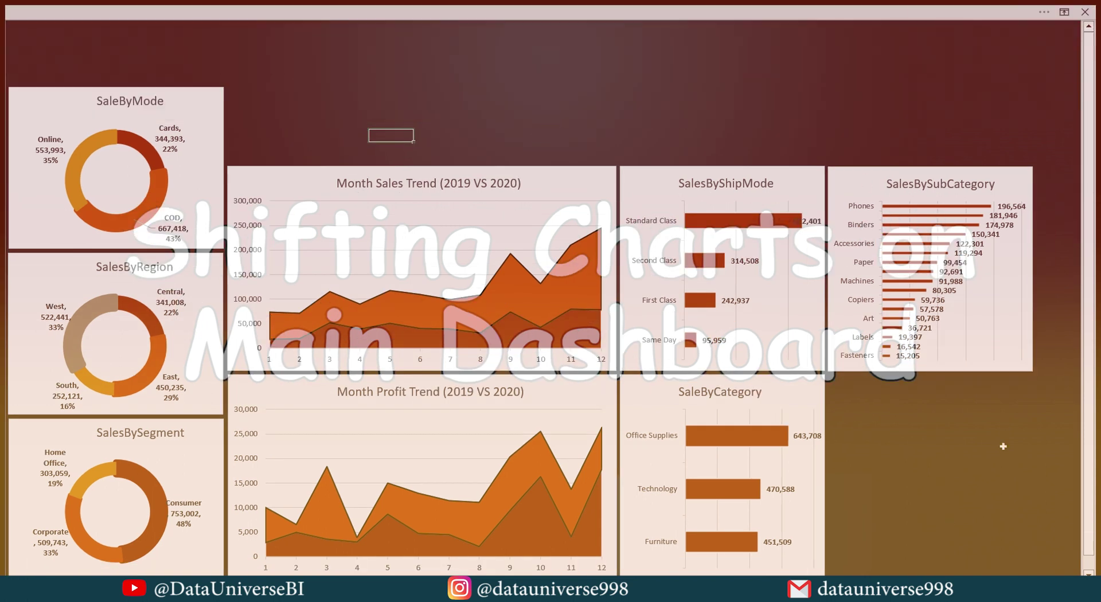
left_click(917, 12)
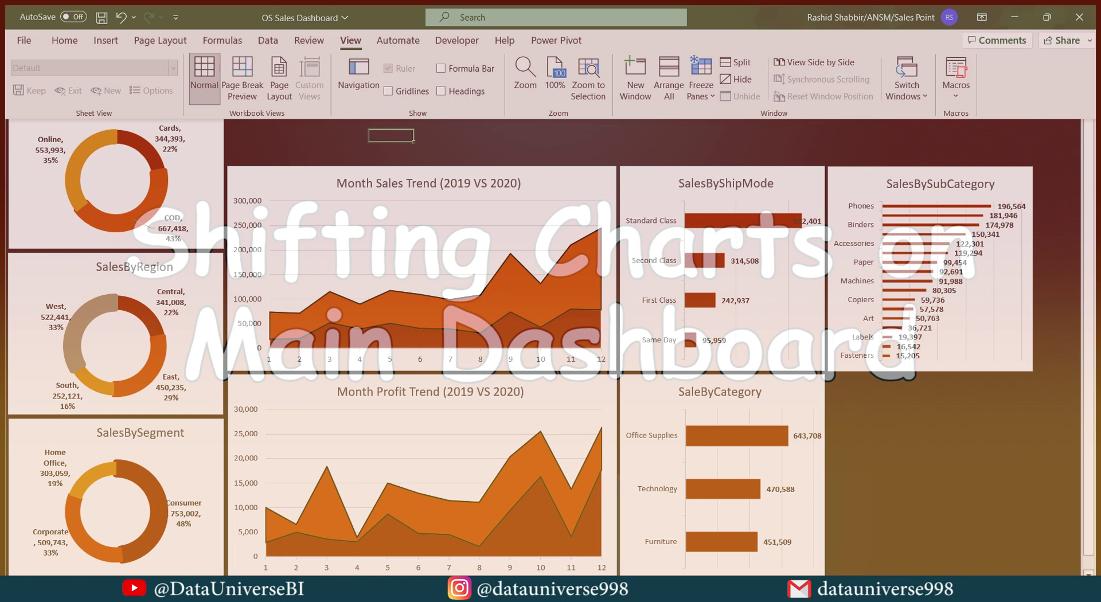
scroll(904, 466, "down", 1)
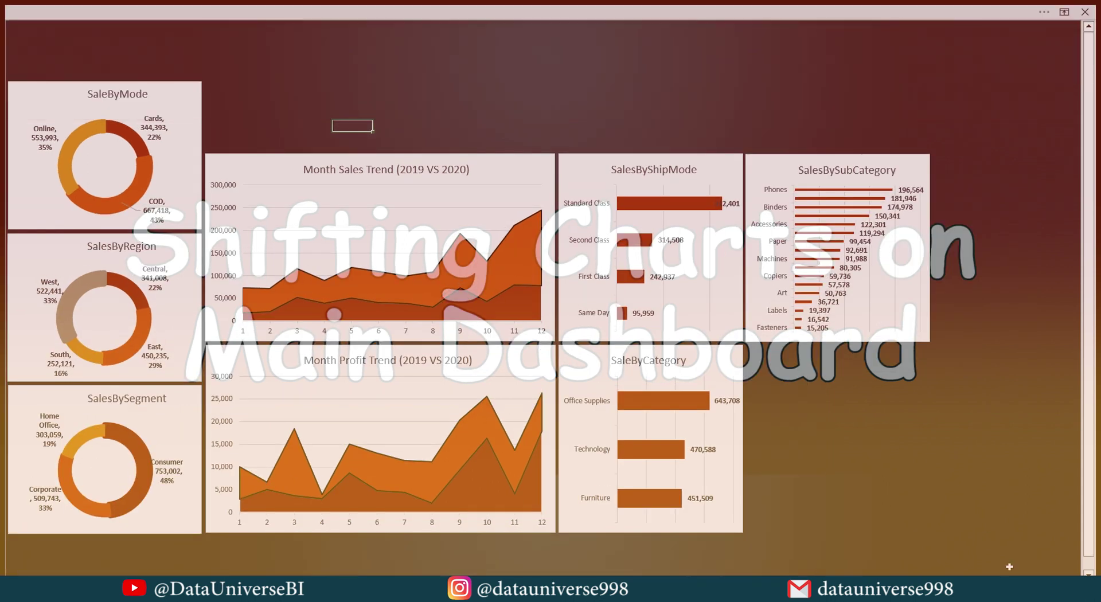
left_click(906, 8)
scroll(857, 165, "up", 1)
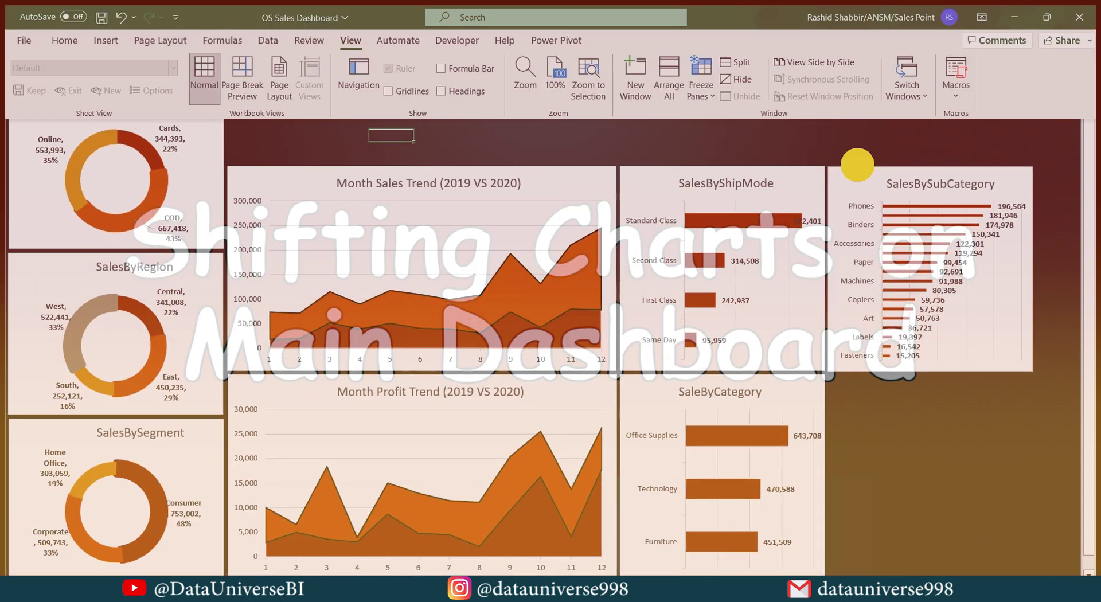
Stretch the SalesBySubCategory chart down to span both chart rows.
left_click(857, 175)
left_click_drag(933, 373, 924, 539)
left_click_drag(1088, 350, 1087, 312)
Give the SaleByMode, SalesByRegion and SalesBySegment charts no fill.
left_click(215, 105)
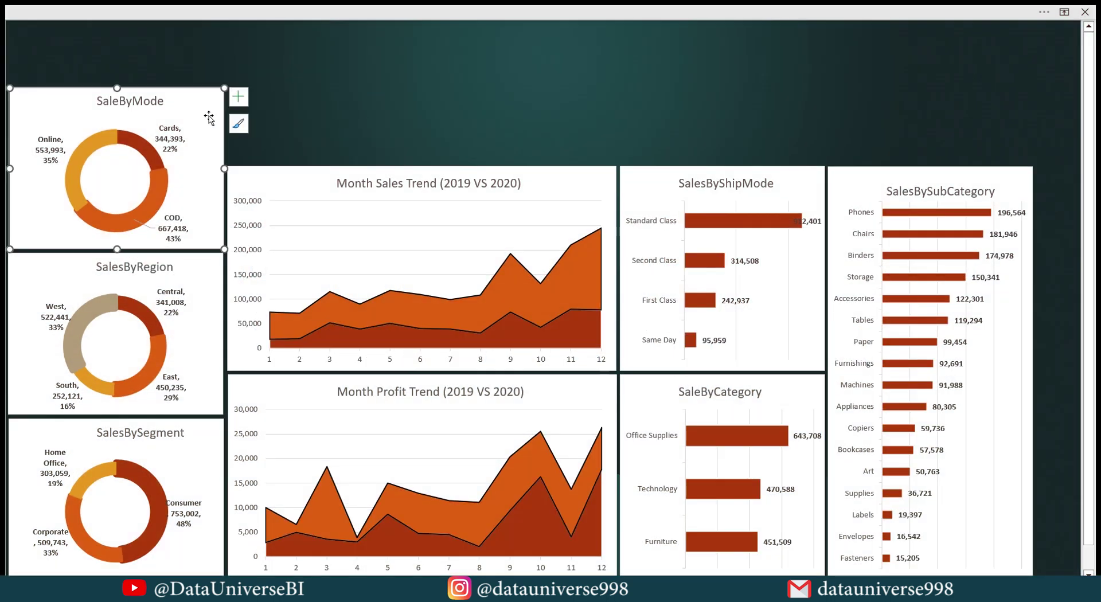
left_click(437, 8)
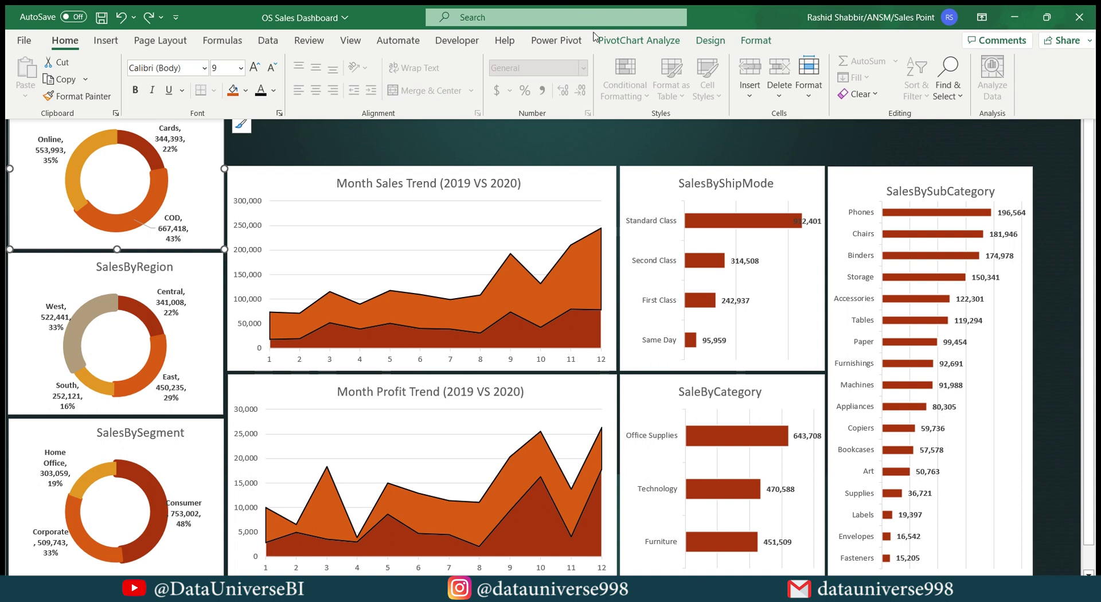
left_click(755, 40)
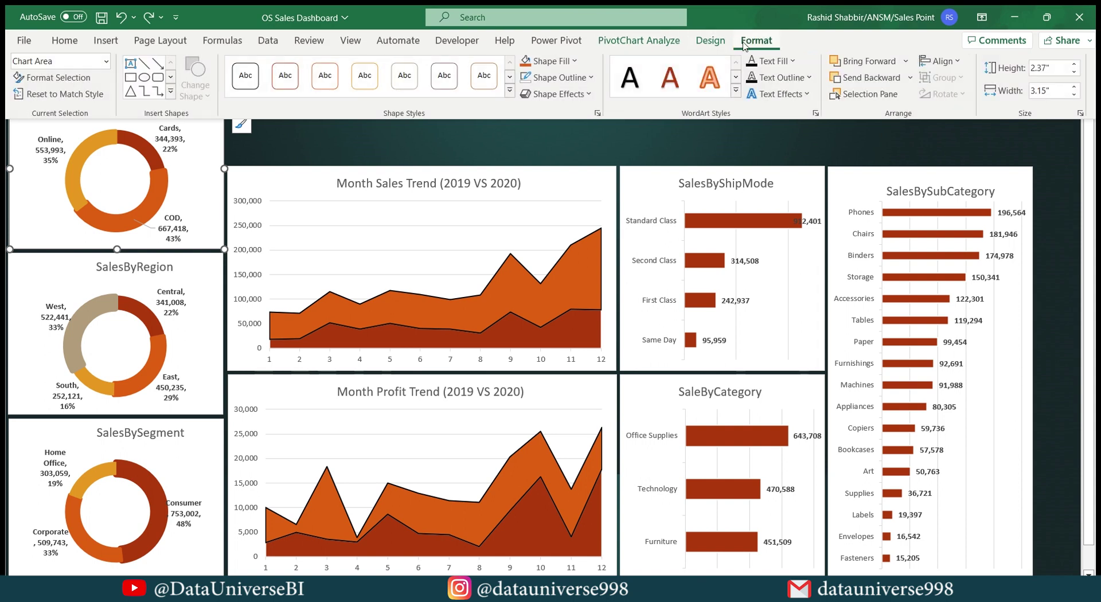
left_click(579, 63)
left_click(556, 236)
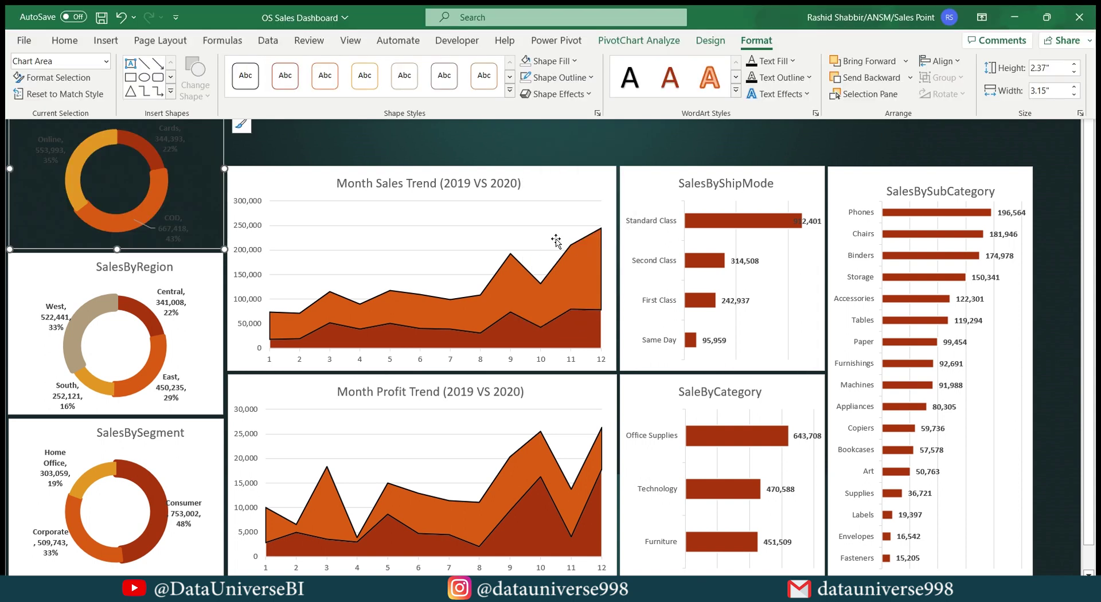
left_click(64, 262)
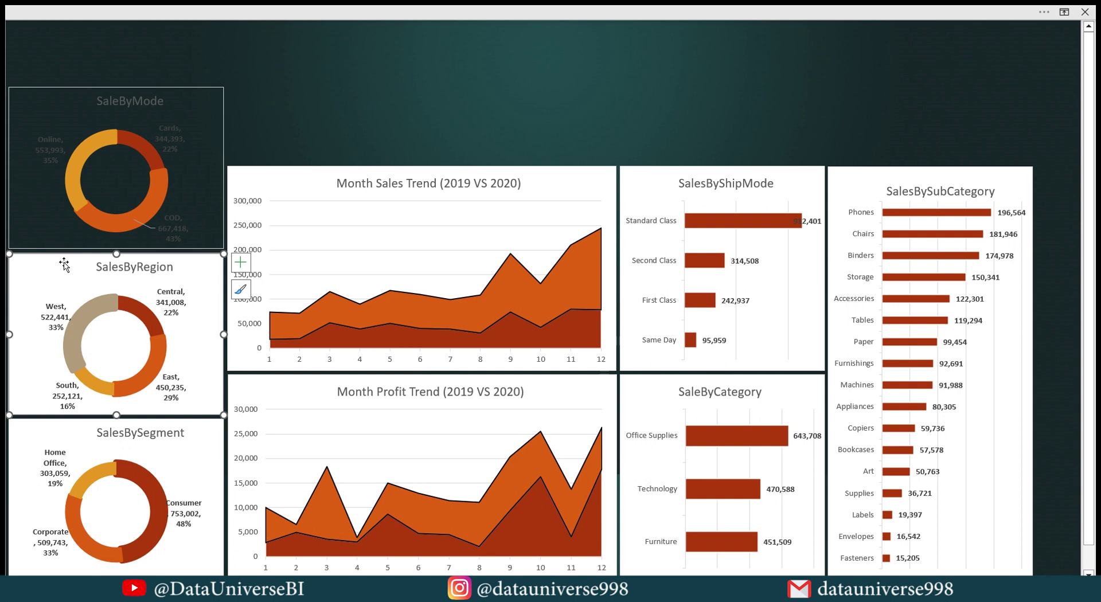
key("F4")
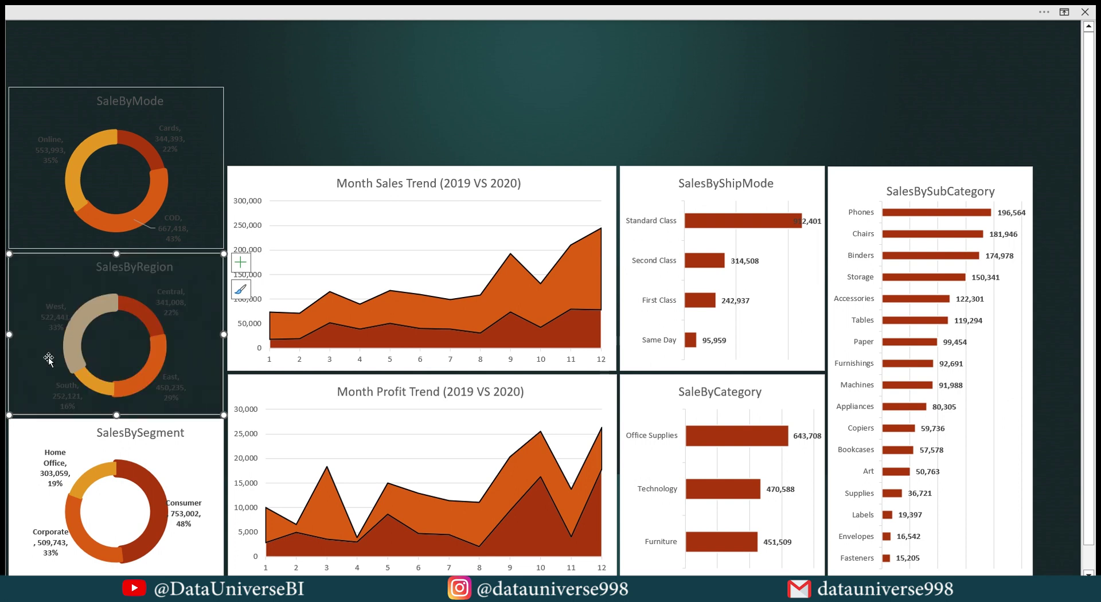
left_click(43, 426)
key("F4")
Remove the fill from the trend, SalesByShipMode, SaleByCategory and SalesBySubCategory charts.
left_click(261, 189)
key("F4")
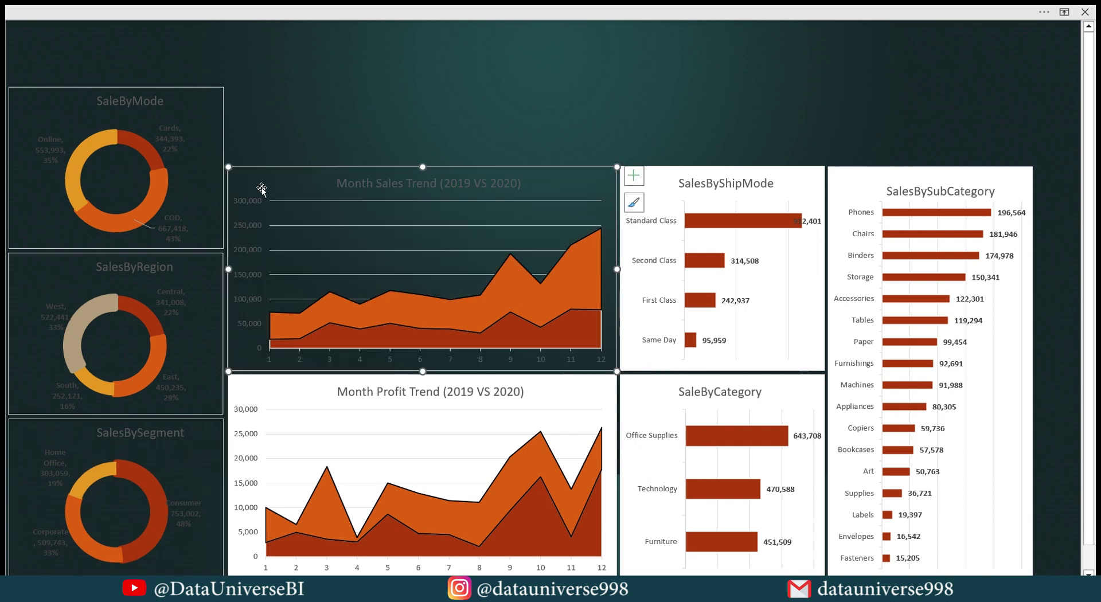
left_click(267, 386)
key("F4")
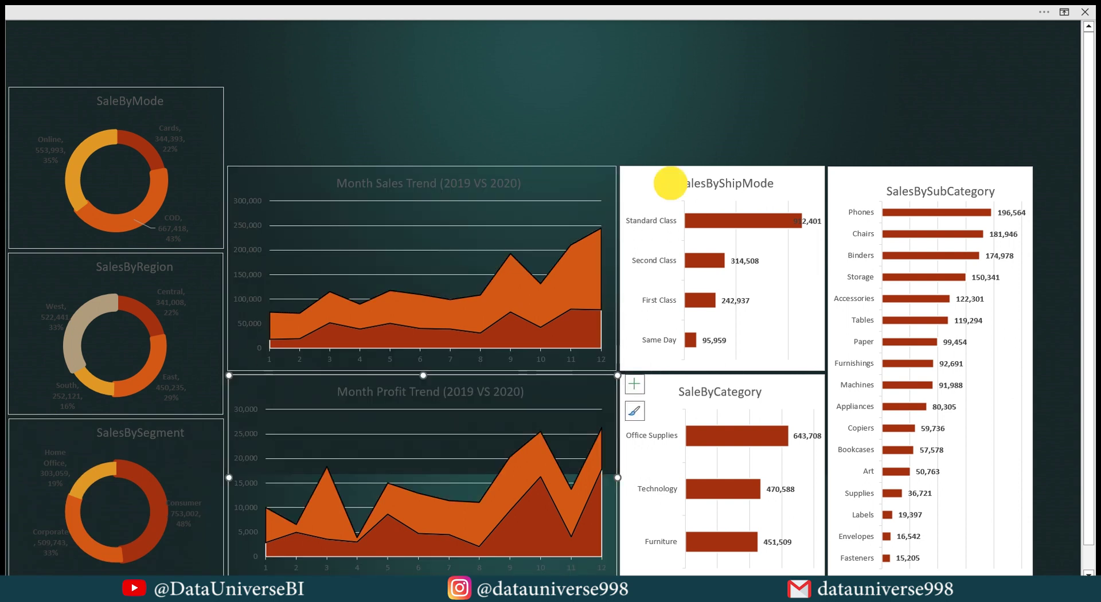
left_click(670, 183)
key("F4")
left_click(646, 388)
key("F4")
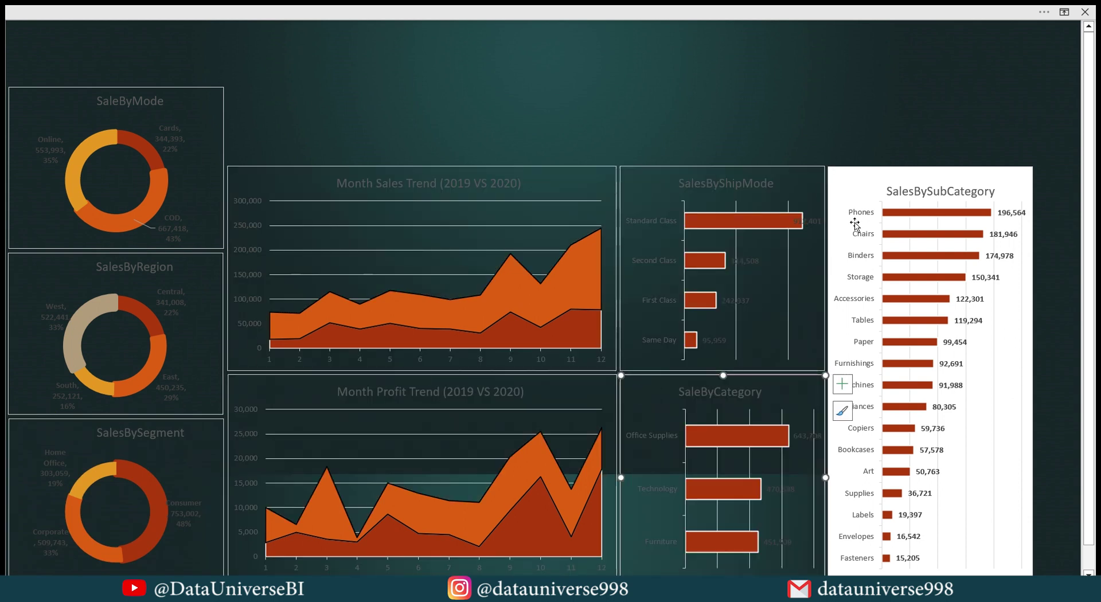
left_click(855, 182)
key("F4")
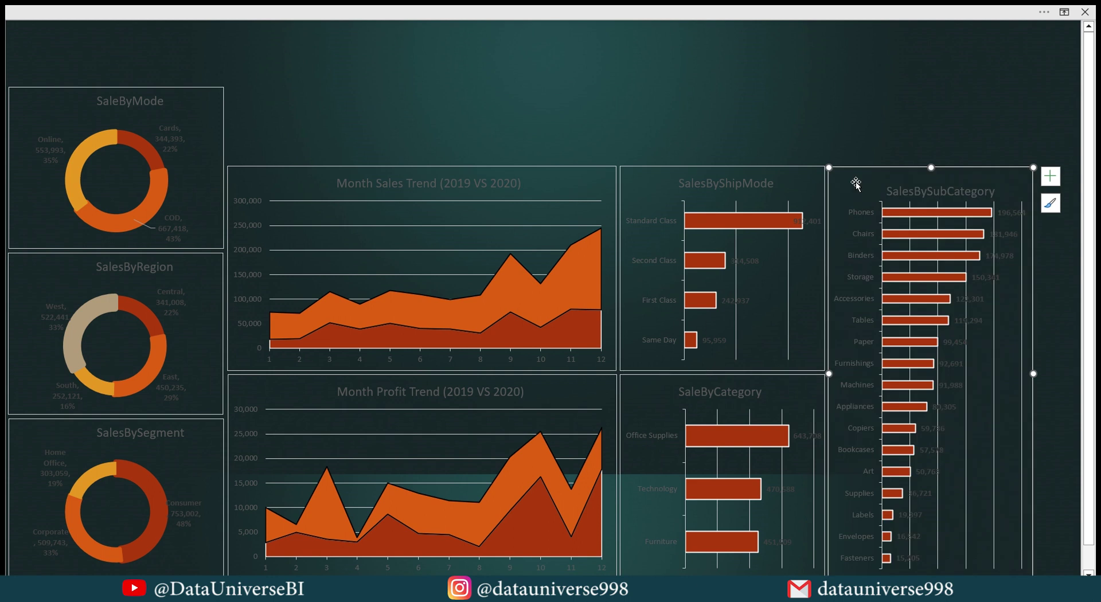
Delete the gridlines from the Month Profit Trend chart.
left_click(1020, 237)
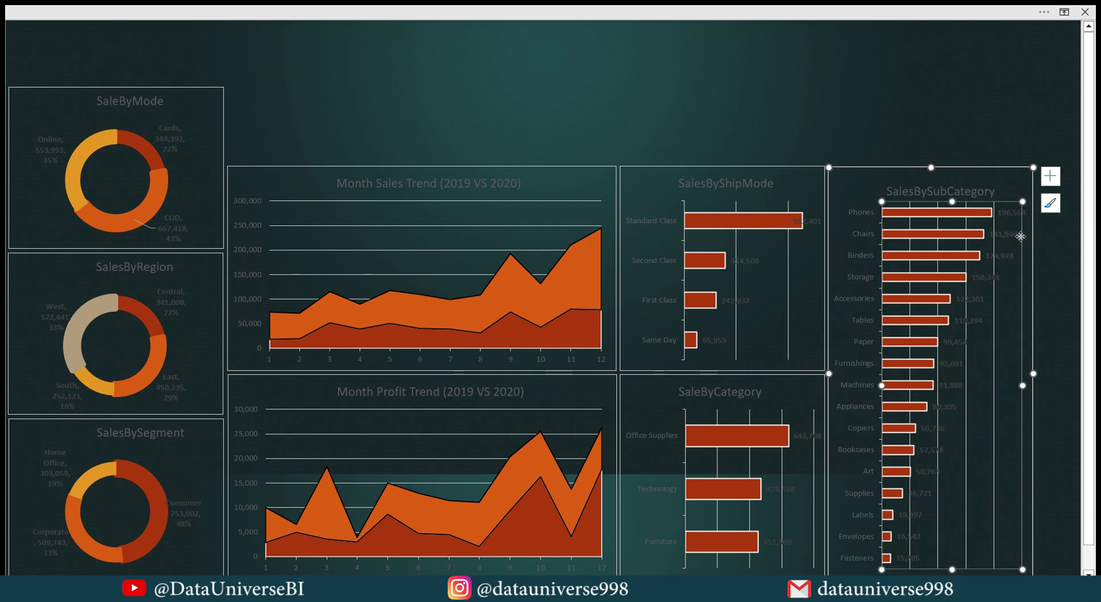
left_click(830, 247)
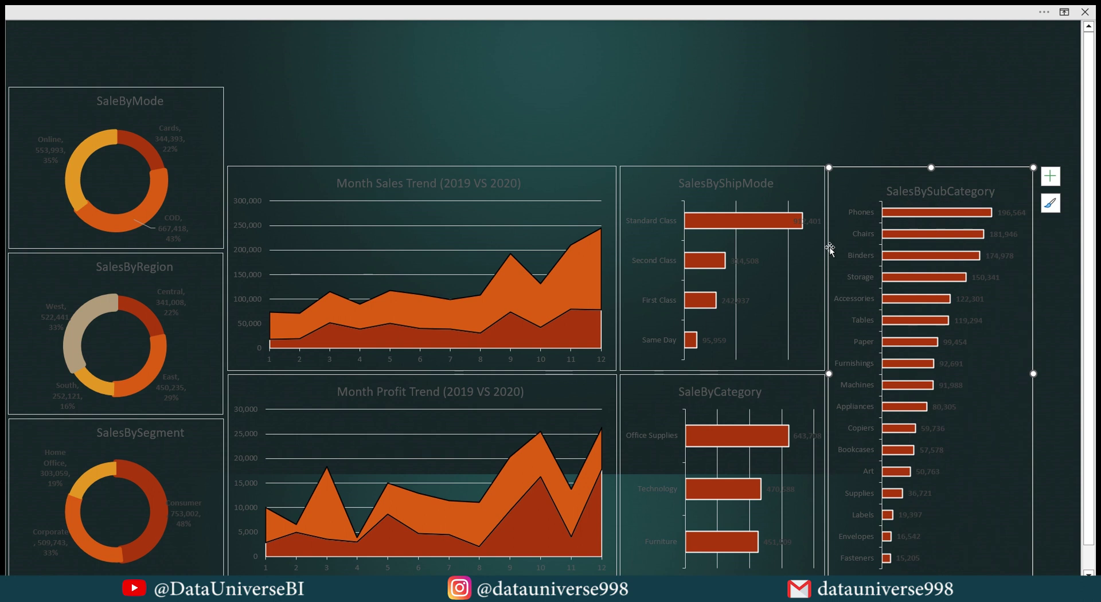
left_click(789, 255)
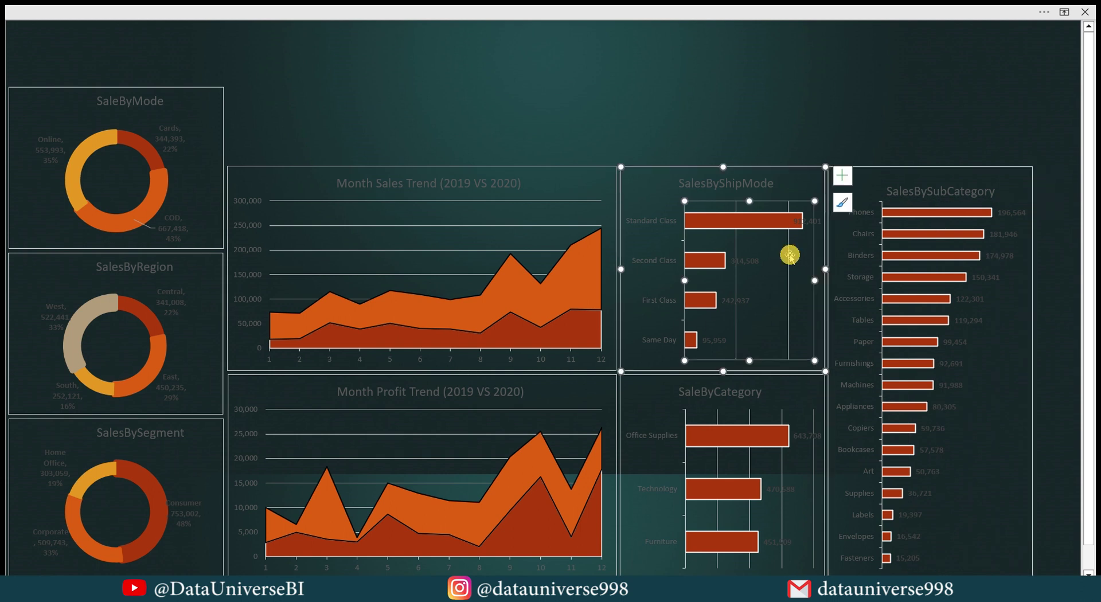
left_click(787, 259)
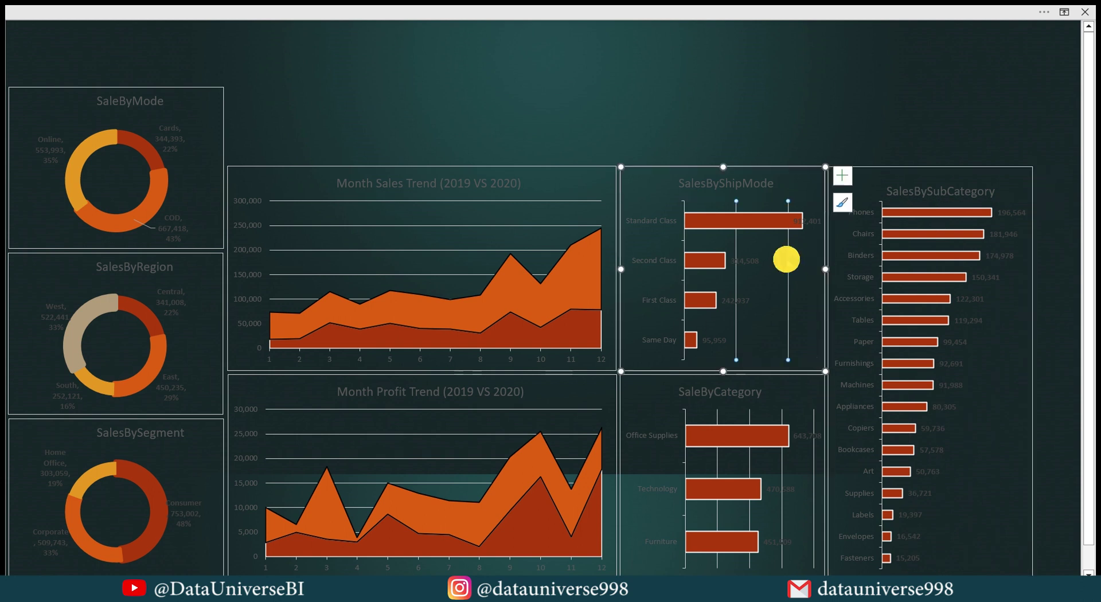
left_click(782, 418)
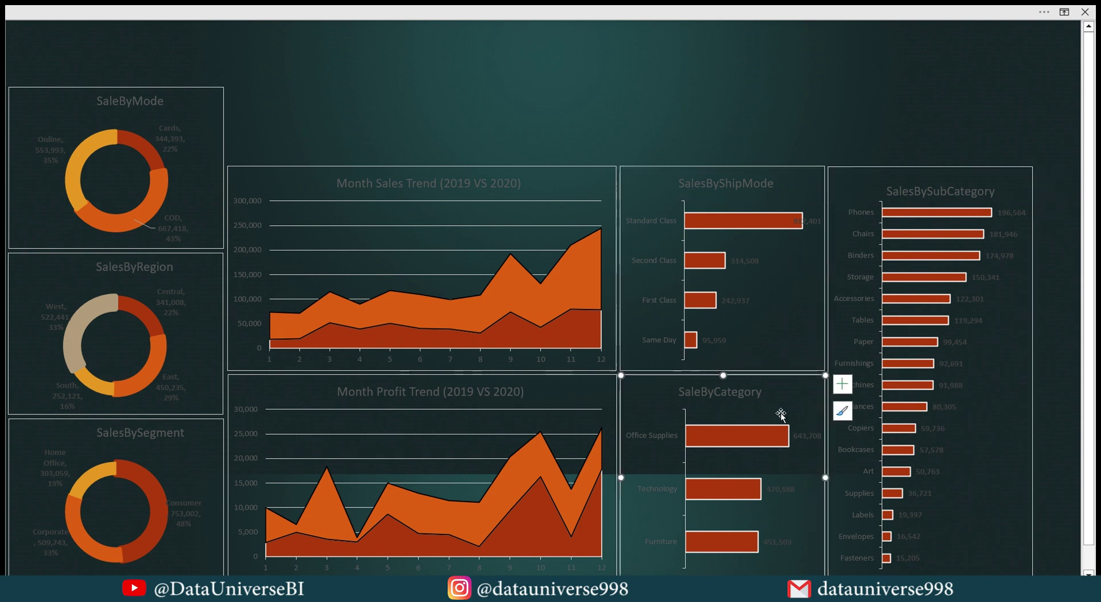
left_click(536, 254)
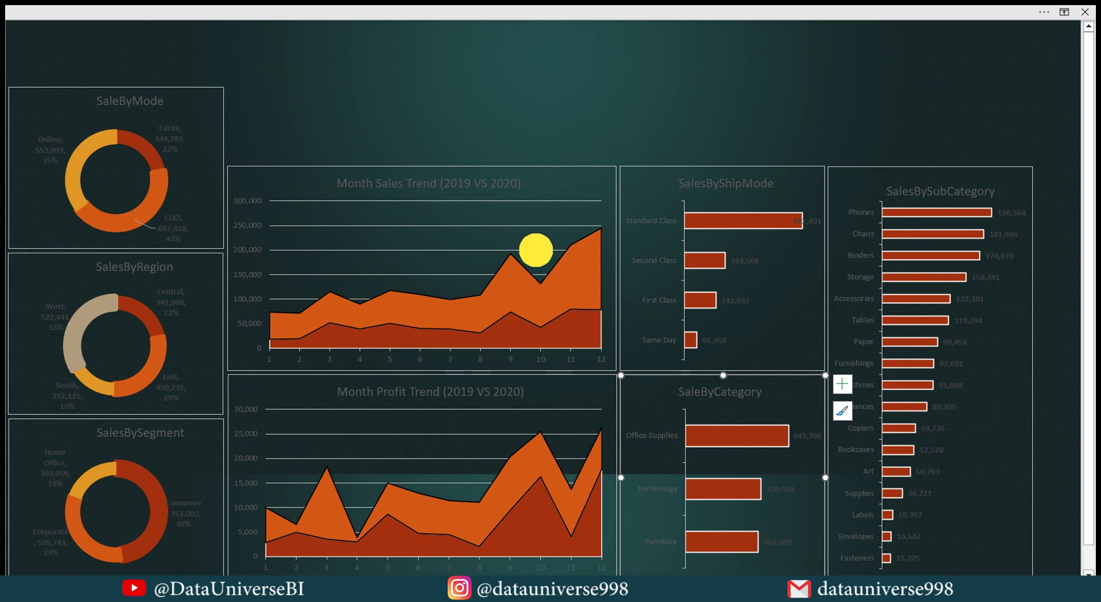
left_click(460, 438)
key("Delete")
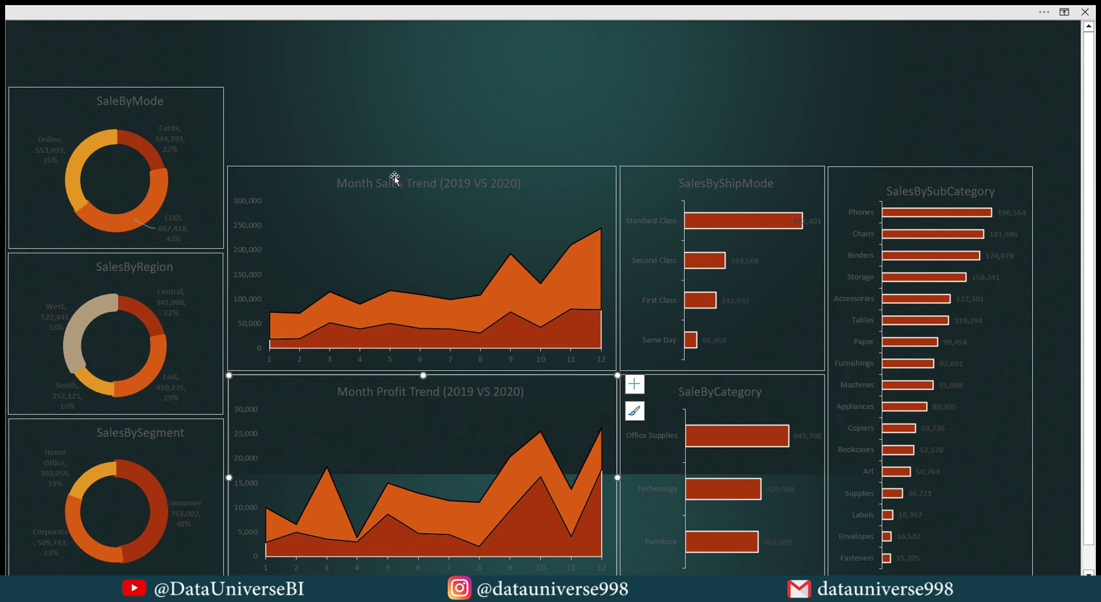
Make the SaleByMode, SalesByRegion and SalesBySegment chart titles white.
left_click(146, 101)
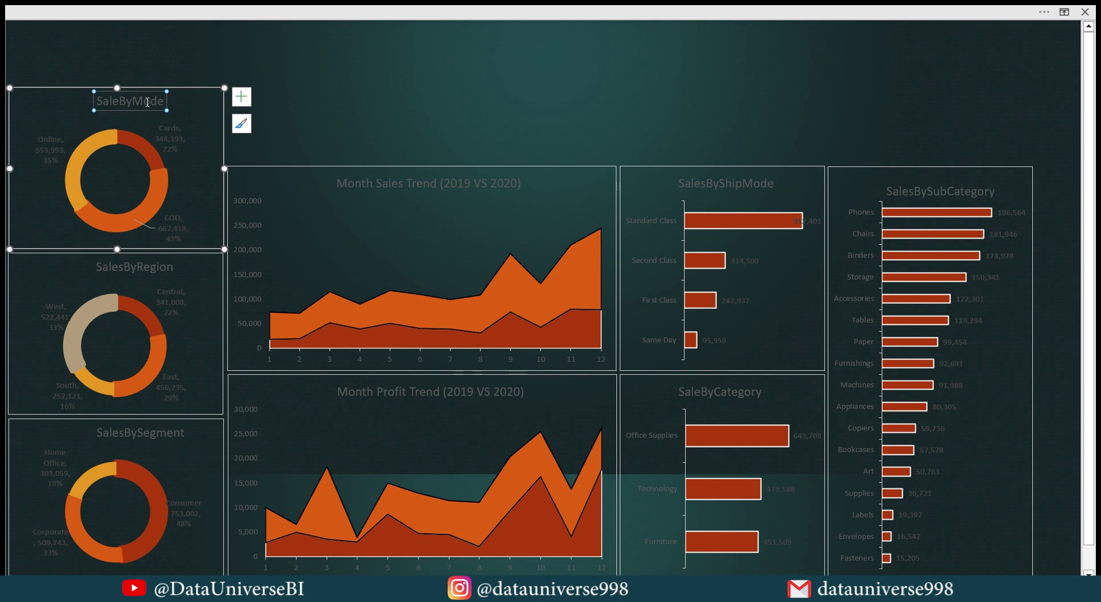
left_click(241, 8)
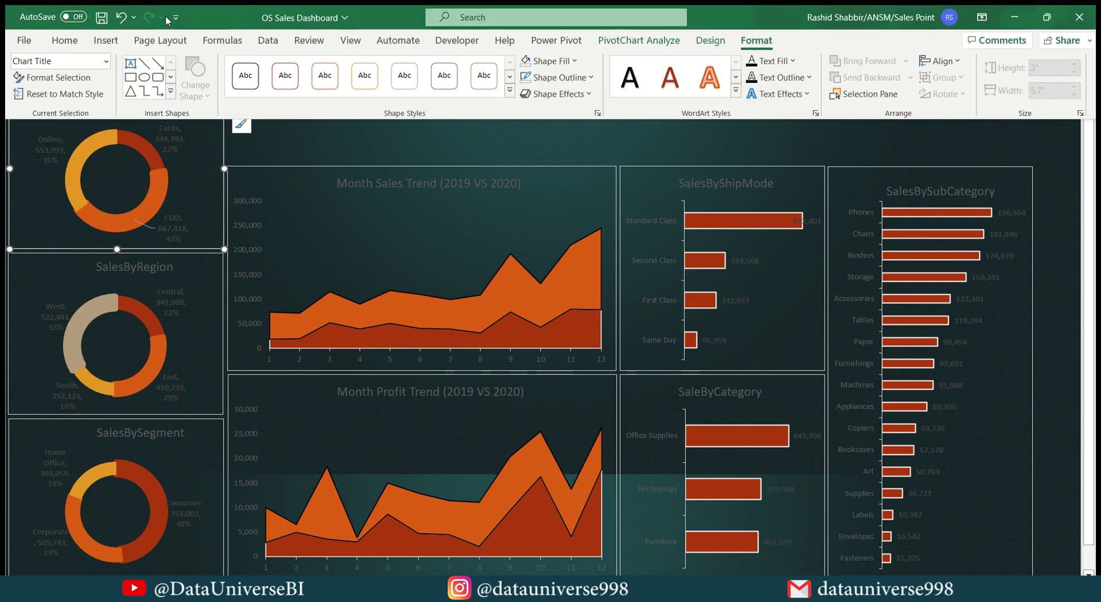
left_click(65, 39)
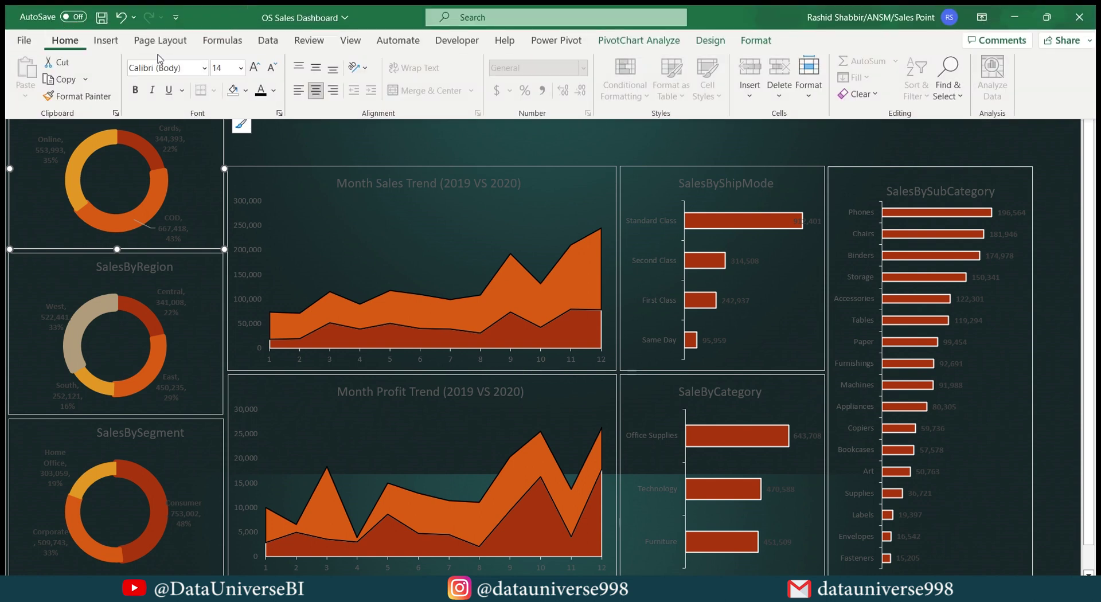
left_click(275, 91)
left_click(265, 148)
left_click(163, 266)
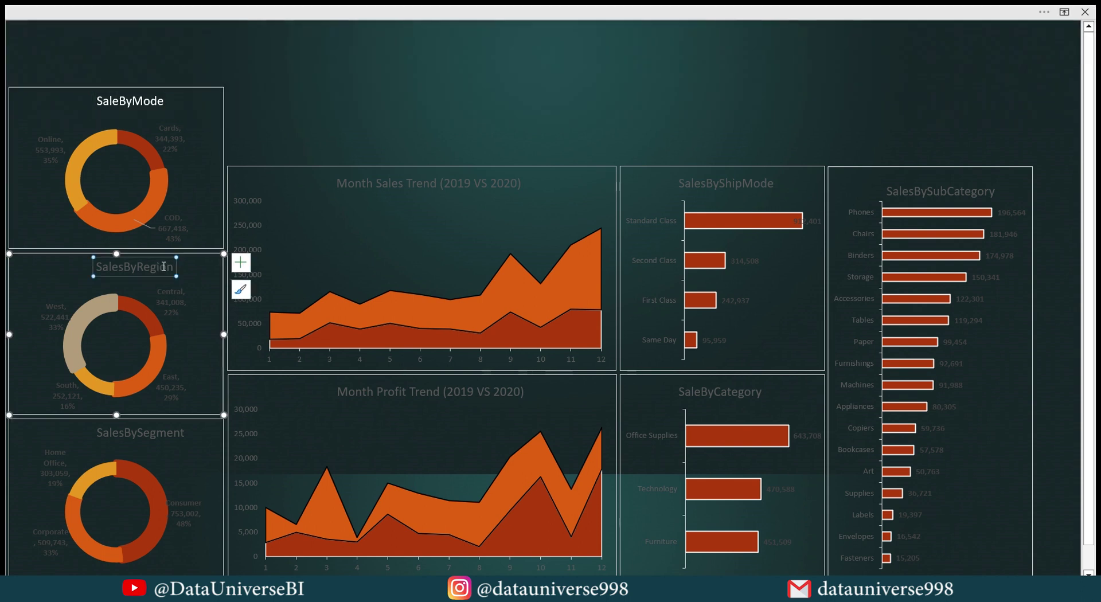
key("F4")
left_click(160, 432)
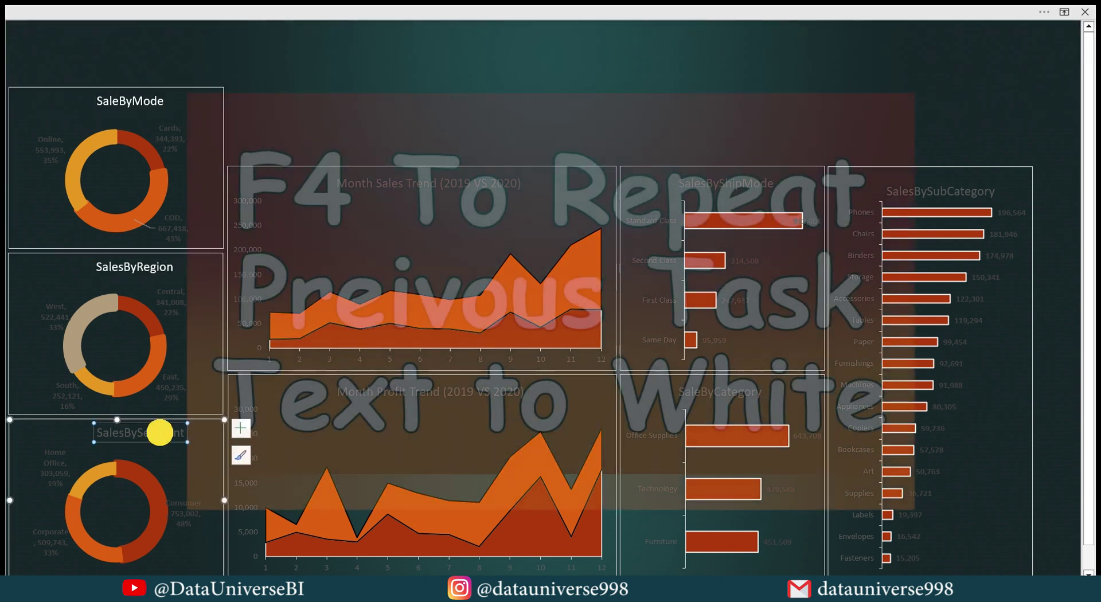
key("F4")
Make the Month Sales Trend, Month Profit Trend and SalesByShipMode titles white.
left_click(371, 183)
key("F4")
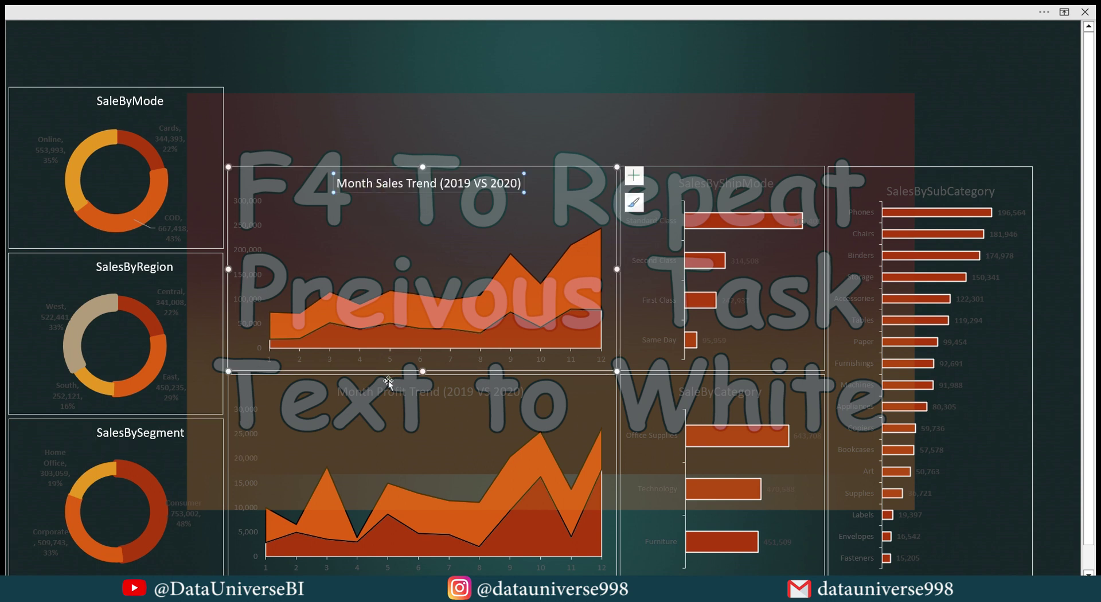
left_click(396, 391)
key("F4")
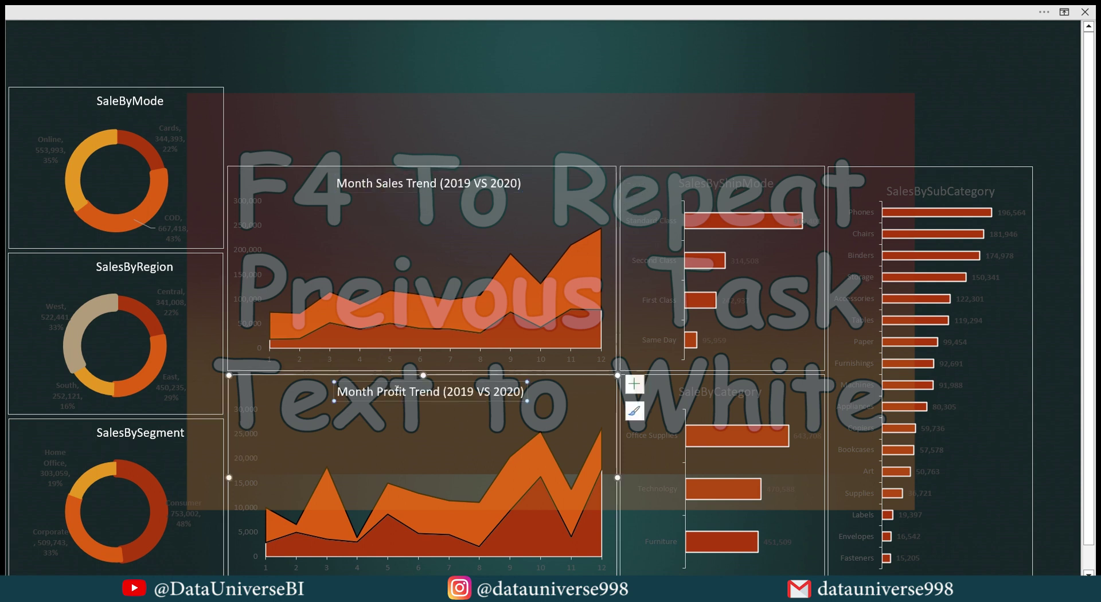
left_click(711, 186)
key("F4")
left_click(698, 393)
Turn the SalesBySubCategory and SalesByShipMode axis and data labels white.
left_click(914, 192)
left_click(862, 217)
key("F4")
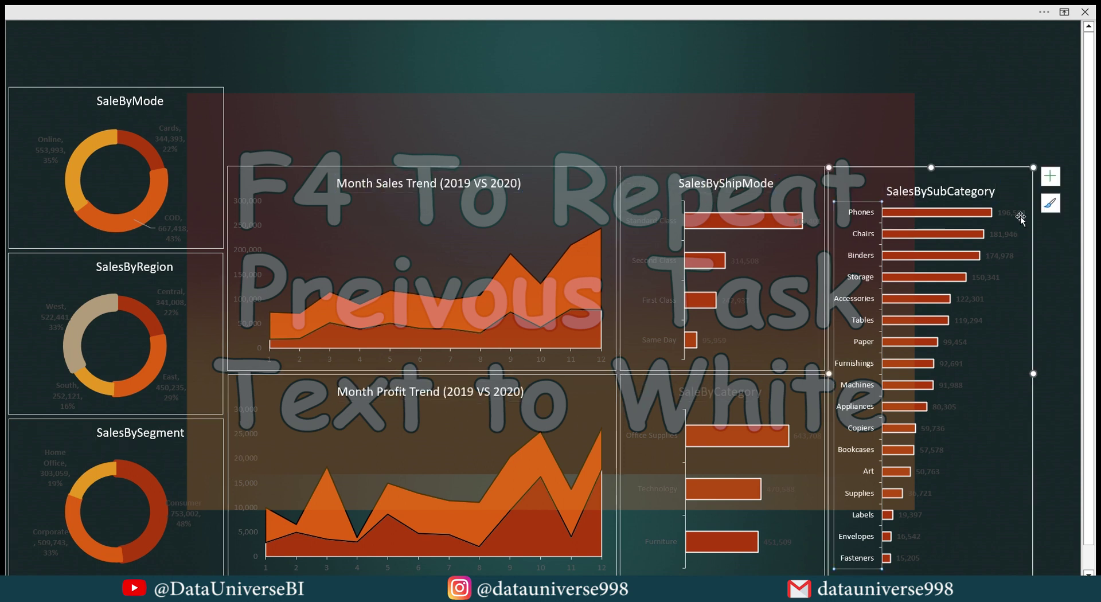
left_click(1012, 213)
key("F4")
left_click(656, 221)
key("F4")
left_click(806, 221)
key("F4")
Make the SaleByCategory axis labels, data labels and title white.
left_click(664, 437)
key("F4")
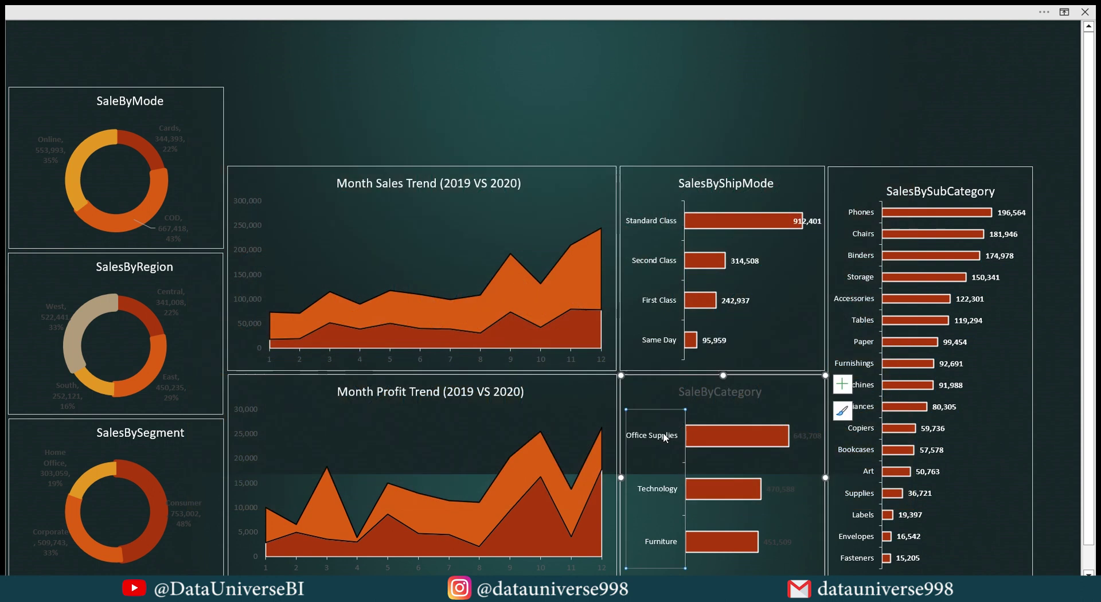
left_click(806, 435)
key("F4")
left_click(720, 392)
key("F4")
Make the Month Profit Trend axis and the doughnut charts' data labels white.
left_click(482, 568)
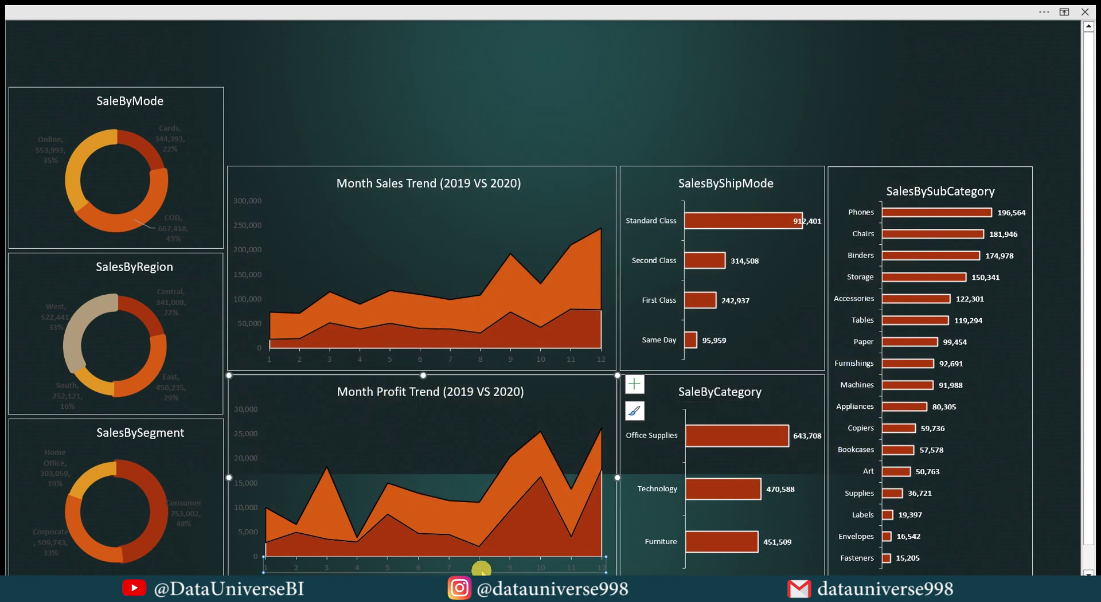
key("F4")
left_click(243, 460)
key("F4")
left_click(170, 295)
key("F4")
left_click(171, 138)
key("F4")
left_click(192, 510)
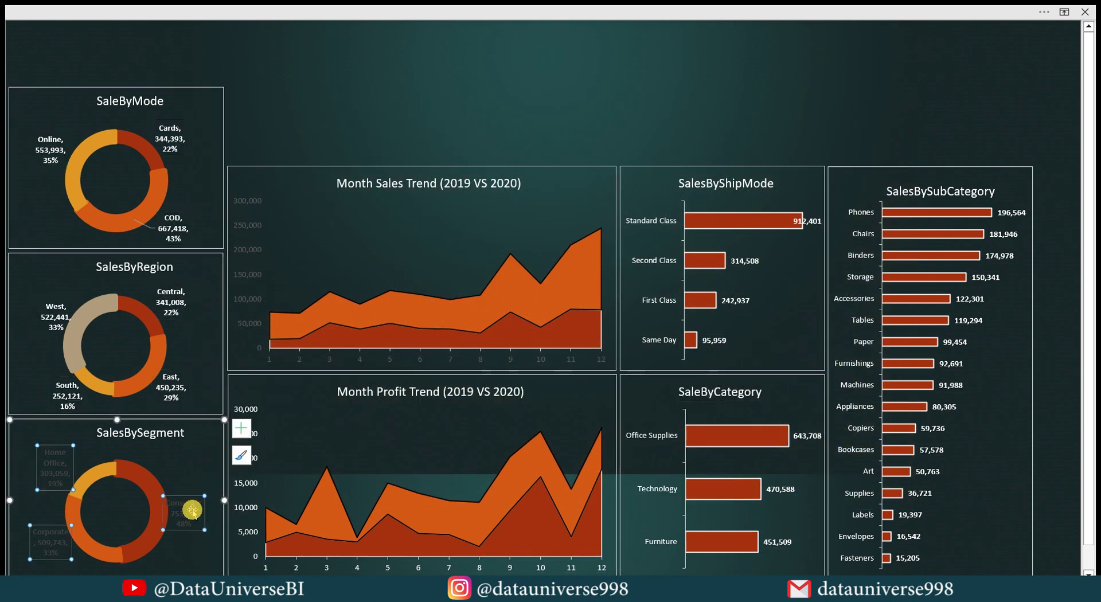
key("F4")
key("Escape")
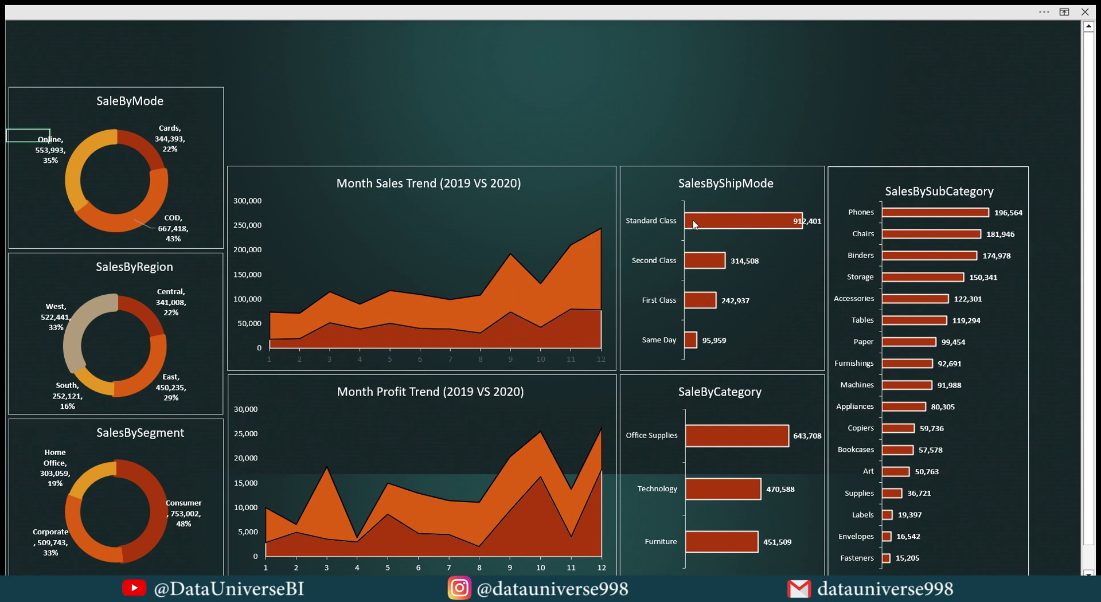
Outline the 2020 sales area in the Month Sales Trend chart in white.
mouse_move(698, 224)
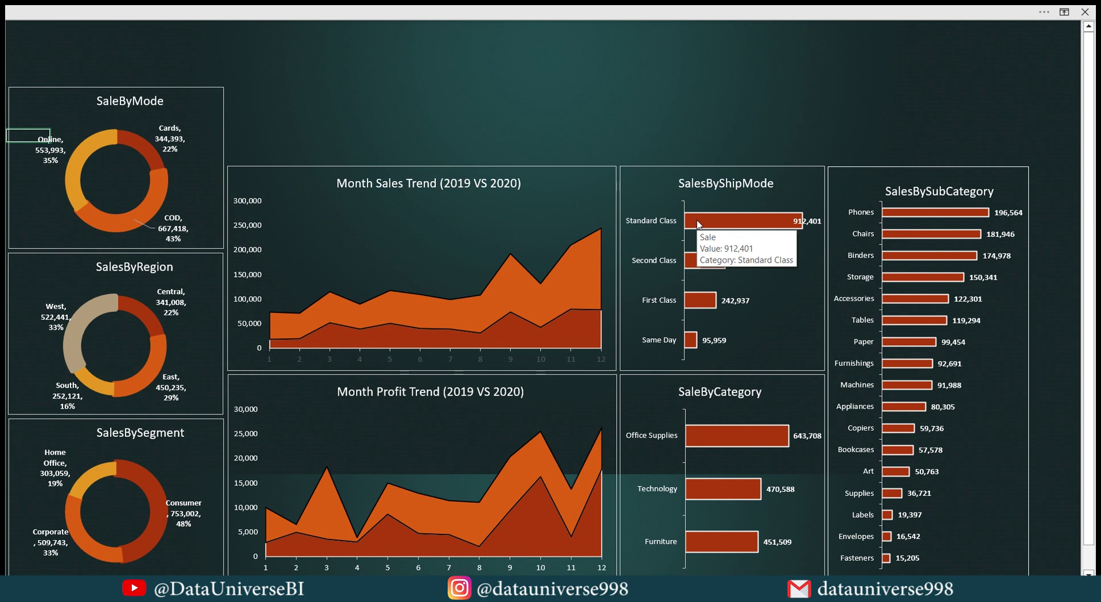
double_click(570, 177)
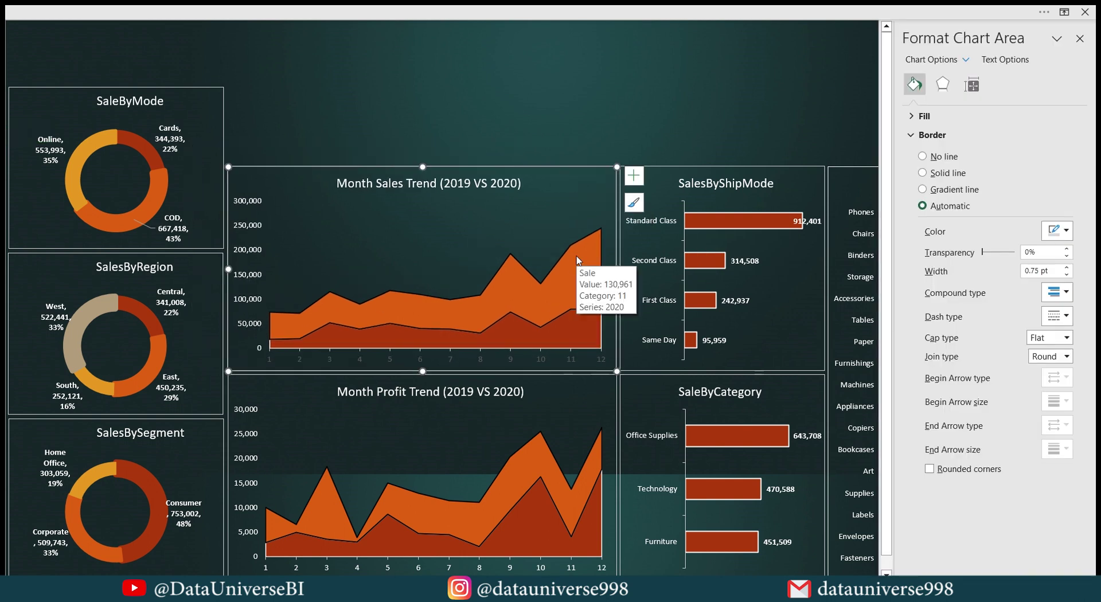
left_click(567, 263)
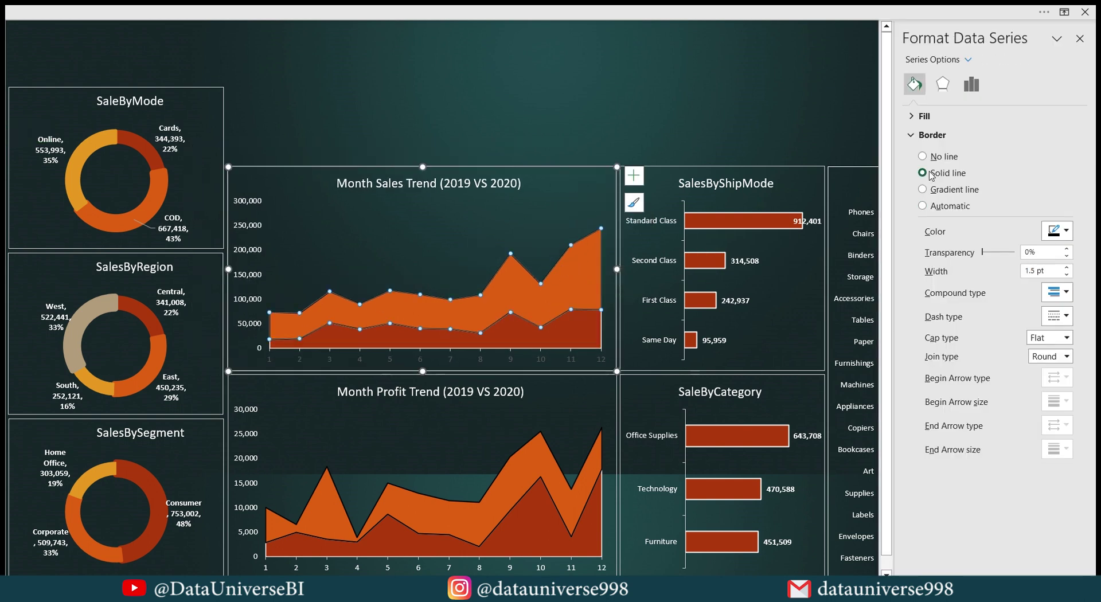
left_click(1055, 231)
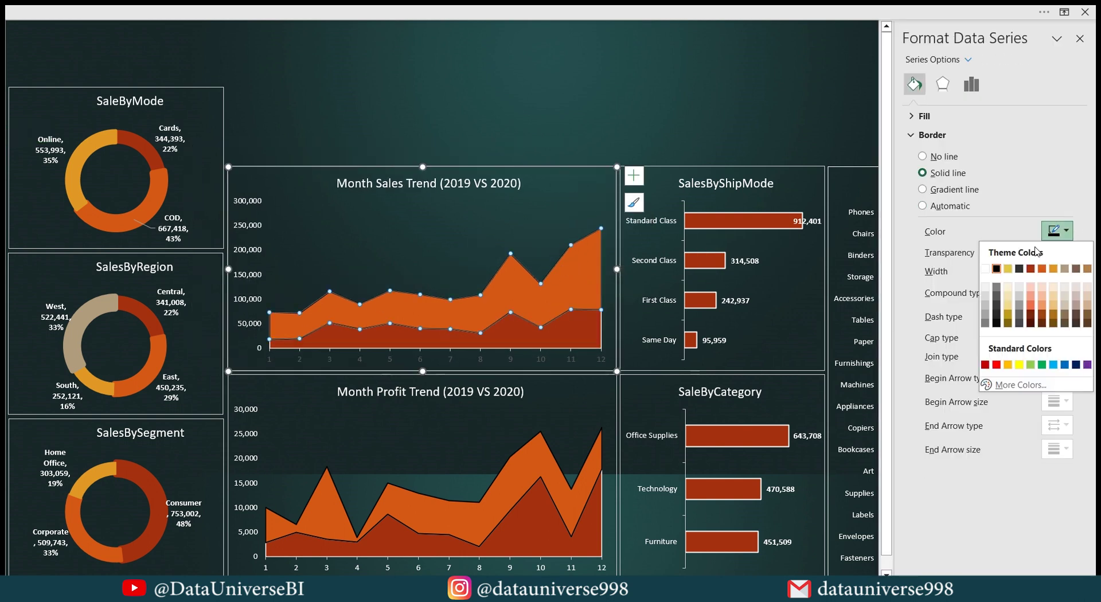
left_click(987, 268)
Outline the Month Profit Trend area in white and close the formatting pane.
left_click(517, 472)
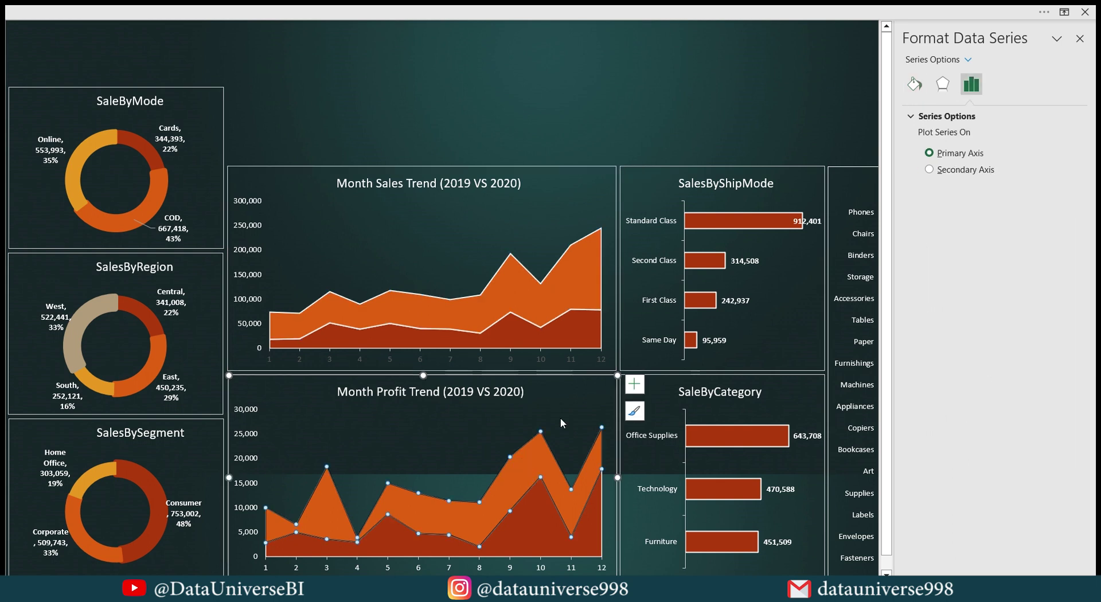
left_click(915, 85)
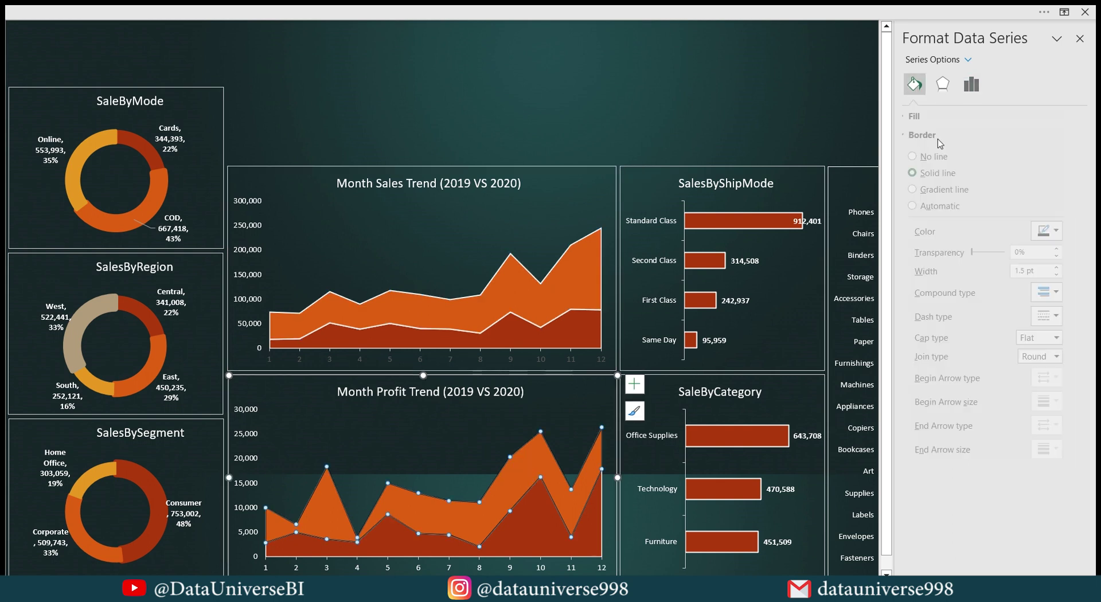
left_click(1060, 233)
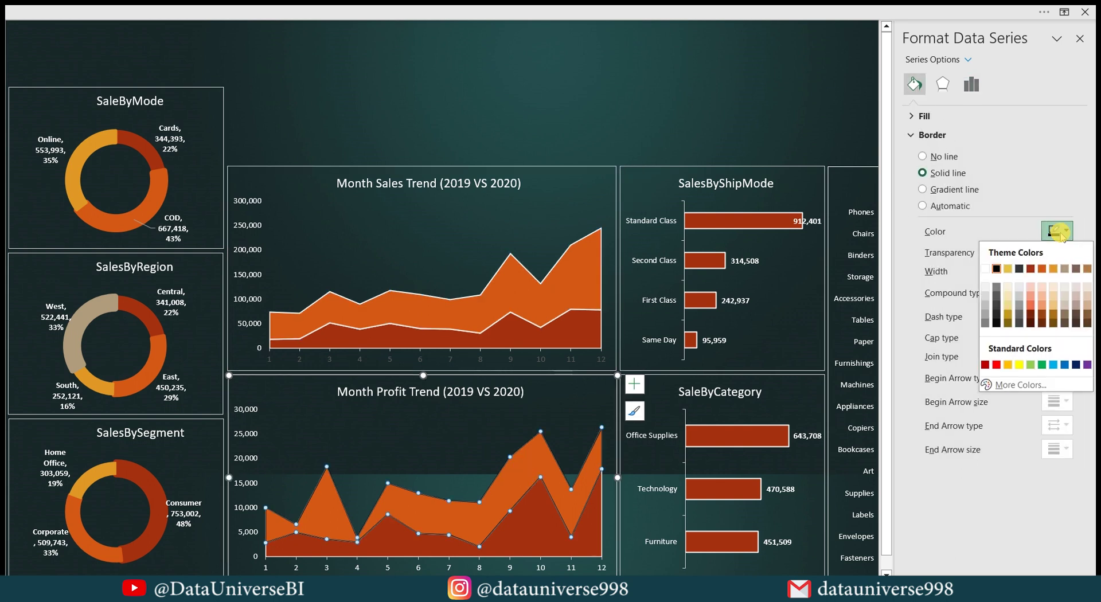
left_click(984, 268)
left_click(618, 122)
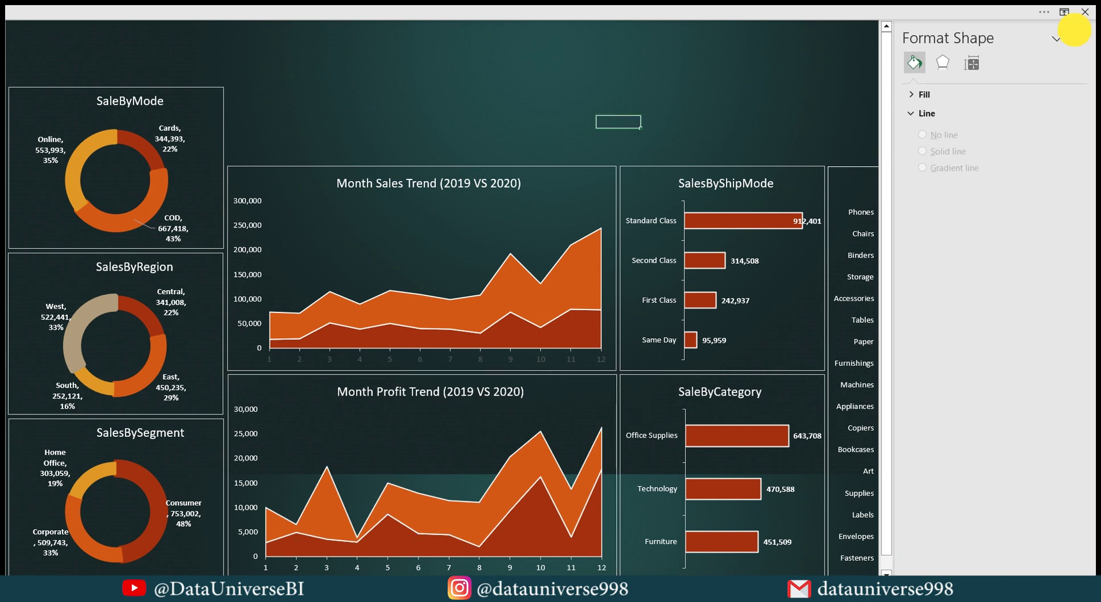
left_click(1079, 39)
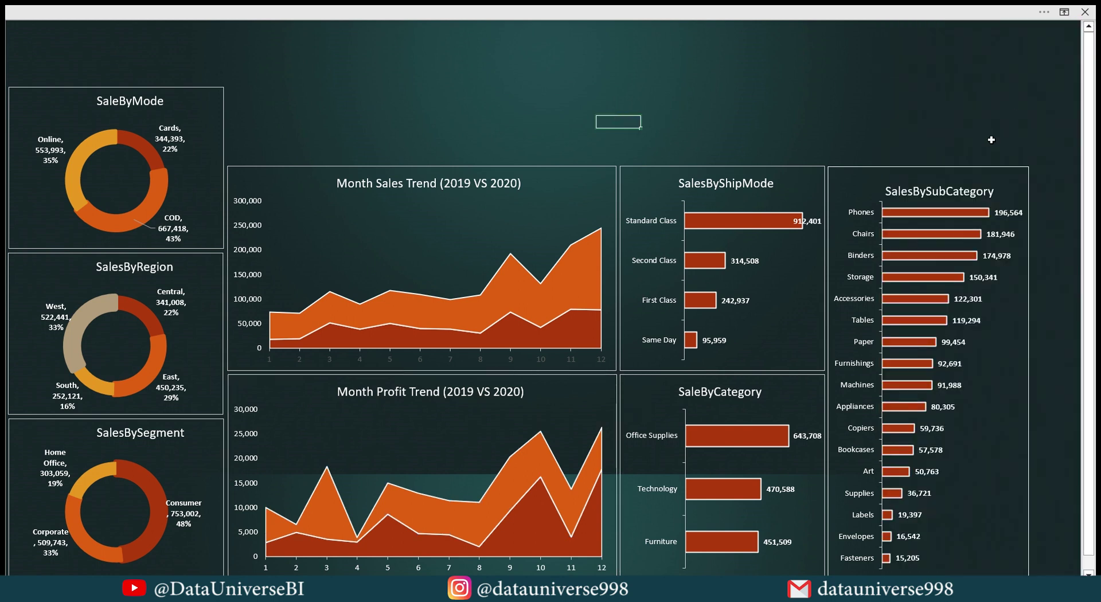
Widen the SalesBySubCategory chart to the right.
left_click(958, 168)
left_click_drag(1030, 371, 1069, 370)
left_click(631, 105)
Draw a text box above the SaleByMode chart for the dashboard title.
left_click(258, 13)
left_click(106, 40)
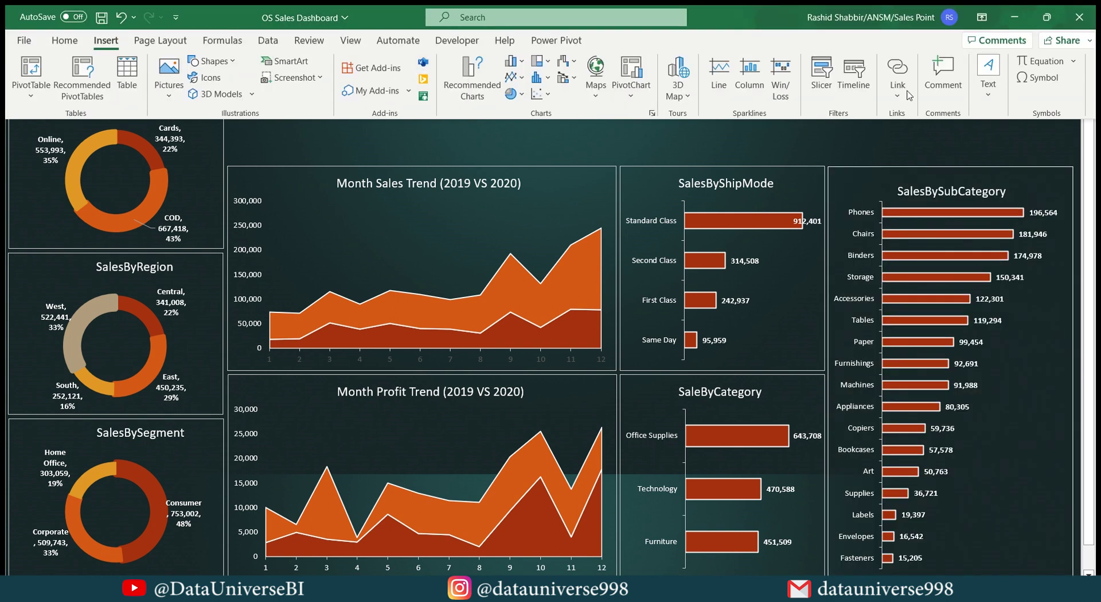
left_click(987, 97)
left_click(927, 140)
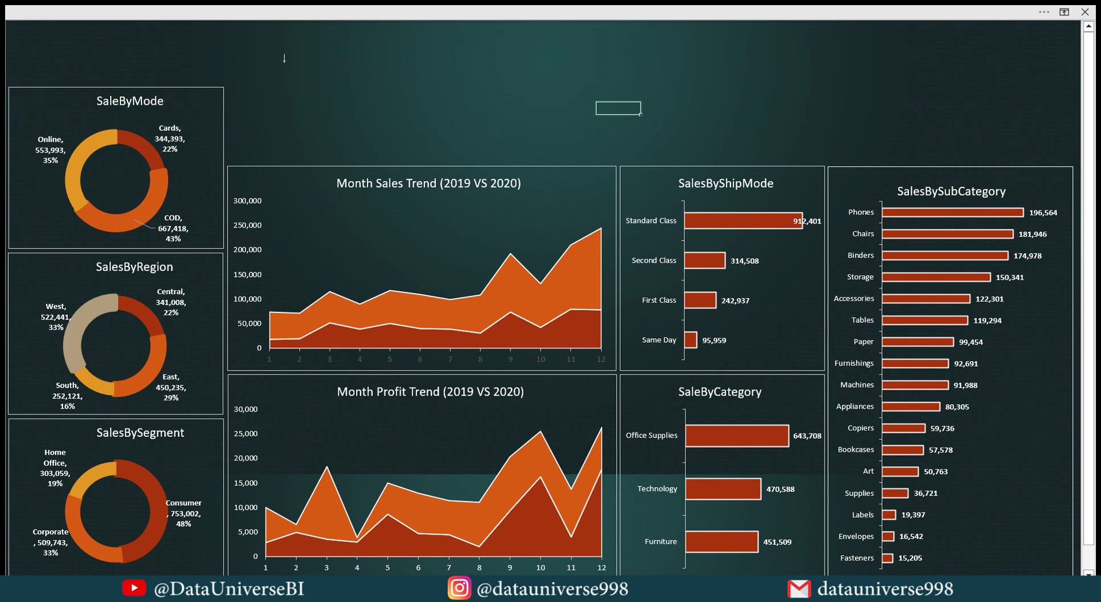
left_click_drag(49, 31, 343, 78)
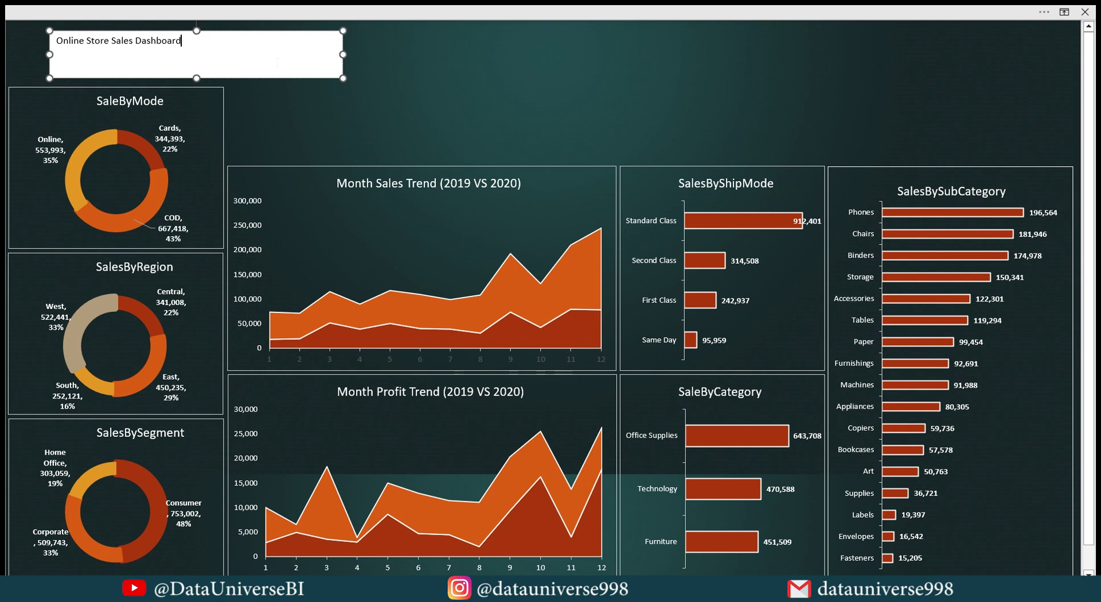
Format the title as bold 22-pt Comic Sans MS, centred and middle-aligned.
left_click(339, 11)
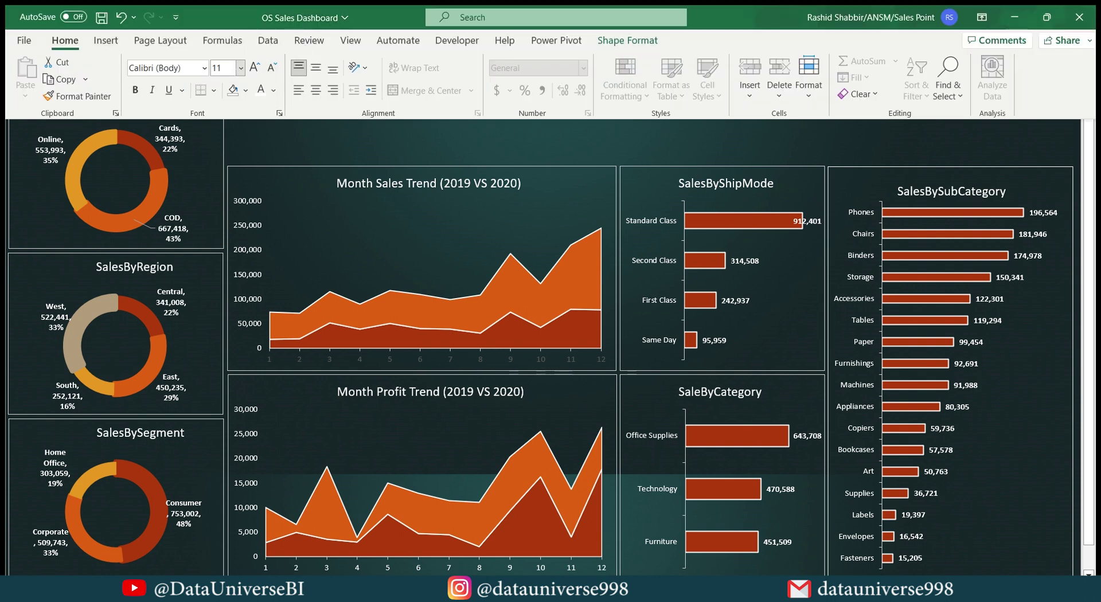
left_click(224, 67)
type("22")
left_click(163, 68)
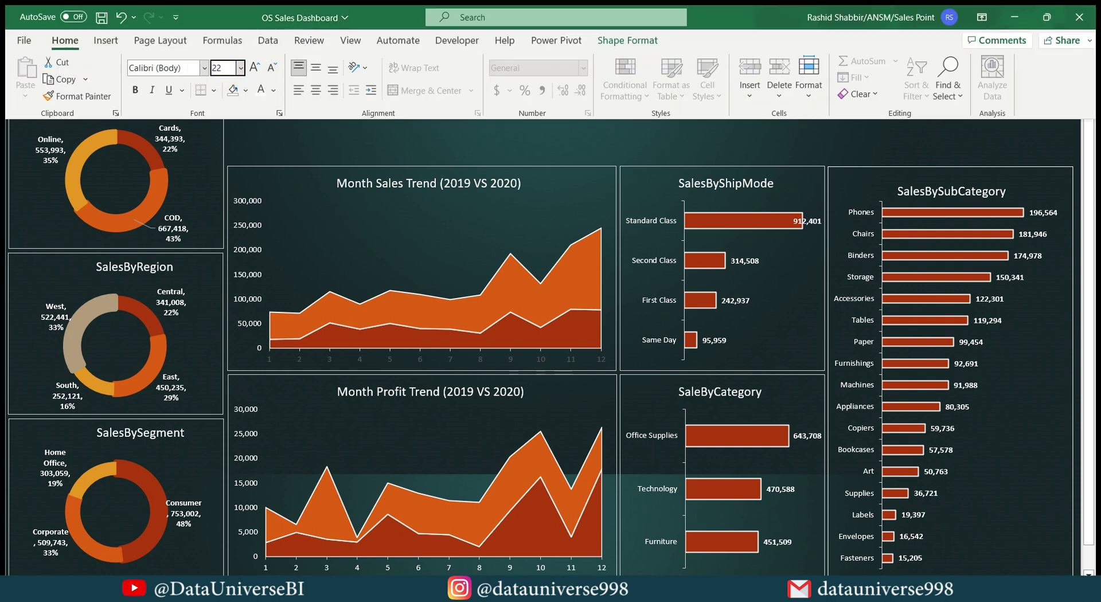
type("Comic Sans MS")
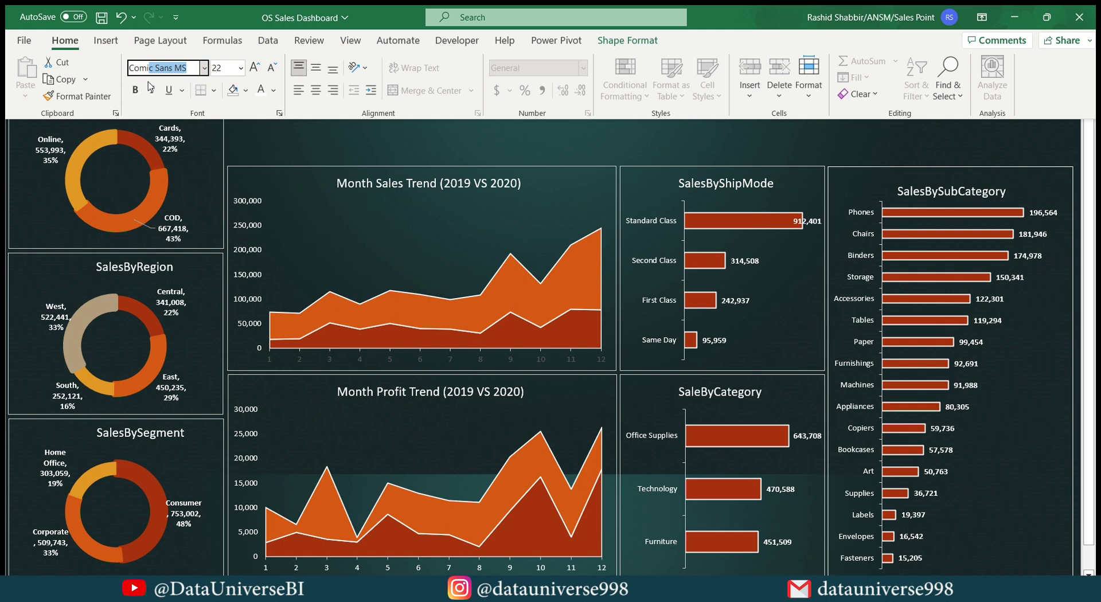
left_click(135, 90)
left_click(317, 92)
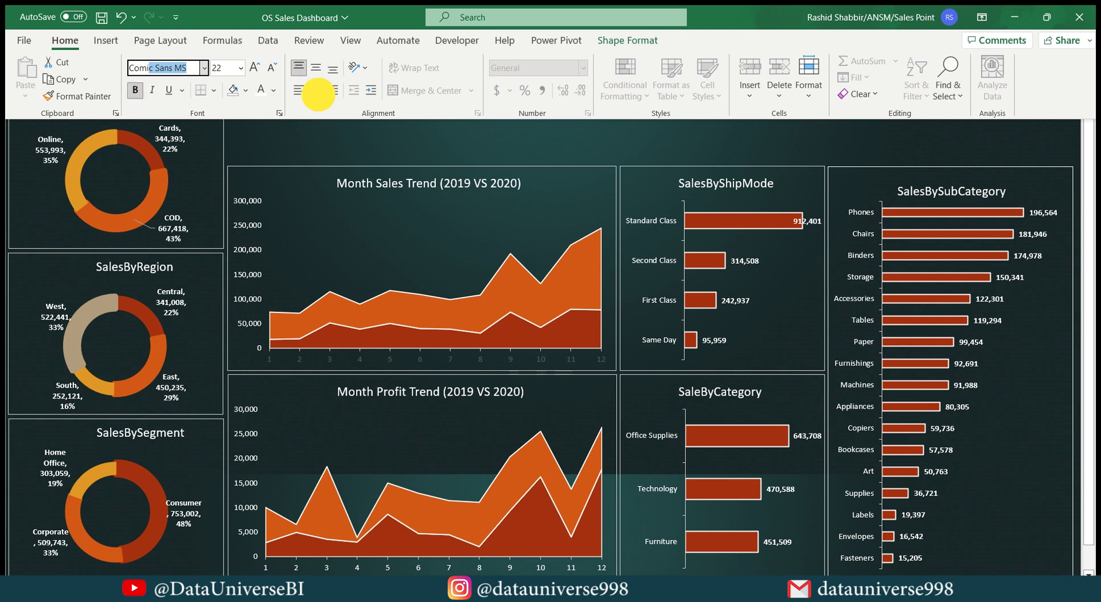
left_click(316, 68)
key("ctrl+shift+F1")
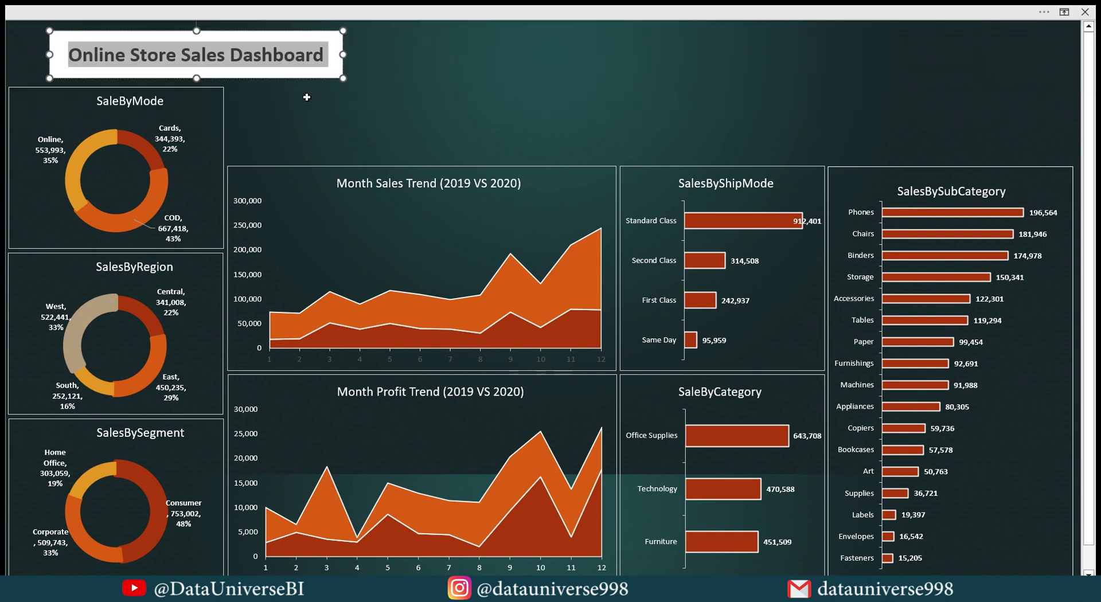
left_click(399, 11)
left_click(644, 42)
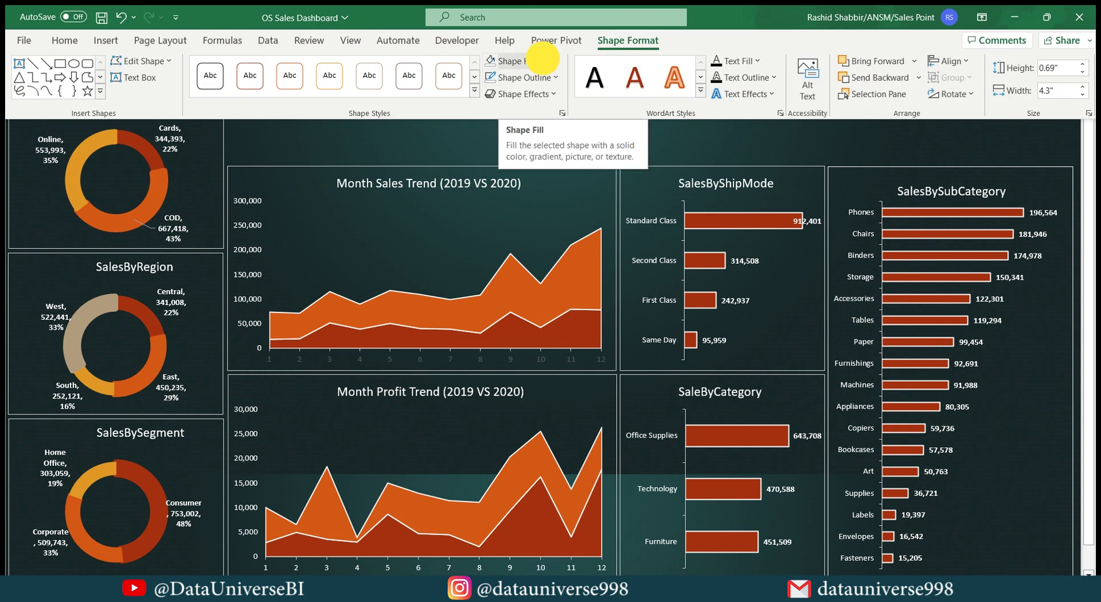
left_click(541, 59)
left_click(542, 62)
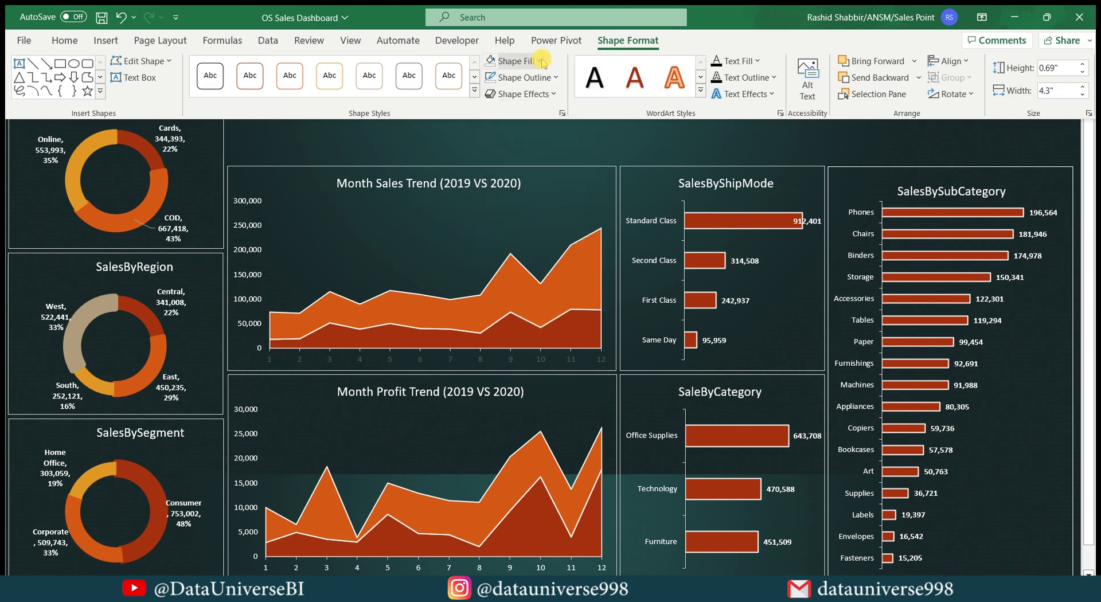
left_click(542, 62)
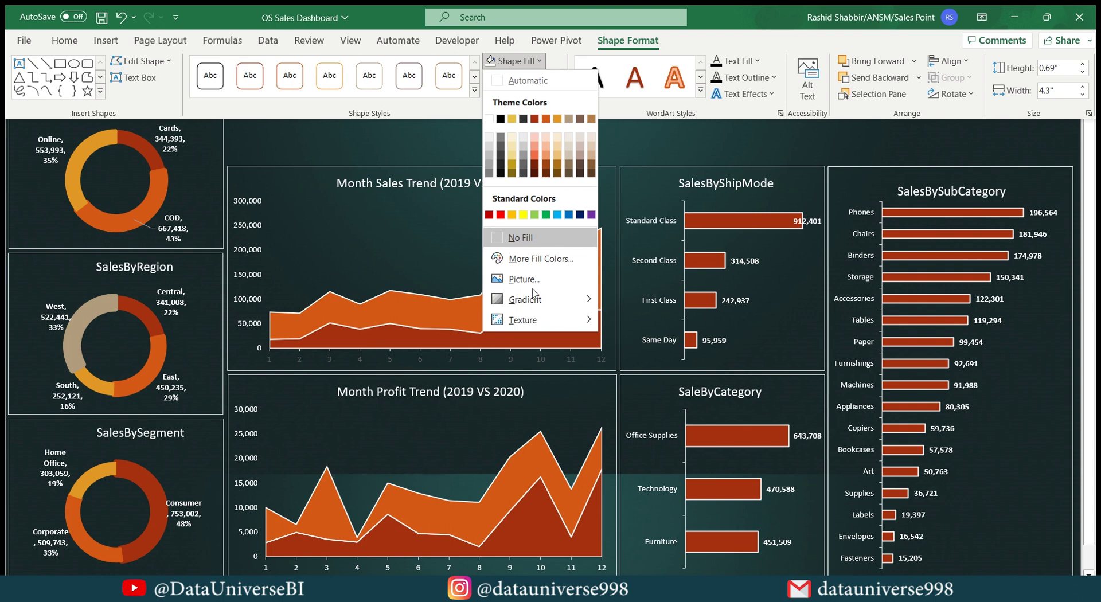
mouse_move(552, 307)
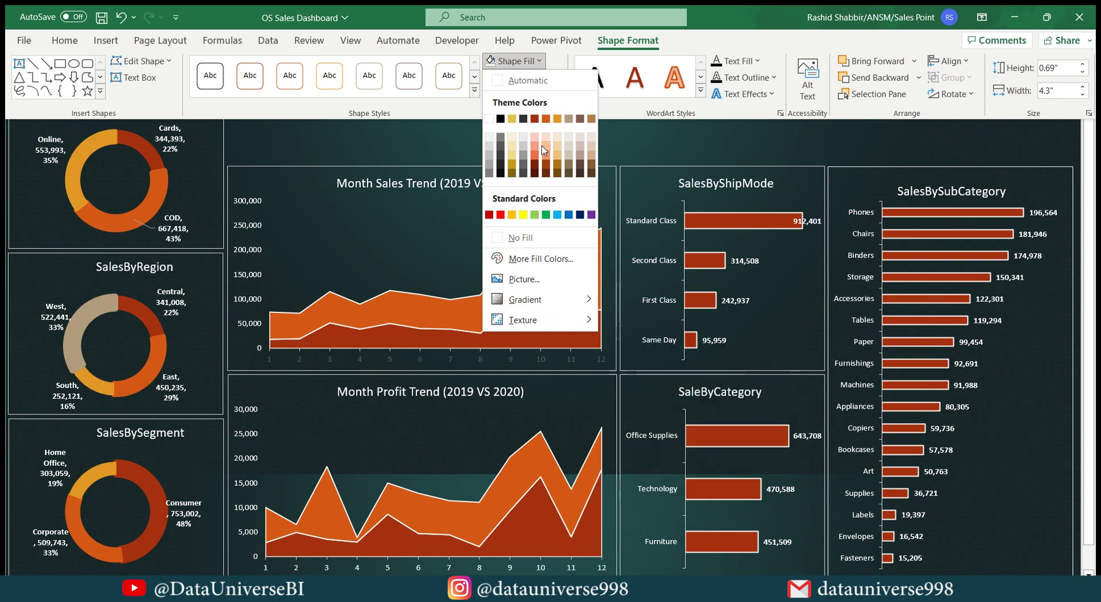
left_click(543, 61)
left_click(544, 61)
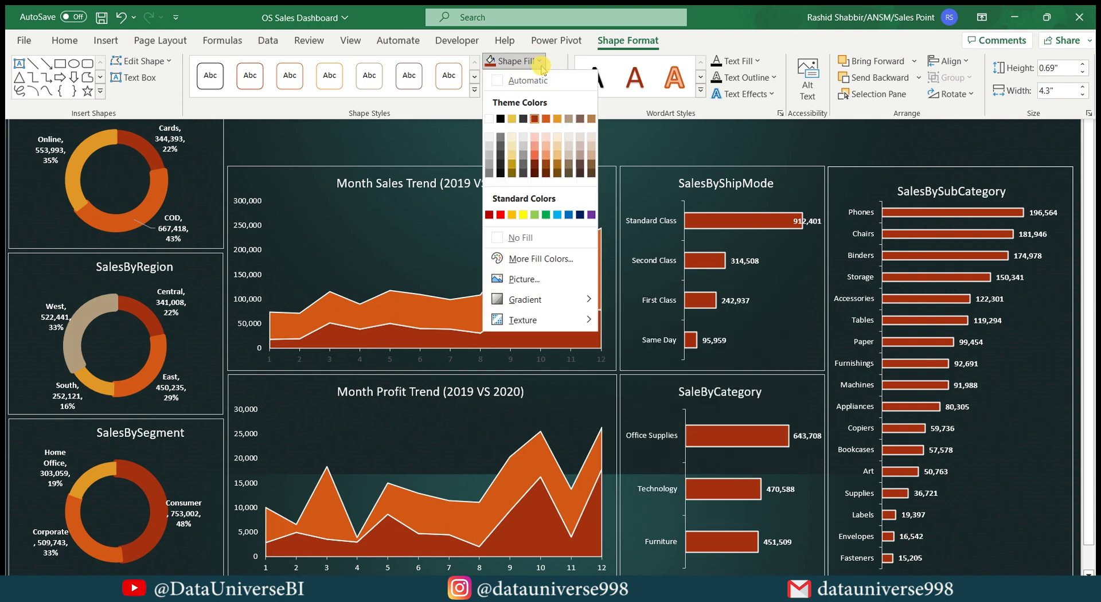
mouse_move(573, 300)
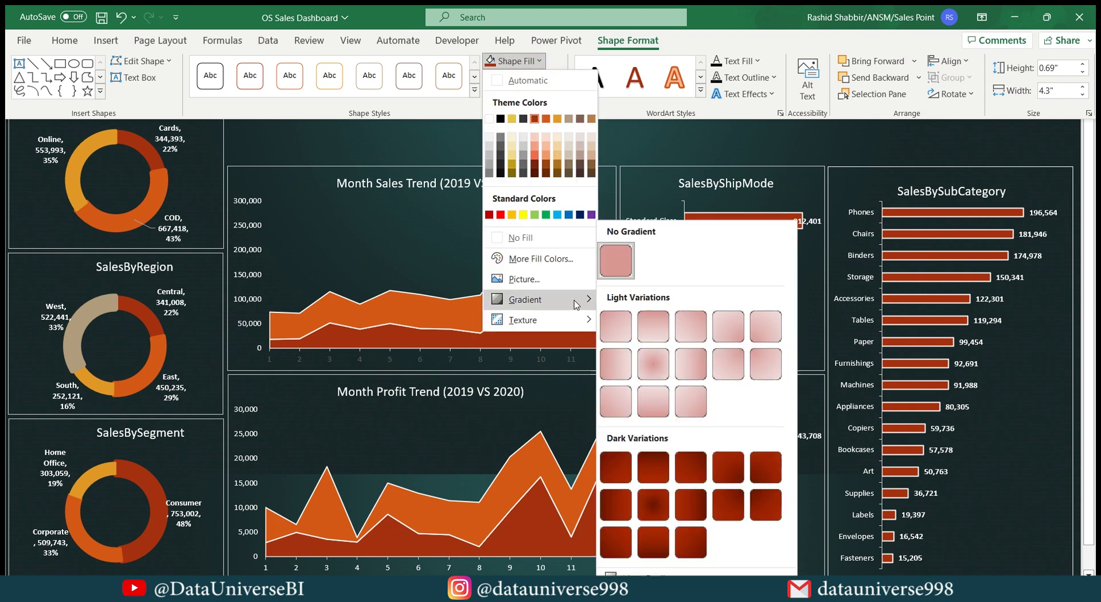
left_click(657, 468)
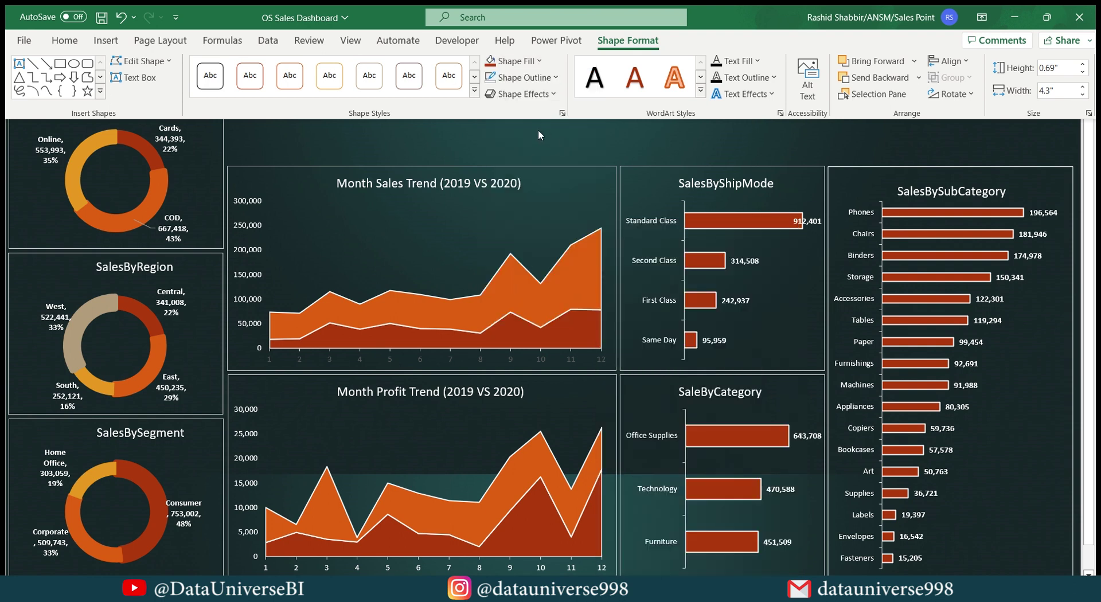
Close the shape effects menus and switch the dashboard to full-screen view.
left_click(545, 94)
key("Escape")
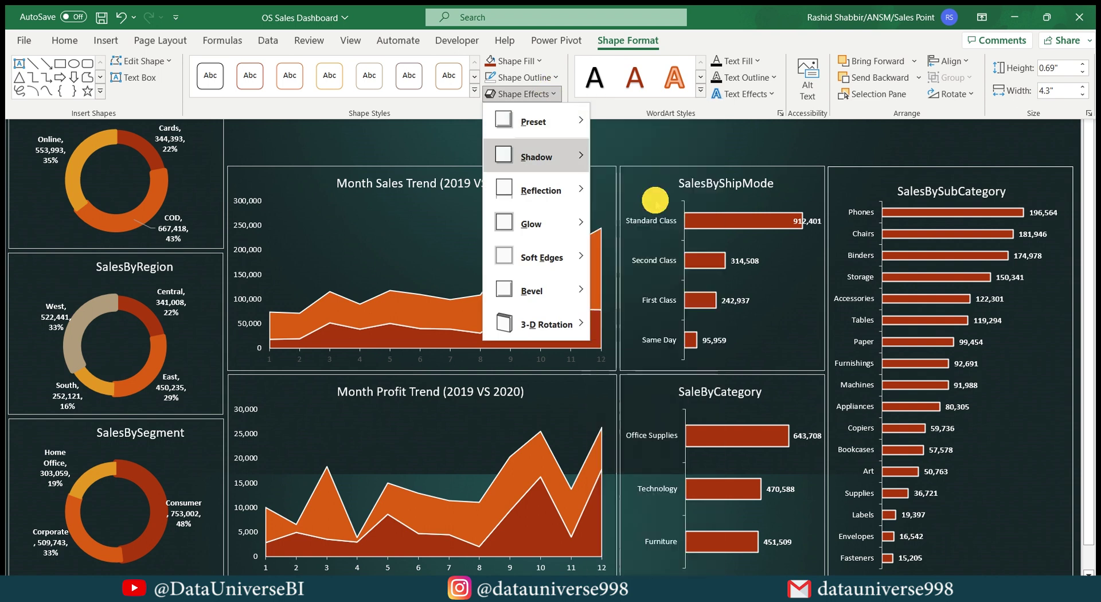
key("Escape")
key("ctrl+shift+F1")
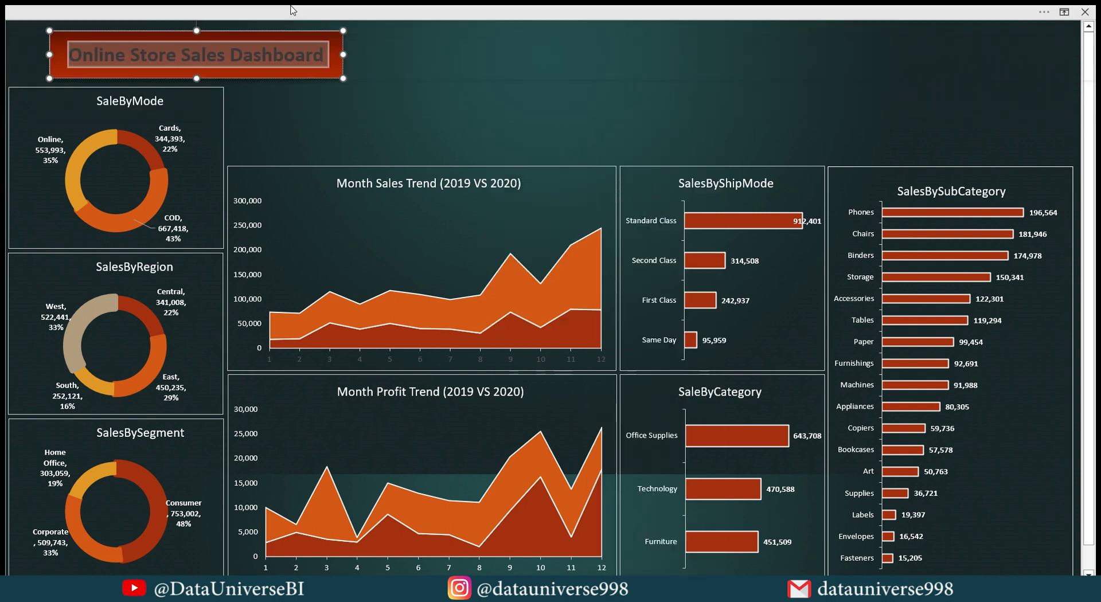
Change the dashboard title's font to Comic Sans MS.
left_click(68, 13)
left_click(64, 40)
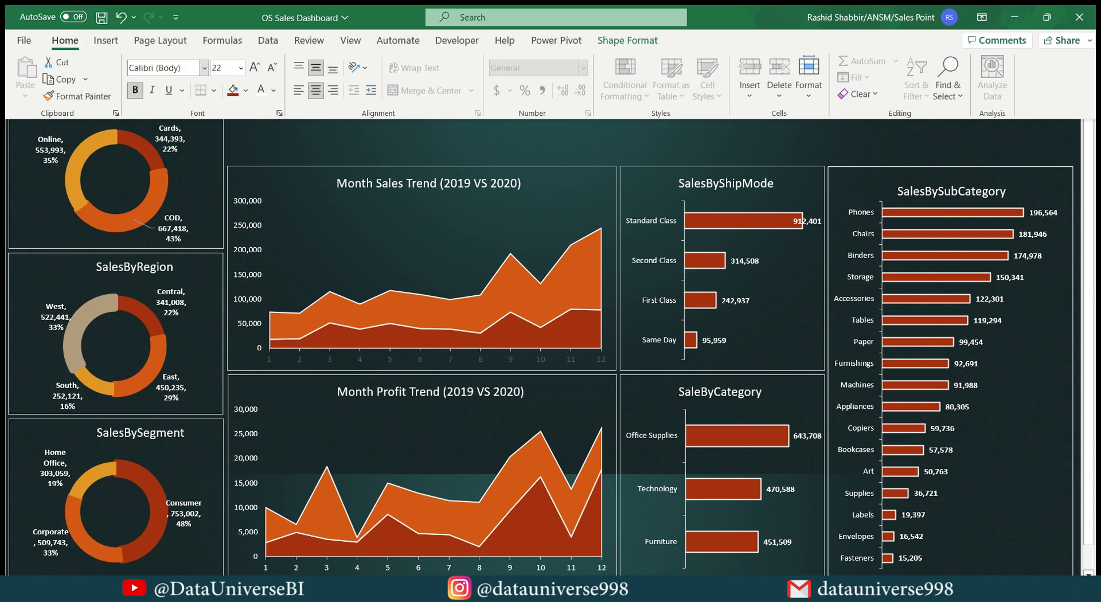
left_click(163, 68)
type("Comic Sans MS")
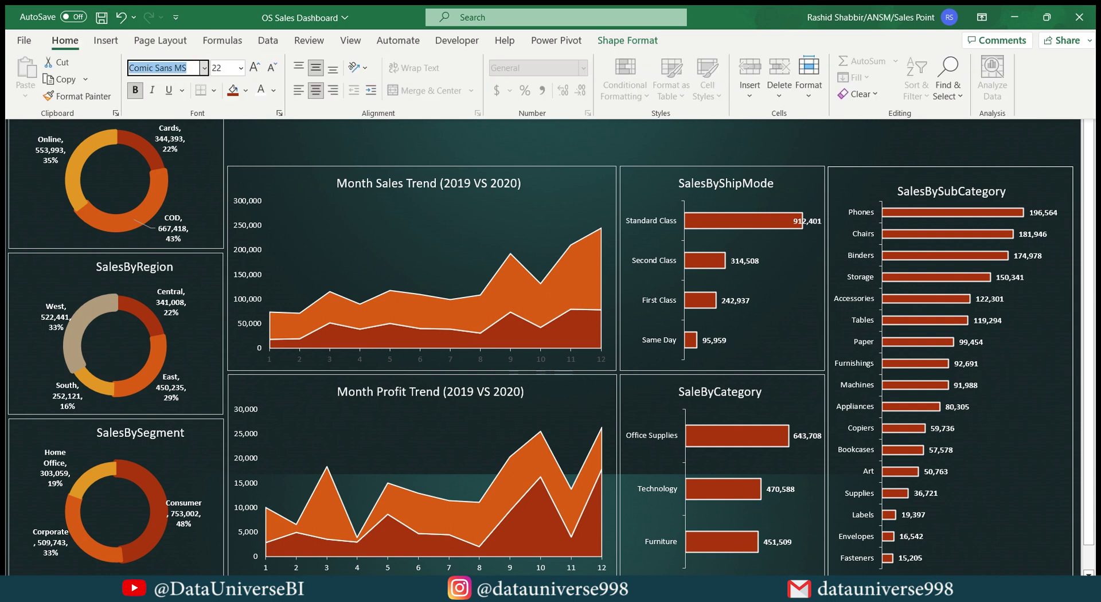
key("Return")
Reselect the title text to check the Comic Sans MS result, then deselect it.
left_click(338, 147)
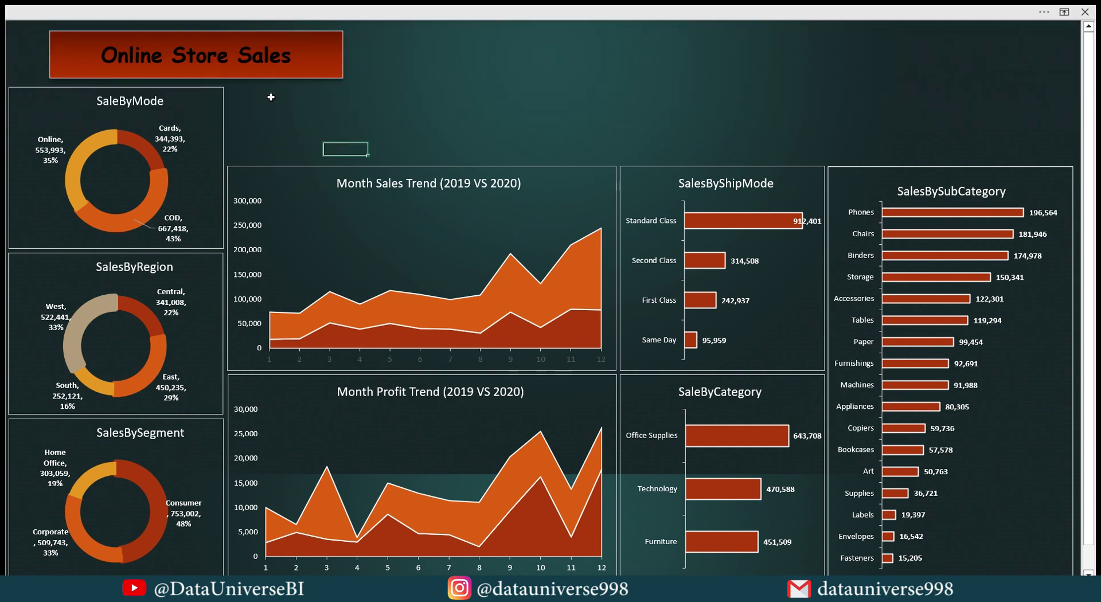
left_click(258, 61)
key("ctrl+a")
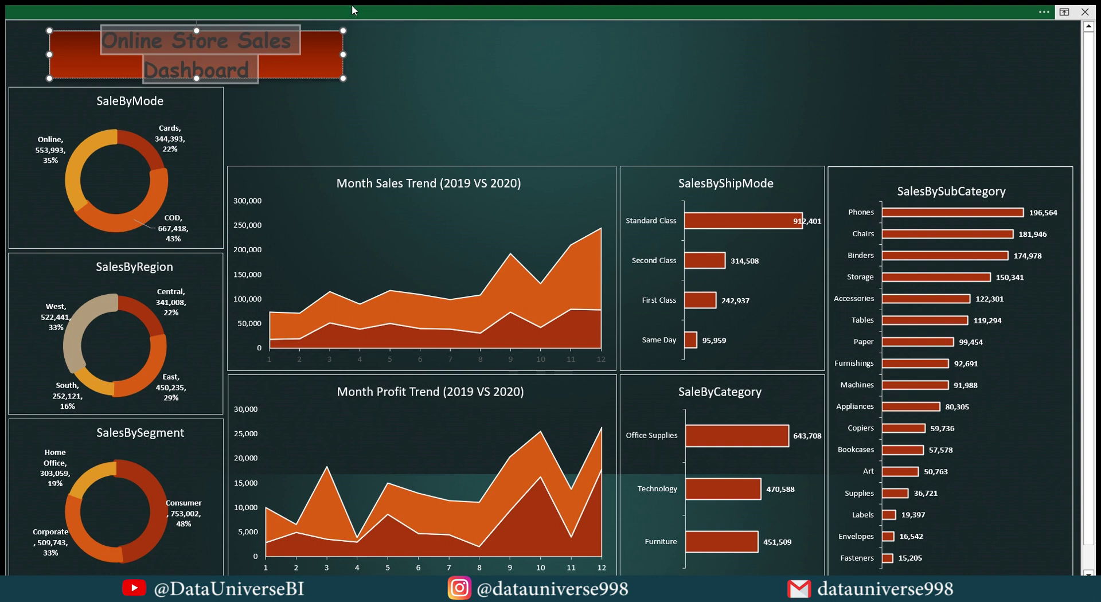
left_click(381, 11)
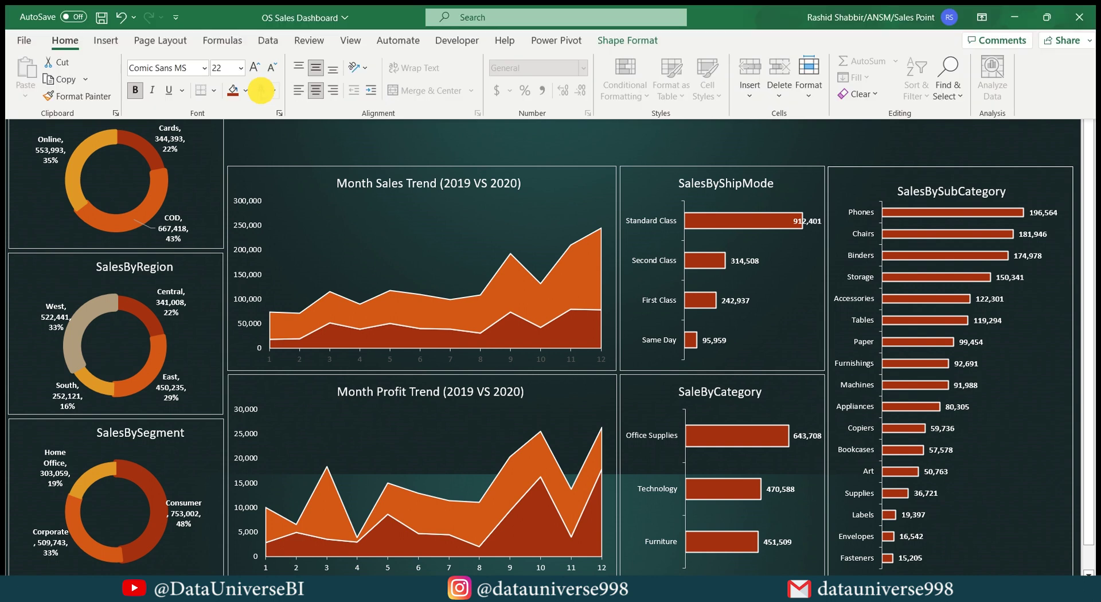
left_click(709, 125)
left_click(313, 13)
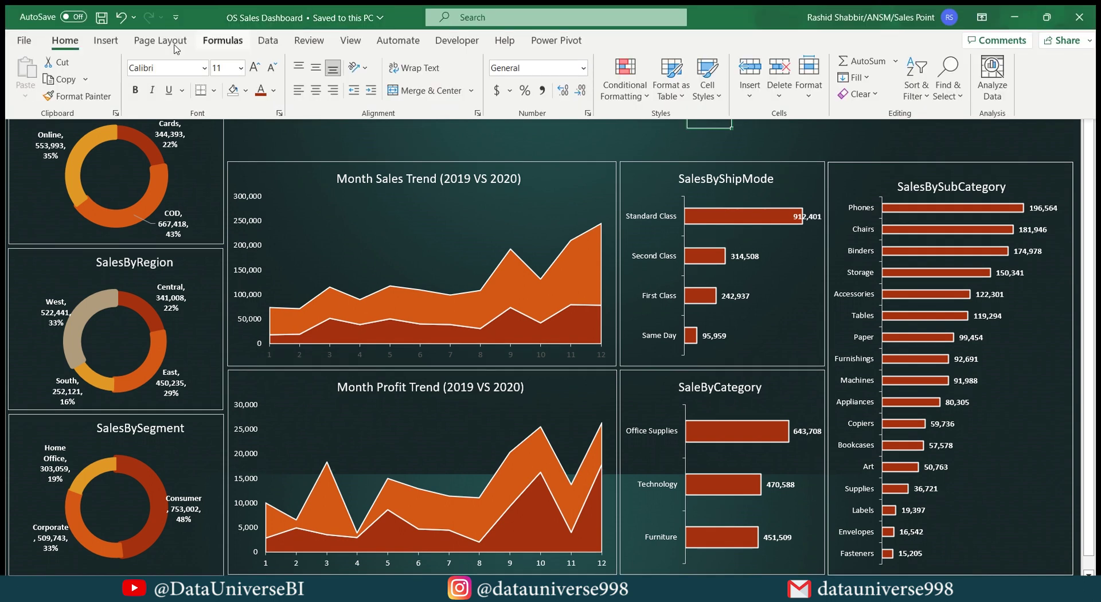
left_click(107, 42)
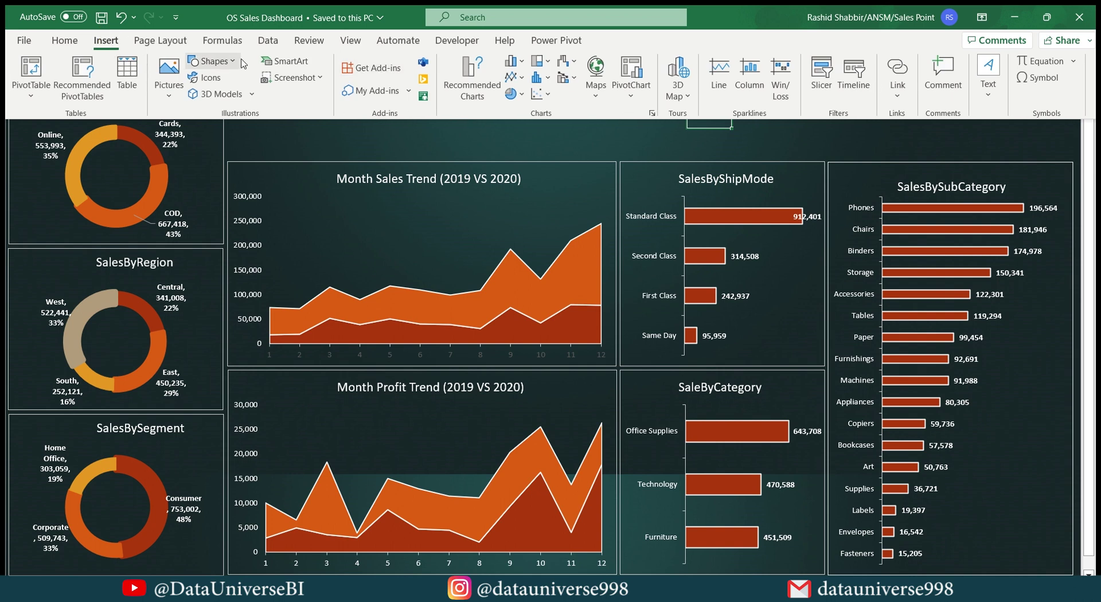
Draw a rounded rectangle below the title and reshape it into a slightly narrower pill.
left_click(224, 61)
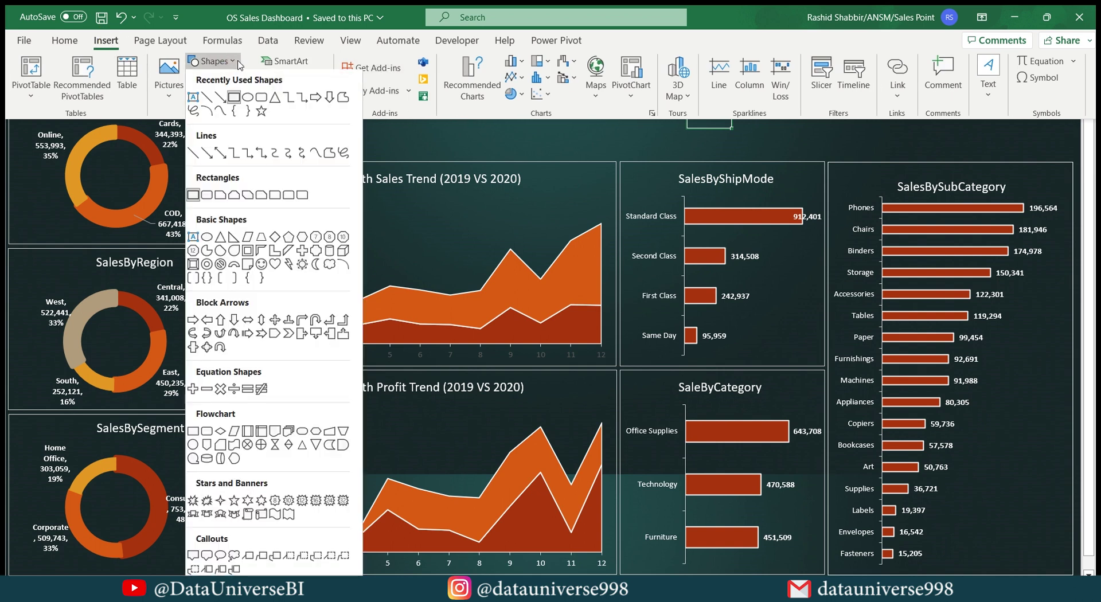
left_click(253, 99)
key("ctrl+shift+F1")
left_click(253, 96)
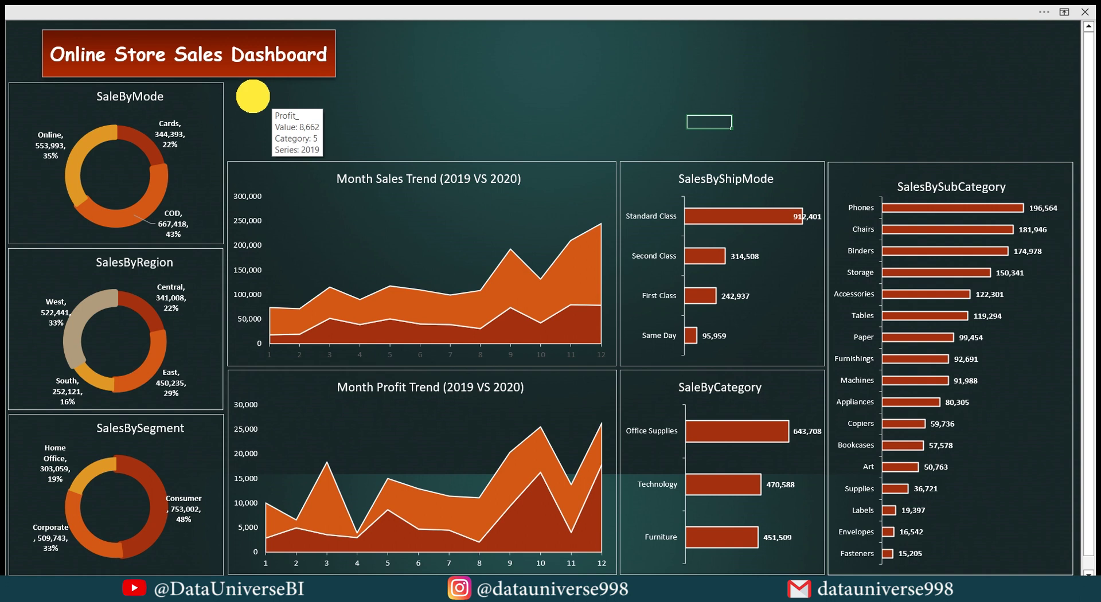
mouse_move(253, 96)
left_mouse_down()
mouse_move(392, 147)
mouse_move(339, 121)
left_mouse_up()
left_click_drag(266, 90, 327, 99)
left_click_drag(392, 118, 377, 118)
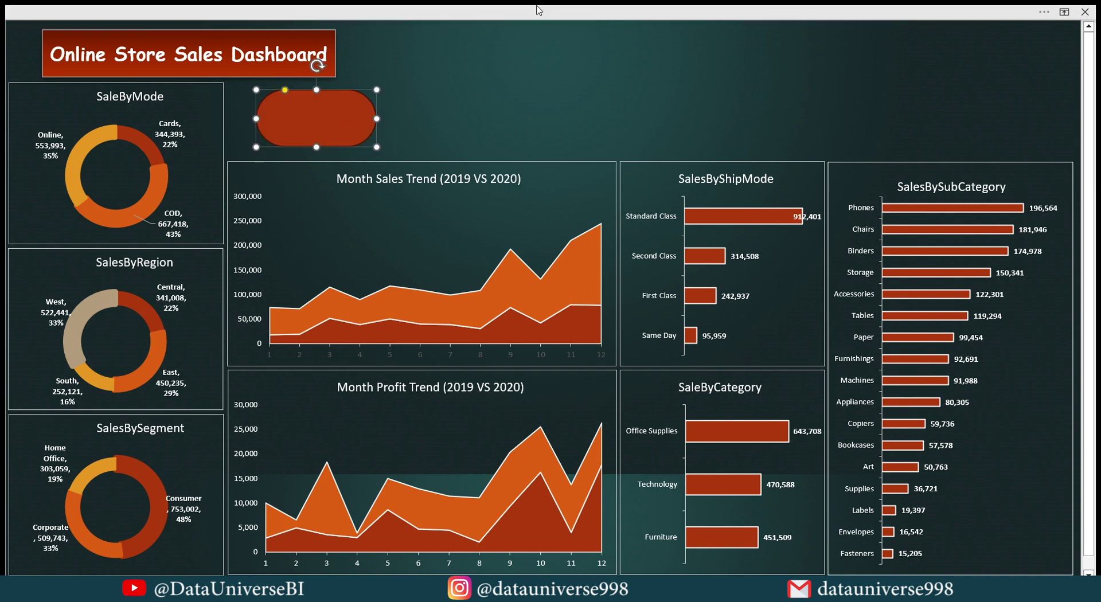
Give the pill shape a white outline.
left_click(444, 10)
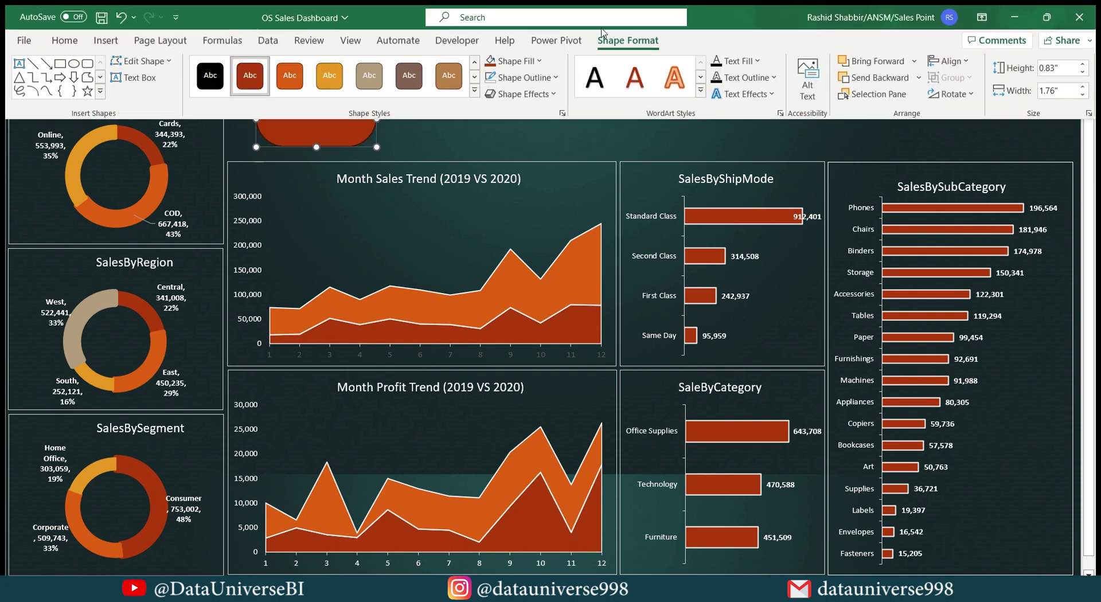
left_click(557, 79)
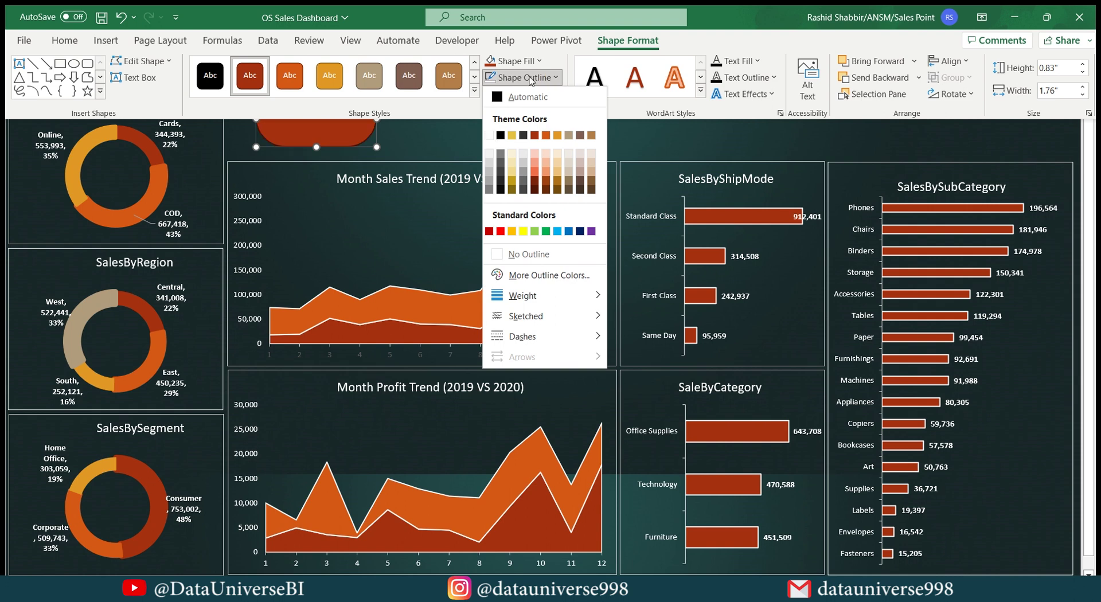
left_click(490, 137)
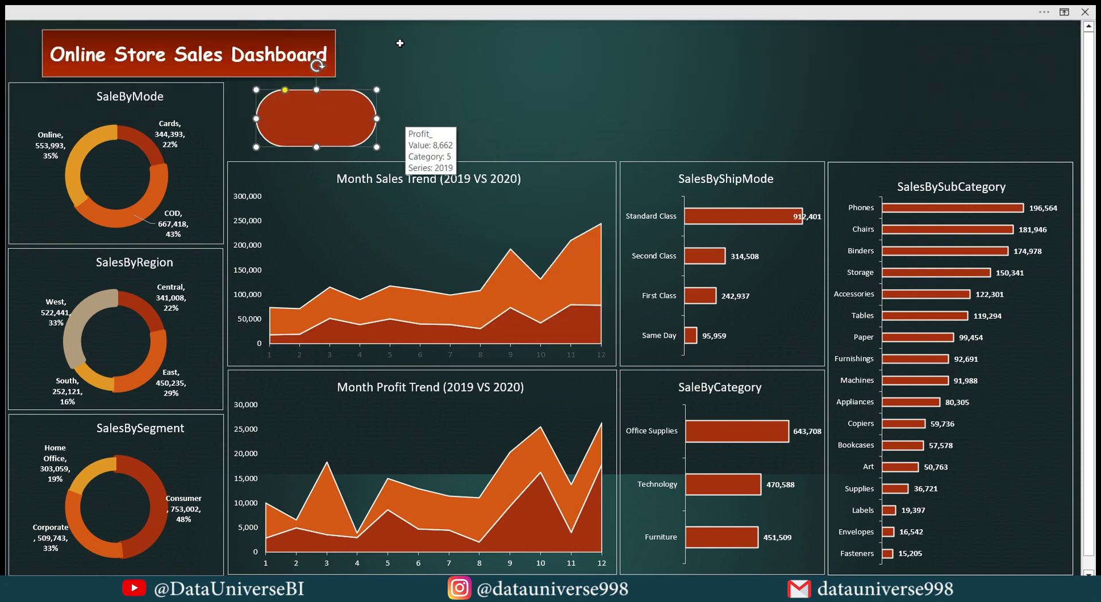
Turn on the formula bar and return to the dashboard.
left_click(415, 10)
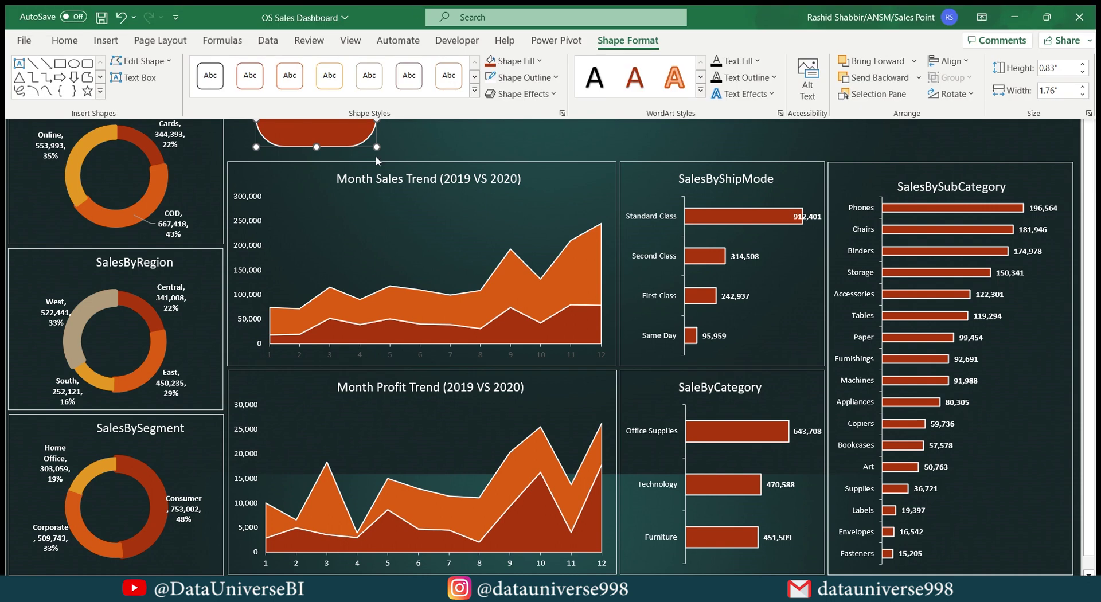
left_click(351, 42)
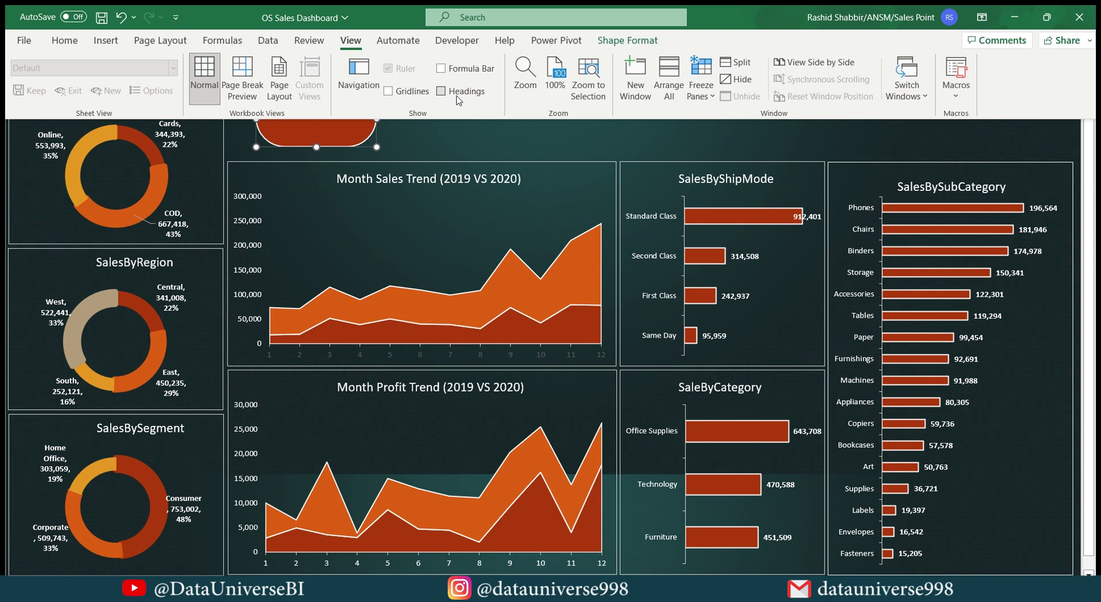
left_click(442, 69)
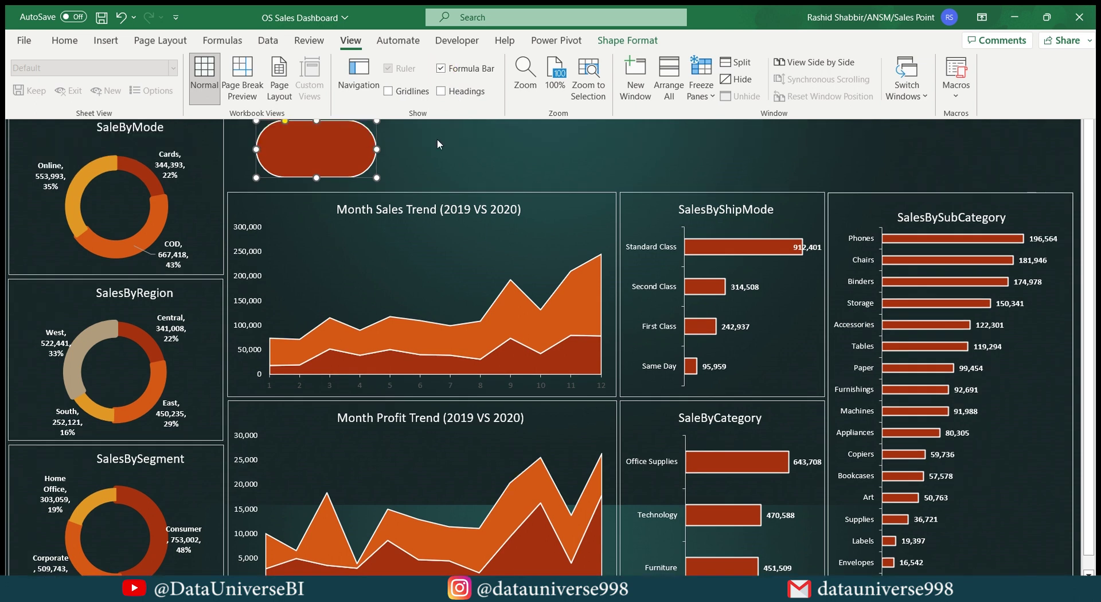
left_click(341, 129)
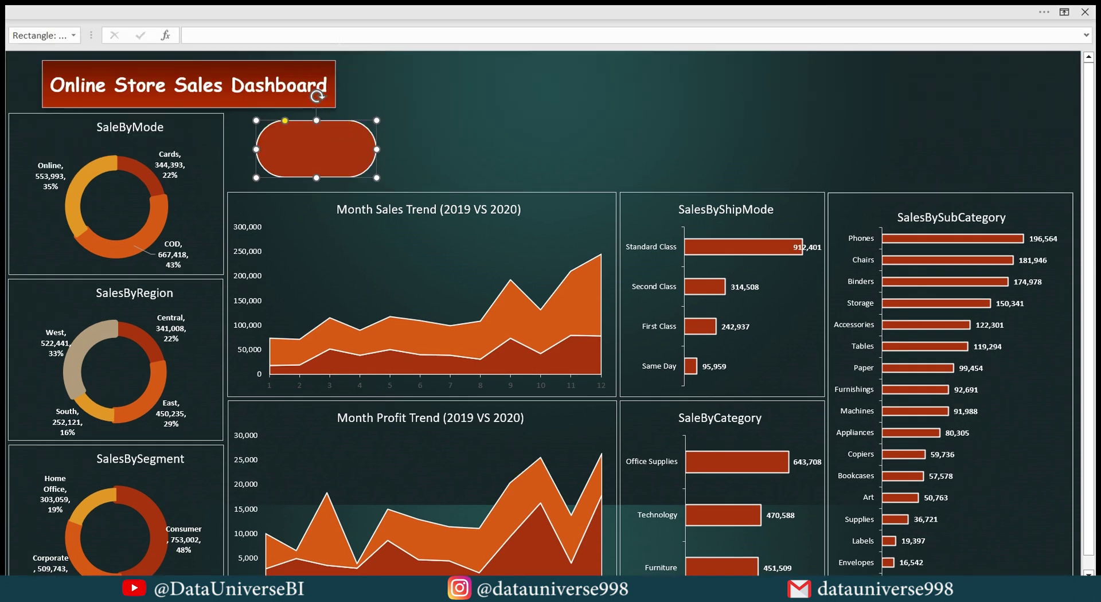
Link the pill's text to KPI sheet cell C3 so it shows 5,901.
left_click(337, 35)
key("ctrl+Page_Down")
key("ctrl+Page_Down")
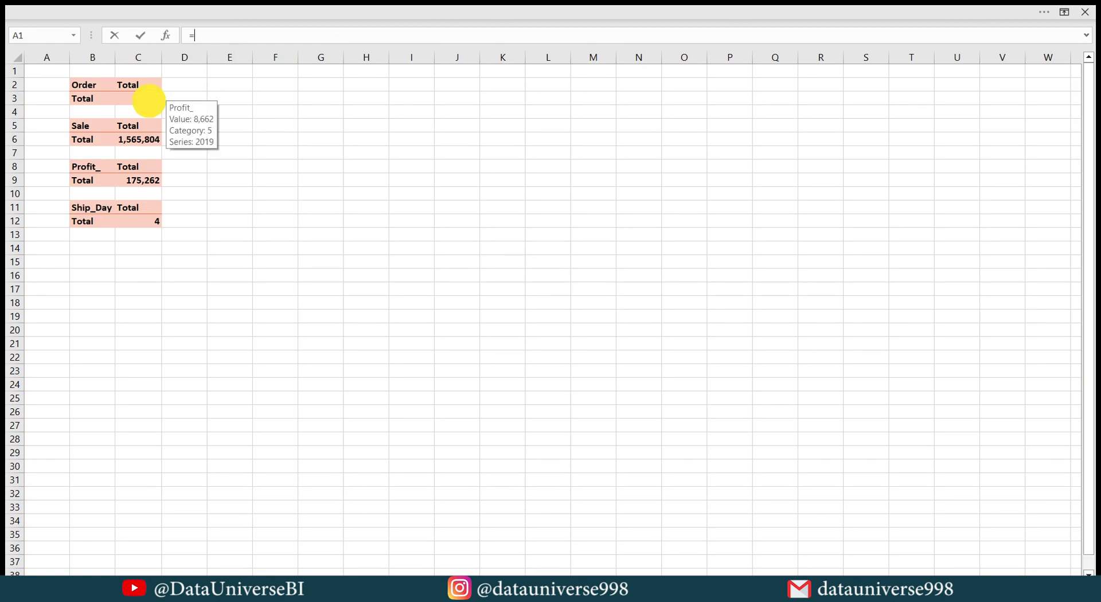
left_click(147, 98)
key("Return")
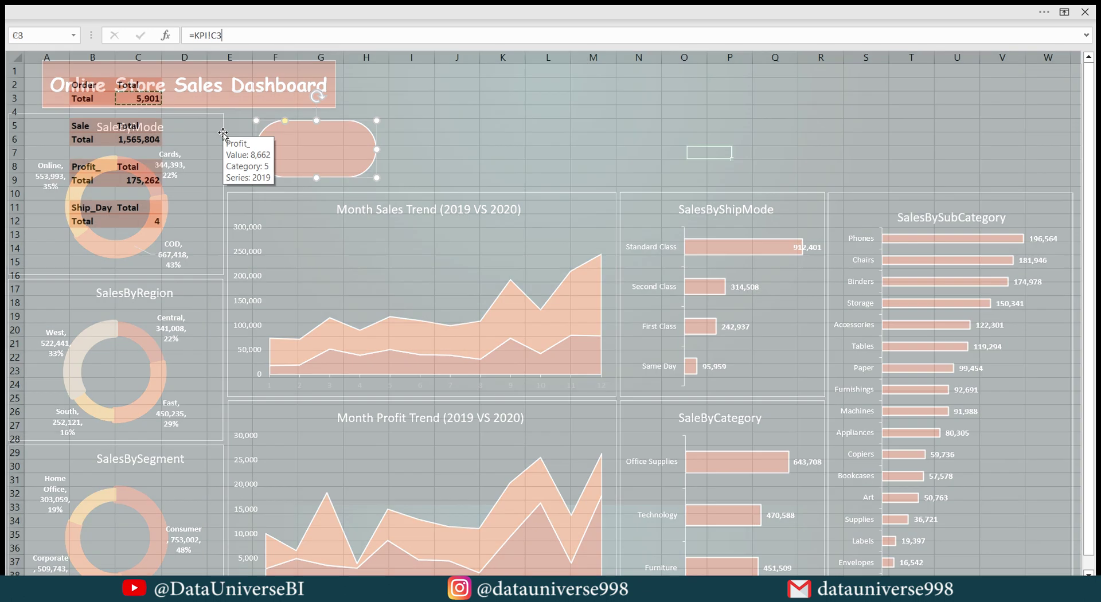
Format 5,901 as centred, top-aligned, white, 18-point Comic Sans MS text.
left_click(432, 8)
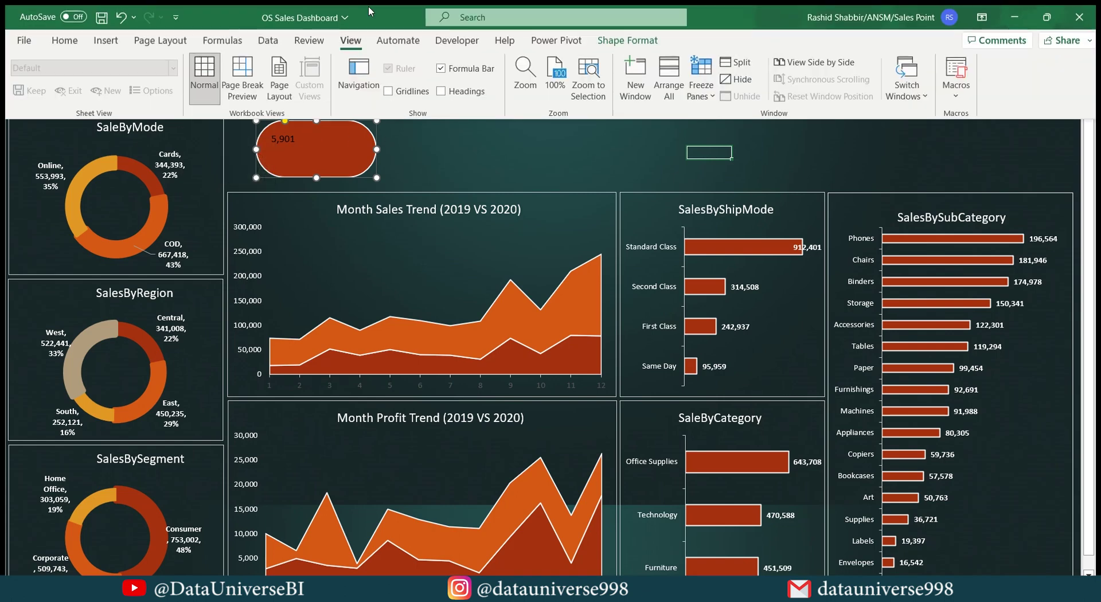
left_click(76, 43)
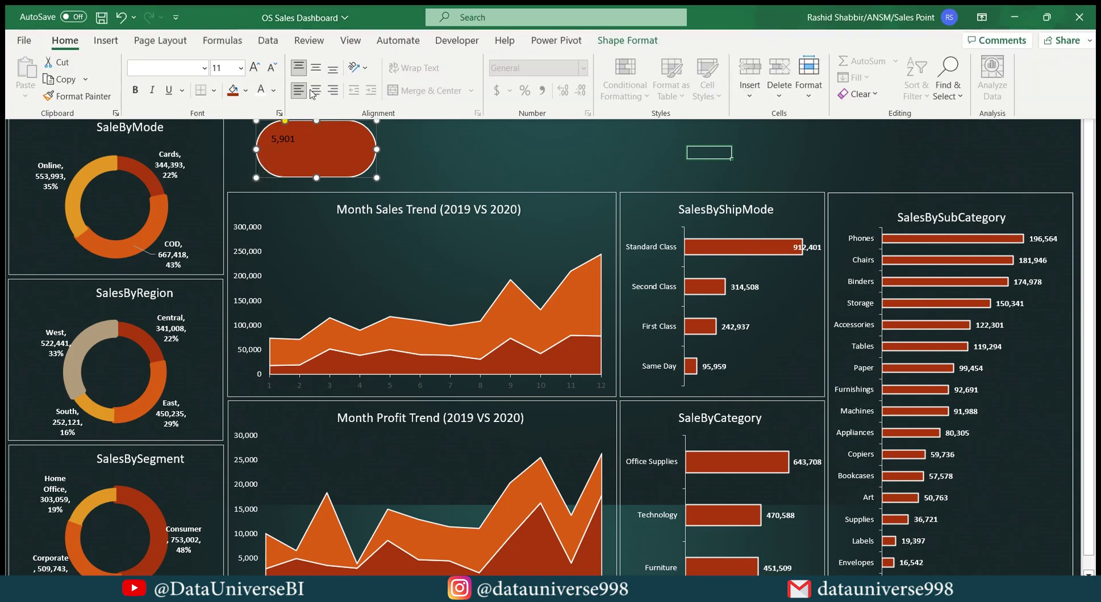
left_click(315, 68)
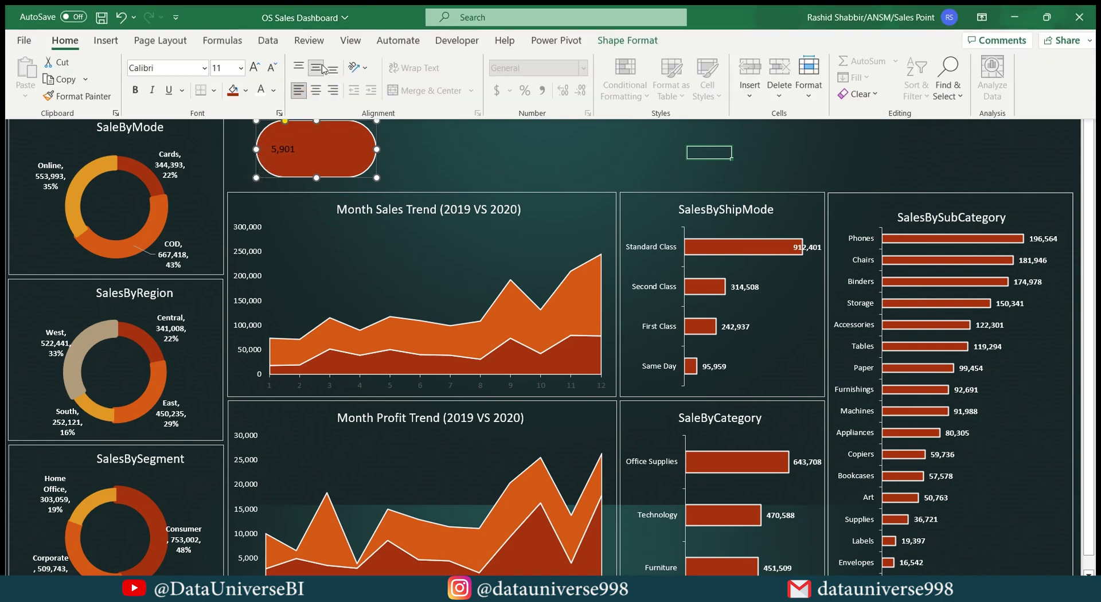
left_click(316, 90)
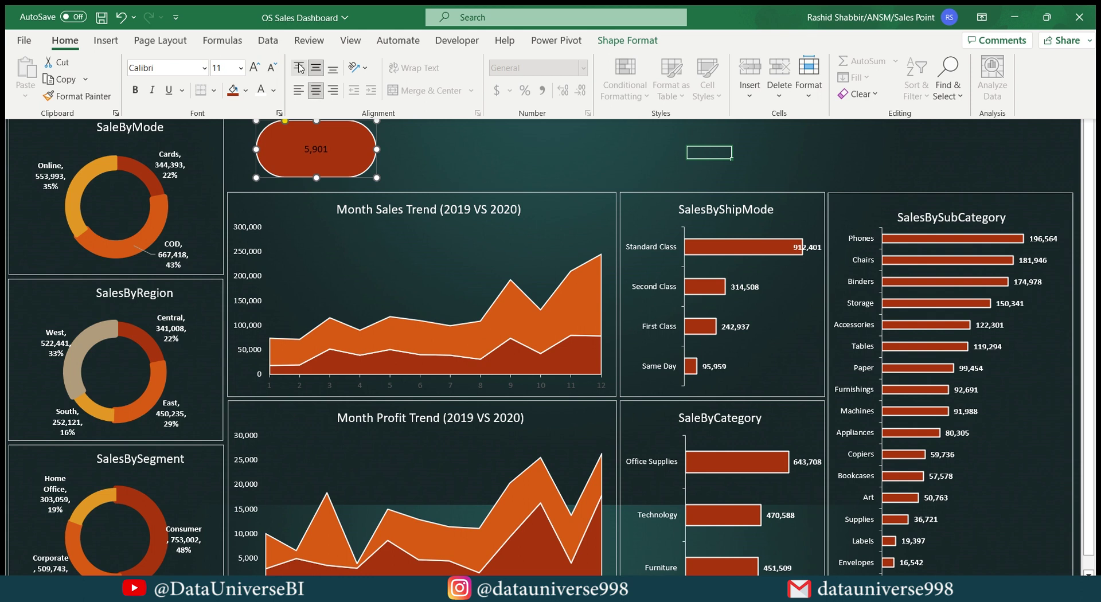
left_click(300, 68)
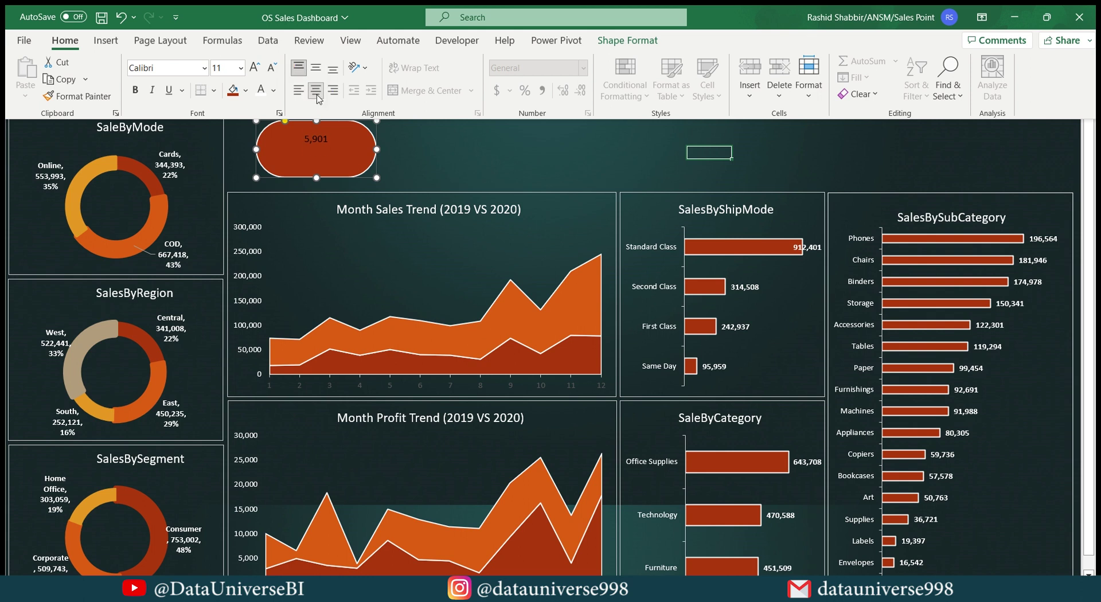
left_click(228, 67)
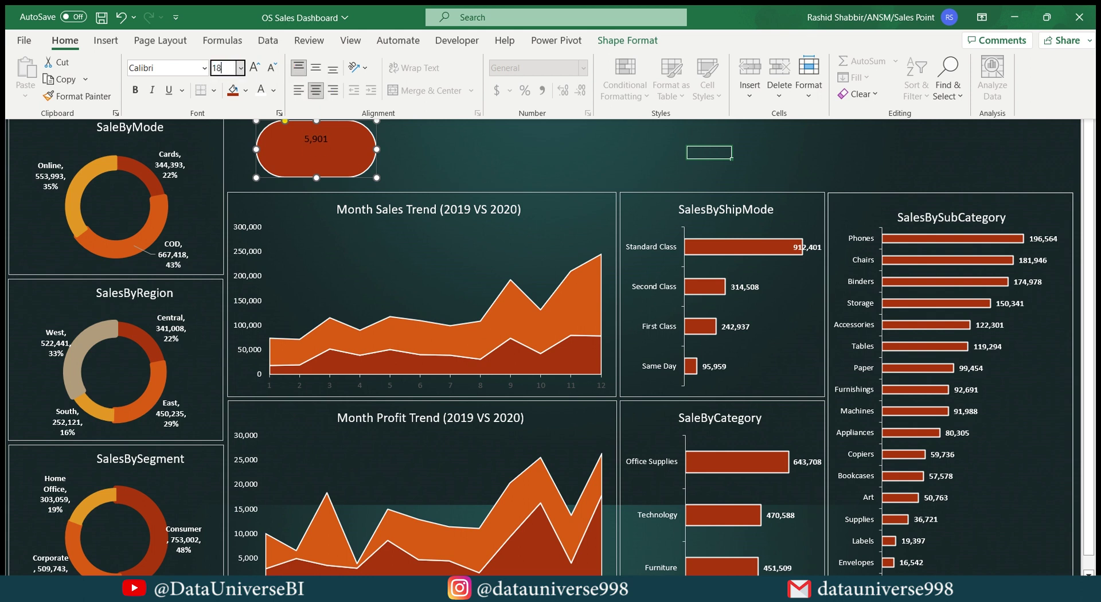
left_click(261, 90)
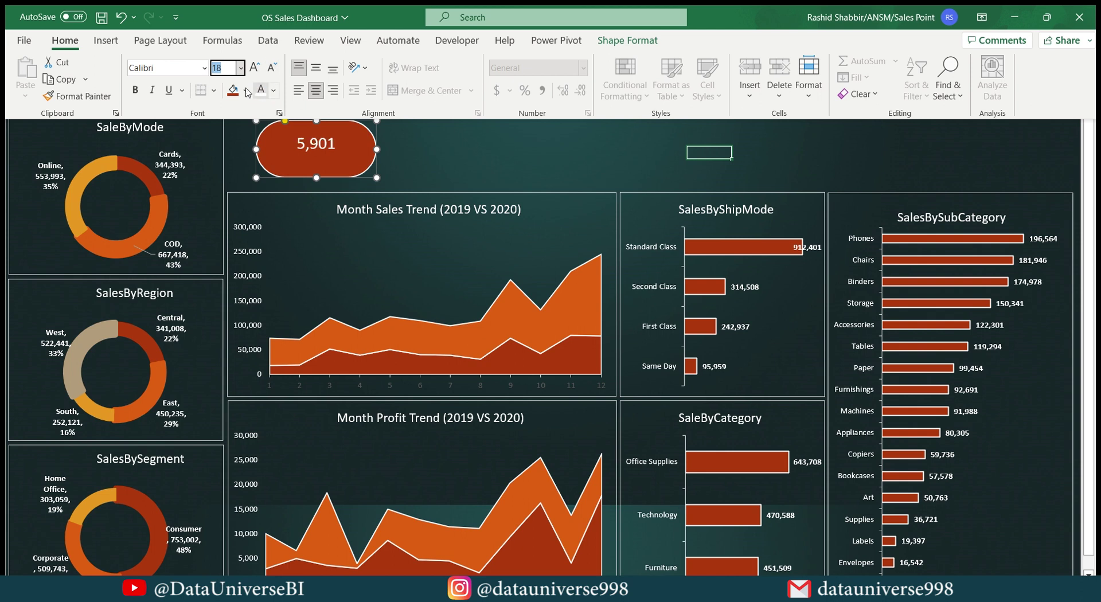
left_click(189, 67)
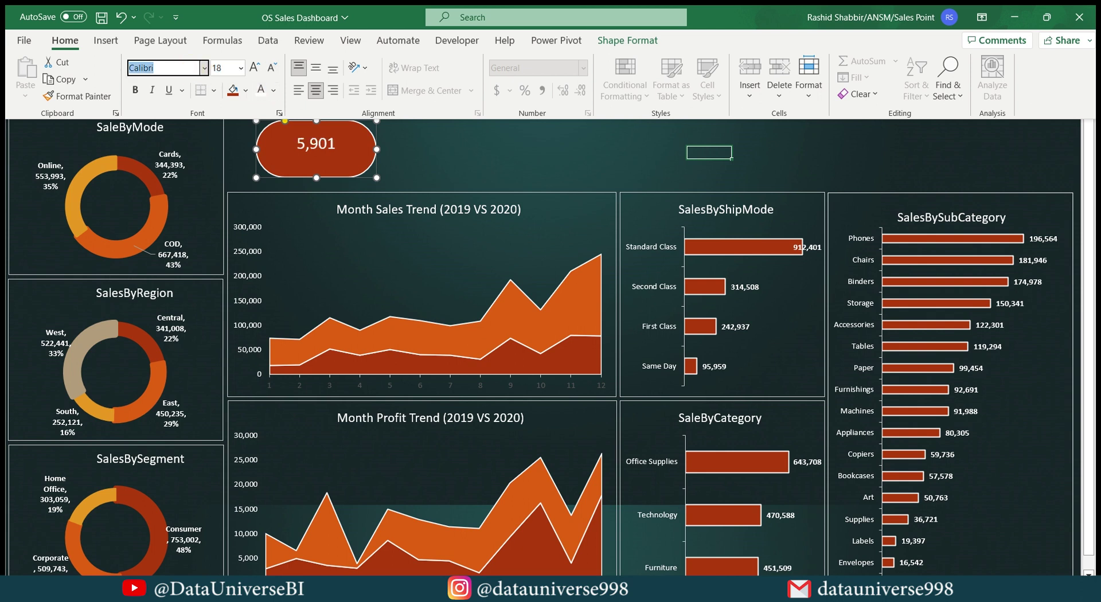
type("F")
type("C")
type("omic Sans MS")
key("Return")
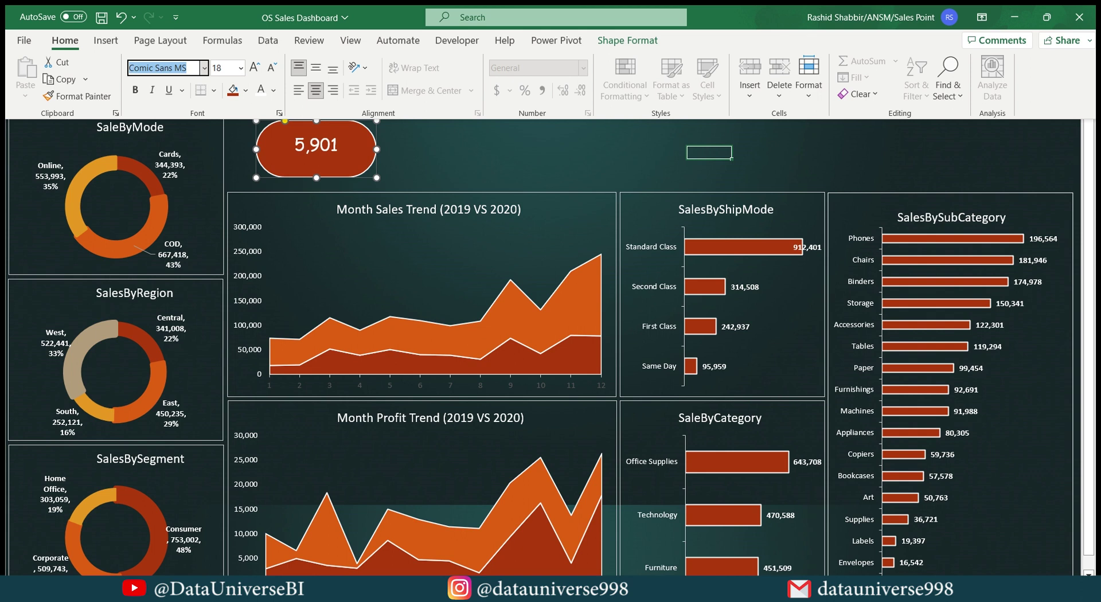
Deselect the KPI card and view the dashboard full screen.
left_click(400, 162)
key("ctrl+shift+F1")
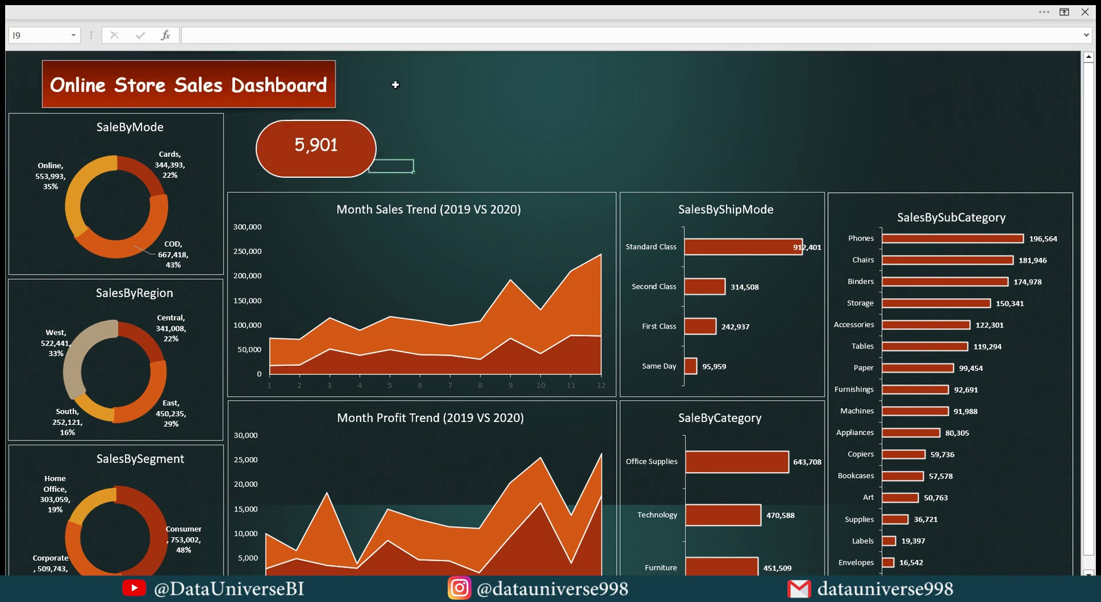
left_click(384, 9)
Add an 'Orders' text box beside the card, centred and set in Arial.
left_click(105, 40)
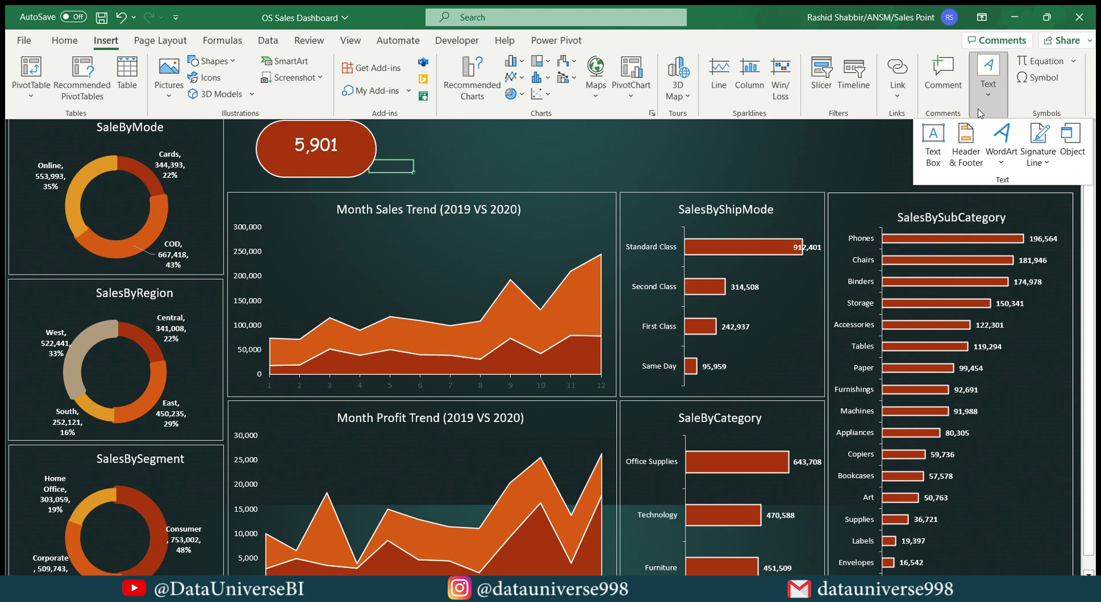
left_click(933, 143)
left_click_drag(424, 135, 523, 159)
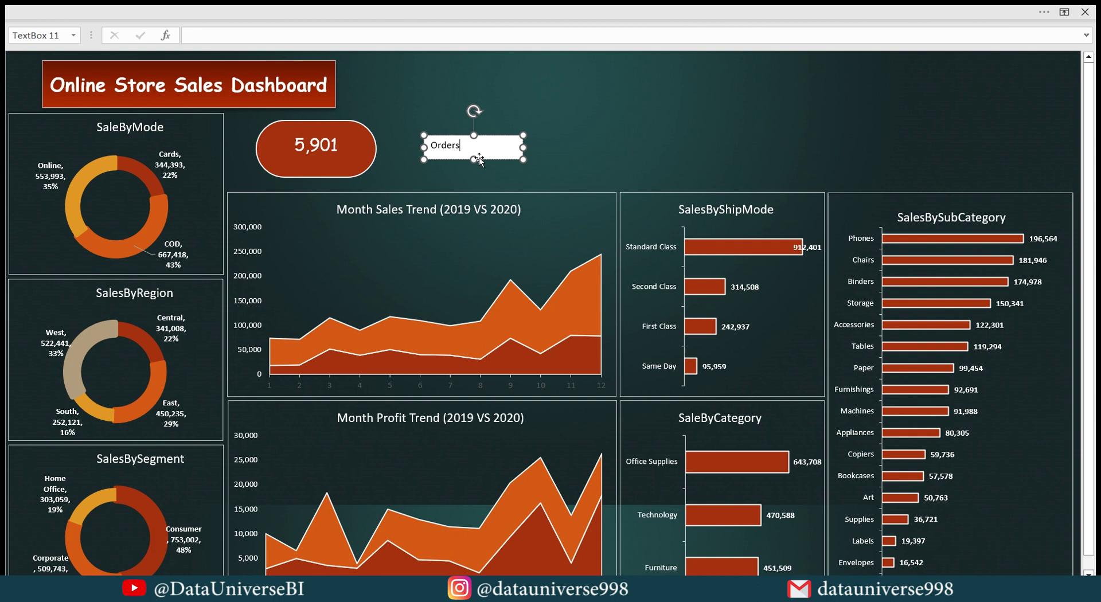
key("ctrl+a")
left_click(510, 8)
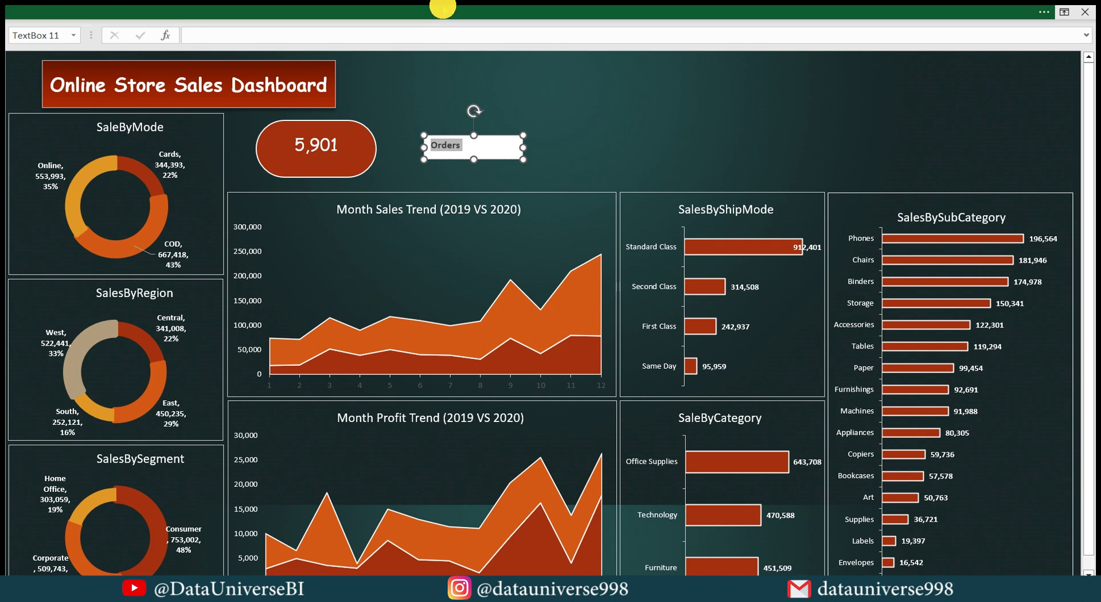
left_click(317, 92)
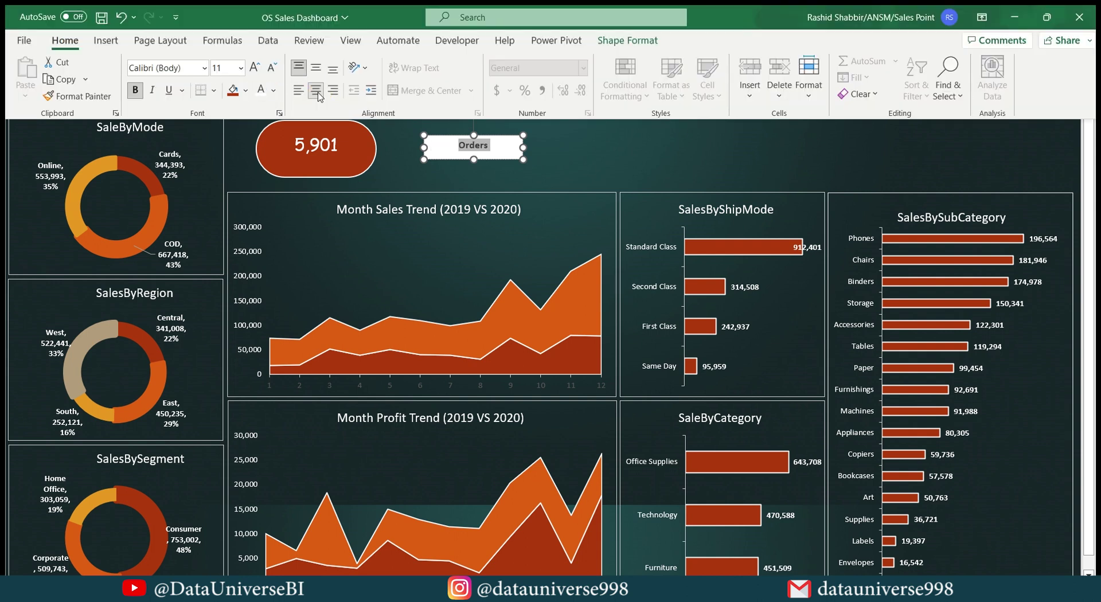
left_click(166, 67)
type("Arial")
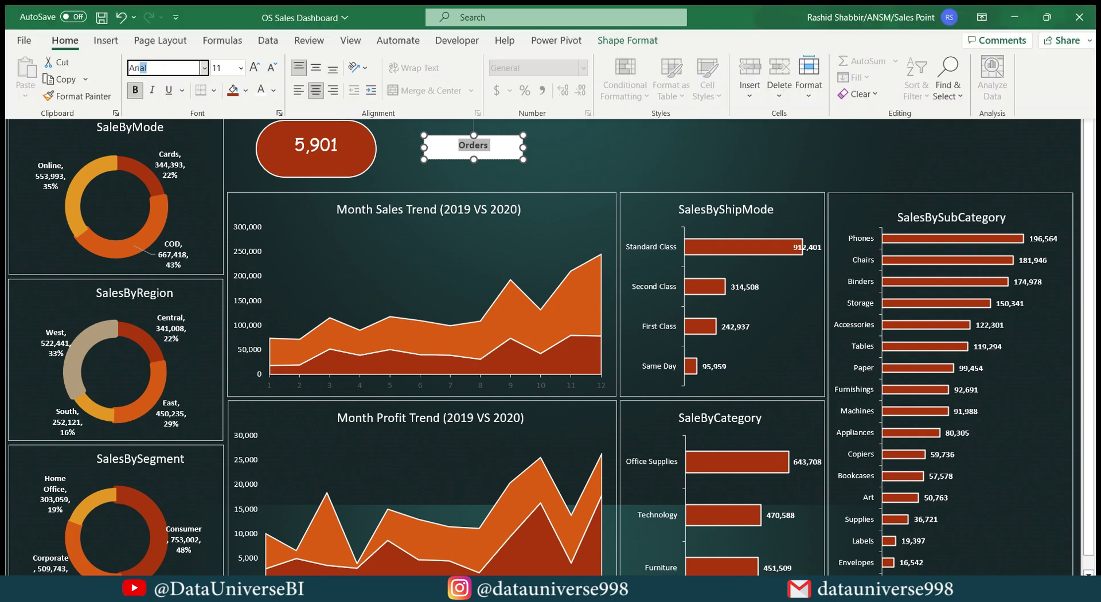
key("Return")
Remove the Orders box's fill and outline and move it below 5,901 in the card.
left_click(631, 40)
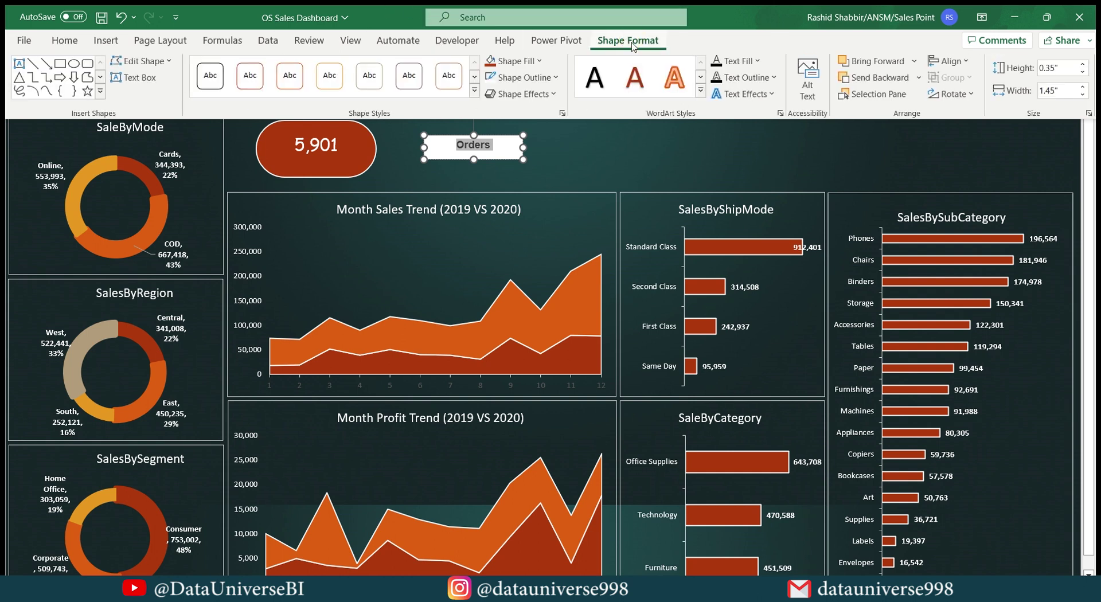
left_click(539, 61)
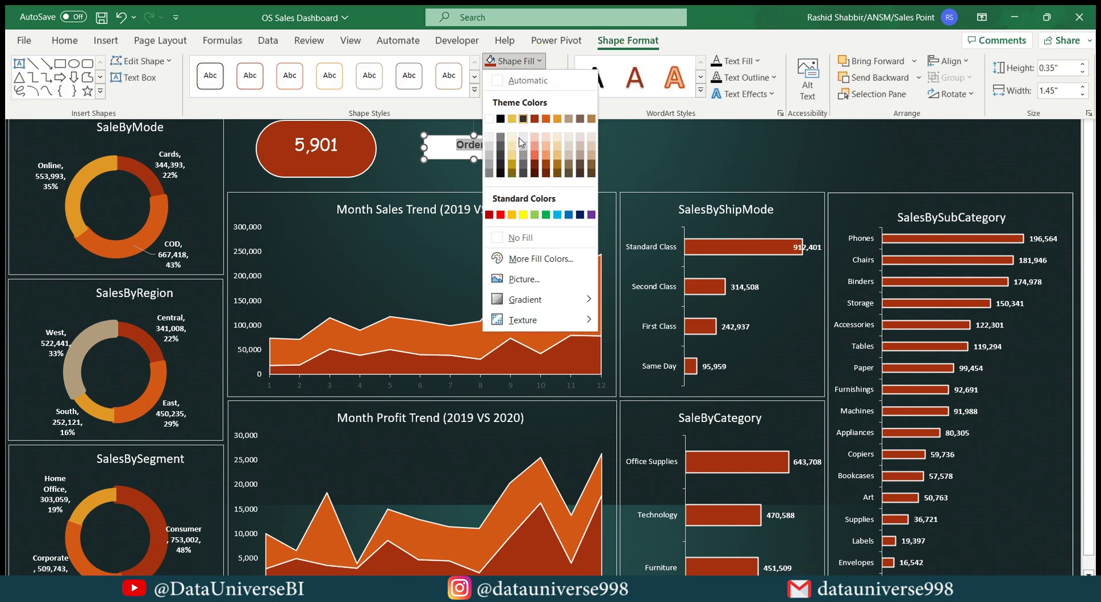
left_click(518, 237)
left_click(542, 78)
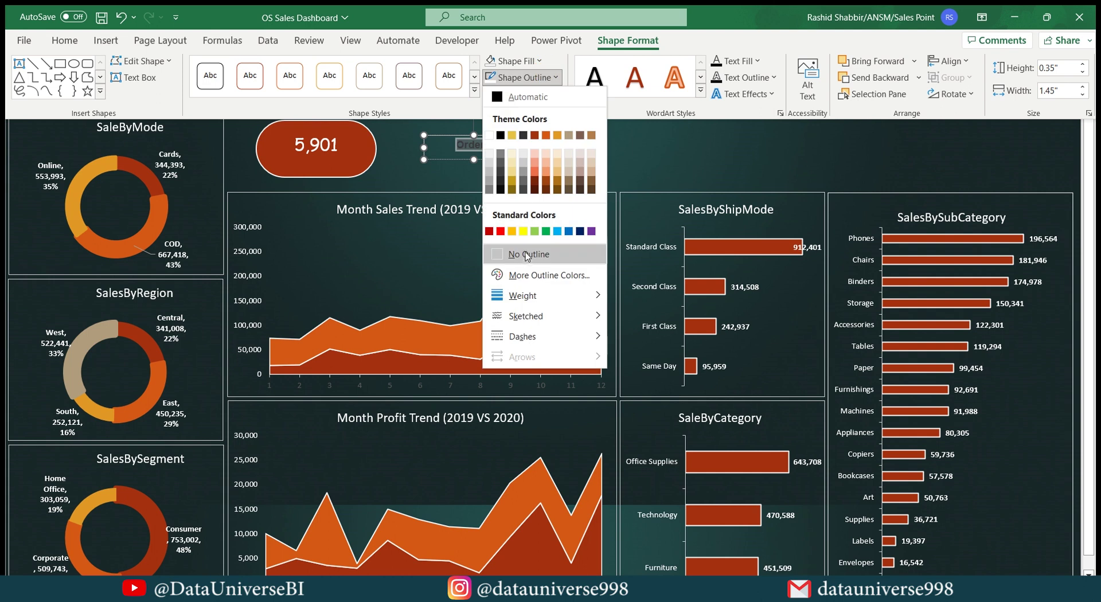
left_click(526, 255)
left_click(457, 147)
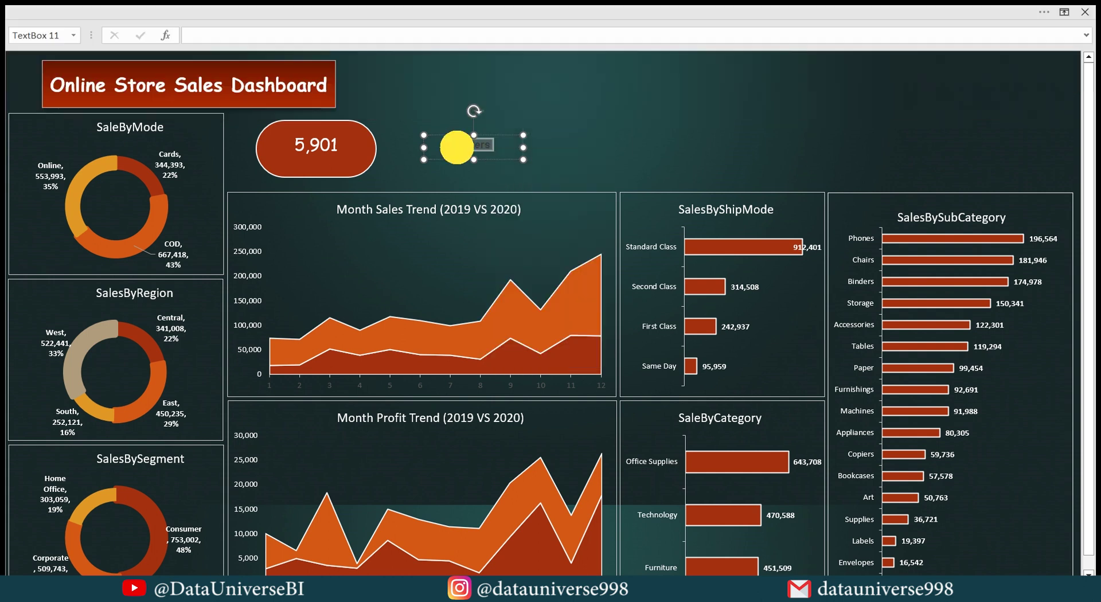
left_click(479, 170)
left_click_drag(479, 169, 352, 179)
Set the Orders label's font size to 14.
left_click(430, 8)
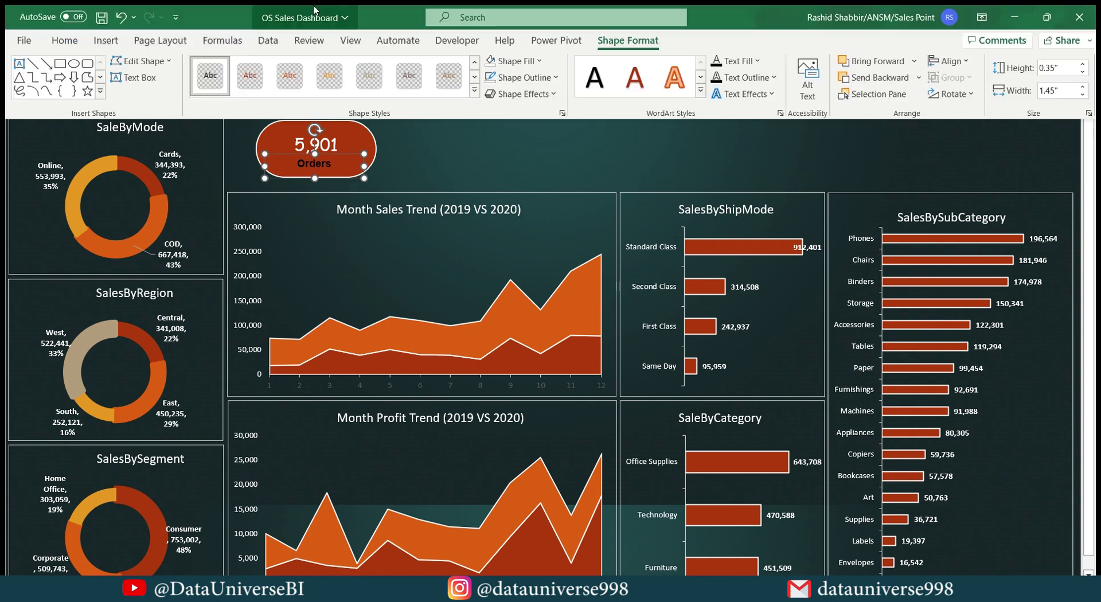
left_click(64, 41)
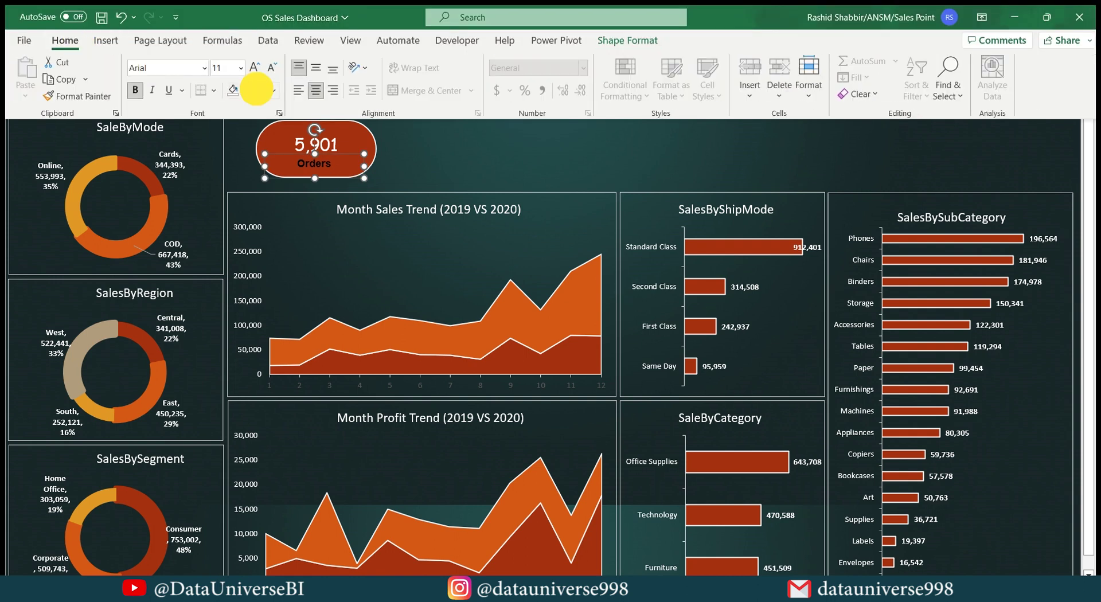
left_click(220, 68)
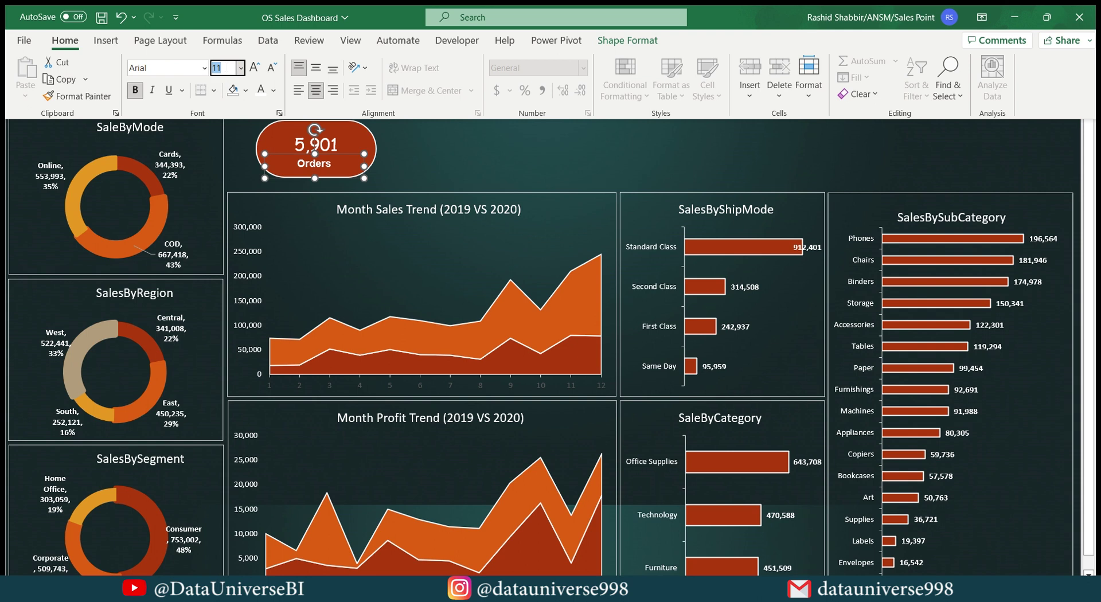
key("Return")
key("Return")
left_click(527, 139)
left_click(105, 40)
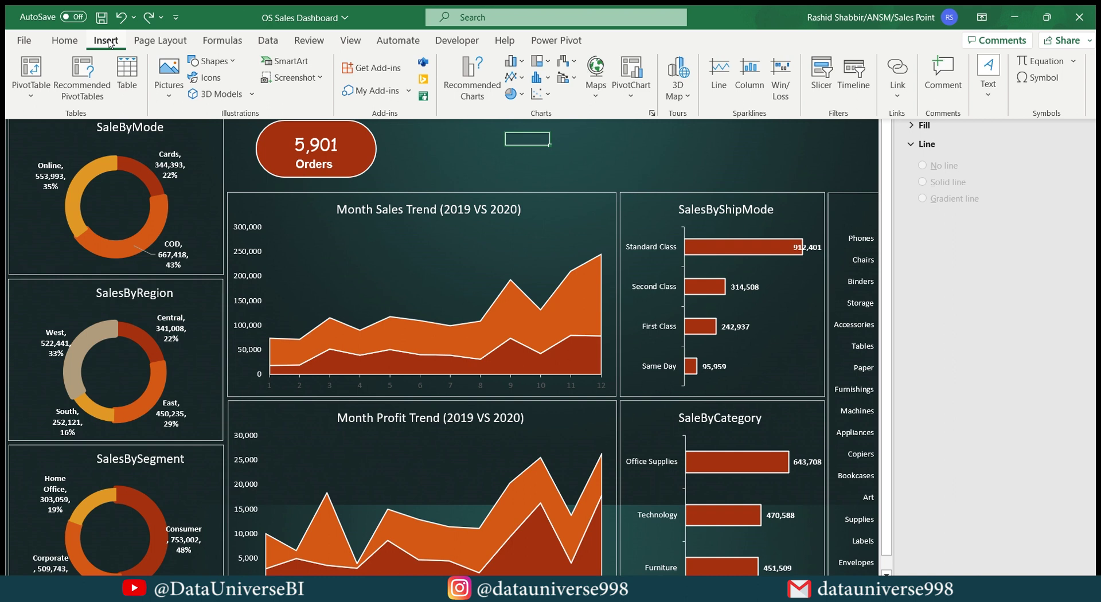
left_click(210, 61)
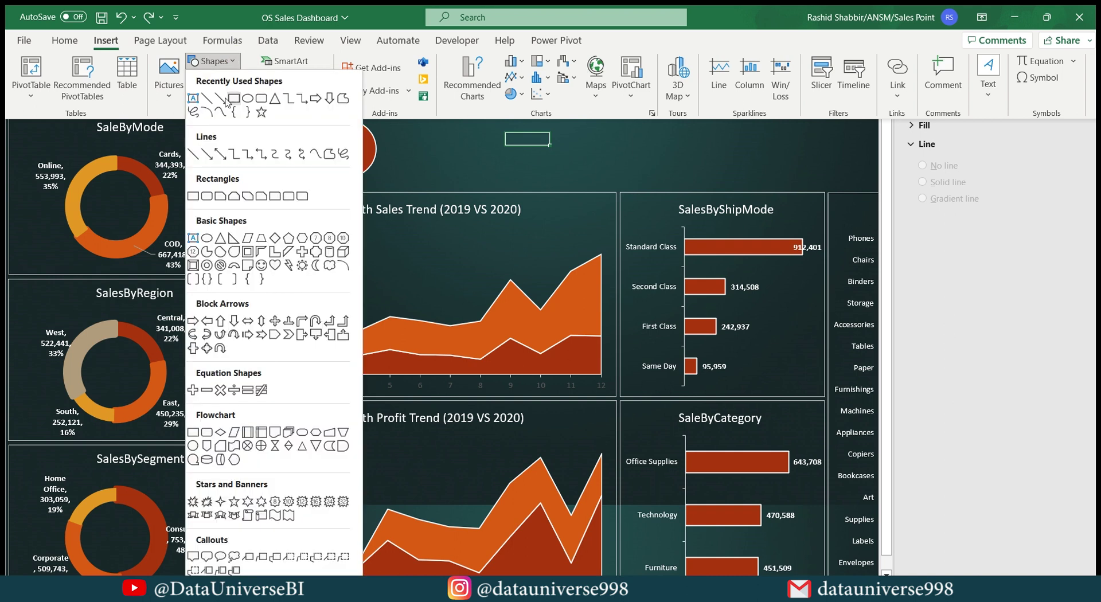
left_click(281, 146)
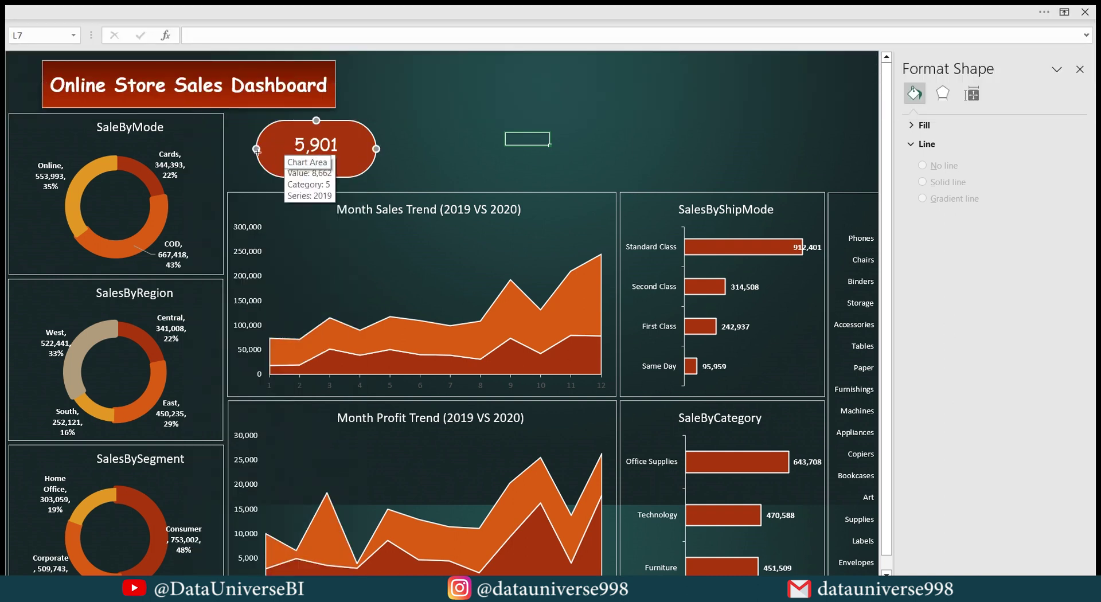
Draw a solid black 1 pt line across the card between 5,901 and Orders.
left_click_drag(257, 150, 378, 148)
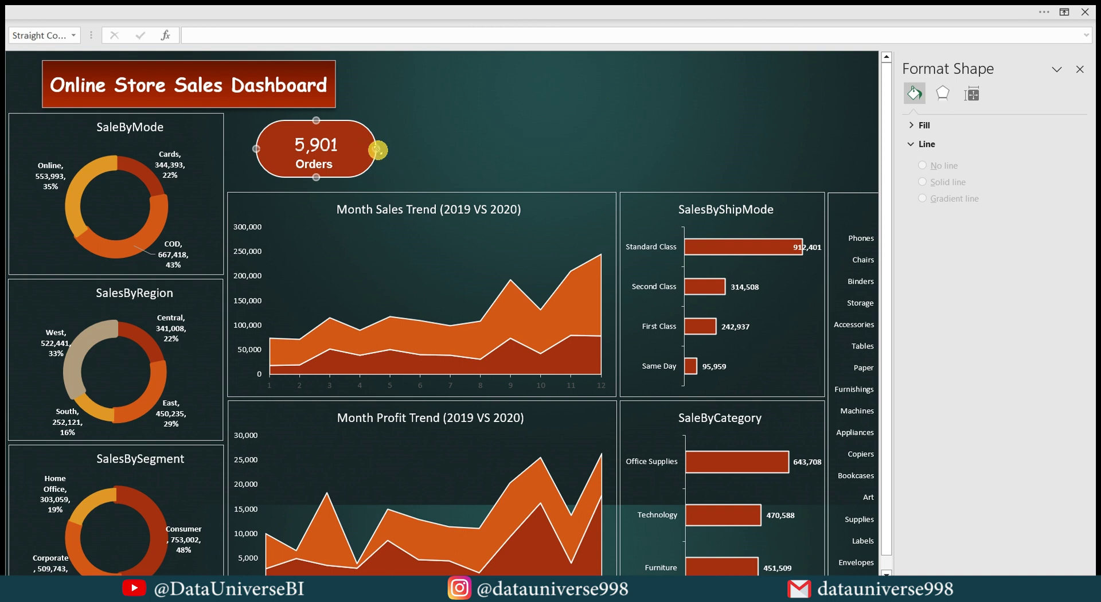
left_click(404, 9)
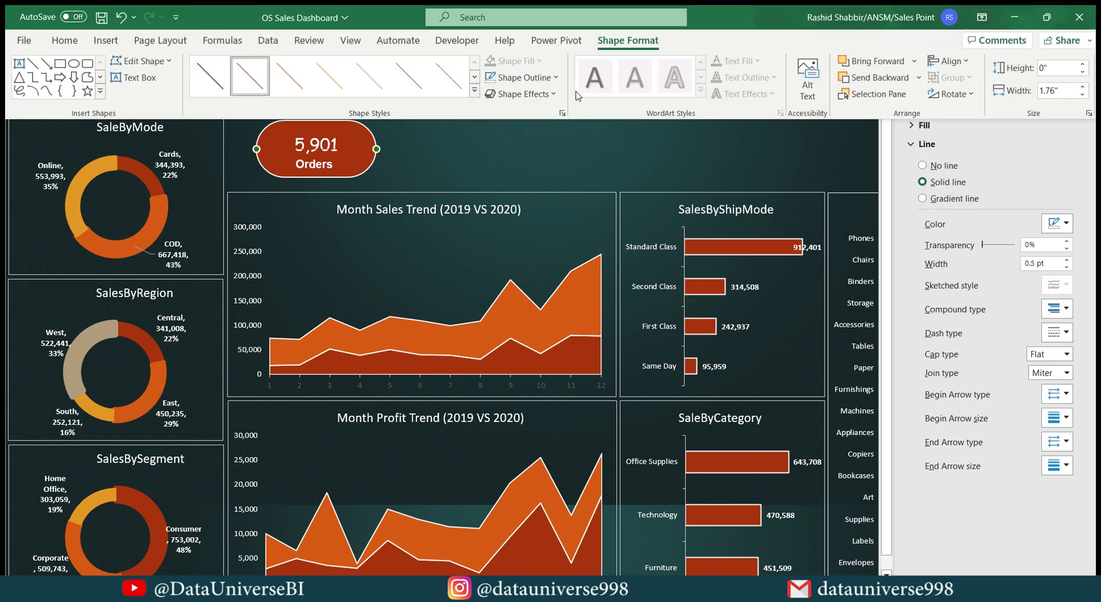
left_click(474, 90)
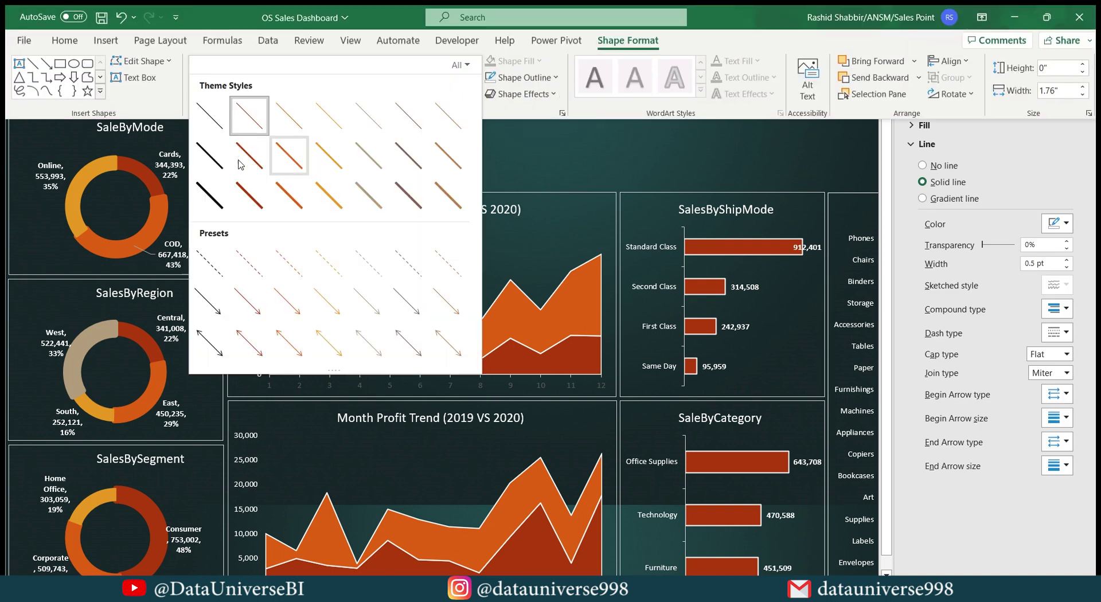
left_click(210, 155)
left_click(344, 146)
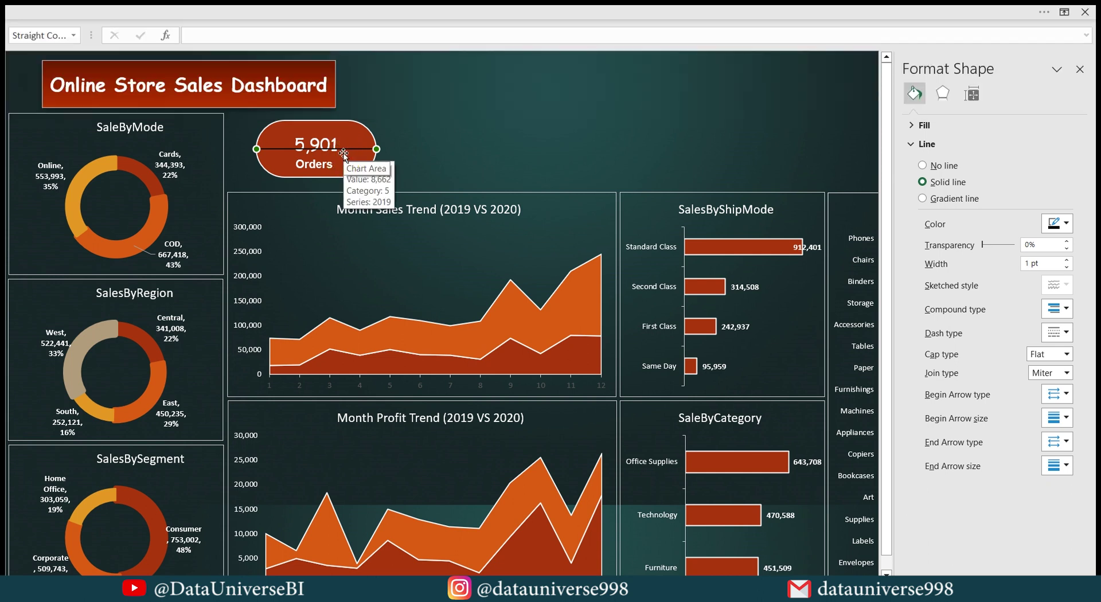
left_click_drag(344, 148, 344, 156)
Change the divider line to a dashed style and select the card.
left_click(658, 11)
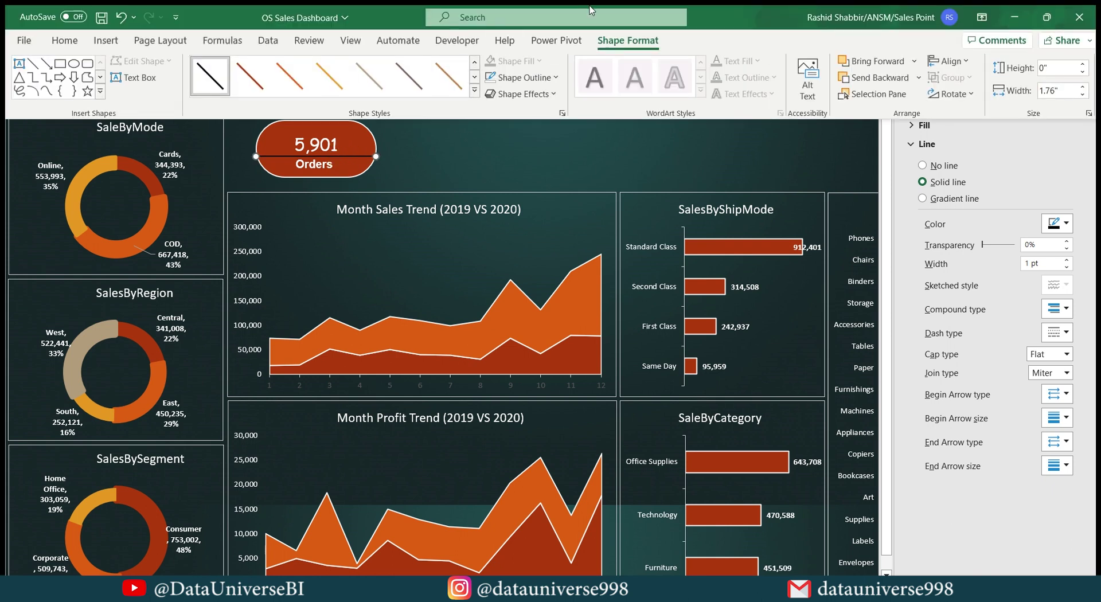
left_click(475, 91)
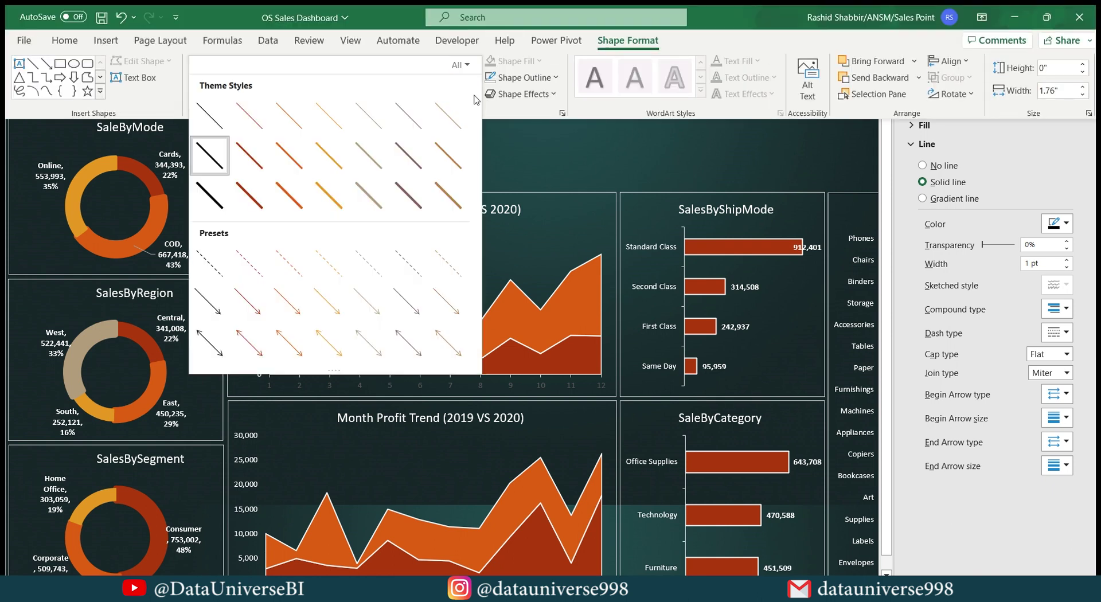
left_click(209, 262)
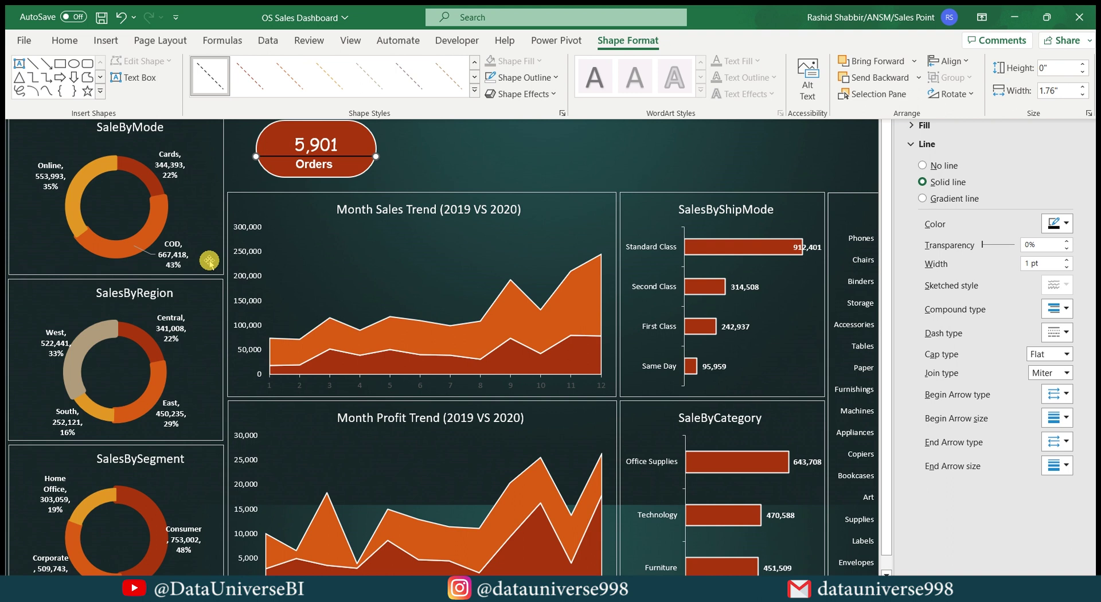
left_click(463, 173)
left_click(436, 152)
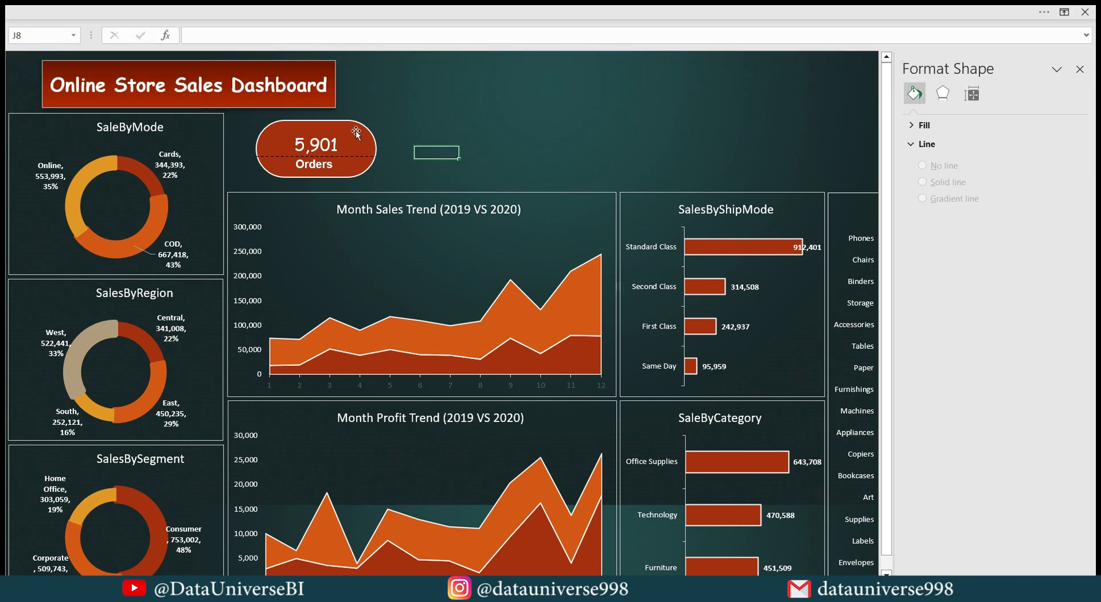
left_click(355, 130)
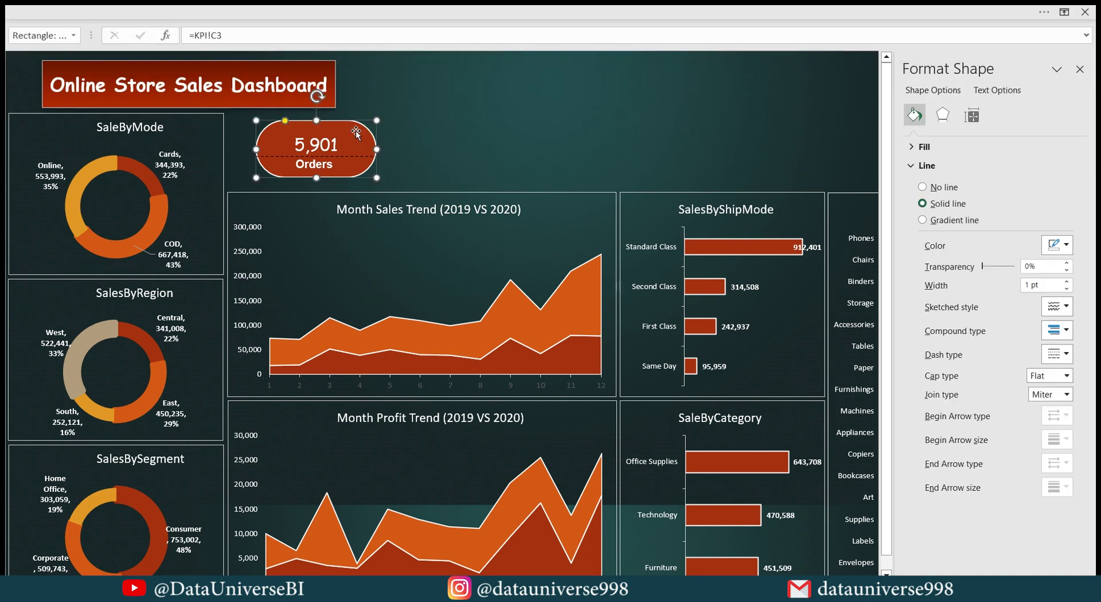
Group the pill card, dashed line and Orders label into one KPI card.
left_click(340, 155, "shift")
left_click(321, 166, "shift")
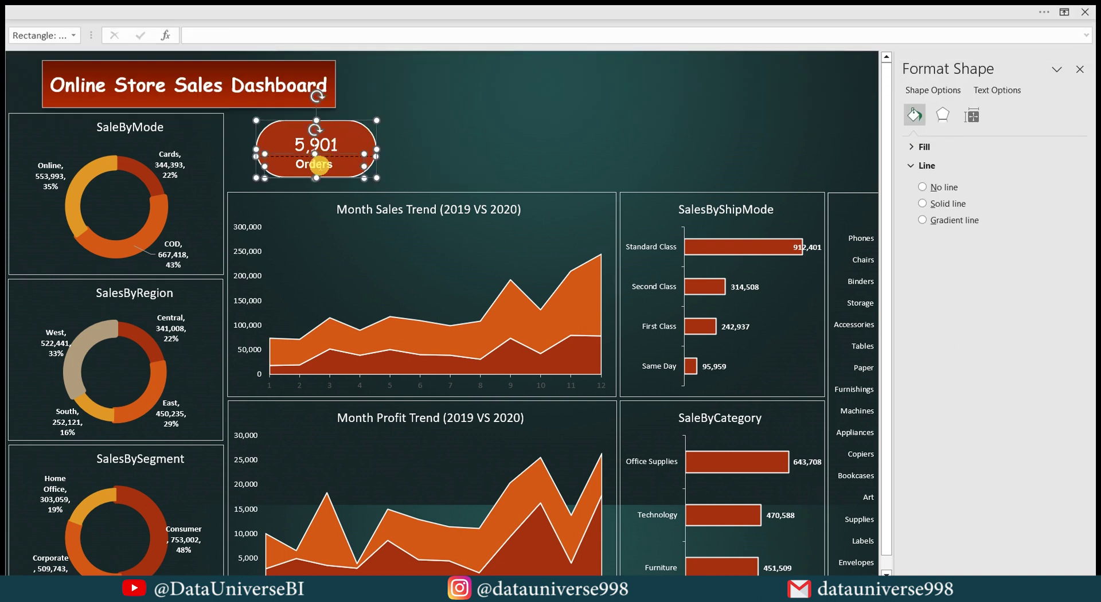
right_click(341, 125)
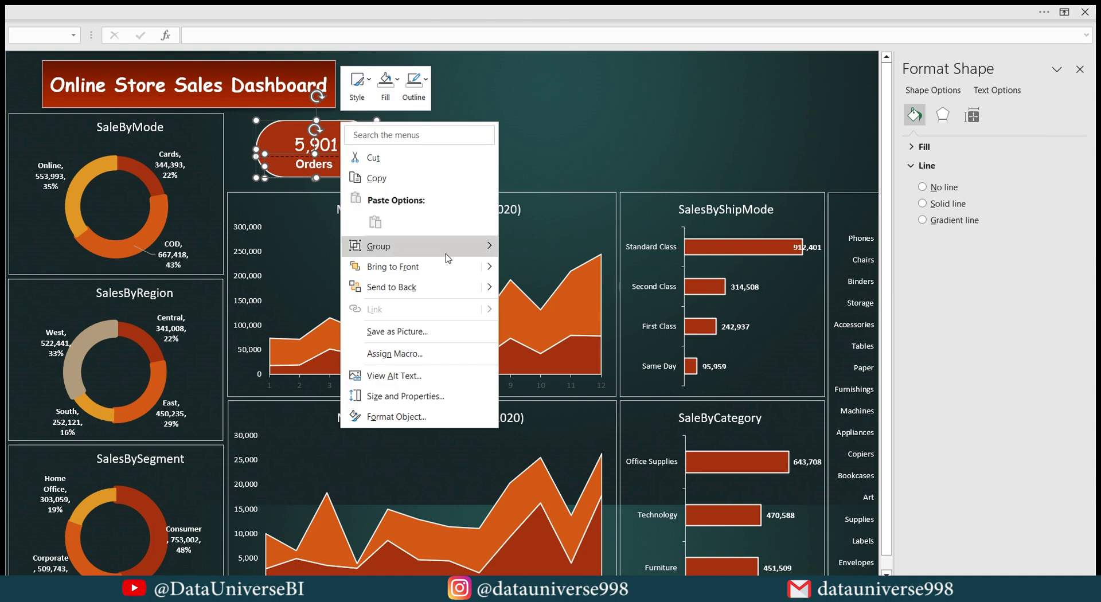
mouse_move(445, 253)
left_click(525, 248)
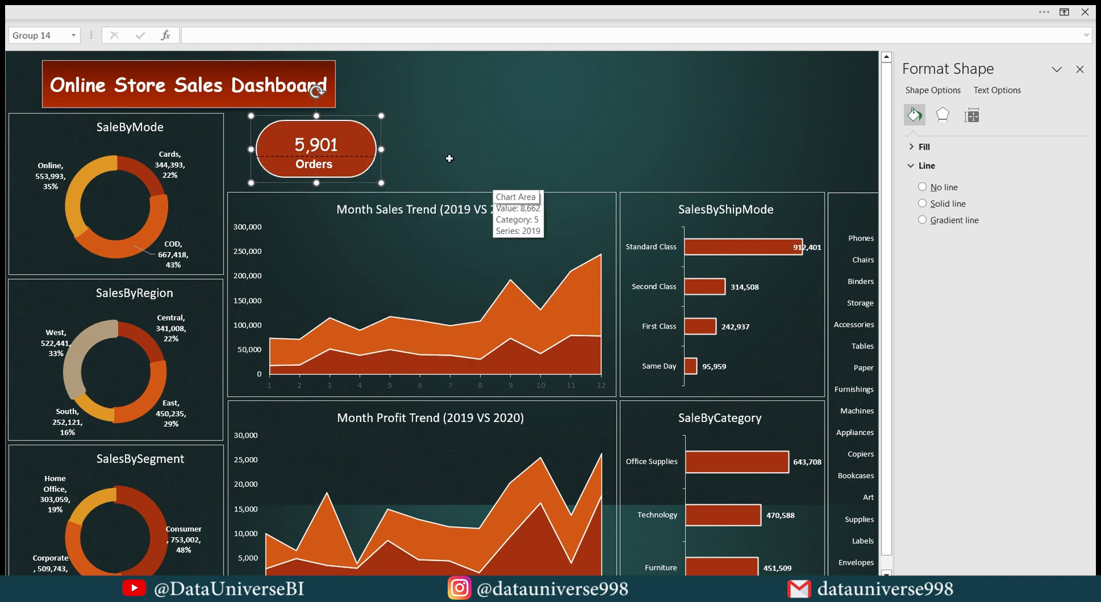
Copy the KPI card to the right and distribute all four cards horizontally.
left_click_drag(367, 148, 725, 133)
left_click(605, 137, "ctrl")
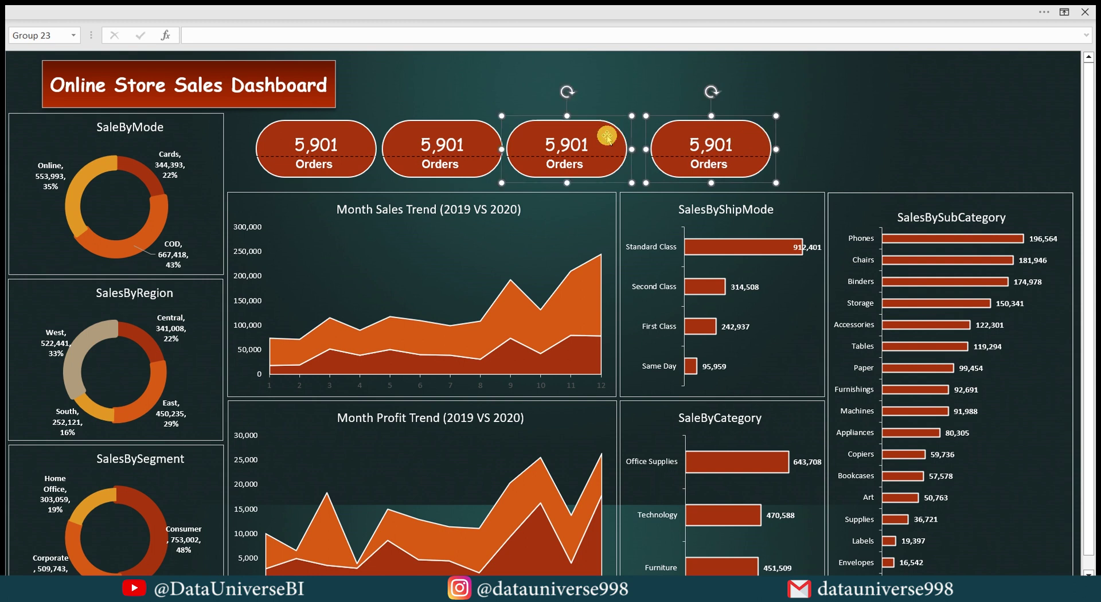
left_click(441, 131, "ctrl")
left_click(346, 133, "ctrl")
left_click(560, 7)
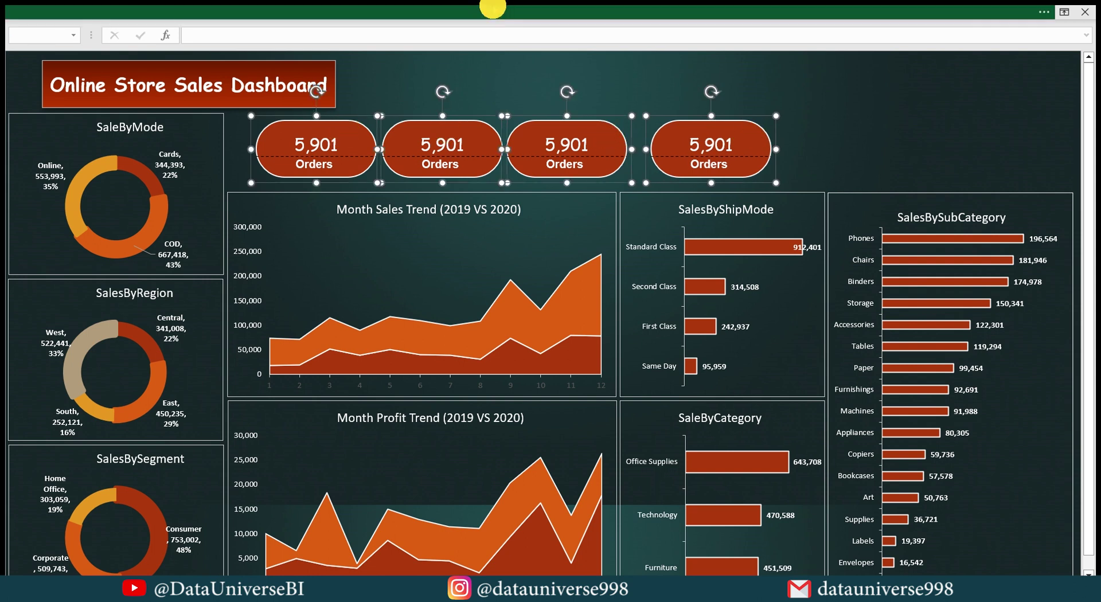
left_click(627, 40)
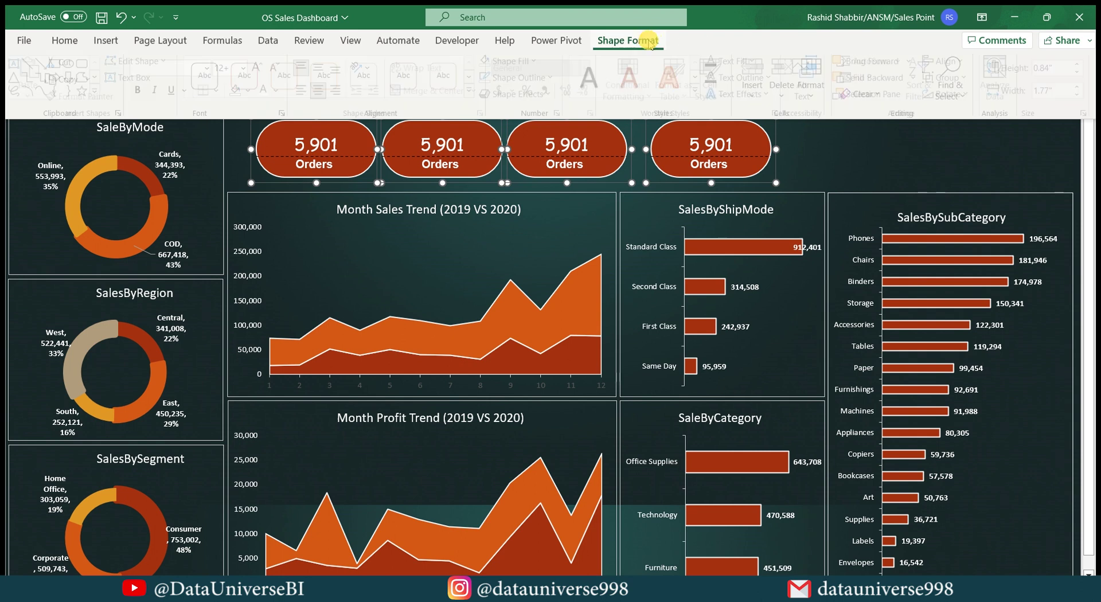
left_click(967, 62)
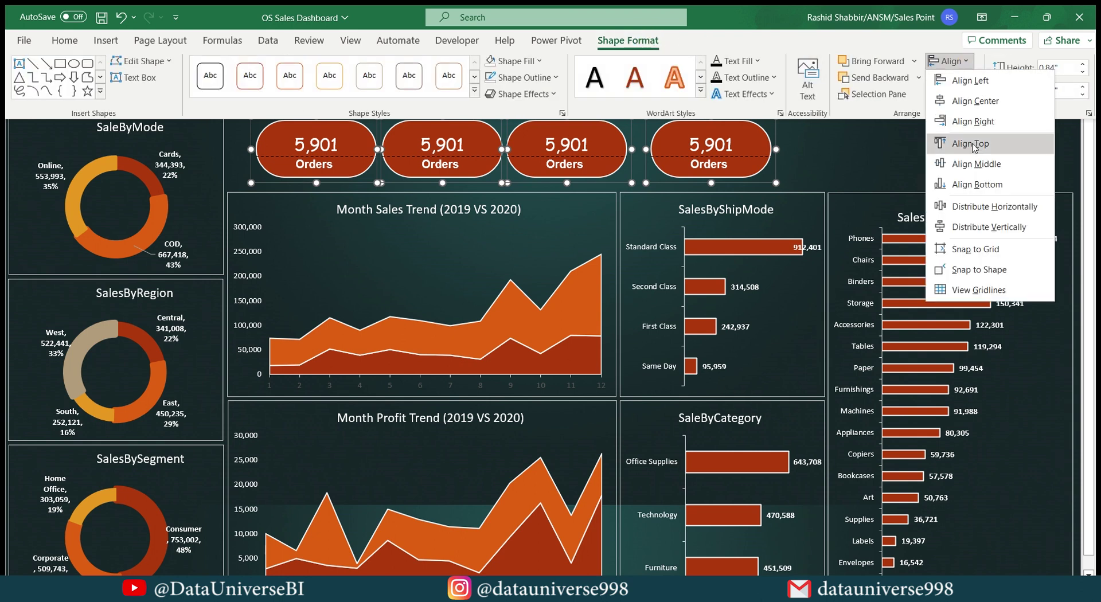
left_click(960, 208)
left_click(839, 152)
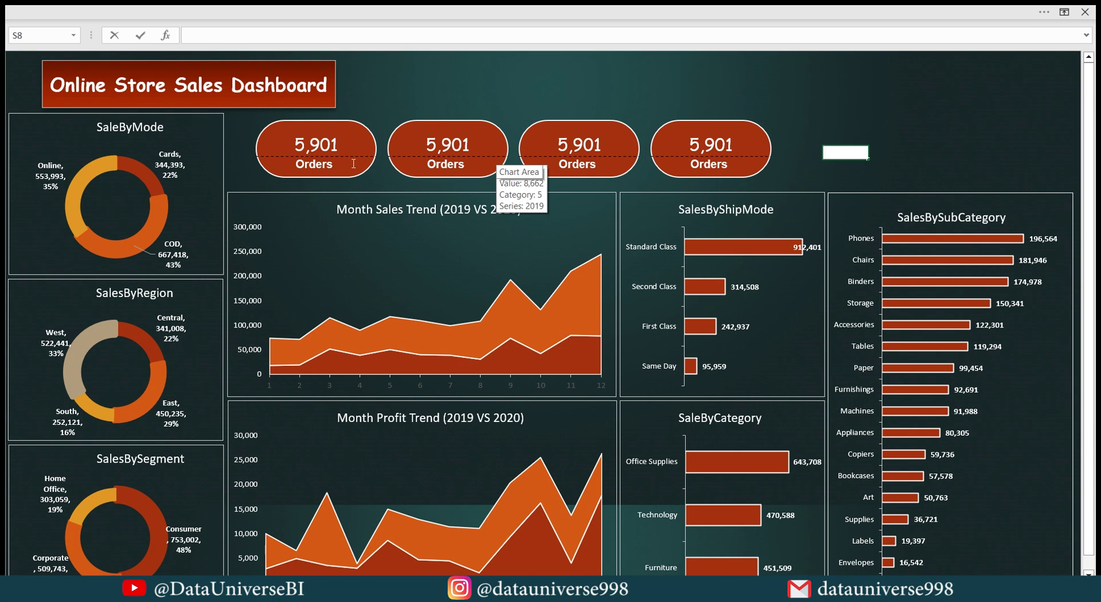
Rename the second, third and fourth card labels to Sales, Profit and Avg Ship Days.
left_click(445, 164)
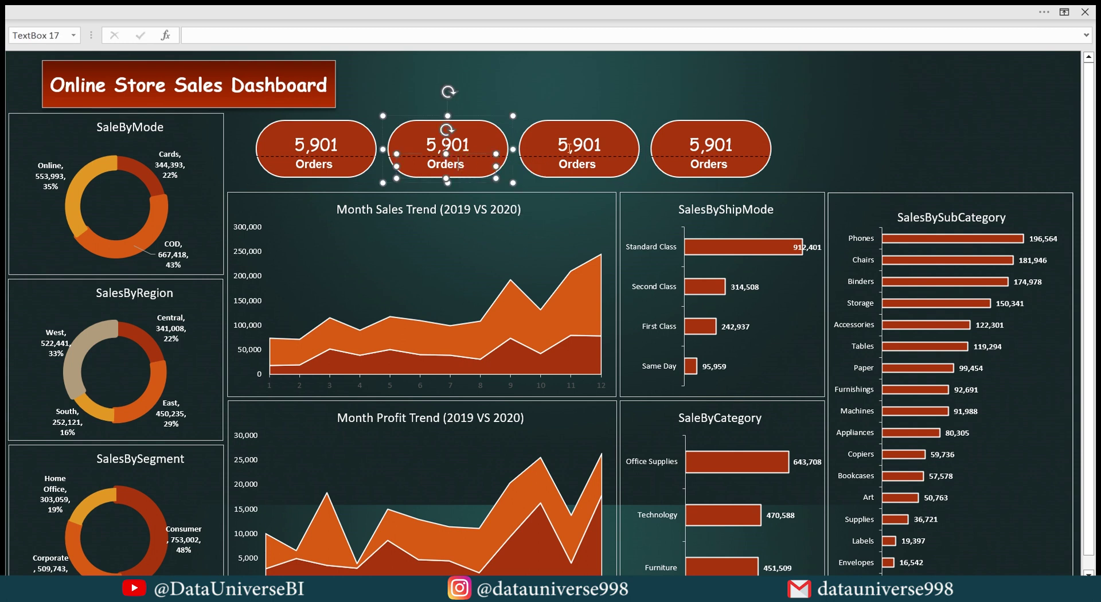
key("ctrl+a")
type("Slae")
left_click(573, 166)
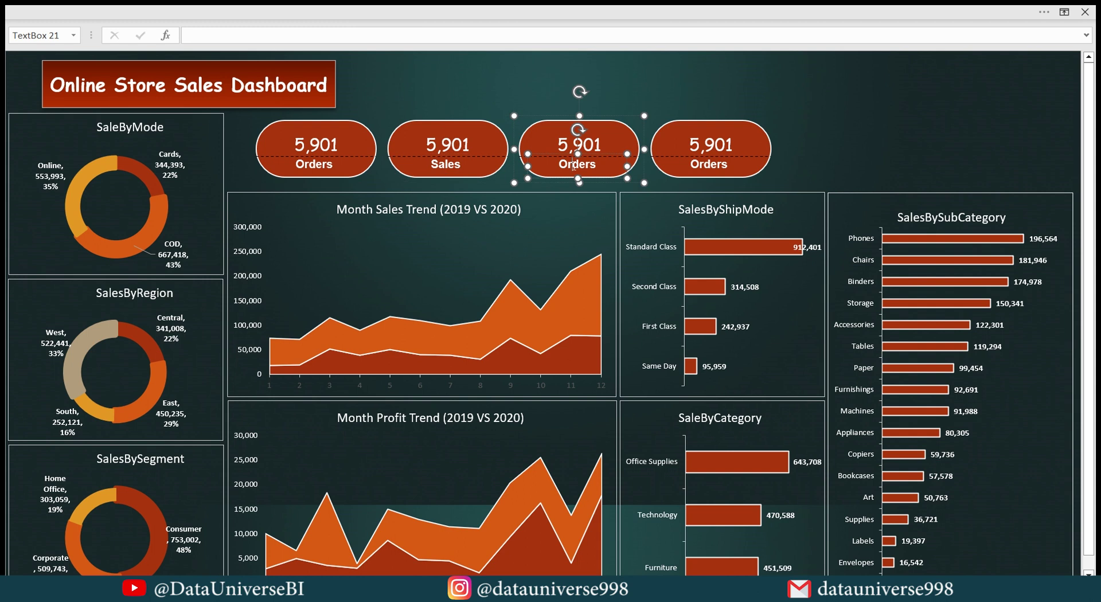
key("ctrl+a")
type("Pr")
left_click(710, 166)
double_click(710, 165)
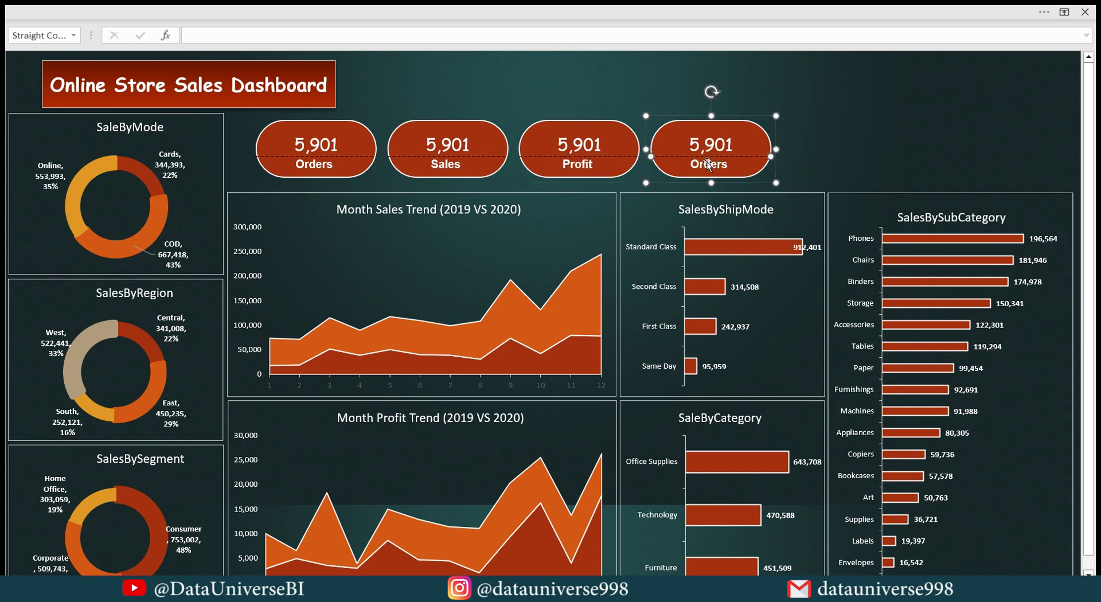
type("Avg Ship Days")
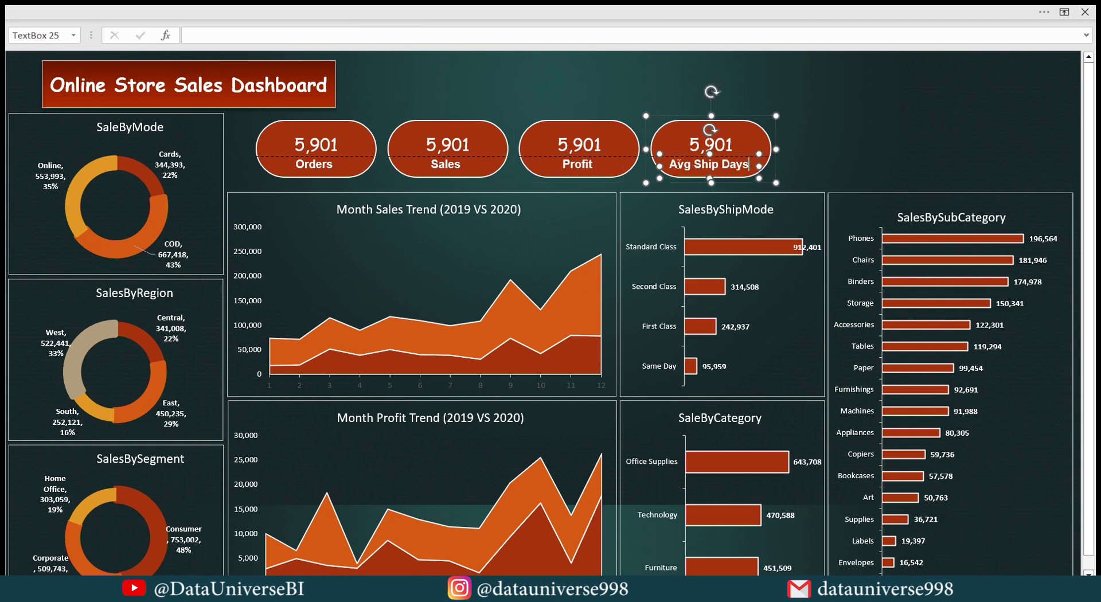
left_click(448, 129)
double_click(207, 36)
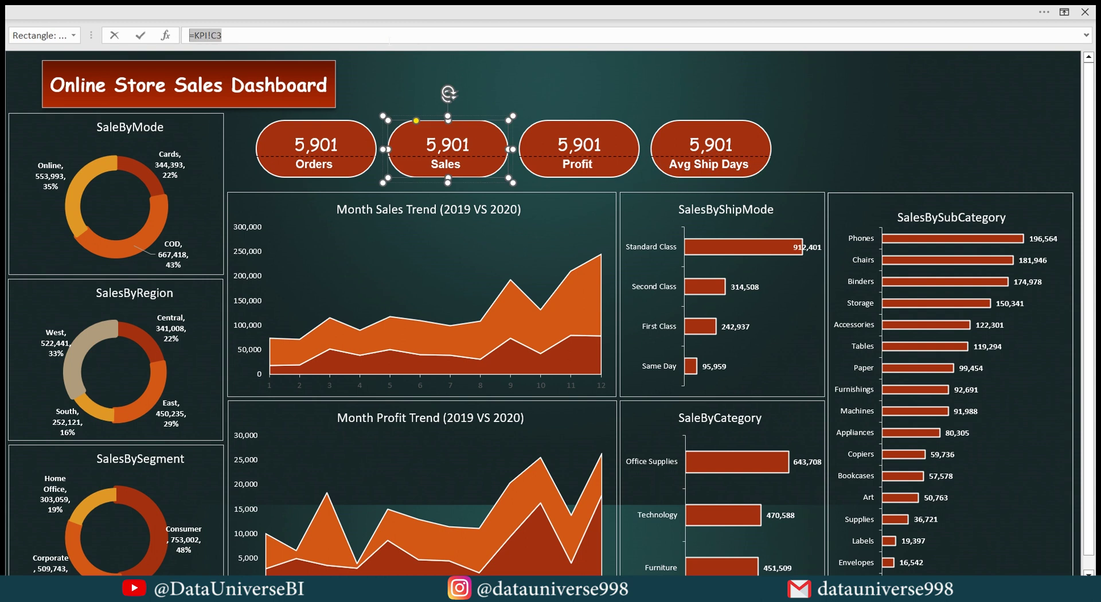
Link the Sales card value to KPI cell C6, showing 1,565,804.
key("BackSpace")
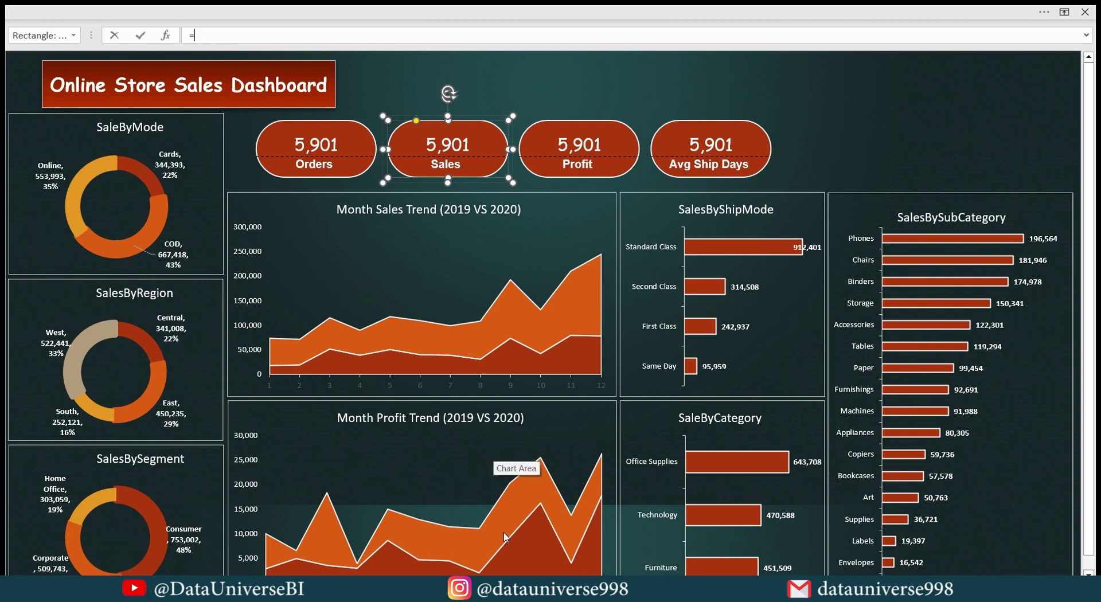
left_click(493, 573)
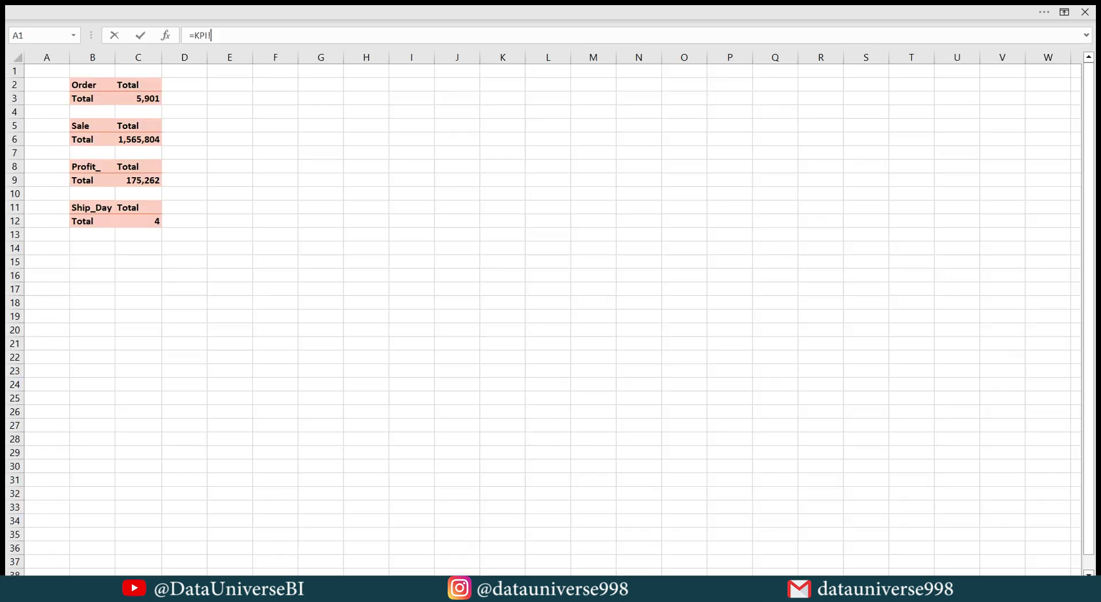
left_click(150, 139)
key("Return")
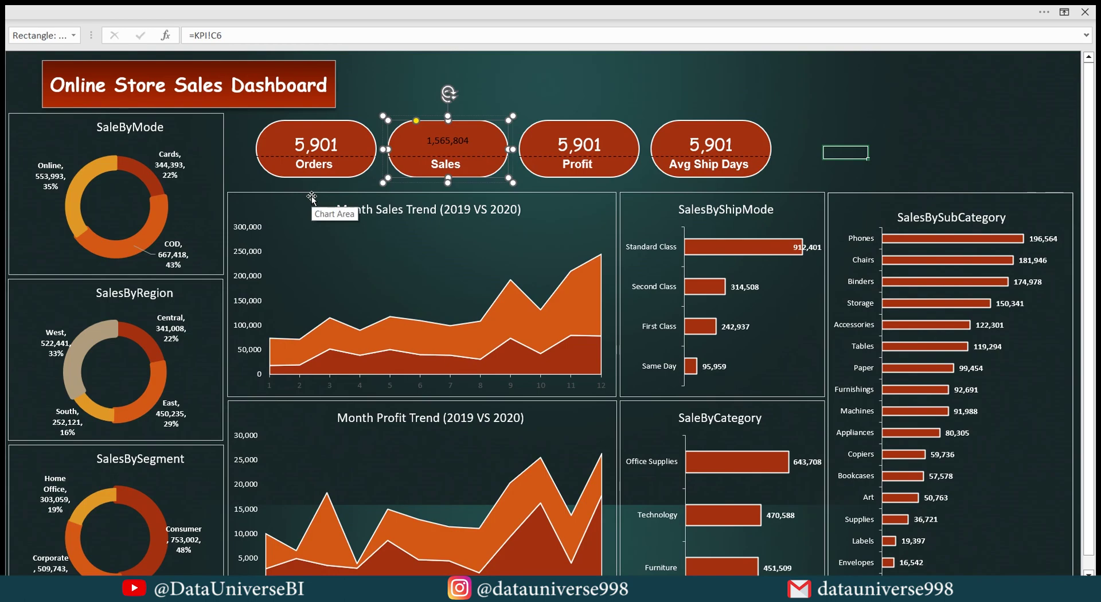
Link the Profit card value to KPI cell C9, showing 175,262.
left_click(558, 129)
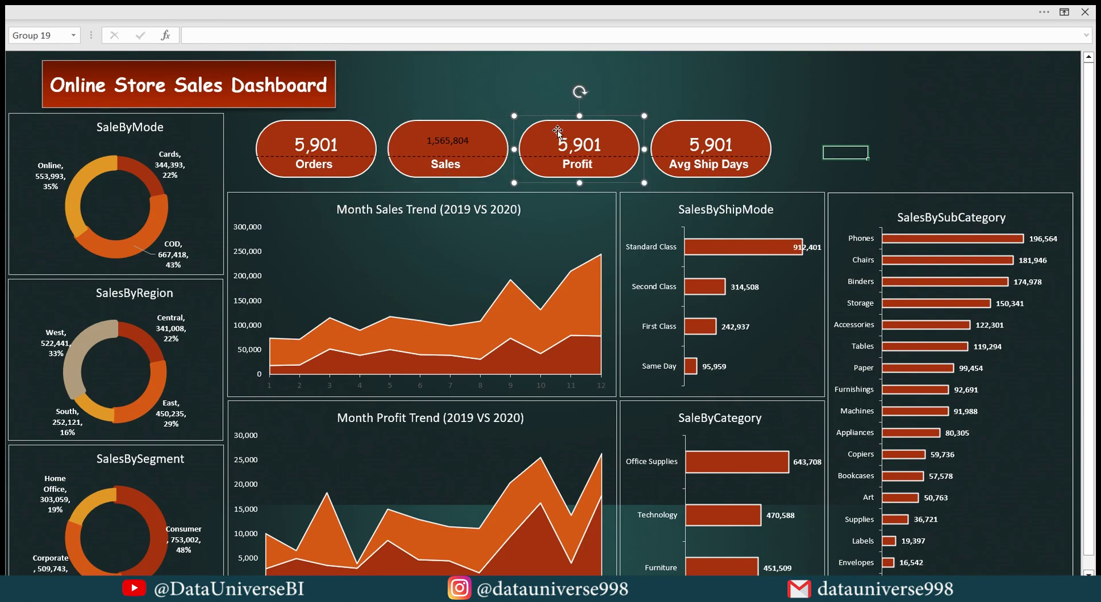
left_click(559, 129)
left_click(436, 34)
key("shift+Left")
key("shift+Left")
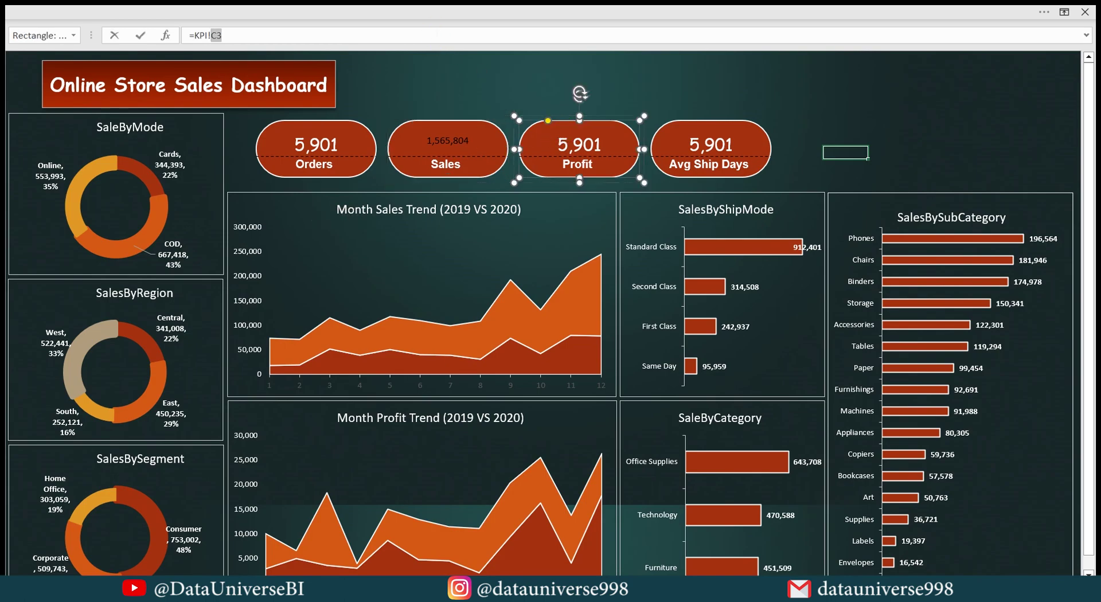
key("BackSpace")
key("ctrl+Page_Down")
key("ctrl+Page_Down")
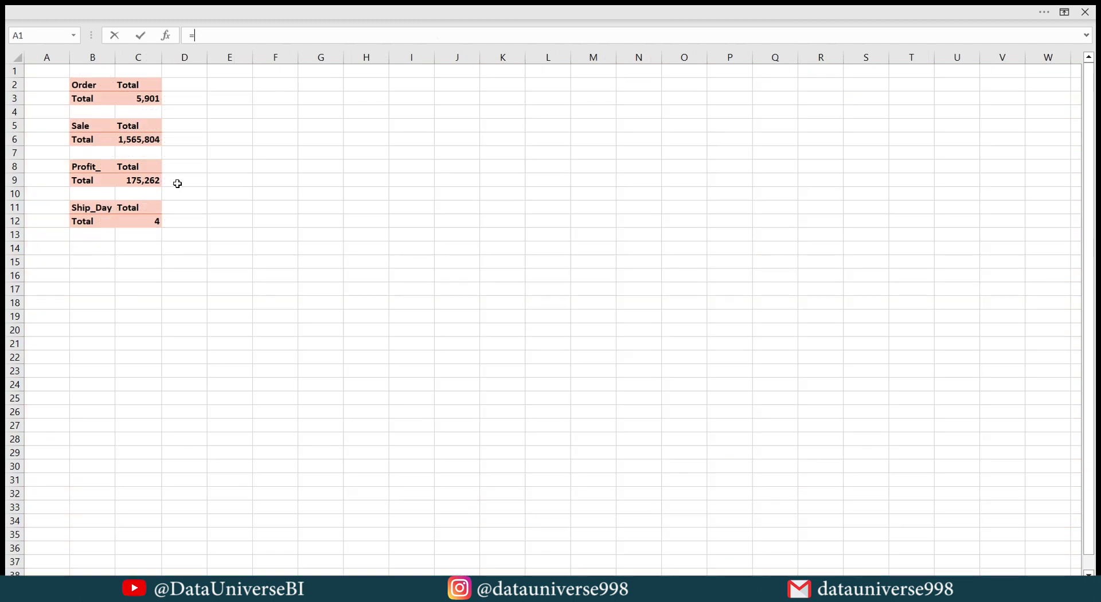
left_click(147, 181)
key("Return")
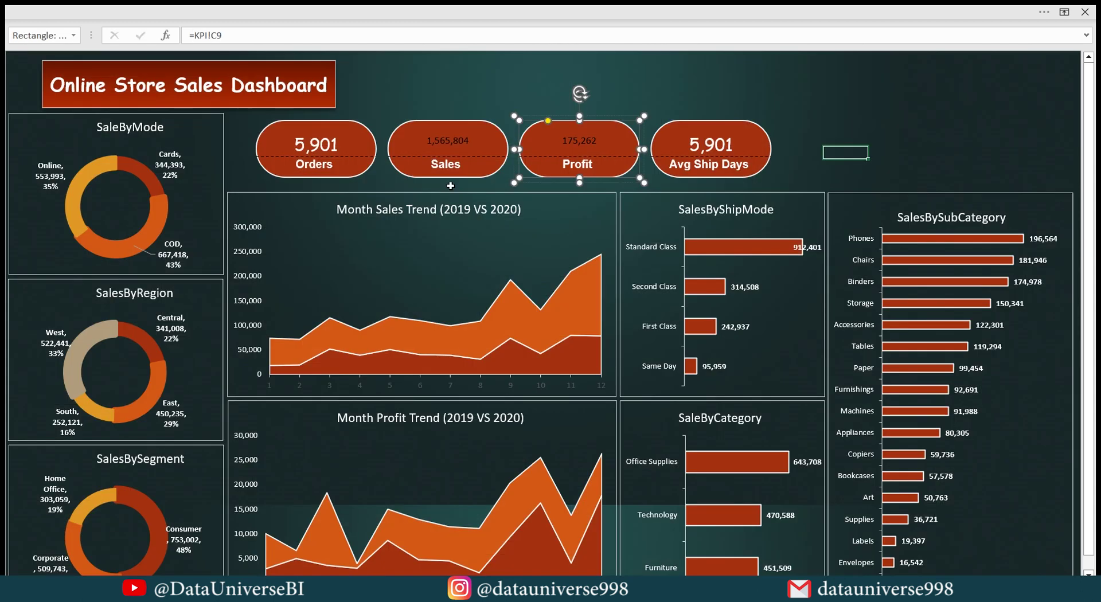
Link the Avg Ship Days card value to KPI cell C12, showing 4.
left_click(713, 139)
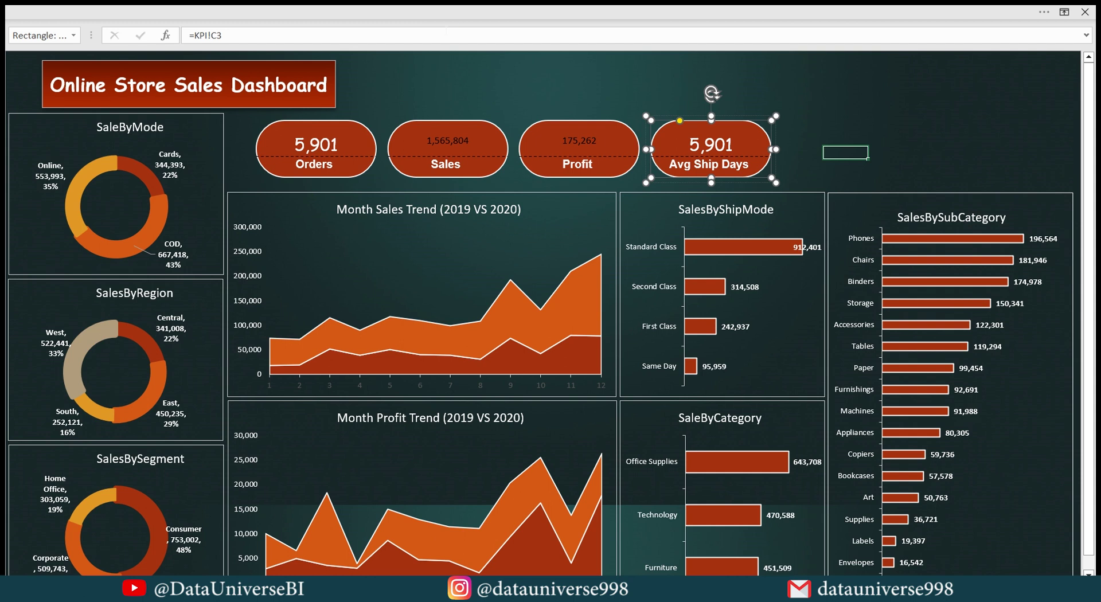
left_click(446, 33)
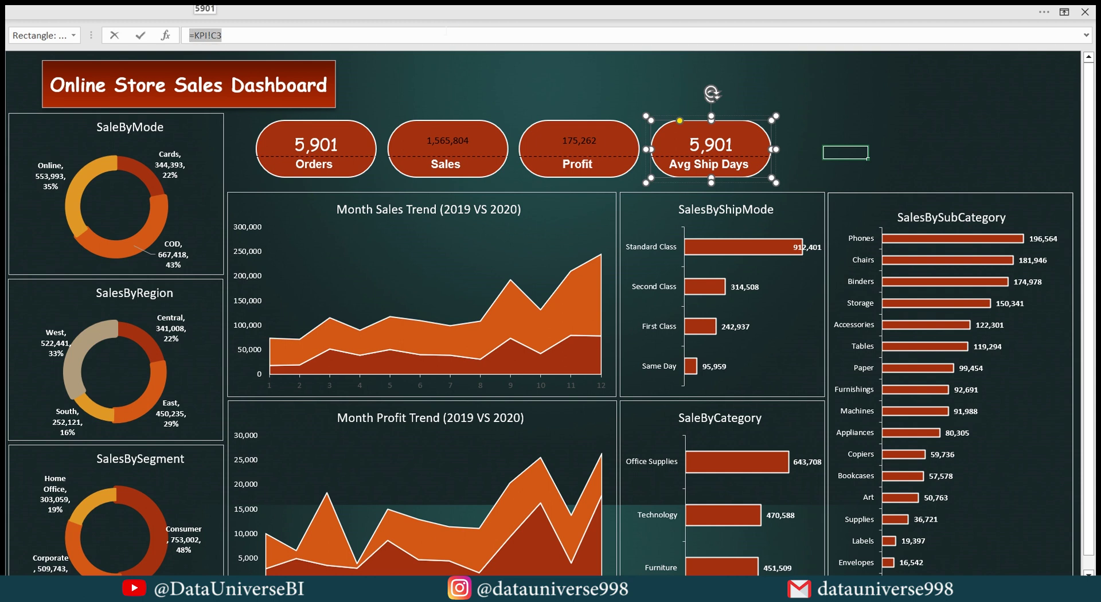
type("=")
key("ctrl+Page_Up")
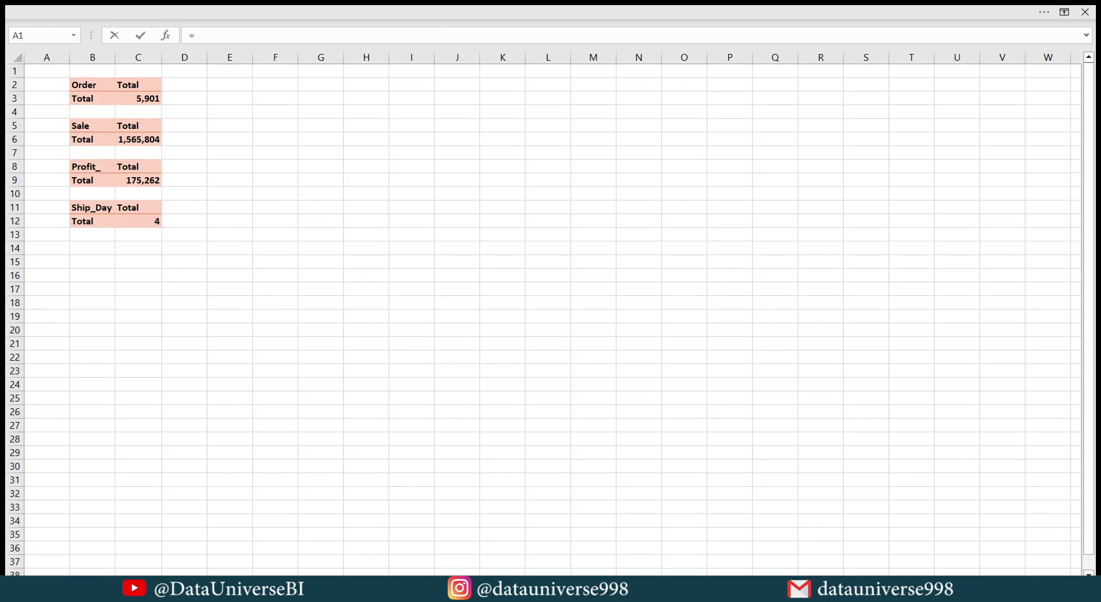
left_click(147, 221)
key("Return")
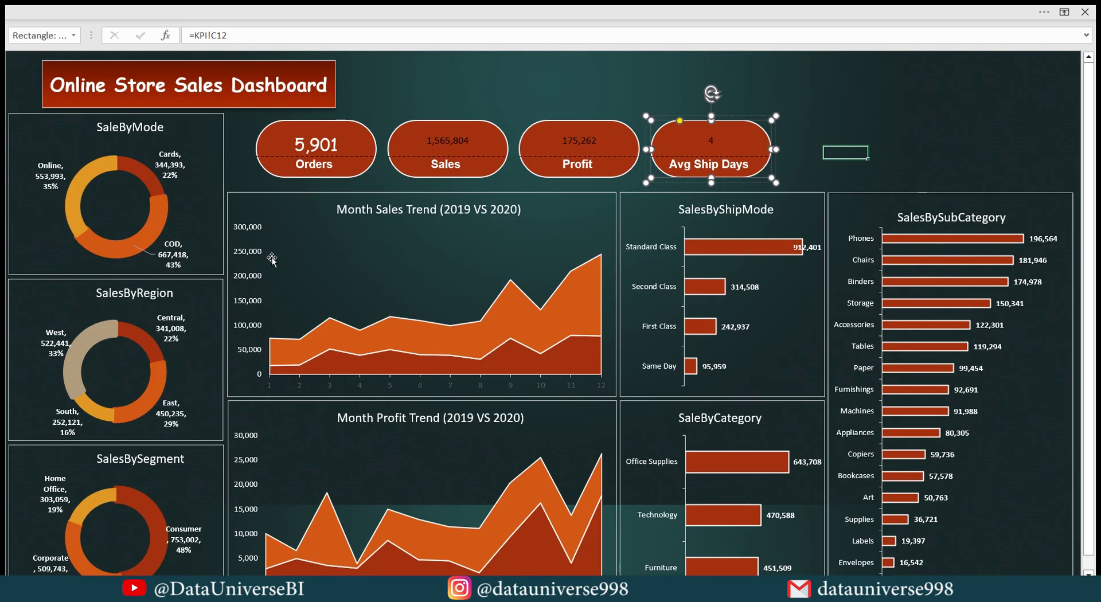
left_click(553, 130, "ctrl")
left_click(476, 124, "ctrl")
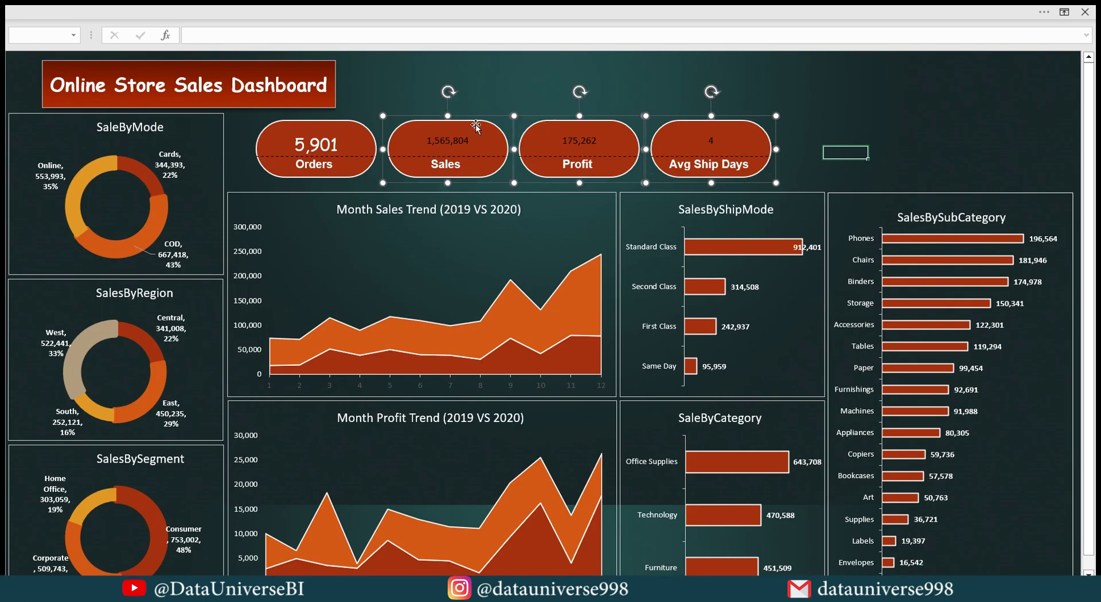
Resize the selected cards' text (22, then 18) and set its font to Comic Sans MS.
left_click(513, 8)
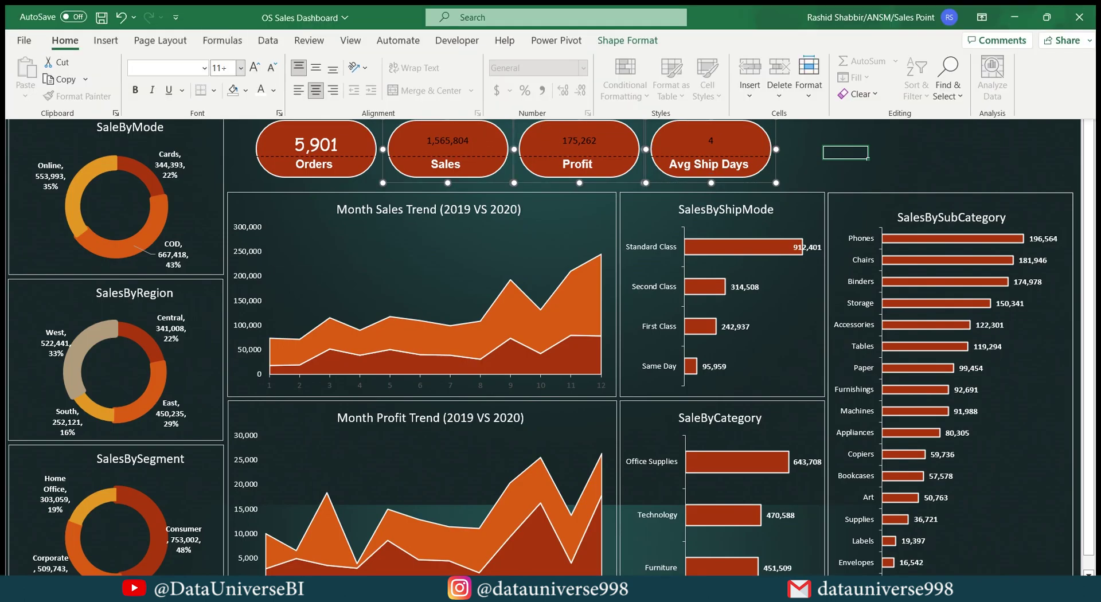
left_click(225, 67)
type("22")
key("Return")
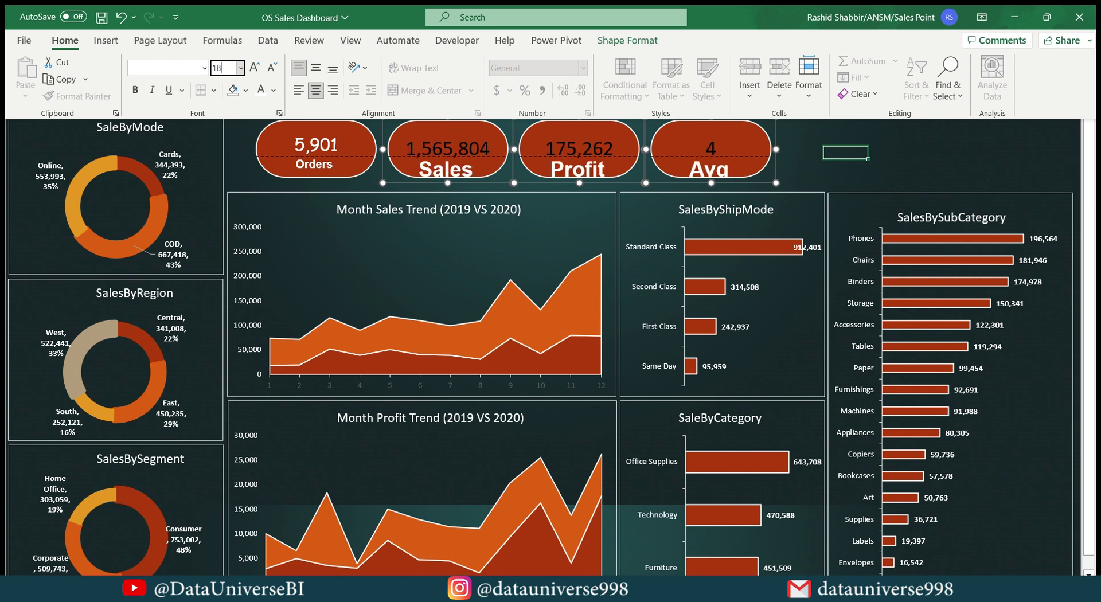
key("Return")
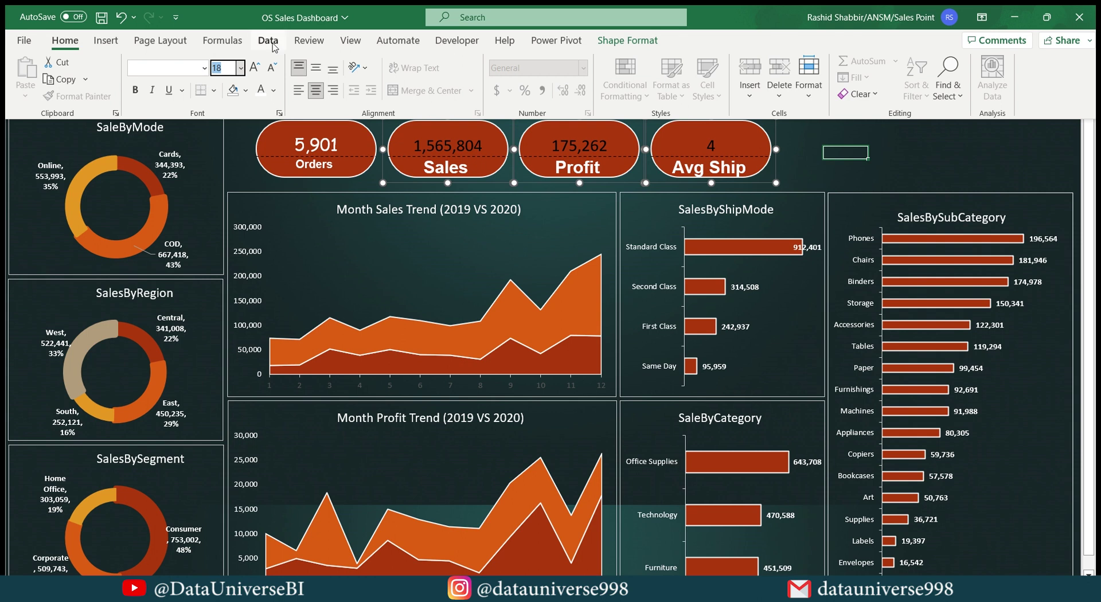
left_click(262, 91)
left_click(172, 67)
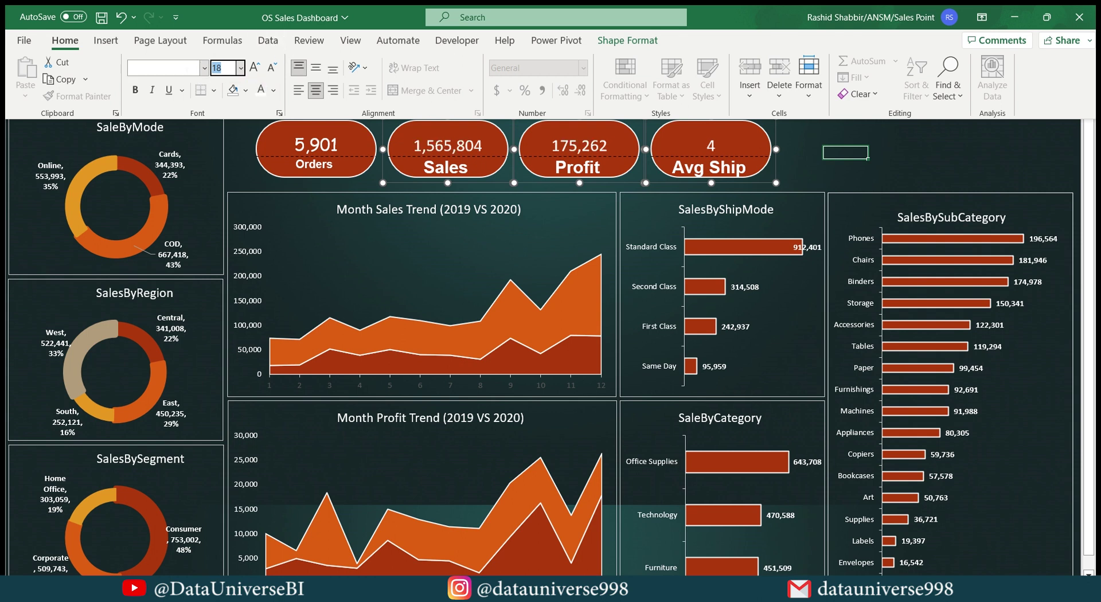
type("Comic Sans MS")
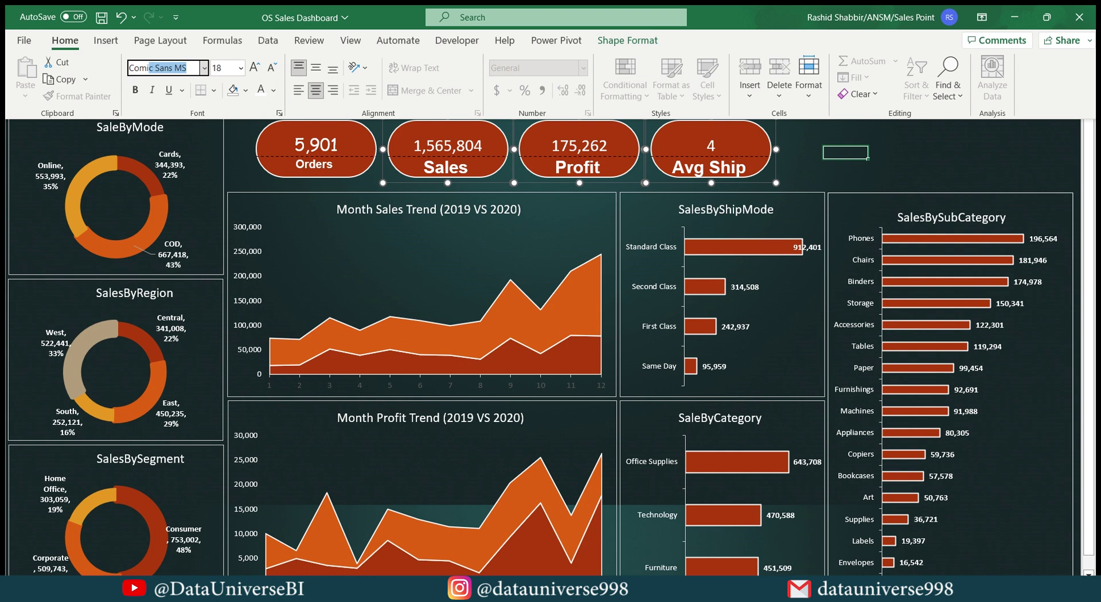
key("Return")
left_click(808, 184)
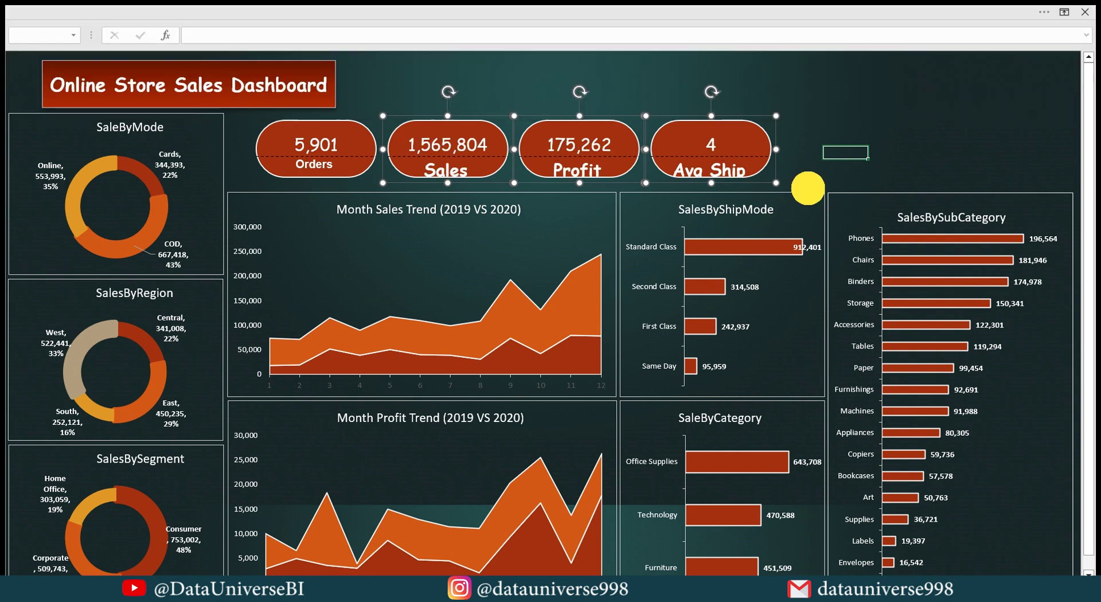
Set the Avg Ship Days label to Arial, size 12.
left_click(729, 176)
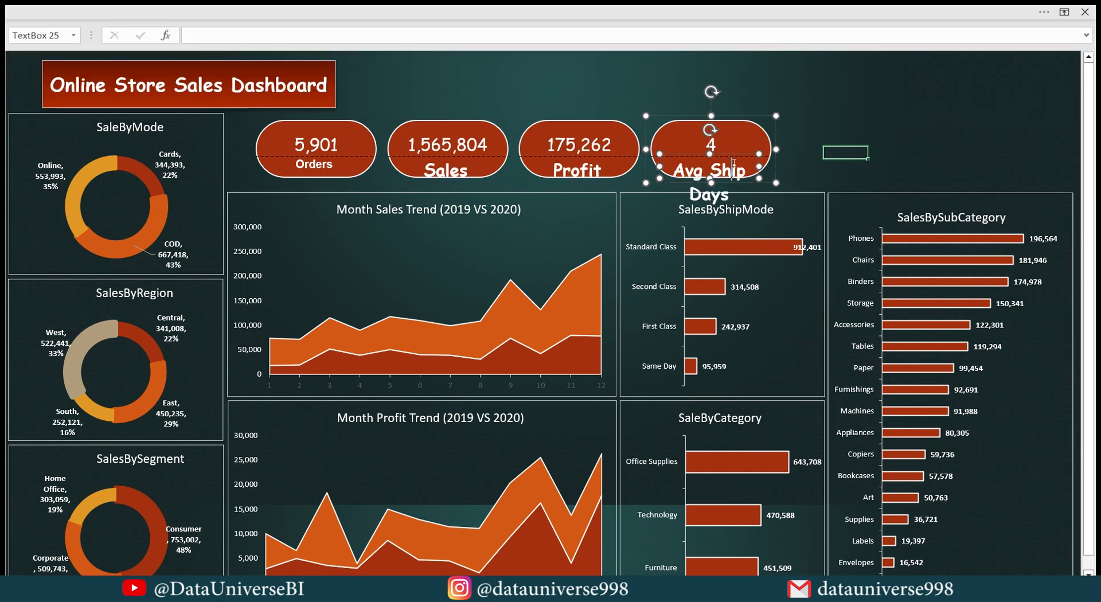
key("ctrl+a")
key("alt+h")
key("f")
key("f")
type("Arial")
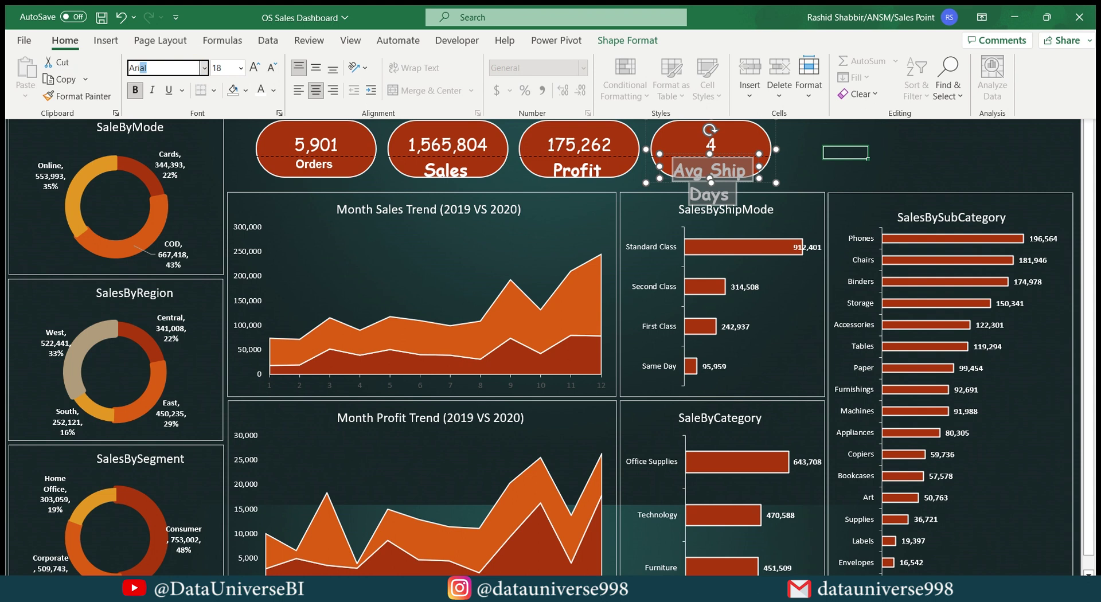
key("Return")
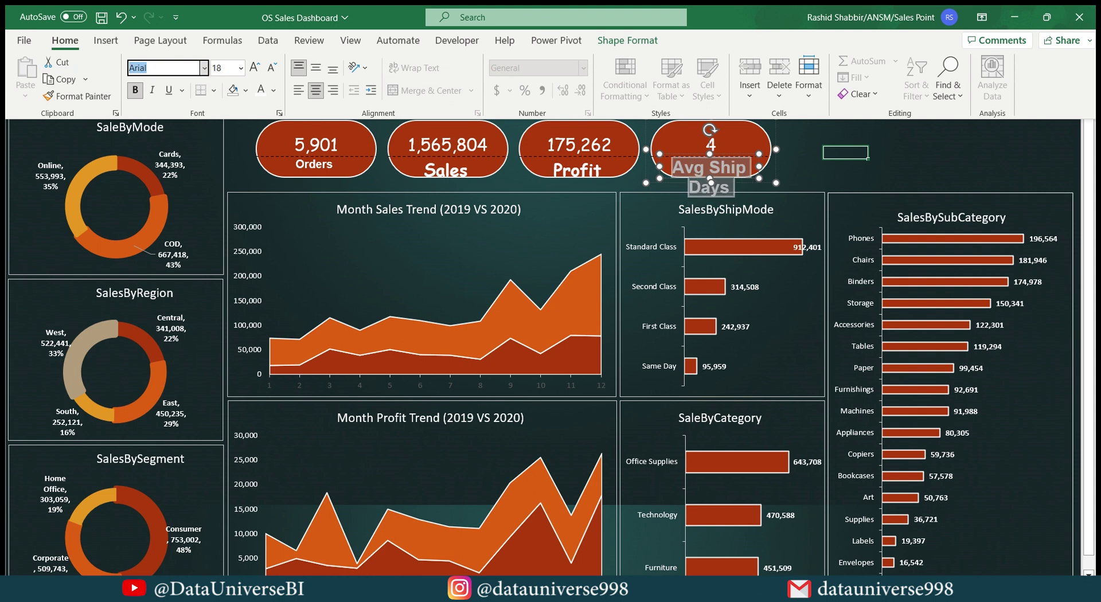
left_click(225, 67)
type("12")
key("Return")
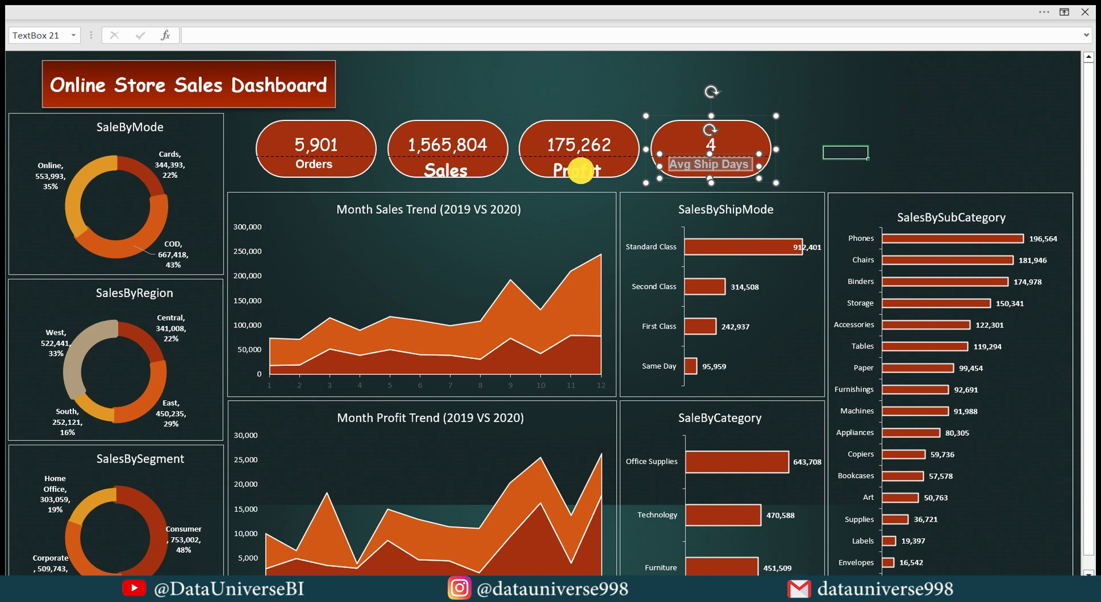
Set the Profit label to Arial, size 12.
double_click(580, 169)
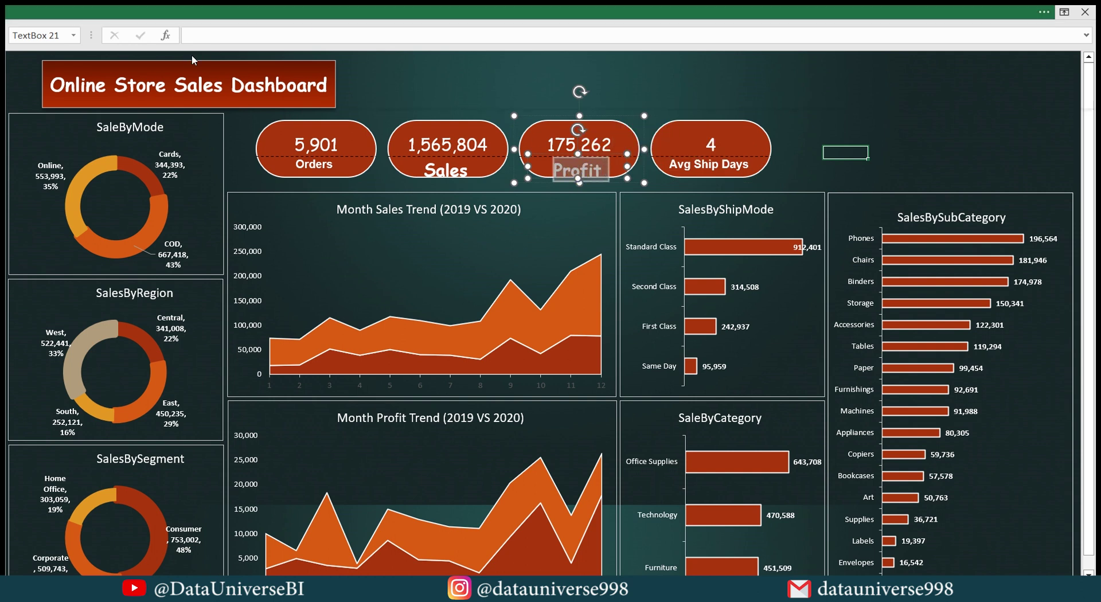
left_click(164, 13)
left_click(161, 66)
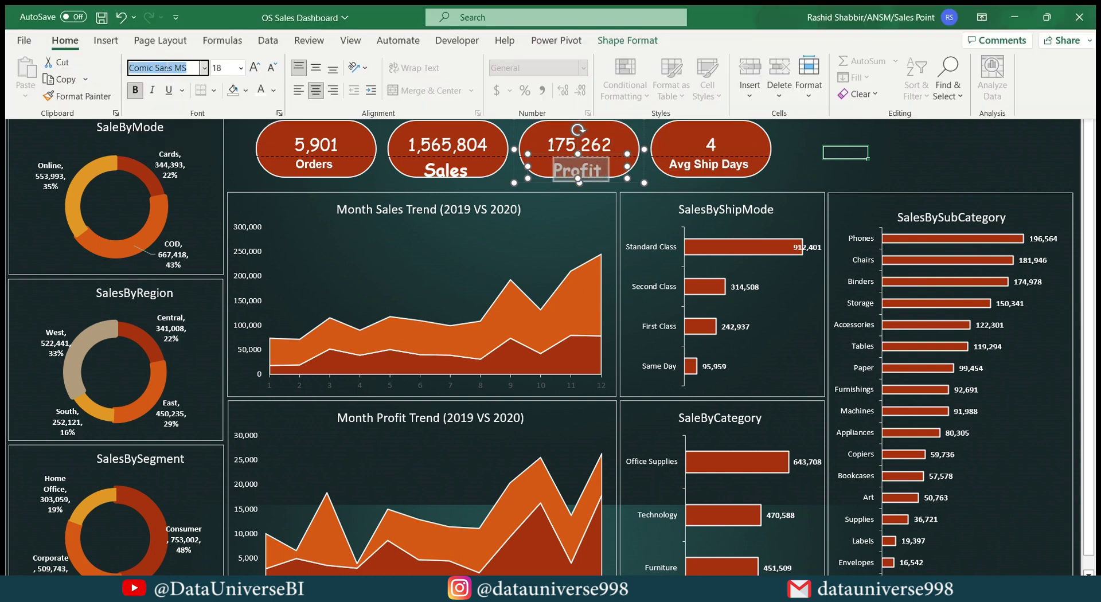
type("Arial")
key("Return")
left_click(223, 68)
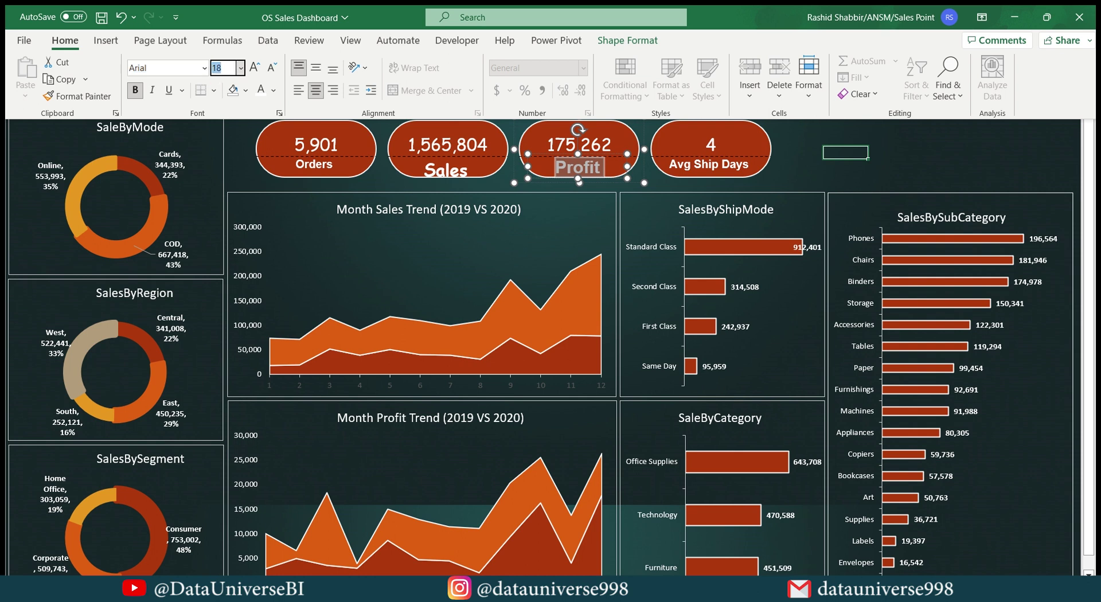
type("12")
key("Return")
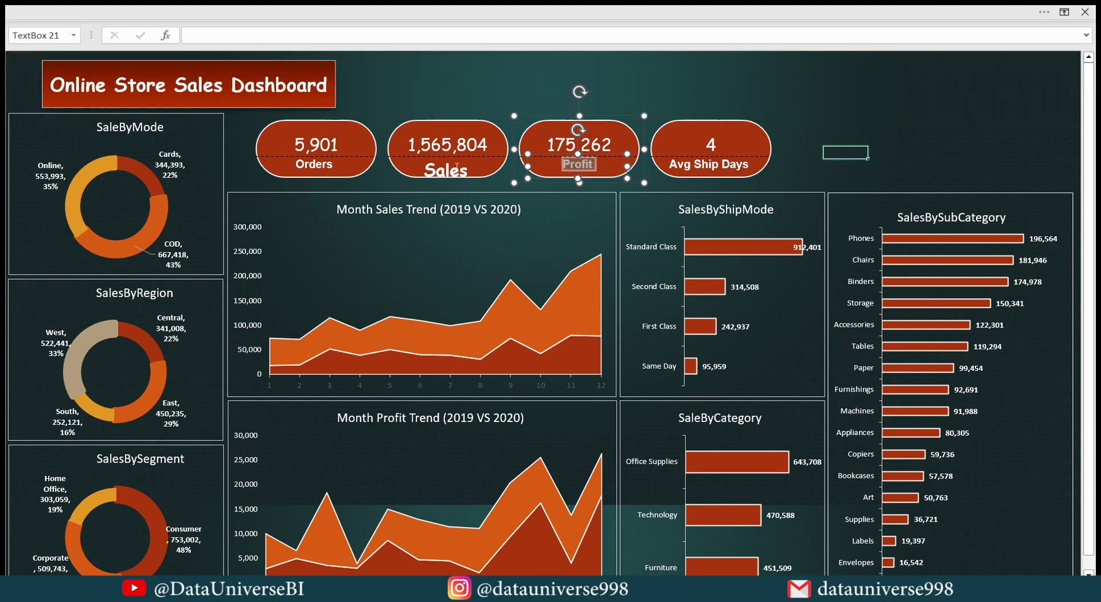
Set the Sales label to Arial, size 12.
left_click(446, 170)
left_click(165, 68)
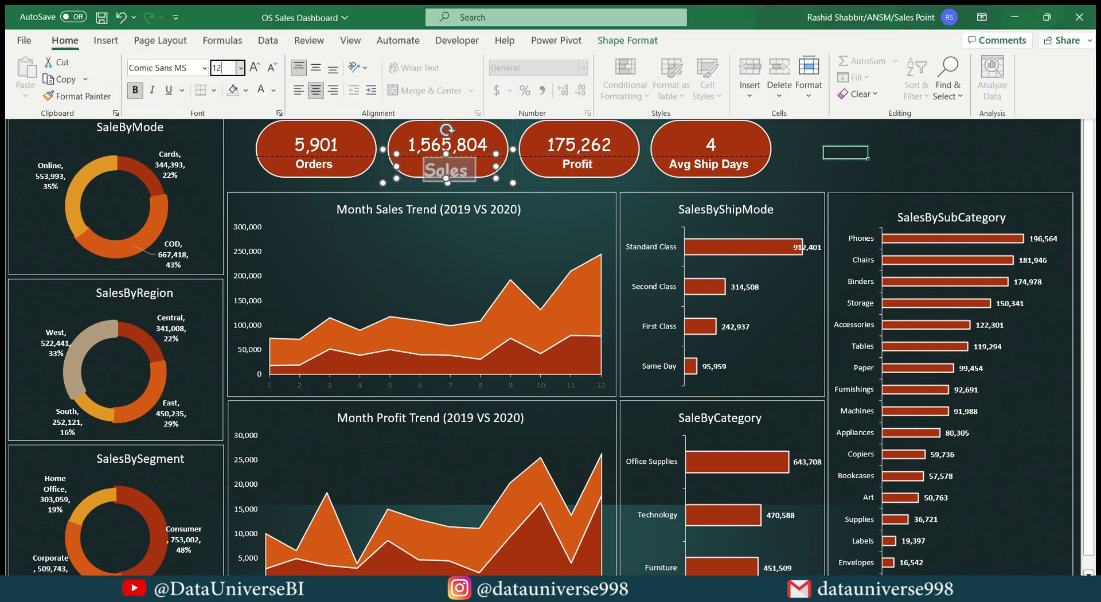
type("Arial")
key("Return")
left_click(222, 67)
type("12")
key("Return")
Select the Orders, Sales, Profit and Avg Ship Days cards together.
left_click(826, 153)
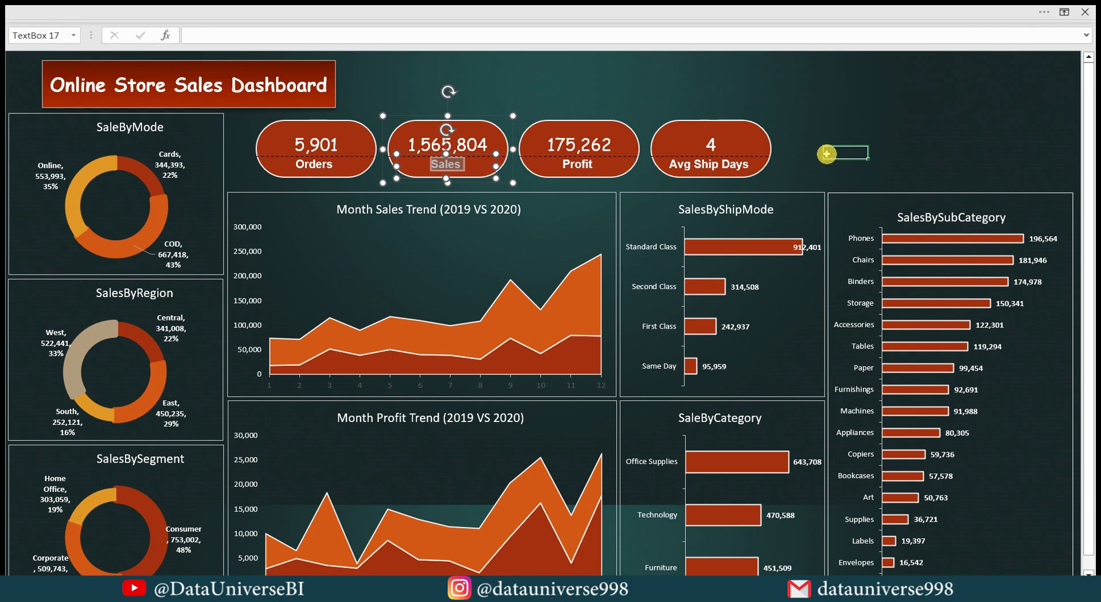
left_click(339, 131)
left_click(419, 131, "ctrl")
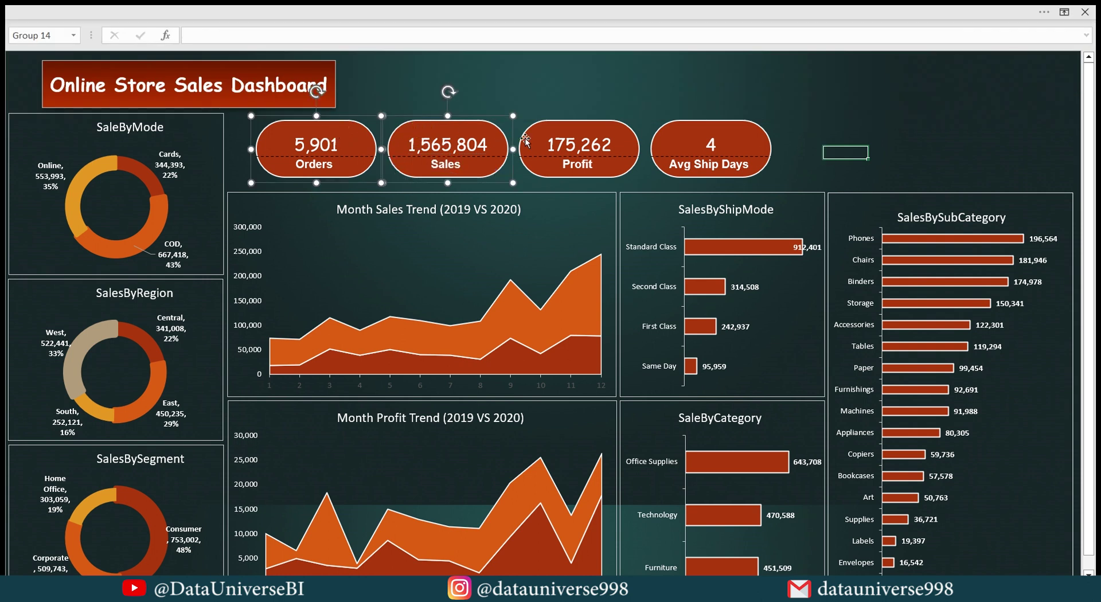
left_click(545, 131, "ctrl")
left_click(672, 129, "ctrl")
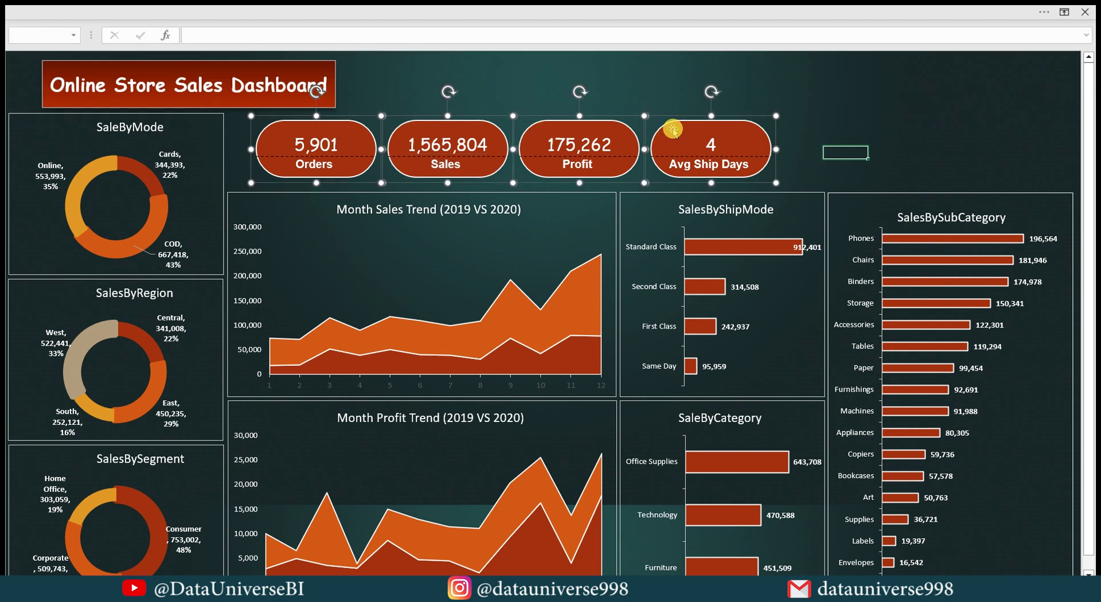
left_click(621, 11)
Give the four KPI cards a dark variation gradient fill.
left_click(621, 42)
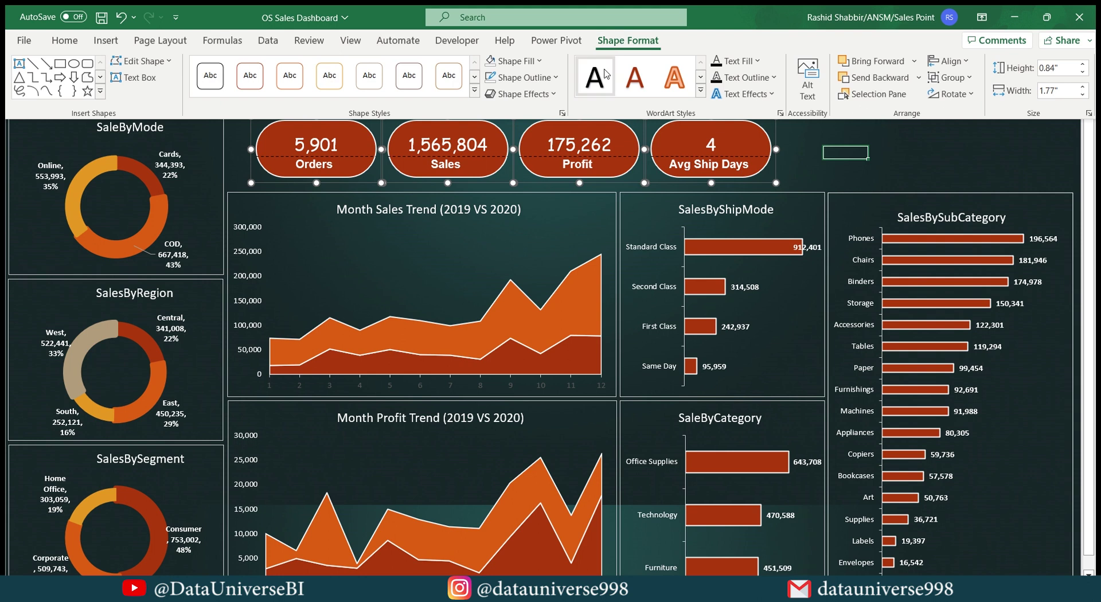
left_click(515, 60)
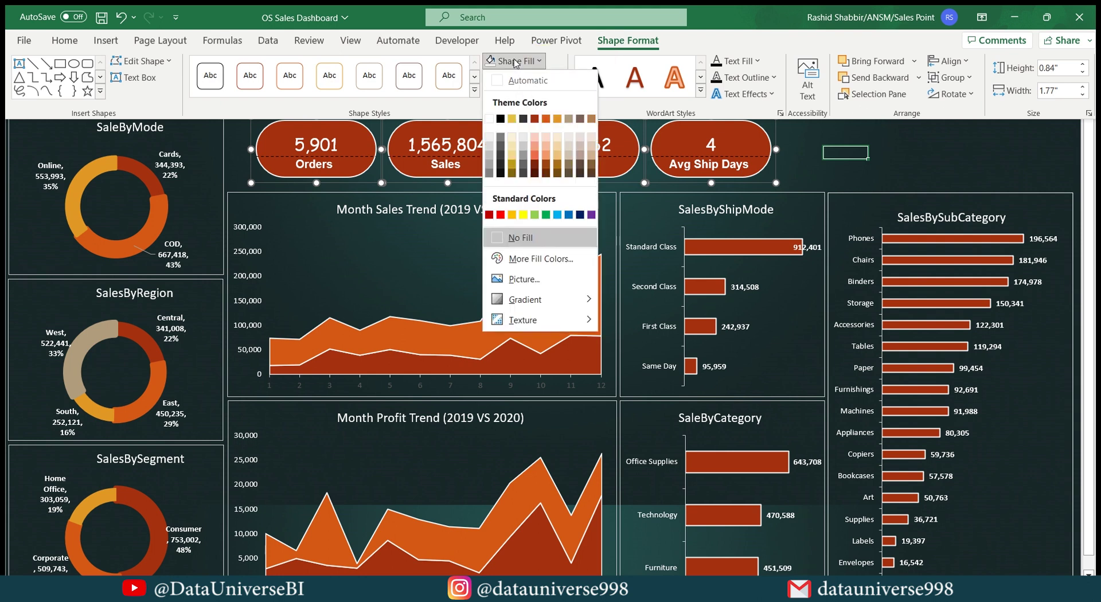
mouse_move(572, 302)
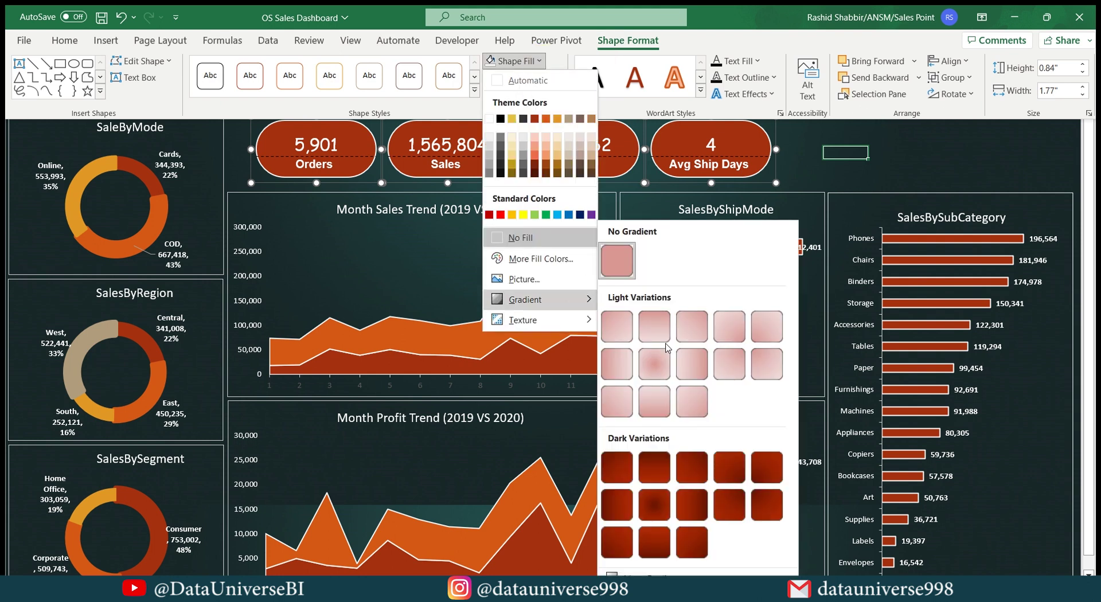
left_click(657, 462)
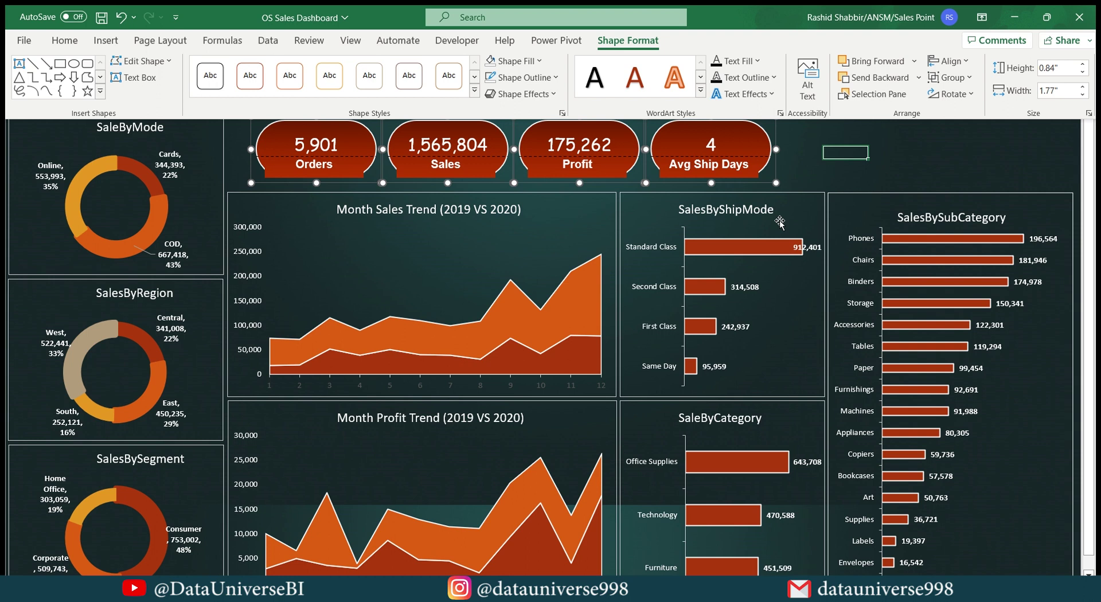
left_click(826, 169)
Set the Avg Ship Days label box to No Fill and No Outline.
left_click(712, 167)
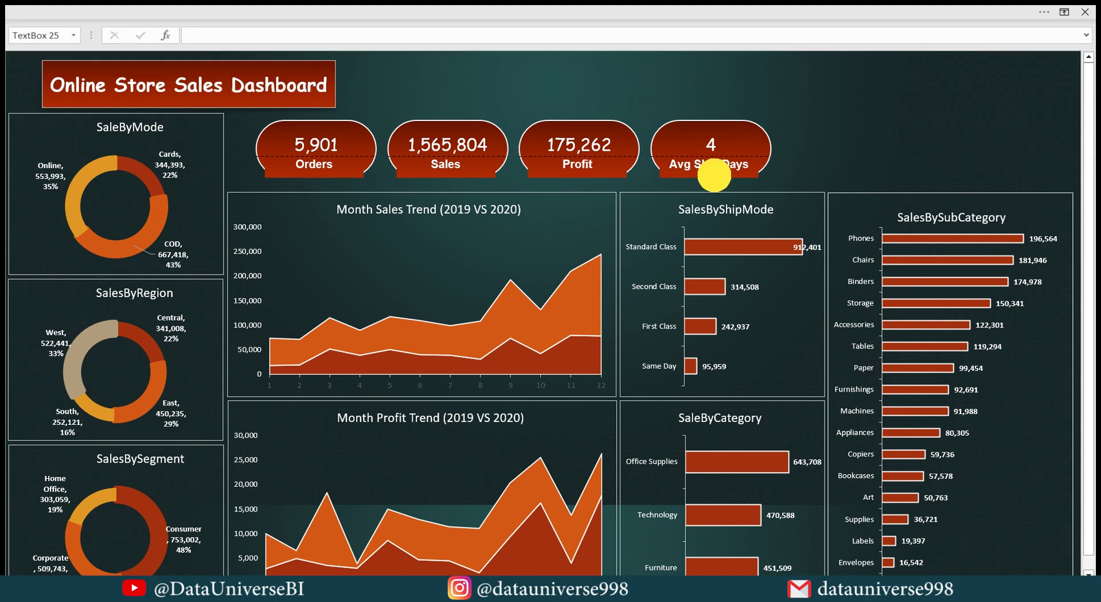
left_click(642, 16)
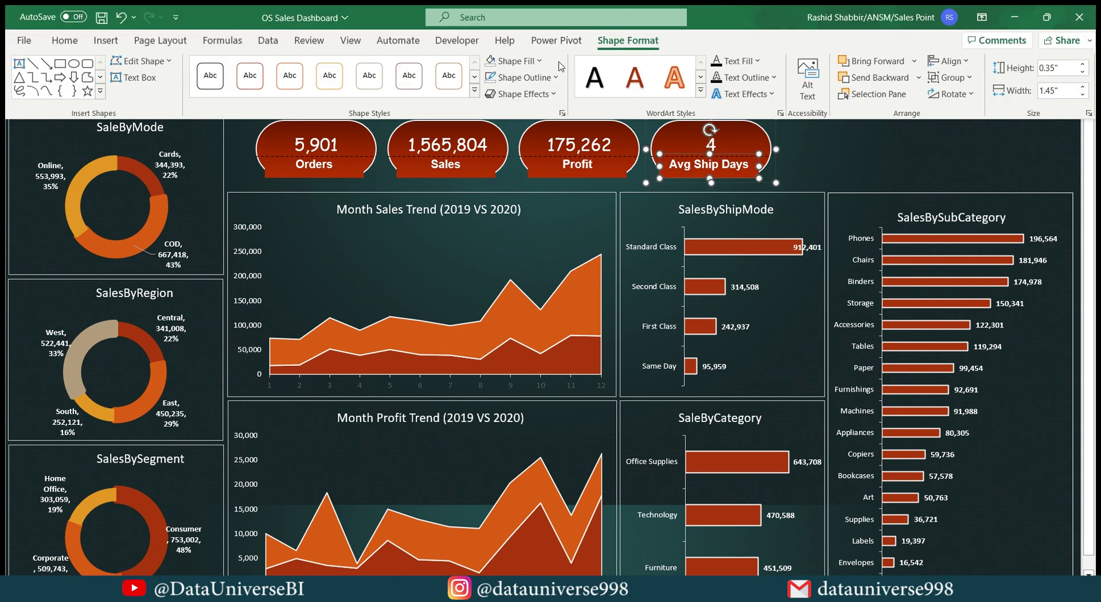
left_click(513, 61)
left_click(520, 241)
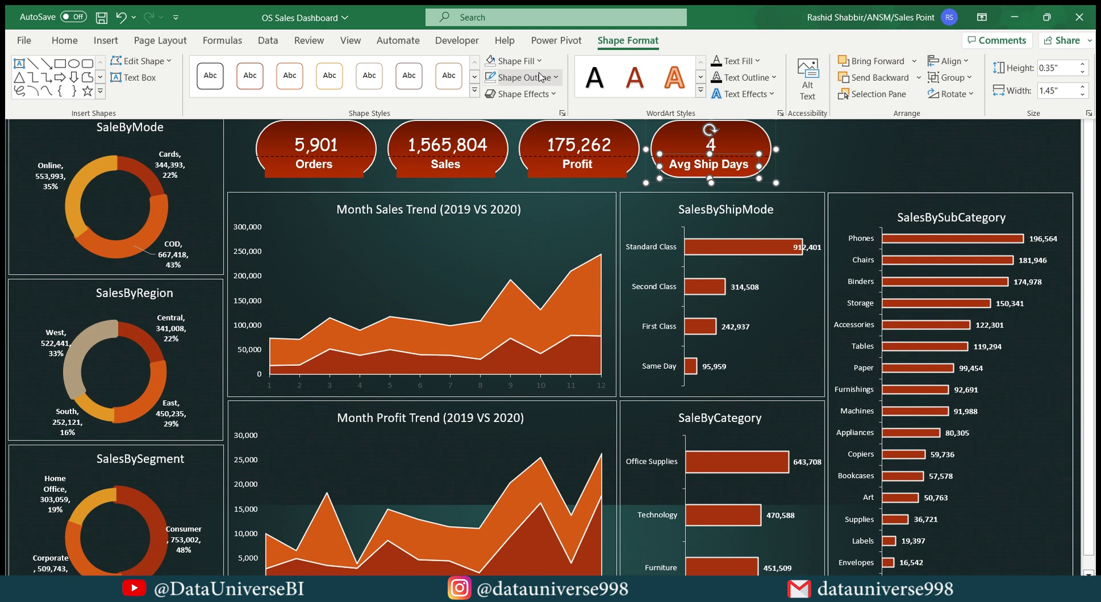
left_click(556, 77)
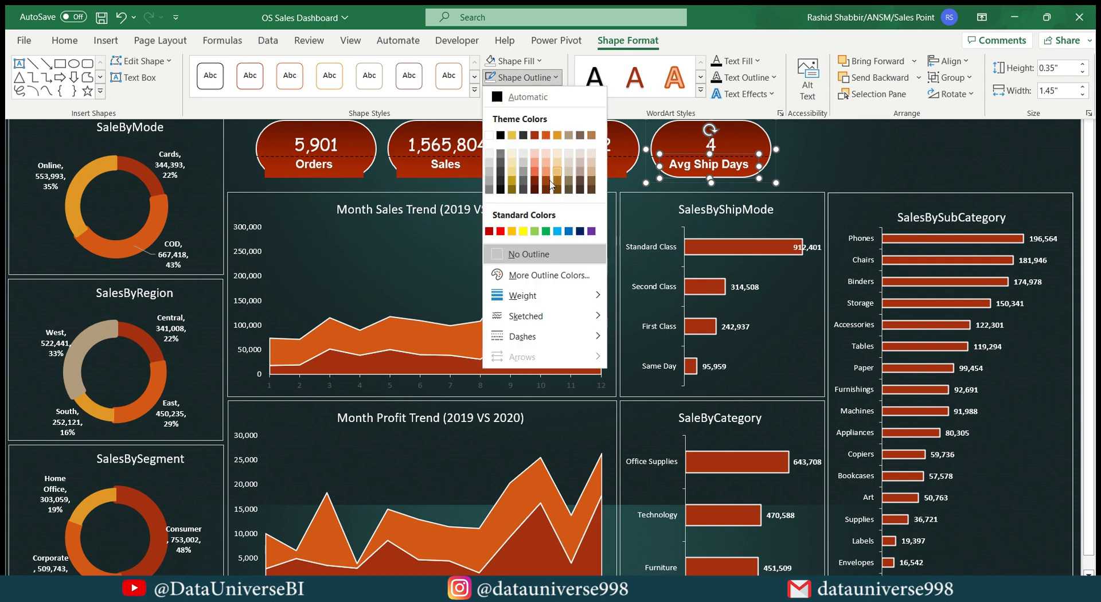
left_click(518, 253)
key("ctrl+shift+F1")
Set the Profit label box to No Fill.
left_click(569, 166)
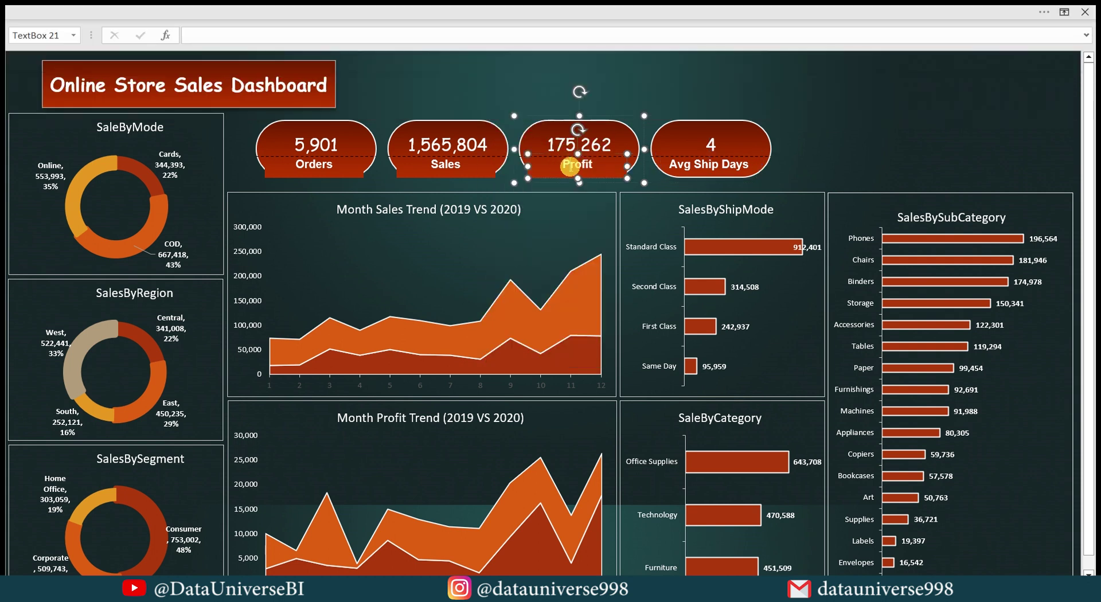
left_click(550, 12)
left_click(512, 61)
left_click(528, 73)
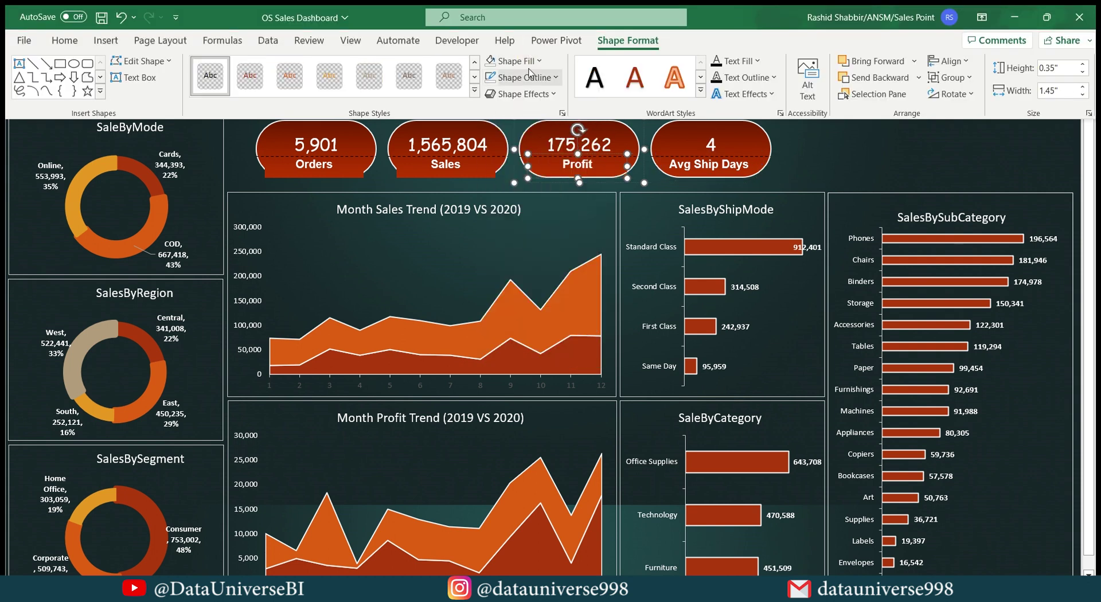
Set the Sales label box to No Outline and No Fill.
left_click(452, 156)
left_click(516, 11)
left_click(522, 78)
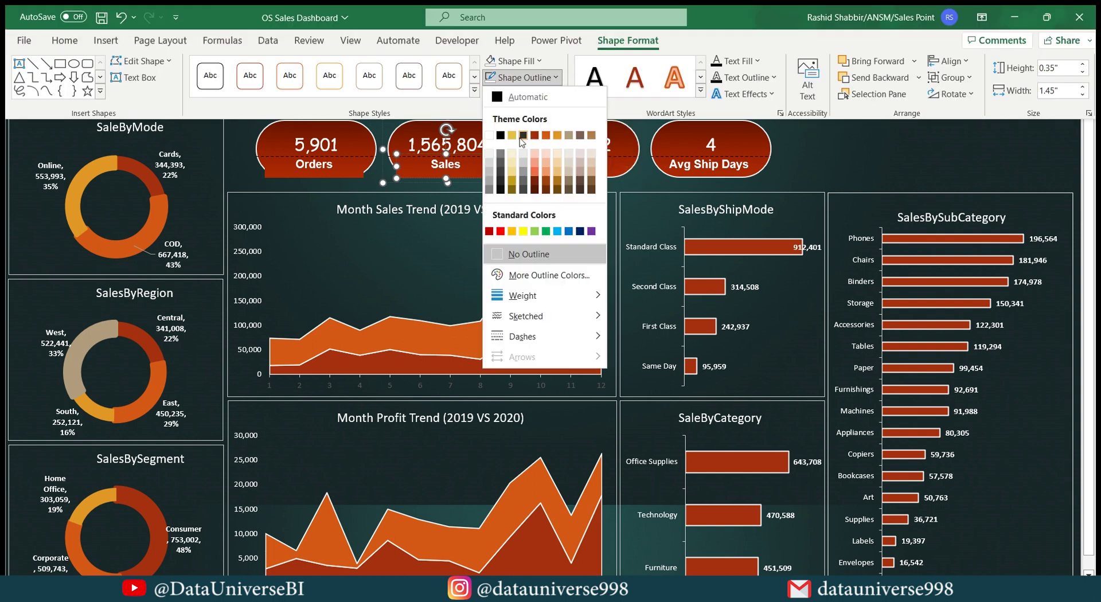
left_click(510, 253)
left_click(538, 61)
left_click(516, 232)
Set the Orders label box to No Fill.
left_click(338, 159)
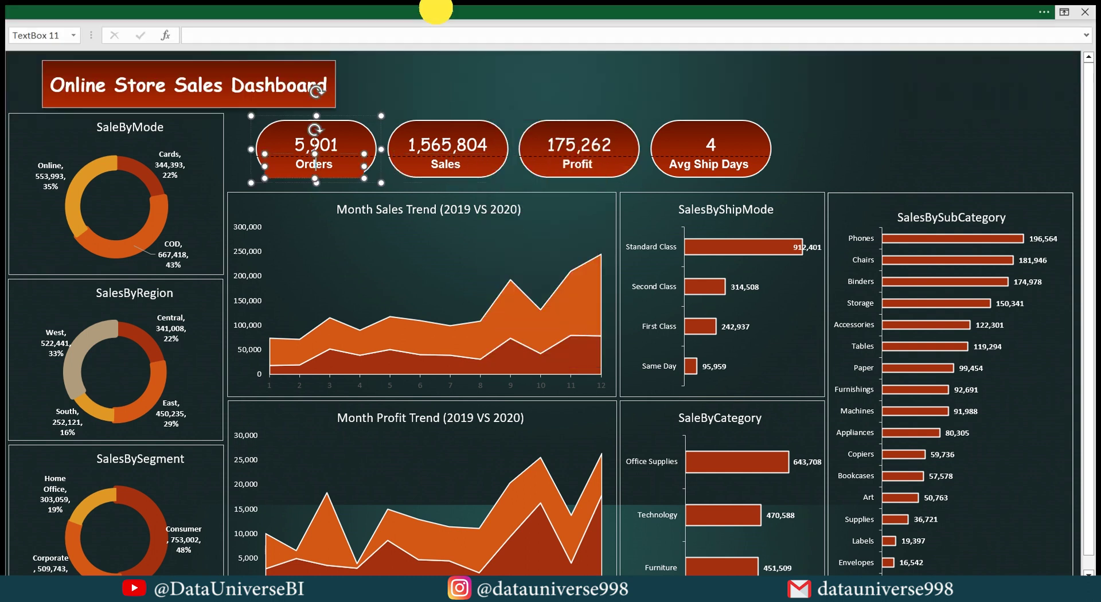
left_click(435, 8)
left_click(512, 60)
left_click(513, 233)
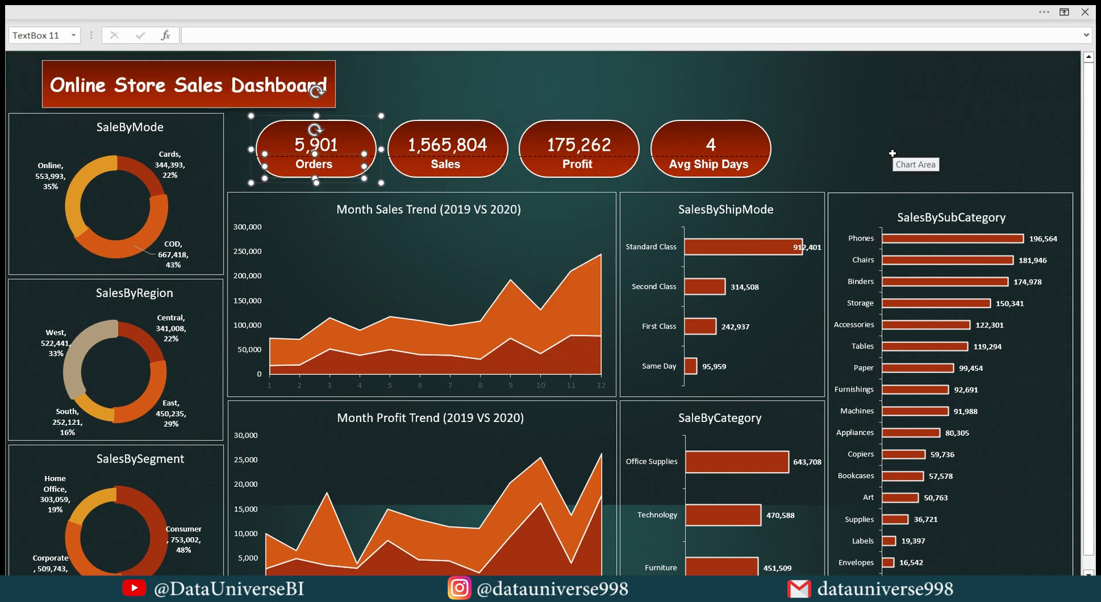
left_click(872, 143)
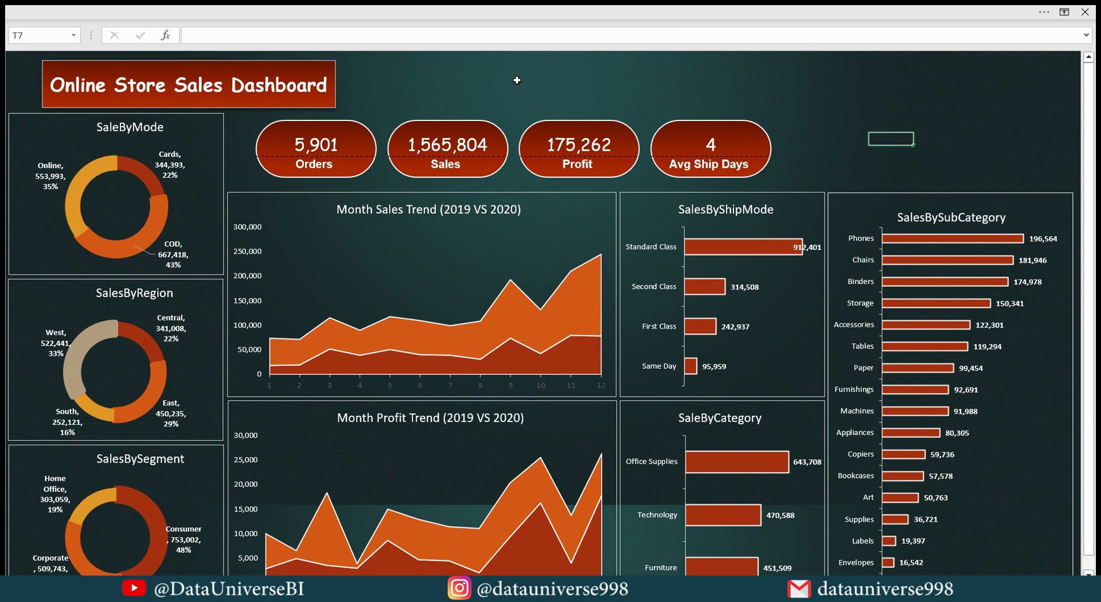
Group the Orders, Sales, Profit and Avg Ship Days cards into one object.
left_click(334, 142)
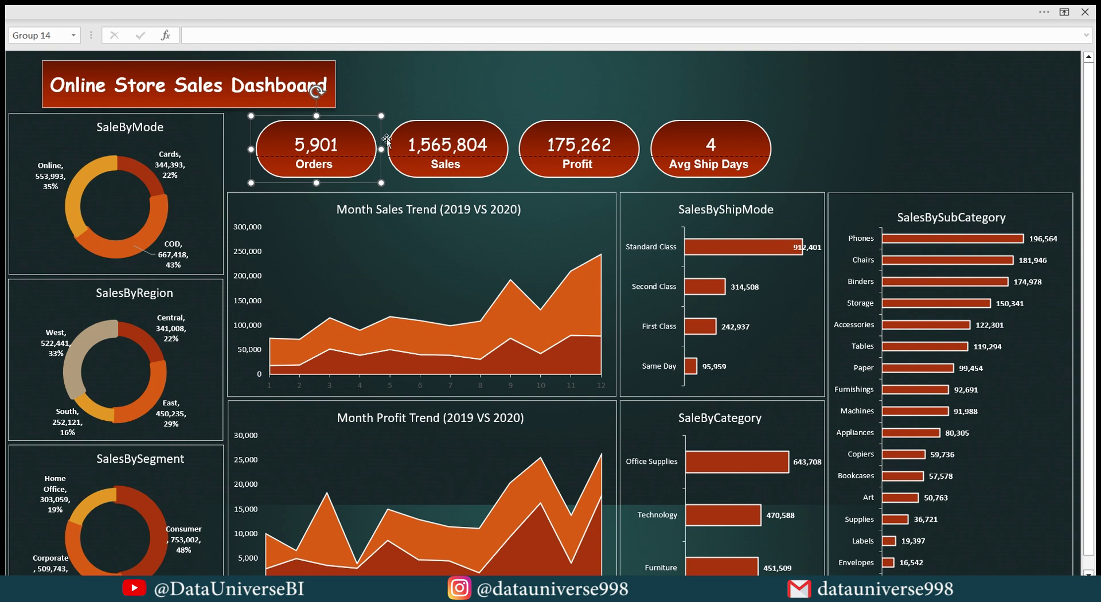
left_click(411, 135, "ctrl")
left_click(536, 136, "ctrl")
left_click(654, 138, "ctrl")
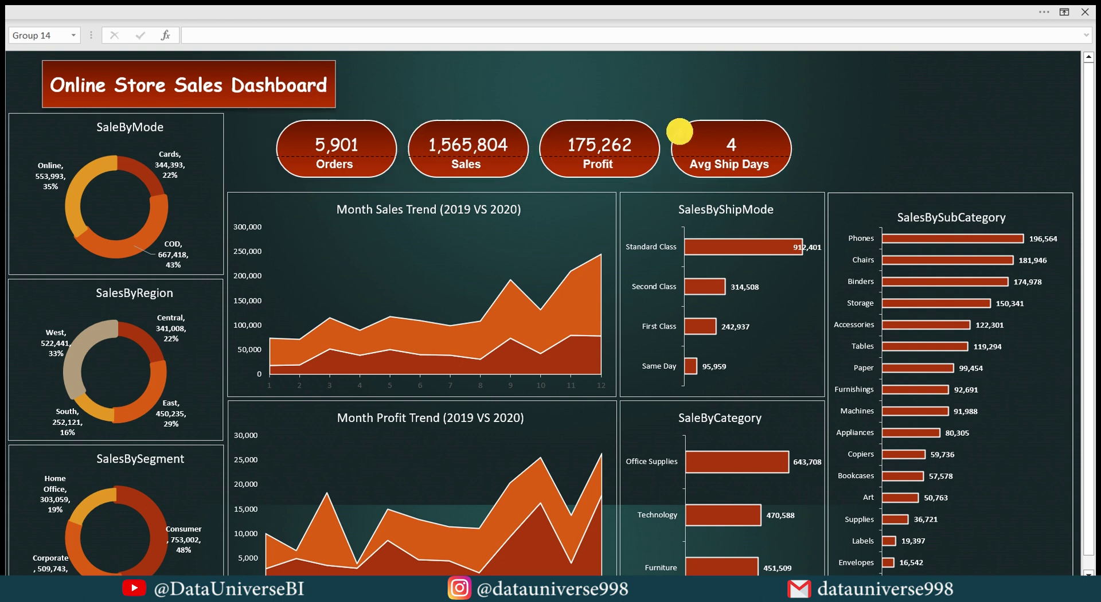
right_click(696, 130)
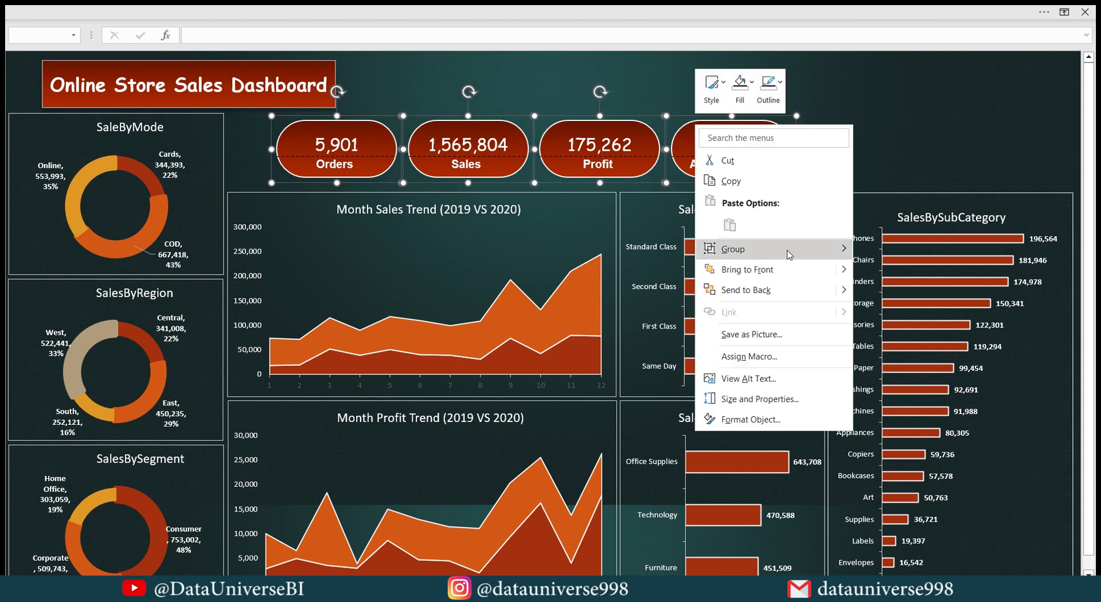
mouse_move(740, 248)
left_click(885, 249)
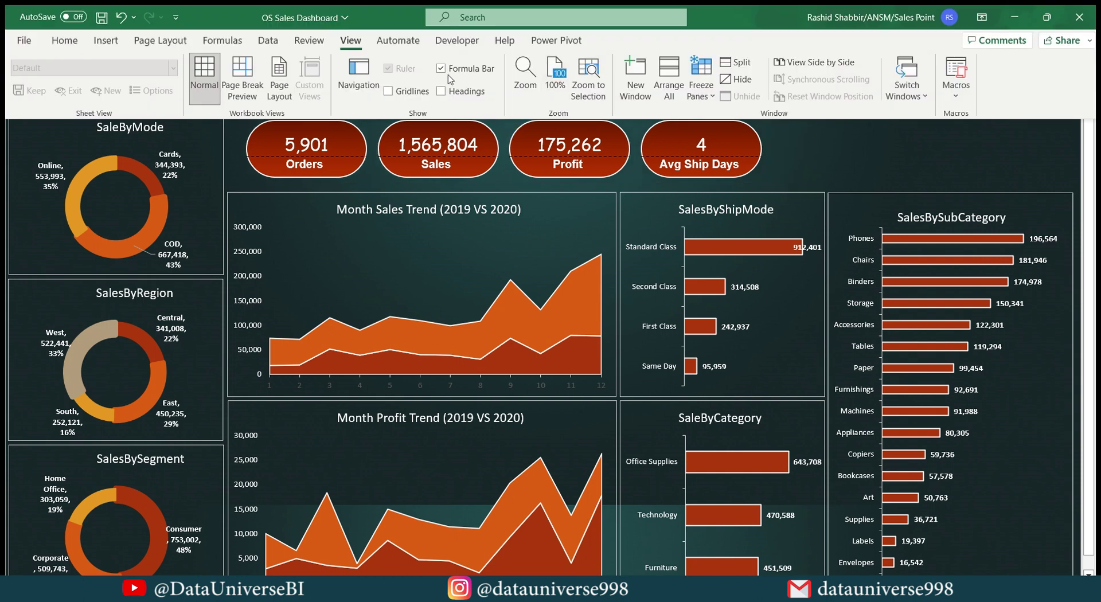
scroll(847, 163, "down", 1)
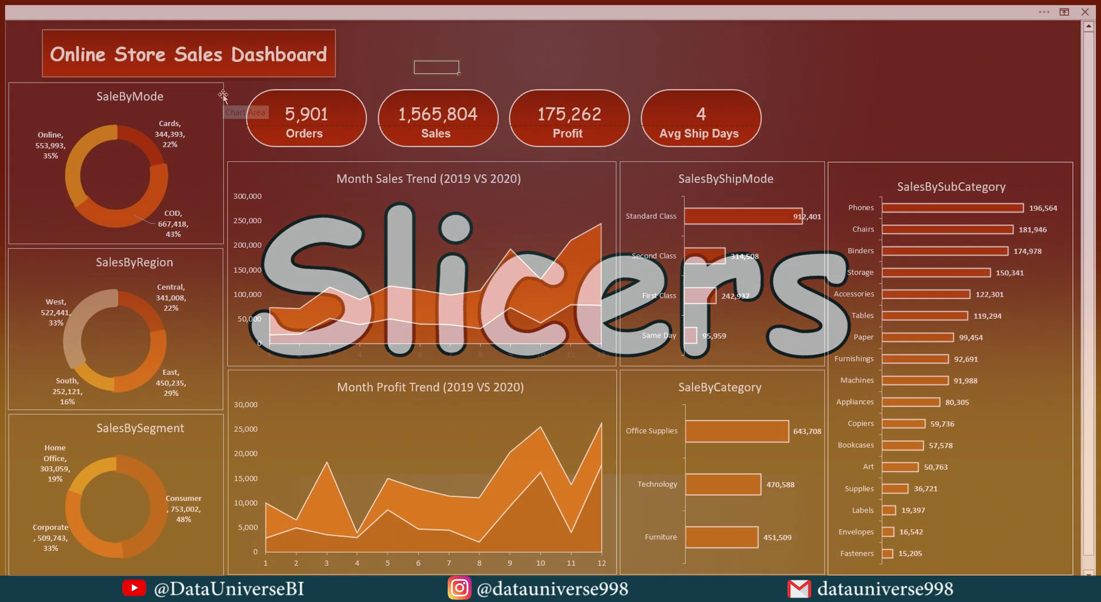
Start Insert Slicer from the SaleByMode chart and tick the Region field.
left_click(223, 95)
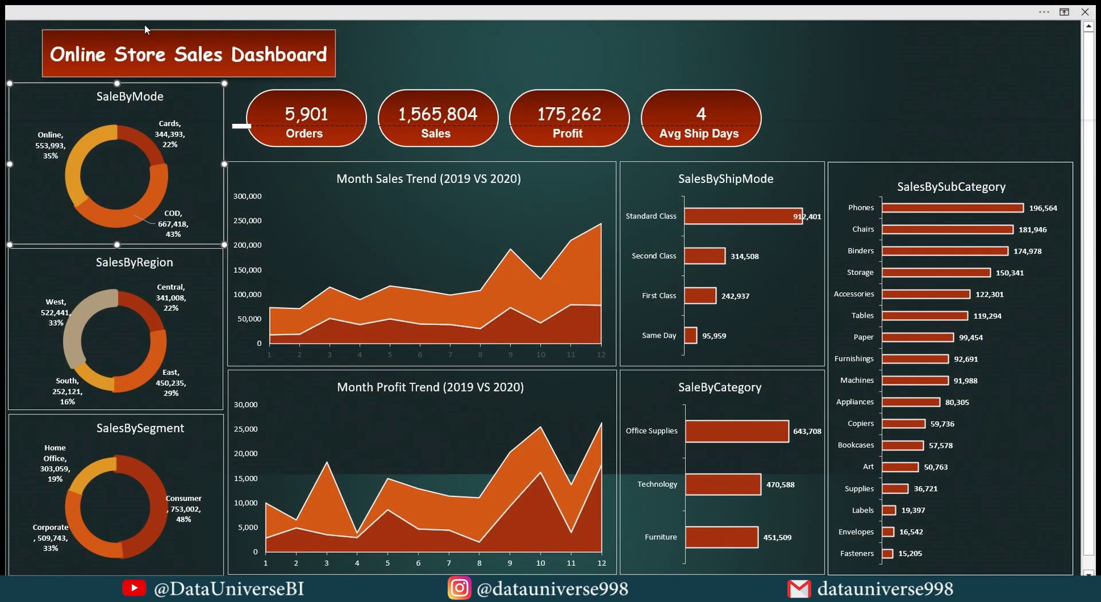
left_click(108, 9)
left_click(106, 40)
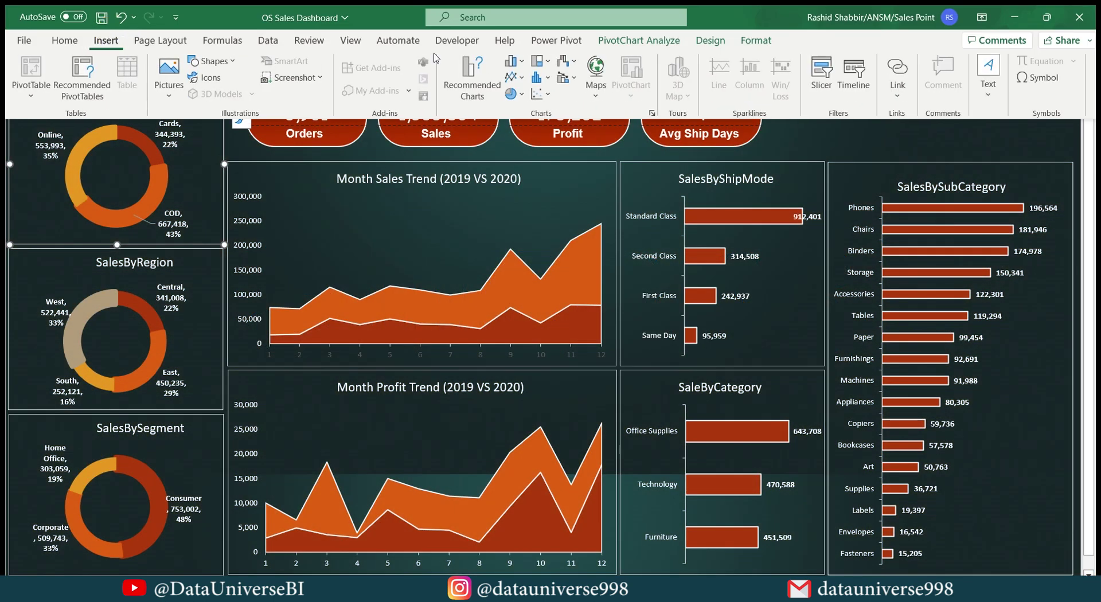
left_click(822, 74)
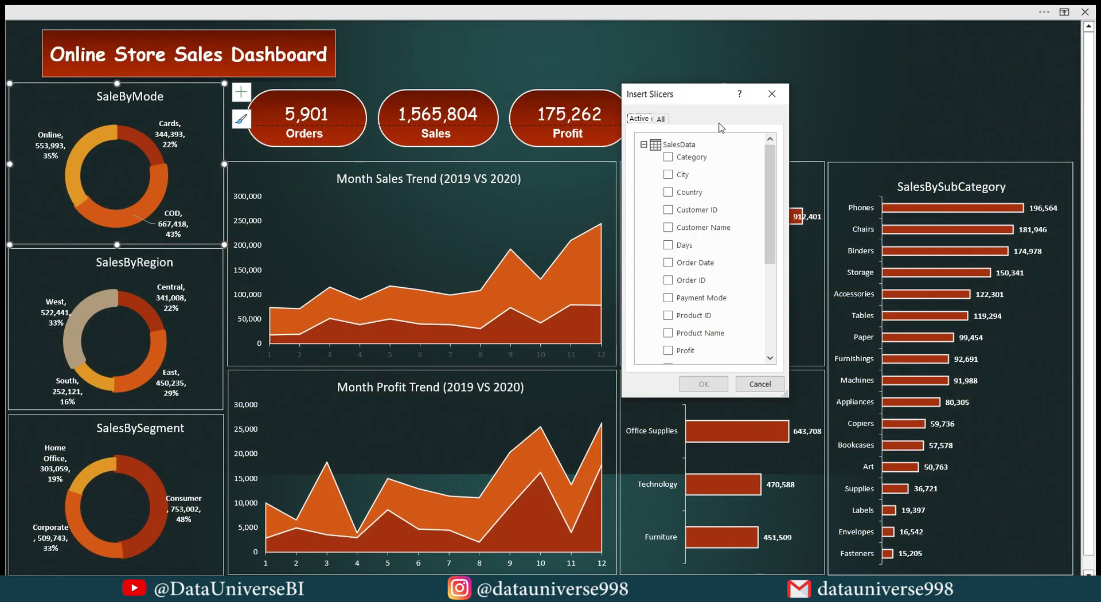
double_click(648, 144)
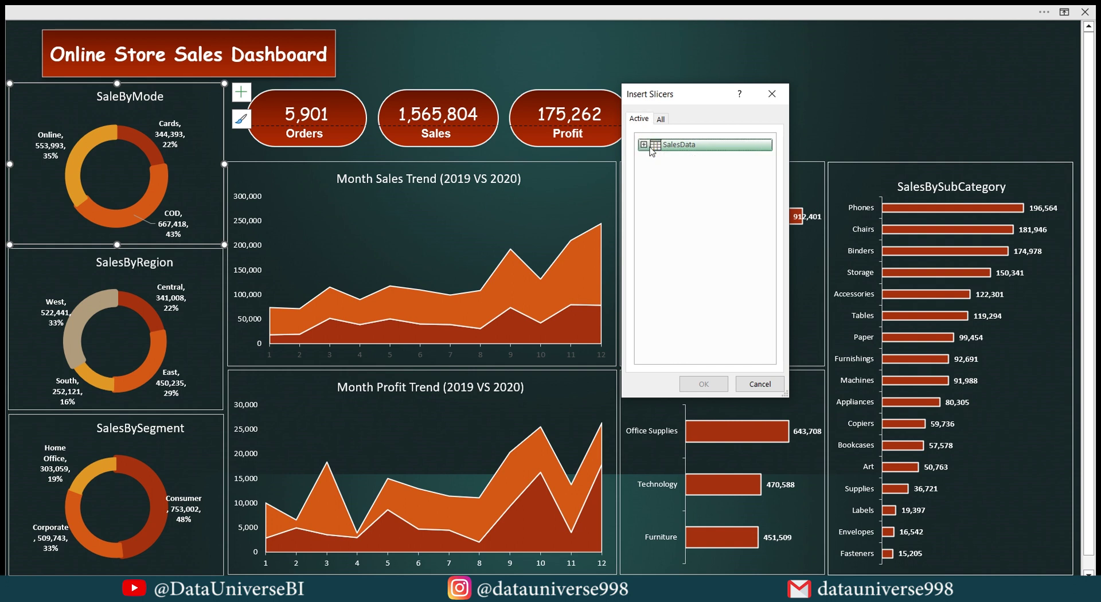
left_click(661, 119)
left_click(642, 143)
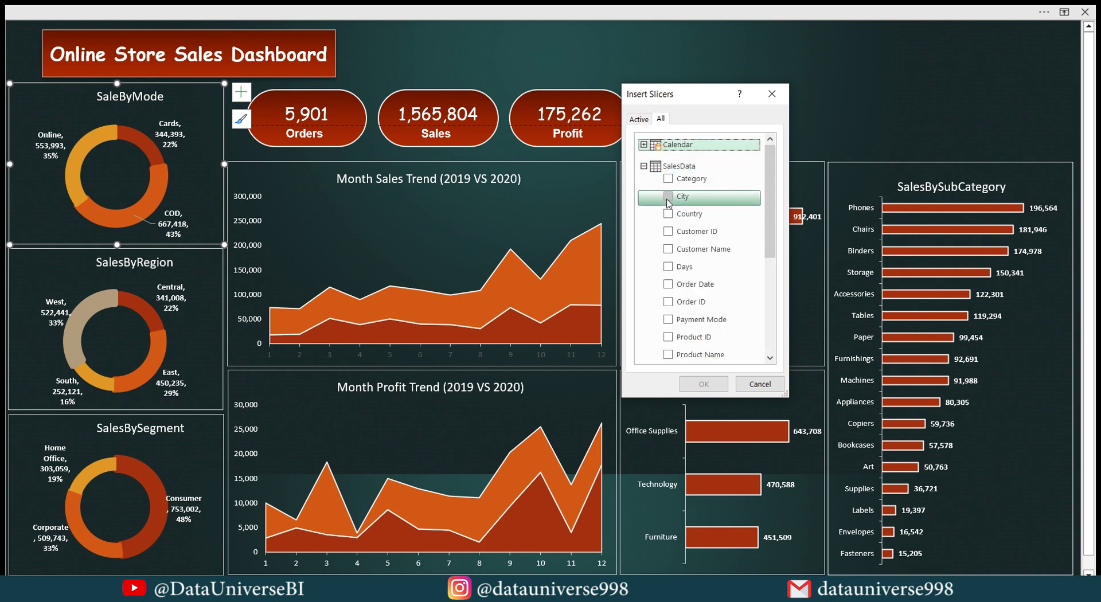
left_click_drag(768, 232, 769, 183)
left_click(668, 252)
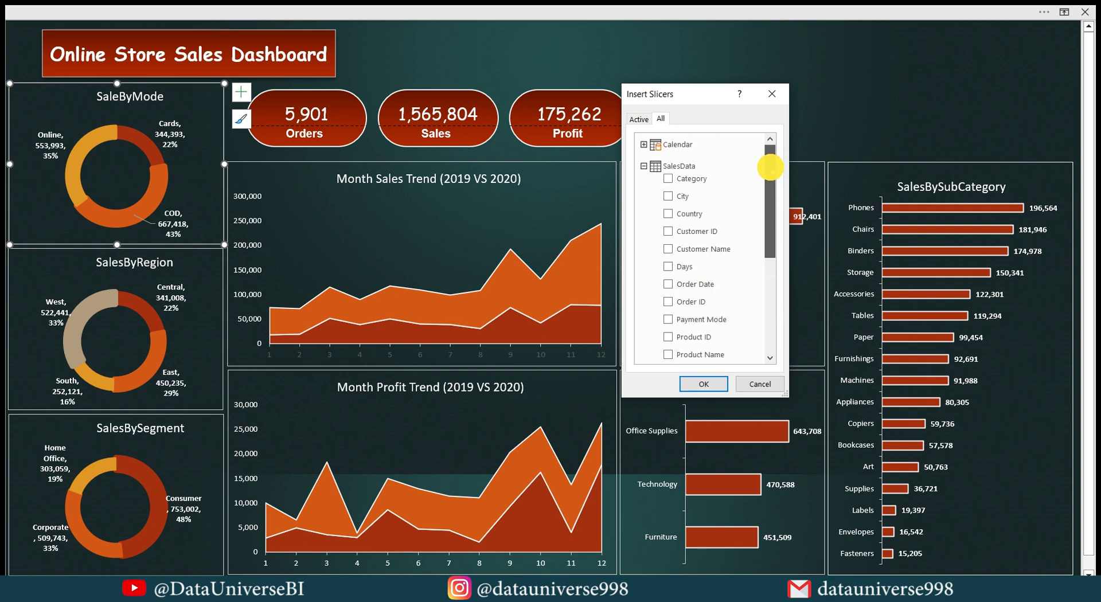
Add Calendar Year and Month Number slicers and create all three.
left_click(643, 144)
left_click(681, 172)
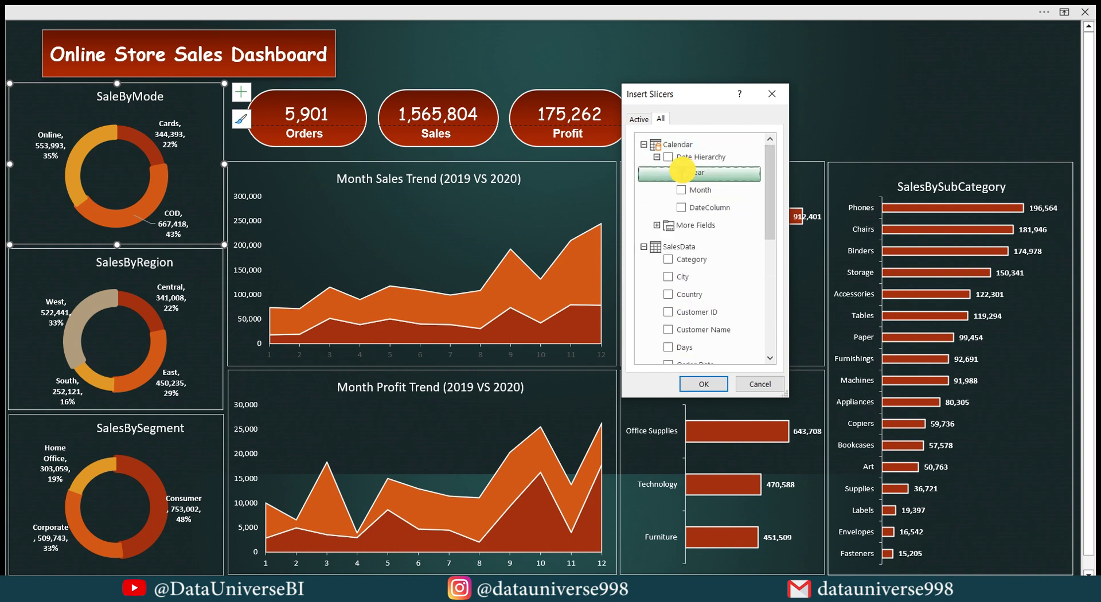
left_click(657, 225)
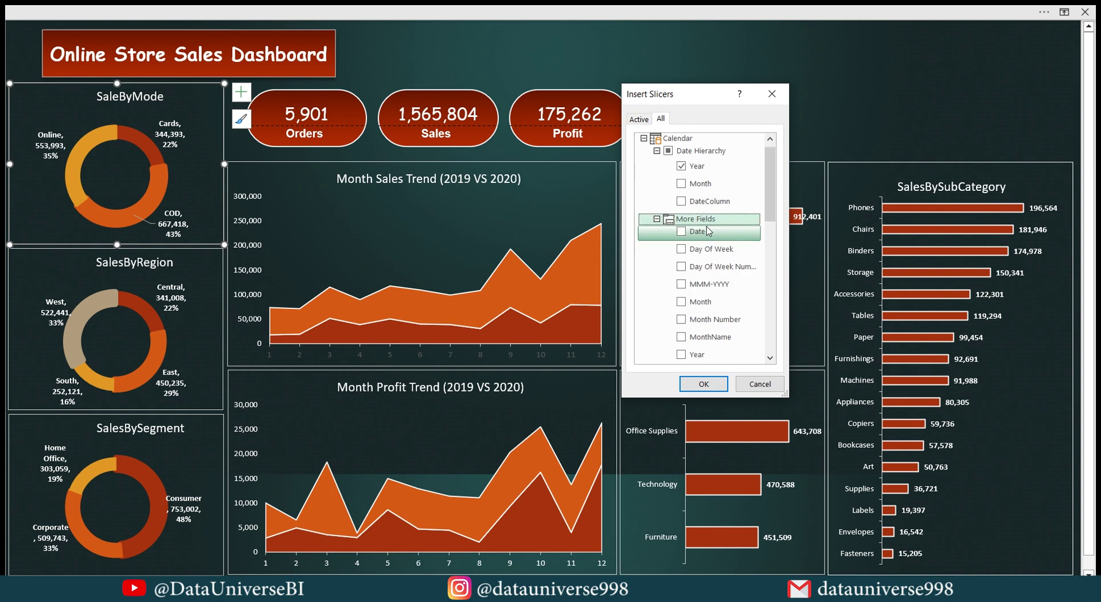
left_click_drag(767, 190, 767, 213)
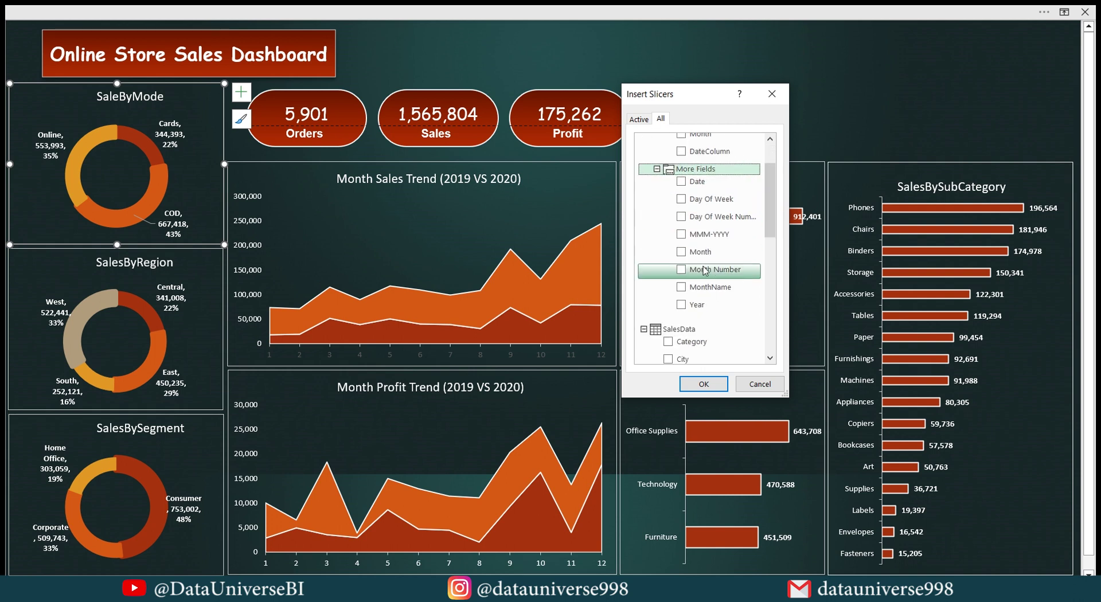
left_click(680, 269)
left_click(703, 383)
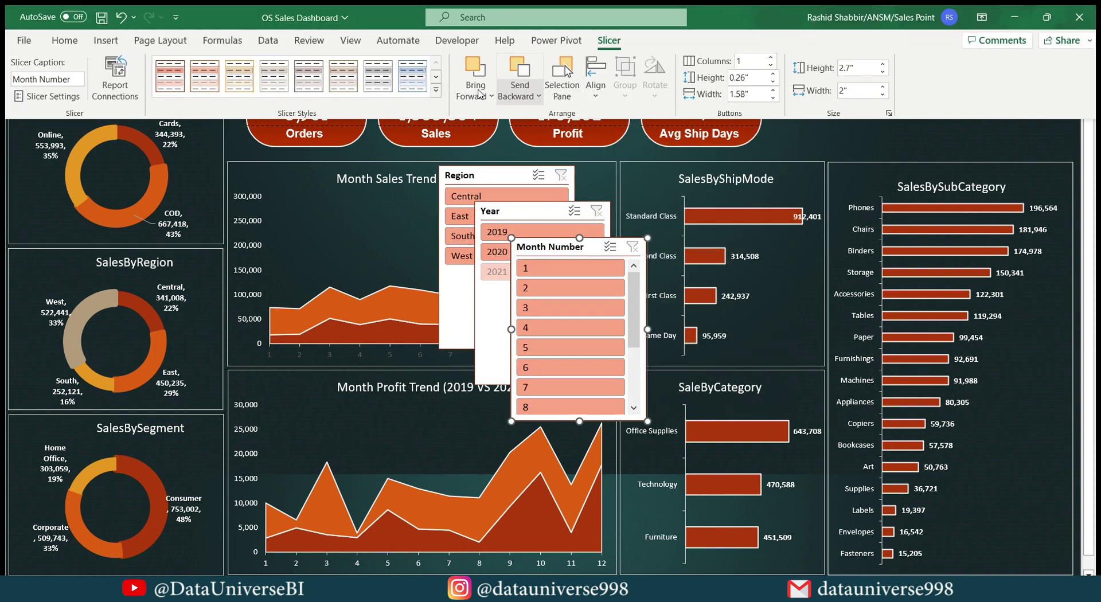
Apply the first dark slicer style to the Month Number, Year and Region slicers.
left_click(432, 92)
left_click(182, 165)
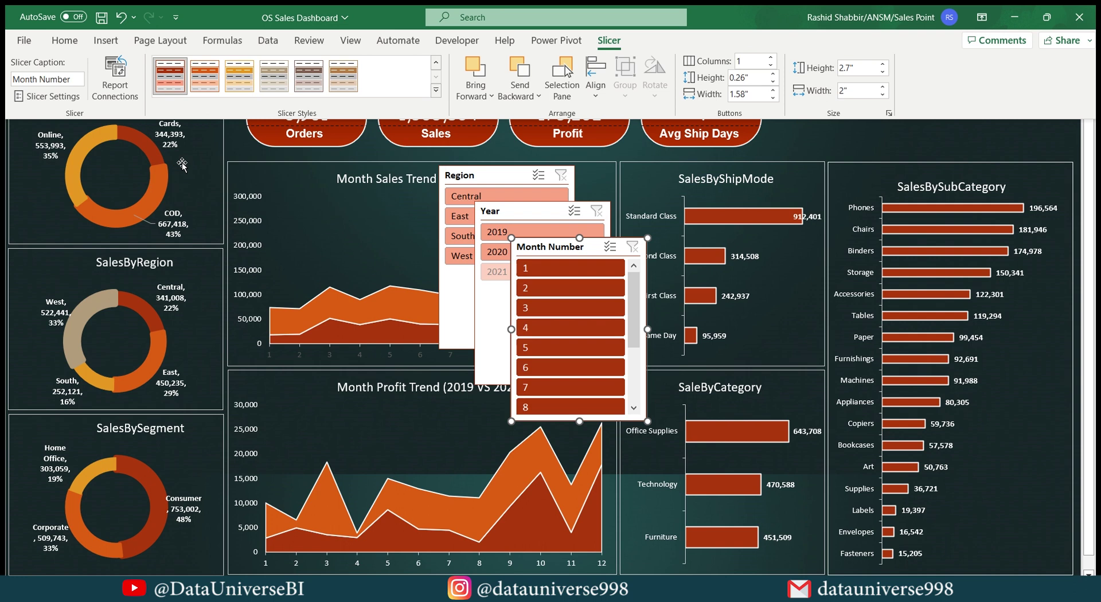
left_click(498, 209)
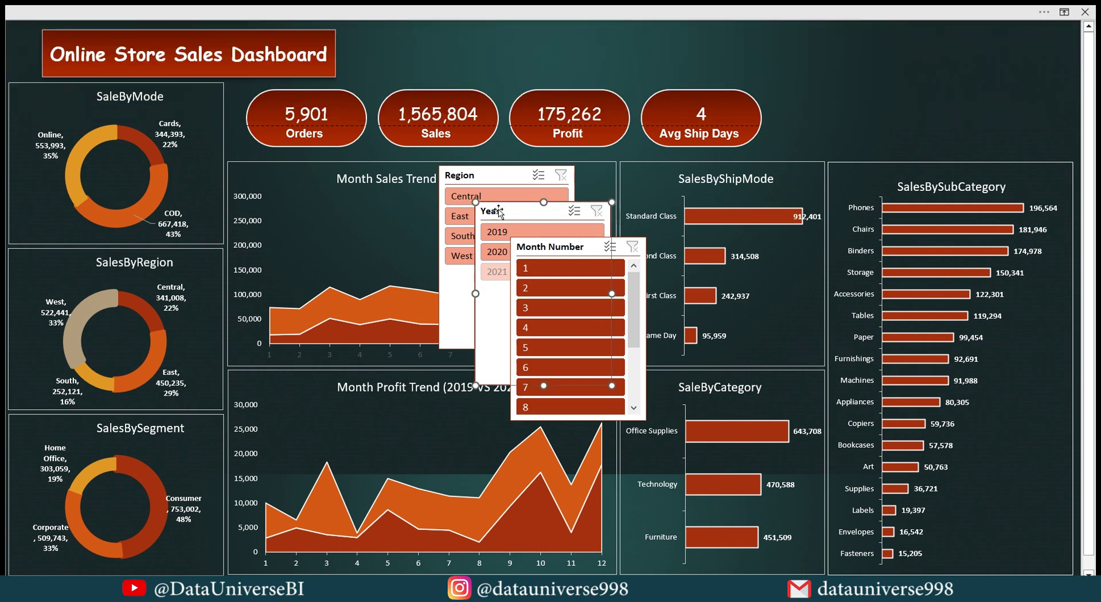
left_click(492, 177, "ctrl")
left_click(455, 12)
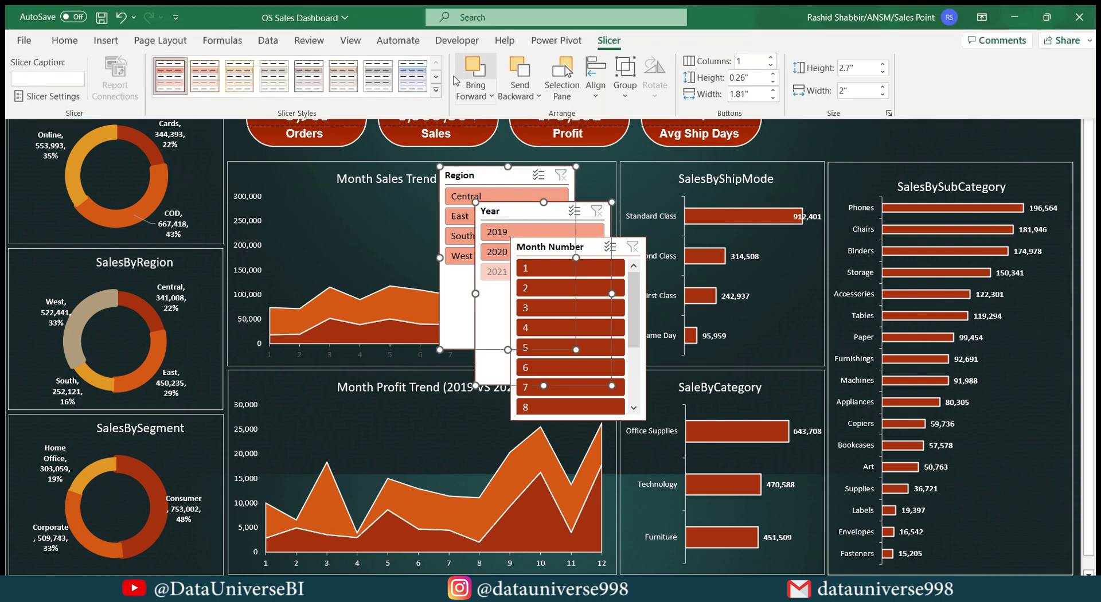
left_click(434, 91)
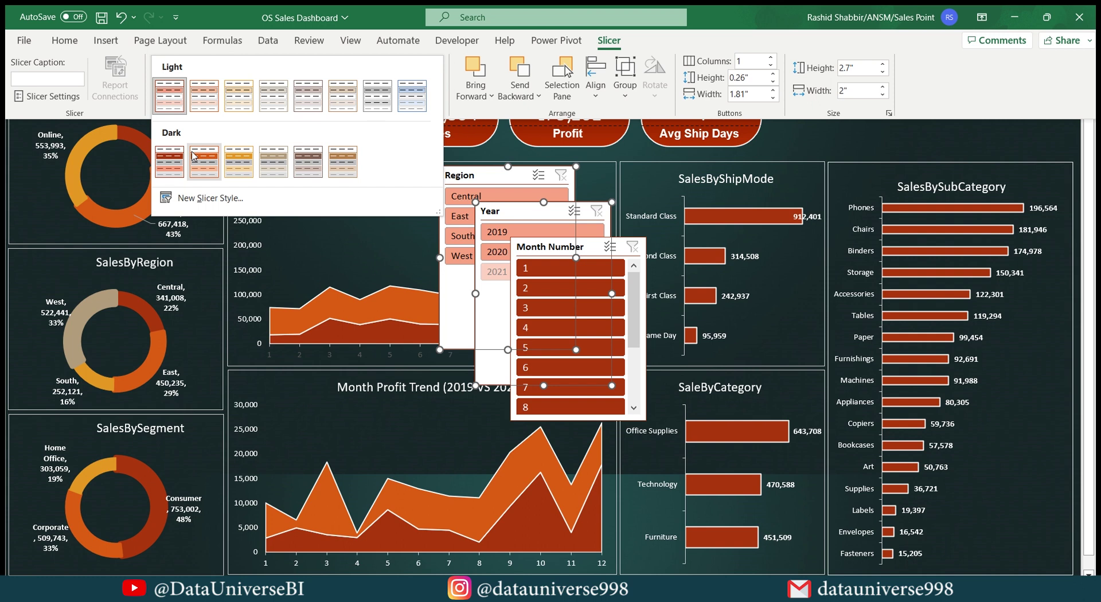
left_click(181, 161)
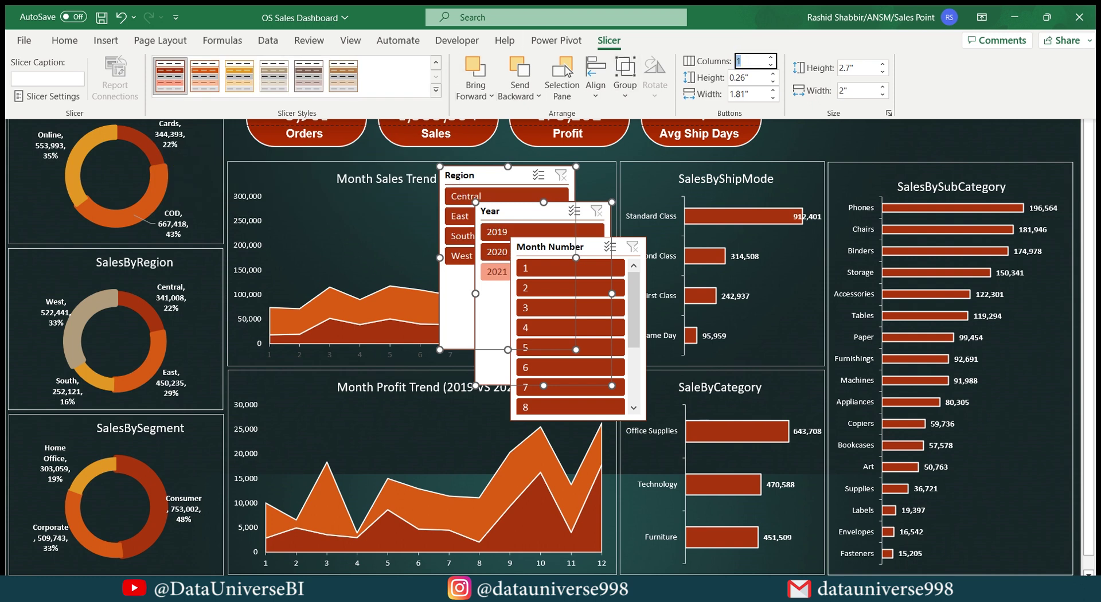
Lay out Region and Year in 2 columns and move them to the top right.
key("Return")
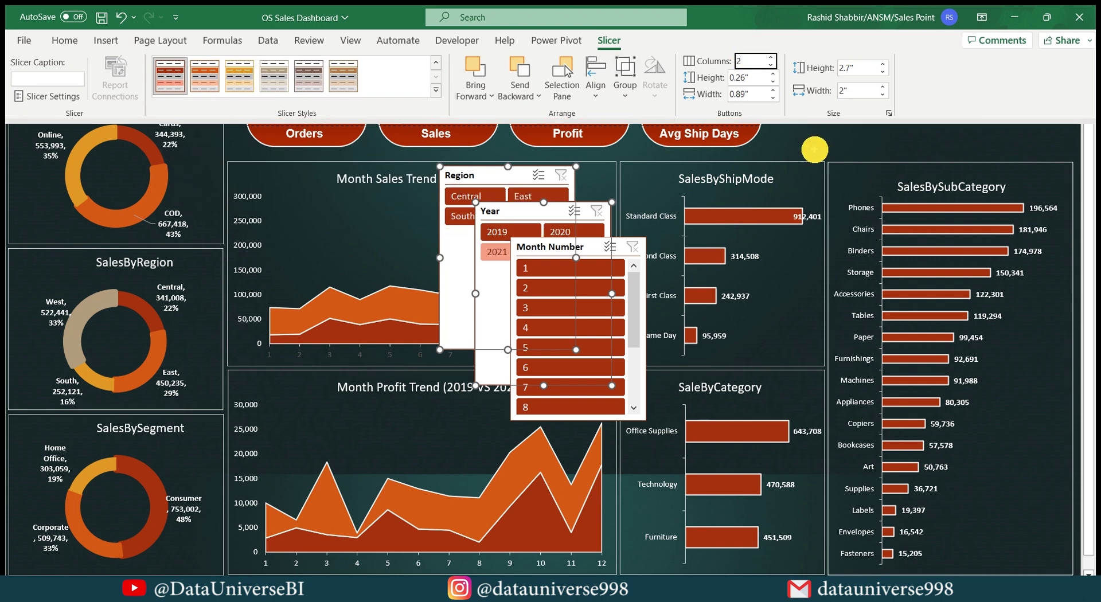
key("Escape")
left_click_drag(483, 182, 653, 39)
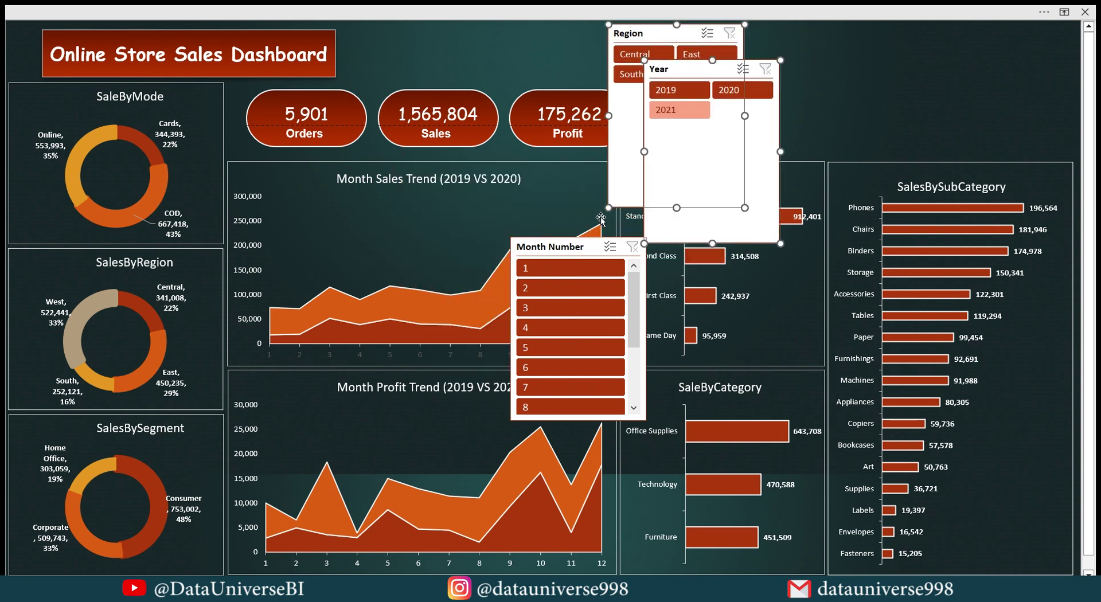
Turn on Hide items with no data in the Month Number slicer's settings.
right_click(572, 245)
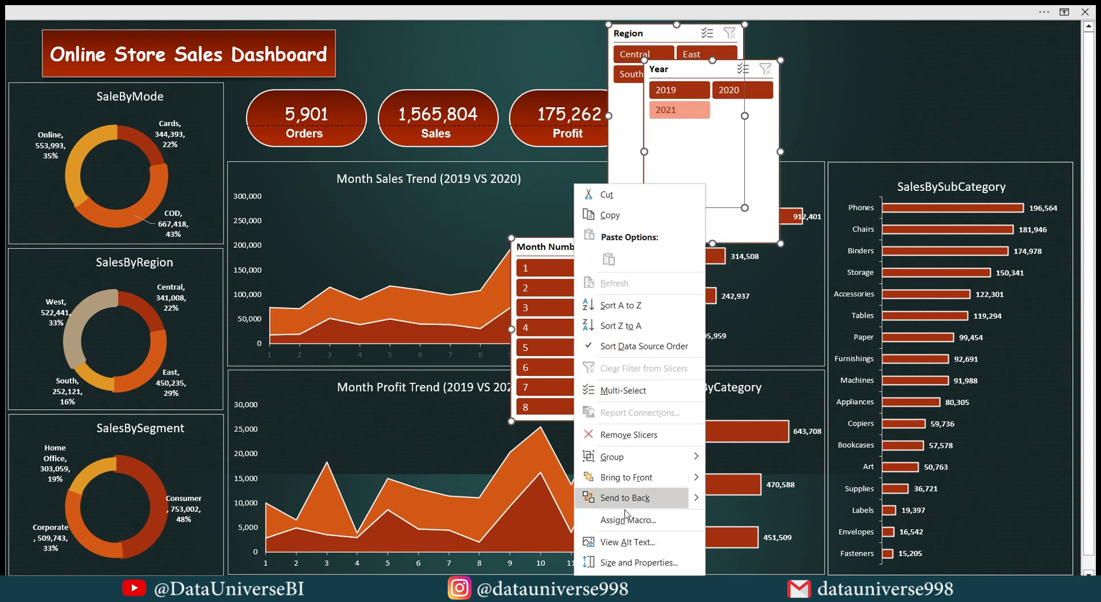
left_click(627, 583)
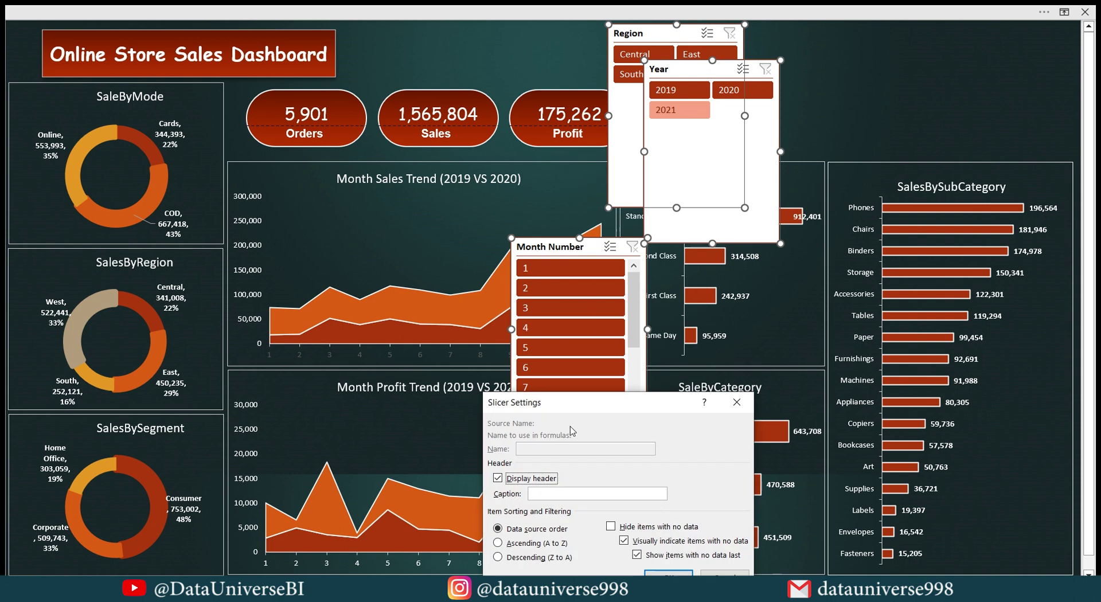
left_click_drag(567, 402, 229, 201)
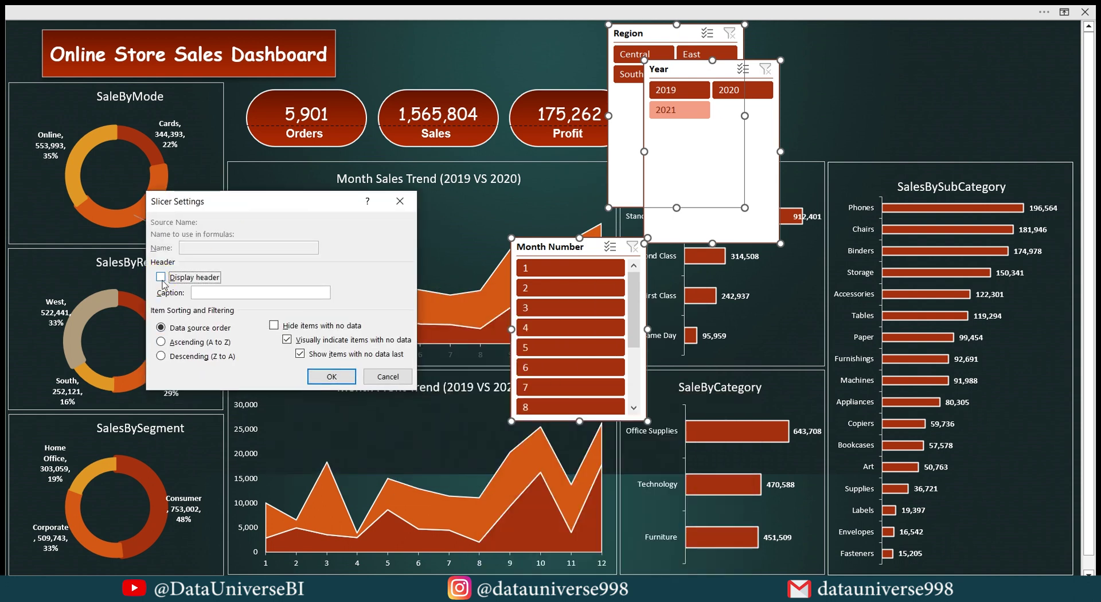
left_click(274, 325)
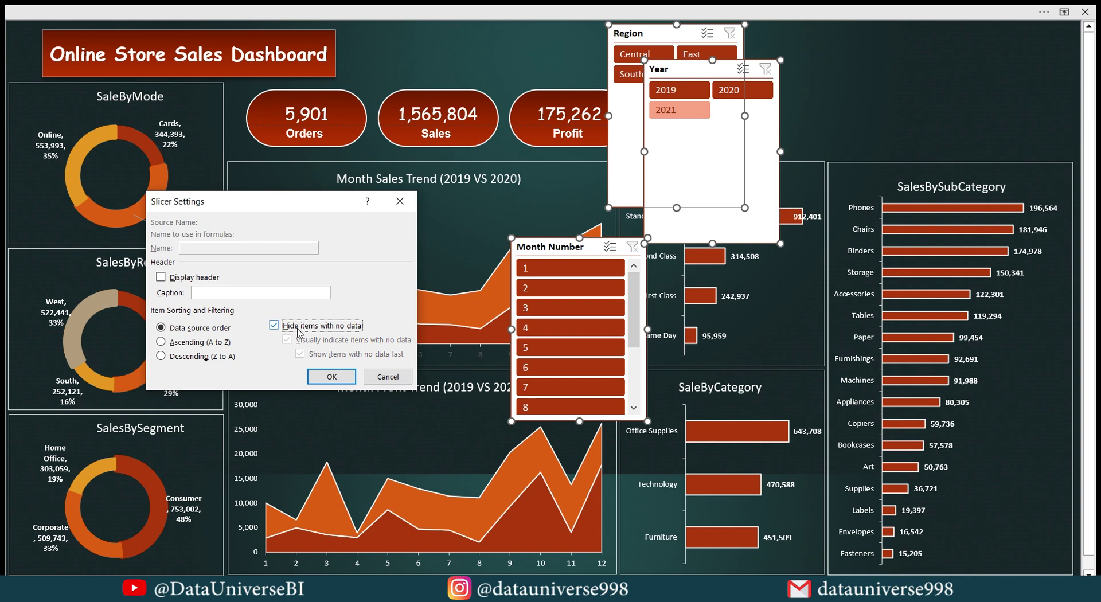
left_click(331, 376)
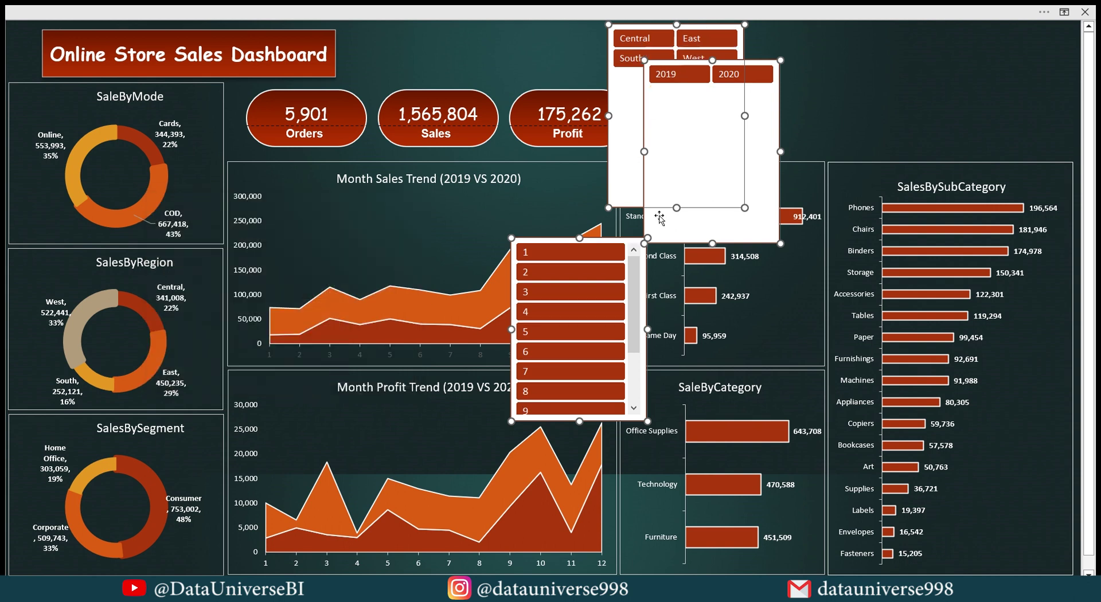
Move the Year slicer beside Region and trim the Region slicer to its buttons.
left_click_drag(708, 112, 821, 74)
left_click(683, 192)
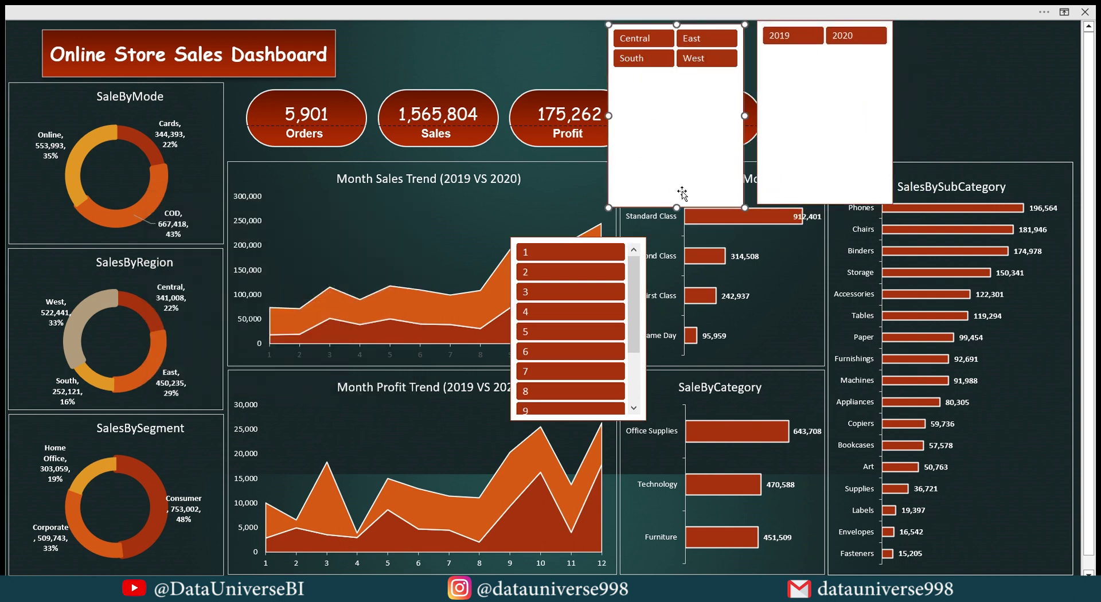
left_click_drag(671, 76, 673, 75)
left_click(680, 16)
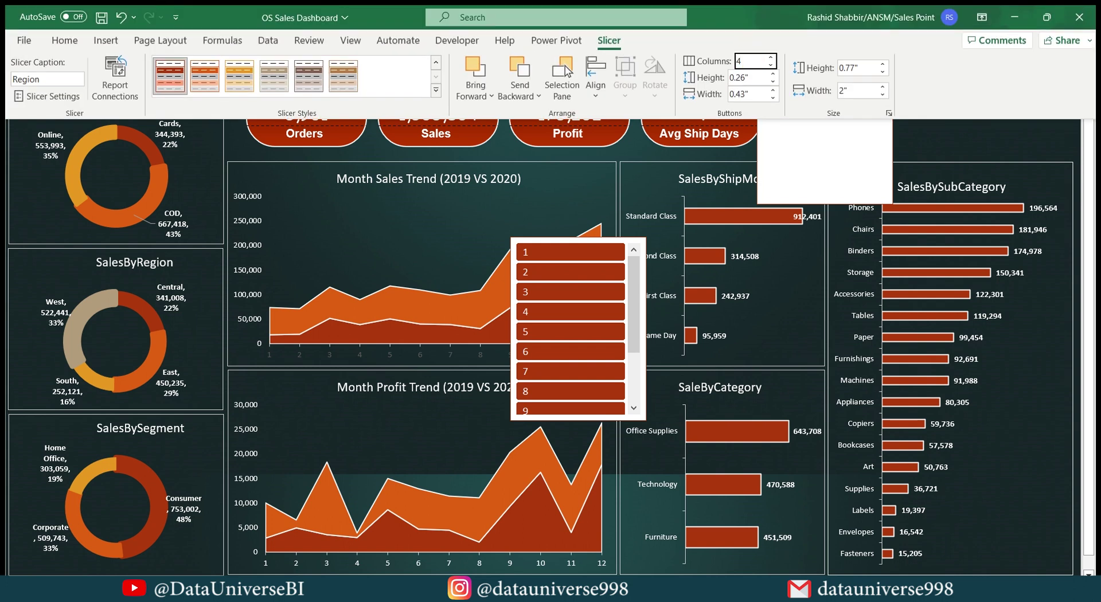
Arrange the Year and Region slicers side by side at top right, with Month beneath.
left_click(938, 126)
left_click_drag(823, 111, 776, 211)
left_click_drag(671, 73, 851, 77)
left_click_drag(923, 54, 1075, 54)
left_click(932, 77)
left_click_drag(932, 77, 932, 62)
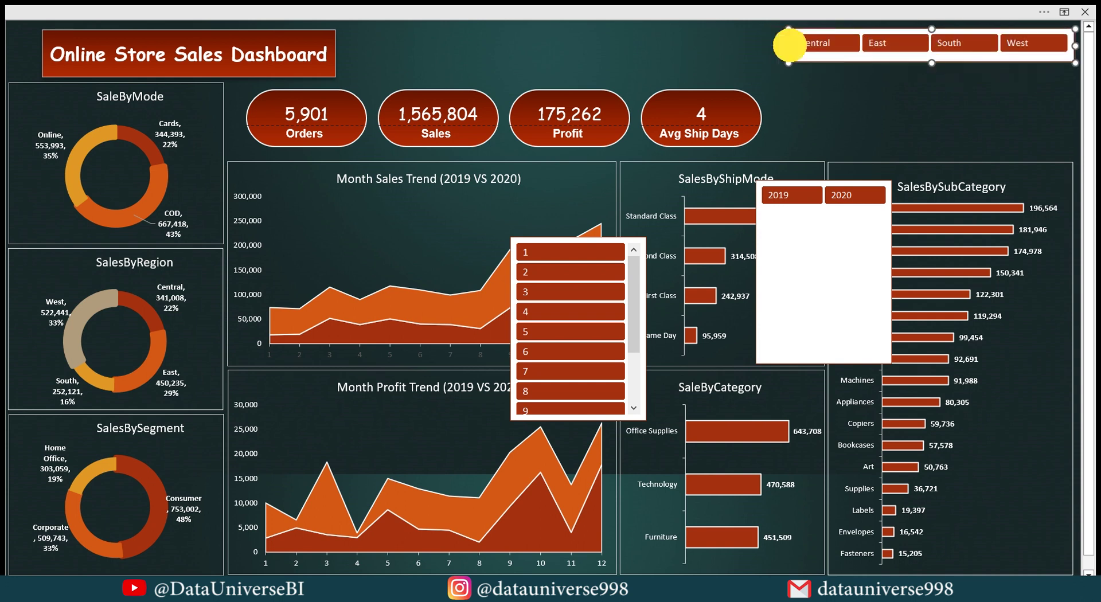
left_click_drag(787, 45, 836, 45)
left_click_drag(793, 216, 737, 30)
left_click_drag(770, 64, 768, 61)
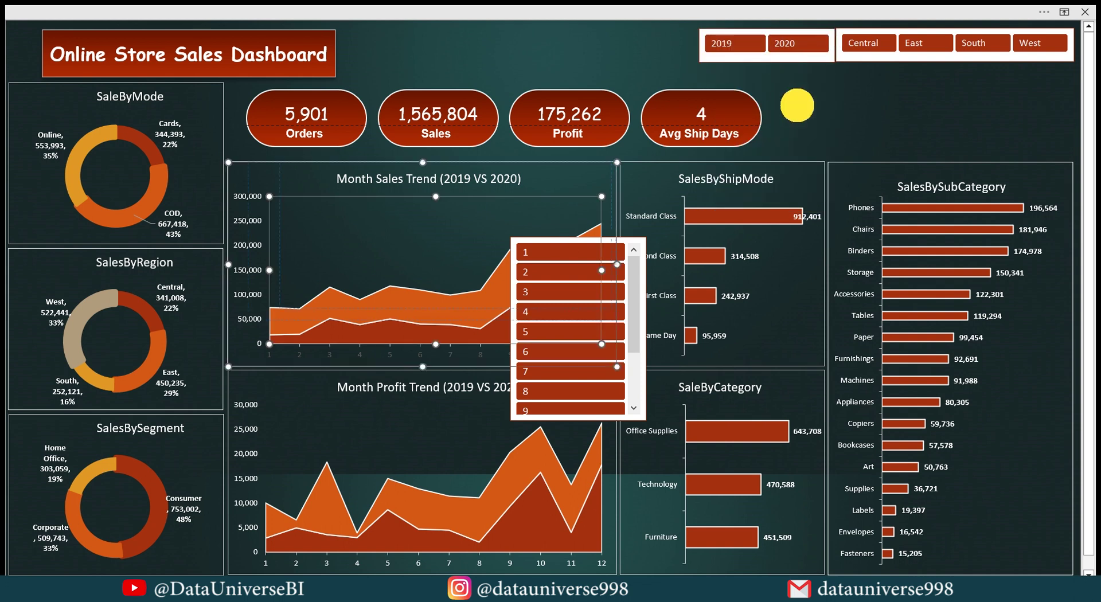
left_click_drag(590, 235, 882, 42)
left_click_drag(817, 31, 916, 36)
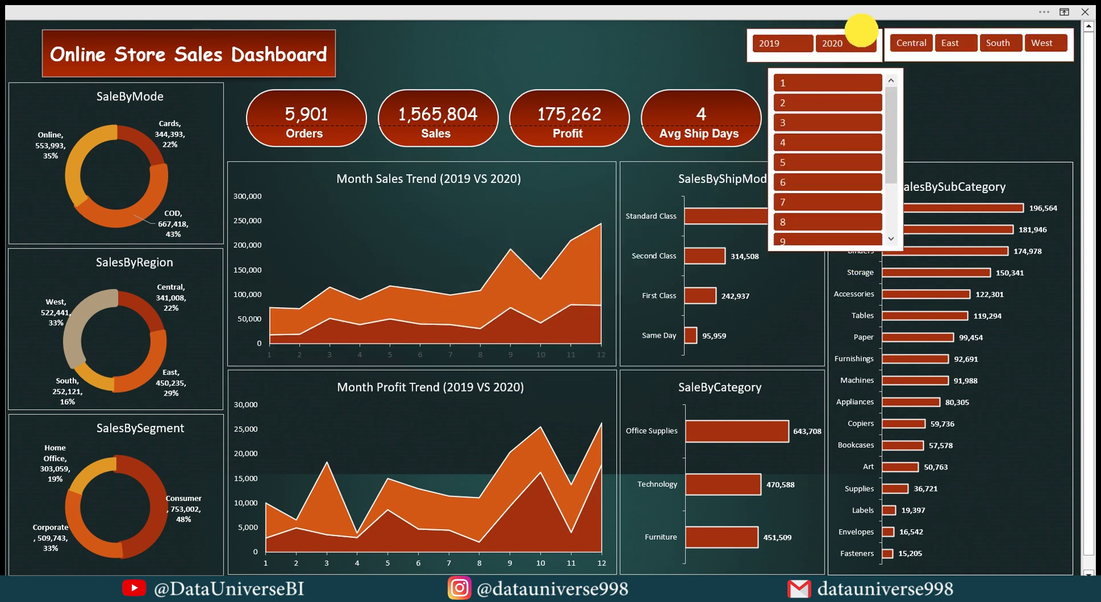
left_click_drag(749, 42, 817, 64)
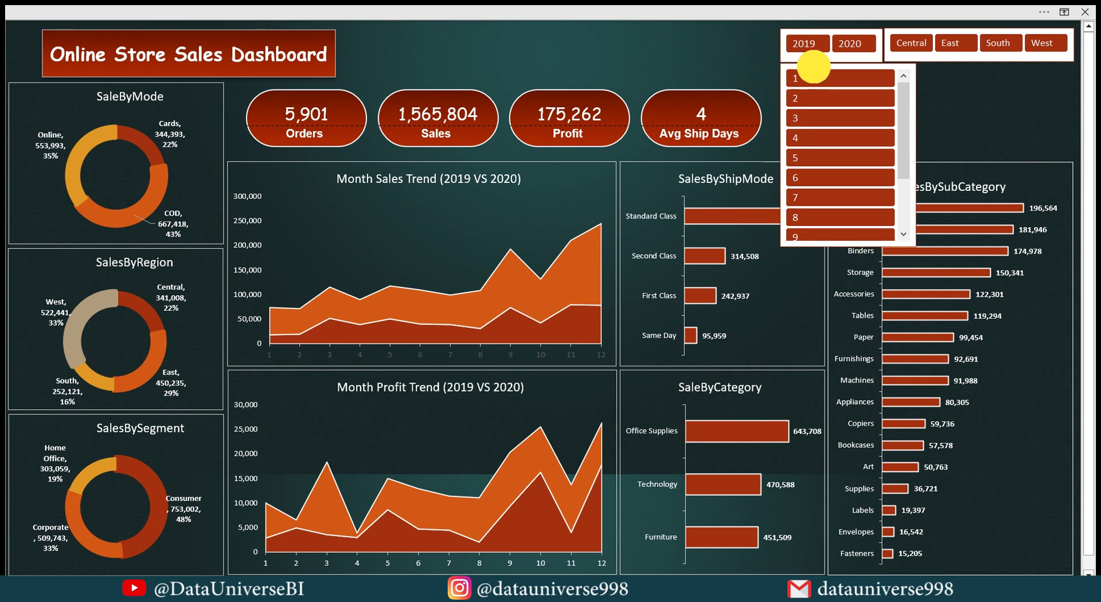
Set the Month slicer to 6 columns and widen it to fit.
left_click(713, 10)
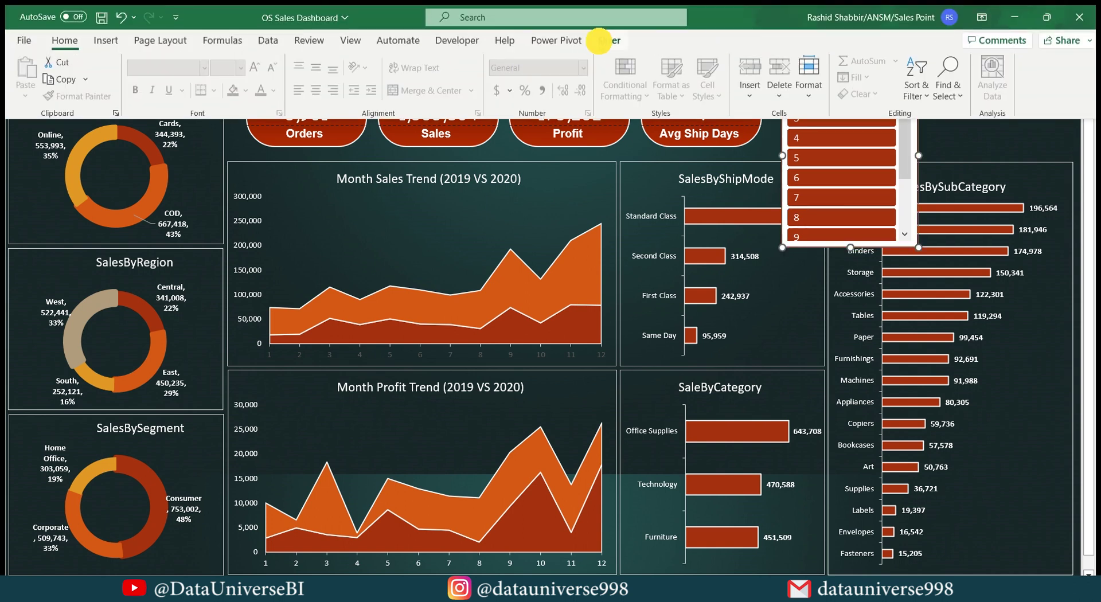
left_click(602, 40)
type("6")
key("Return")
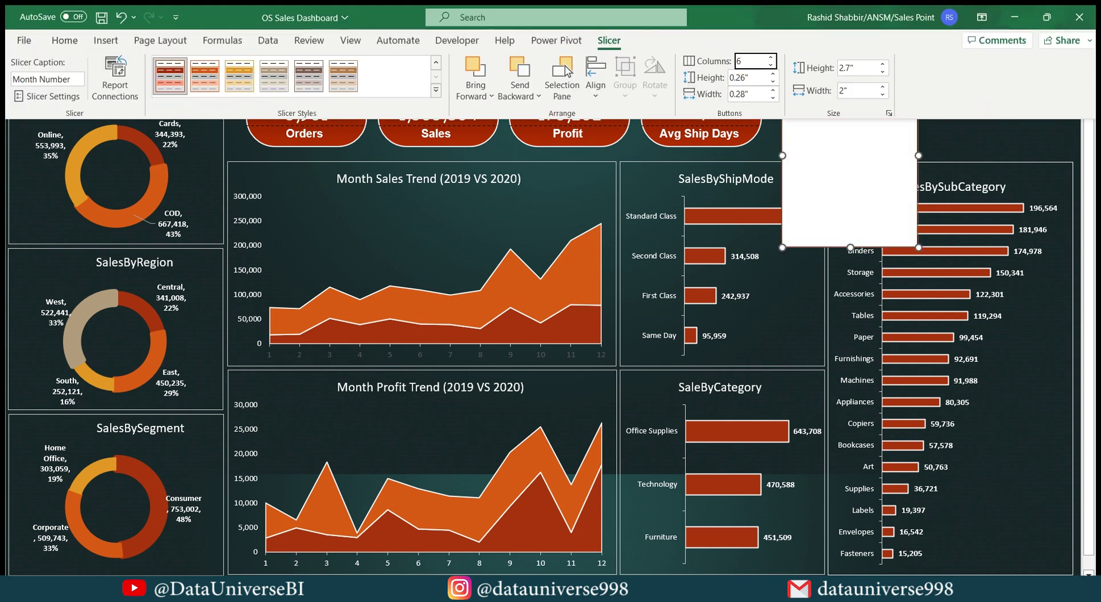
left_click_drag(918, 156, 938, 143)
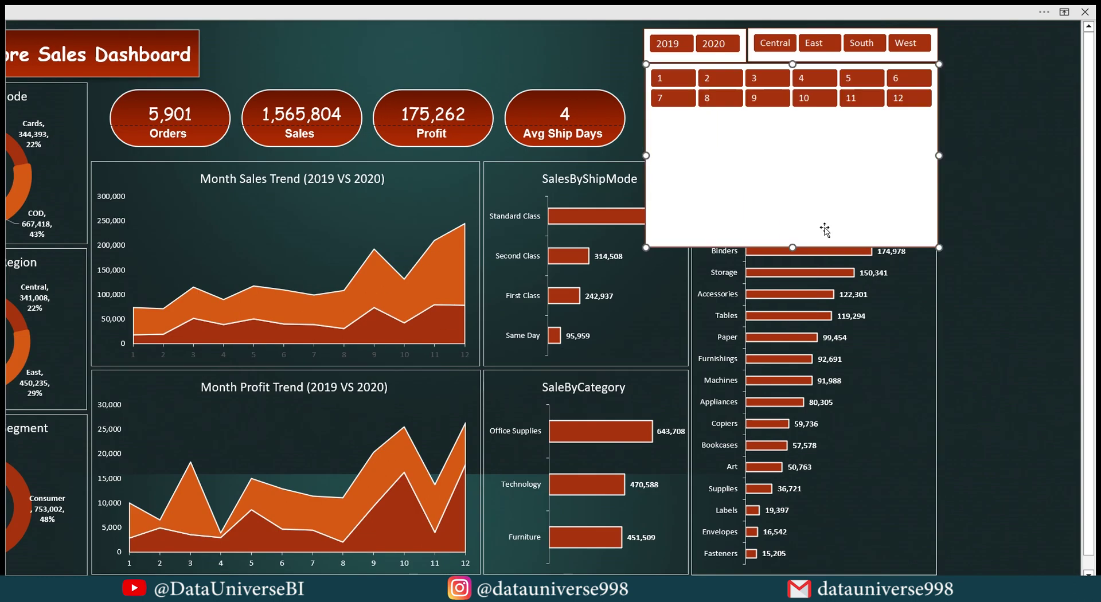
left_click(787, 115)
left_click_drag(787, 114, 789, 114)
scroll(791, 115, "left", 2)
Adjust the Region slicer's height from the slicer size options.
left_click(814, 32, "ctrl")
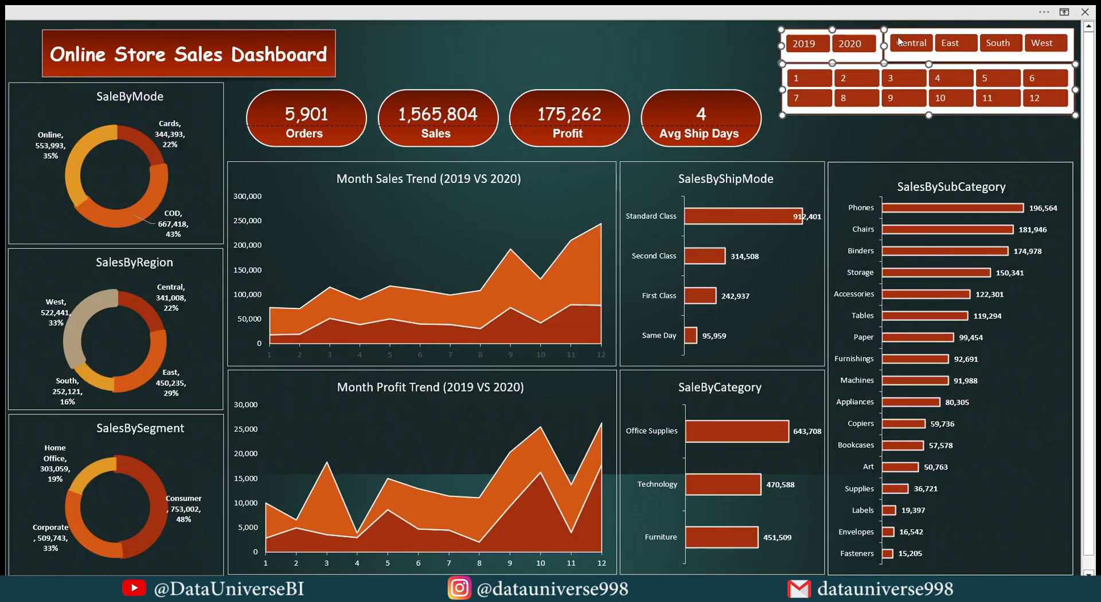
left_click(903, 30, "ctrl")
left_click(779, 50)
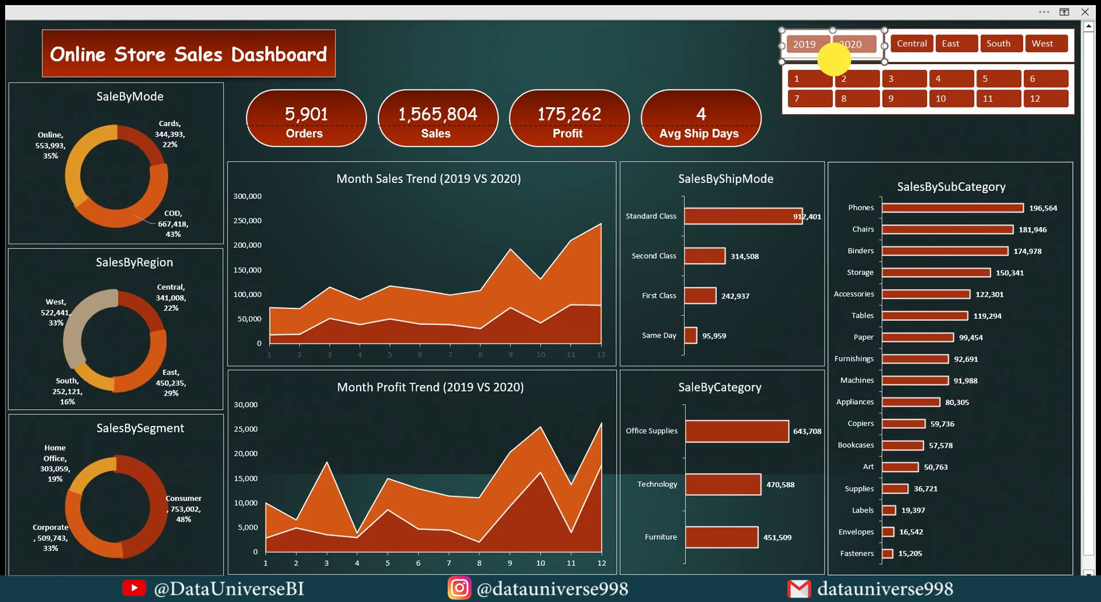
left_click(821, 7)
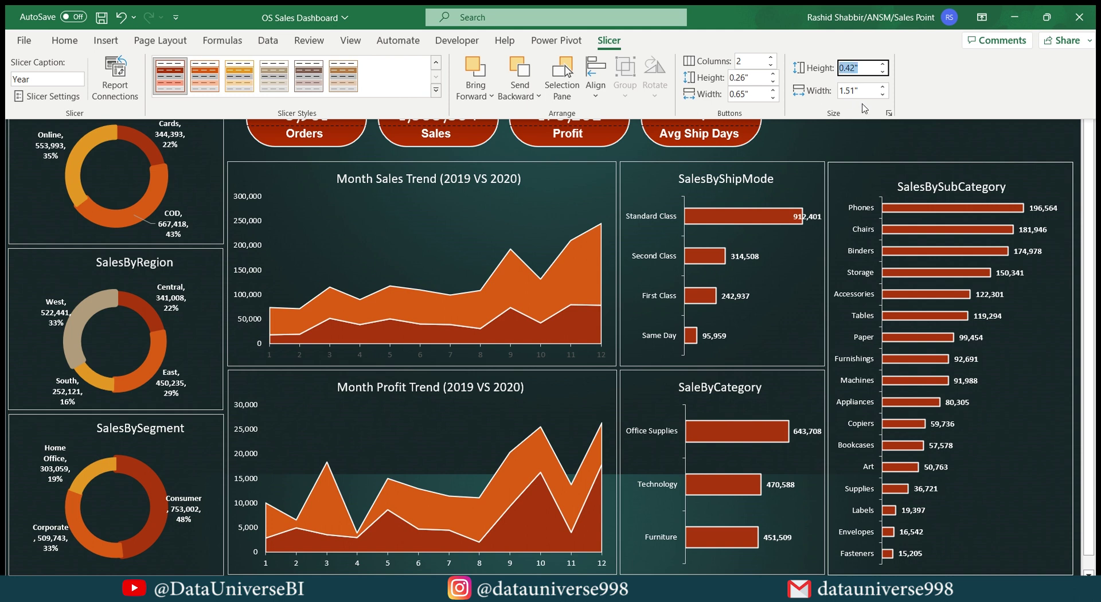
left_click(953, 119)
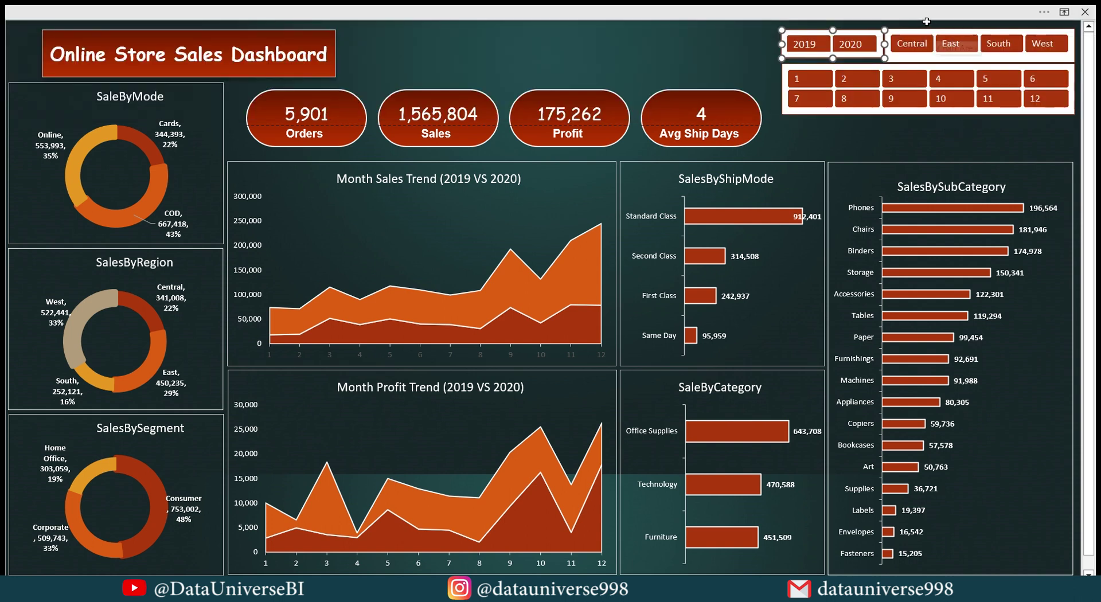
left_click(923, 30)
left_click(915, 10)
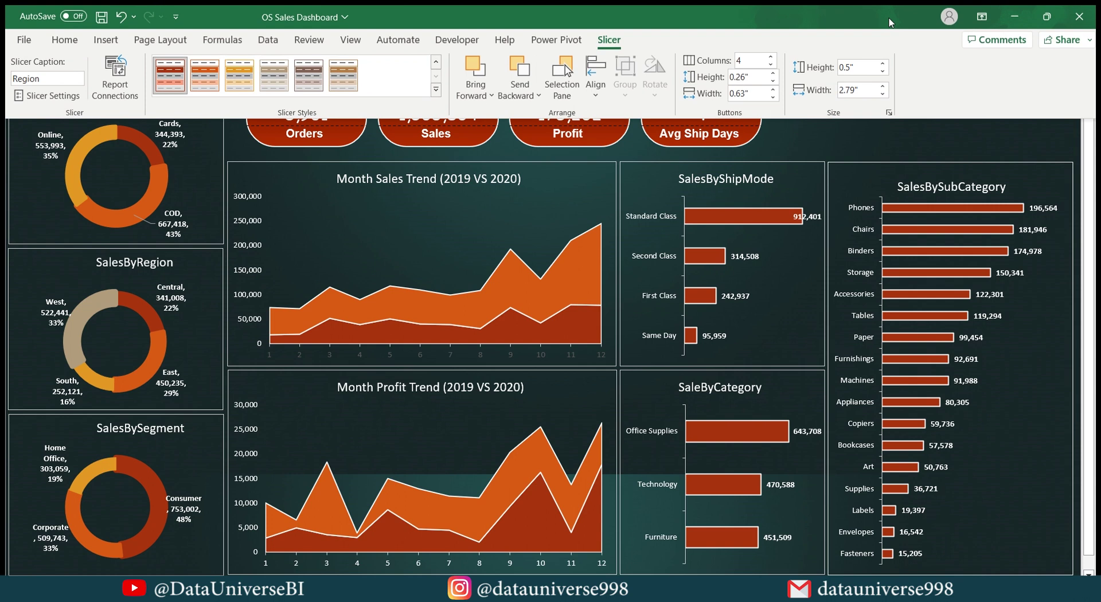
left_click(862, 68)
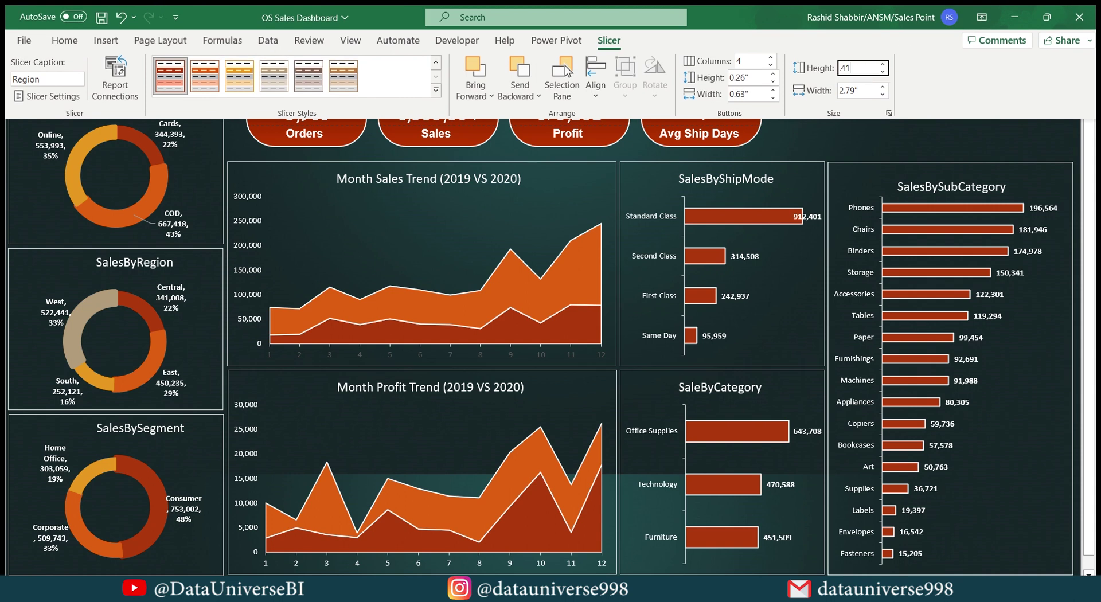
left_click(852, 139)
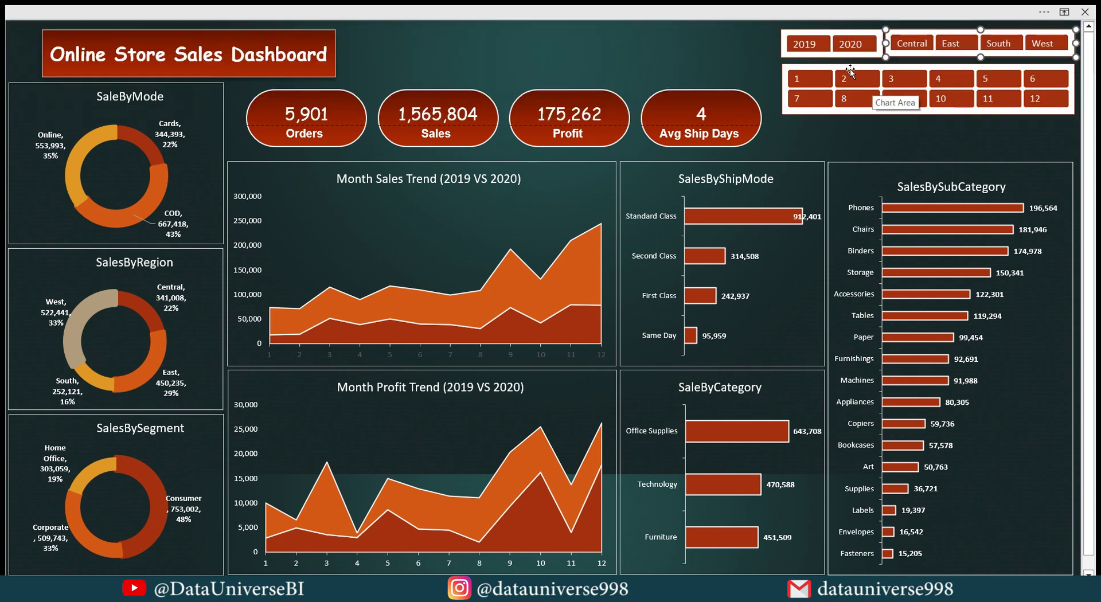
left_click(848, 59)
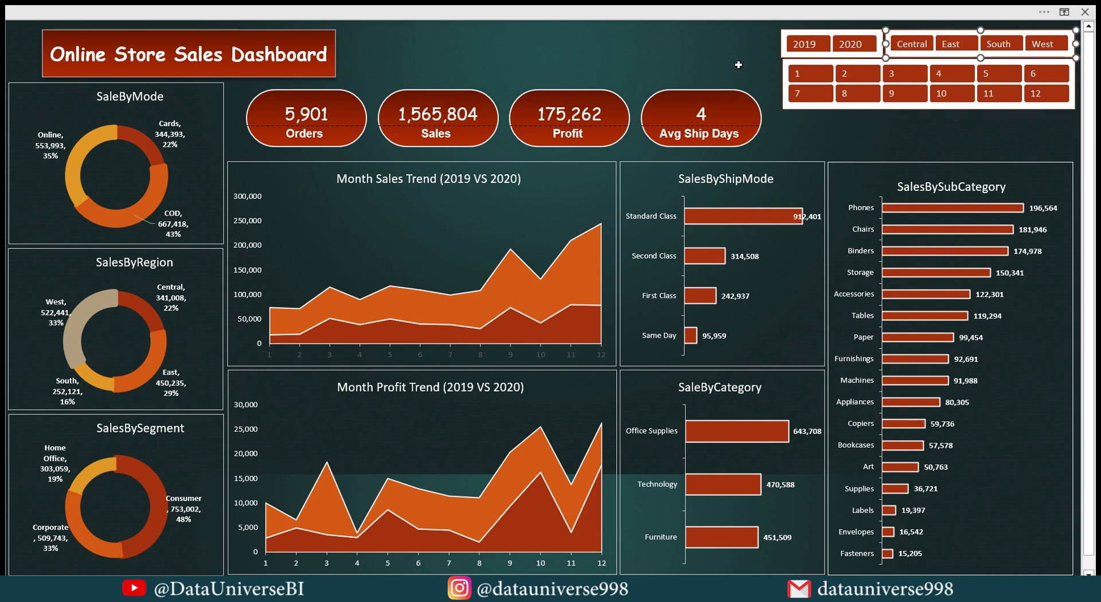
Select the Year slicer and bring up its slicer options.
left_click(713, 47)
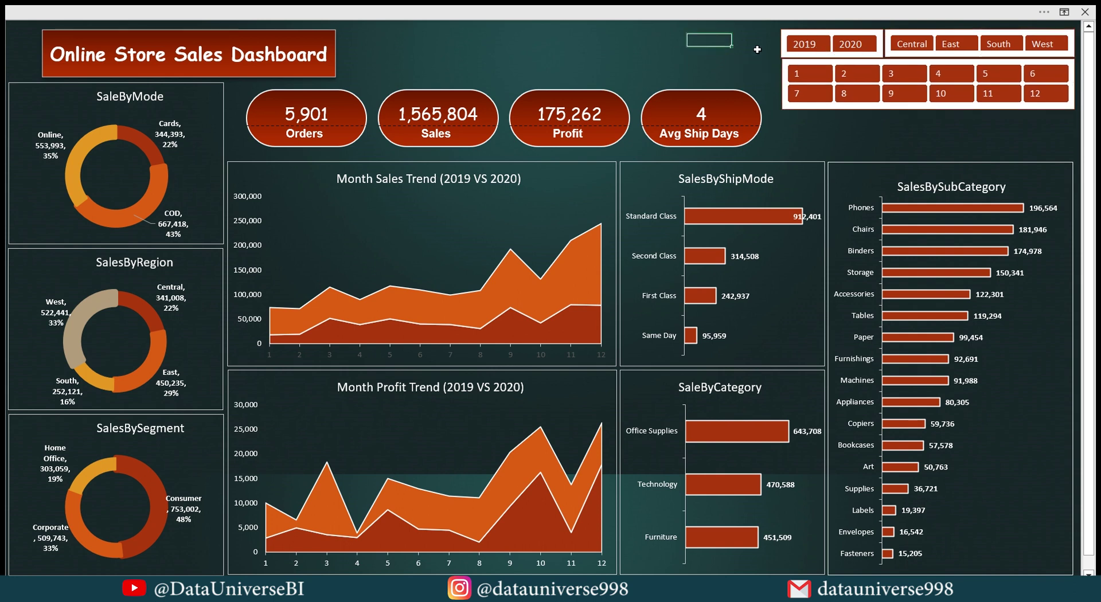
left_click(781, 35)
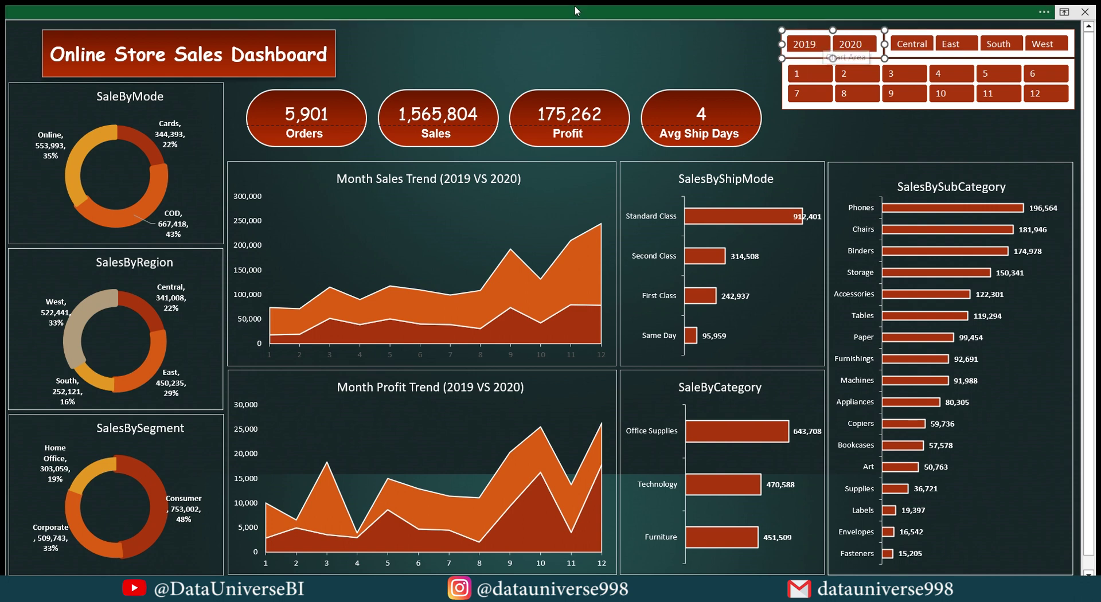
left_click(816, 12)
Connect the Year slicer to every PivotTable, from Orders through the sales pivots.
left_click(115, 78)
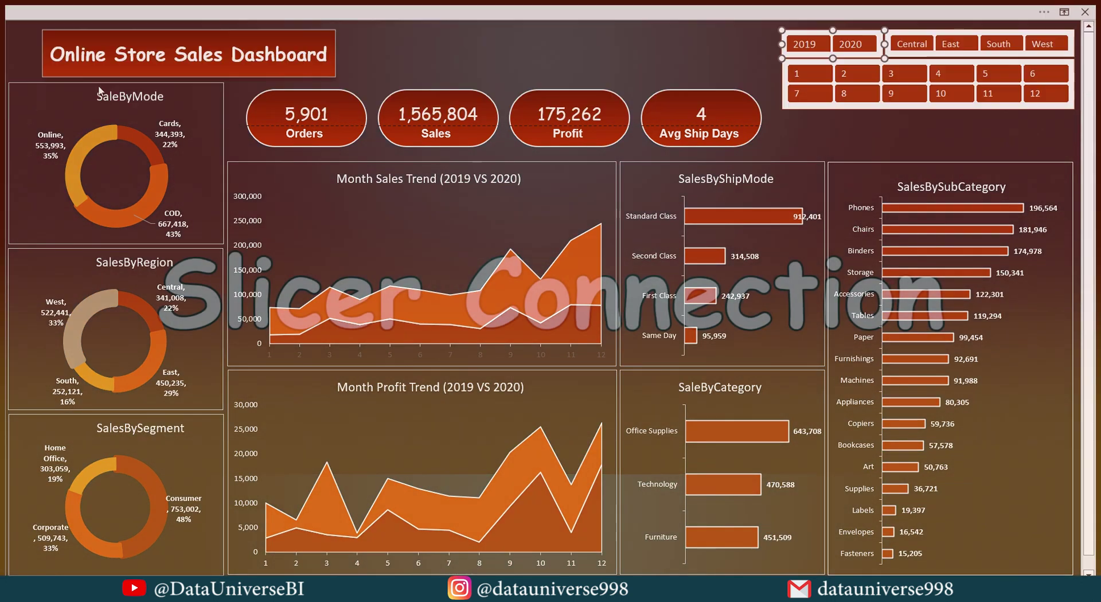
left_click(588, 237)
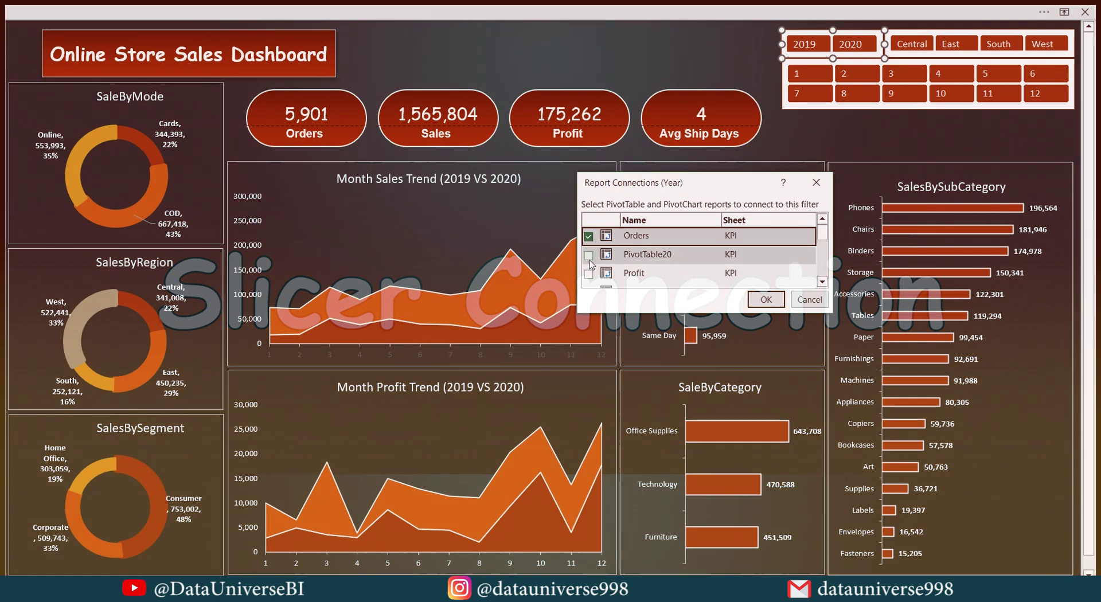
left_click(588, 255)
left_click(588, 274)
left_click(606, 255)
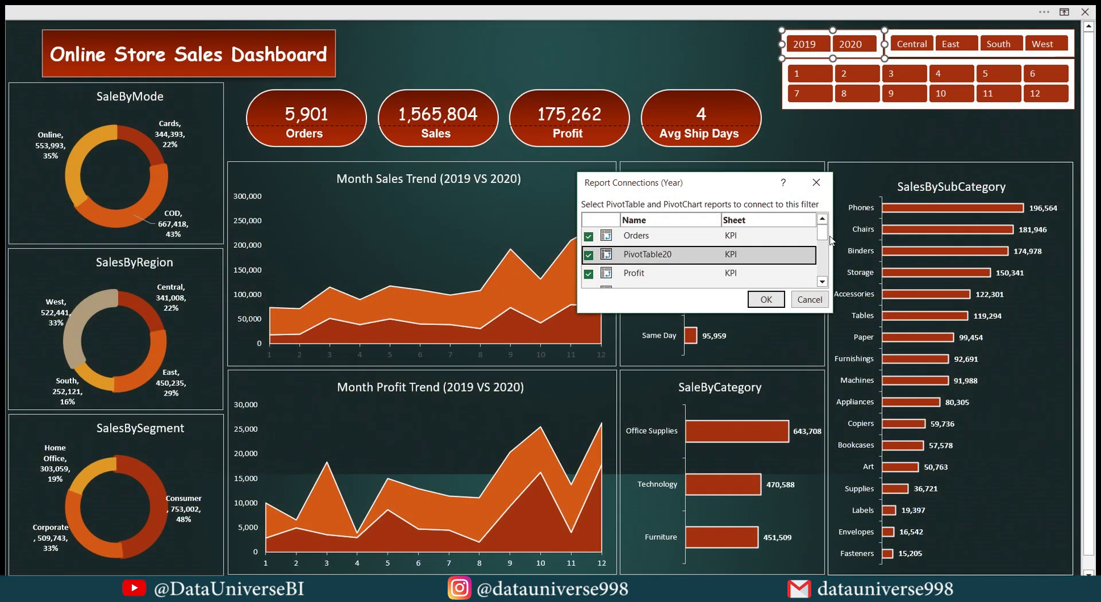
left_click(823, 282)
left_click(822, 282)
left_click(589, 247)
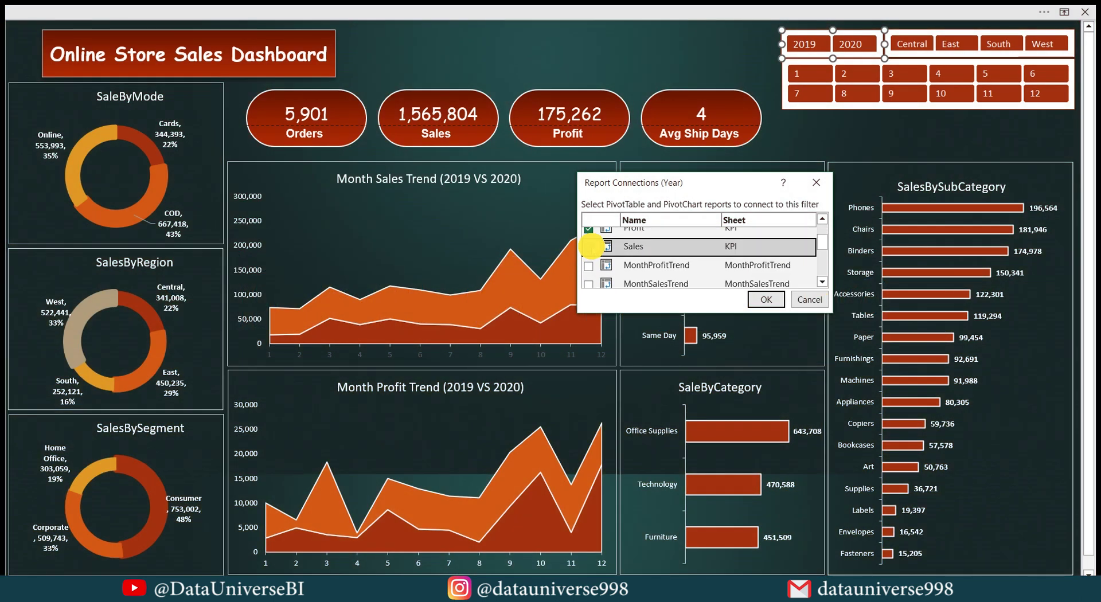
left_click(588, 246)
left_click(589, 265)
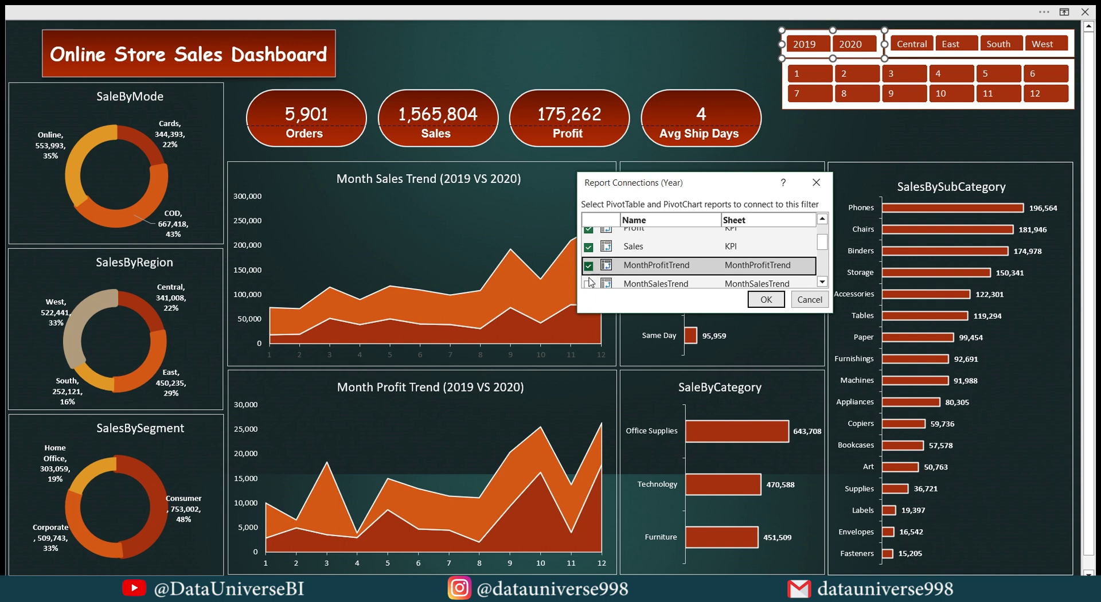
left_click(588, 283)
left_click(822, 282)
left_click(822, 282)
left_click(588, 242)
left_click(588, 260)
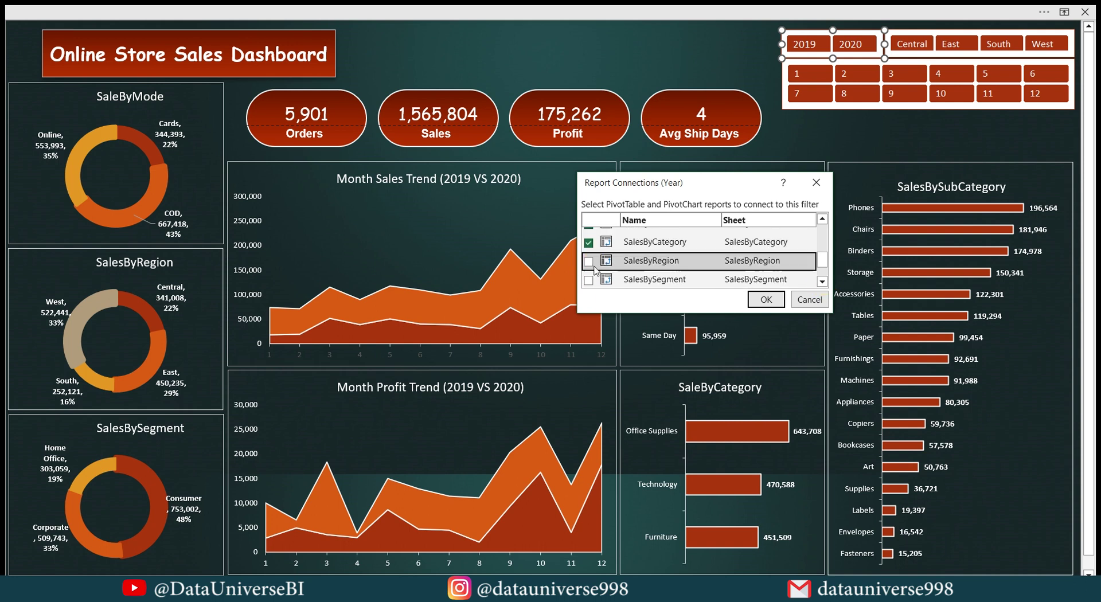
left_click(588, 280)
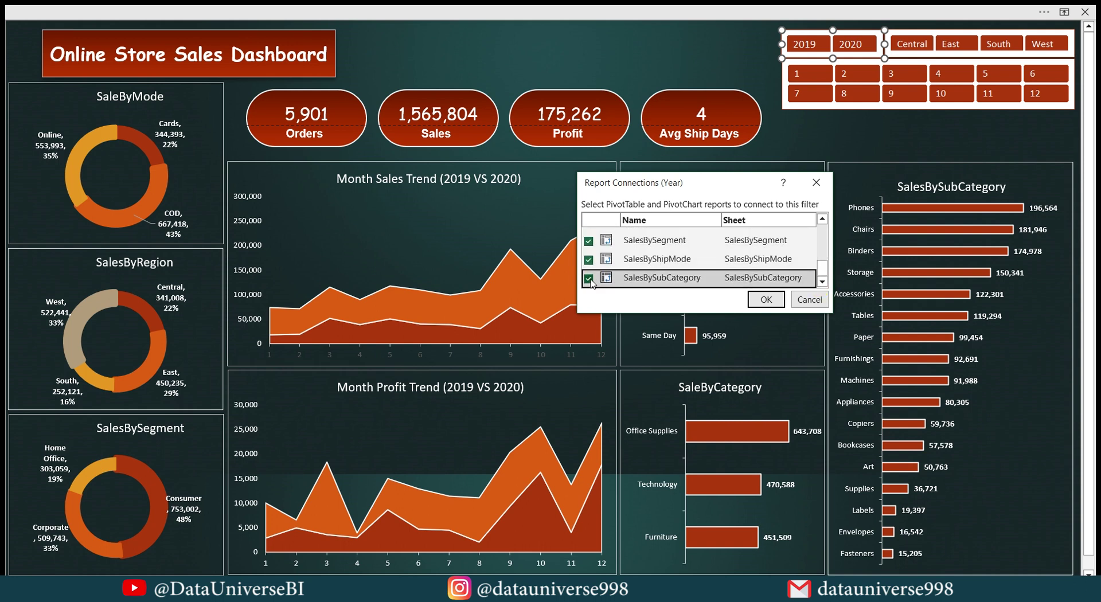
left_click(766, 300)
Connect the Region slicer to the remaining PivotTables, including SalesBySubCategory.
left_click(910, 33)
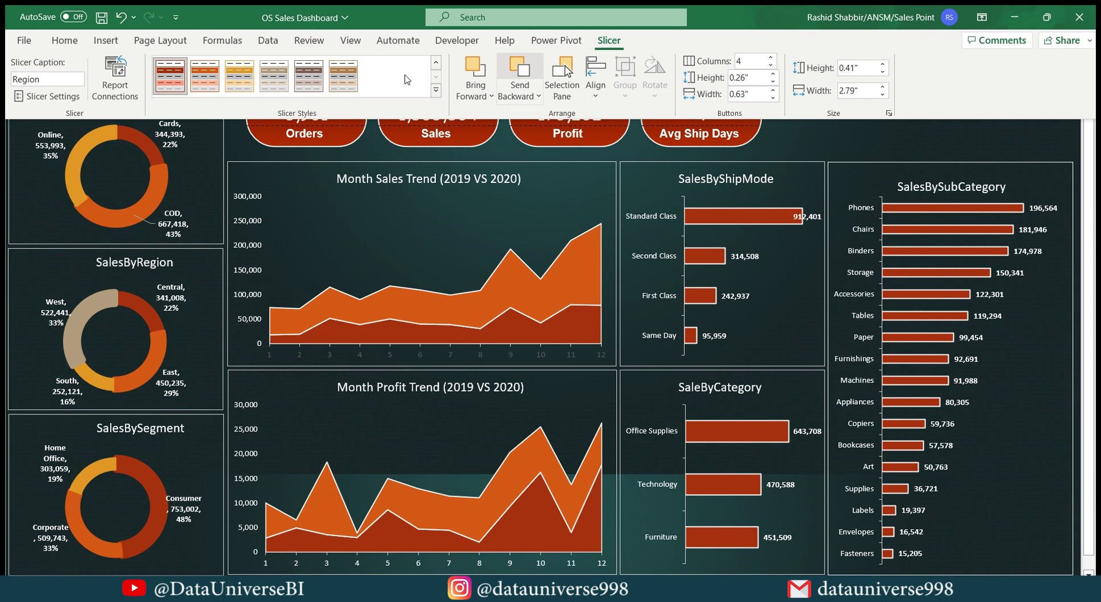
left_click(114, 75)
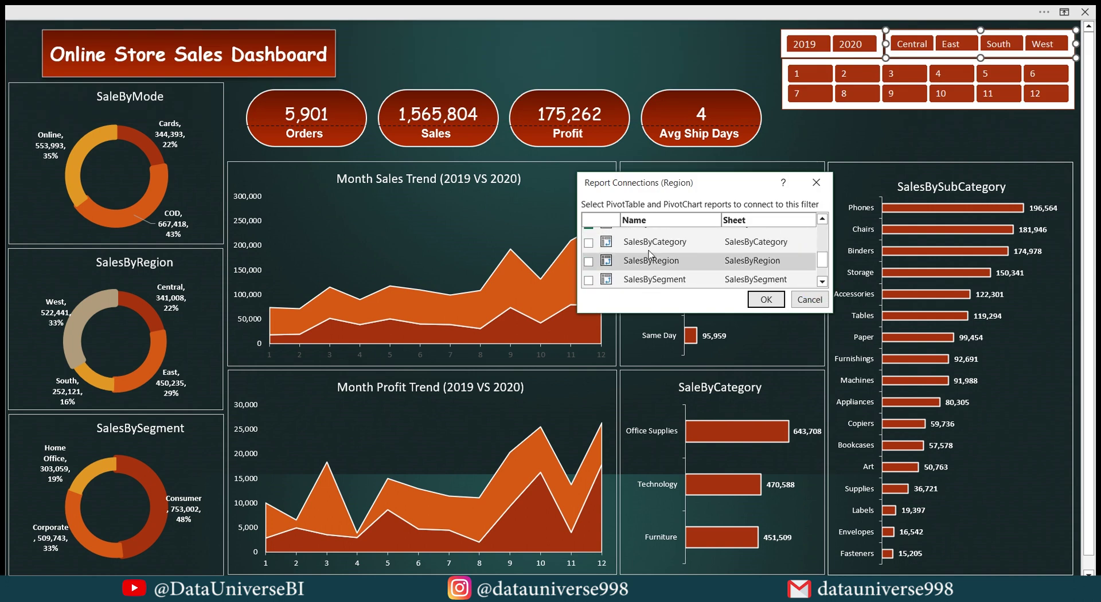
double_click(822, 281)
left_click(588, 279)
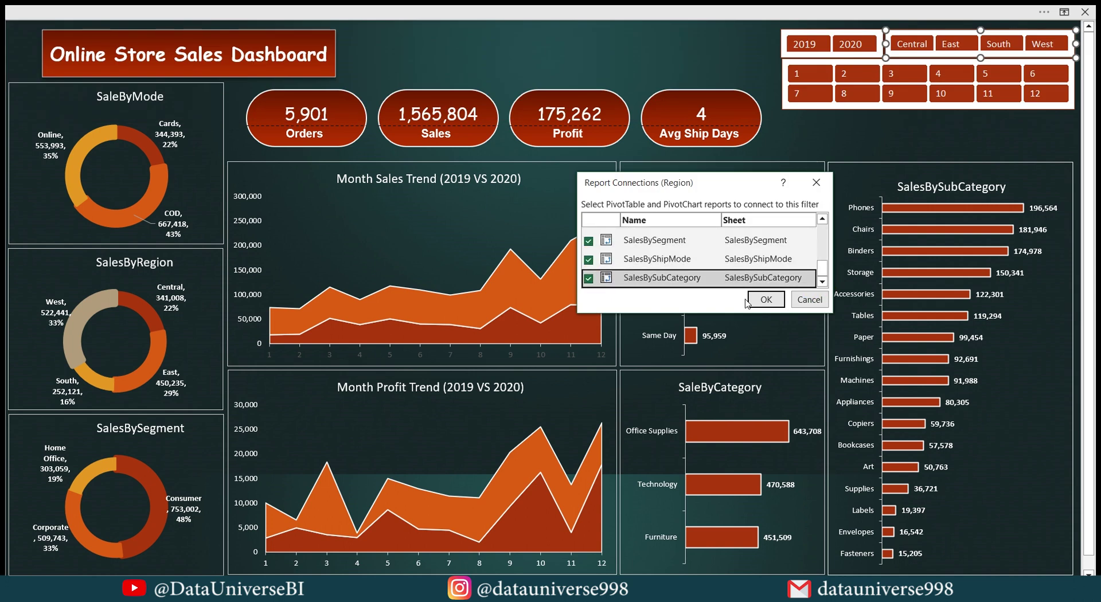
left_click(765, 299)
Connect the Month Number slicer to every PivotTable, from PivotTable20 to SalesBySubCategory.
left_click(801, 62)
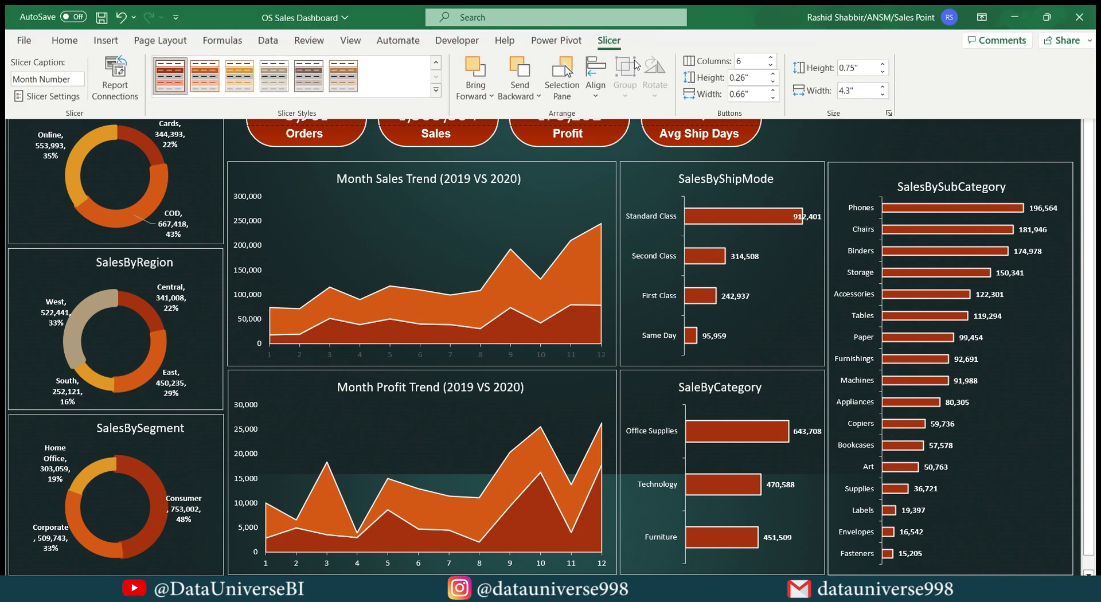
left_click(115, 75)
left_click(588, 254)
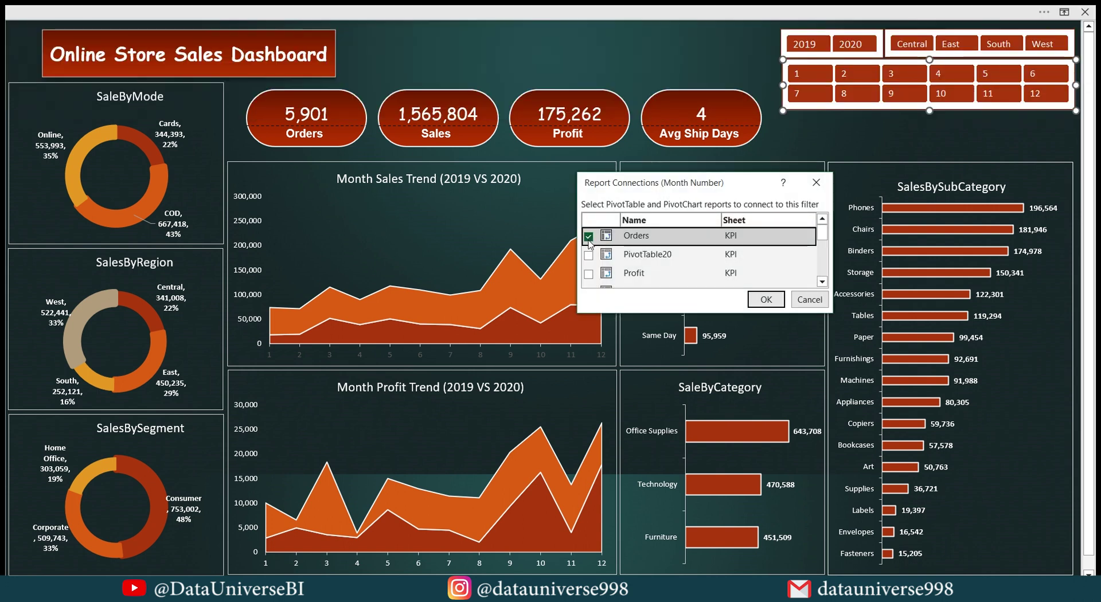
left_click(588, 274)
left_click(822, 281)
left_click(588, 236)
left_click(588, 254)
left_click(588, 274)
left_click(822, 281)
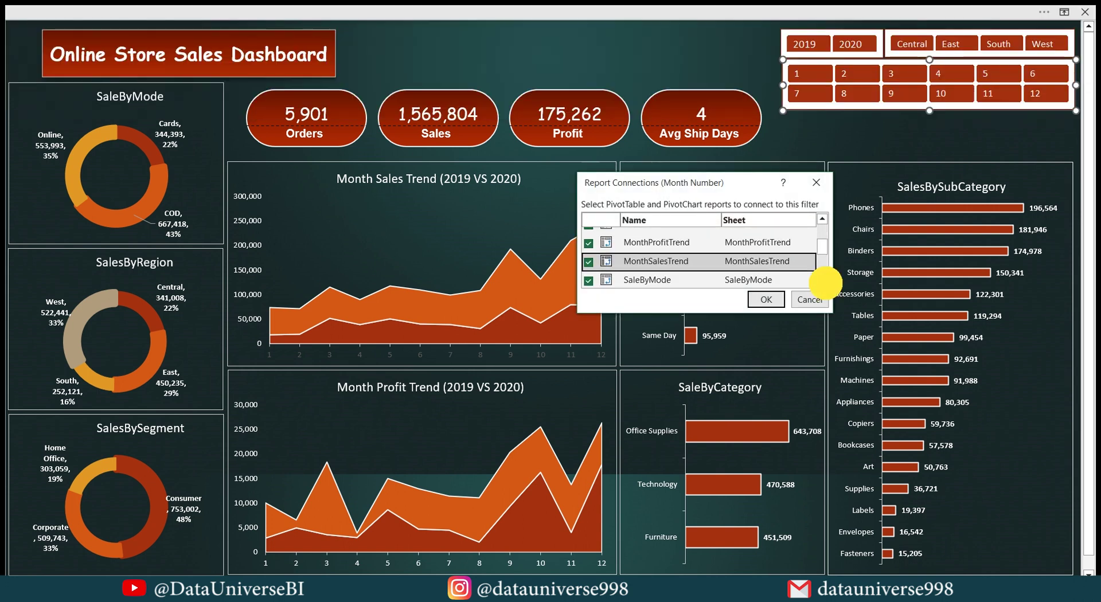
double_click(822, 281)
left_click(588, 235)
left_click(588, 254)
left_click(588, 273)
left_click(822, 281)
left_click(588, 236)
left_click(588, 254)
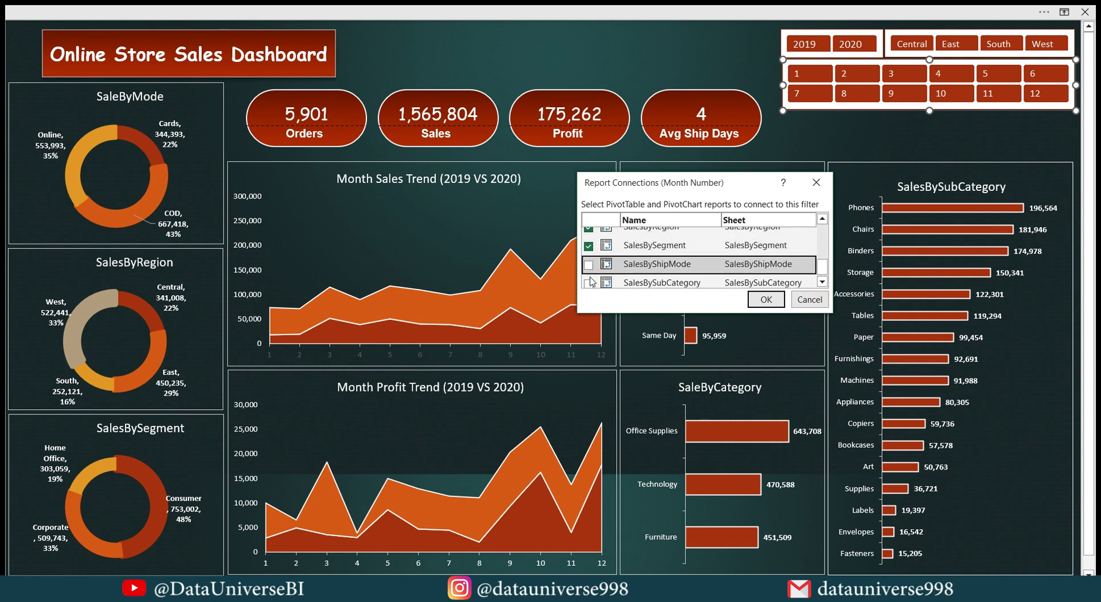
left_click(588, 273)
left_click(768, 299)
Test the Region filter with Central, East, South and West, then clear it.
left_click(679, 55)
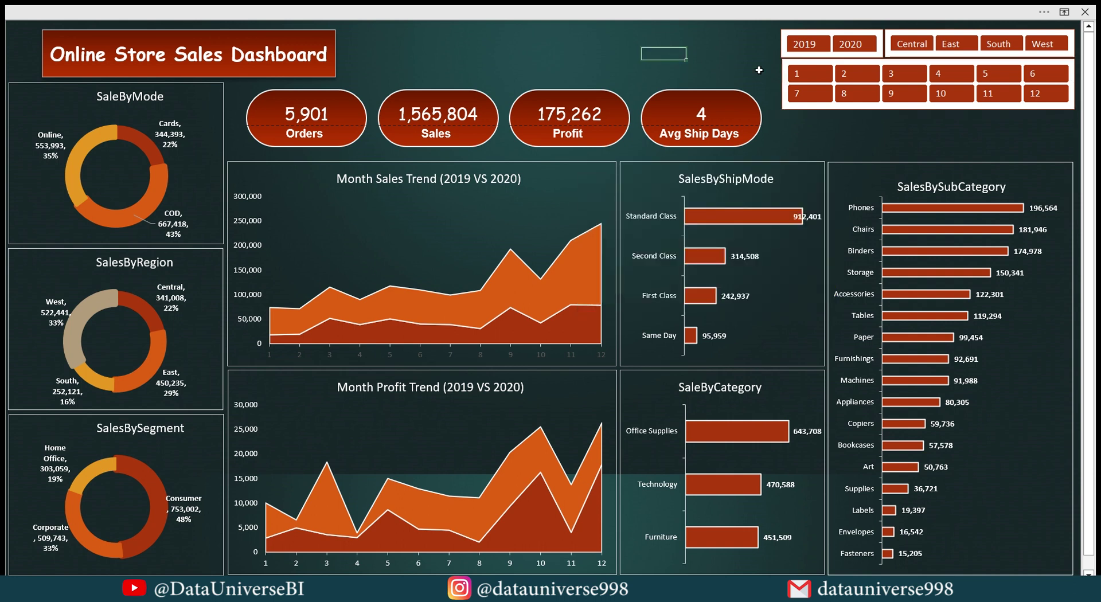
left_click(918, 52)
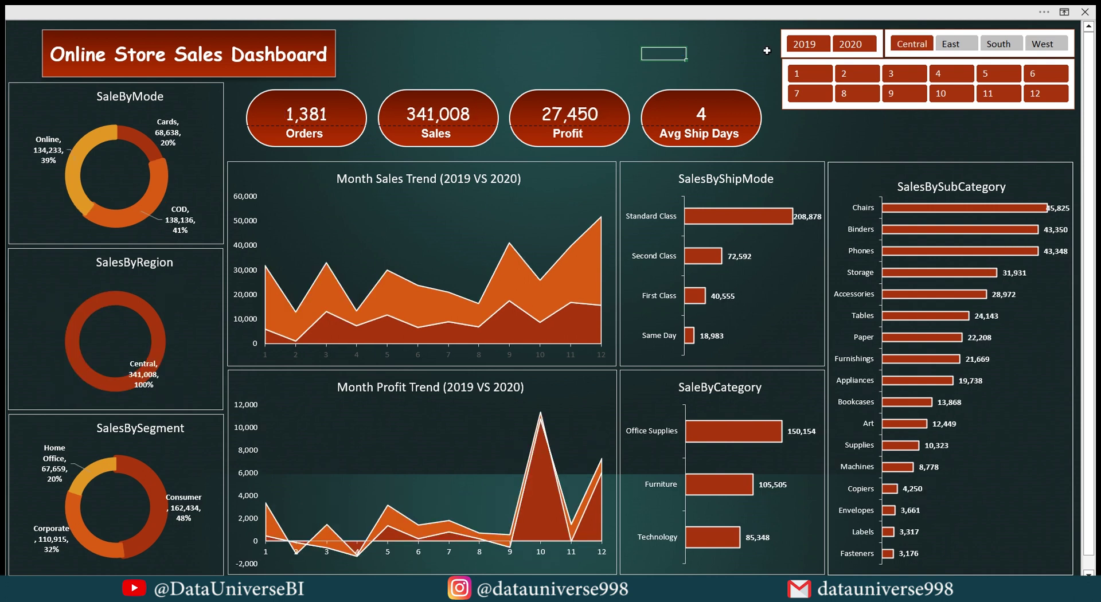
left_click(956, 44)
left_click(1006, 46)
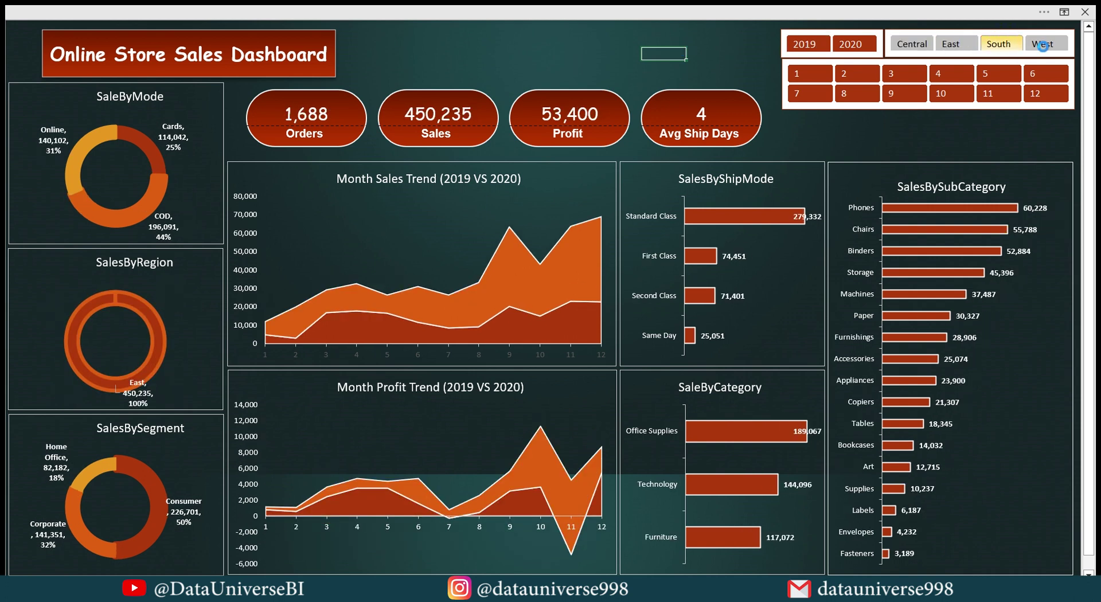
left_click(1049, 45)
left_click(968, 47)
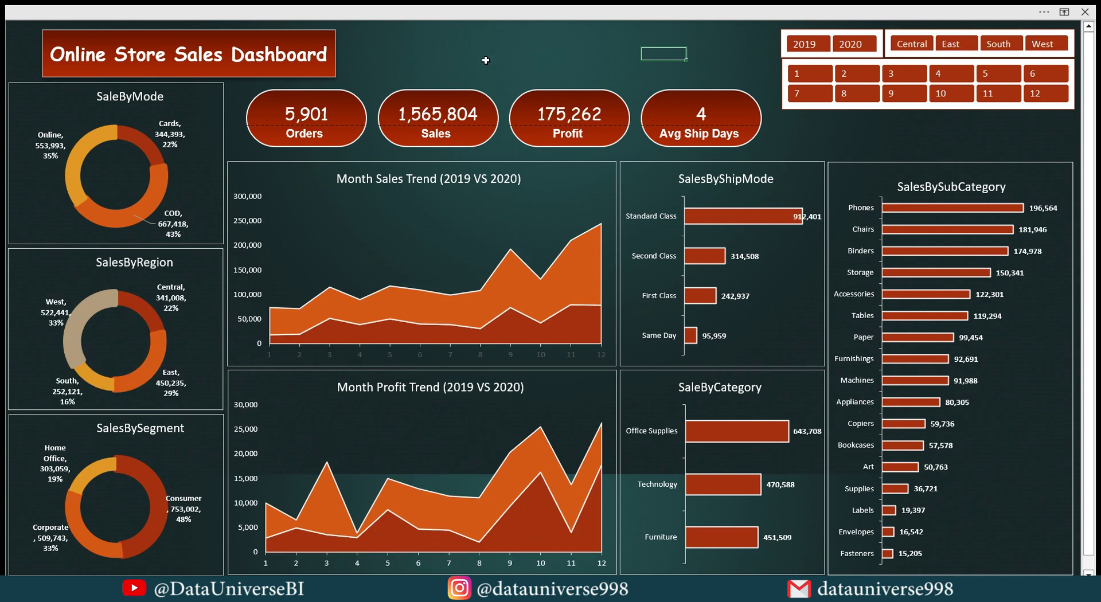
Give the grouped four KPI shapes a white outline.
left_click(347, 125)
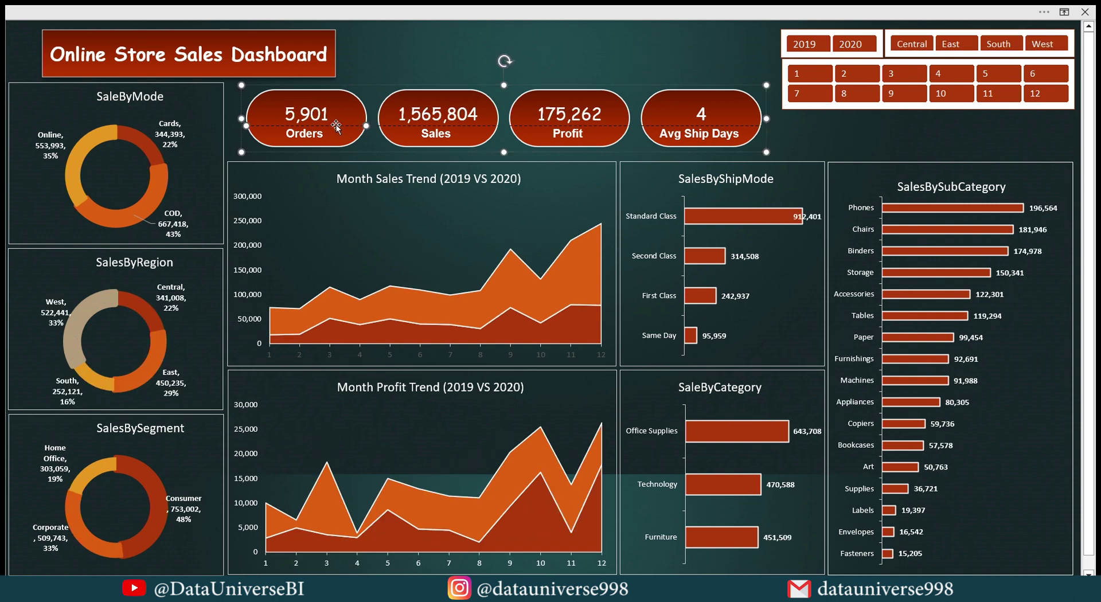
left_click(437, 7)
left_click(628, 40)
left_click(522, 77)
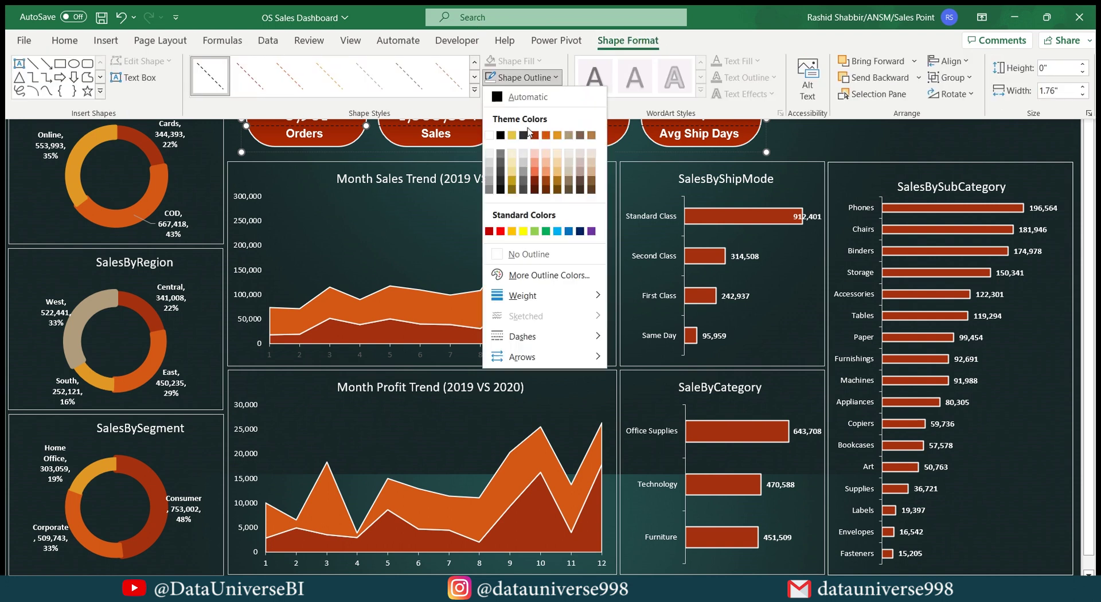
left_click(489, 136)
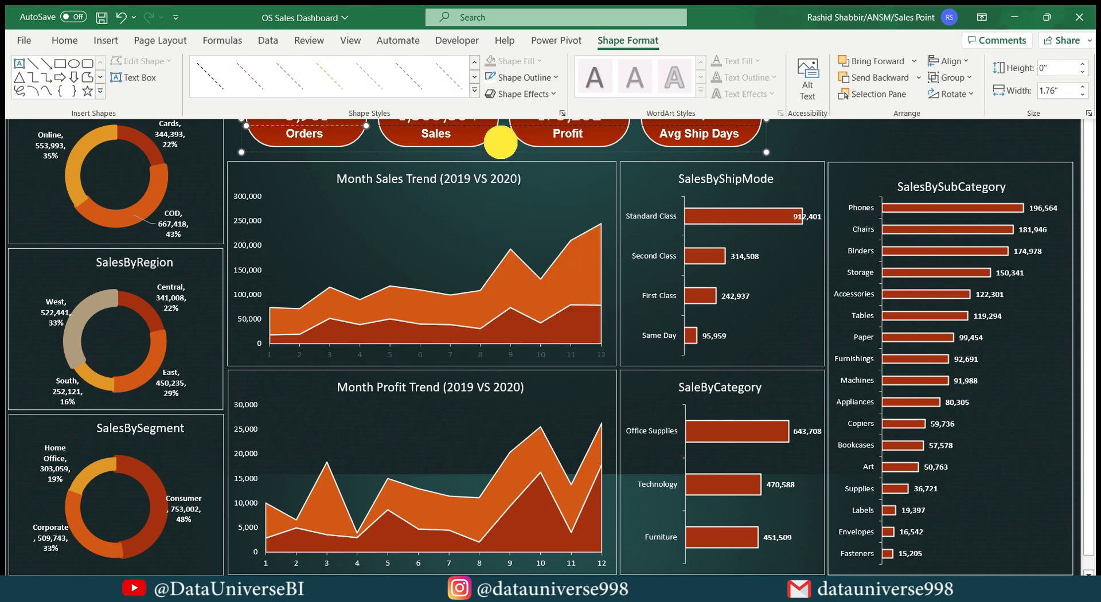
left_click(504, 137)
Check the Sales and Profit pills within the group, then deselect the shapes.
left_click(467, 126)
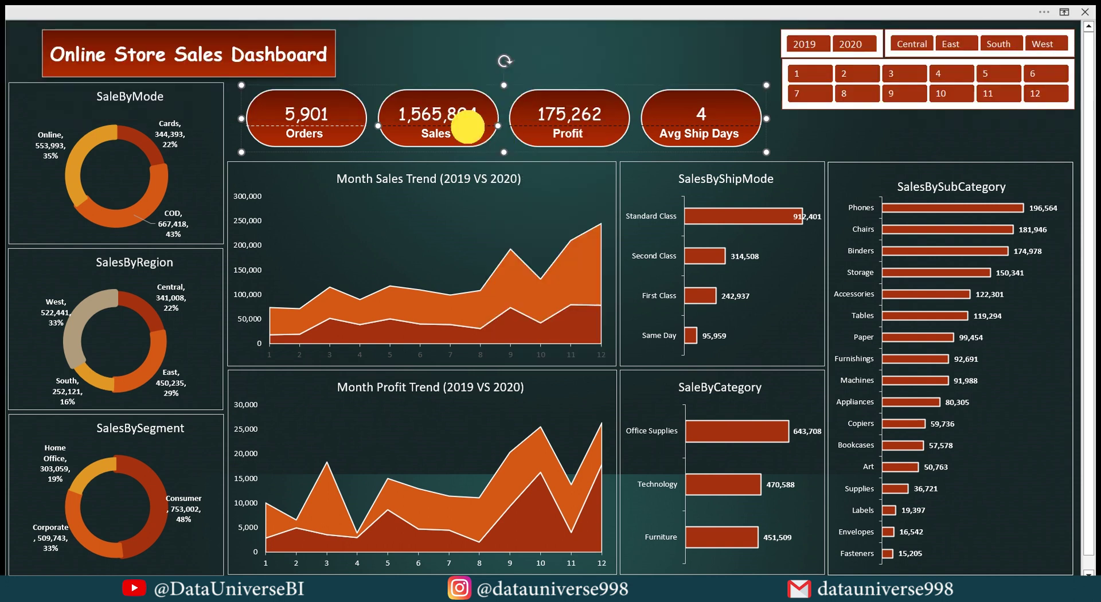
left_click(538, 125)
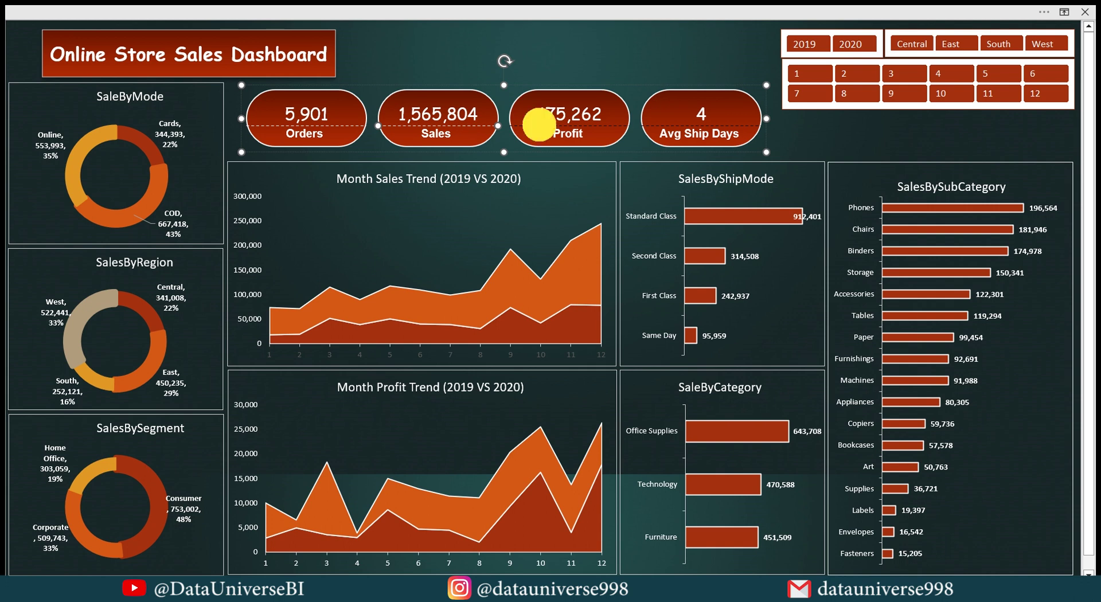
left_click(678, 129)
left_click(639, 65)
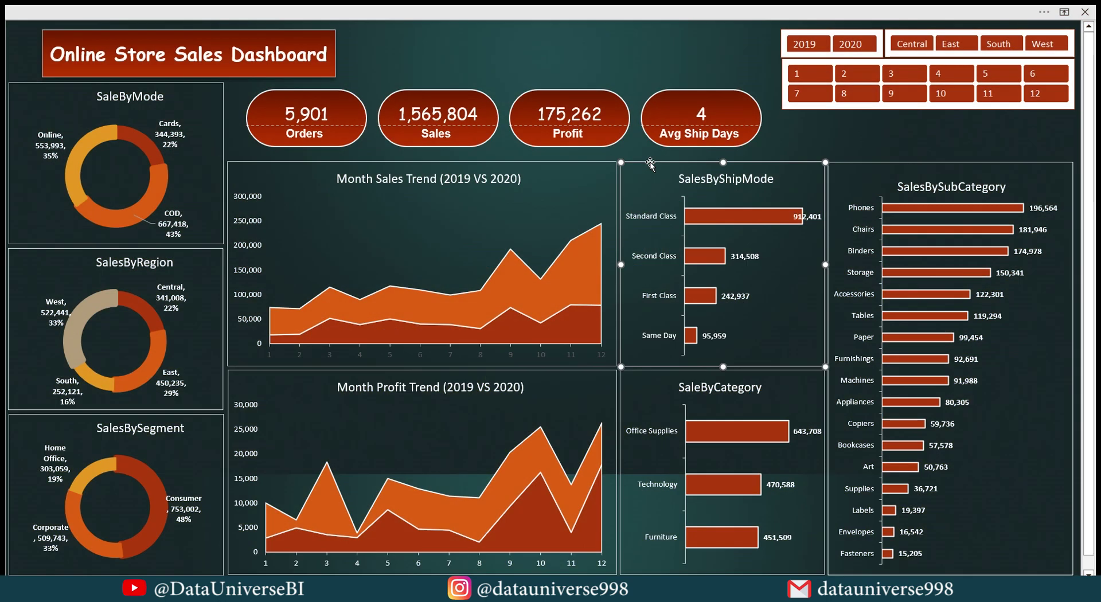
Apply the custom #,##0,"K" number format to the SalesByShipMode data labels.
key("ctrl+1")
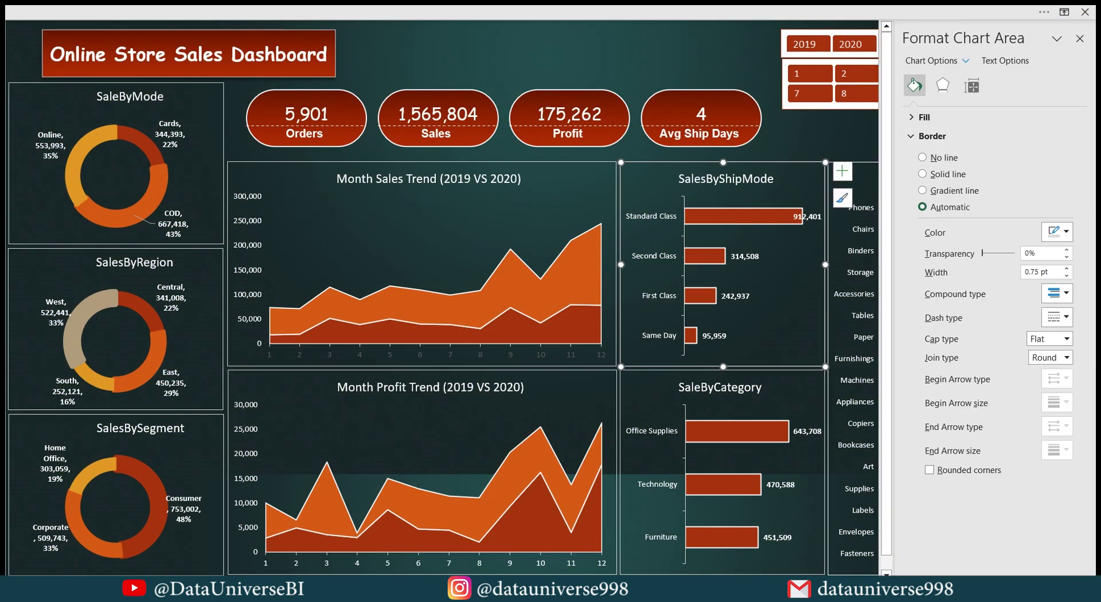
scroll(682, 290, "right", 4)
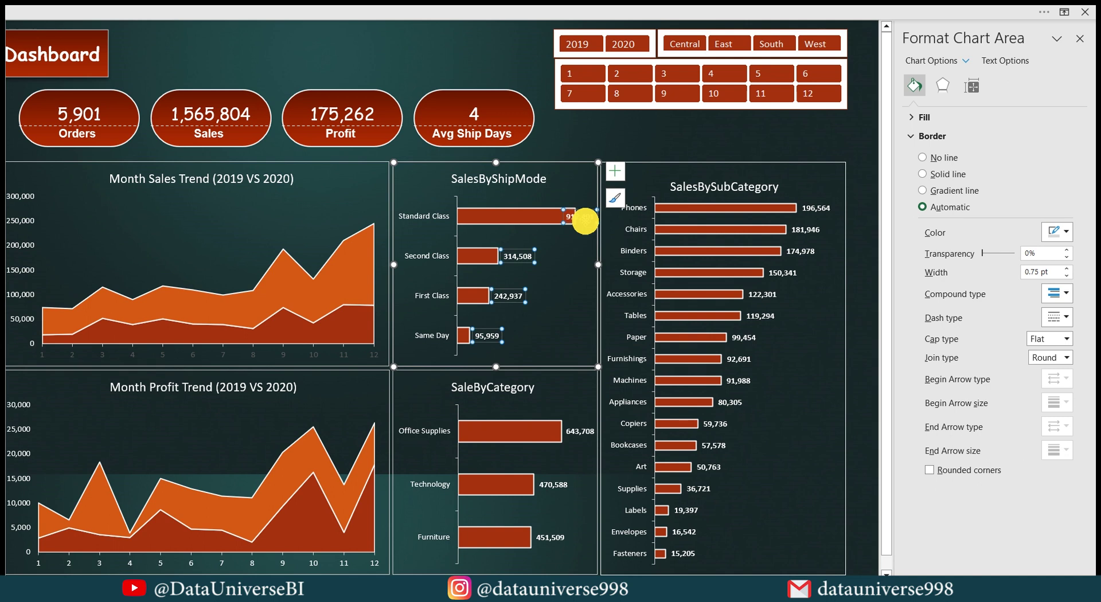
left_click(580, 218)
left_click(999, 85)
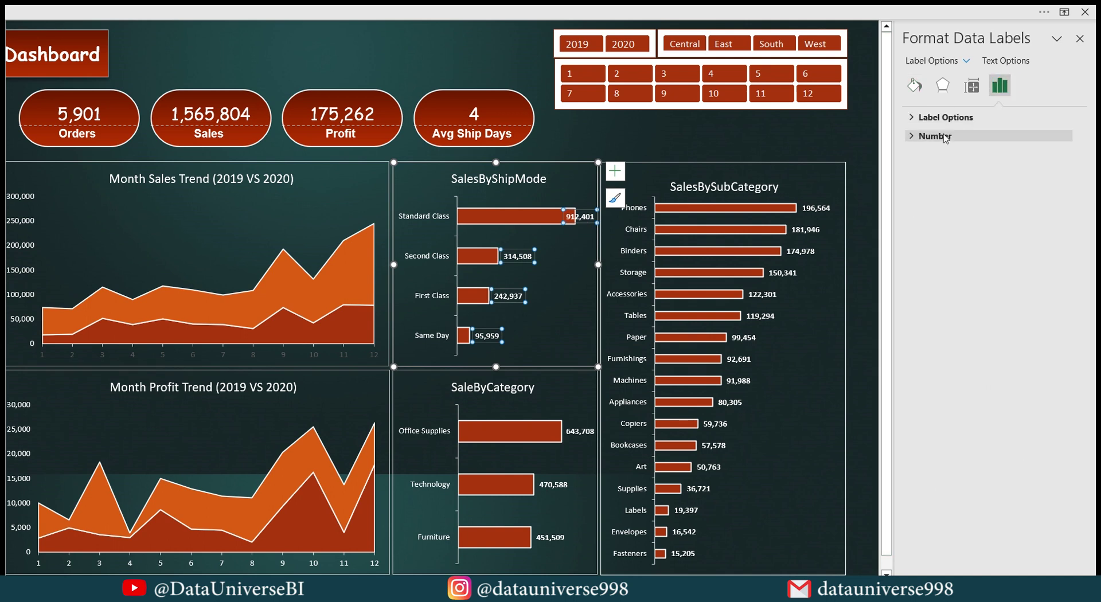
left_click(936, 136)
left_click(1018, 171)
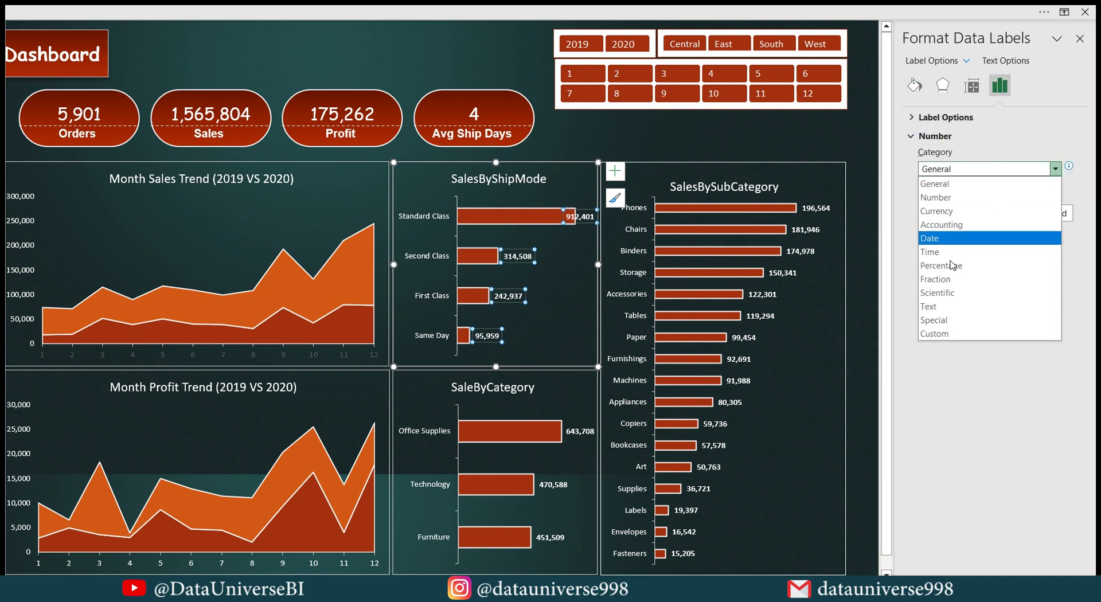
left_click(934, 332)
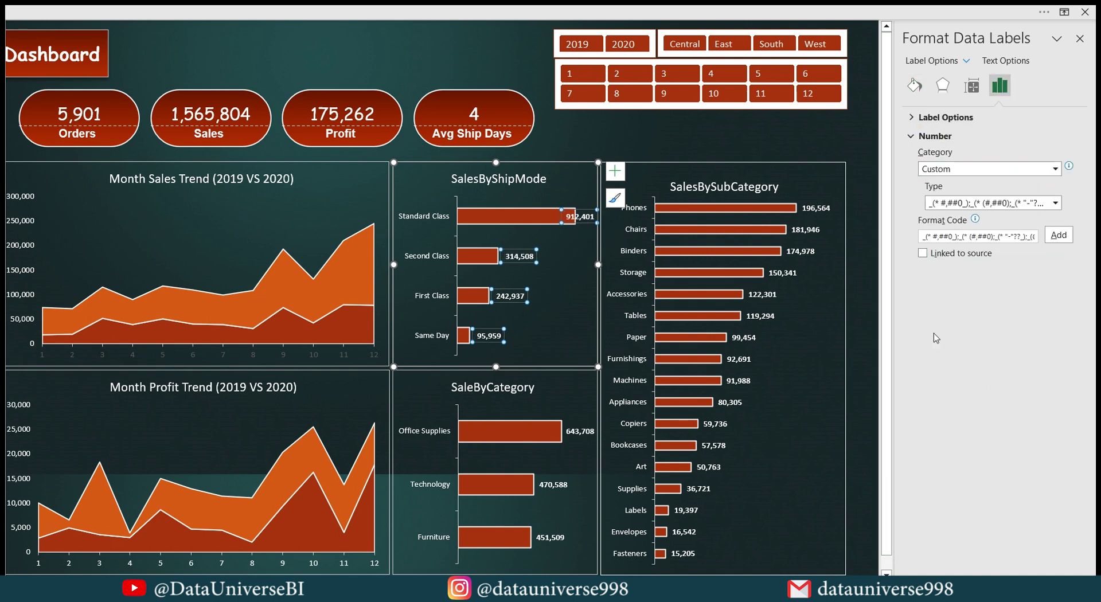
left_click(1027, 204)
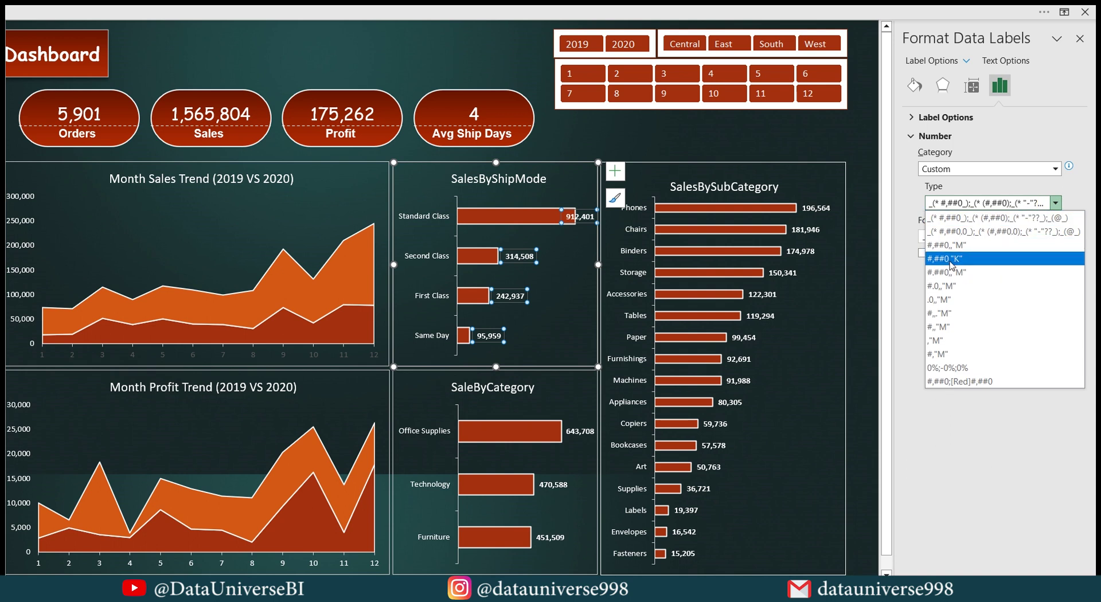
left_click(934, 332)
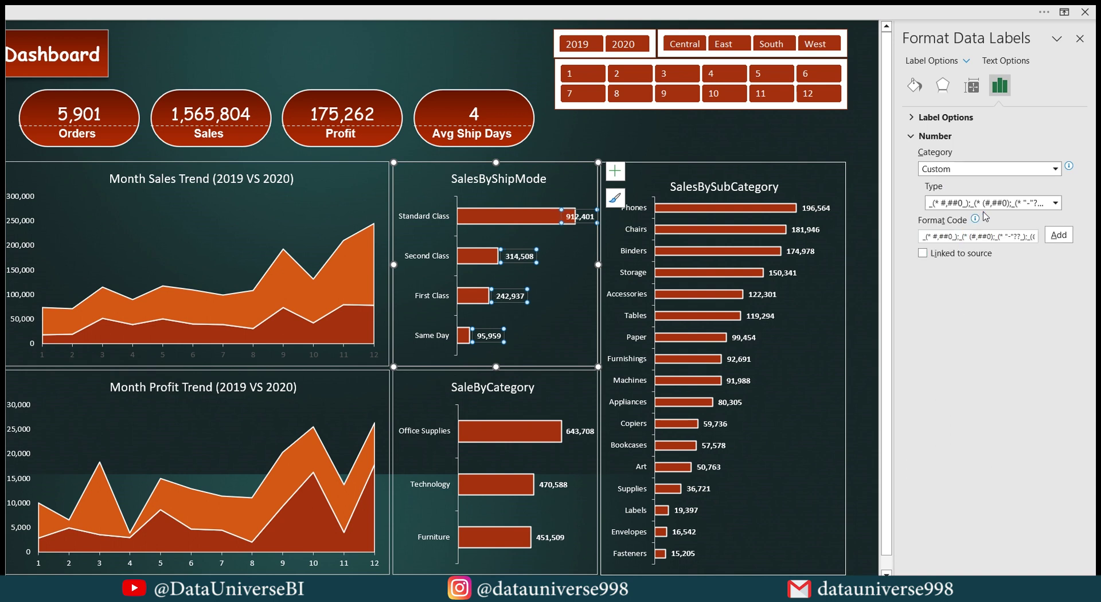
left_click(995, 208)
left_click(957, 250)
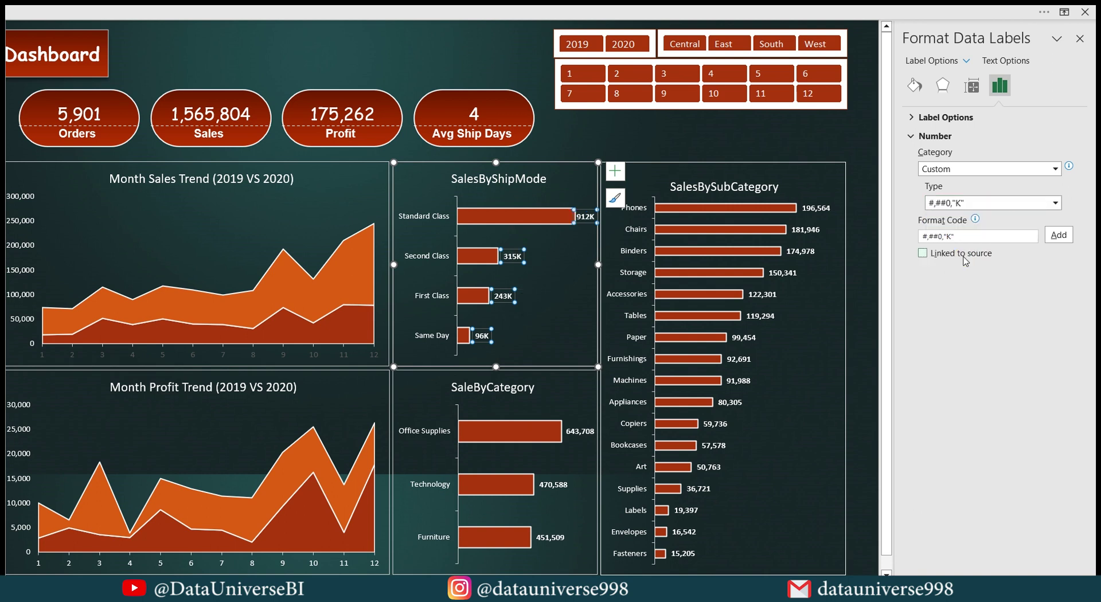
left_click(1055, 204)
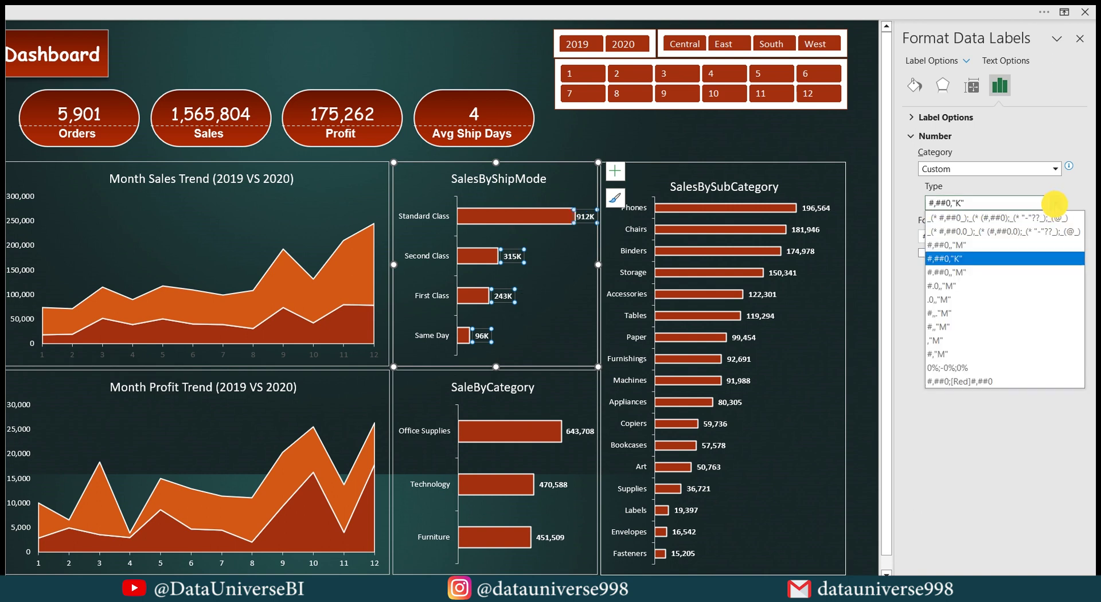
left_click(954, 259)
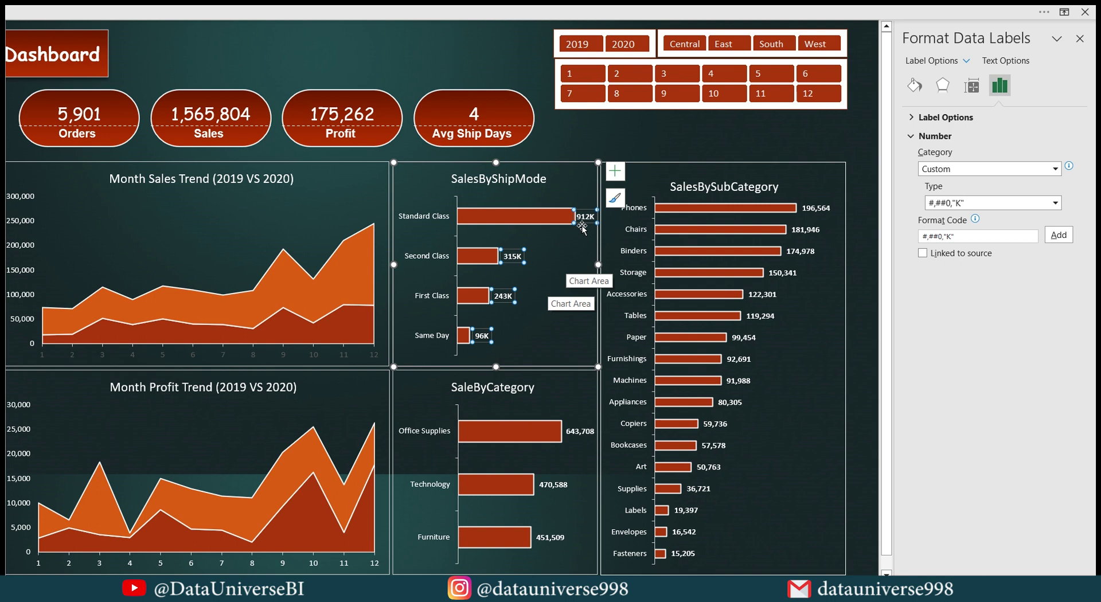
left_click(456, 378)
Format the SaleByCategory data labels with the custom #,##0,"K" number format.
left_click(443, 375)
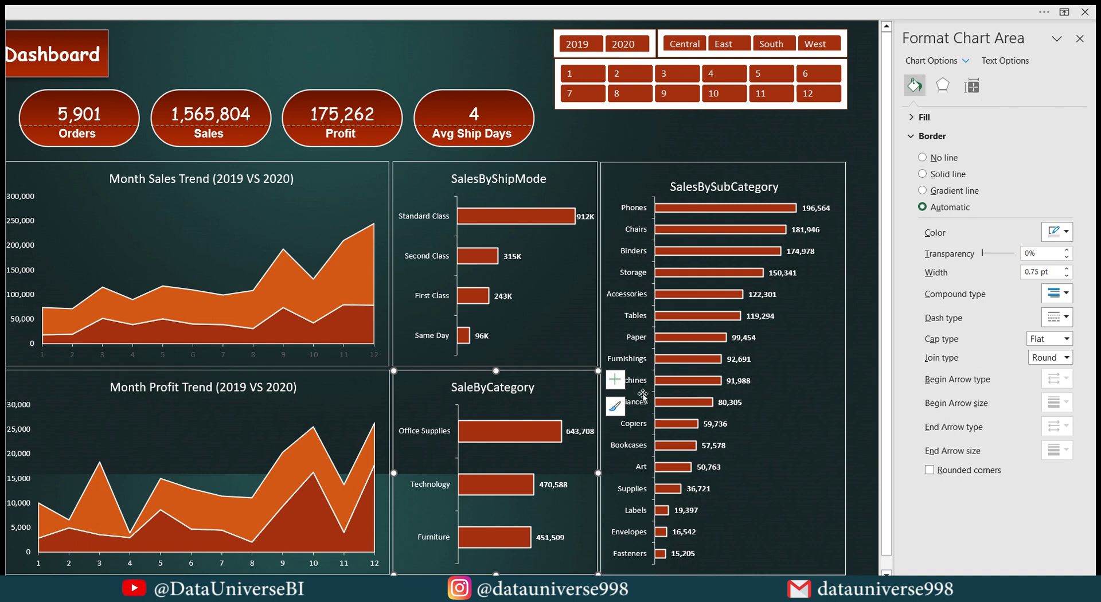
left_click(581, 431)
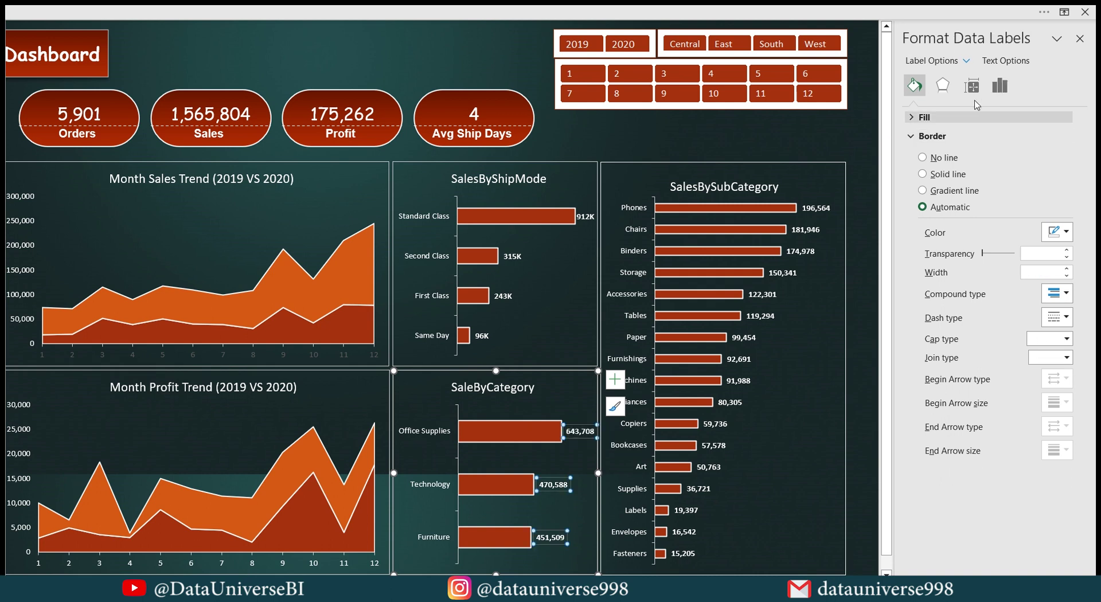
left_click(999, 85)
left_click(924, 136)
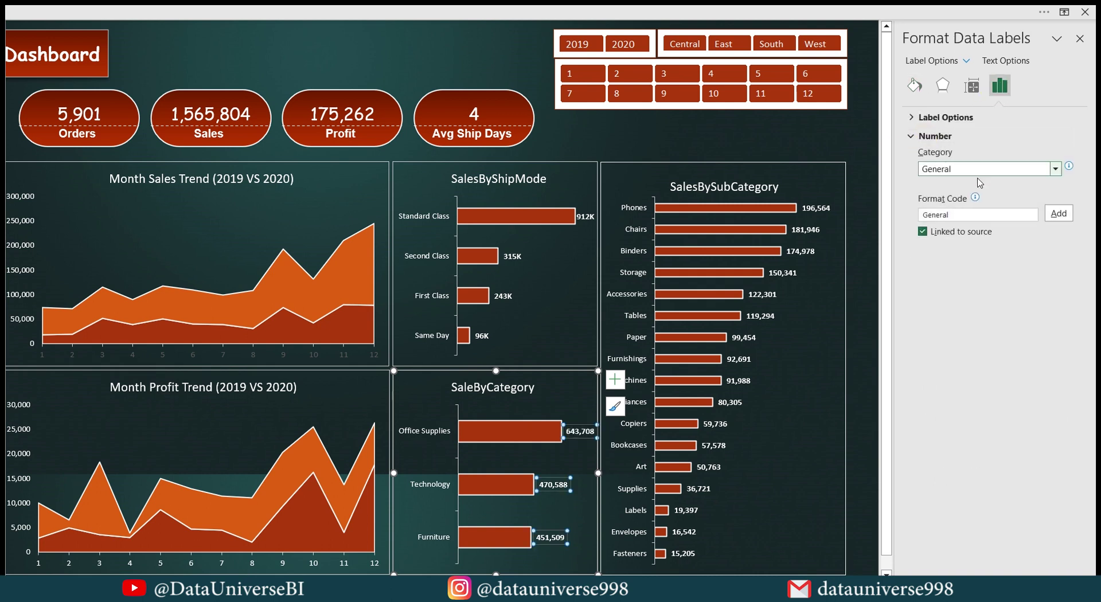
left_click(981, 170)
left_click(936, 333)
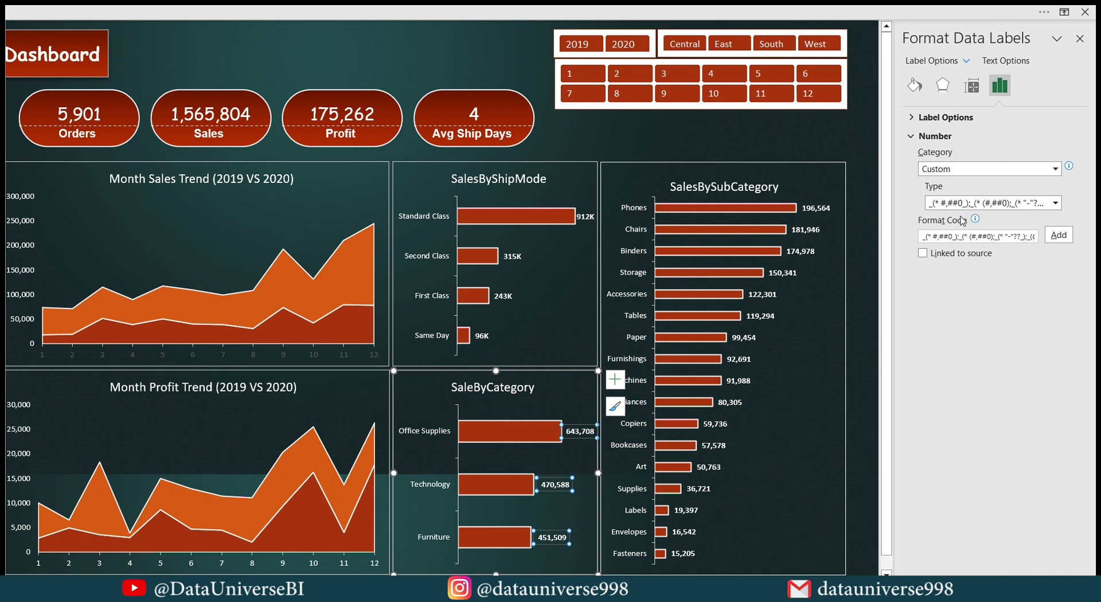
left_click(987, 204)
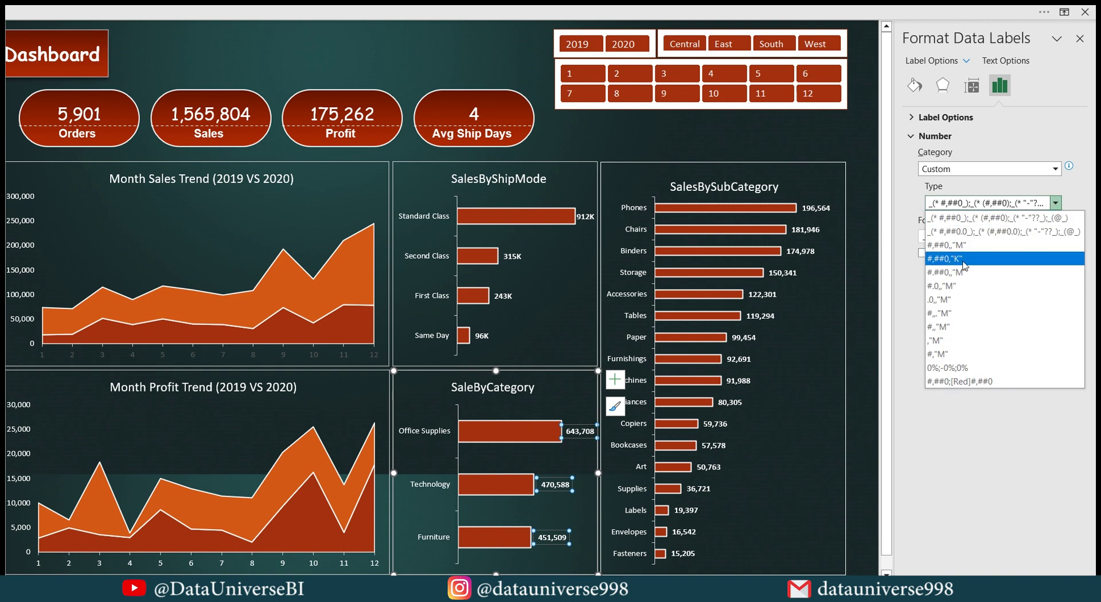
left_click(967, 260)
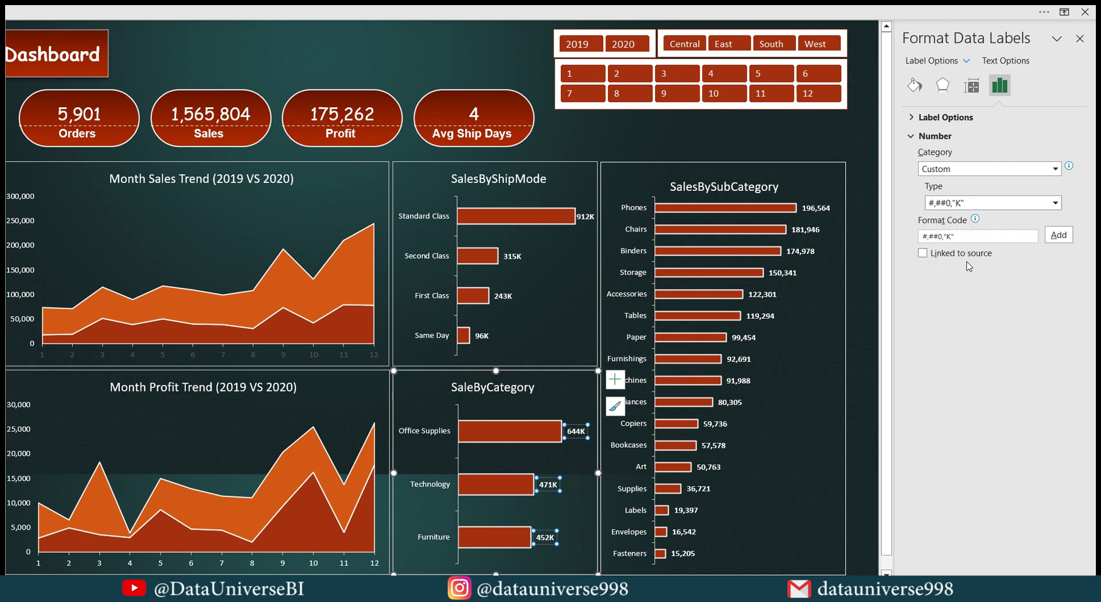
Format the SalesBySubCategory data labels with the custom #,##0,"K" number format.
left_click(824, 204)
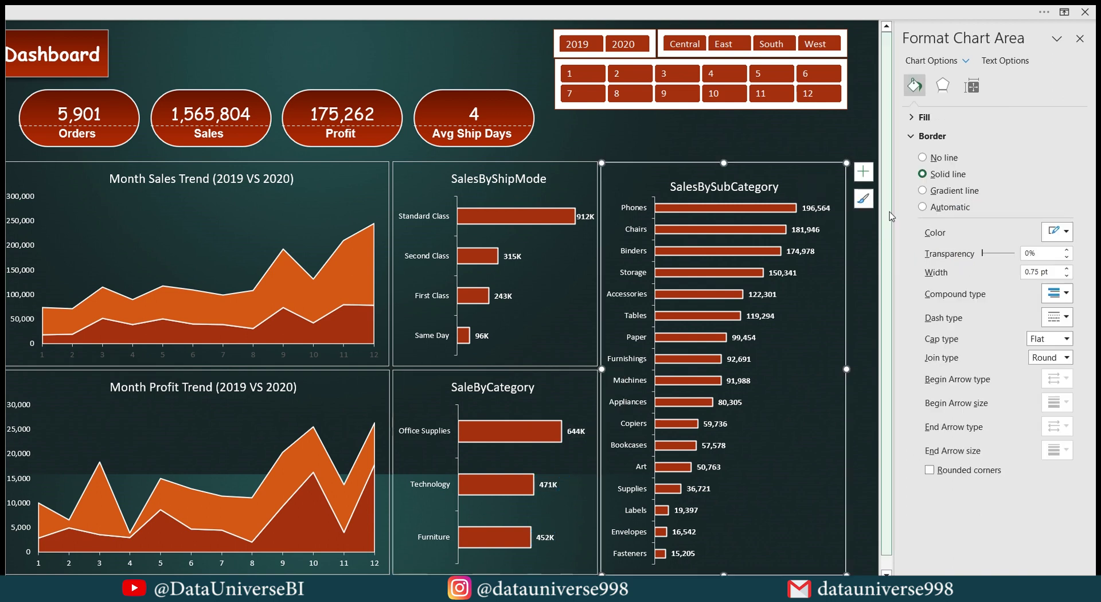
left_click(971, 86)
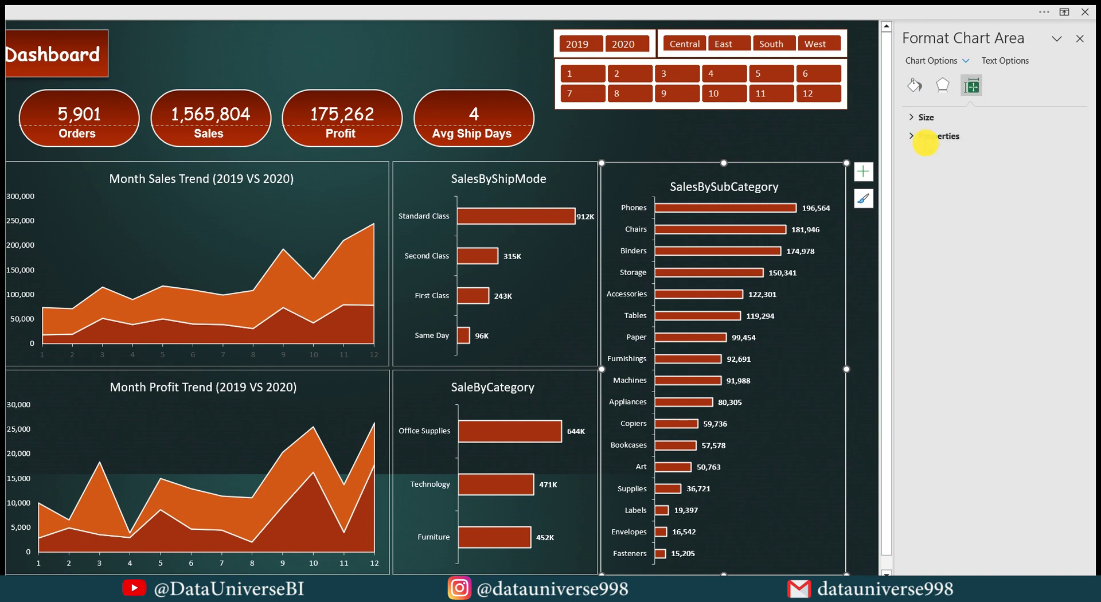
left_click(816, 218)
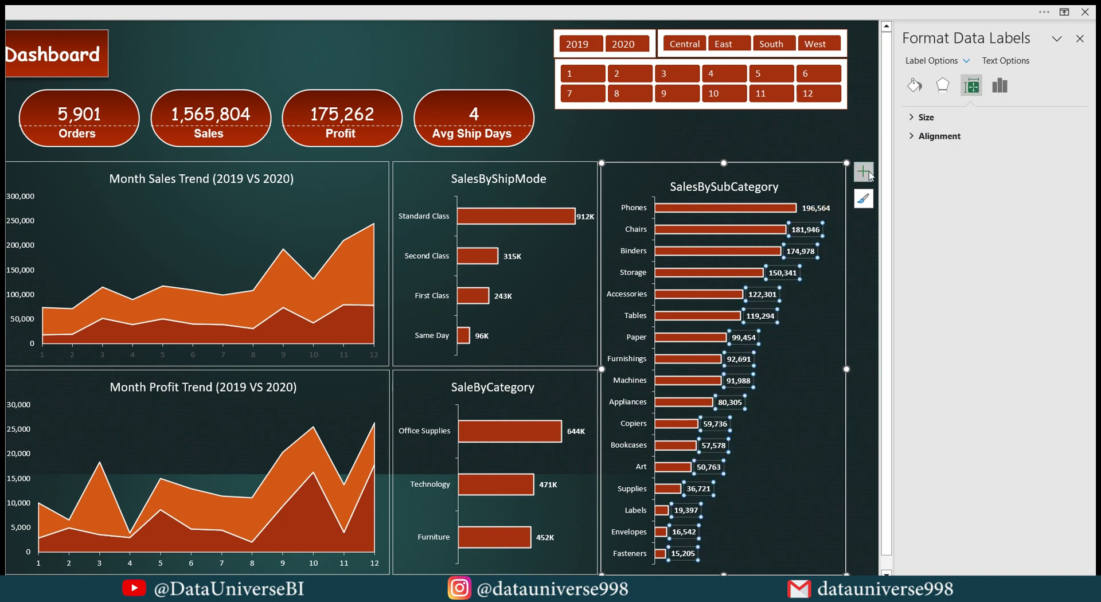
left_click(999, 86)
left_click(963, 136)
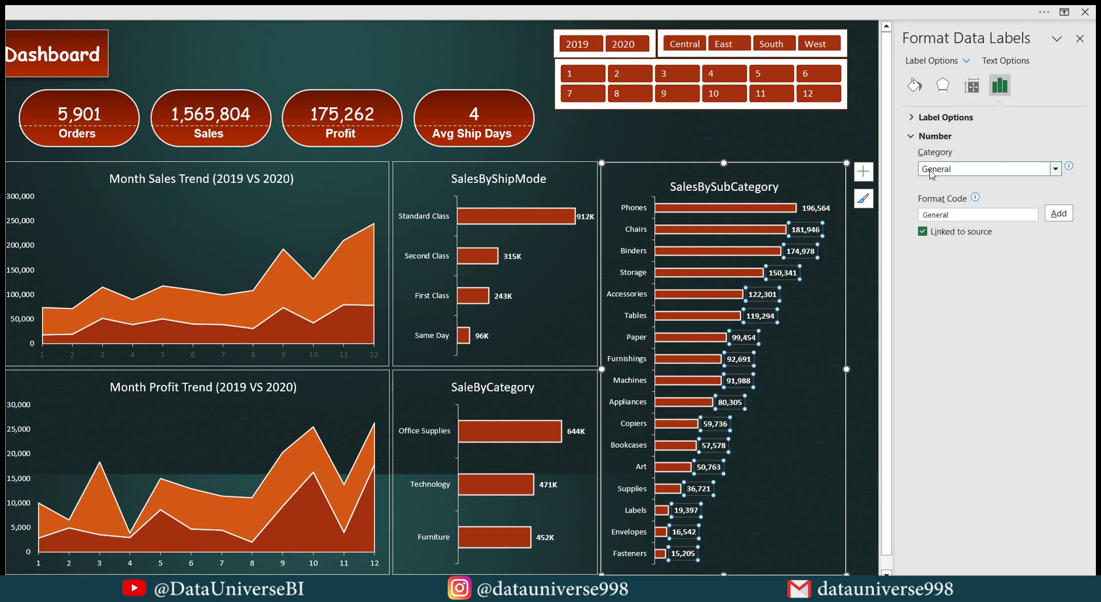
left_click(968, 172)
left_click(941, 335)
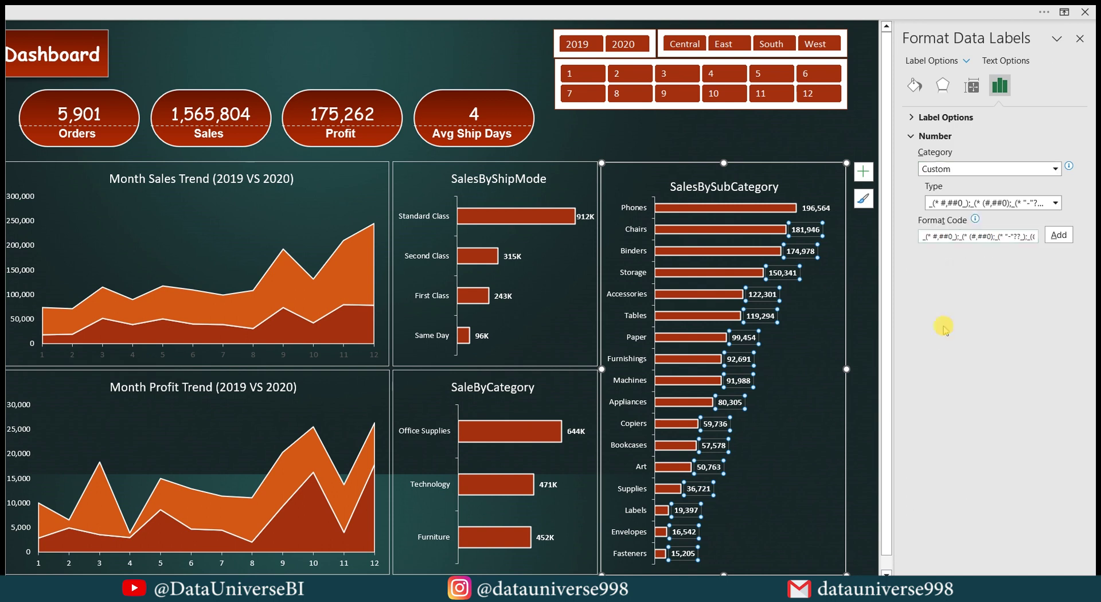
left_click(981, 205)
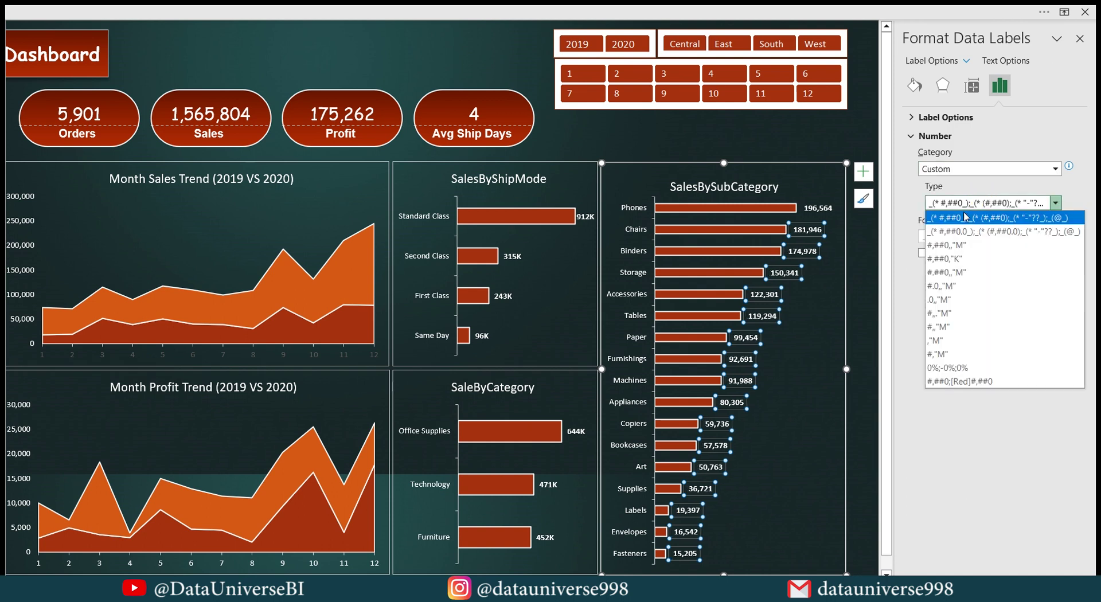
left_click(963, 258)
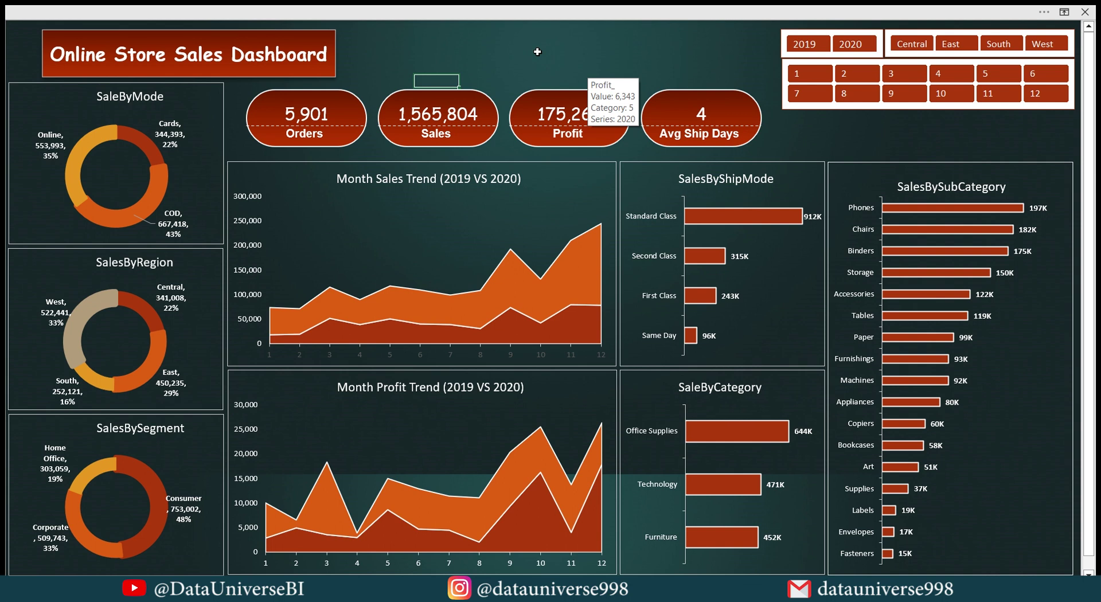
Open the Insert > Icons library and move it aside to reveal the KPI cards.
left_click(537, 15)
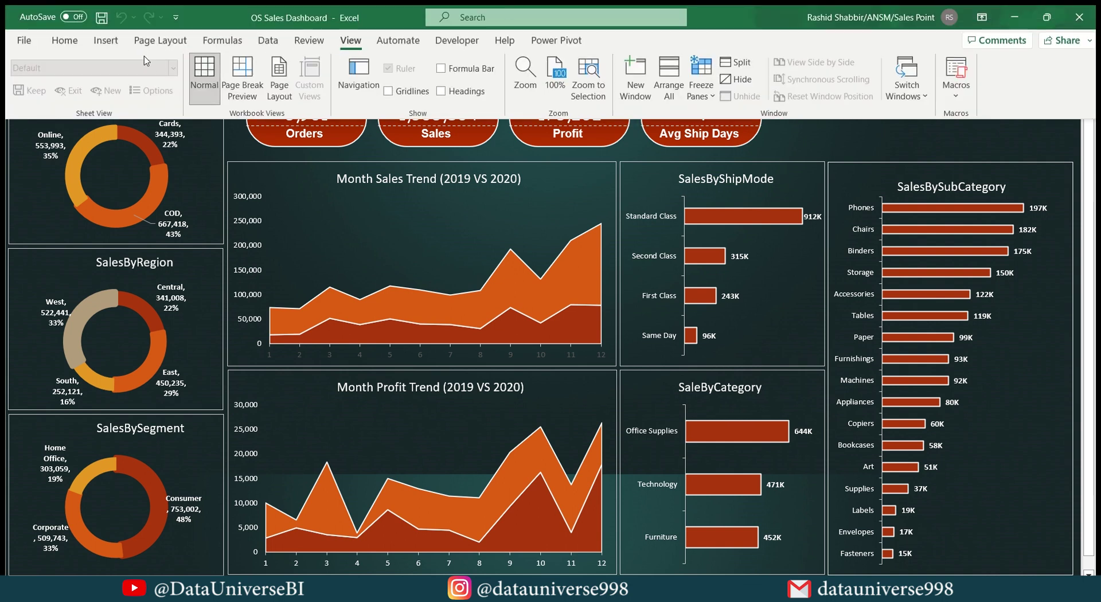
left_click(105, 41)
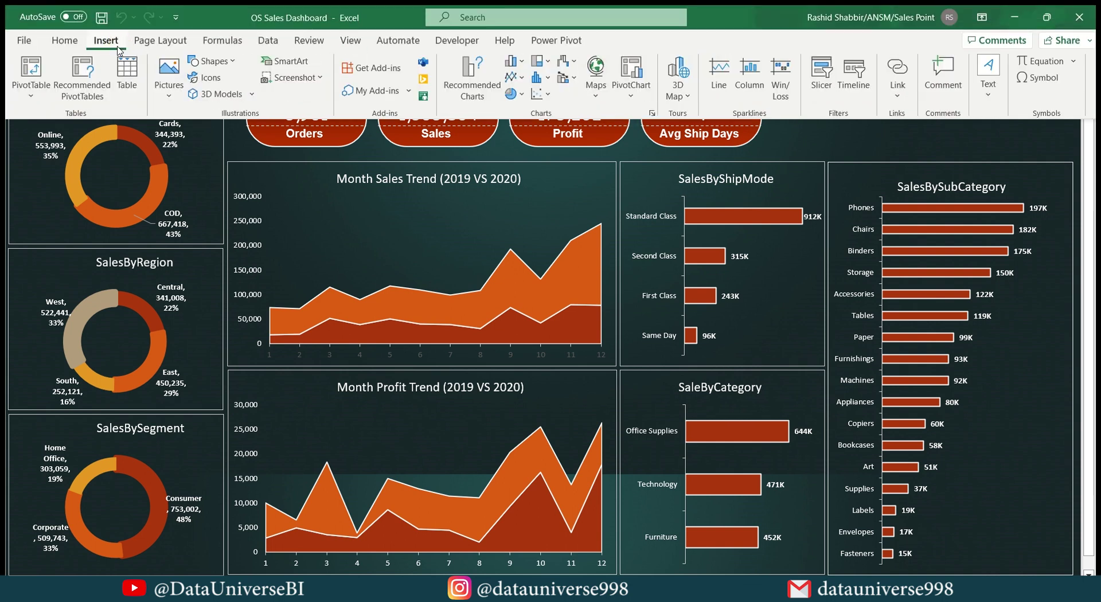
left_click(220, 79)
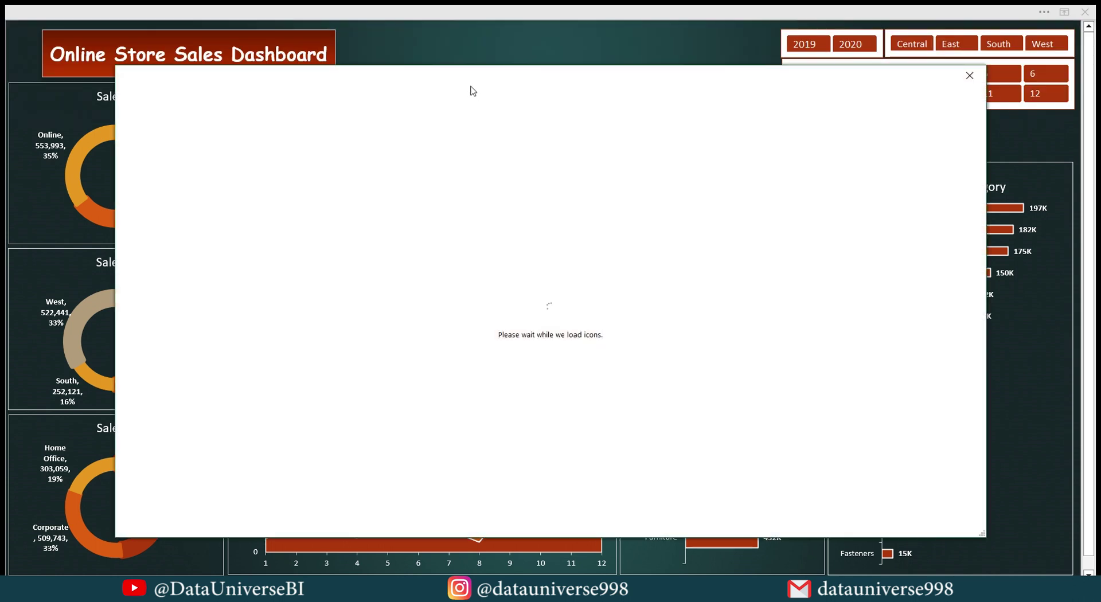
left_click_drag(470, 90, 486, 175)
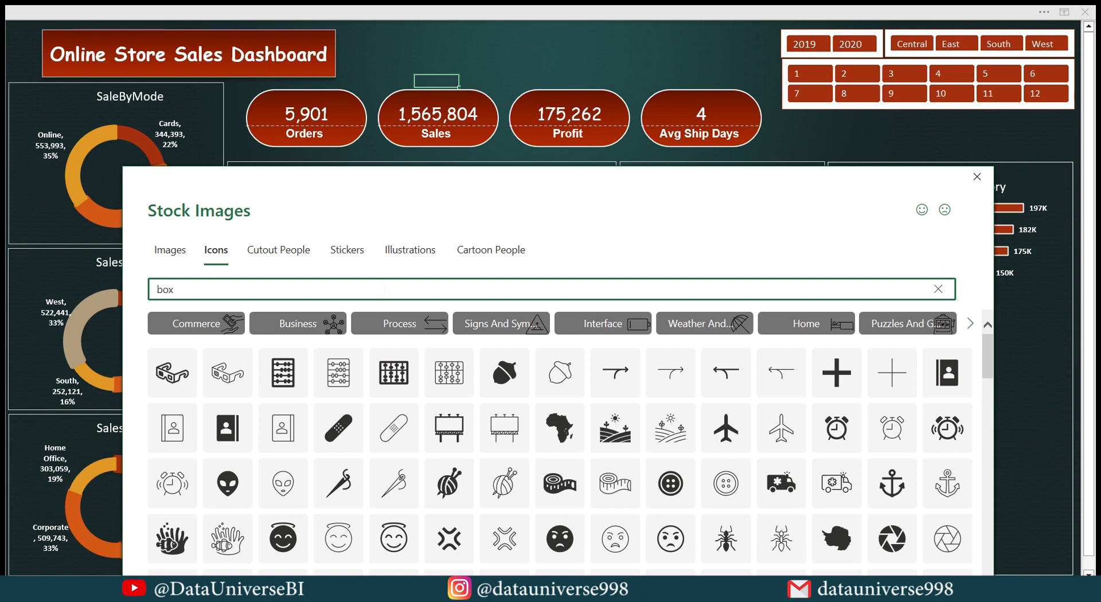
Search for and pick the open box, coin stack and truck icons.
left_click(384, 289)
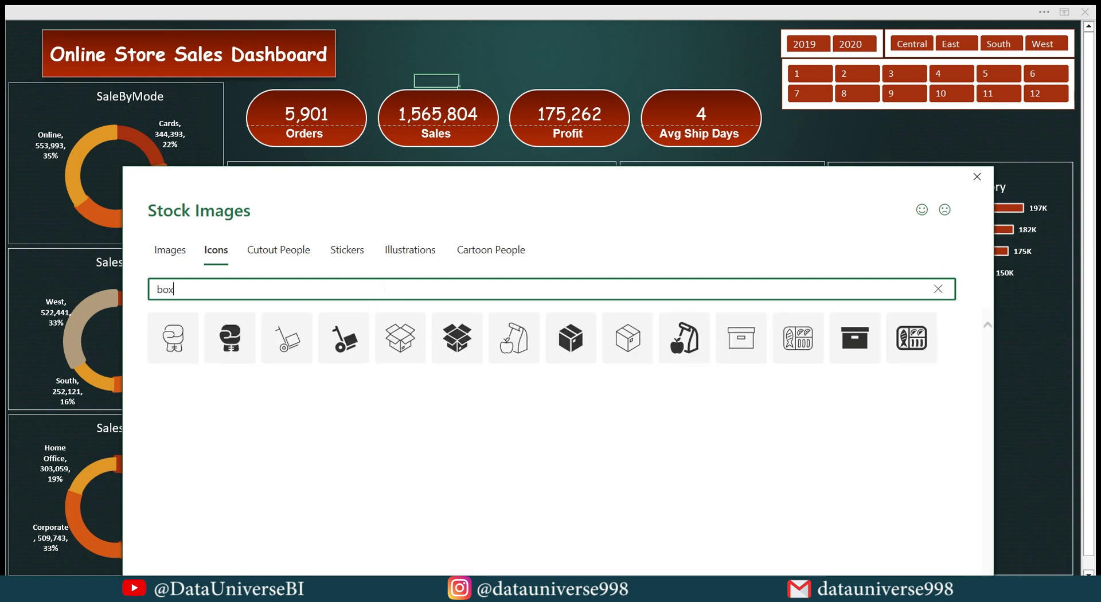
left_click(401, 342)
key("BackSpace")
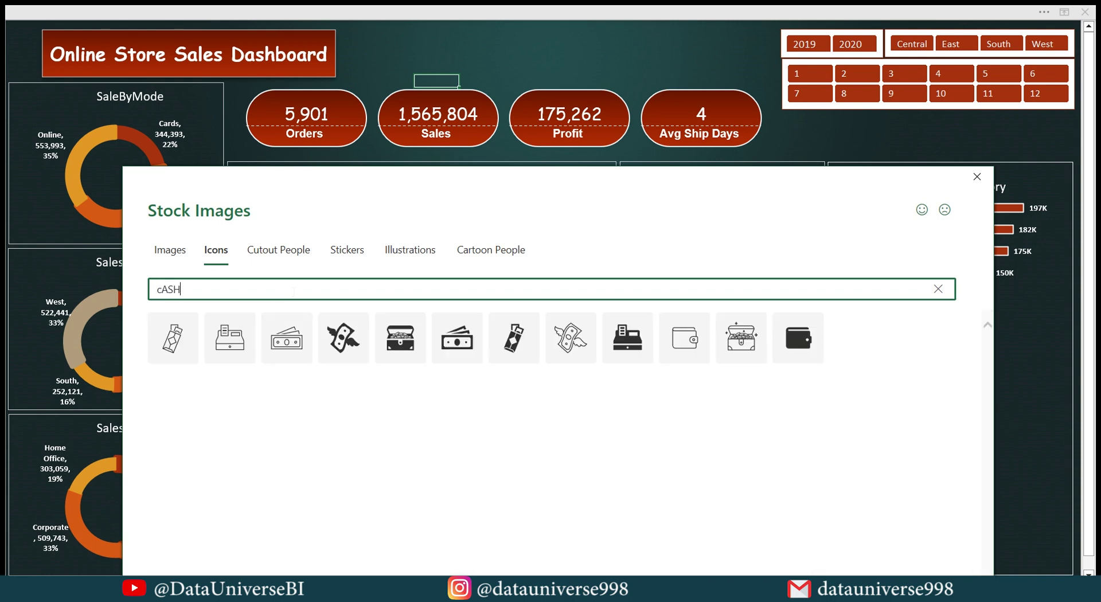
double_click(276, 289)
type("COINS")
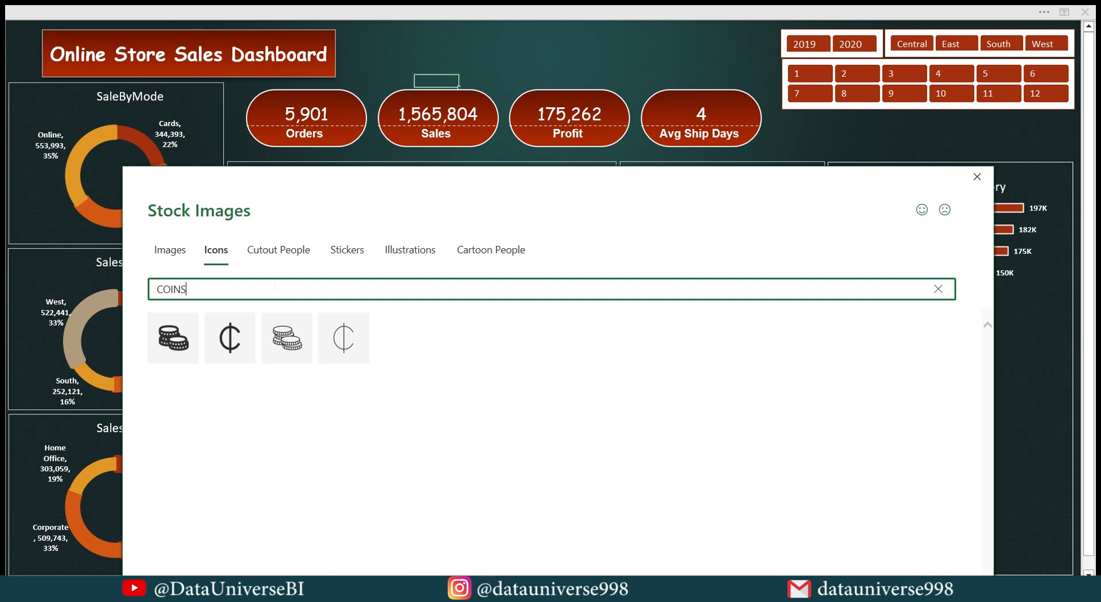
left_click(287, 338)
type("TRUCK")
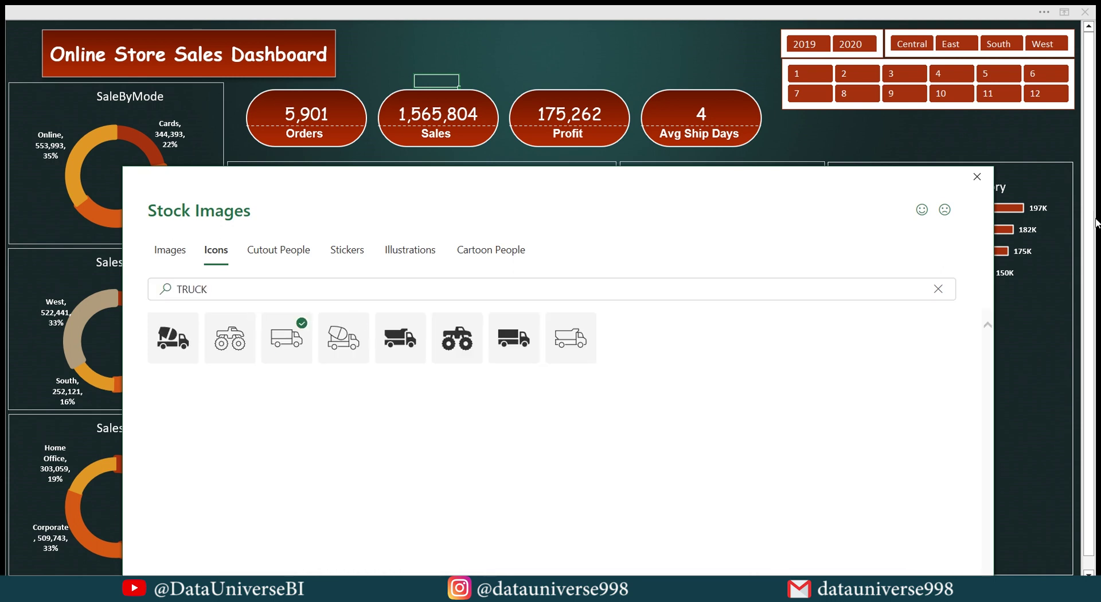
left_click_drag(740, 179, 727, 110)
Insert the four chosen icons and give them a white outline.
left_click(821, 549)
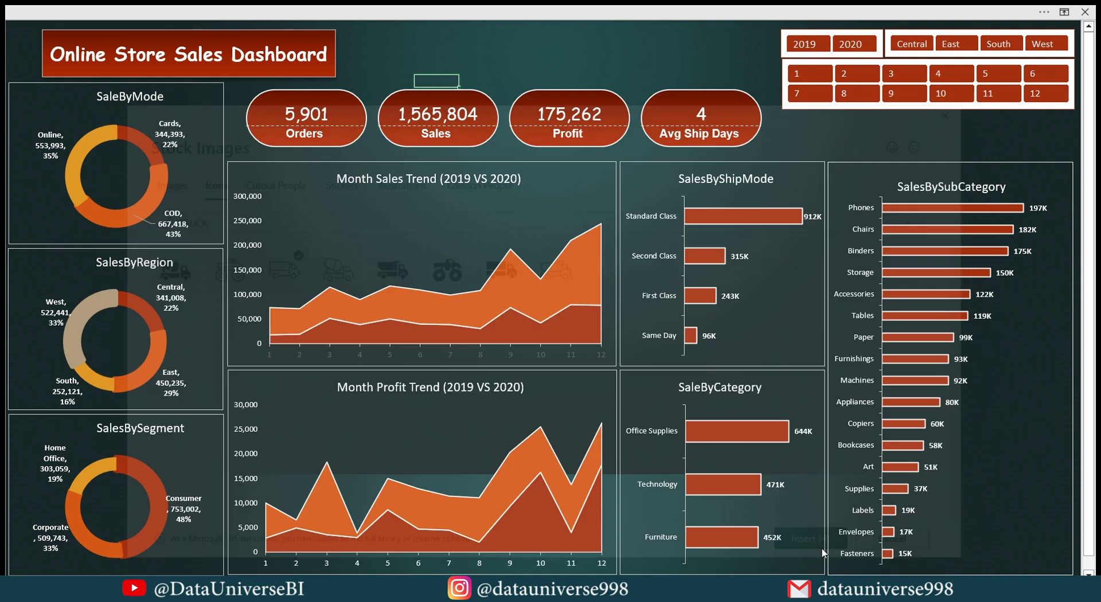
left_click(457, 61)
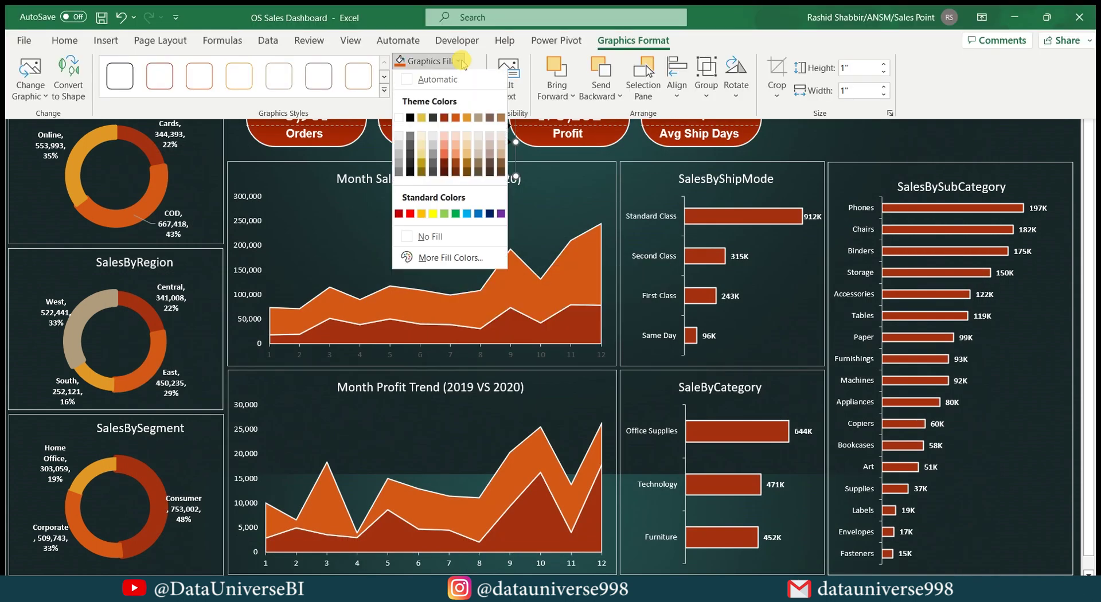
key("Escape")
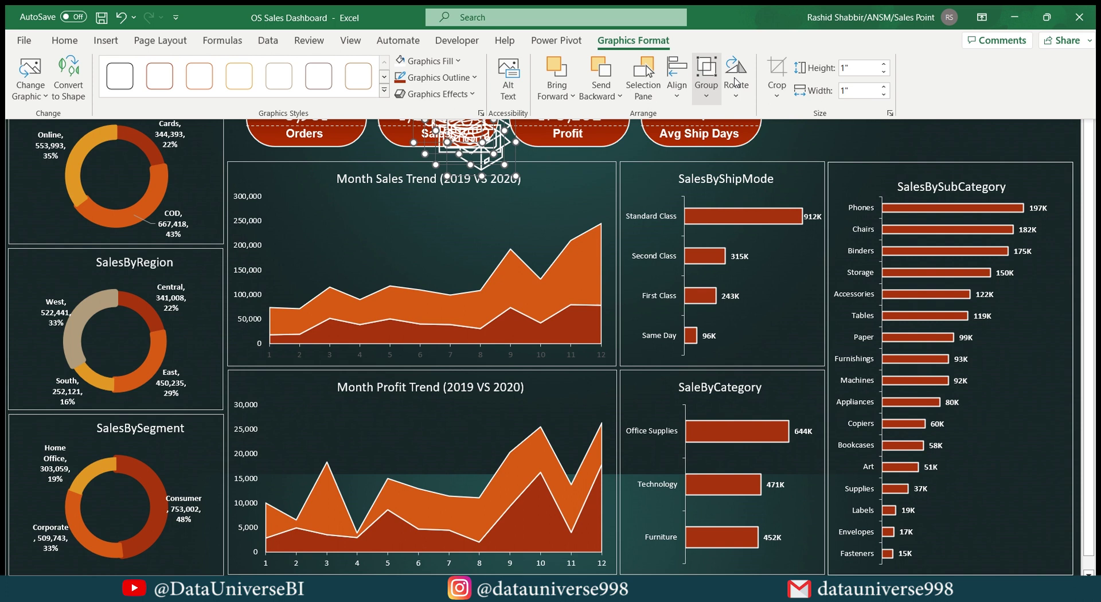
left_click(474, 78)
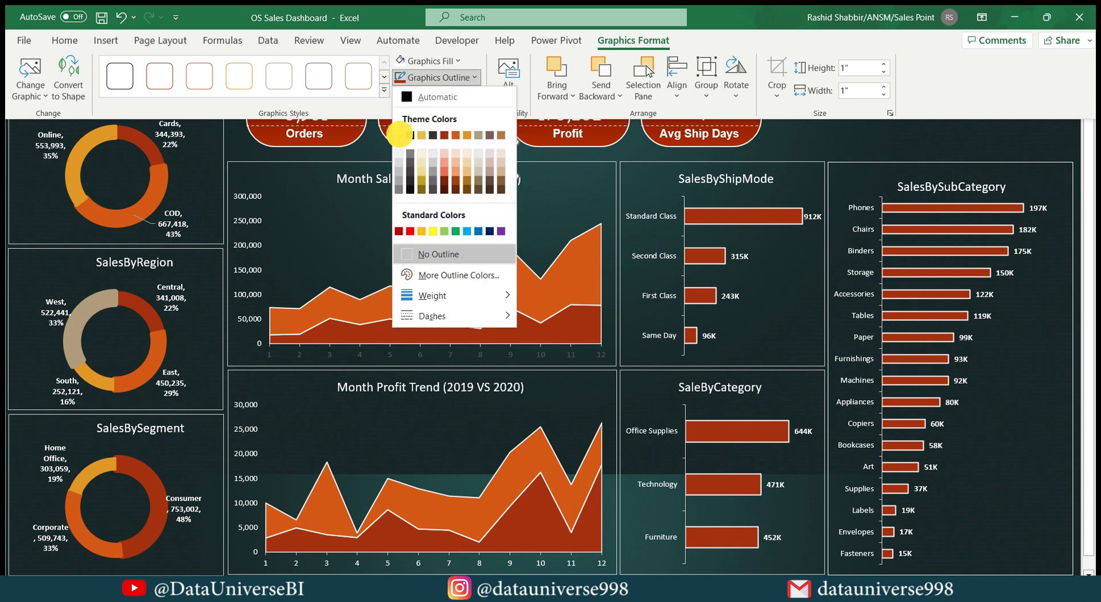
left_click(398, 135)
Shrink the truck icon to 0.50 inches and drag it beside the other icons.
left_click(860, 67)
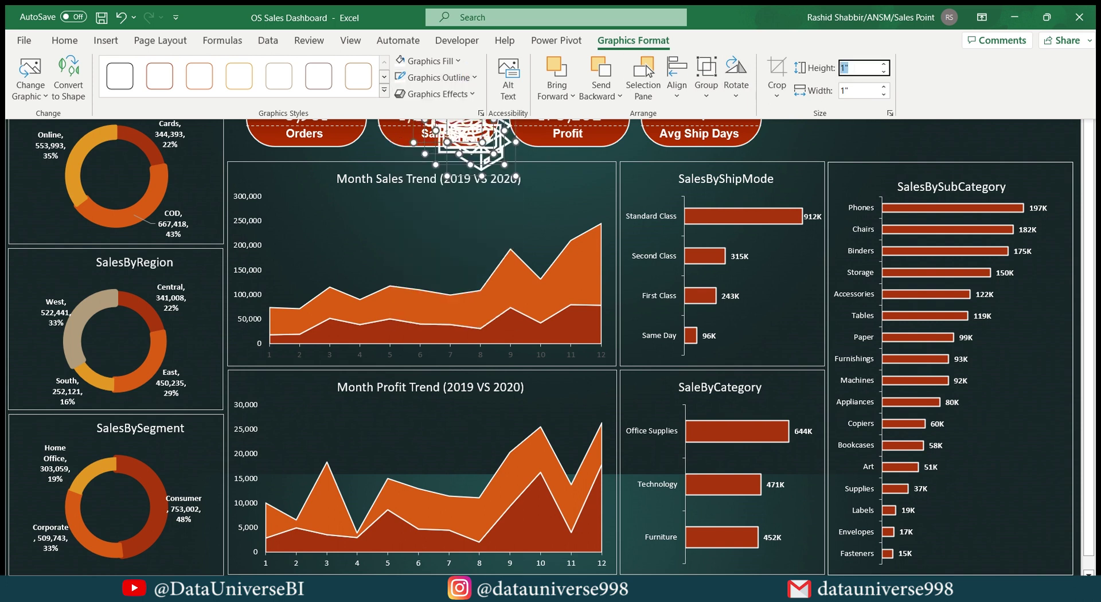
type(".50")
key("Return")
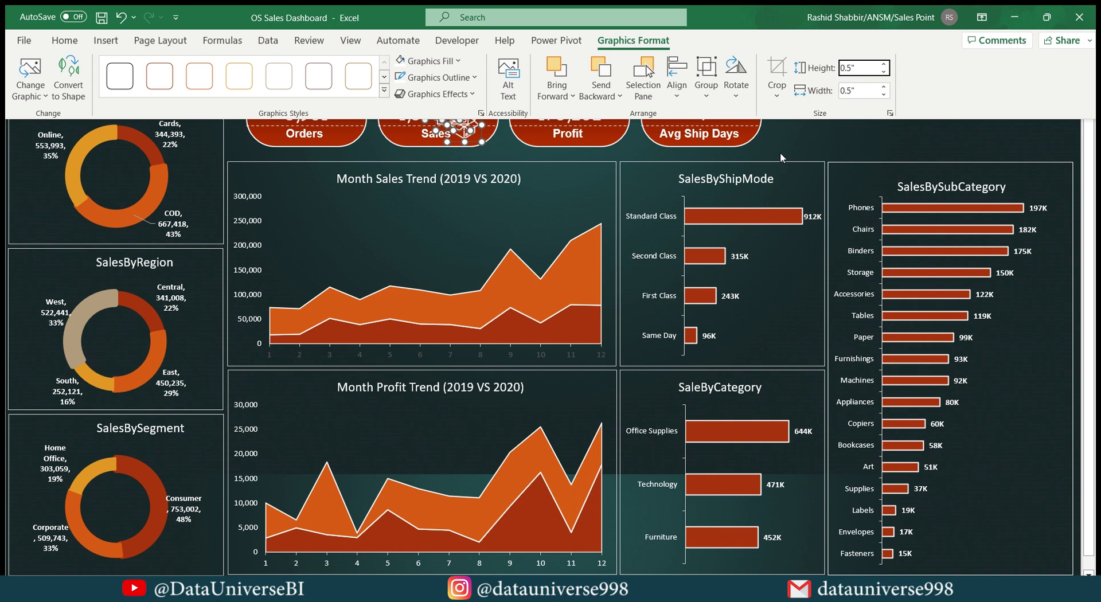
key("ctrl+shift+F1")
left_click_drag(442, 73, 858, 121)
Right-align the values in the Orders, Sales, Profit and Avg Ship Days cards.
left_click(722, 112)
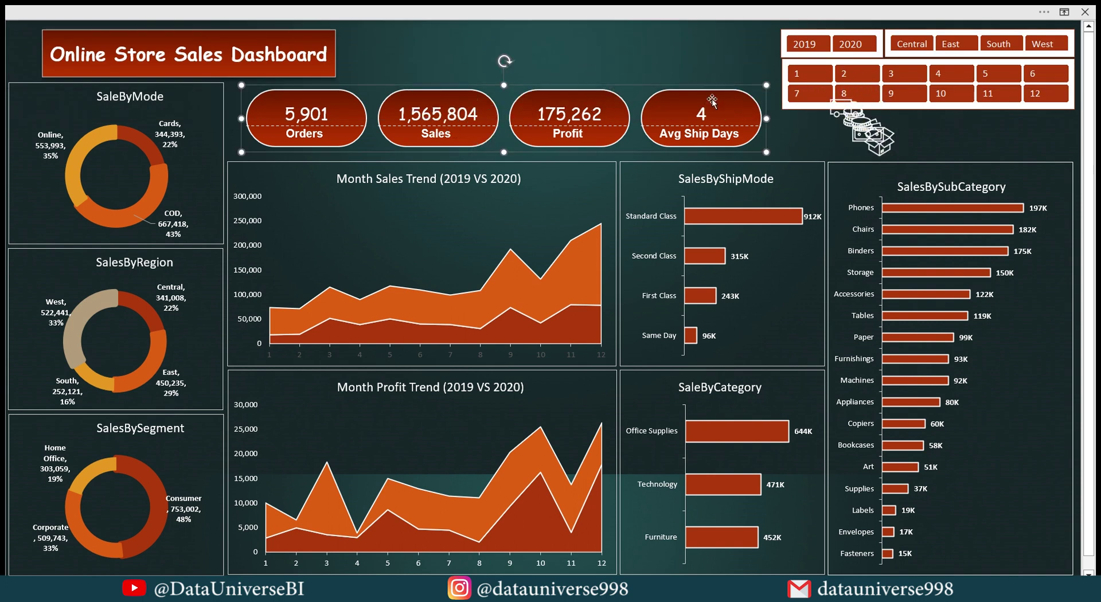
left_click(712, 101)
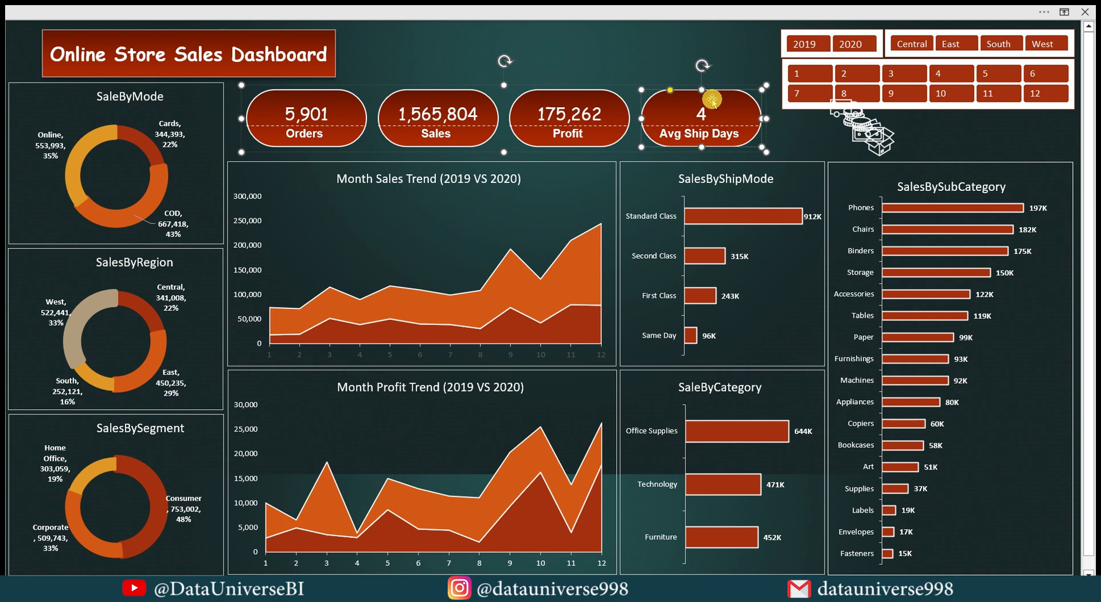
left_click(620, 112, "shift")
left_click(472, 110, "shift")
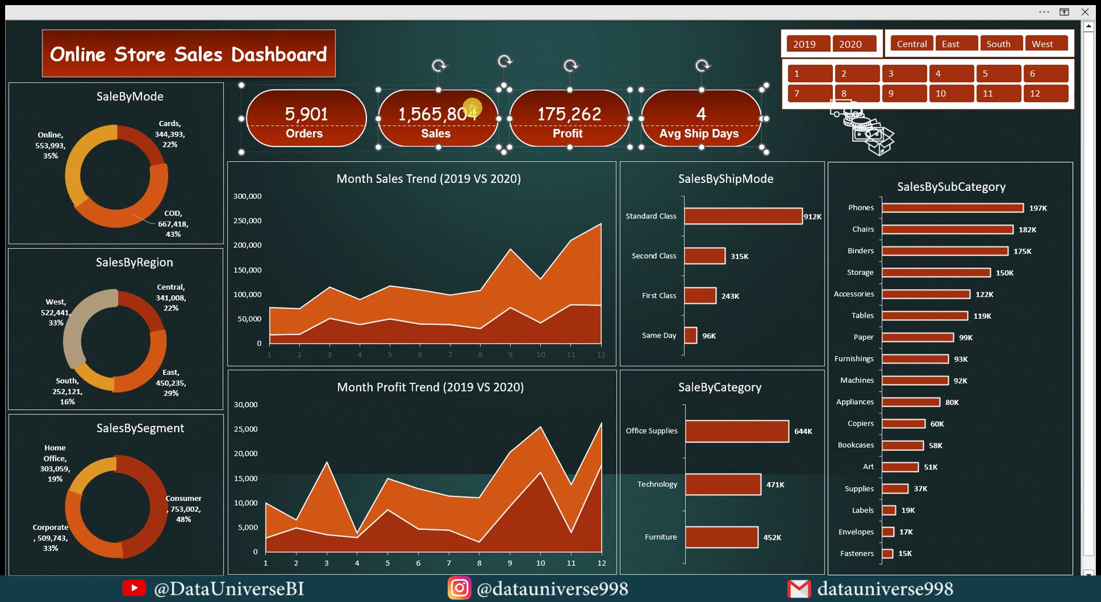
left_click(311, 116, "shift")
left_click(411, 8)
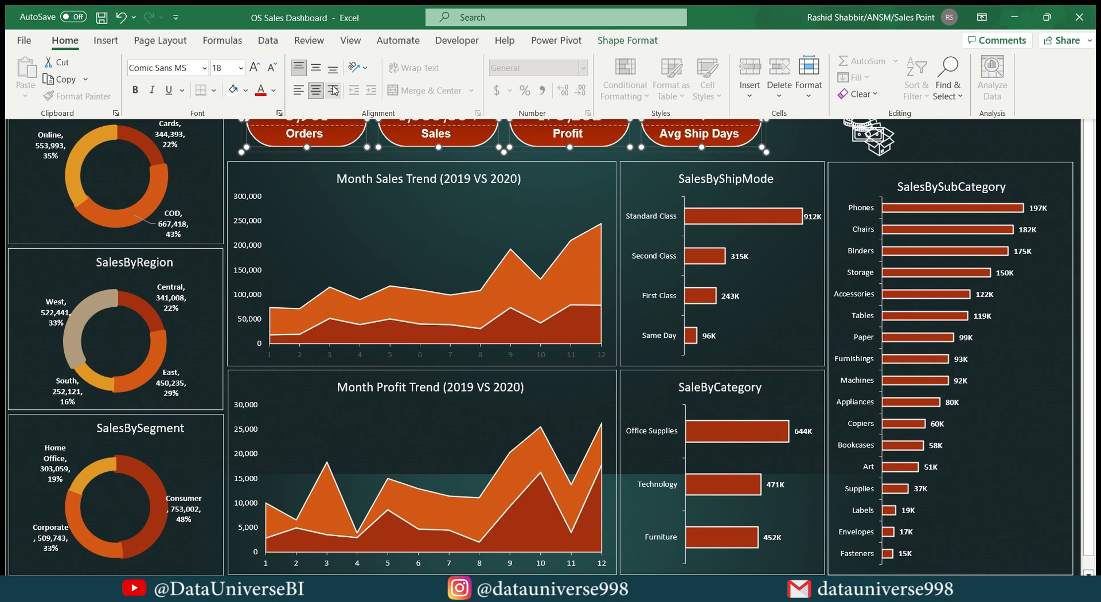
left_click(334, 91)
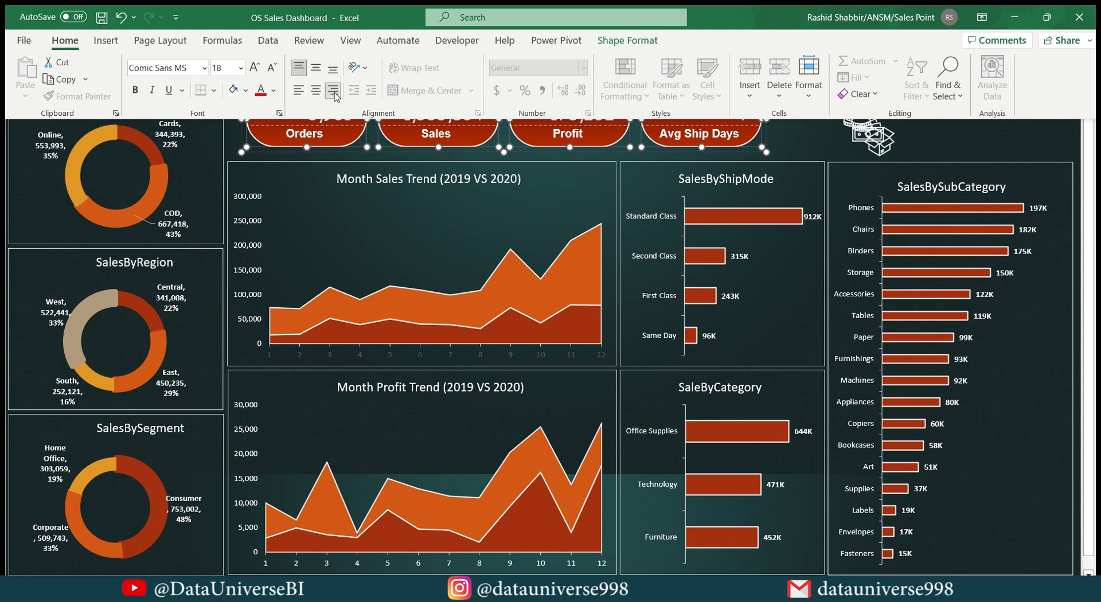
left_click(801, 136)
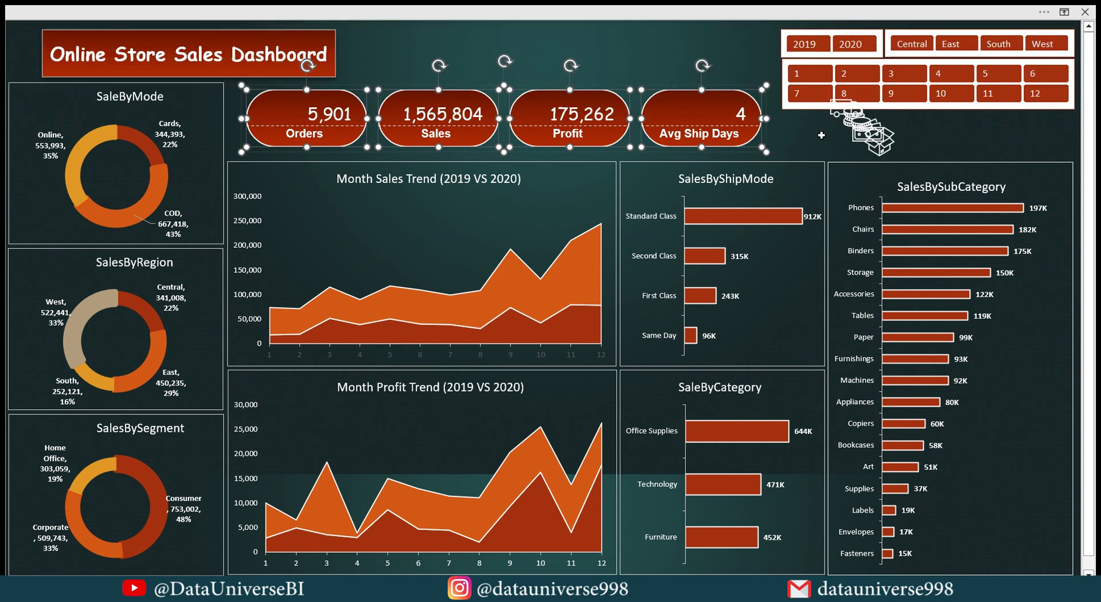
Move the truck, box, cash and coin icons onto their KPI cards.
left_click_drag(837, 114, 676, 117)
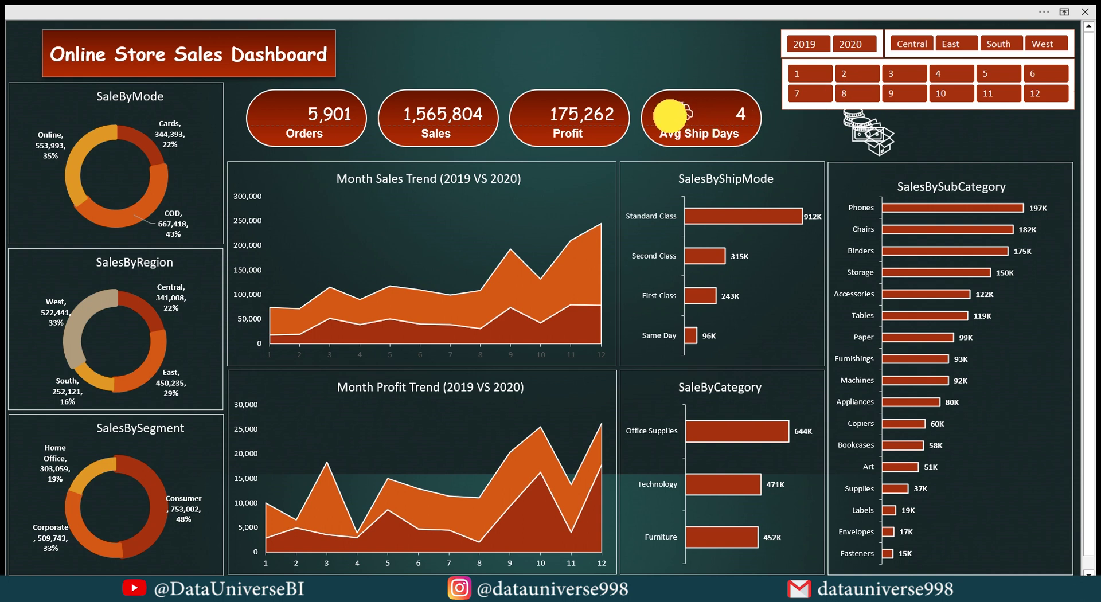
left_click_drag(670, 115, 671, 114)
left_click_drag(869, 143, 544, 111)
left_click_drag(857, 122, 394, 113)
left_click(437, 115)
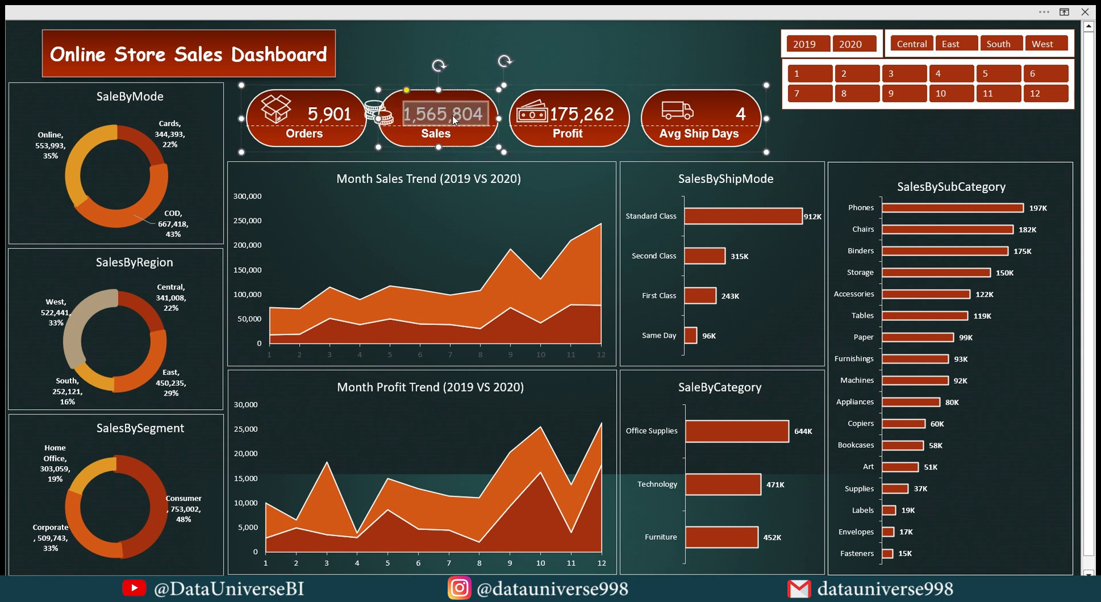
Resize all four card icons together to 0.4 inches high.
left_click(270, 108)
left_click(390, 116, "ctrl")
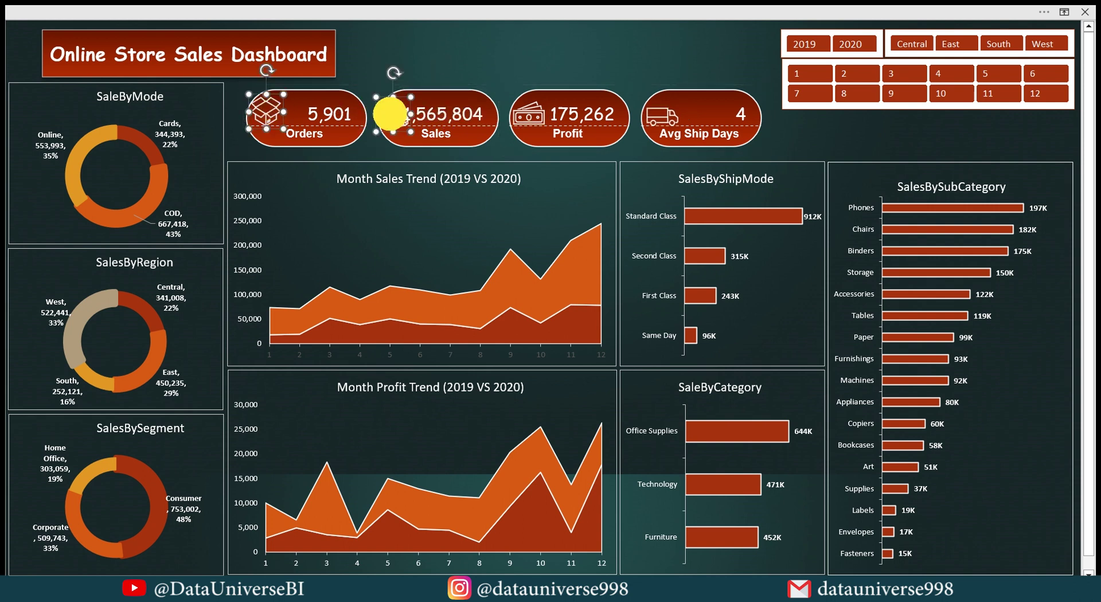
left_click(539, 121, "ctrl")
left_click(662, 119, "ctrl")
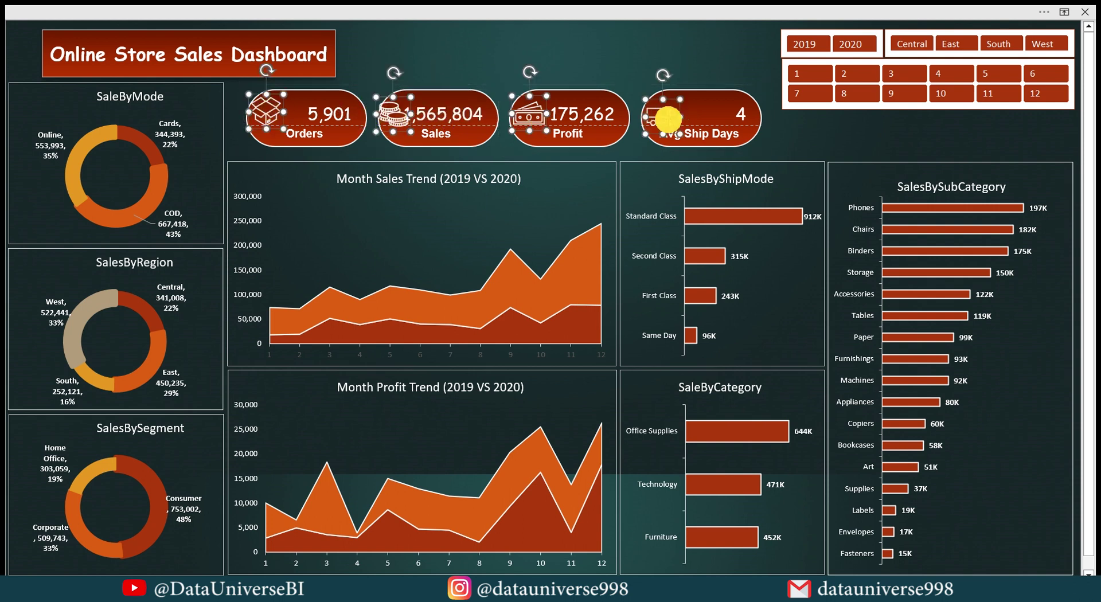
left_click(725, 8)
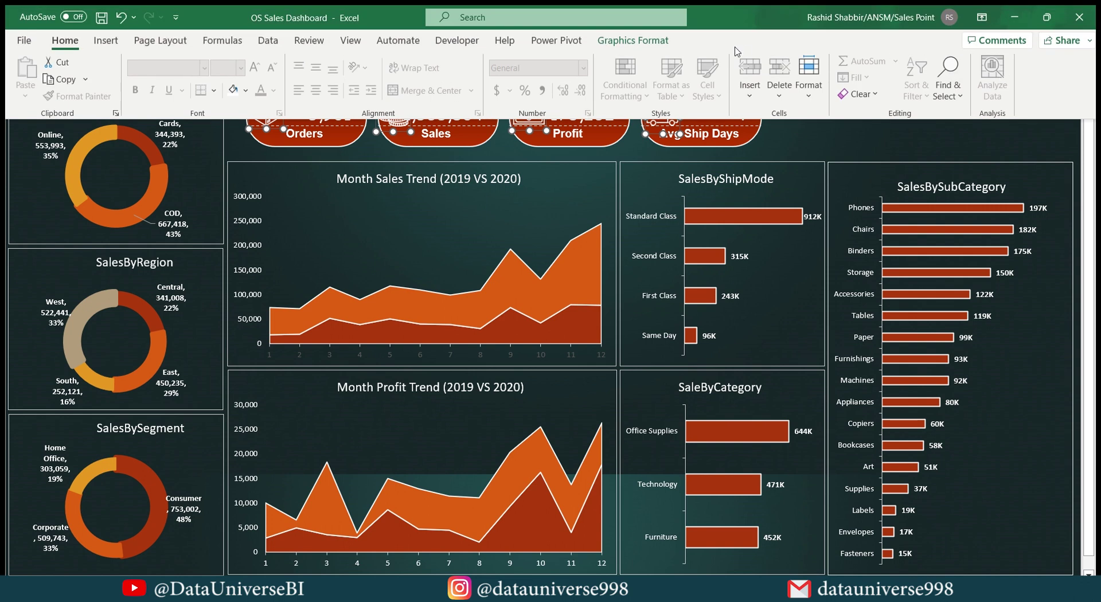
left_click(642, 39)
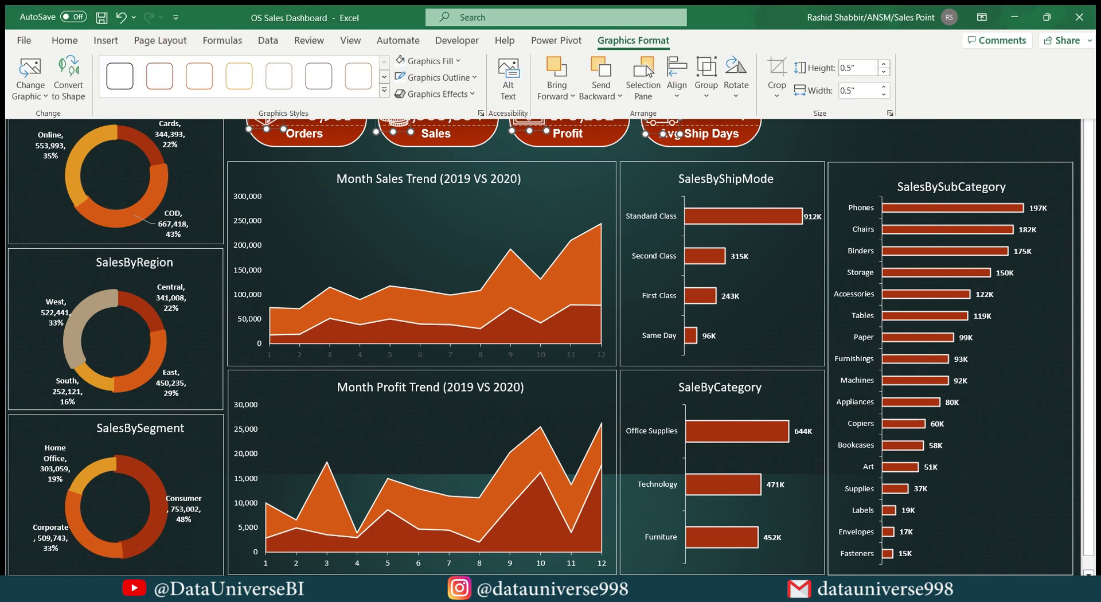
left_click(867, 65)
key("Return")
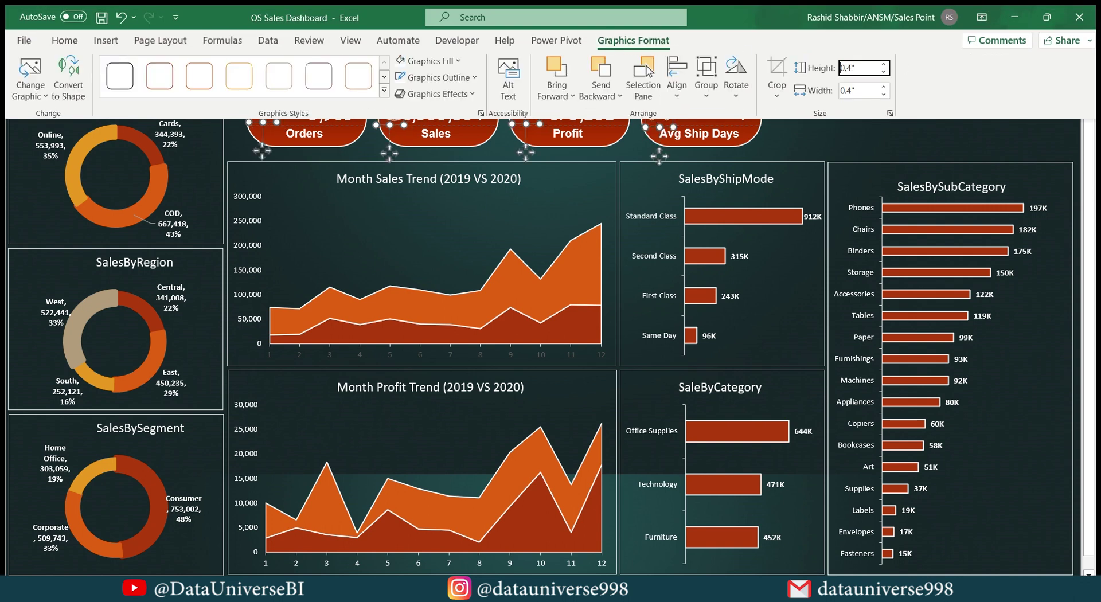
key("ctrl+shift+F1")
left_click(396, 54)
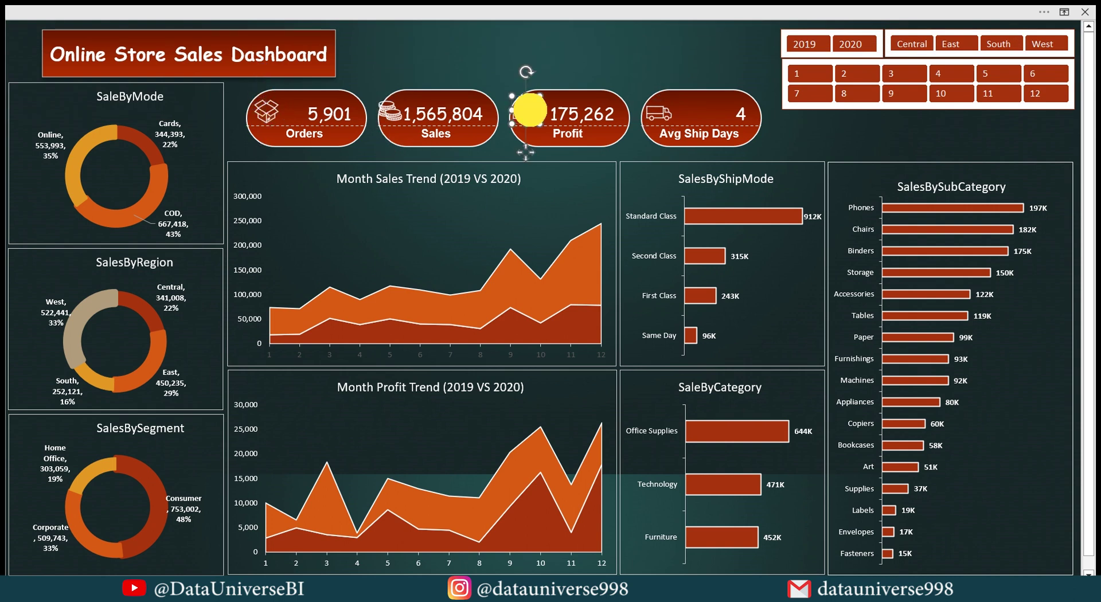
Check the placement of the truck and coin icons and the Sales card shapes.
left_click(657, 110)
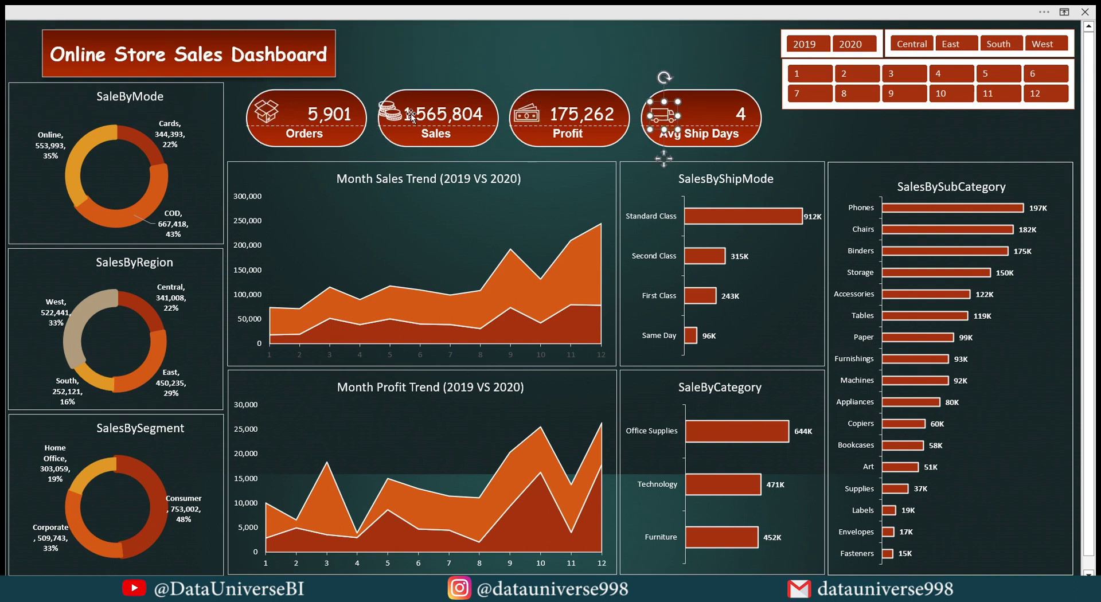
left_click(437, 110)
left_click(453, 108)
left_click(453, 112)
left_click(308, 18)
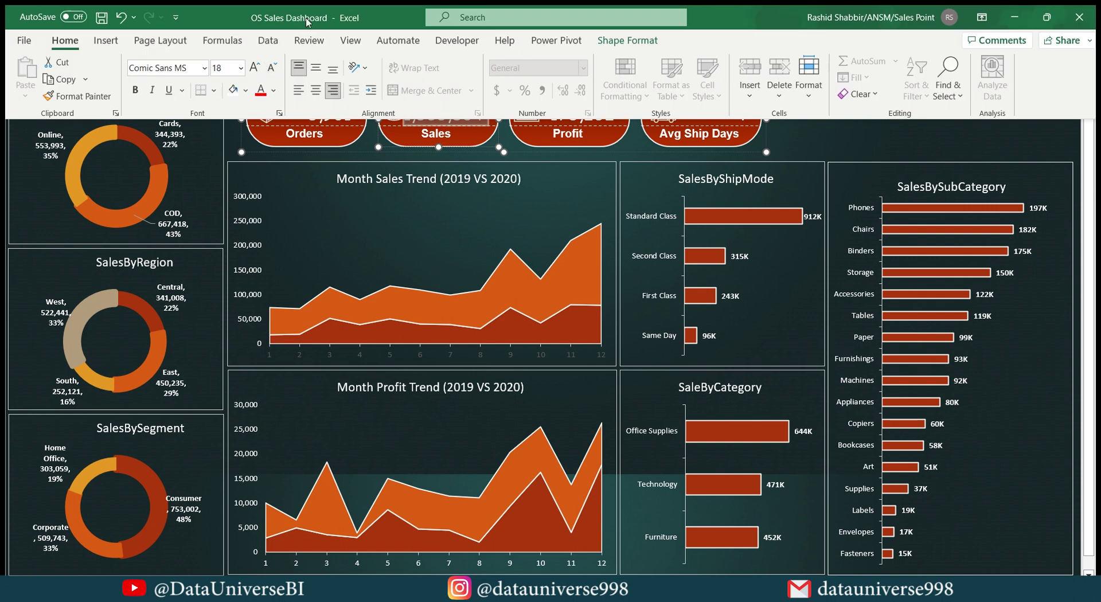
left_click(427, 160)
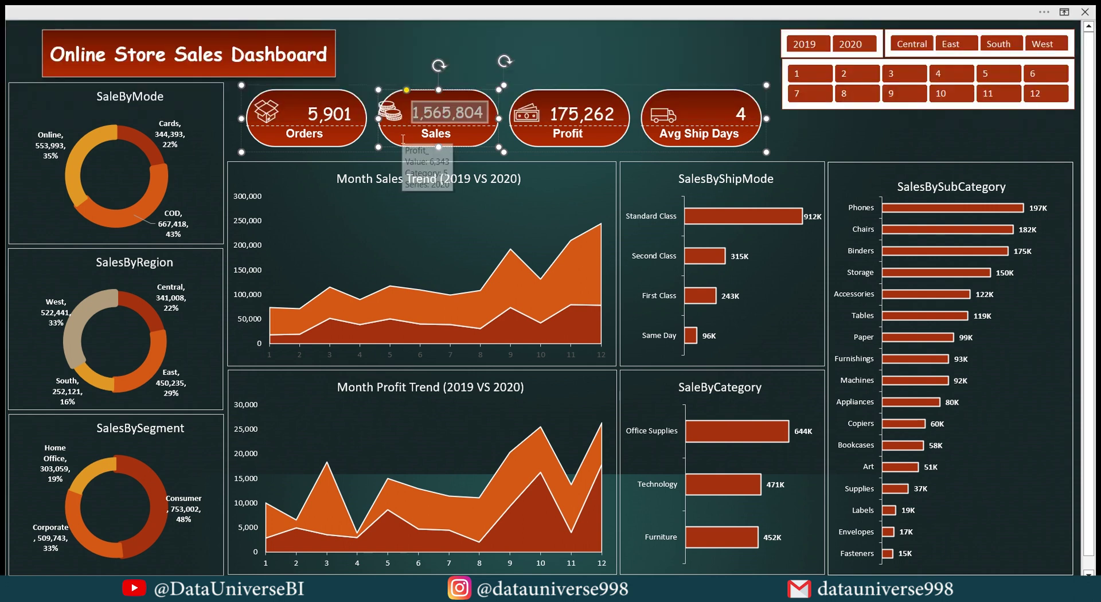
left_click(390, 67)
left_click(396, 107)
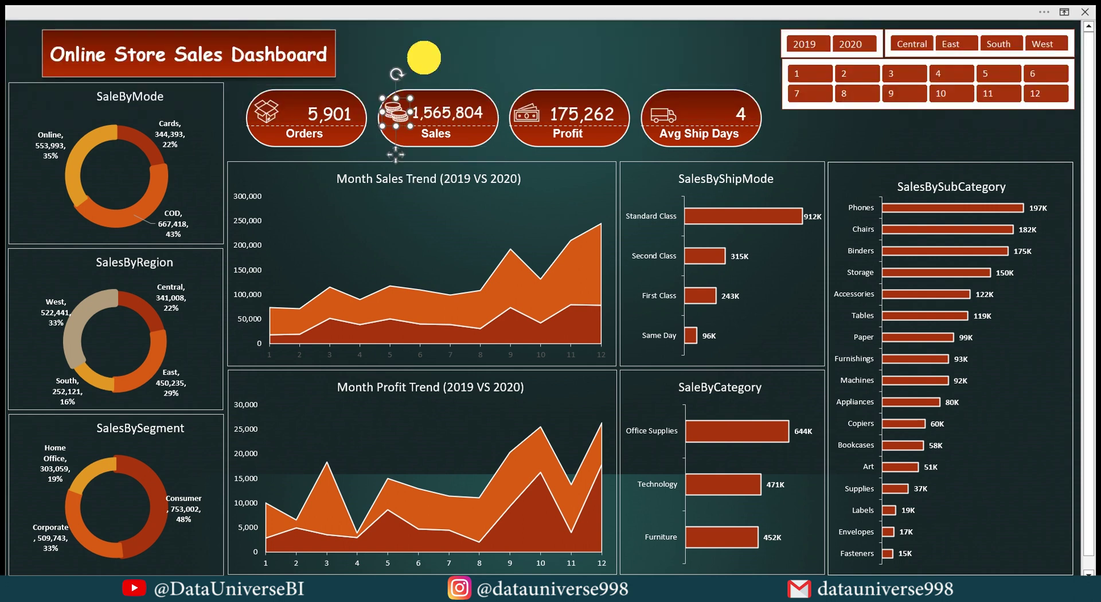
left_click(323, 39)
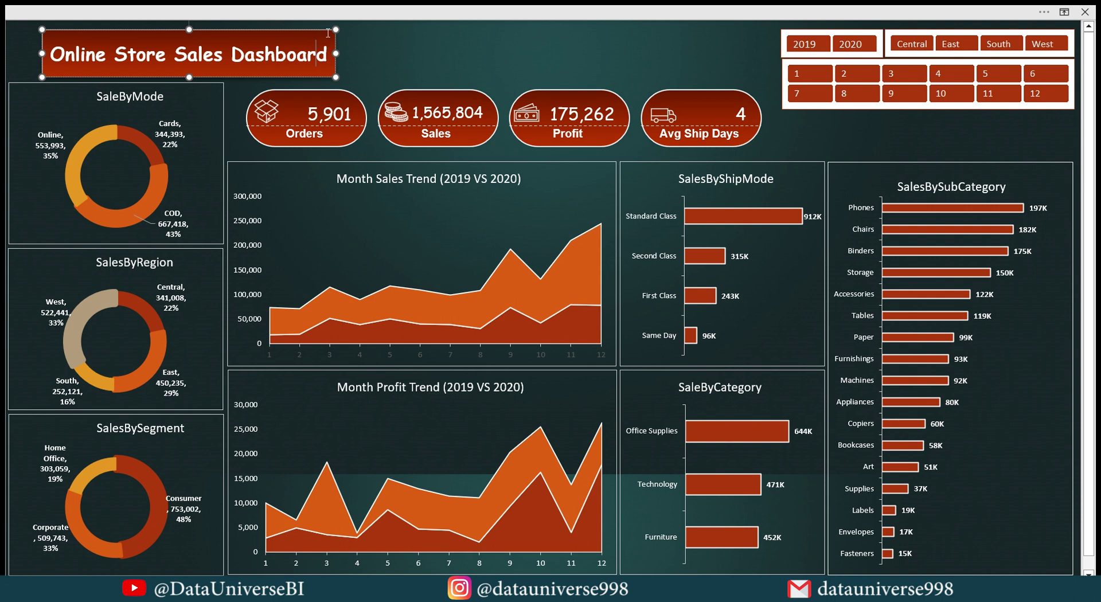
Widen the title text box to the right and right-align the dashboard title.
left_click_drag(336, 53, 478, 44)
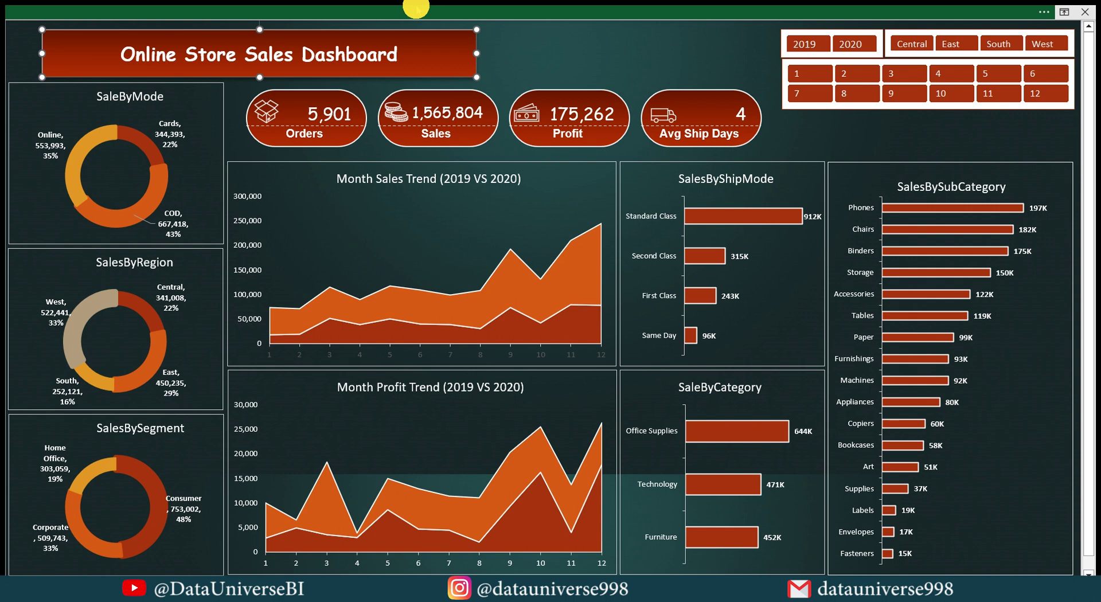
left_click(472, 13)
left_click(334, 92)
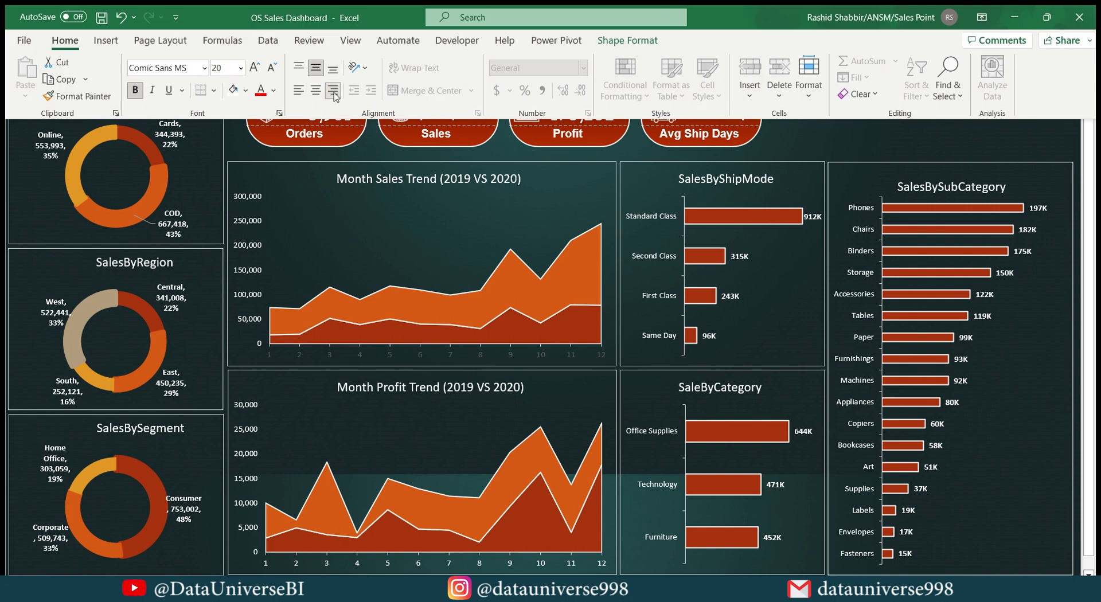
left_click(858, 216)
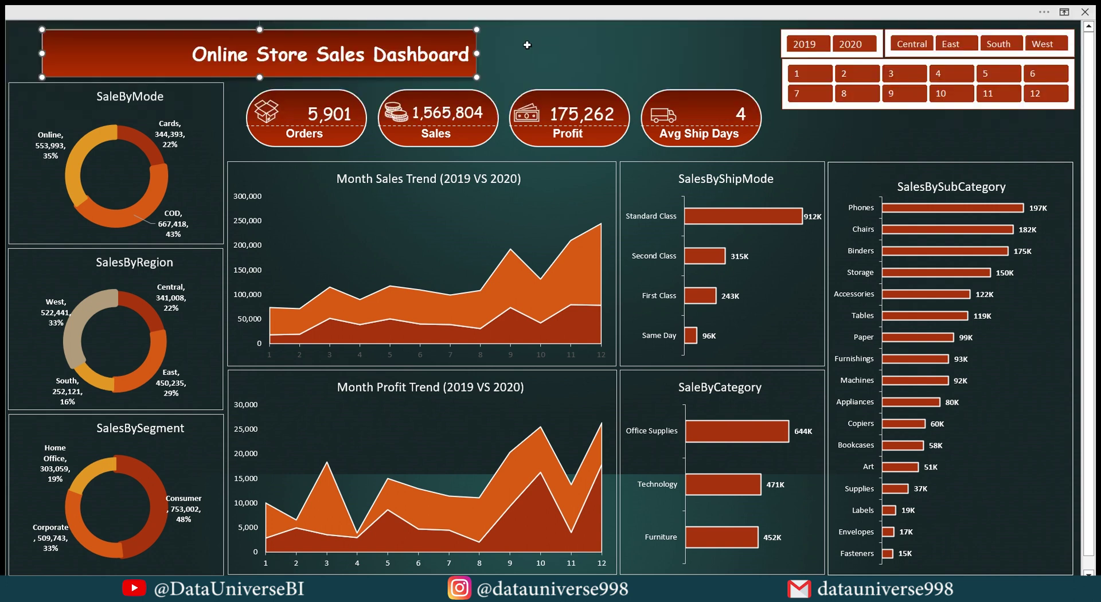
left_click(224, 9)
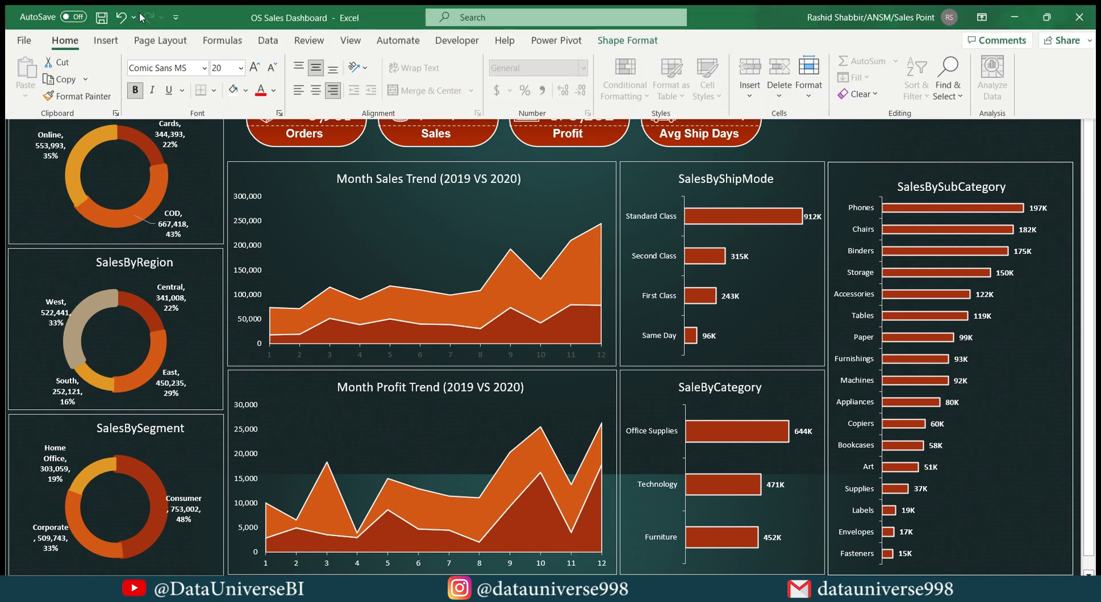
left_click(109, 39)
Search the icon library for 'STORE' and insert the first store icon.
left_click(216, 66)
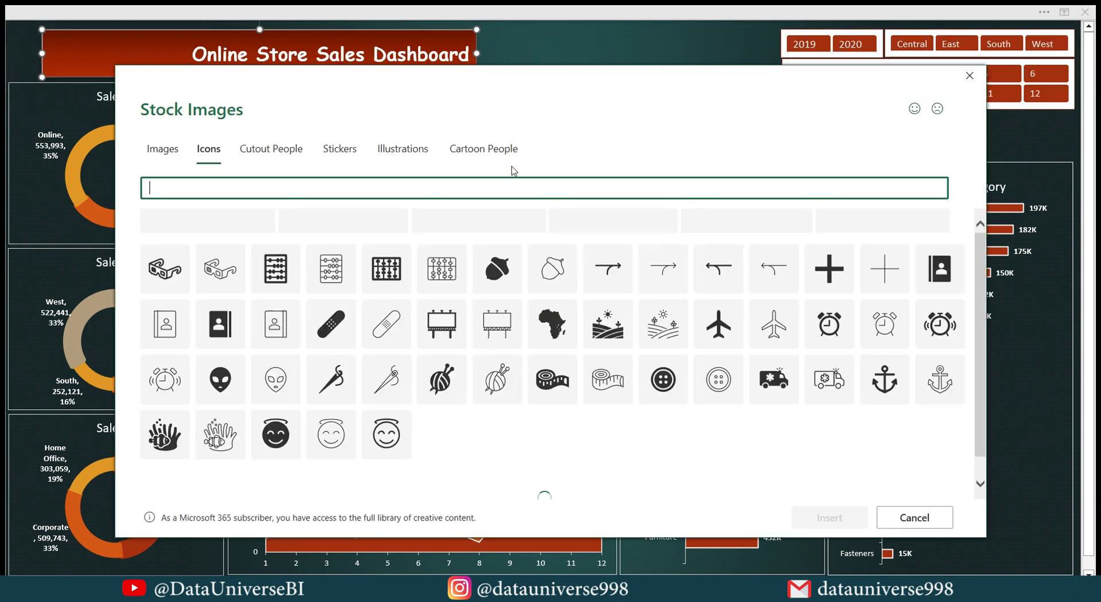
left_click(417, 148)
type("STORE")
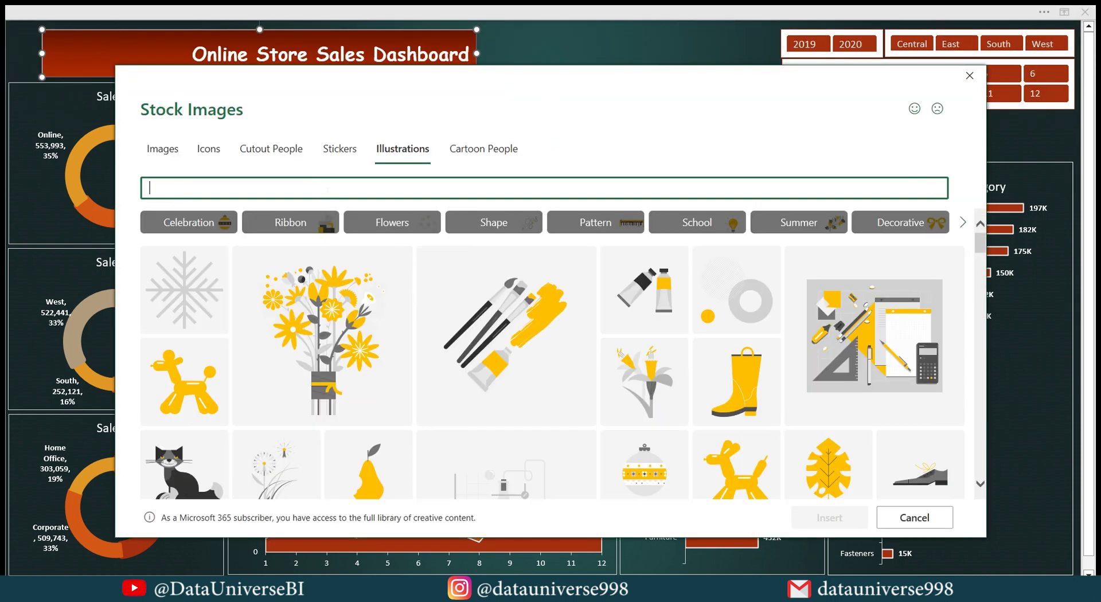
key("Return")
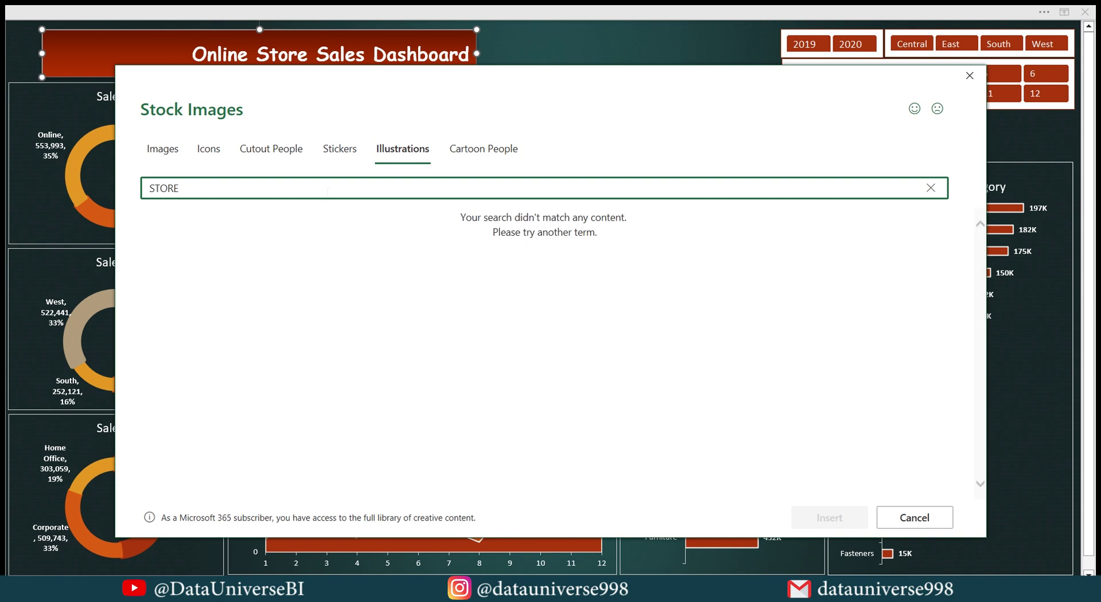
left_click(201, 148)
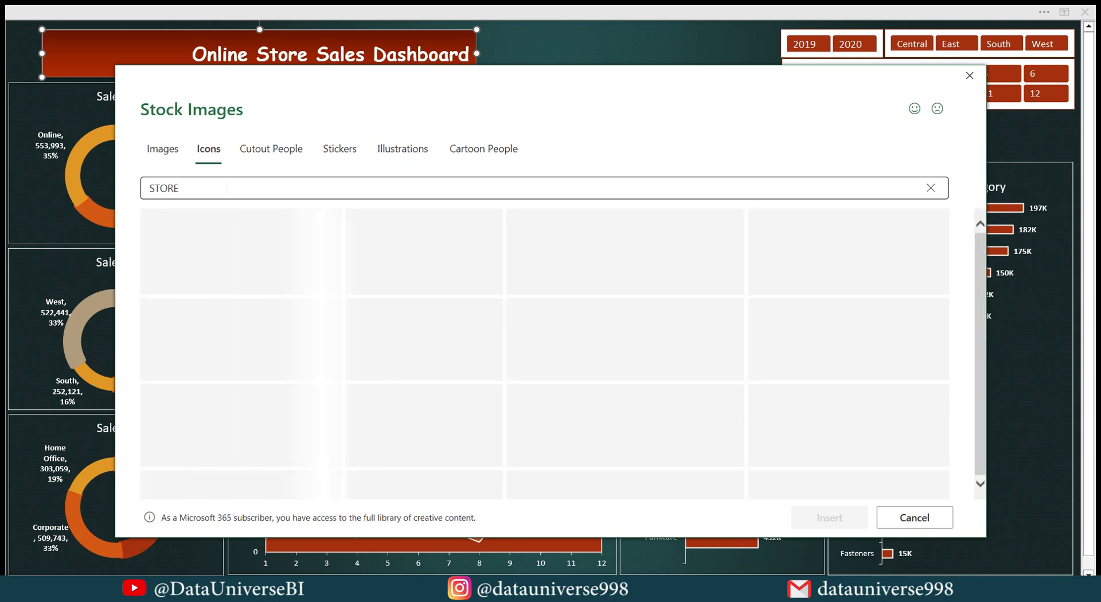
left_click(227, 188)
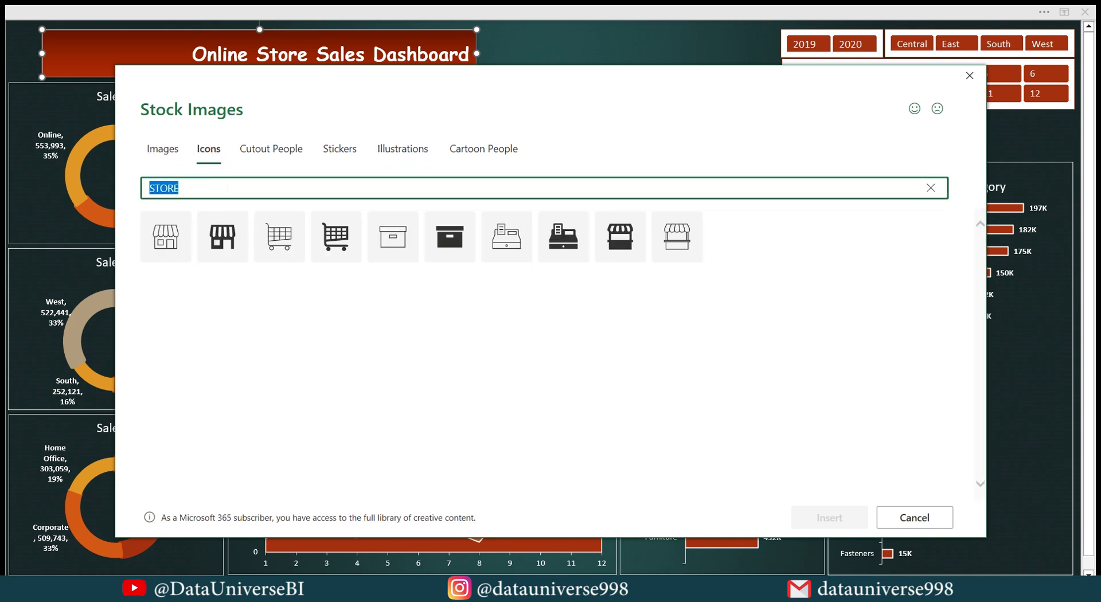
left_click(173, 242)
left_click(811, 517)
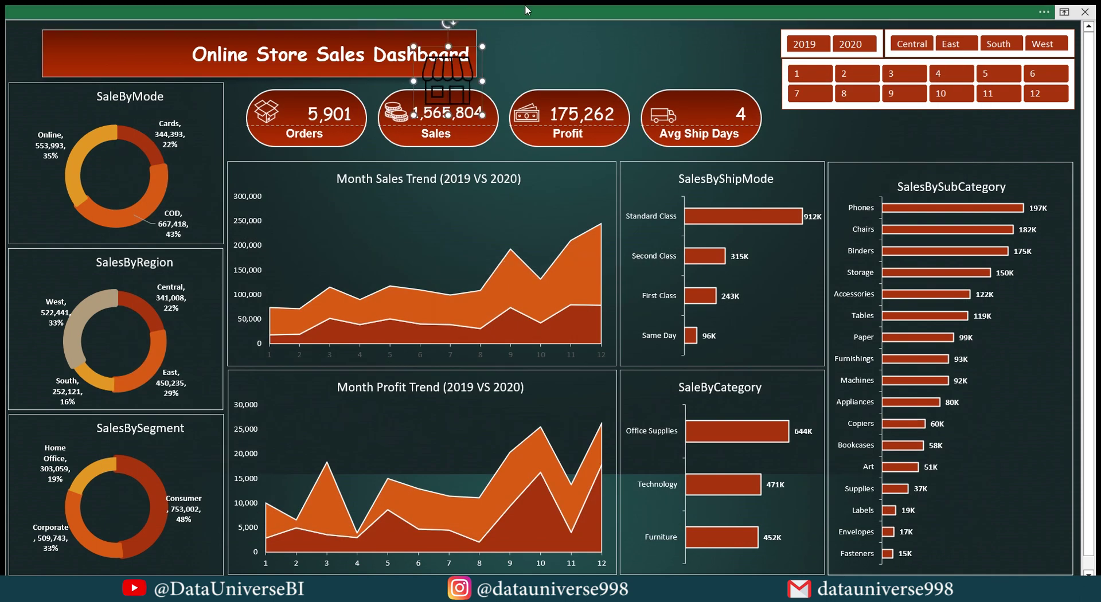
Apply an outer shadow preset to the store icon.
left_click(529, 10)
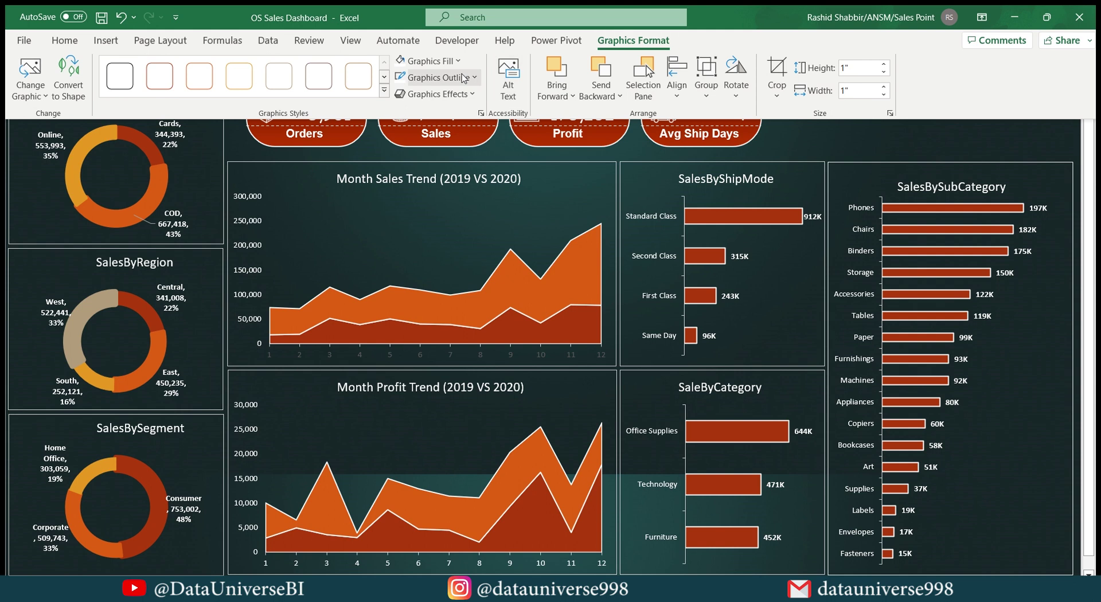
left_click(458, 62)
left_click(410, 119)
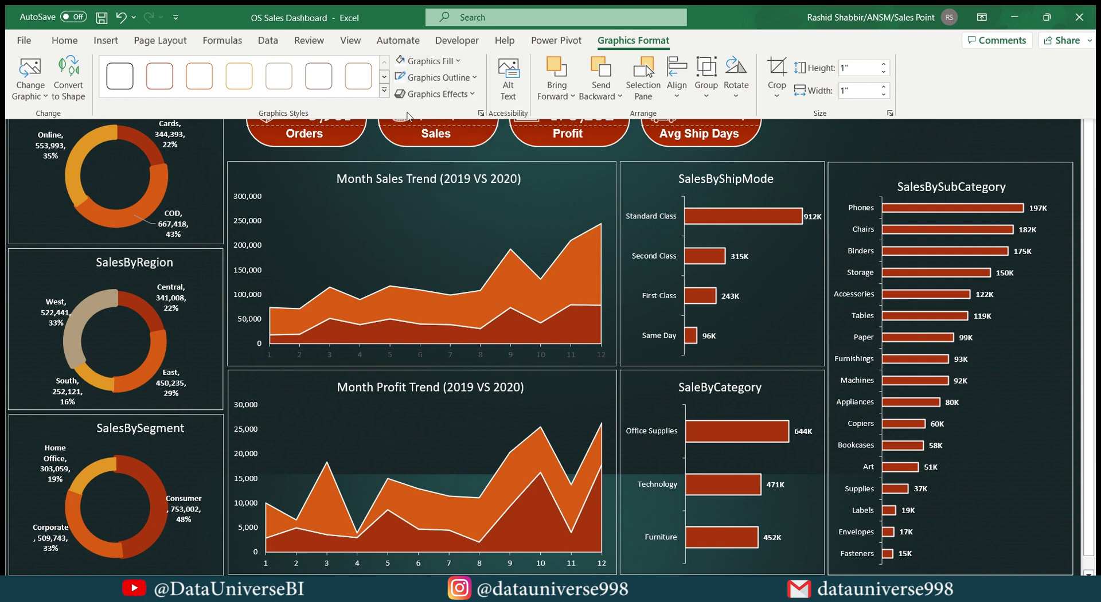
left_click(475, 79)
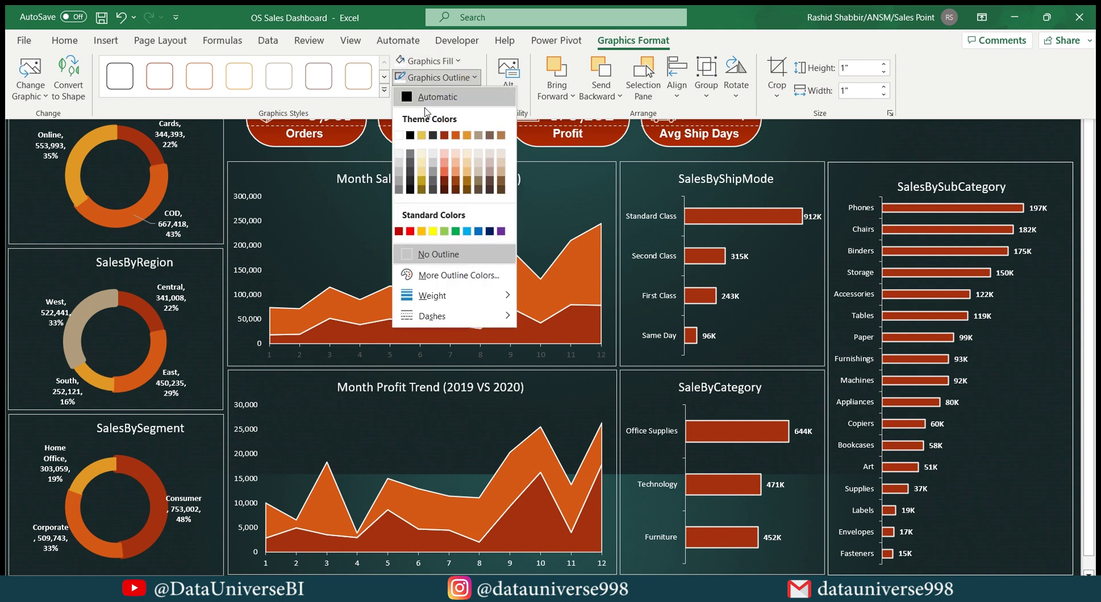
left_click(398, 134)
left_click(459, 94)
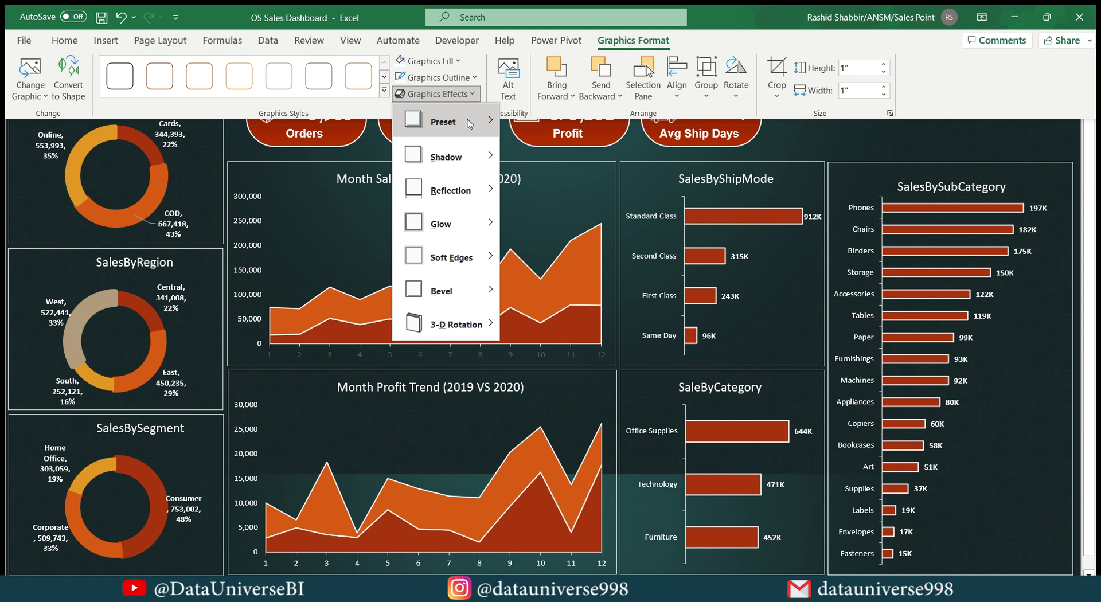
mouse_move(465, 163)
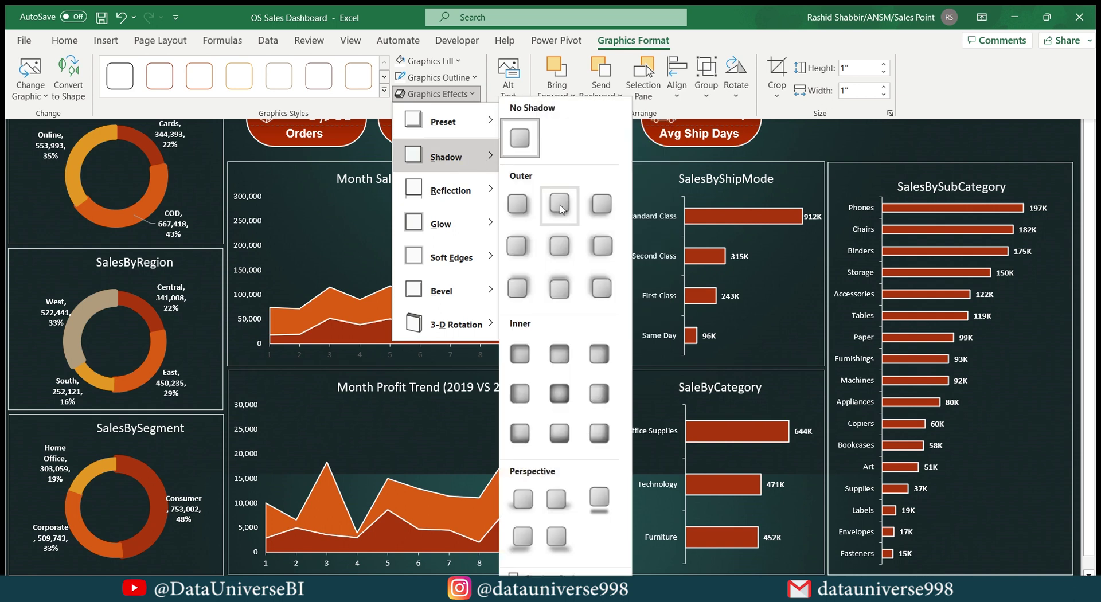
left_click(572, 202)
key("ctrl+shift+F1")
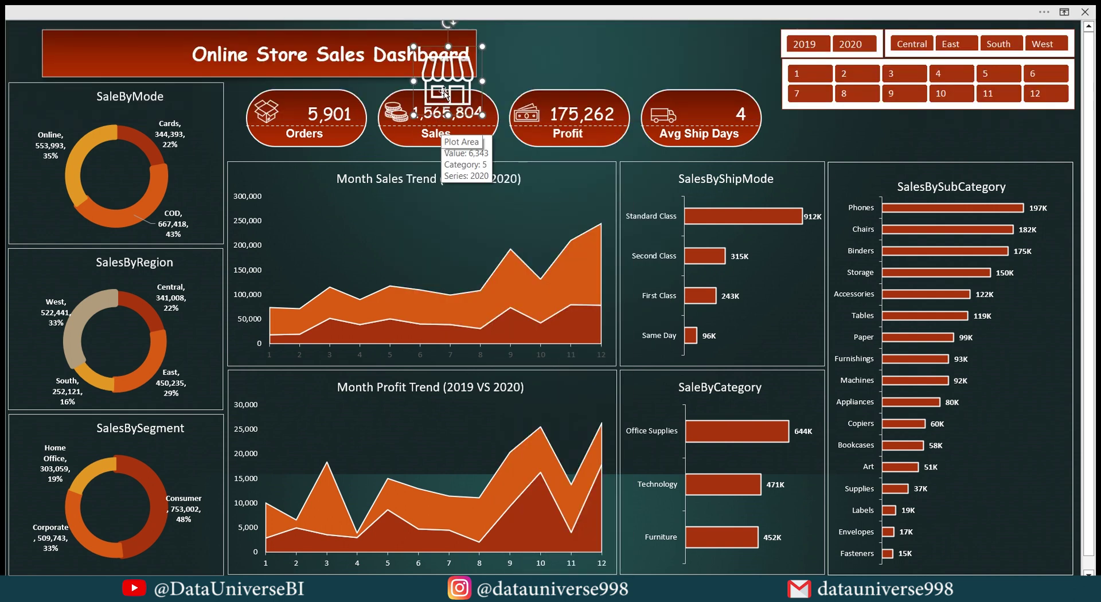
Narrow the title box and place the store icon inside its left end.
left_click(336, 81)
left_click_drag(441, 75, 84, 56)
left_click_drag(476, 52, 446, 26)
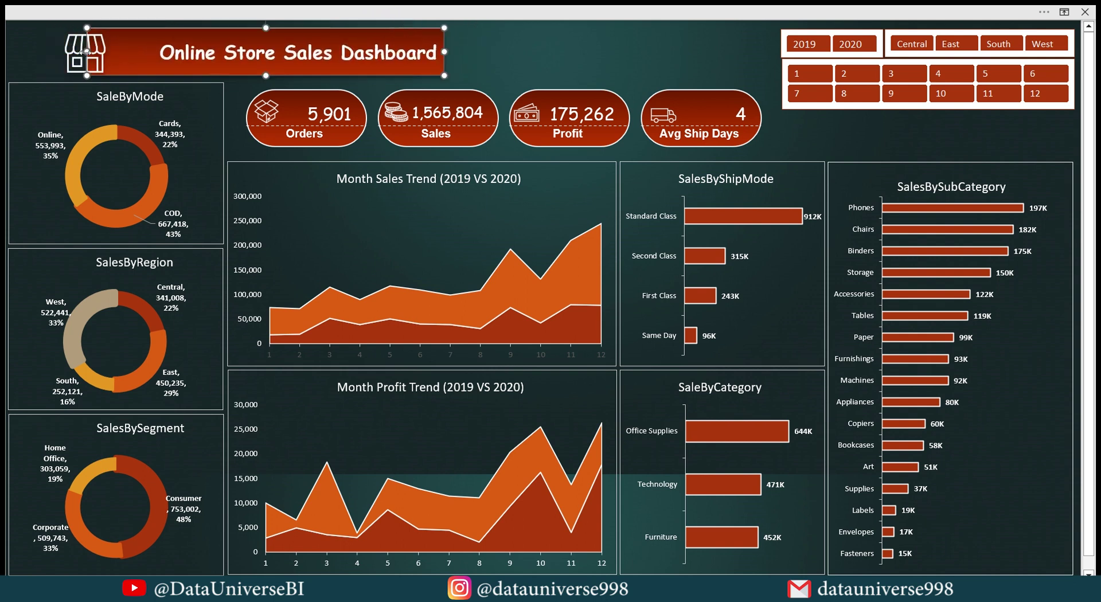
left_click_drag(85, 52, 122, 54)
key("Escape")
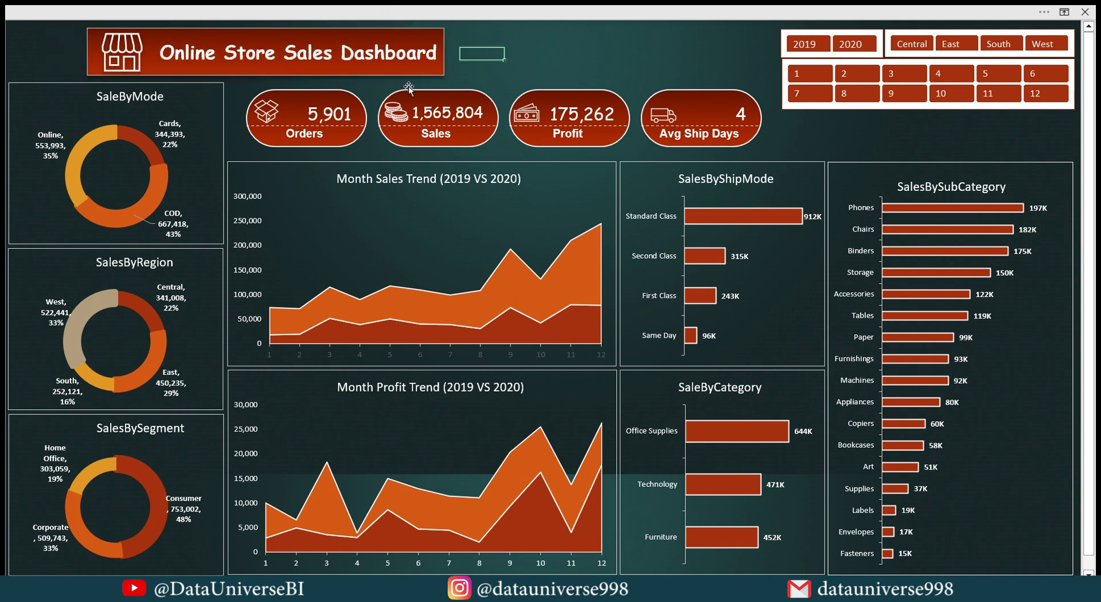
Add an outer shadow to the KPI card group.
left_click(337, 93)
left_click(628, 40)
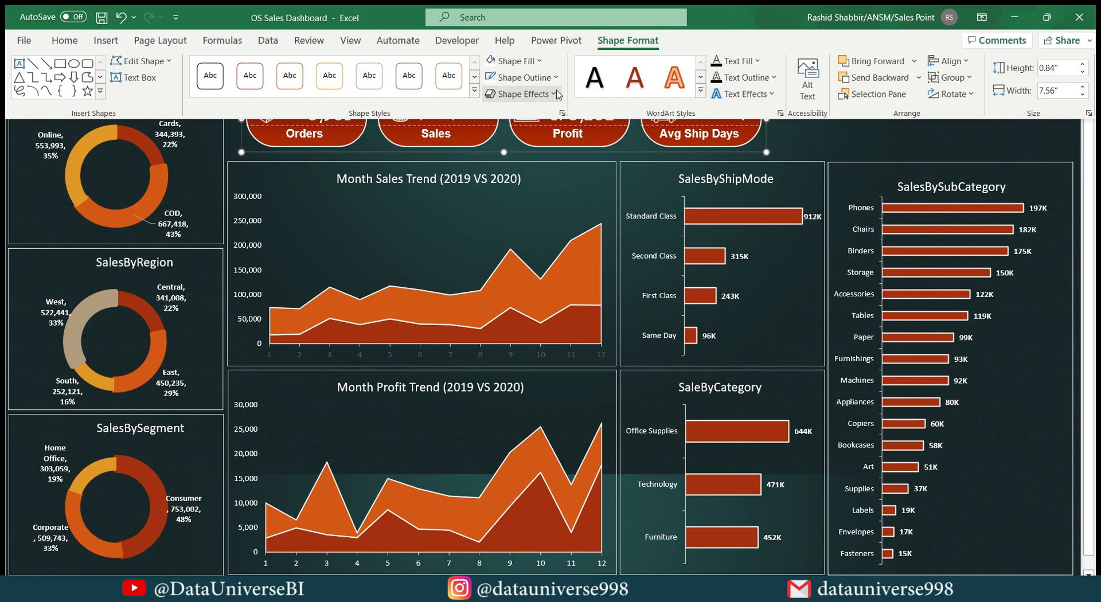
left_click(557, 96)
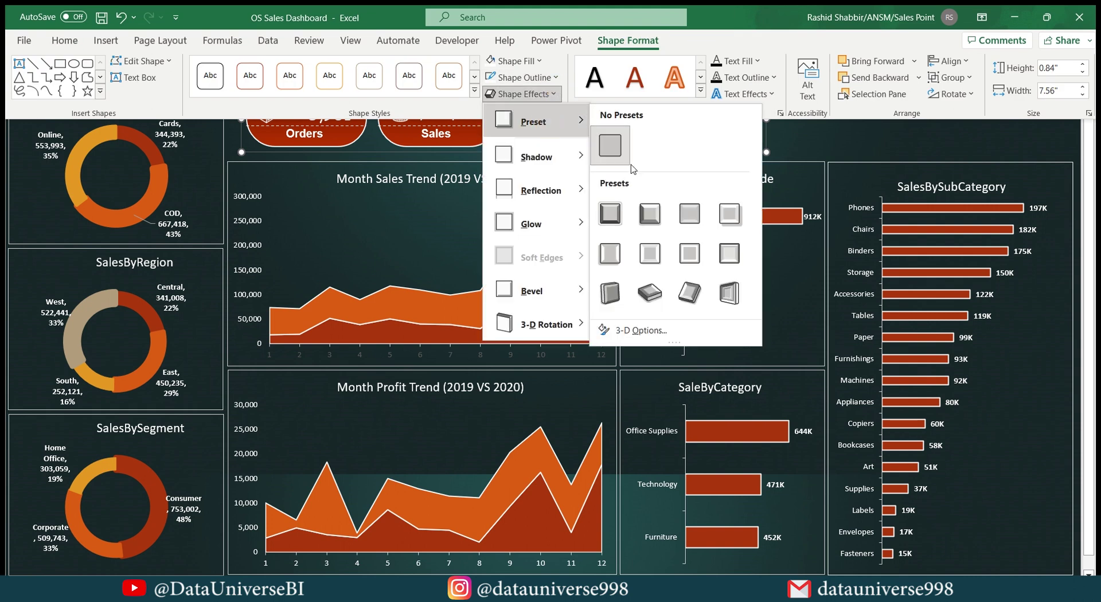
mouse_move(563, 165)
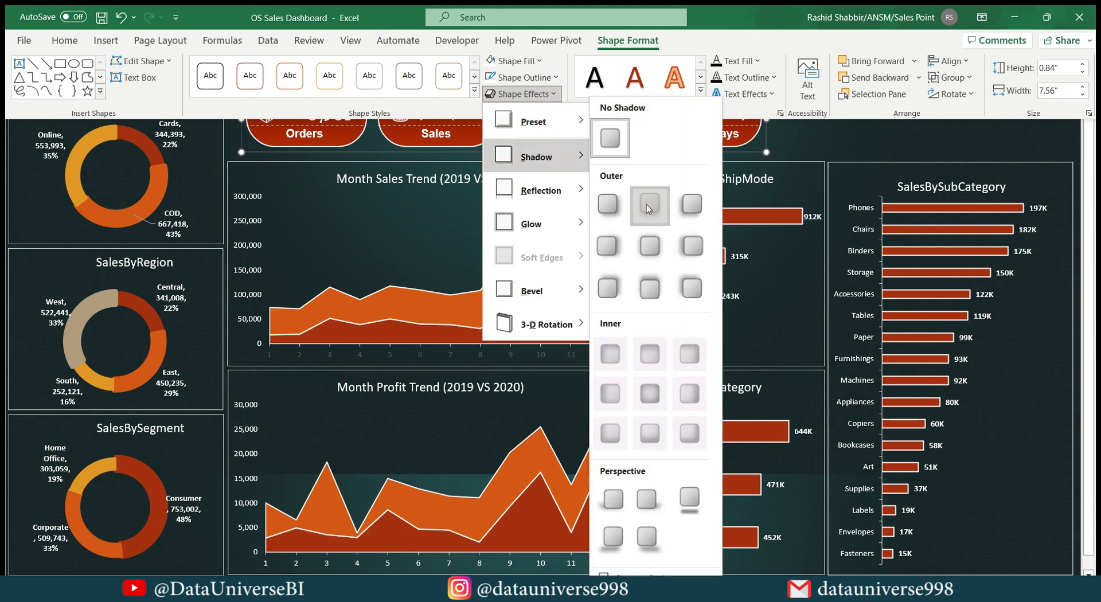
left_click(650, 207)
key("ctrl+shift+F1")
left_click(877, 119)
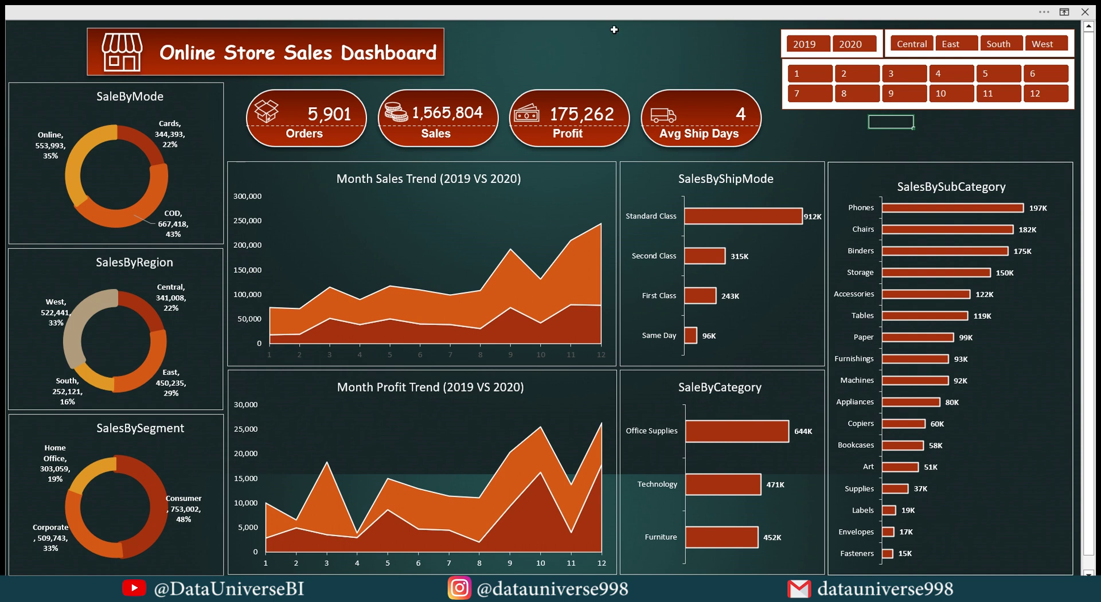
Add outer shadows to the SaleByMode and SalesByRegion charts.
left_click(224, 113)
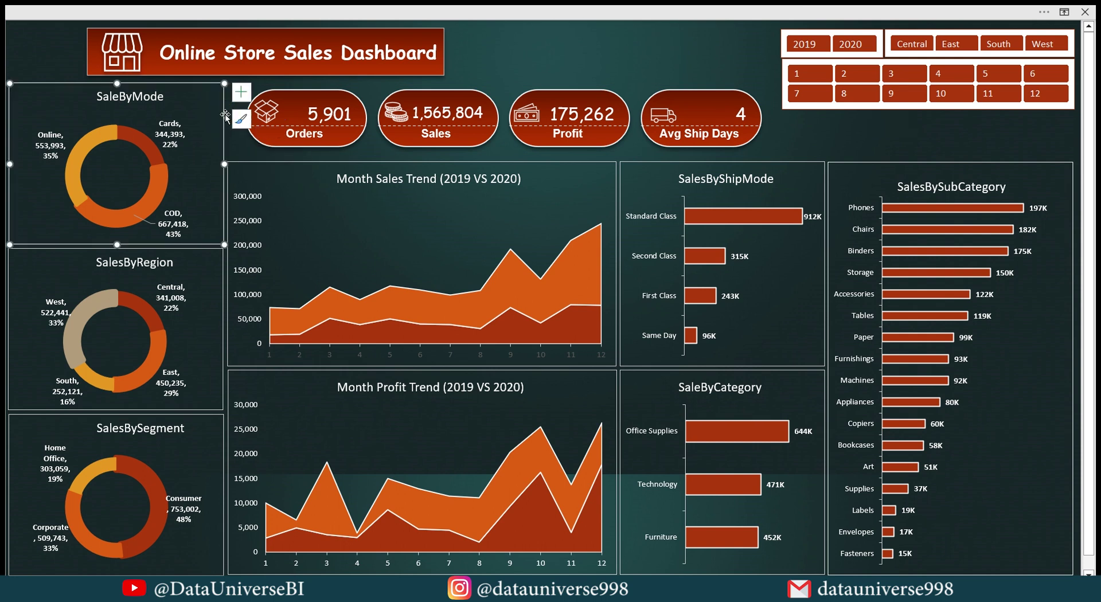
left_click(353, 8)
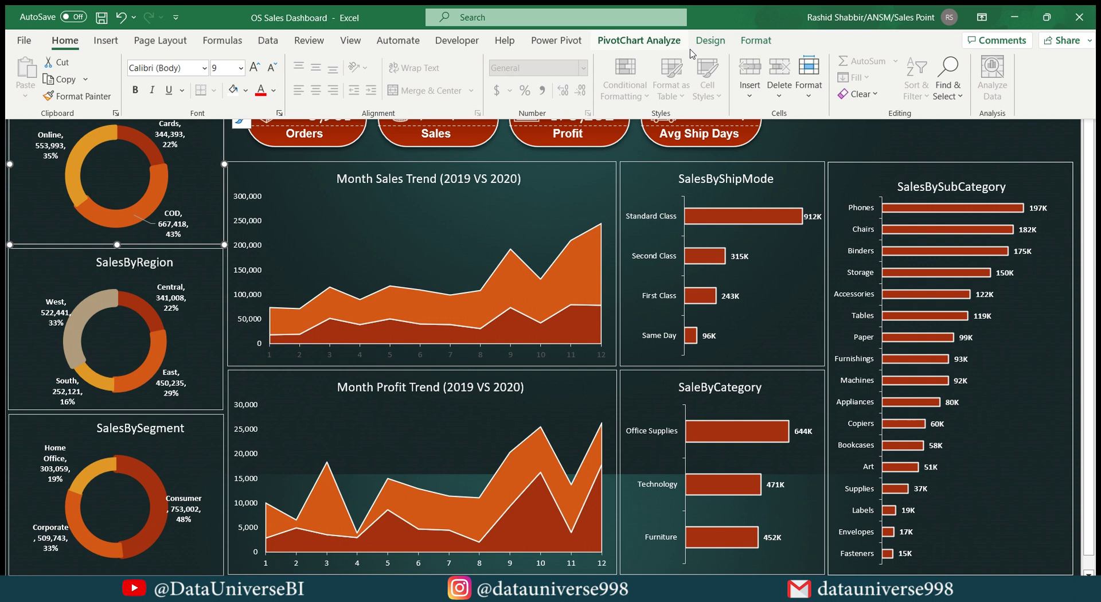
left_click(748, 46)
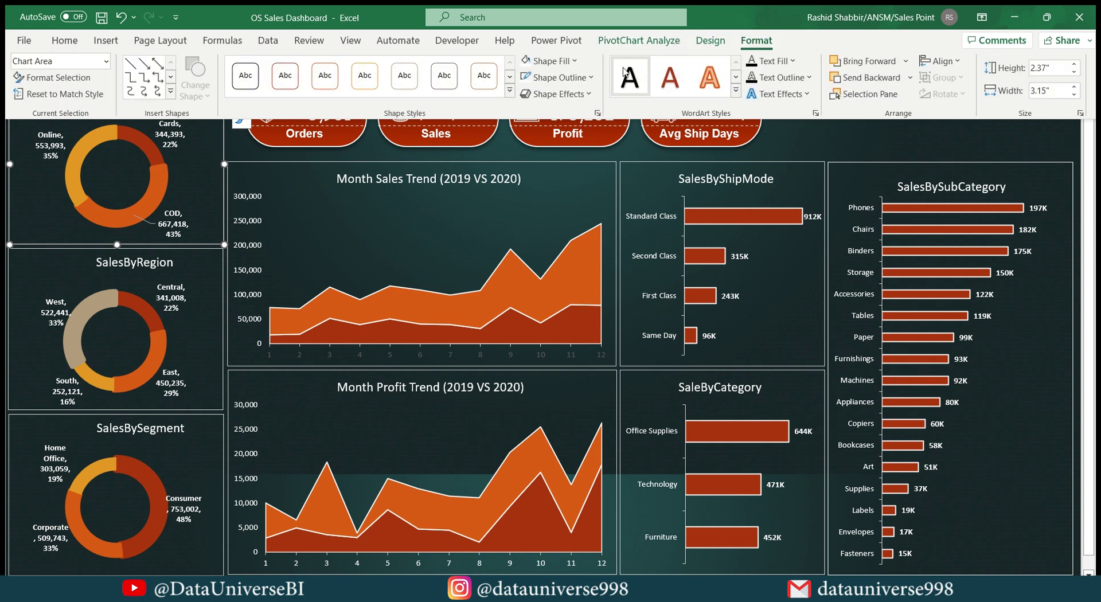
left_click(557, 93)
mouse_move(573, 157)
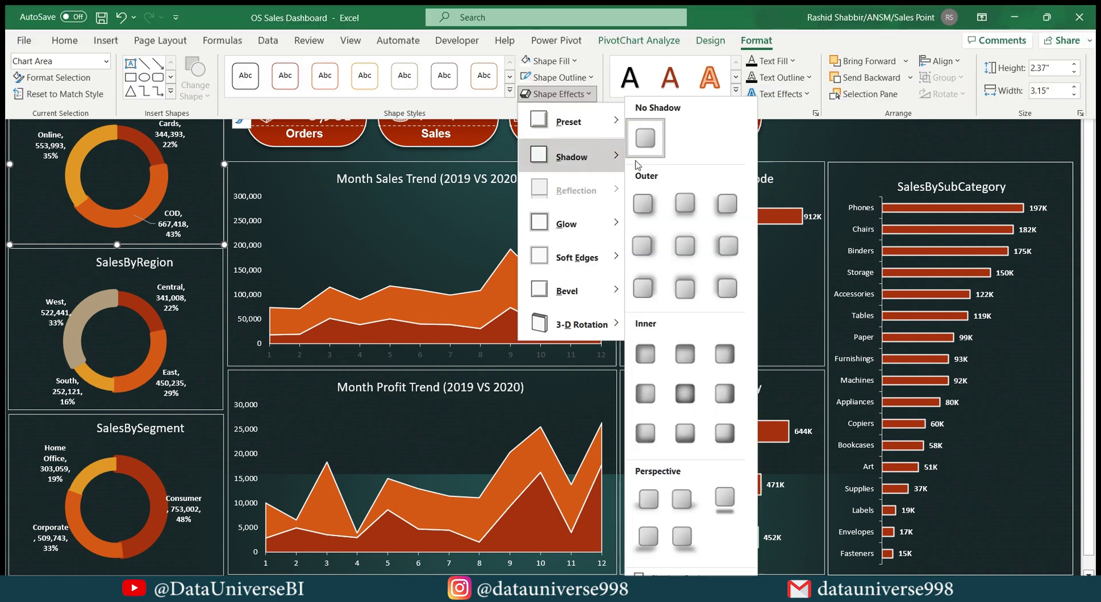
left_click(685, 203)
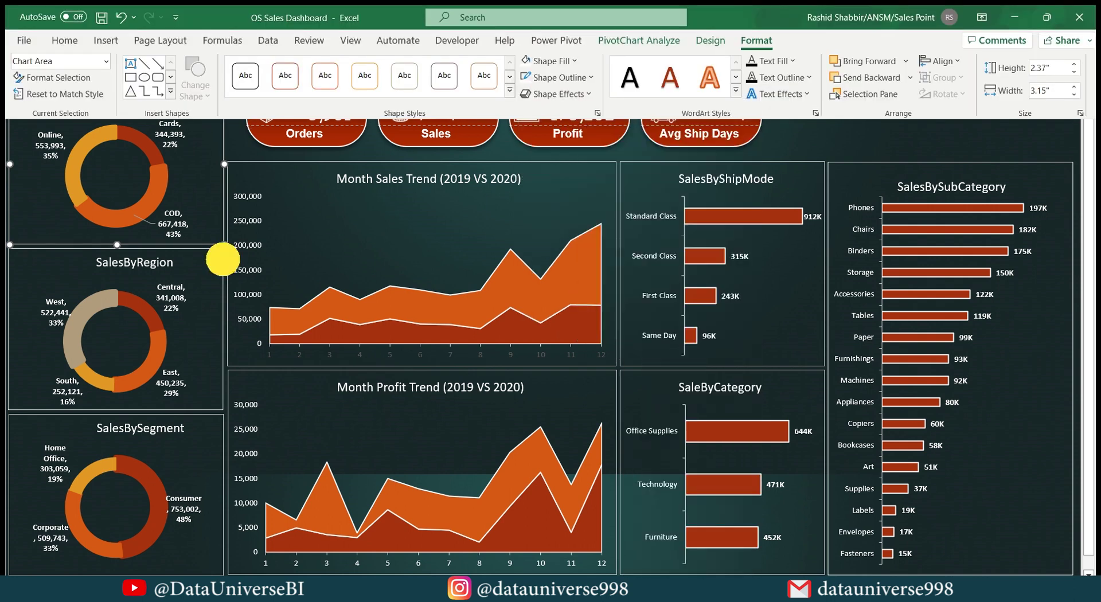
key("ctrl+shift+F1")
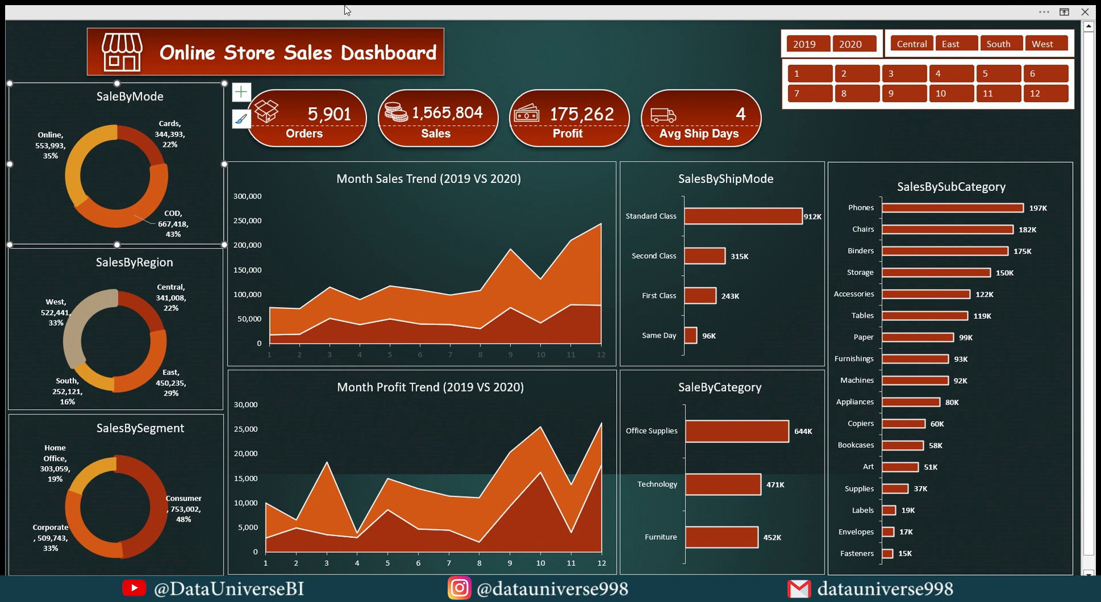
left_click(220, 253)
left_click(477, 8)
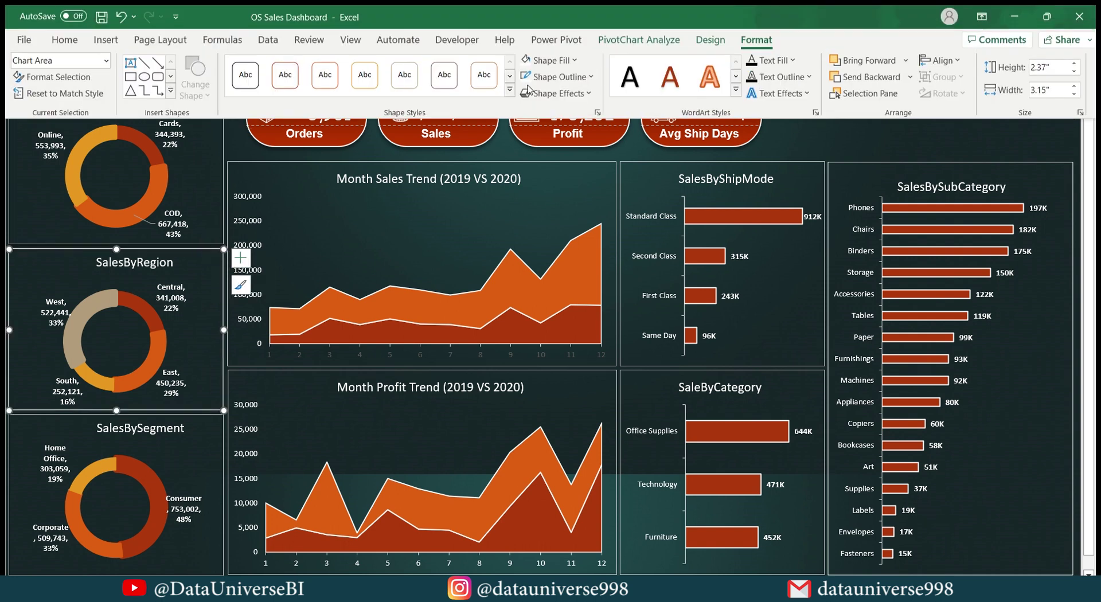
left_click(556, 93)
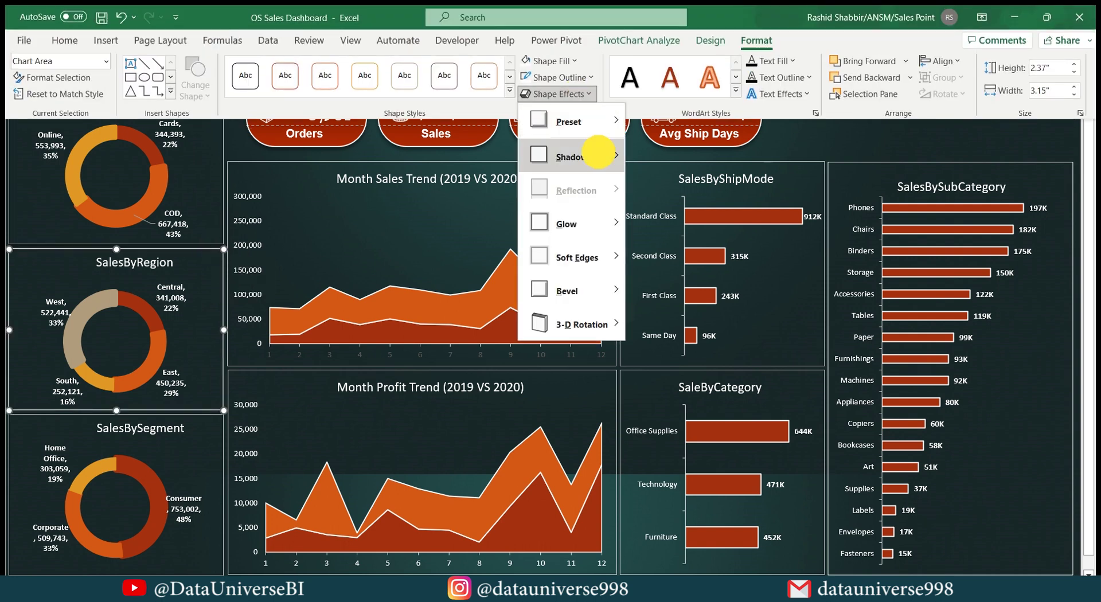
mouse_move(596, 156)
left_click(684, 204)
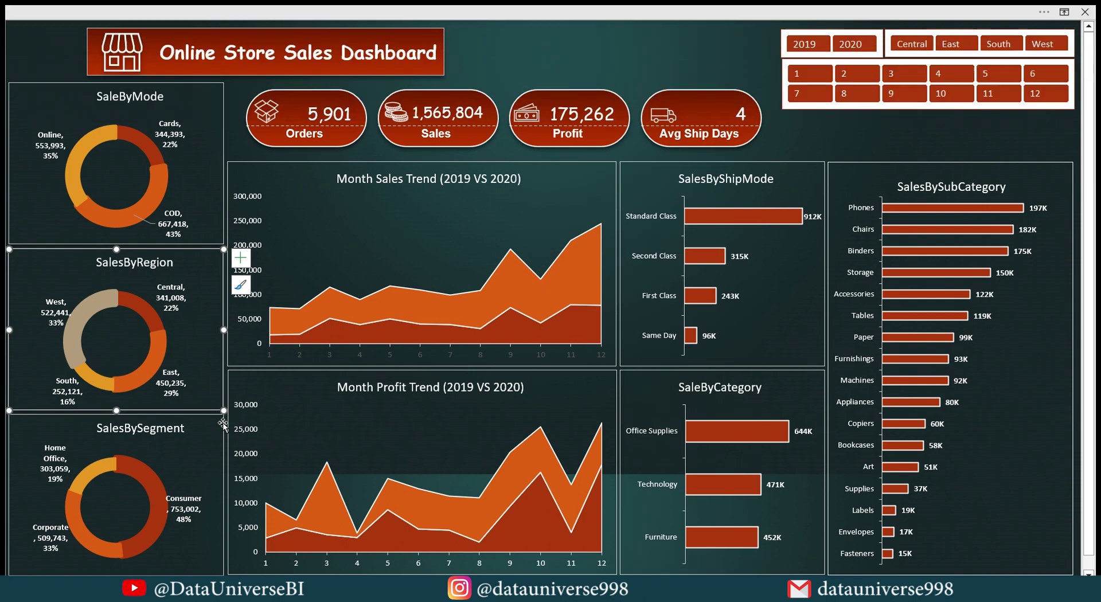
Add outer shadows to the SalesBySegment, Month Sales Trend and Month Profit Trend charts.
left_click(220, 417)
left_click(477, 8)
left_click(556, 94)
left_click(682, 209)
left_click(611, 165)
left_click(612, 8)
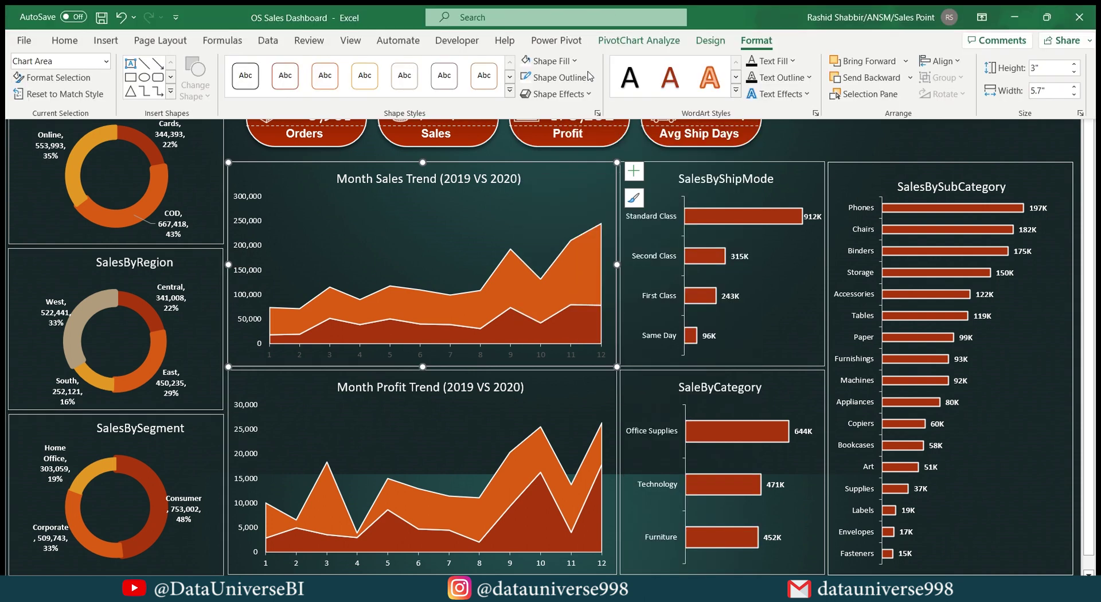
left_click(556, 93)
left_click(685, 202)
left_click(610, 378)
left_click(612, 8)
left_click(556, 94)
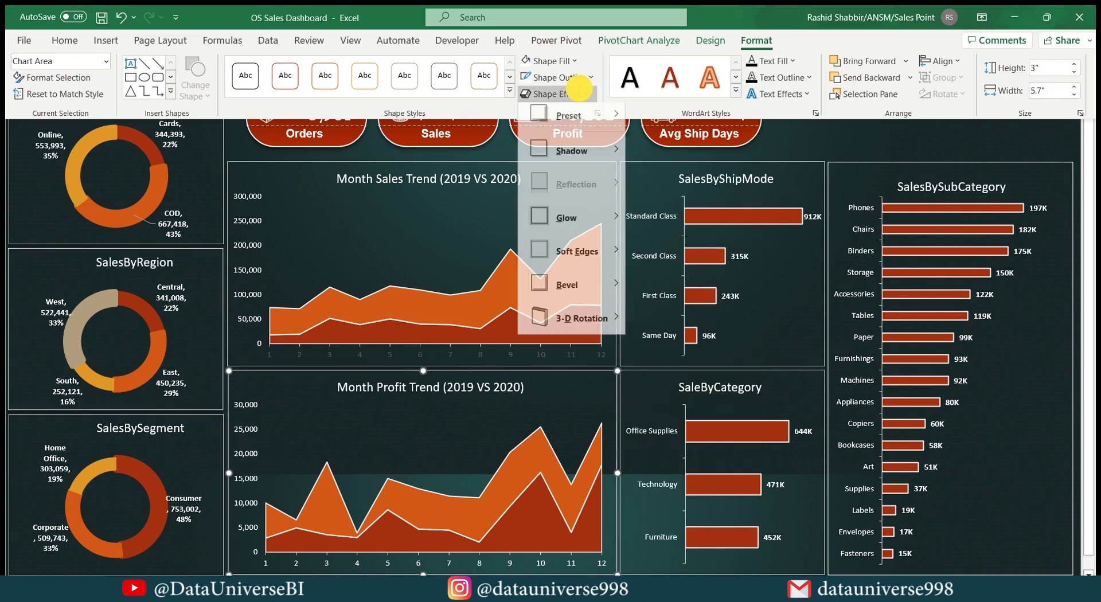
left_click(685, 202)
Add outer shadows to the SalesByShipMode, SaleByCategory and SalesBySubCategory charts.
left_click(773, 169)
left_click(612, 8)
left_click(580, 94)
left_click(685, 202)
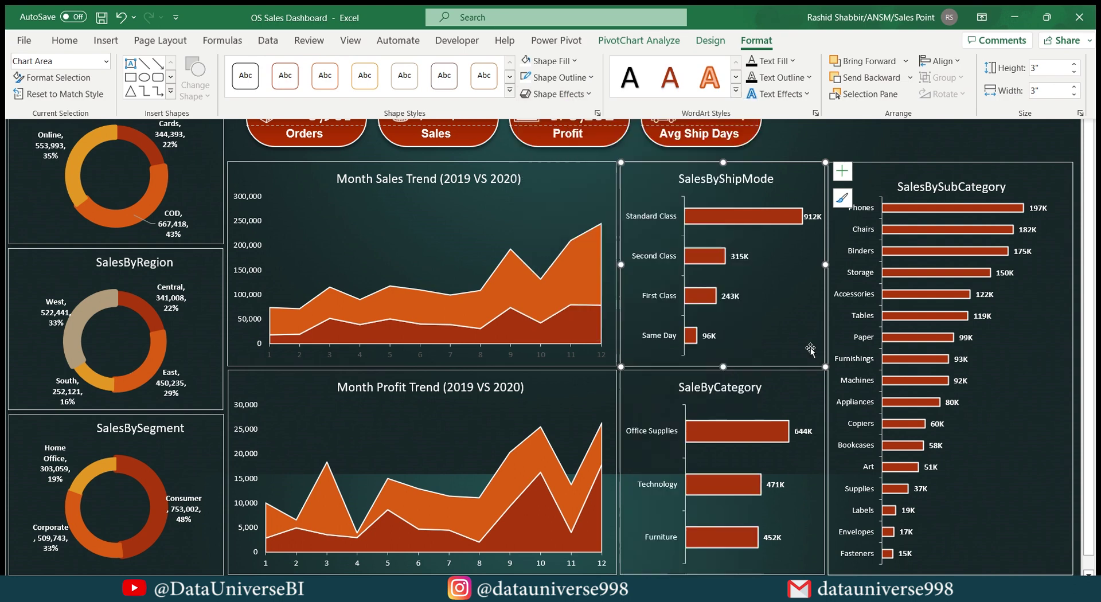
left_click(774, 379)
left_click(612, 8)
left_click(556, 94)
left_click(685, 202)
left_click(885, 163)
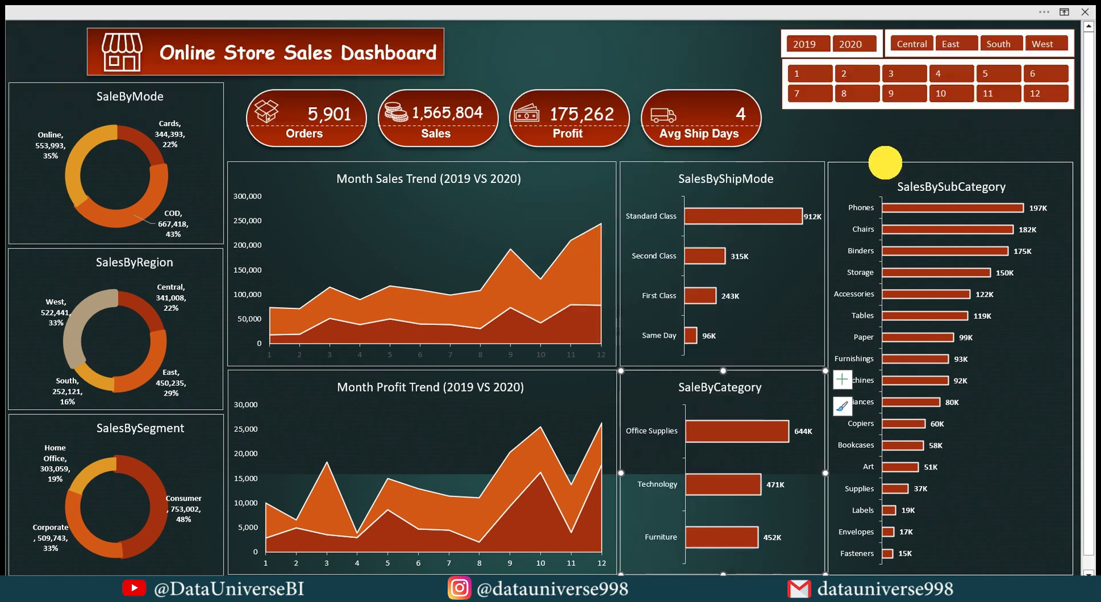
left_click(611, 8)
left_click(556, 94)
left_click(685, 201)
Open the Stock Images icon library from Insert > Icons and click into its search box.
left_click(865, 140)
left_click(612, 8)
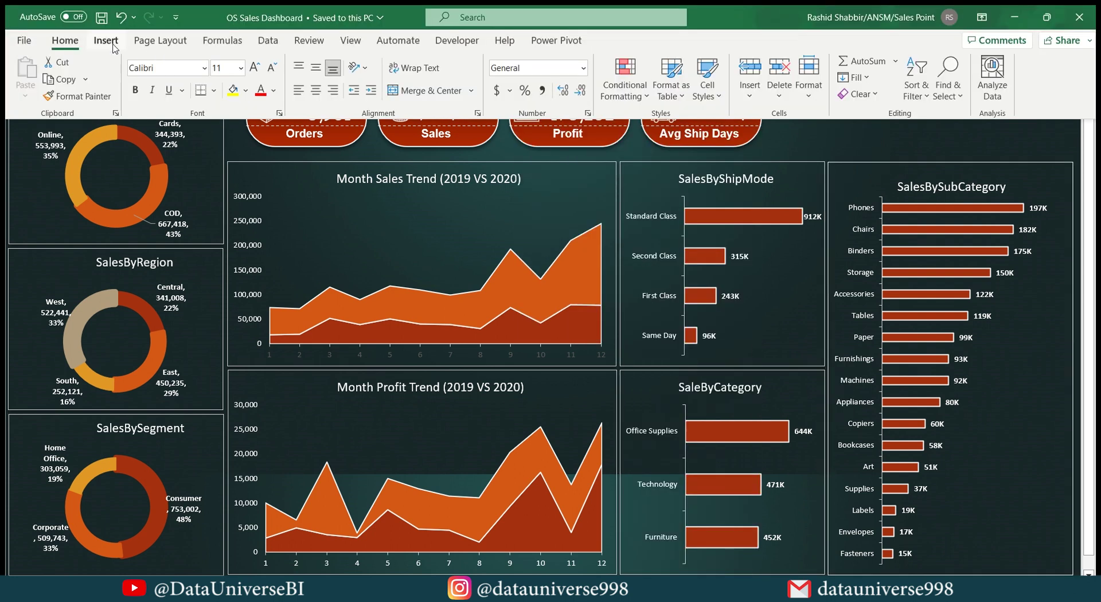
left_click(106, 40)
left_click(210, 78)
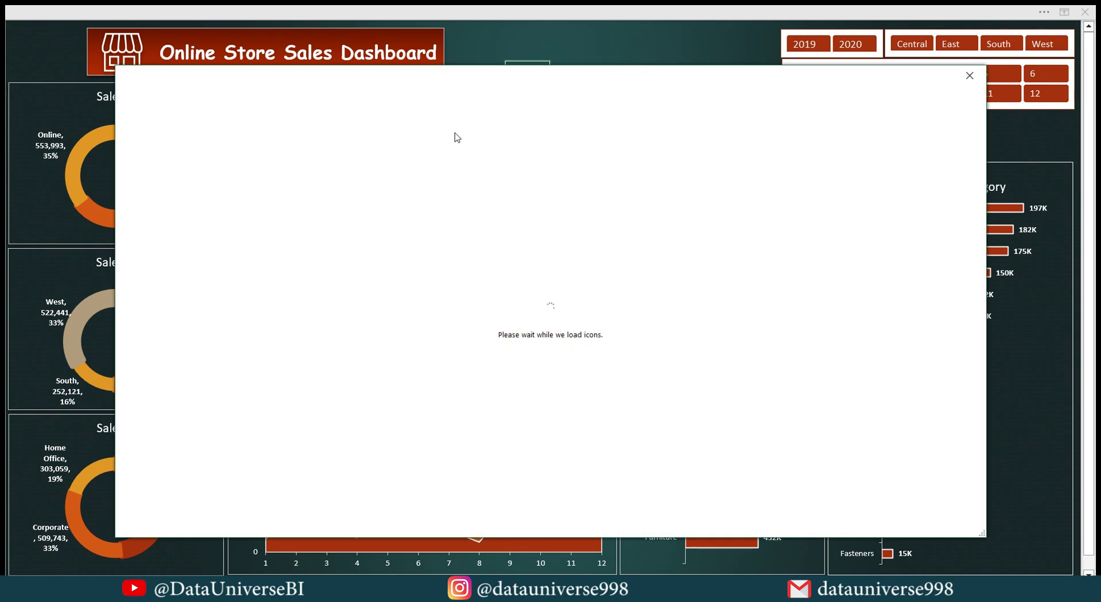
left_click(417, 195)
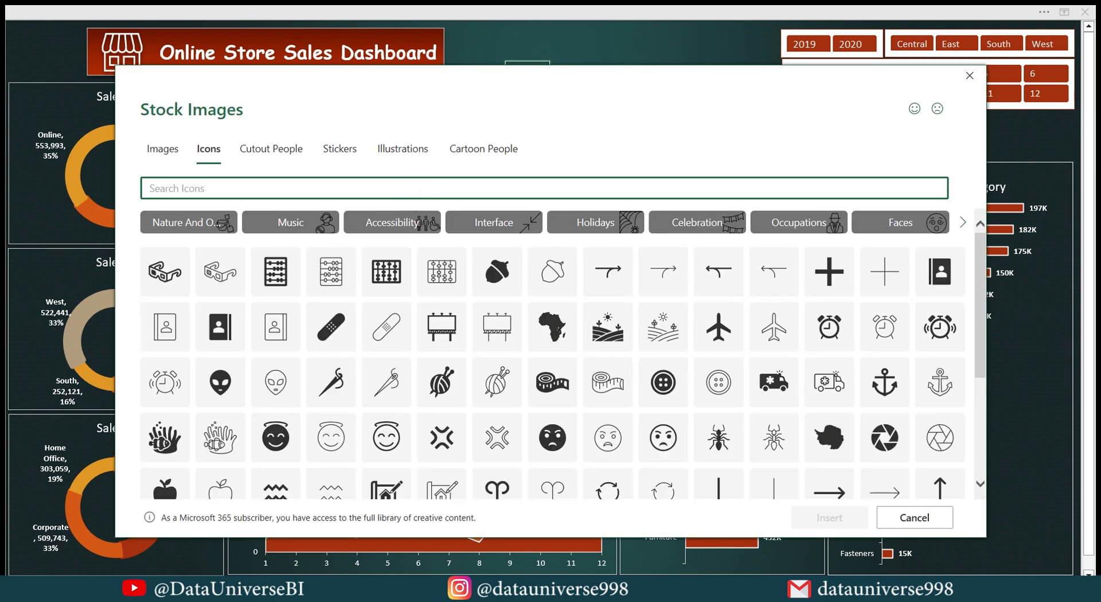
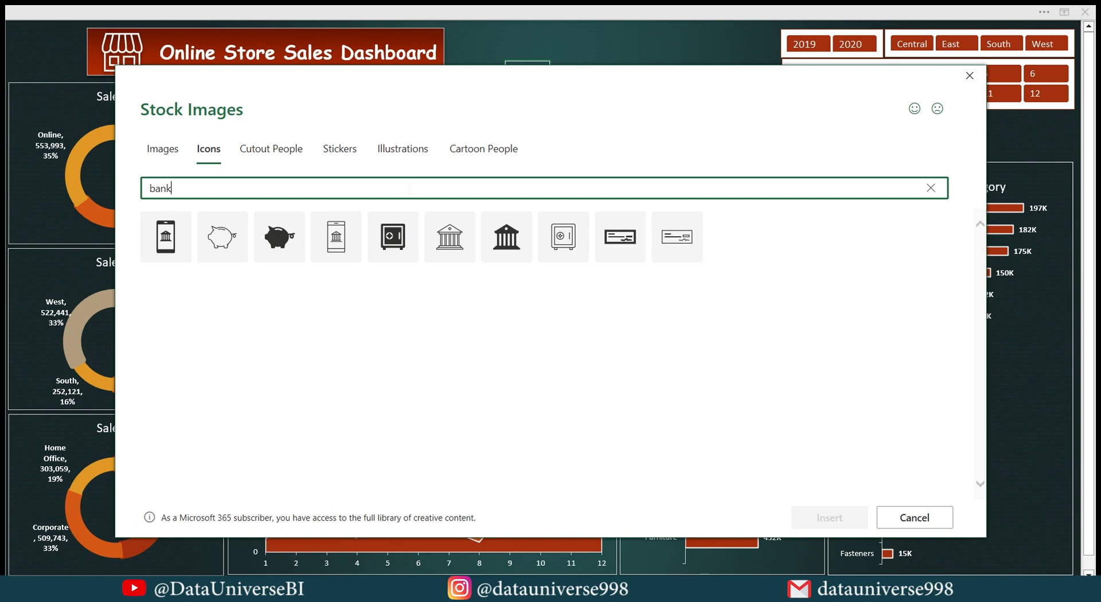
Select the bank-on-phone icon, then search 'map' and select the Americas globe icon.
left_click(166, 237)
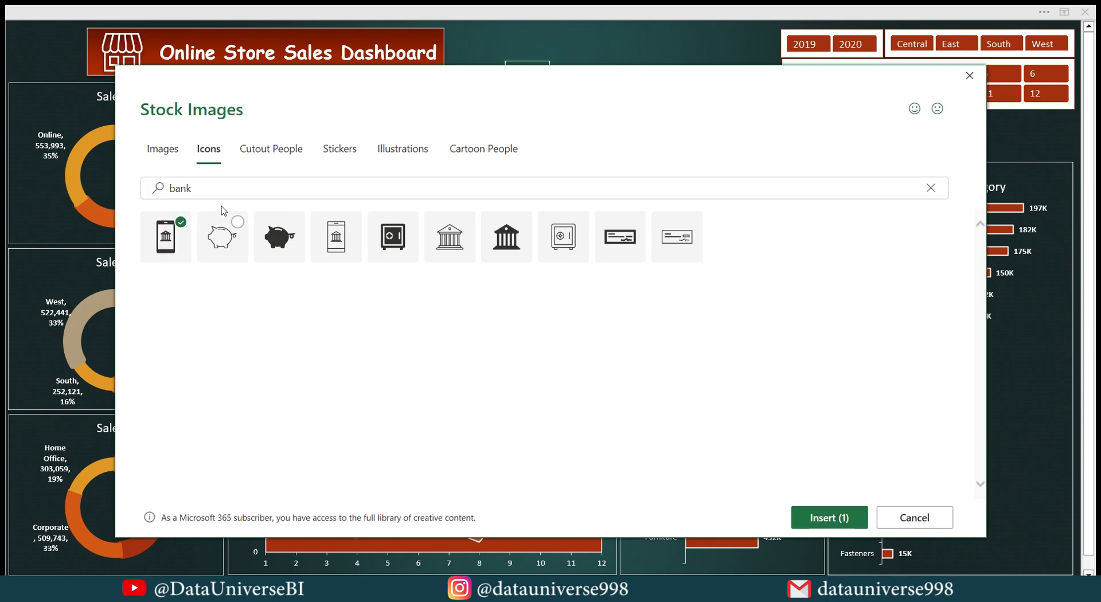
left_click(231, 189)
double_click(231, 189)
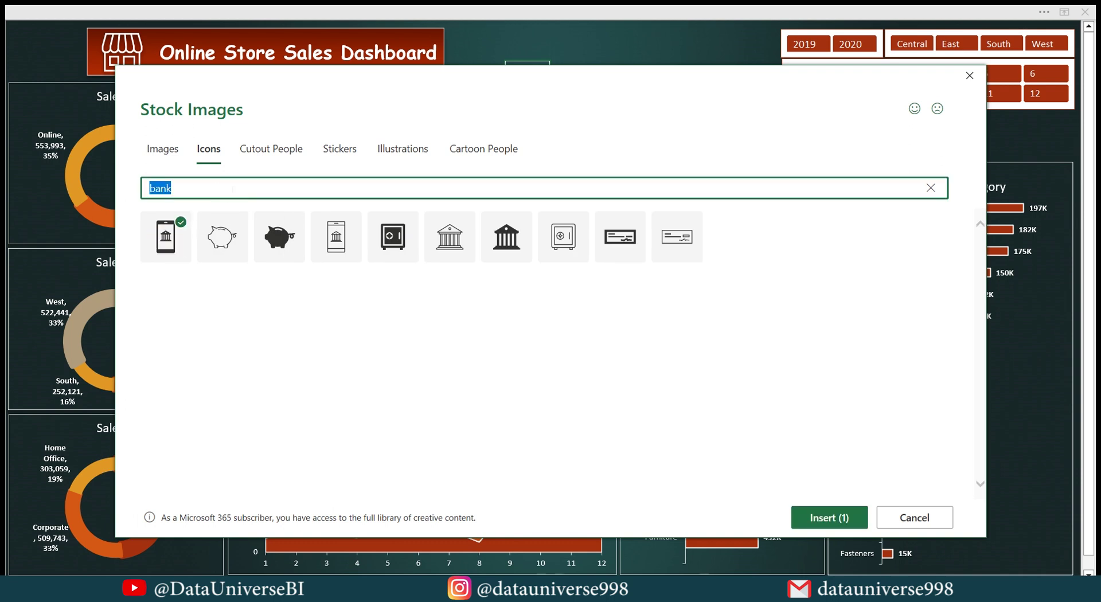
key("BackSpace")
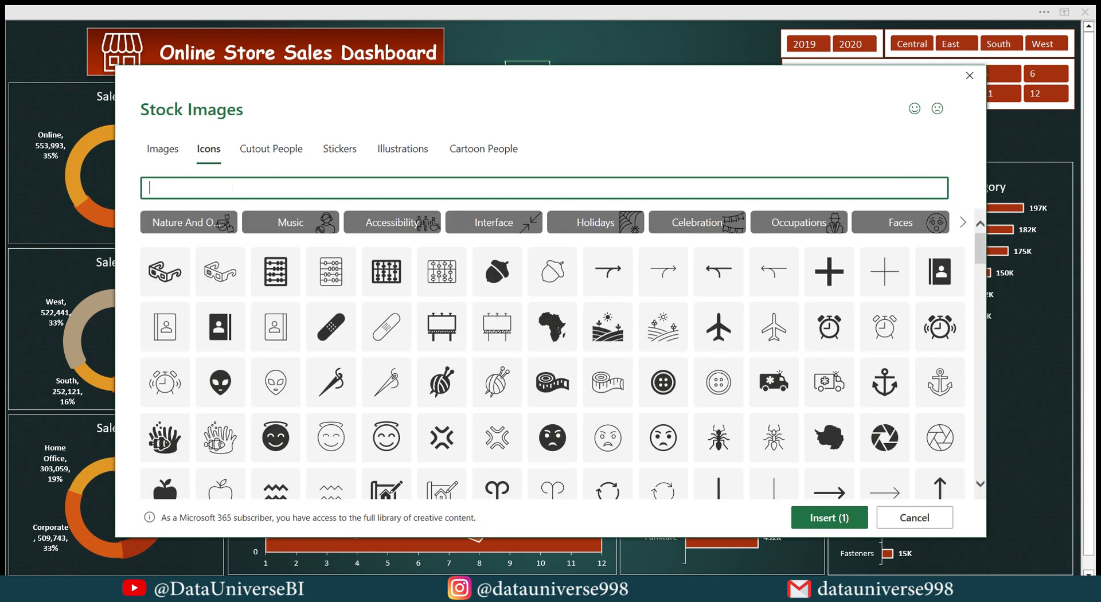
type("map")
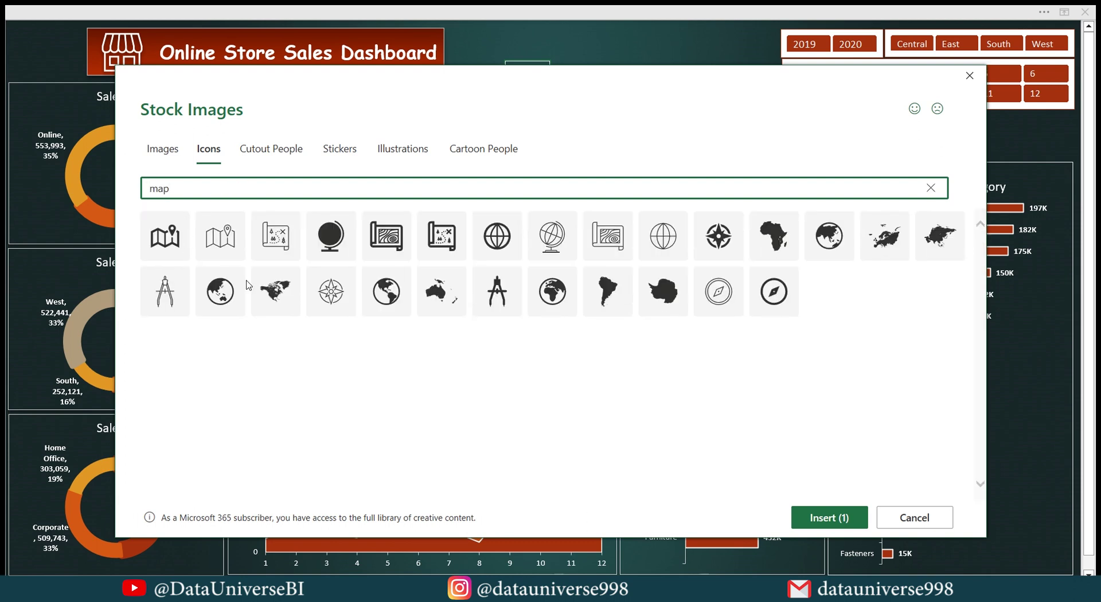
left_click(386, 291)
Search 'Segment' and select the outlined pyramid icon, then the open cardboard box icon.
left_click(299, 188)
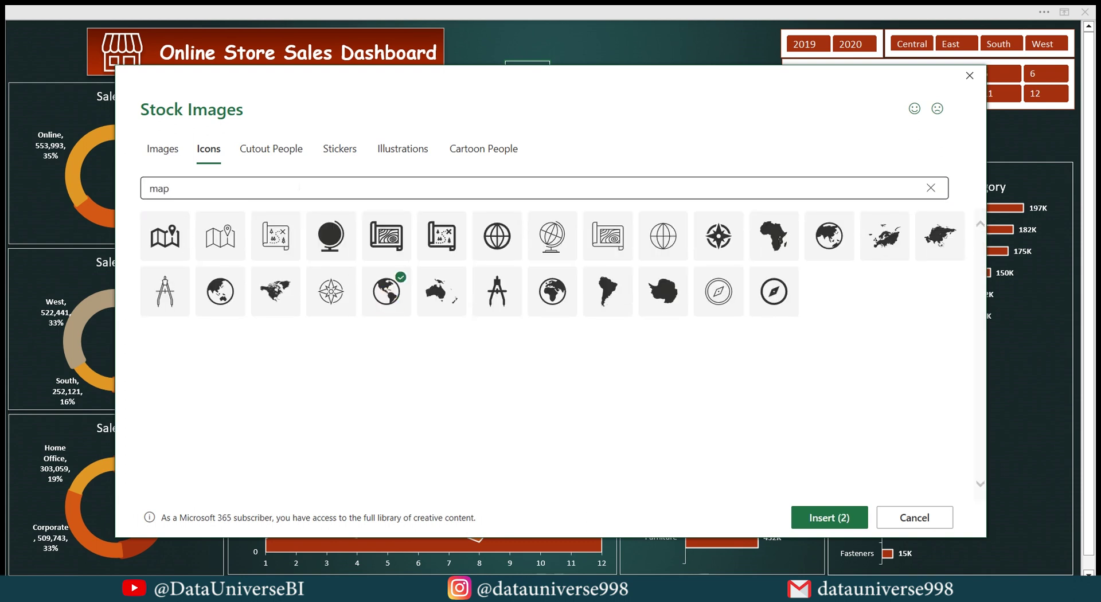
double_click(298, 188)
type("Segment")
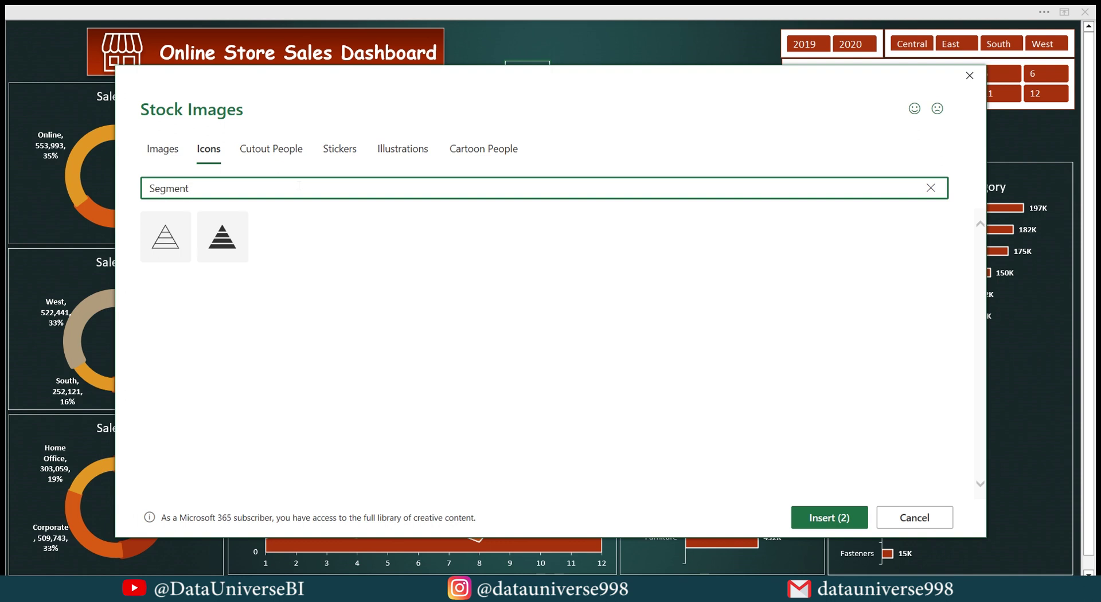
left_click(165, 236)
left_click(235, 188)
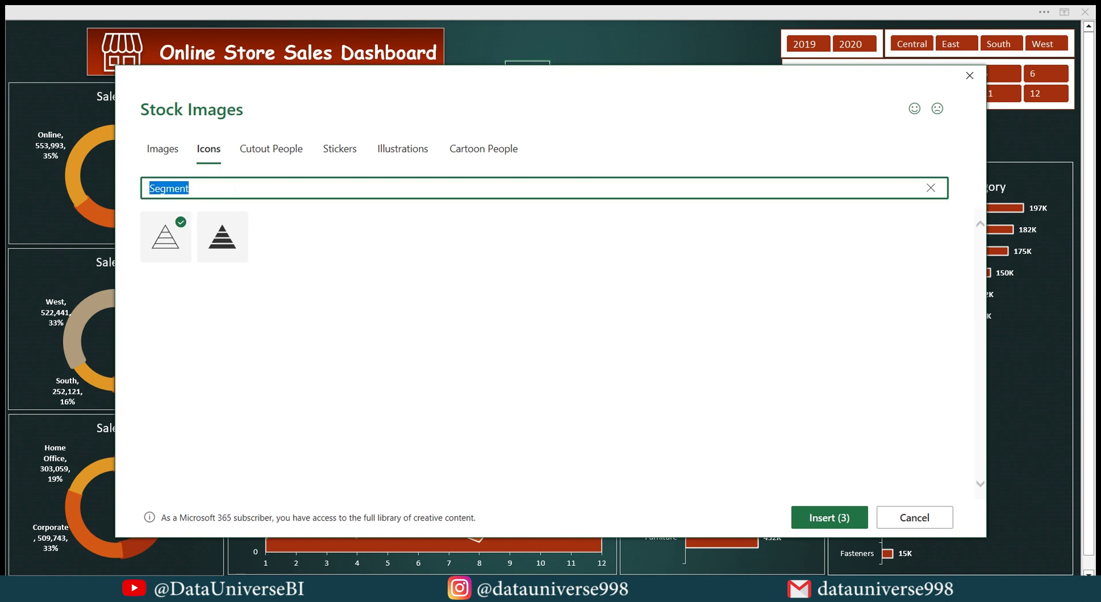
key("BackSpace")
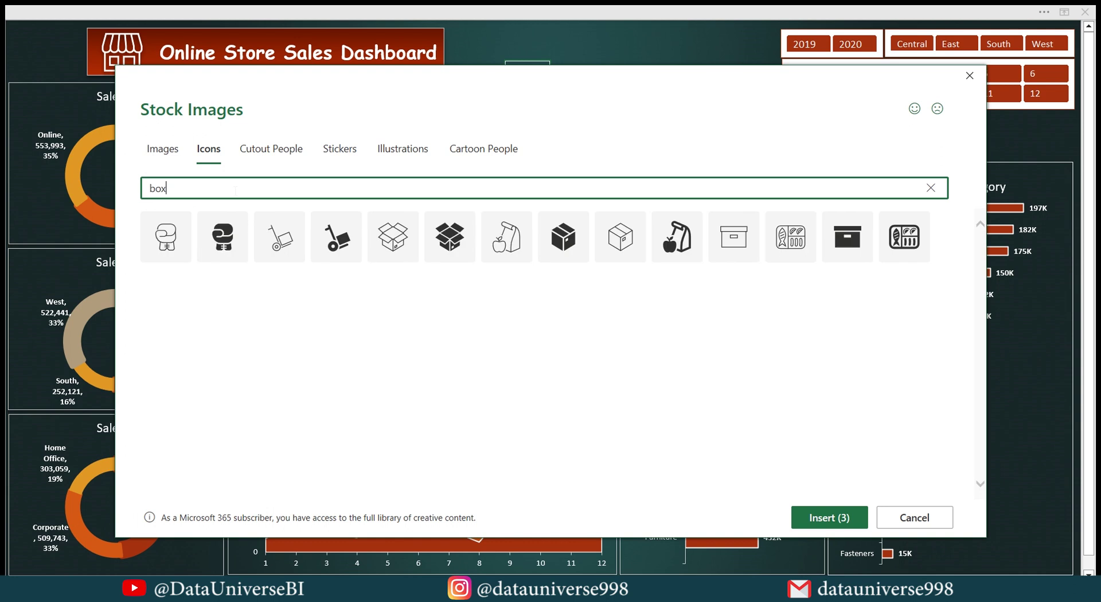
left_click(393, 236)
Select the stacked coins icon, then search 'ship' and select the outlined delivery truck icon.
left_click(287, 188)
key("BackSpace")
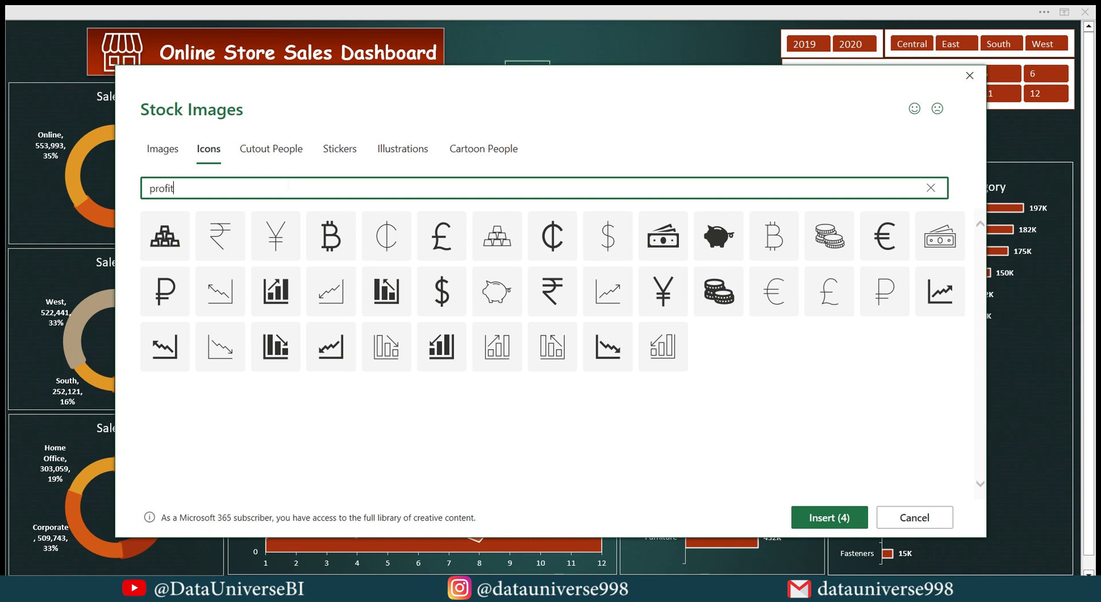
left_click(716, 297)
double_click(302, 188)
type("sho")
type("p")
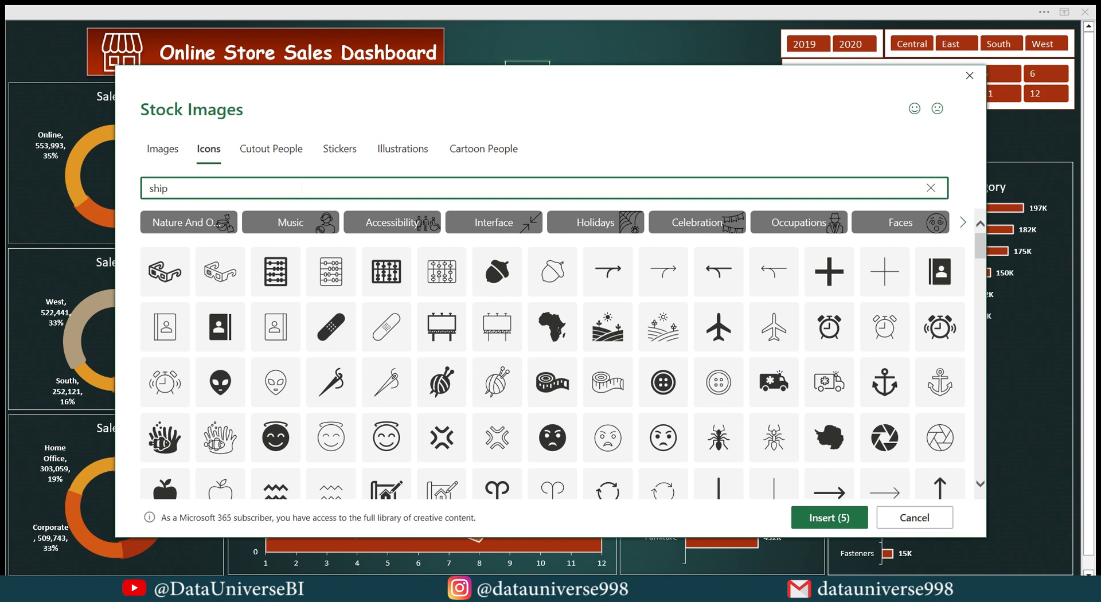
type("M")
key("BackSpace")
key("BackSpace")
key("BackSpace")
key("BackSpace")
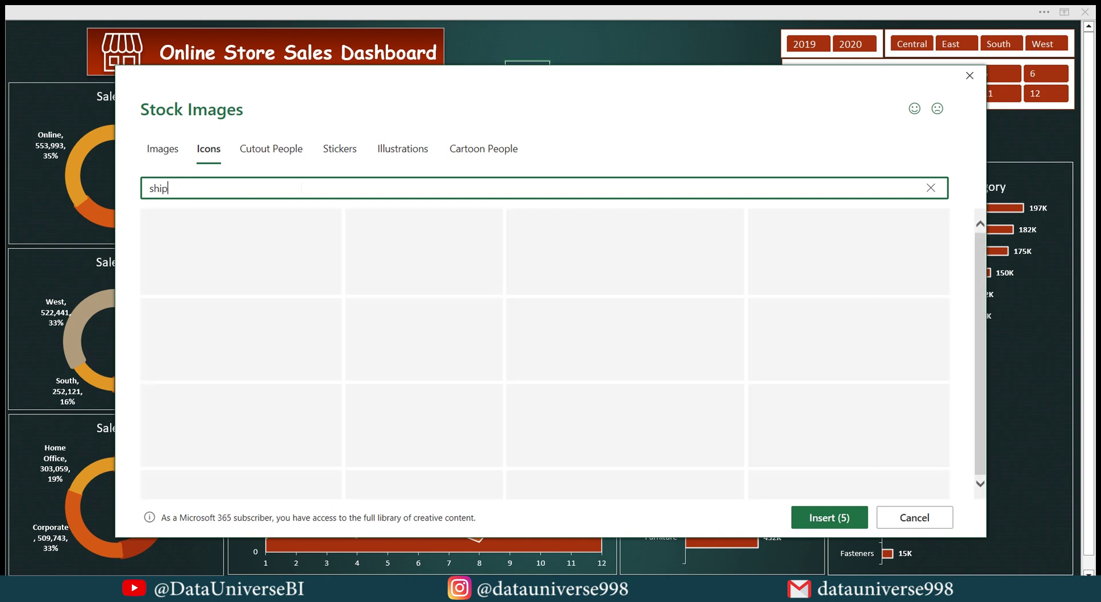
left_click(384, 234)
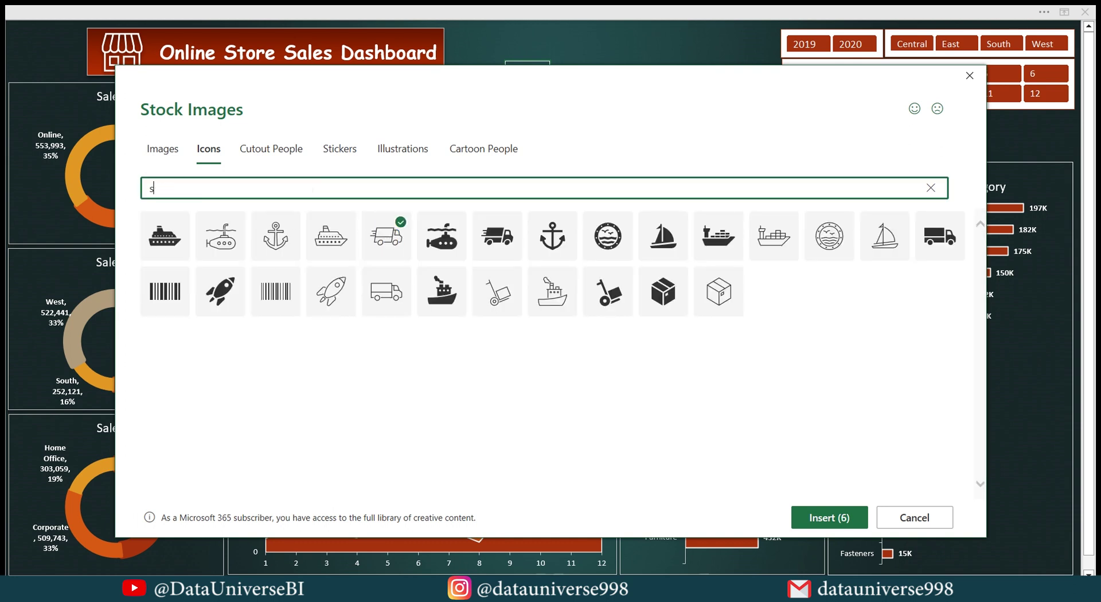
Search 'list', select a list icon, and insert all seven chosen icons.
key("BackSpace")
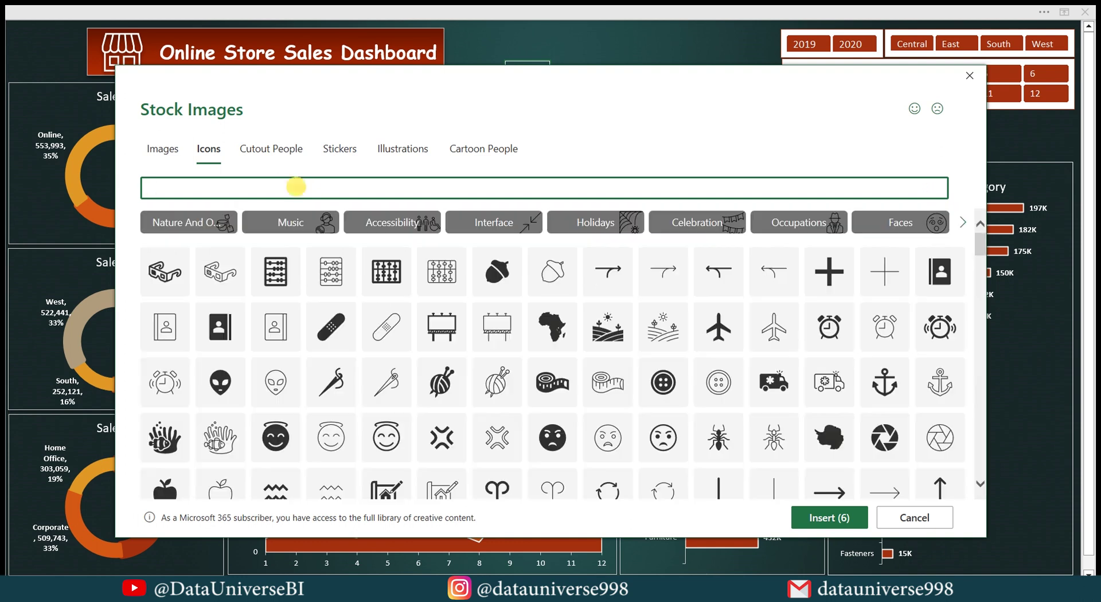
type("category")
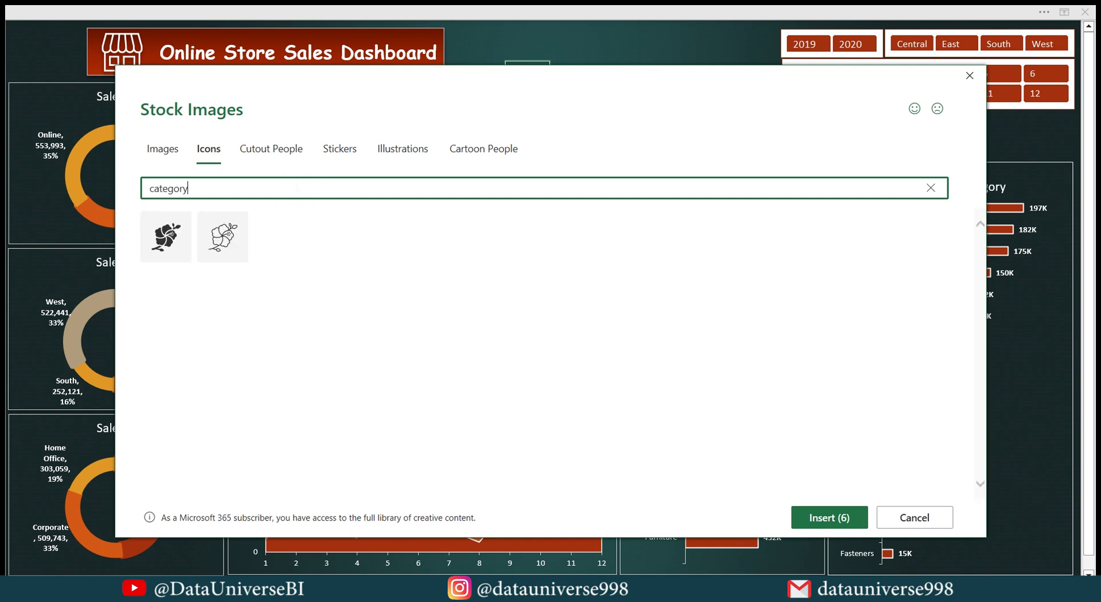
key("ctrl+a")
type("type")
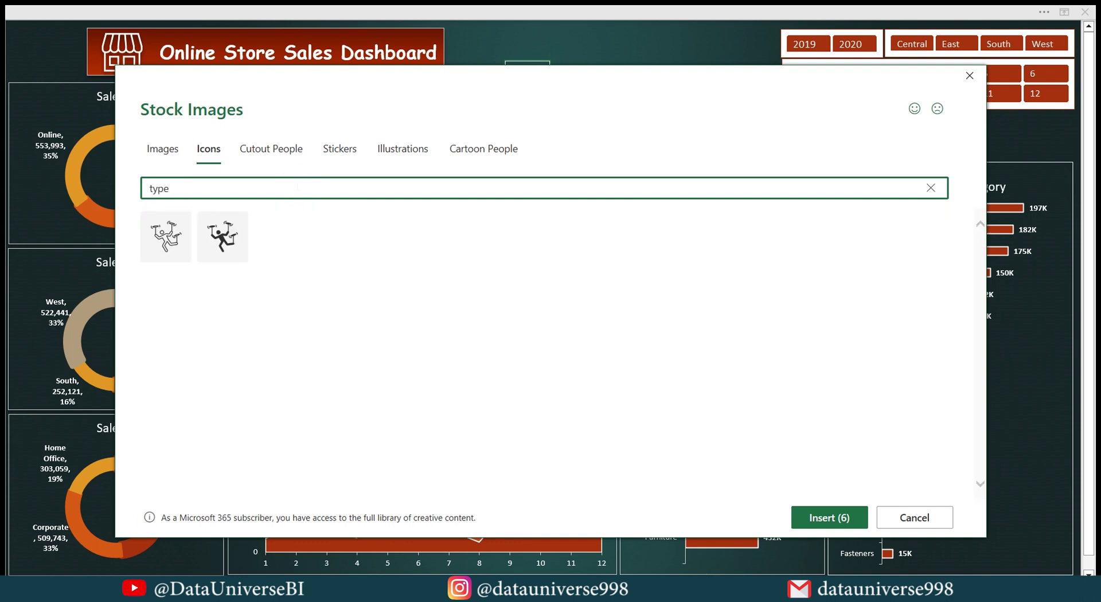
key("BackSpace")
key("BackSpace")
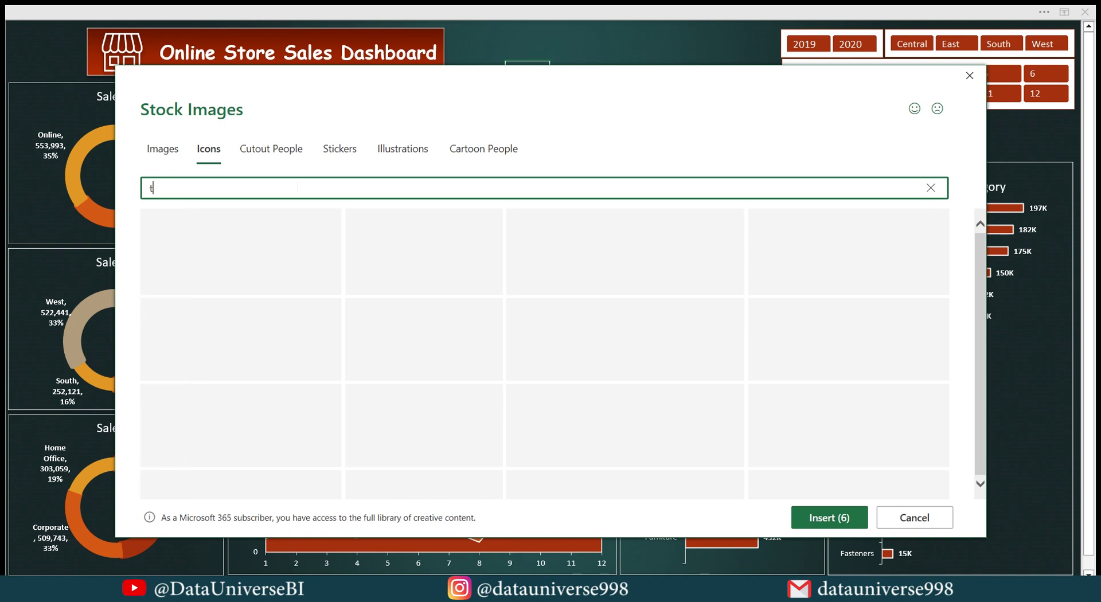
type("list")
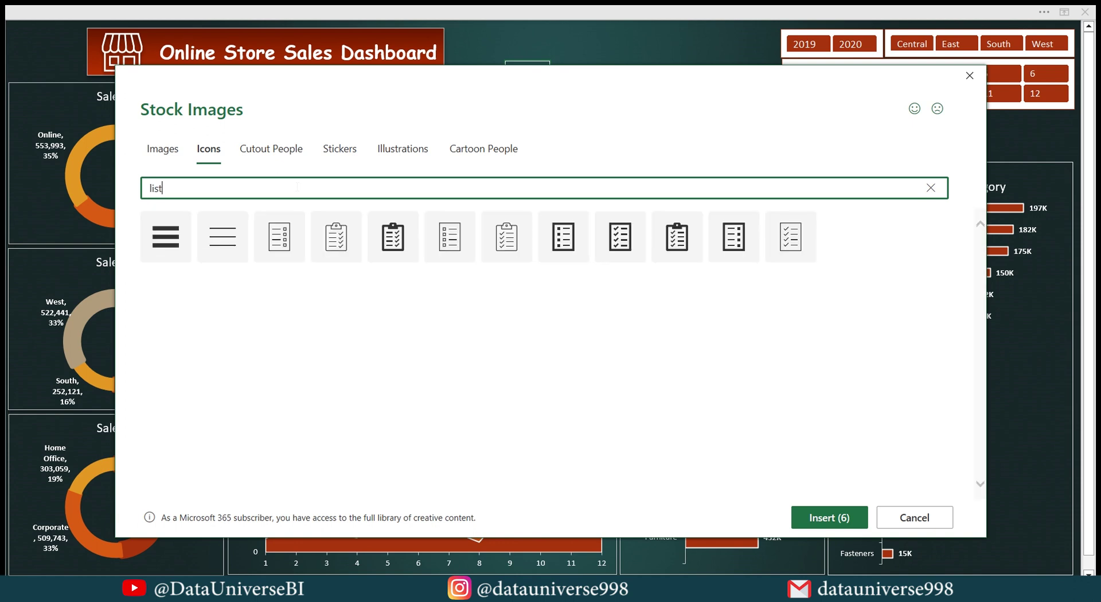
left_click(268, 250)
left_click(831, 516)
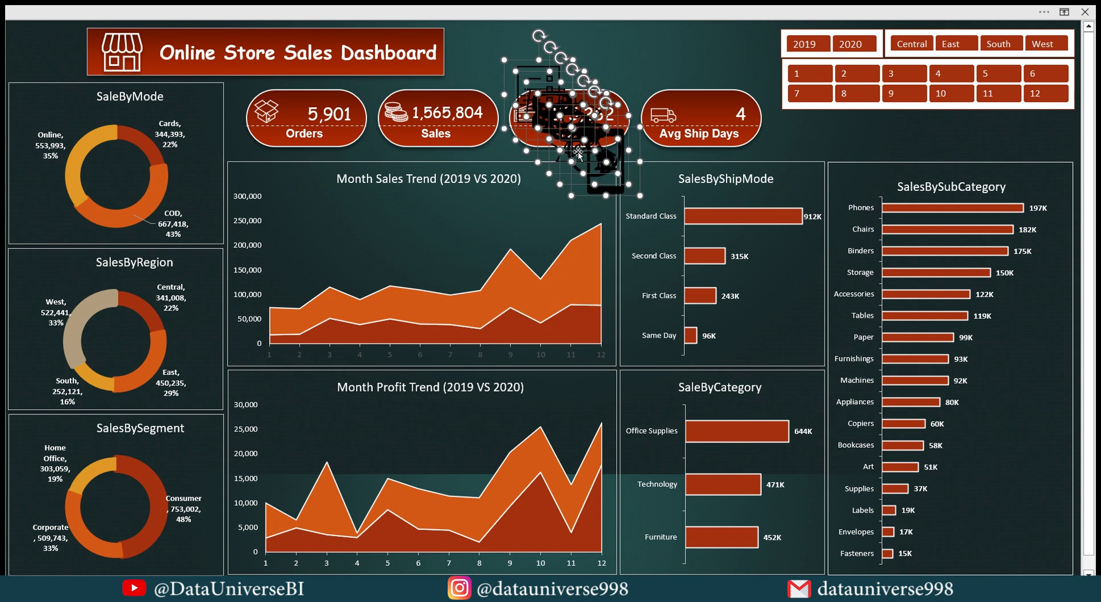
Set the selected icons' Graphics Fill and Graphics Outline to white and select the Height value.
left_click(601, 10)
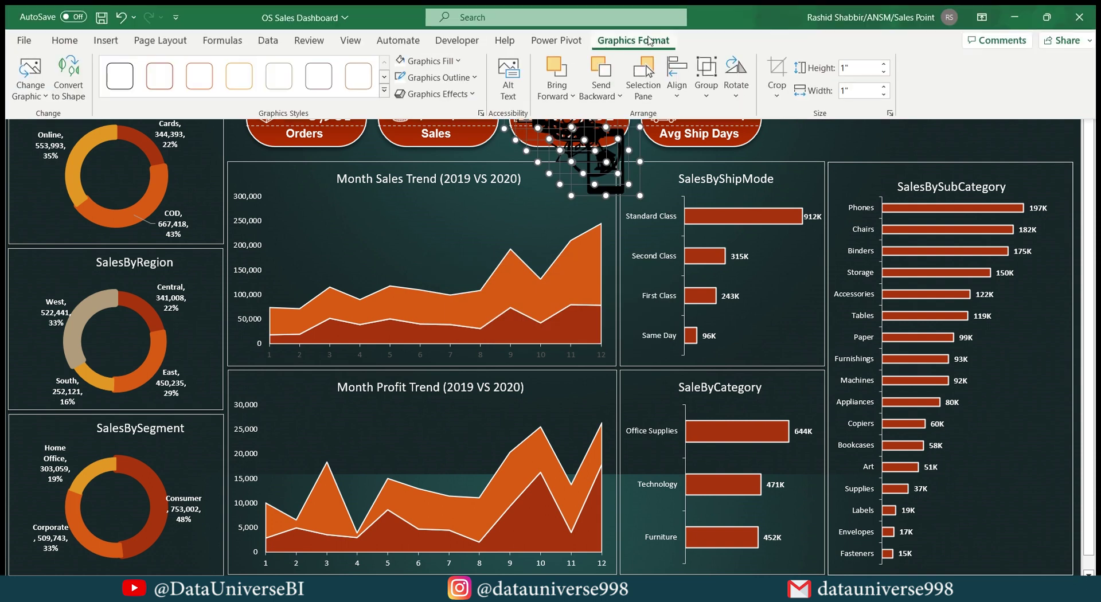
left_click(456, 61)
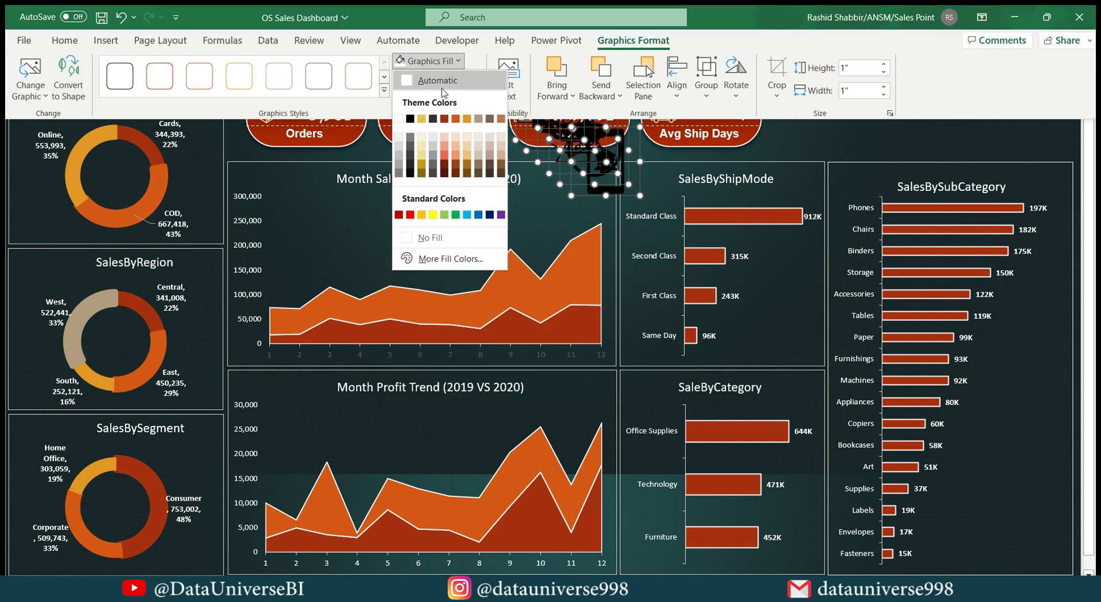
left_click(399, 118)
left_click(439, 76)
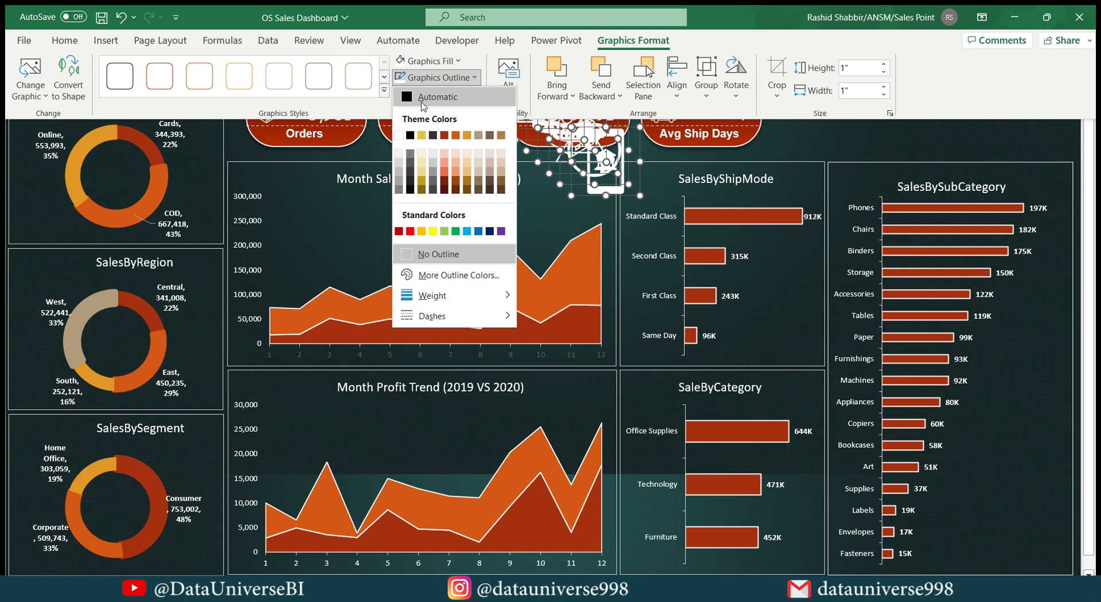
left_click(399, 135)
double_click(854, 67)
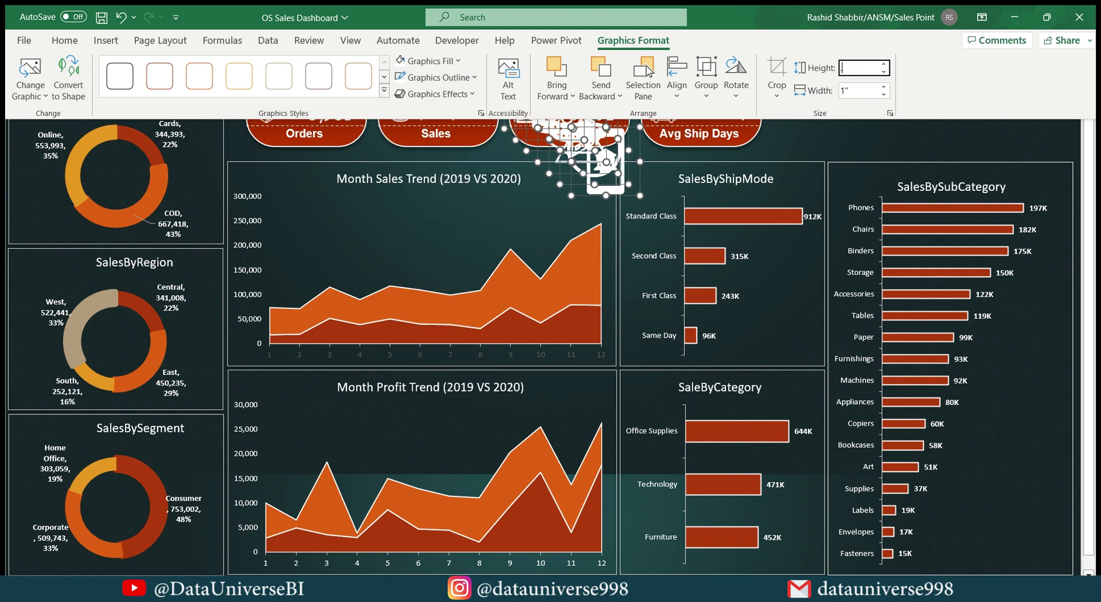
Apply the smaller height, place the list and phone icons, and retitle SaleByMode to SaleByPaymentMode.
key("ctrl+shift+F1")
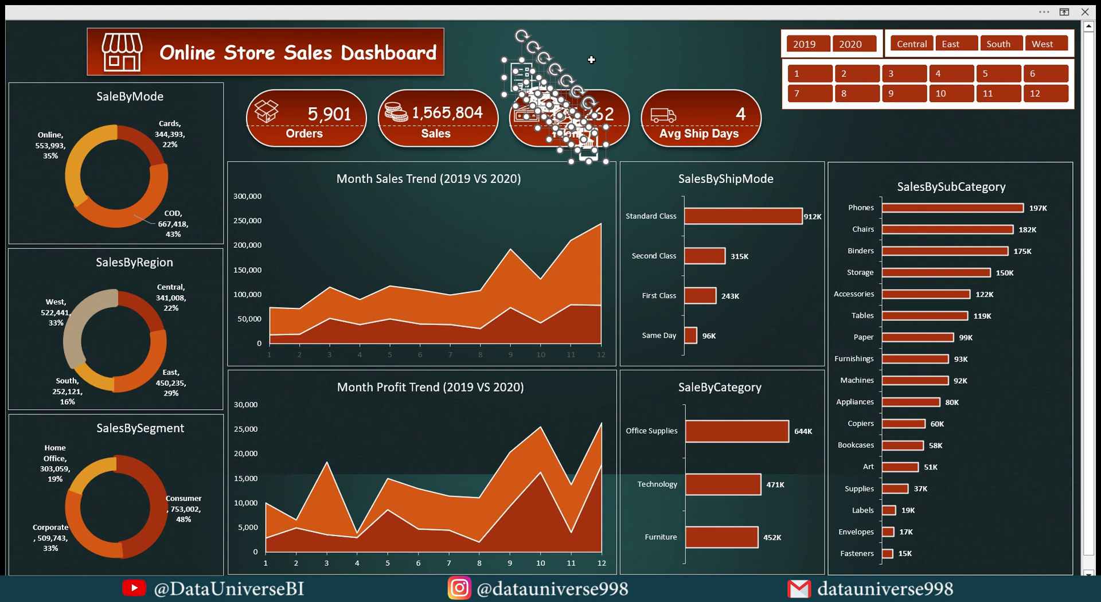
key("Escape")
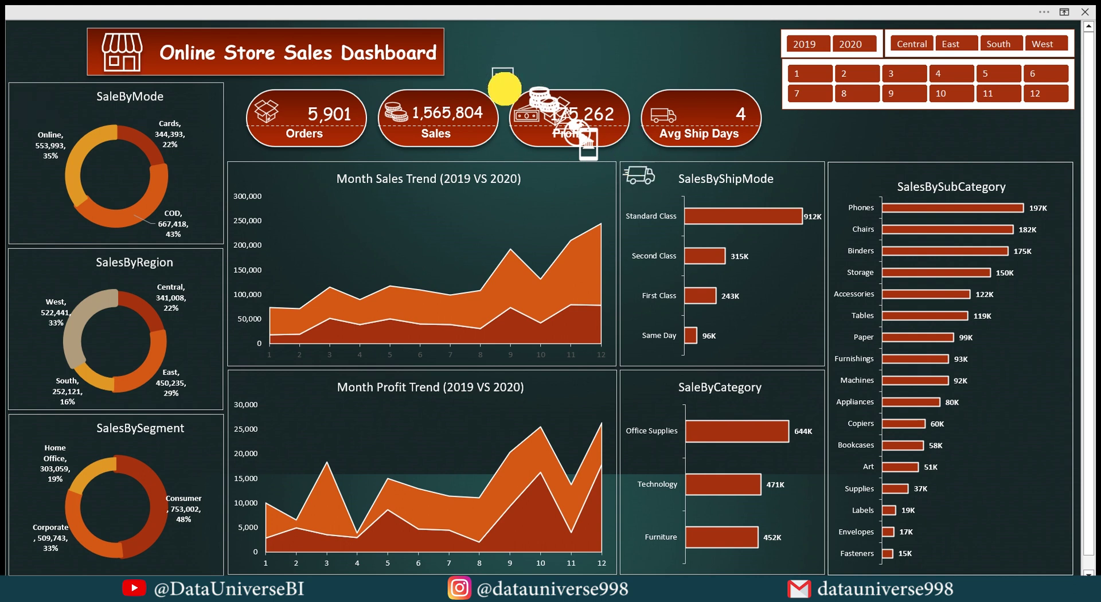
left_click_drag(518, 80, 842, 182)
left_click_drag(584, 153, 24, 104)
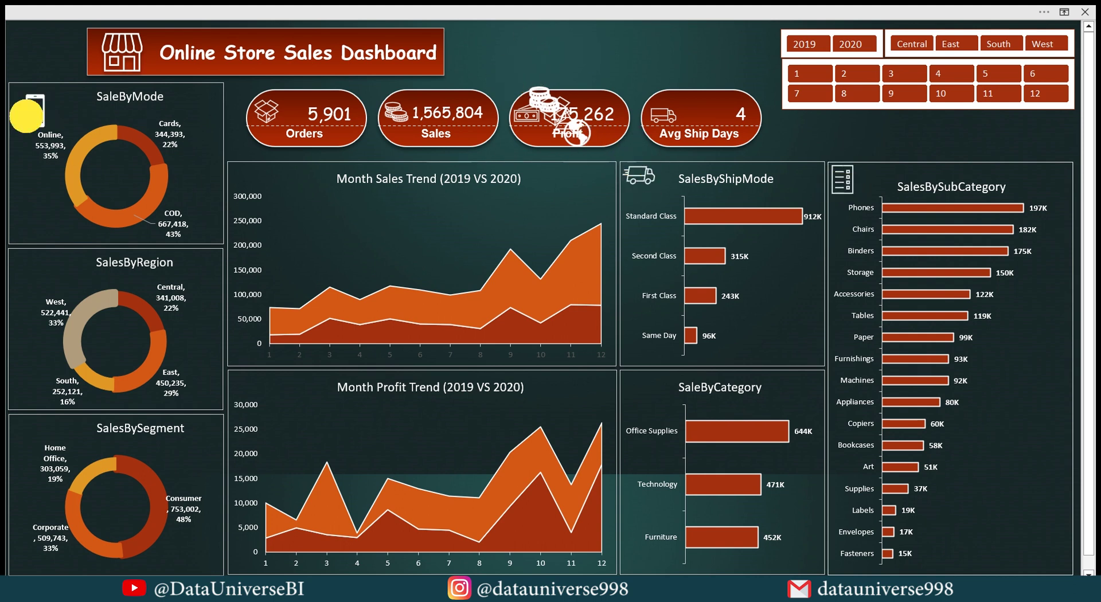
left_click(118, 97)
type("Payment")
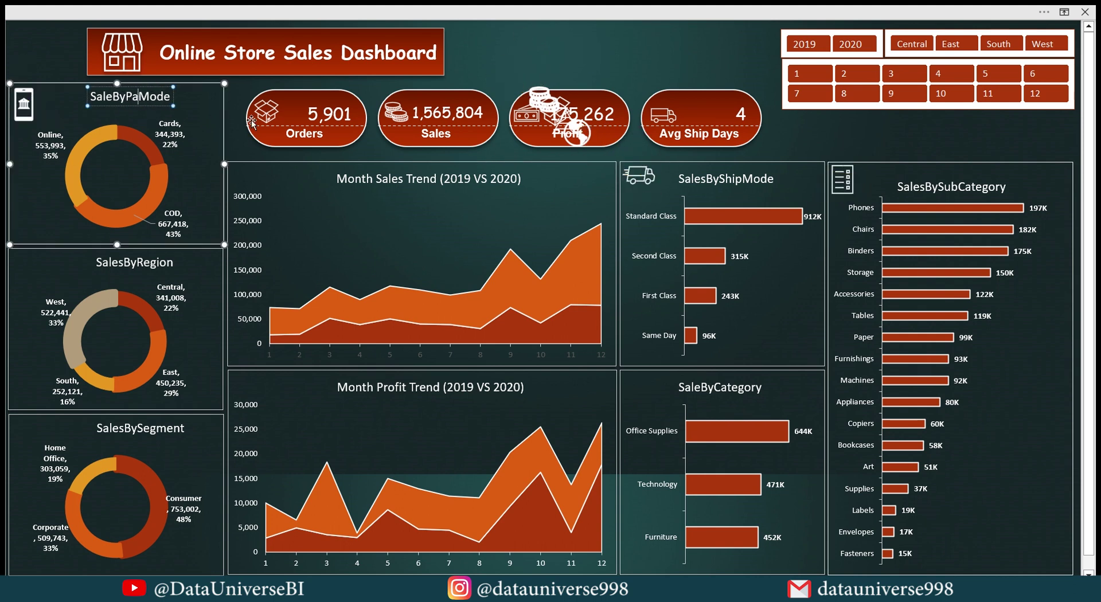
Place the coins, box and globe icons beside their charts and copy the list icon beside SaleByCategory.
left_click_drag(524, 97, 238, 376)
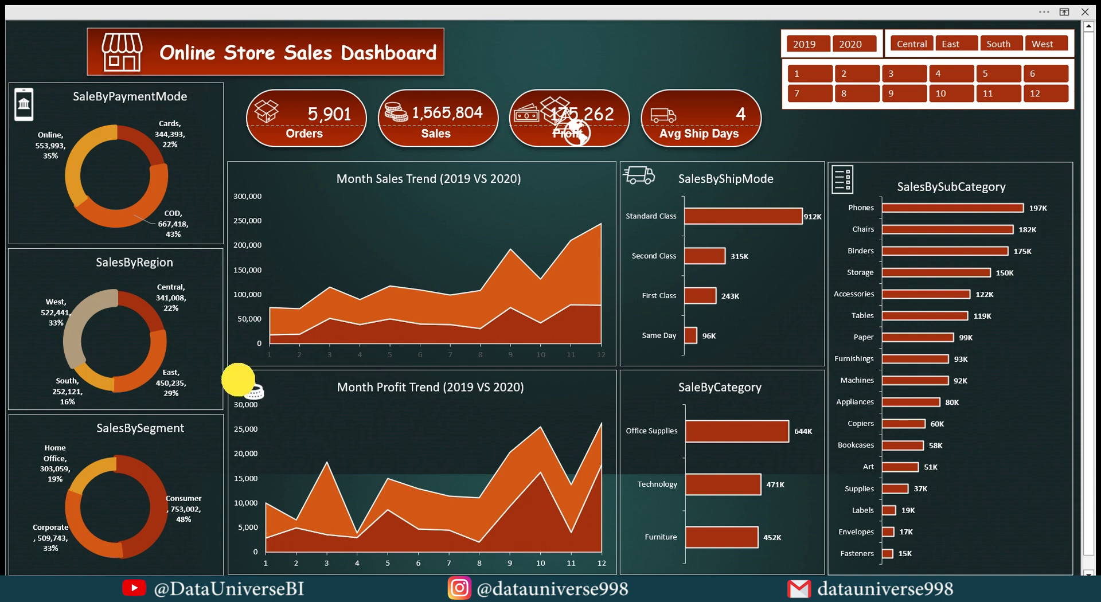
left_click_drag(491, 132, 240, 177)
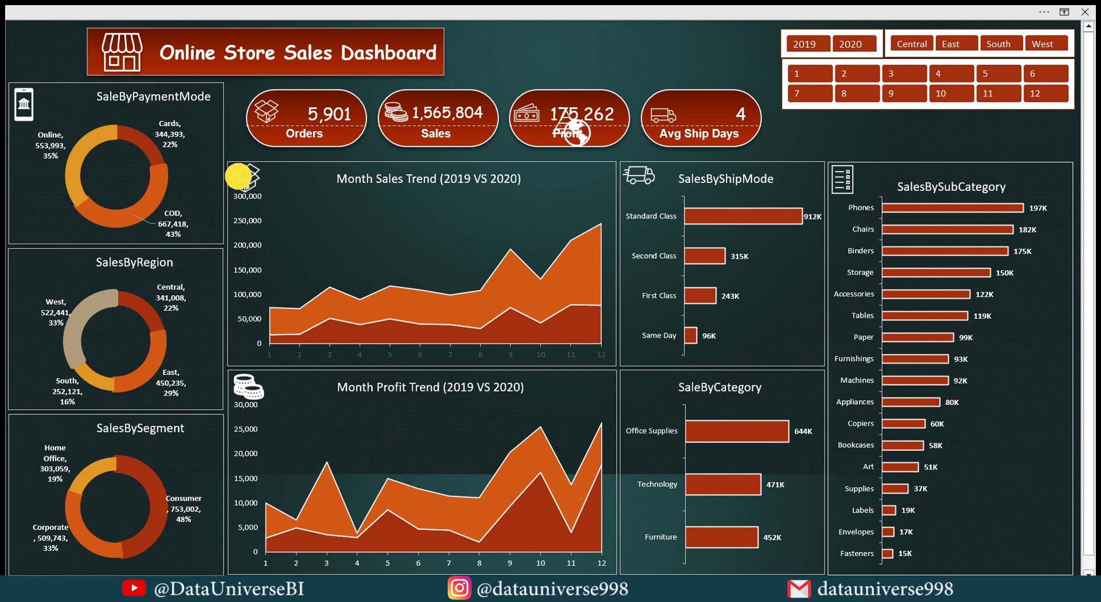
left_click_drag(576, 133, 26, 431)
left_click_drag(840, 179, 635, 389)
Select the six placed chart icons together and edit their shared height on Graphics Format.
left_click(842, 179, "ctrl")
left_click(638, 175, "ctrl")
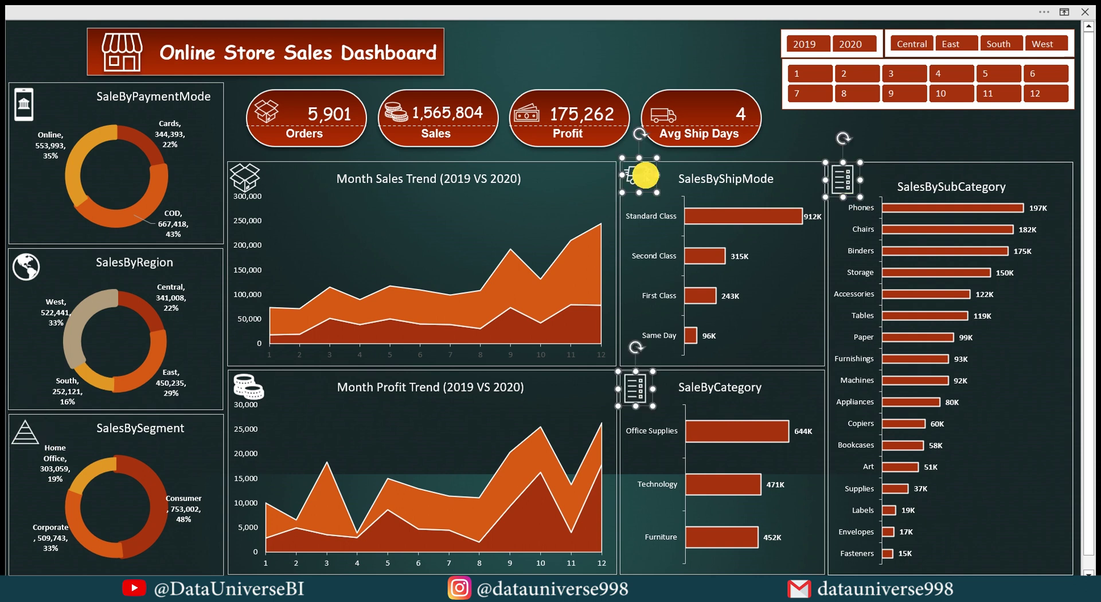
left_click(246, 177, "ctrl")
left_click(247, 387, "ctrl")
left_click(25, 431, "ctrl")
left_click(26, 266, "ctrl")
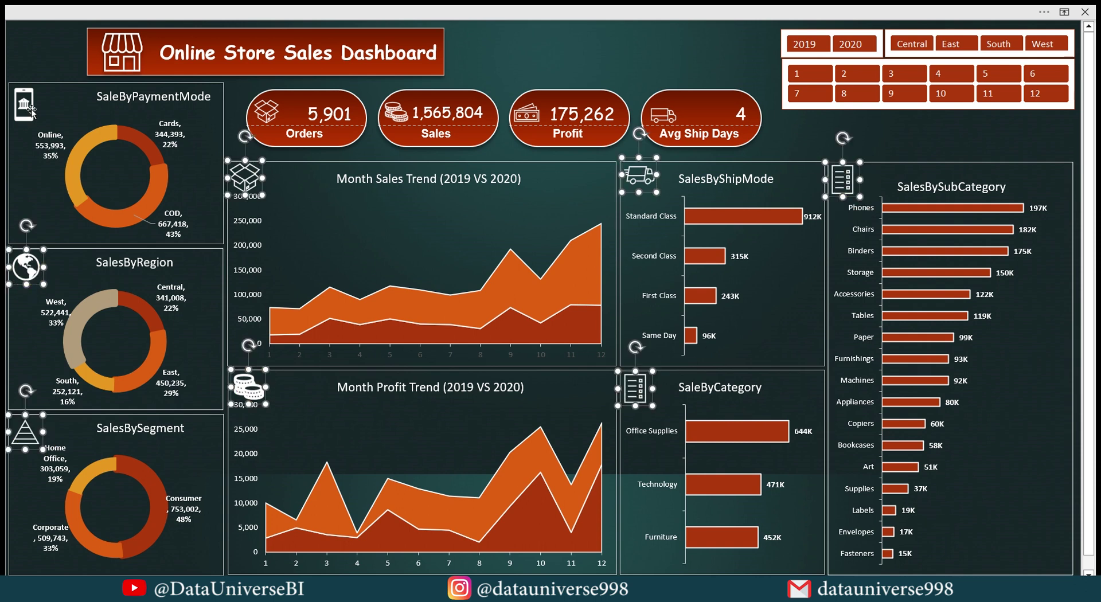
left_click(1044, 11)
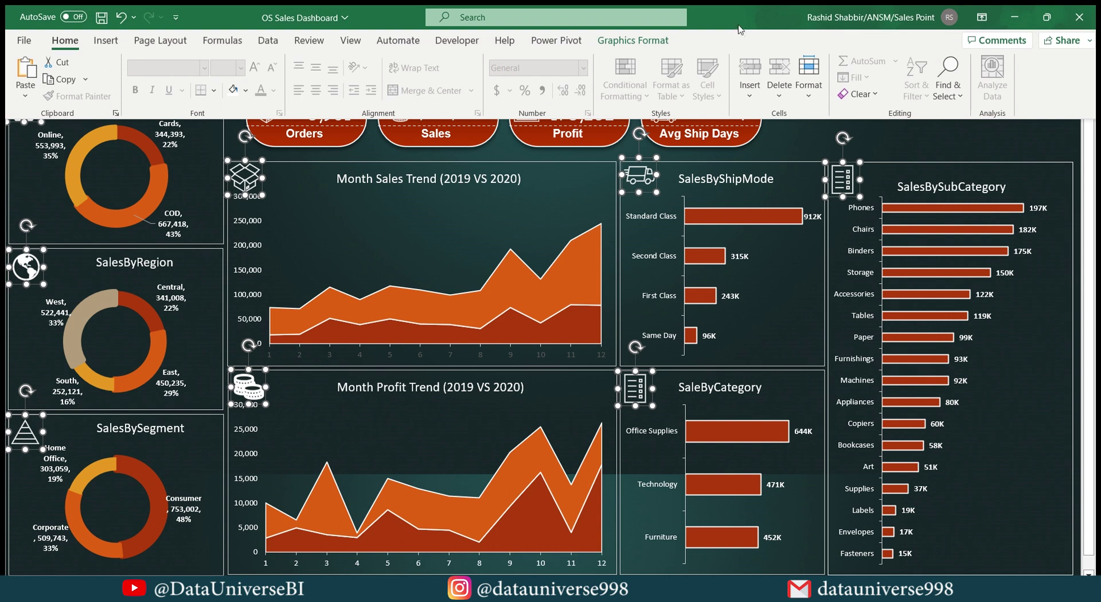
left_click(633, 40)
left_click(841, 68)
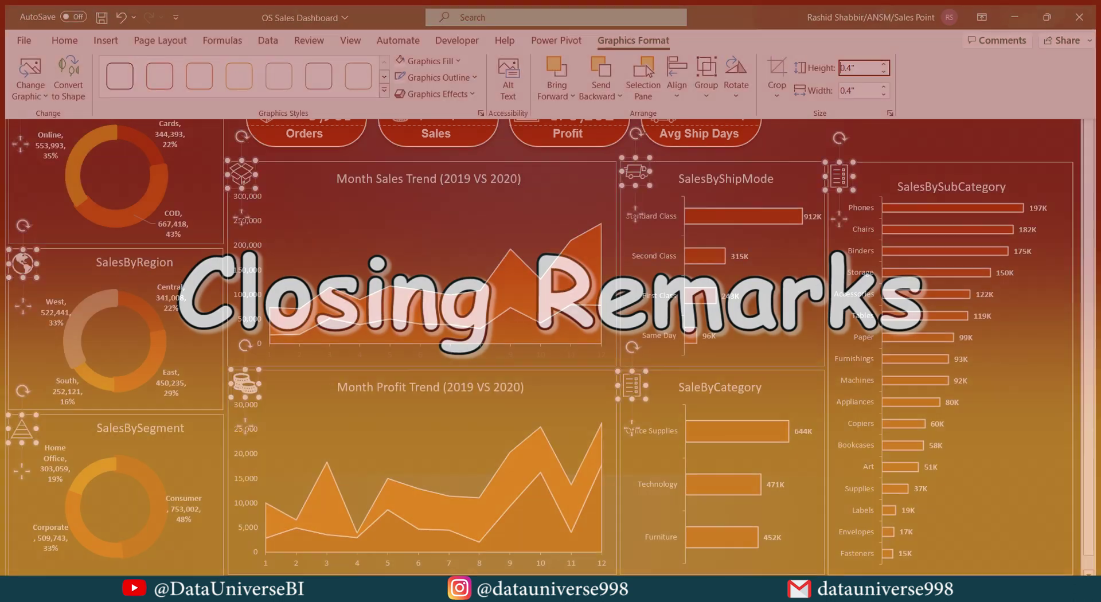